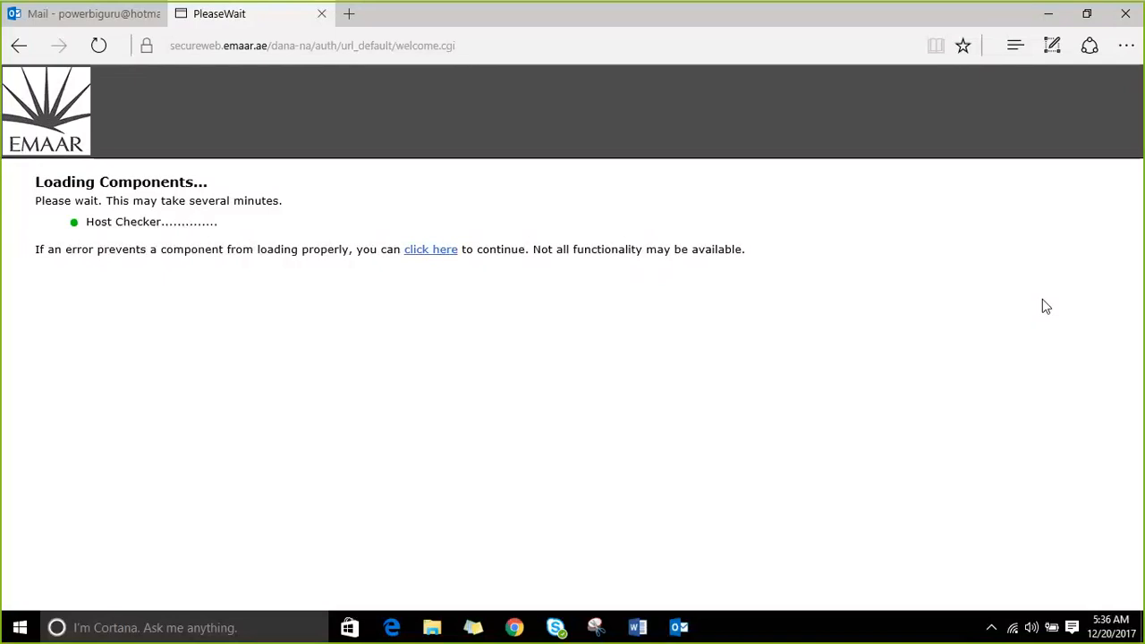
Step: Reload the EMAAR secure access page, allow the Pulse Secure launcher, and dismiss its connection error
click(480, 54)
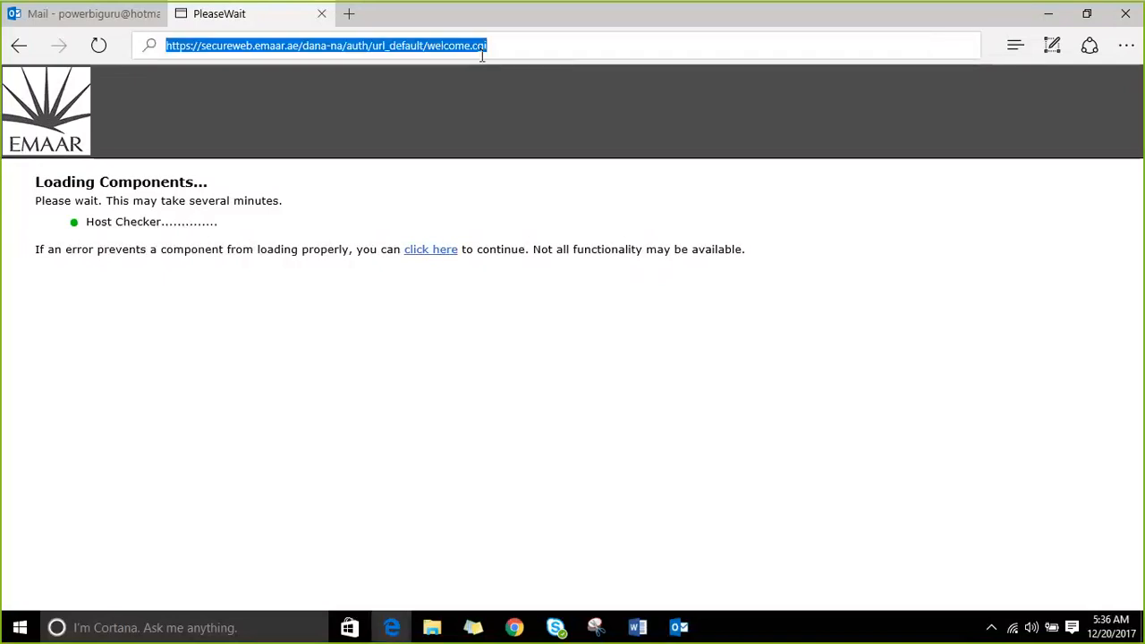
key(Return)
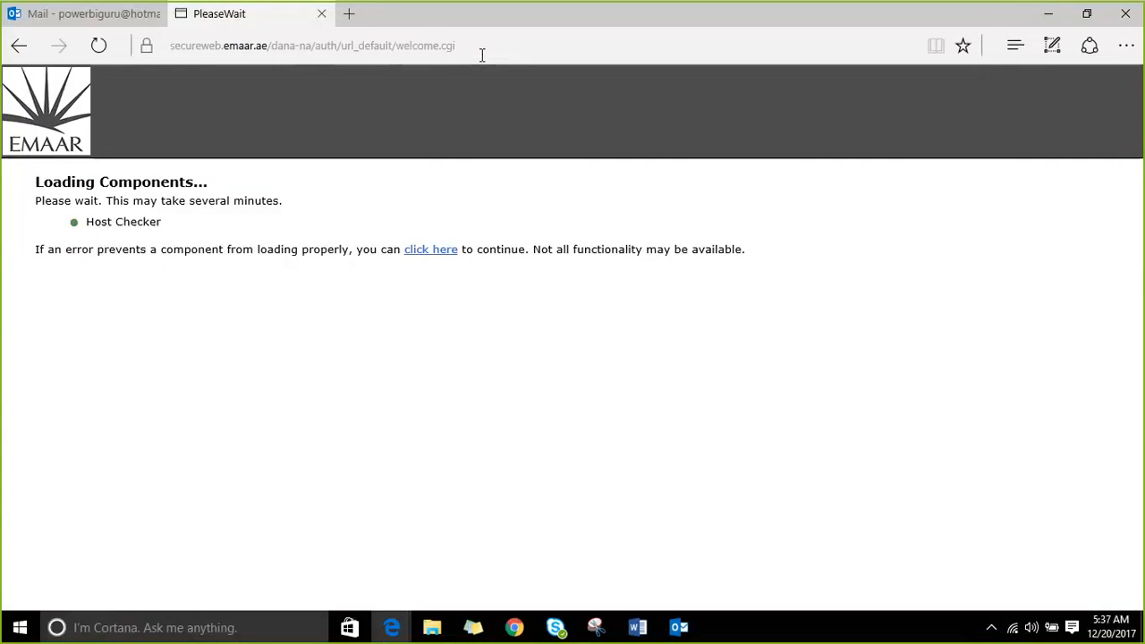
click(481, 55)
text(1.	Open https://secureweb.emaar.ae)
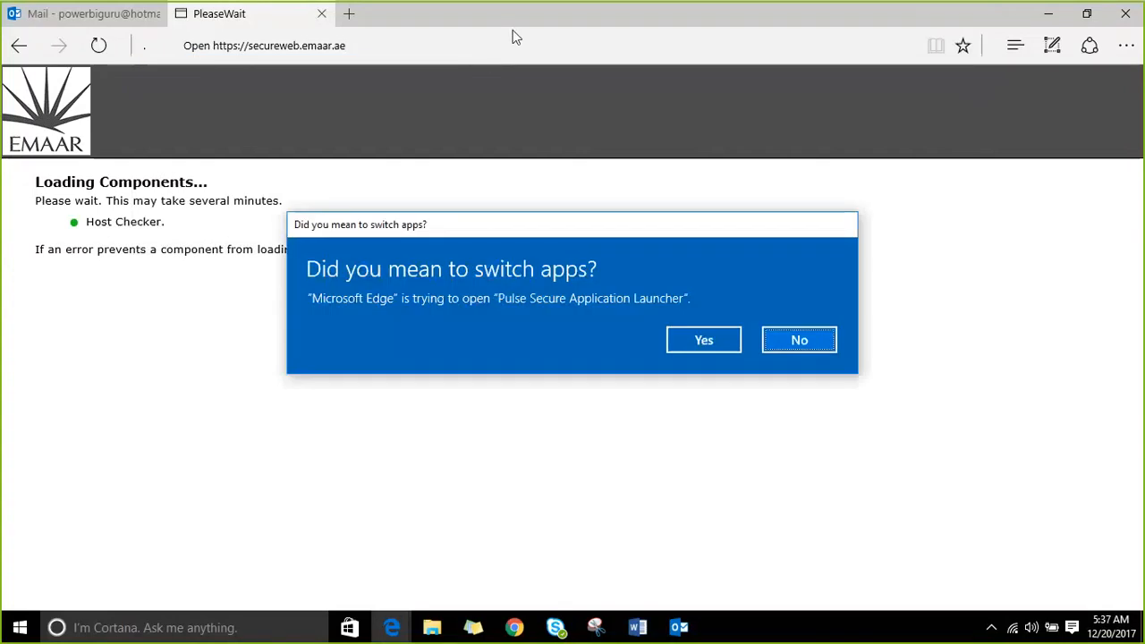
click(697, 341)
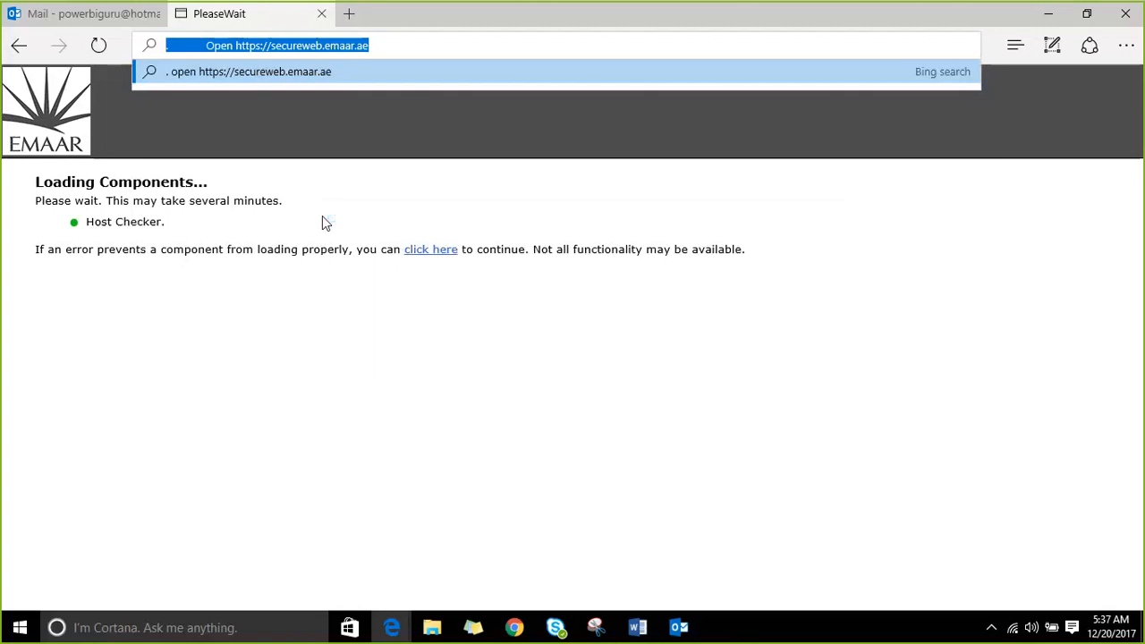
click(689, 372)
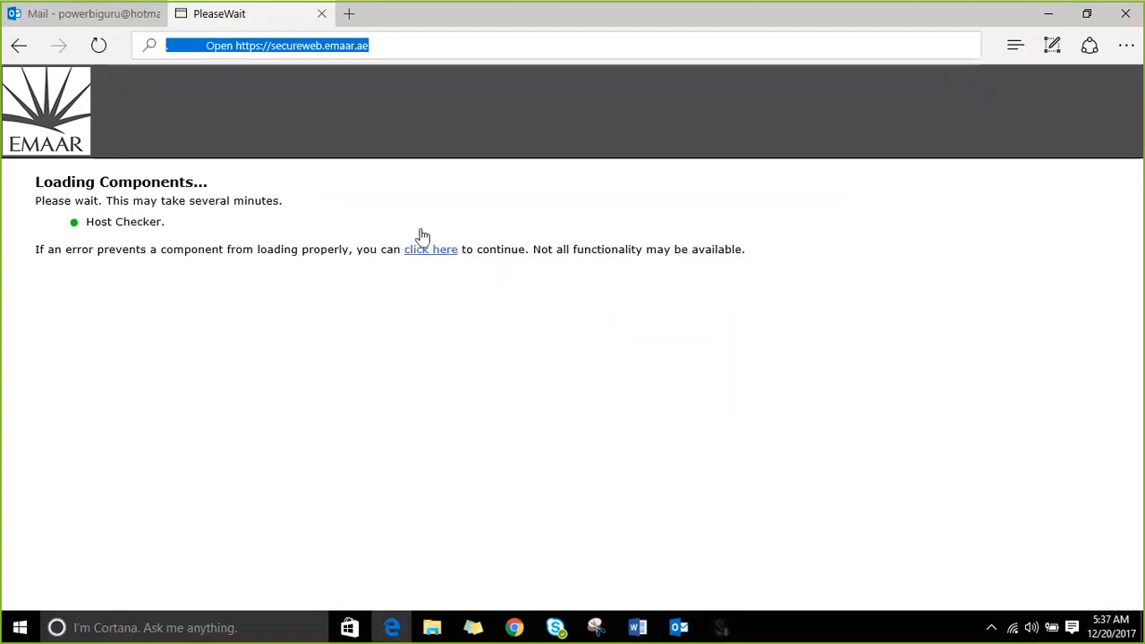
text(o)
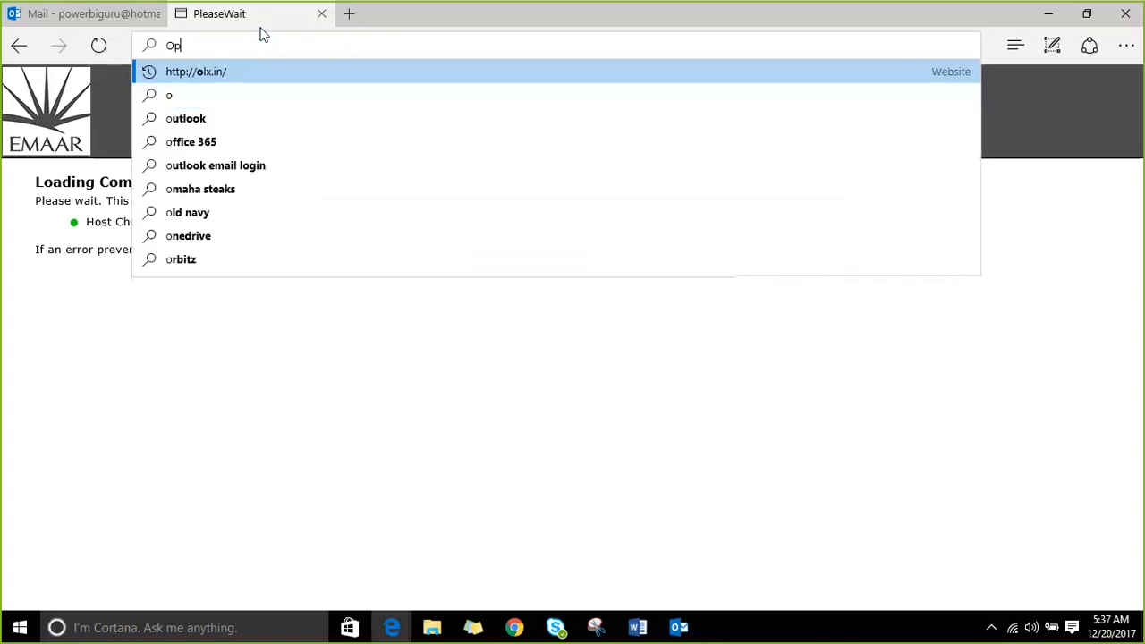
key(BackSpace)
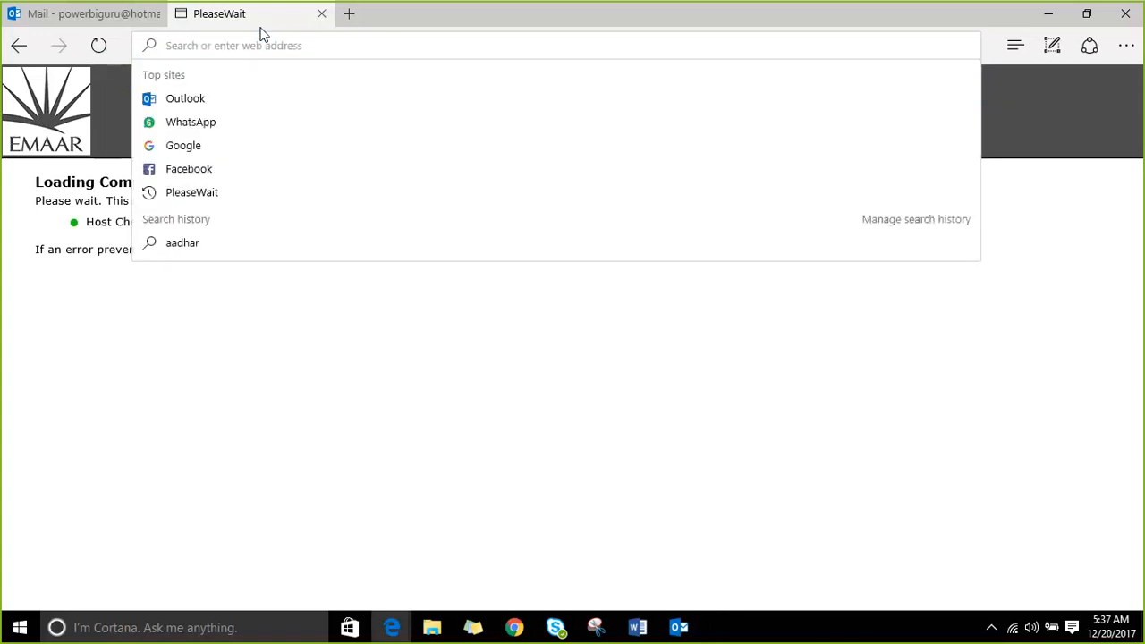
text(Htt)
key(BackSpace)
key(BackSpace)
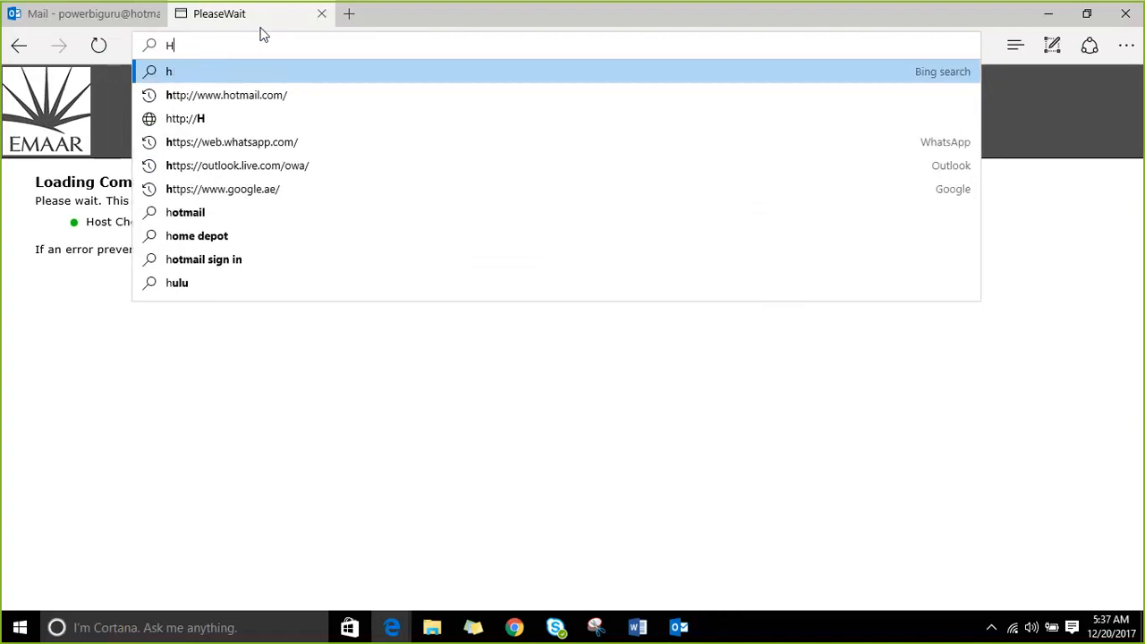
key(BackSpace)
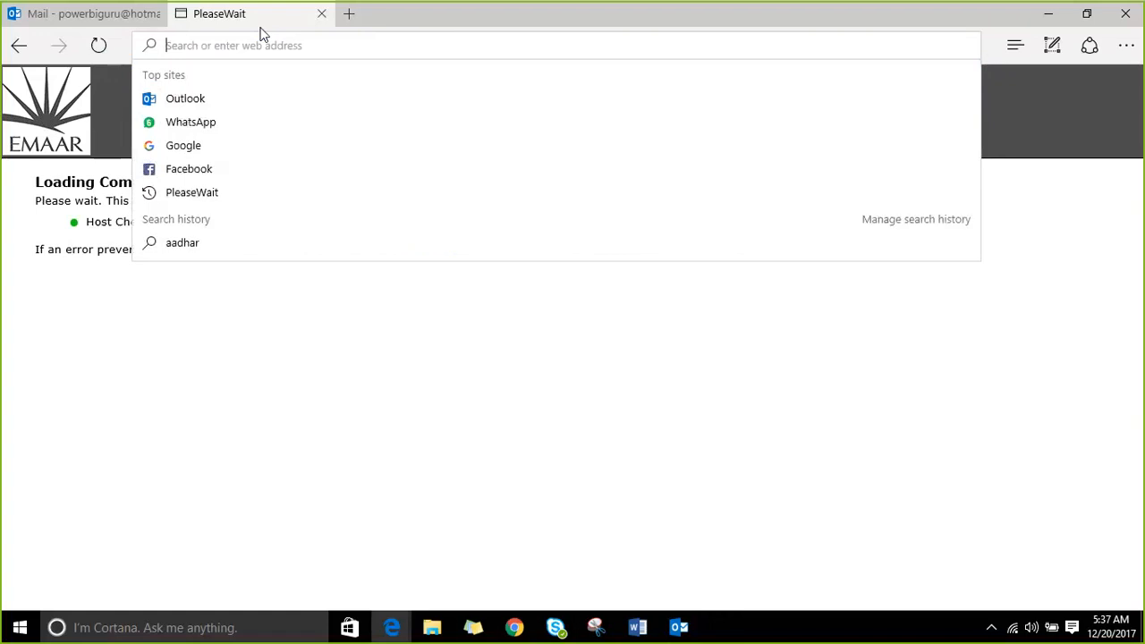
text(1.	Open https://secureweb.emaar.ae)
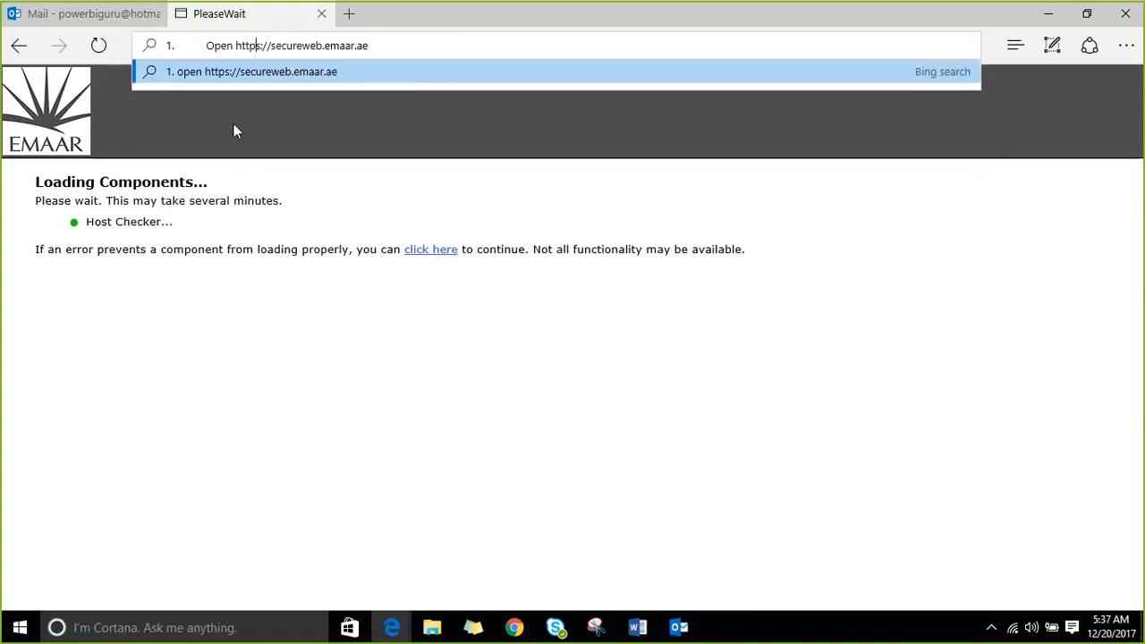
key(BackSpace)
key(BackSpace)
key(BackSpace)
key(BackSpace)
key(BackSpace)
key(BackSpace)
key(BackSpace)
key(BackSpace)
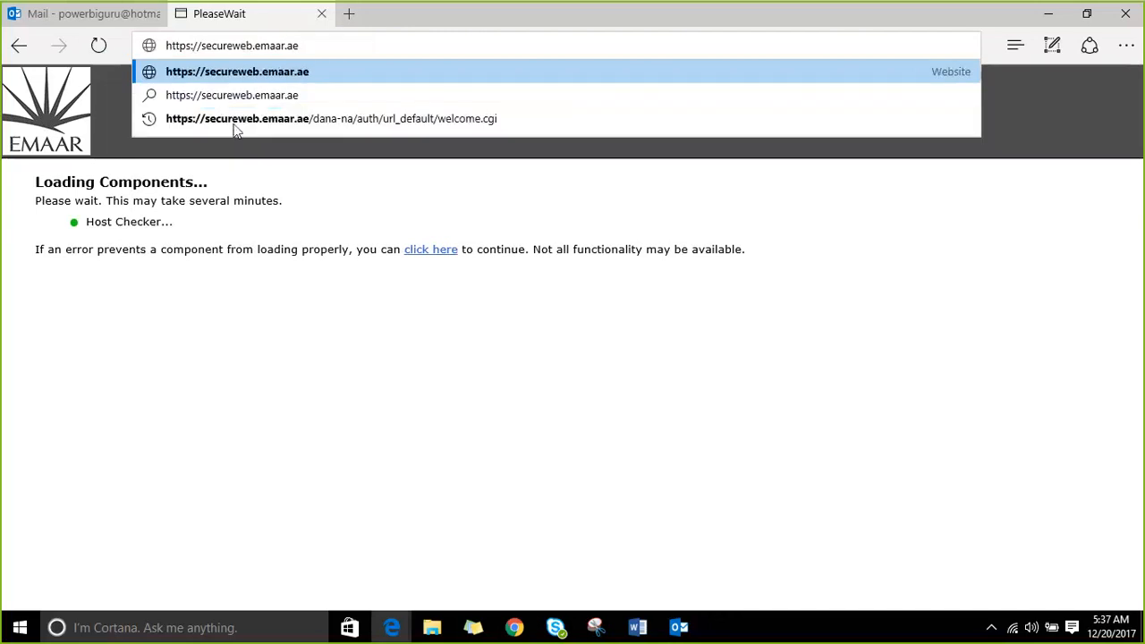
Step: Reopen the portal's welcome.cgi page from history and approve both Pulse Secure launch prompts
click(234, 123)
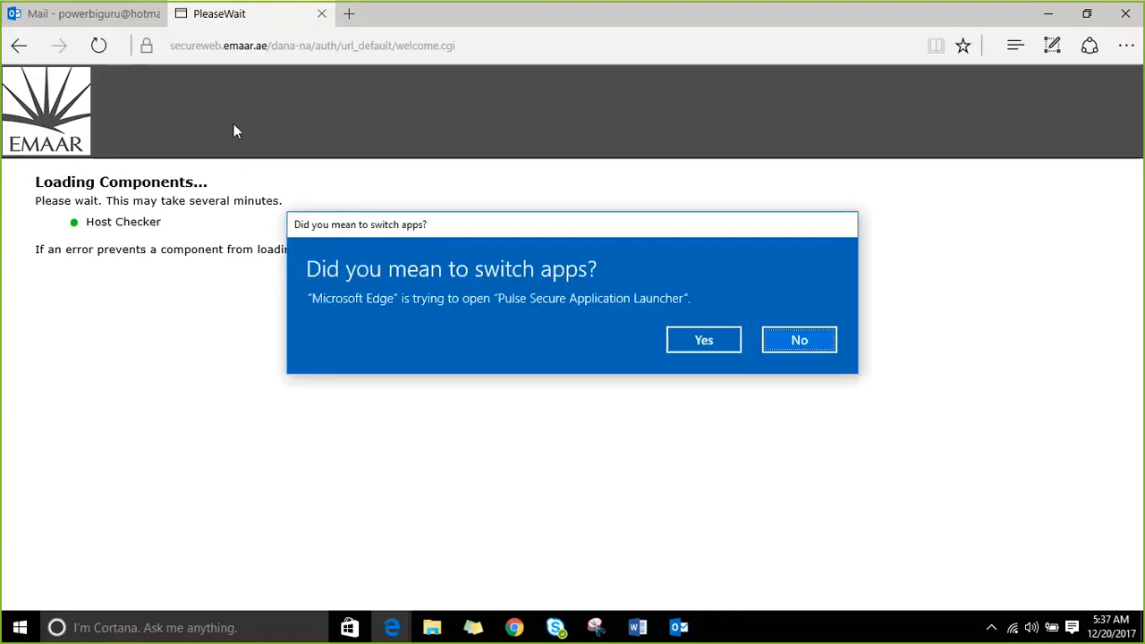
click(673, 340)
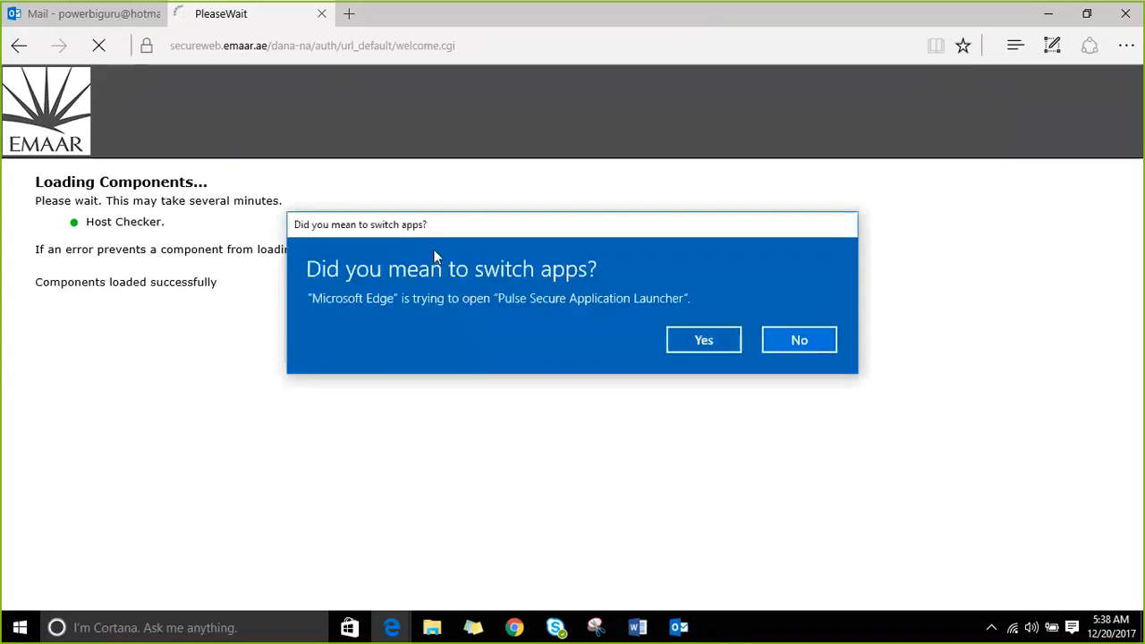
click(671, 340)
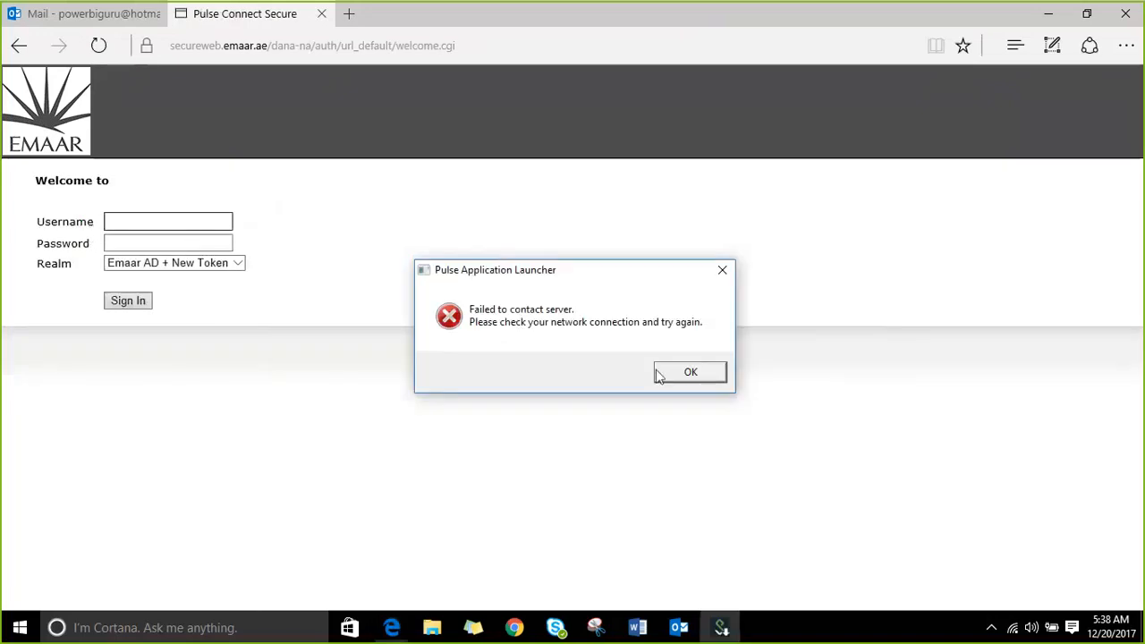
Step: Dismiss the launcher error and sign in to the EMAAR portal with the account's username and password
click(689, 372)
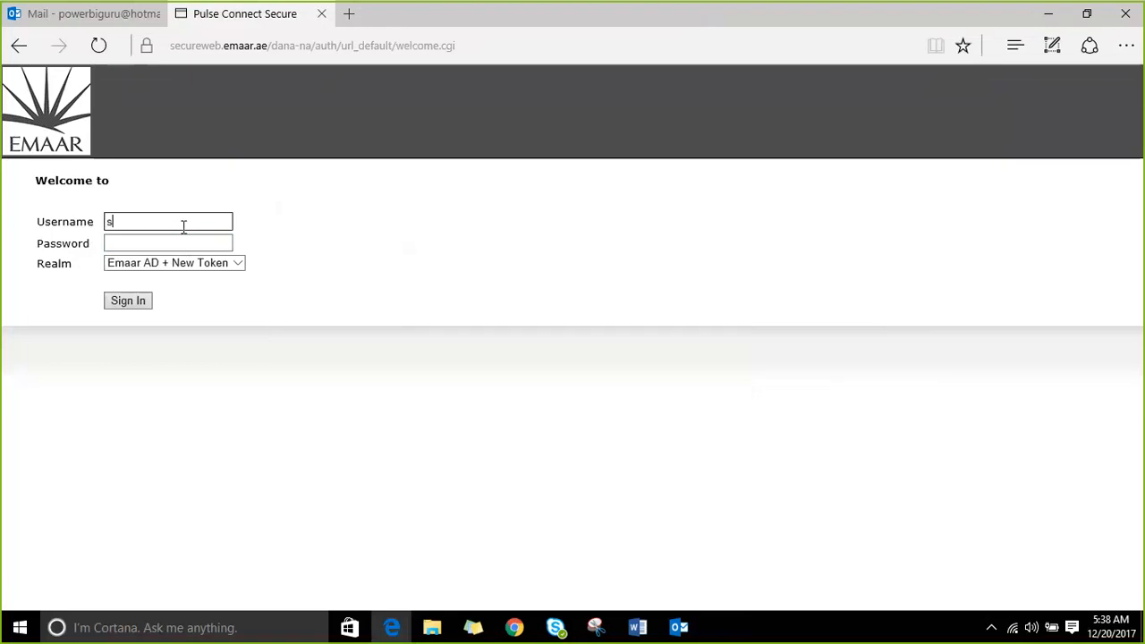
key(Tab)
text(•)
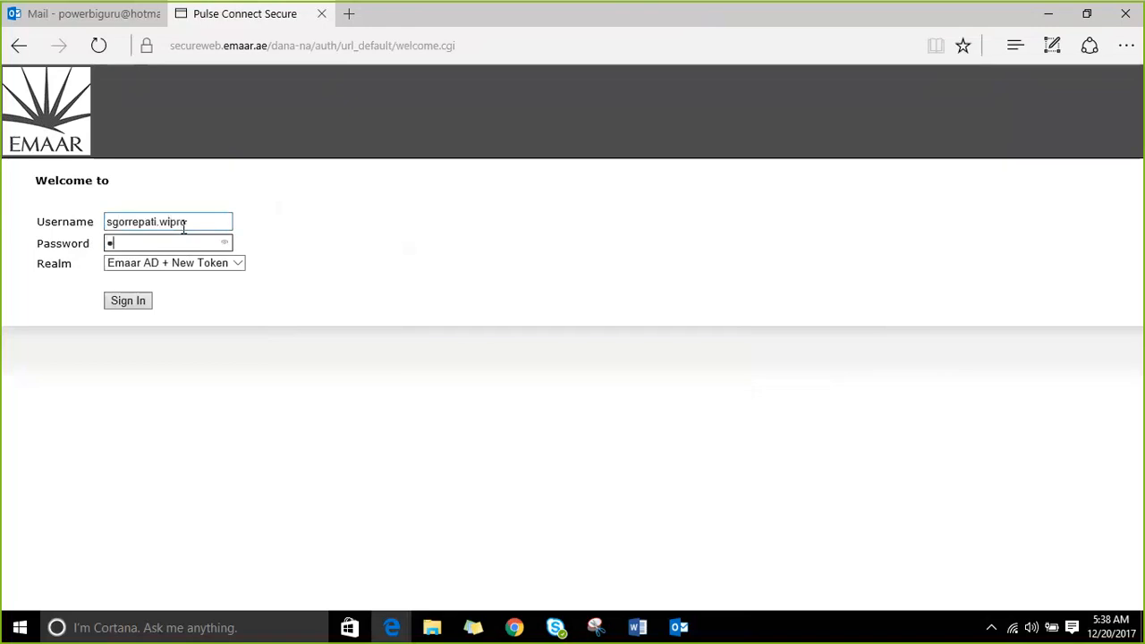
text(••••••••••••)
click(131, 304)
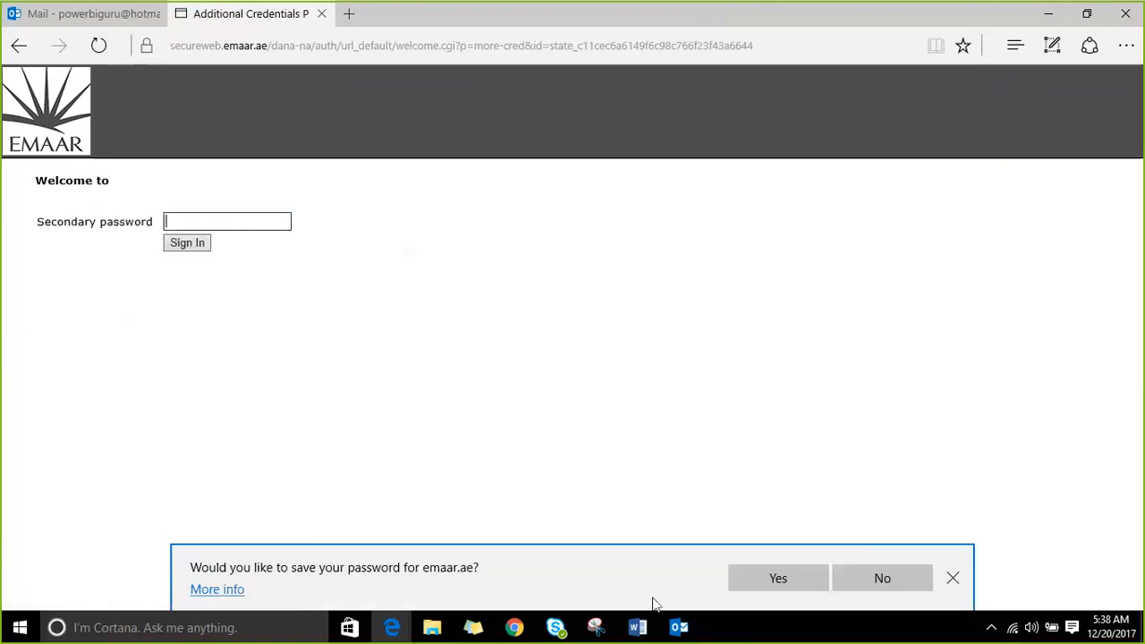
mouse_move(664, 615)
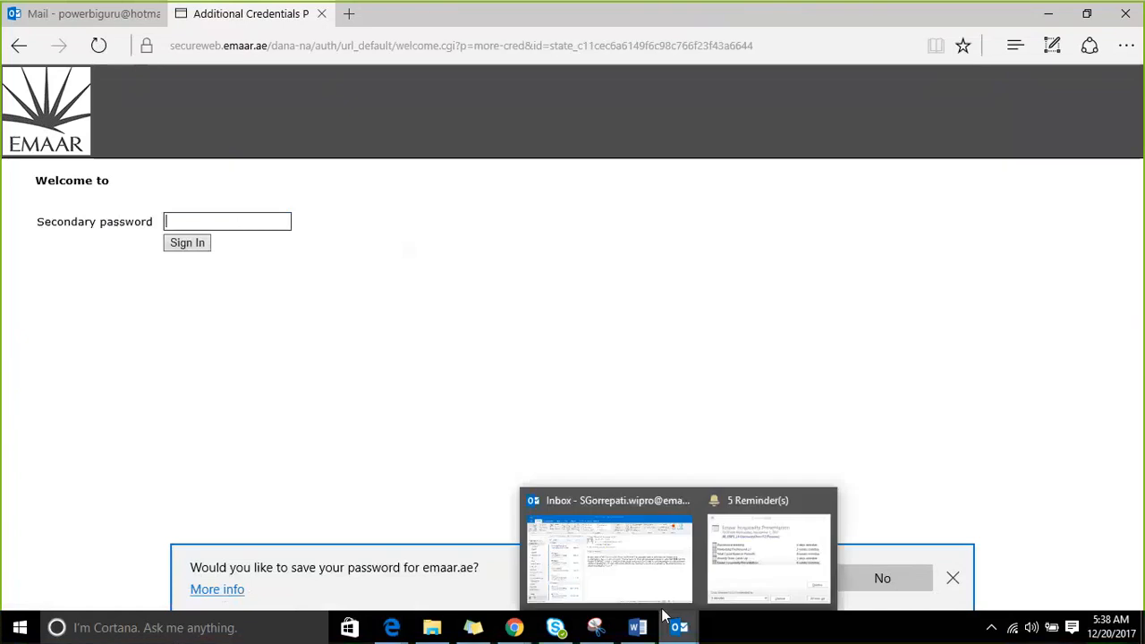
click(631, 574)
Step: Search Outlook for the IT contact's mail, open 'RE: New Sec password', and copy the secondary password
click(216, 149)
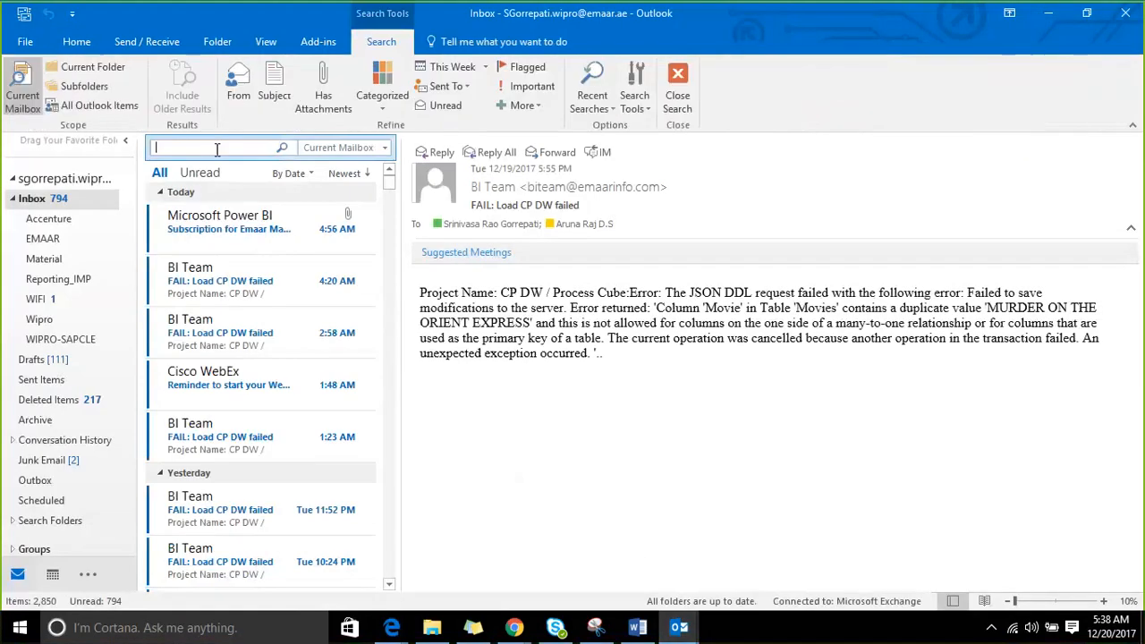
text(sunil)
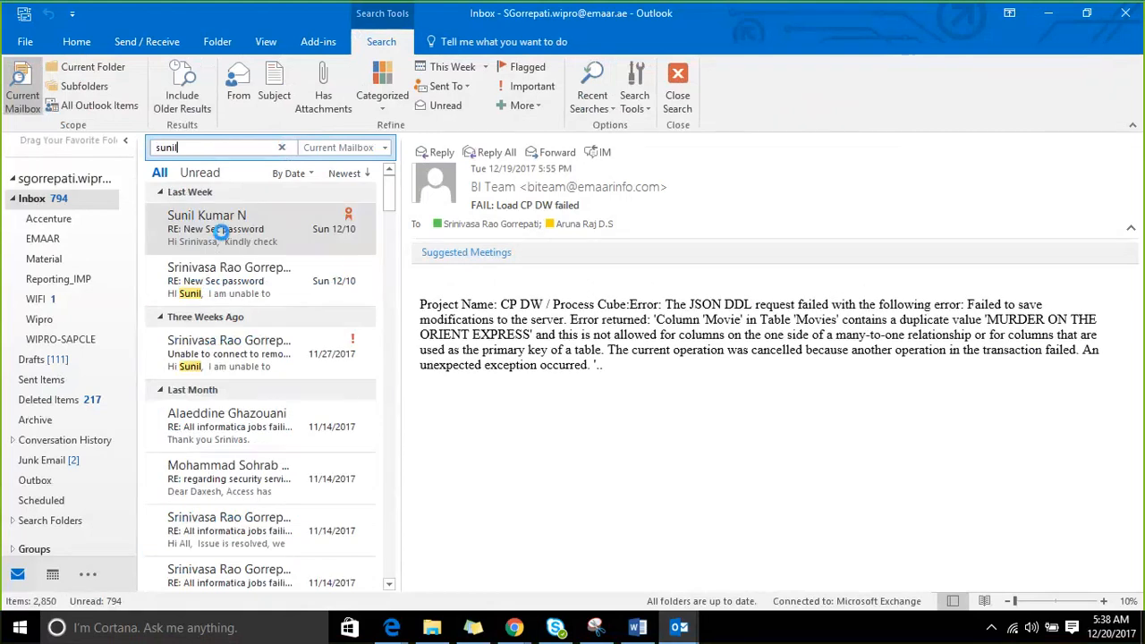
double_click(233, 214)
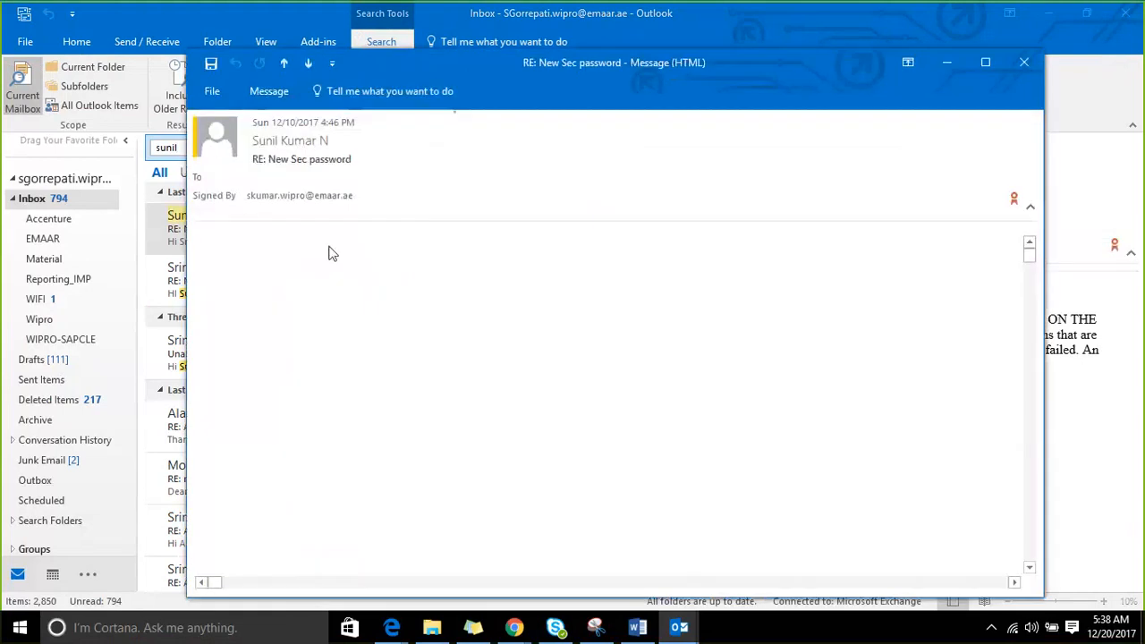
scroll(396, 357, down, 8)
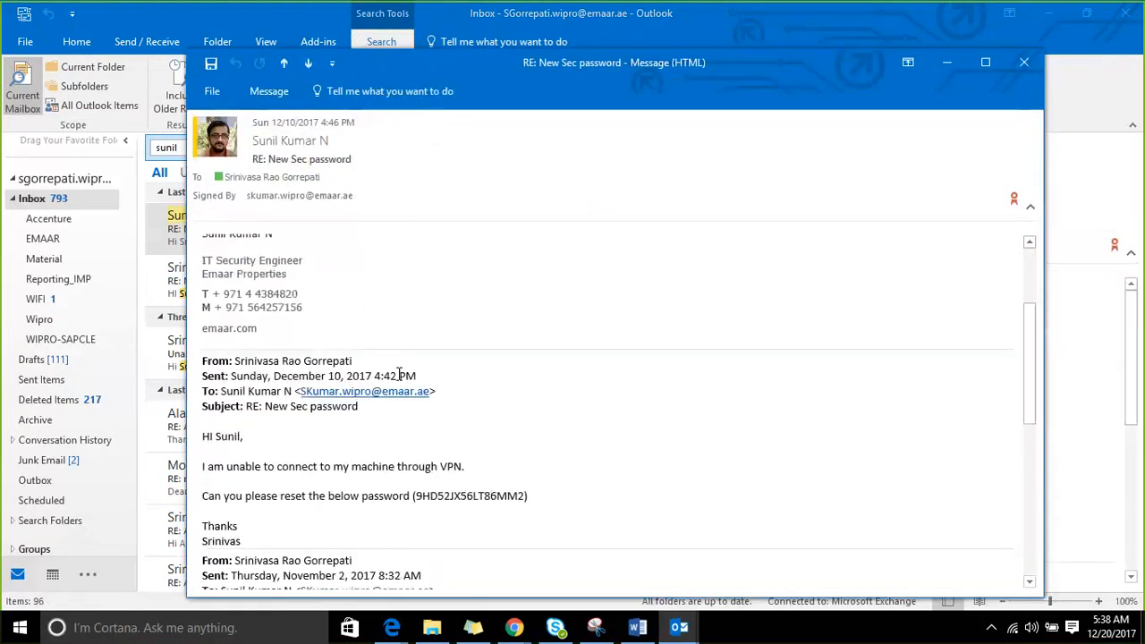
scroll(396, 386, down, 2)
drag(413, 264, 526, 267)
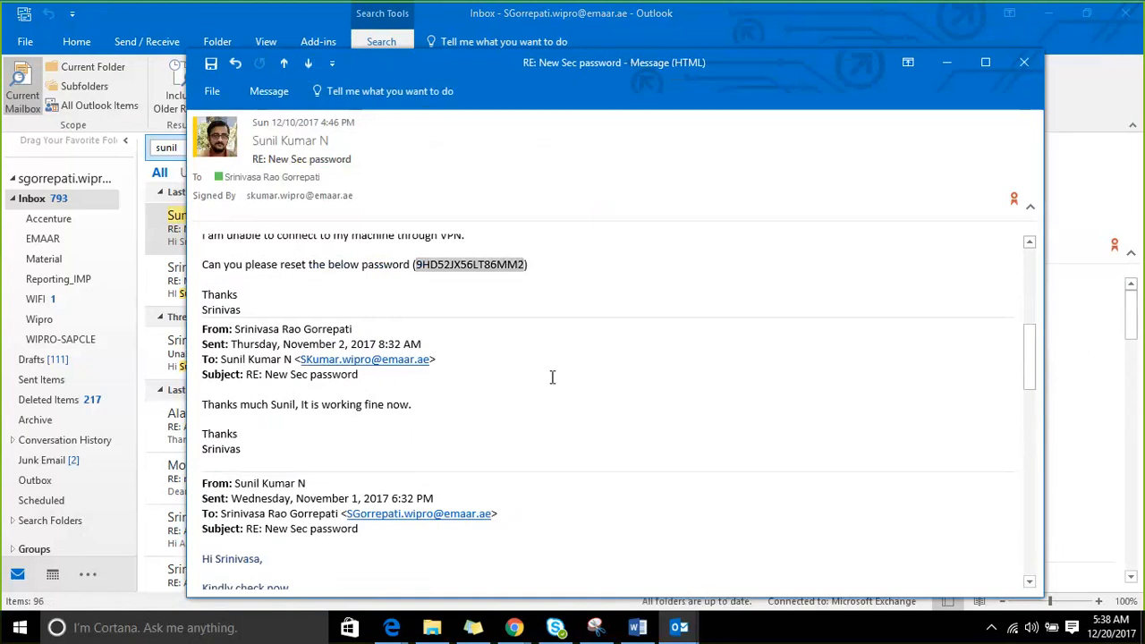
key(ctrl+c)
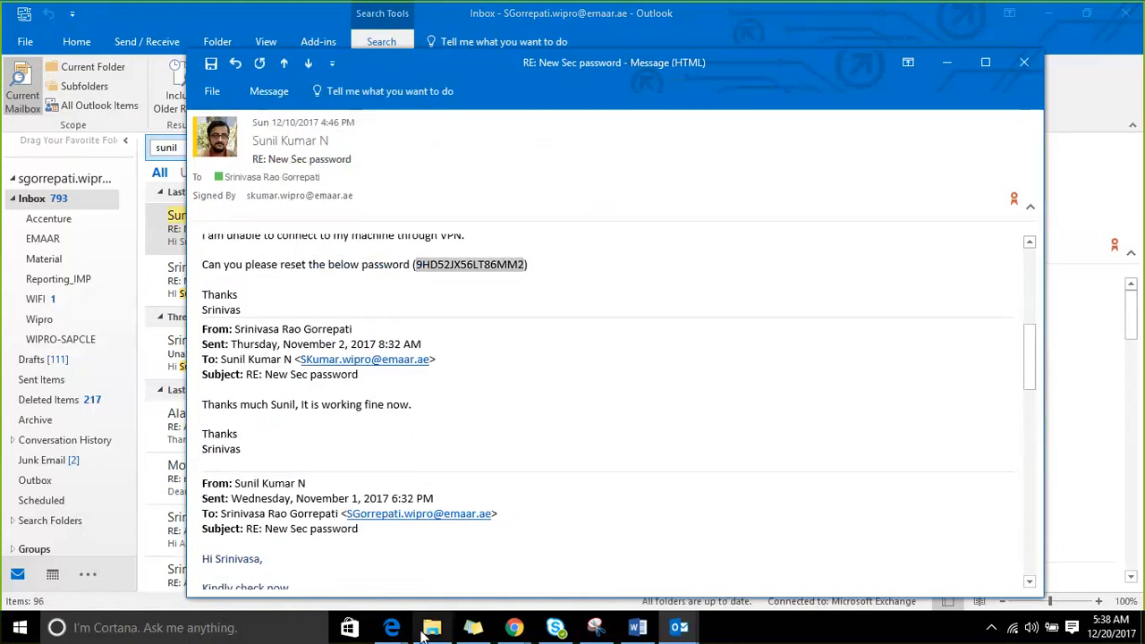
mouse_move(392, 626)
click(294, 541)
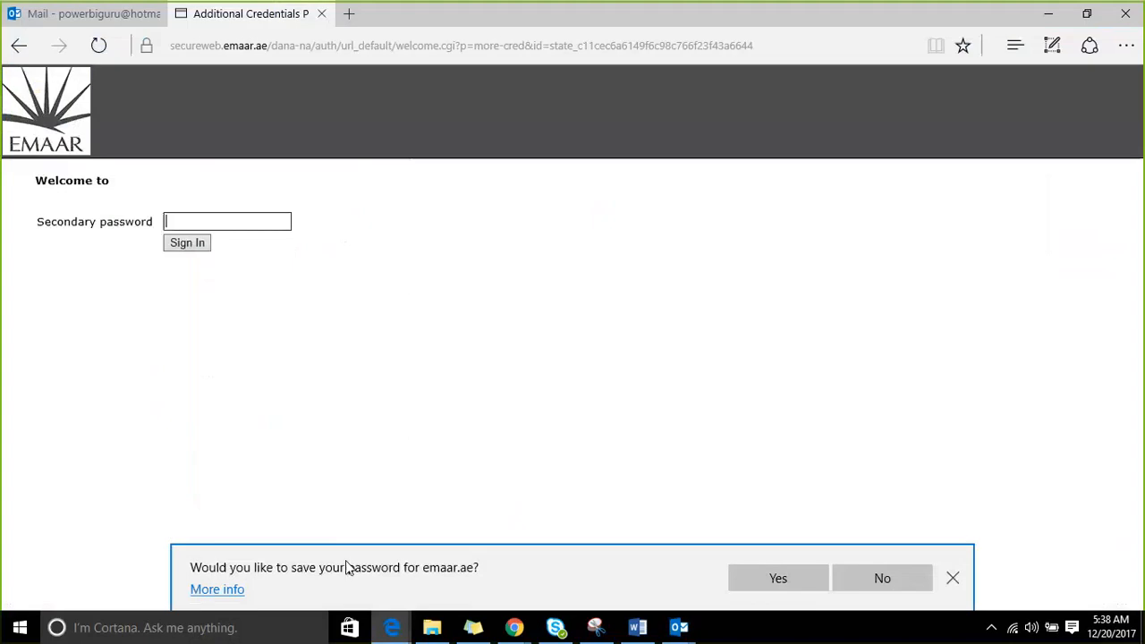
Step: Submit the pasted secondary password, approve the launcher, and start the listed terminal session
key(ctrl+v)
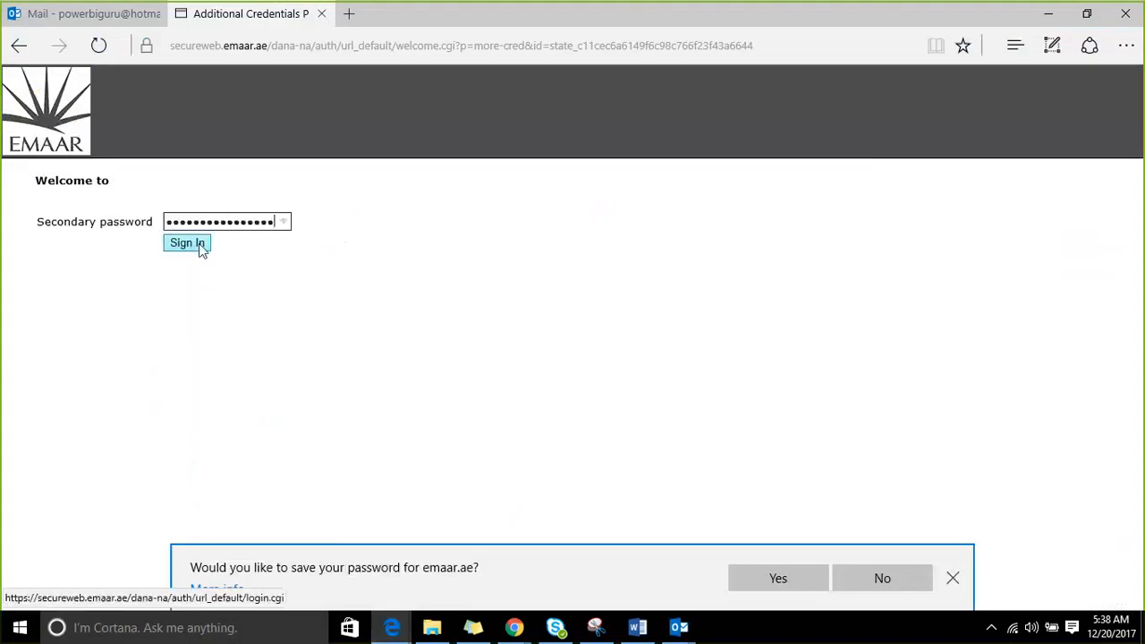
click(199, 246)
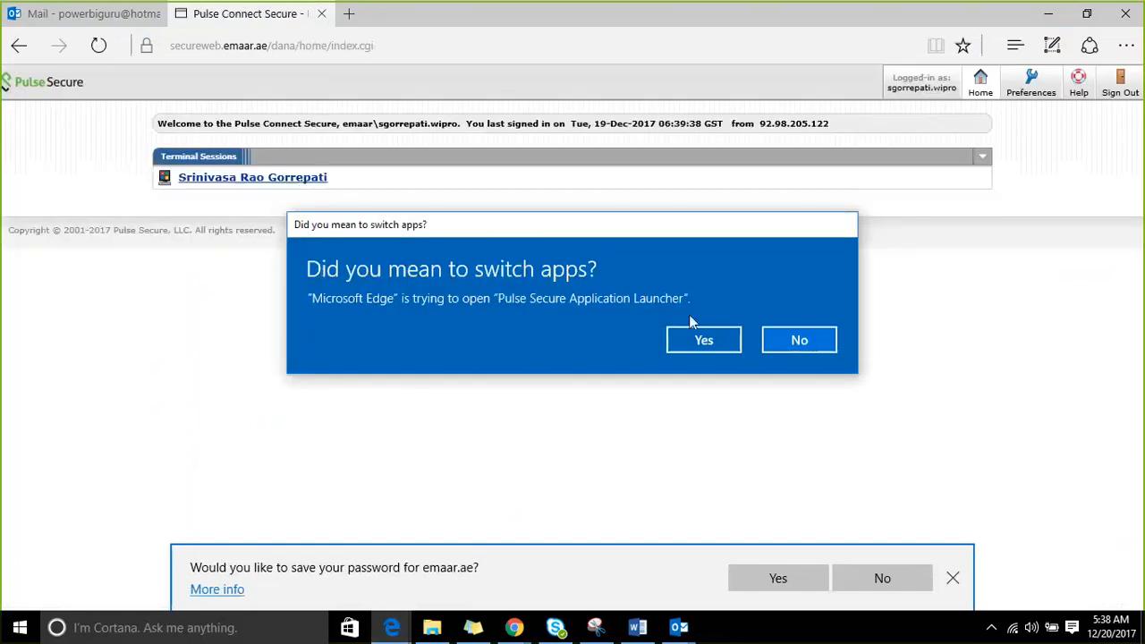
click(703, 340)
click(313, 181)
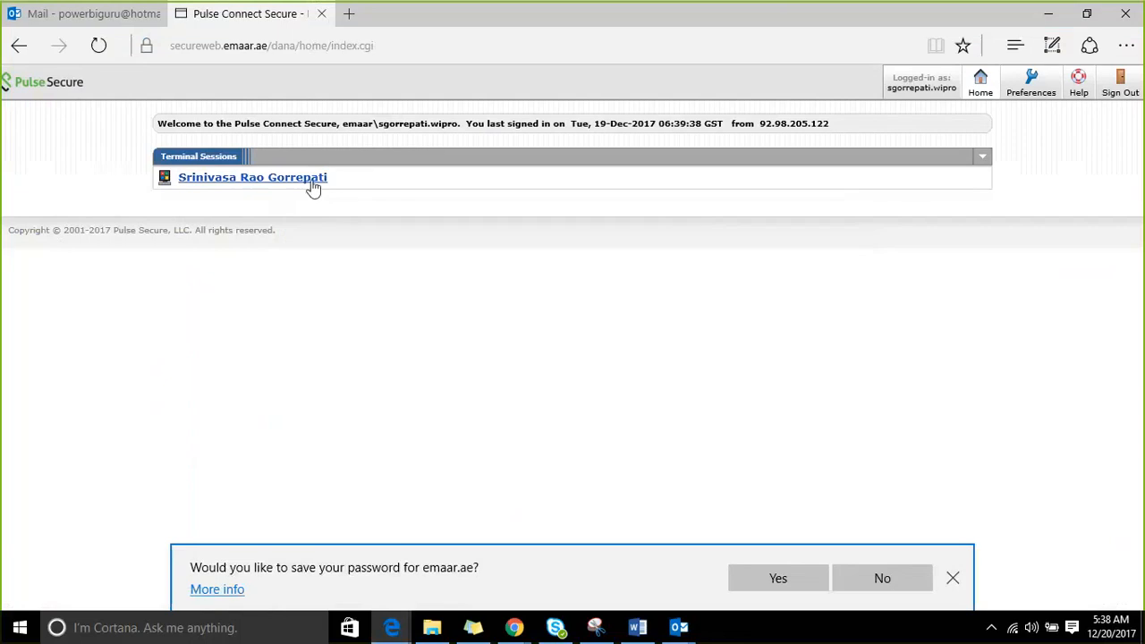
Step: Let the launcher start the session, then log in to 10.67.61.101 with the user name and password
click(680, 340)
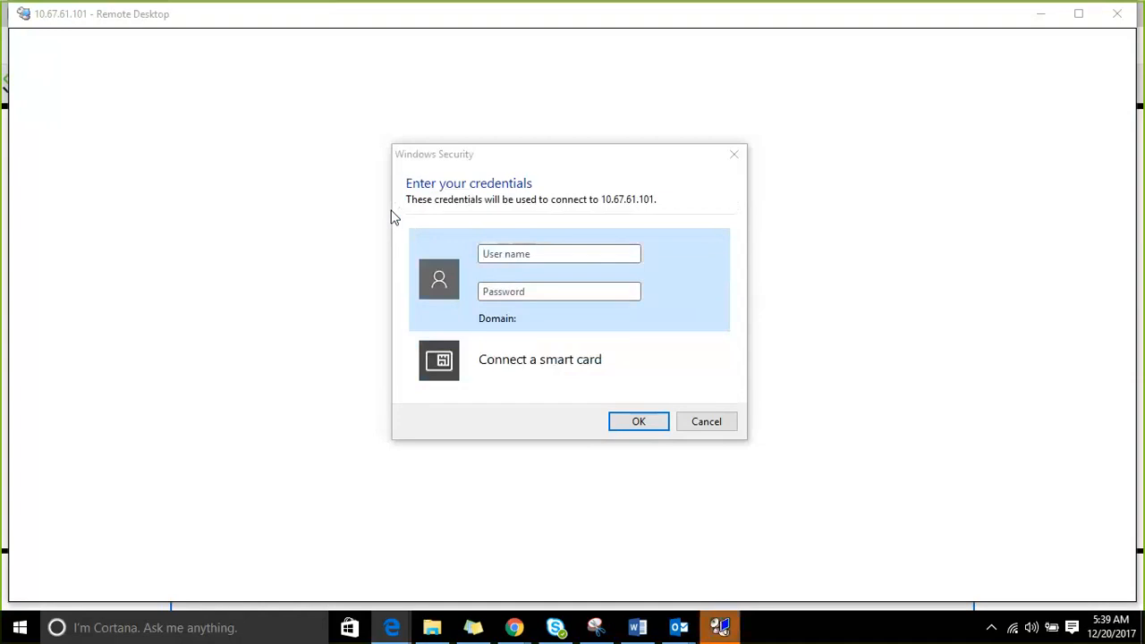
click(506, 254)
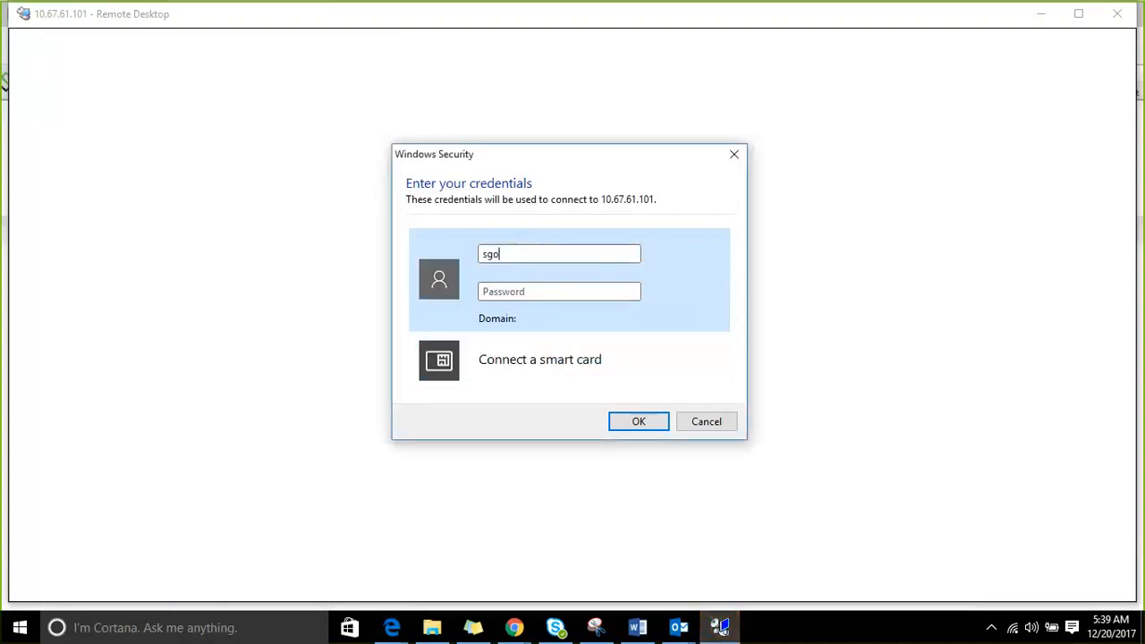
key(Tab)
text(************)
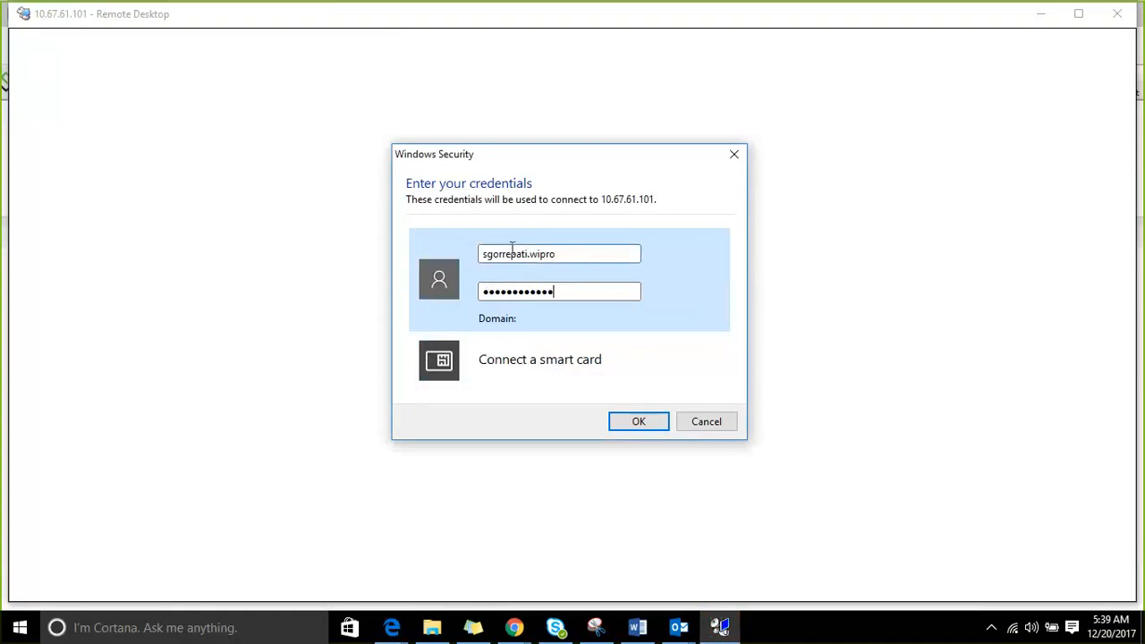
click(635, 421)
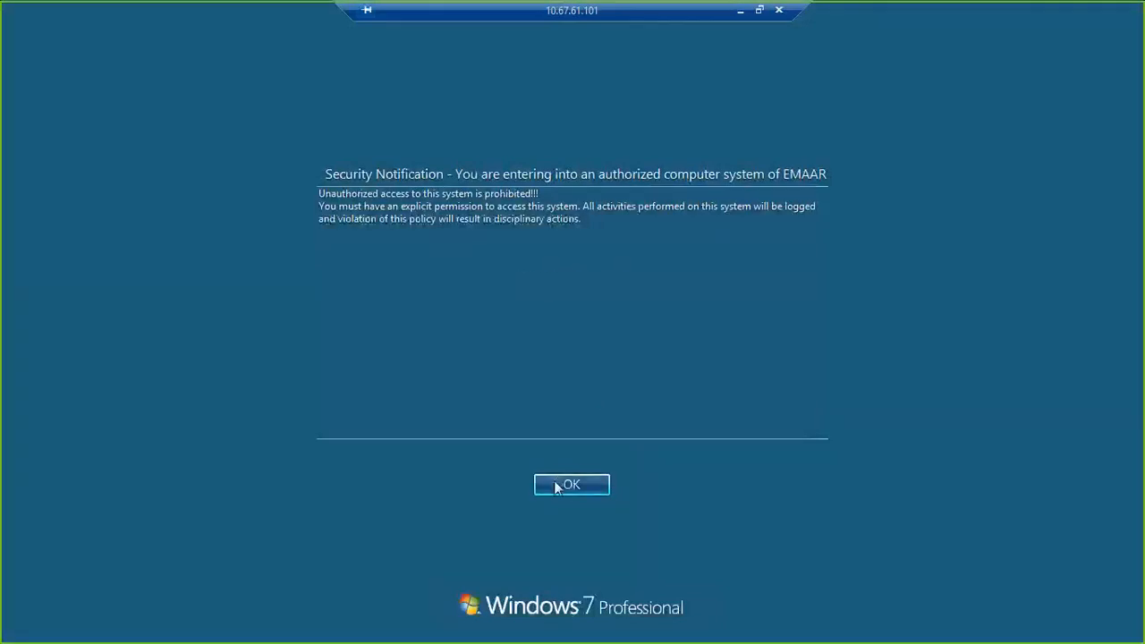
Step: Acknowledge the remote security notice, dismiss the Windows activation warning, and toggle the remote login window
click(555, 486)
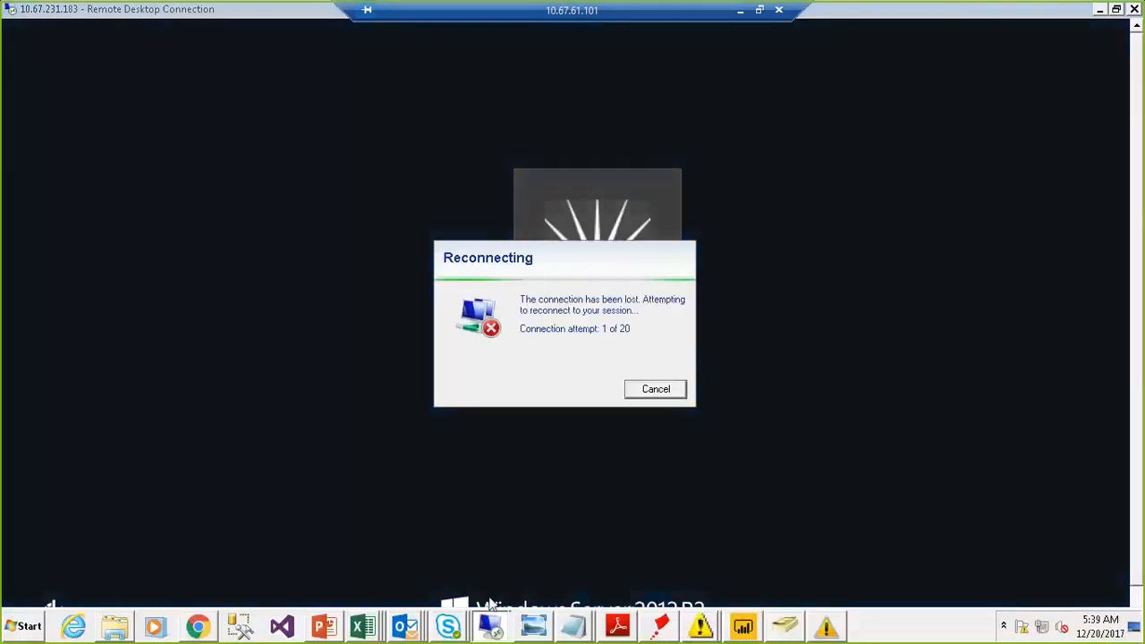
click(490, 629)
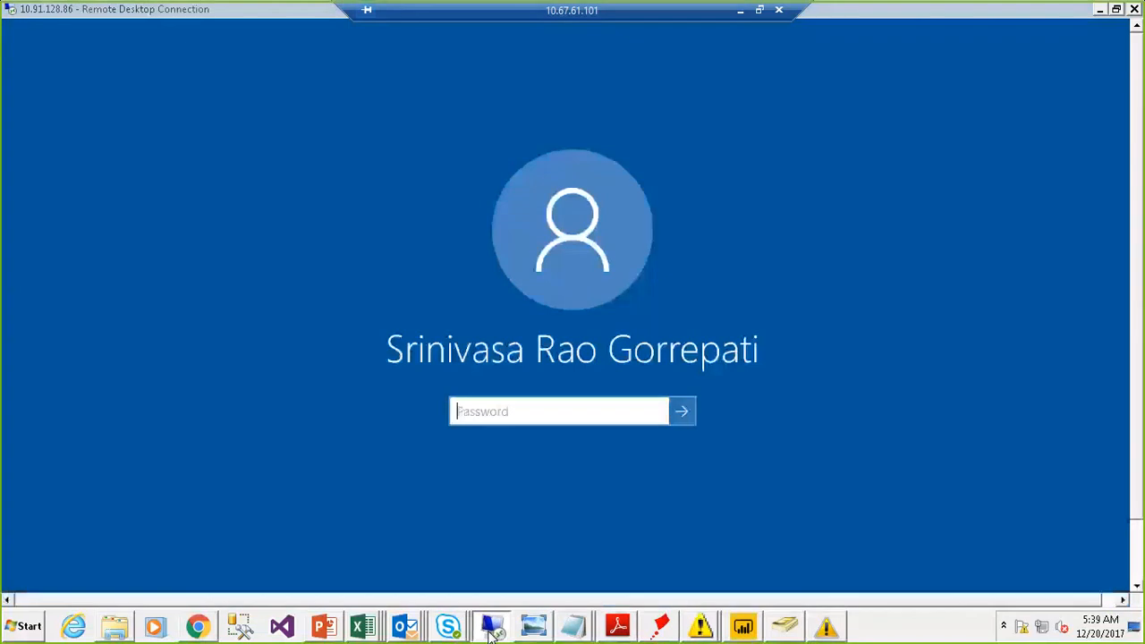
click(490, 633)
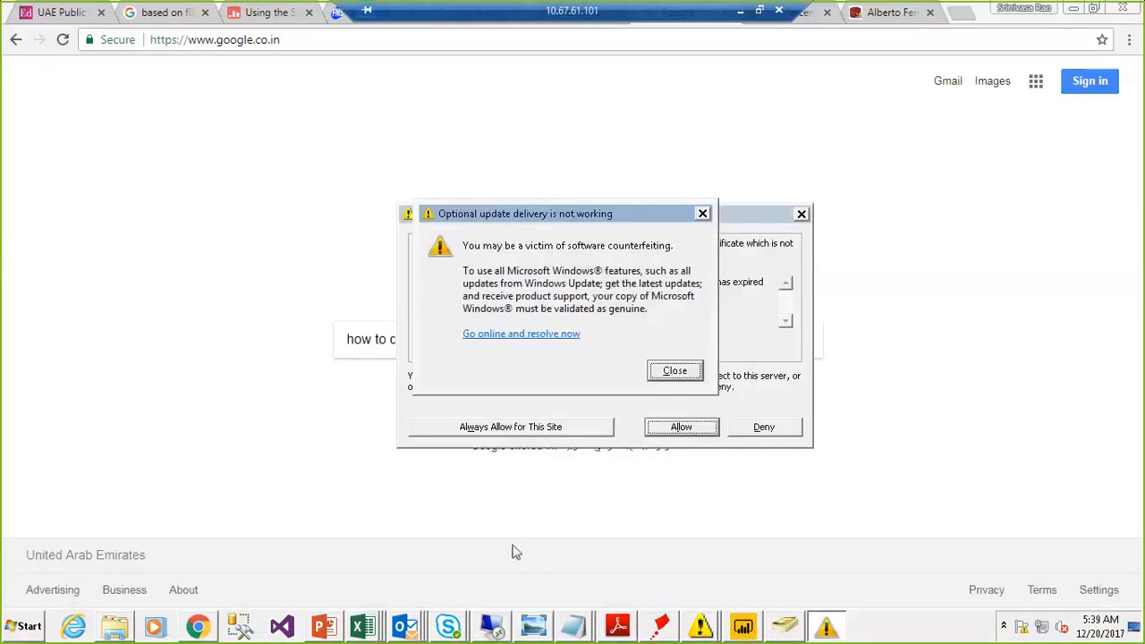
click(675, 370)
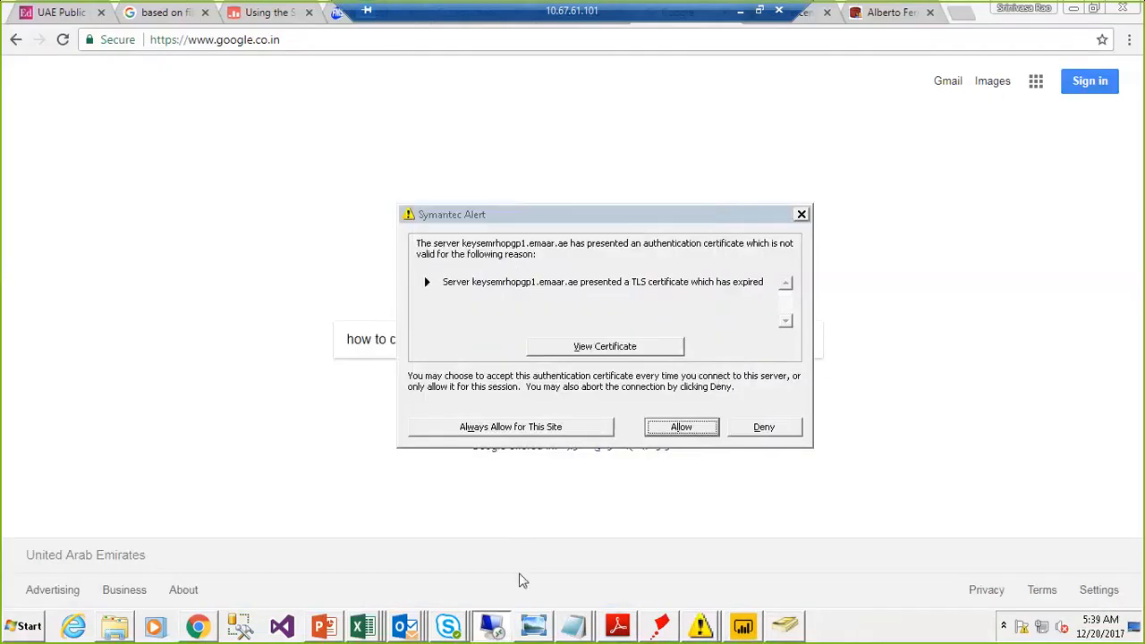
click(491, 629)
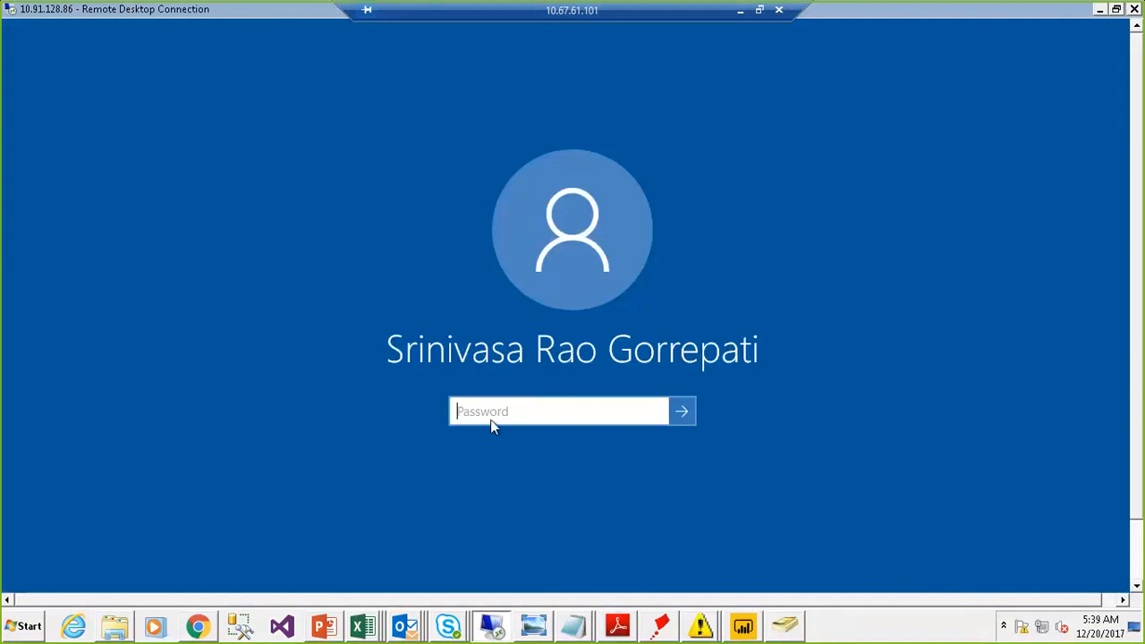
click(491, 628)
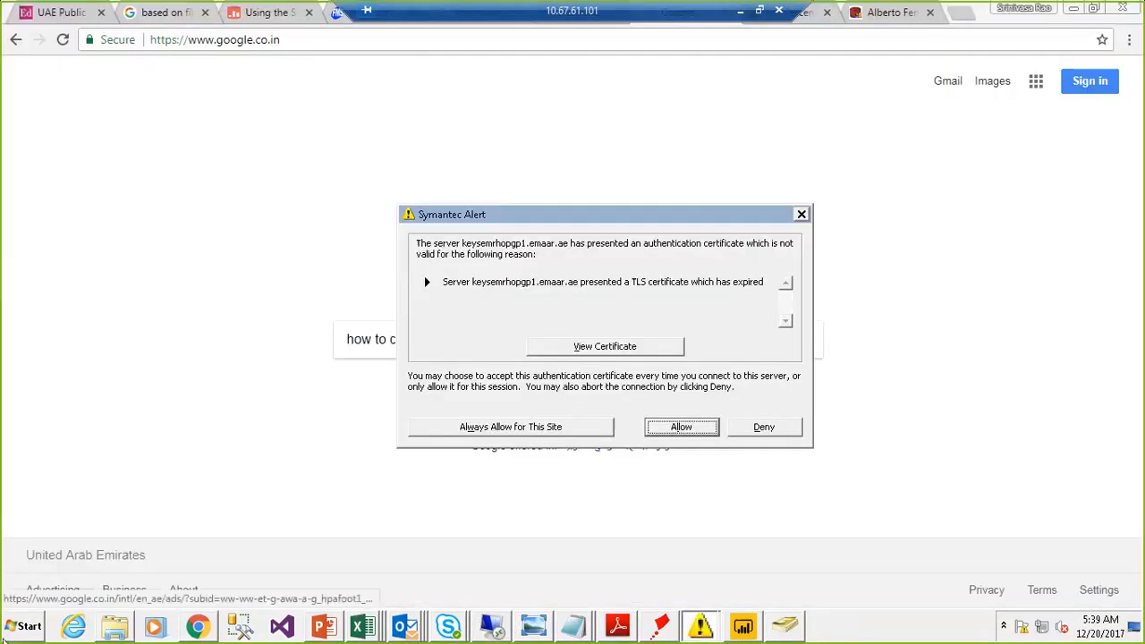
Step: Reconnect to recent remote machine 10.67.231.183 with its password, then minimize the remote session
click(3, 639)
mouse_move(207, 251)
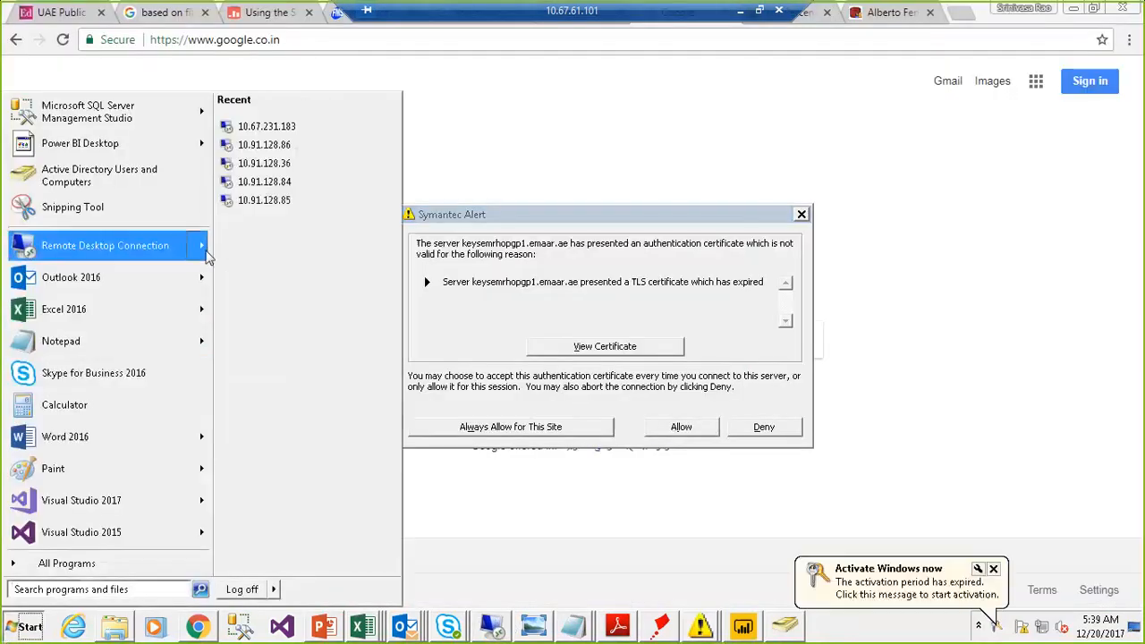
click(277, 129)
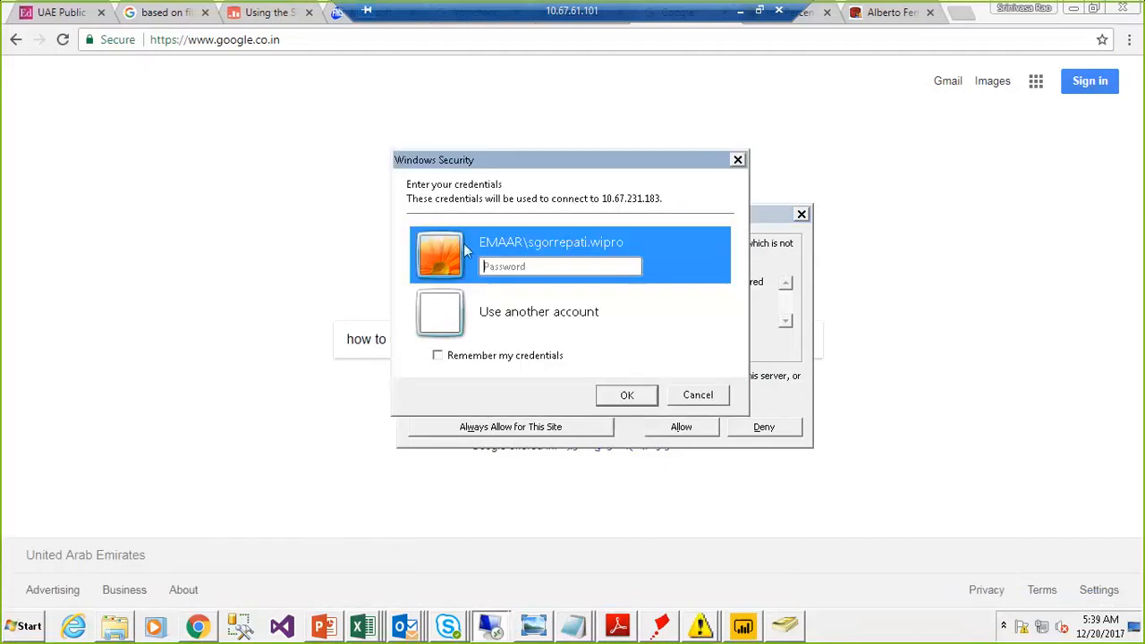
text(••••••••••••)
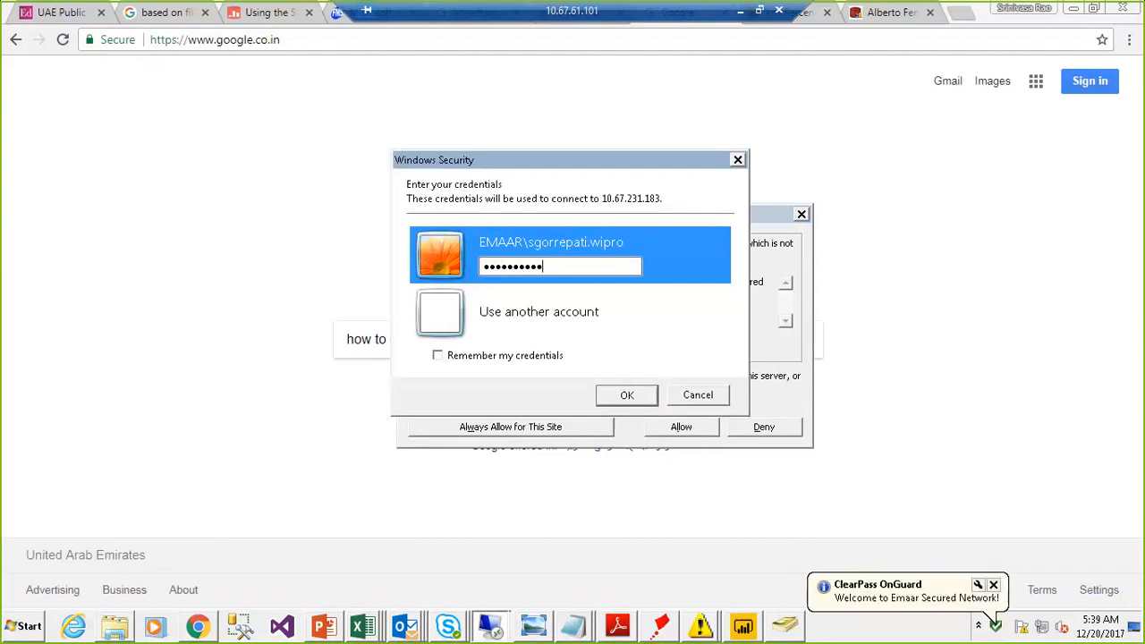
click(614, 395)
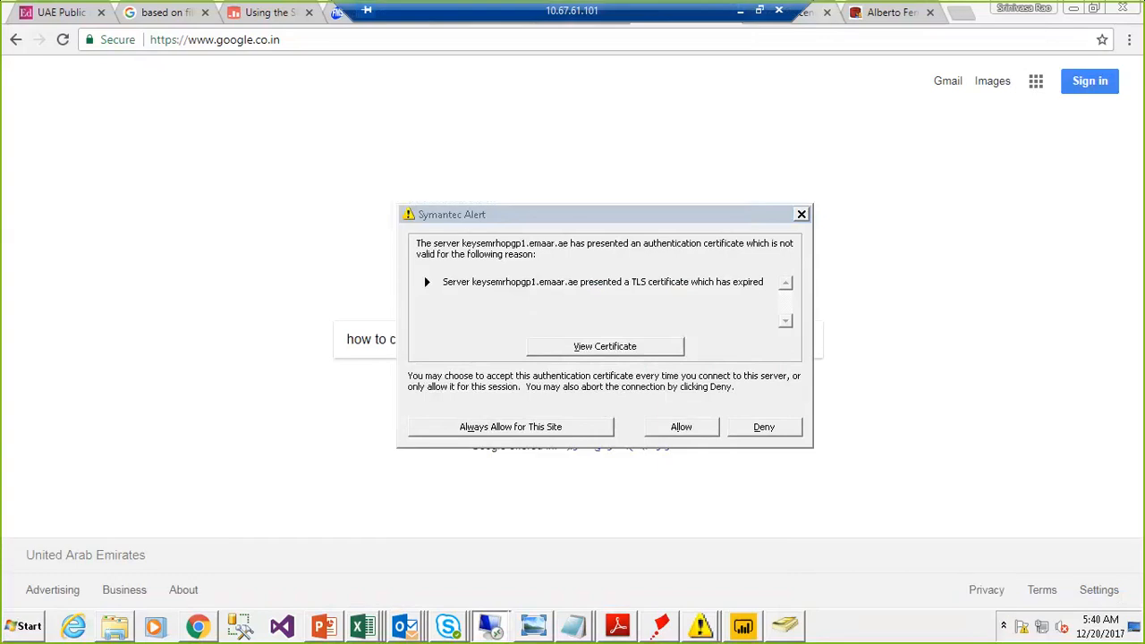
click(740, 12)
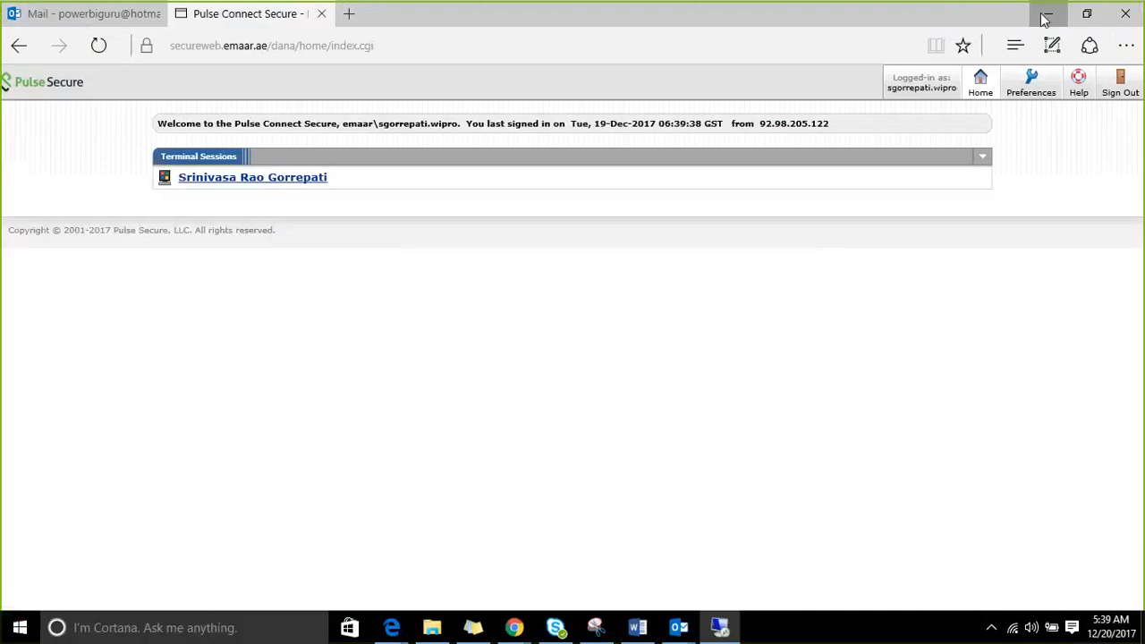
Step: Bring Chrome forward, close the YouTube tab, and load the Google home page in a new tab
click(1045, 16)
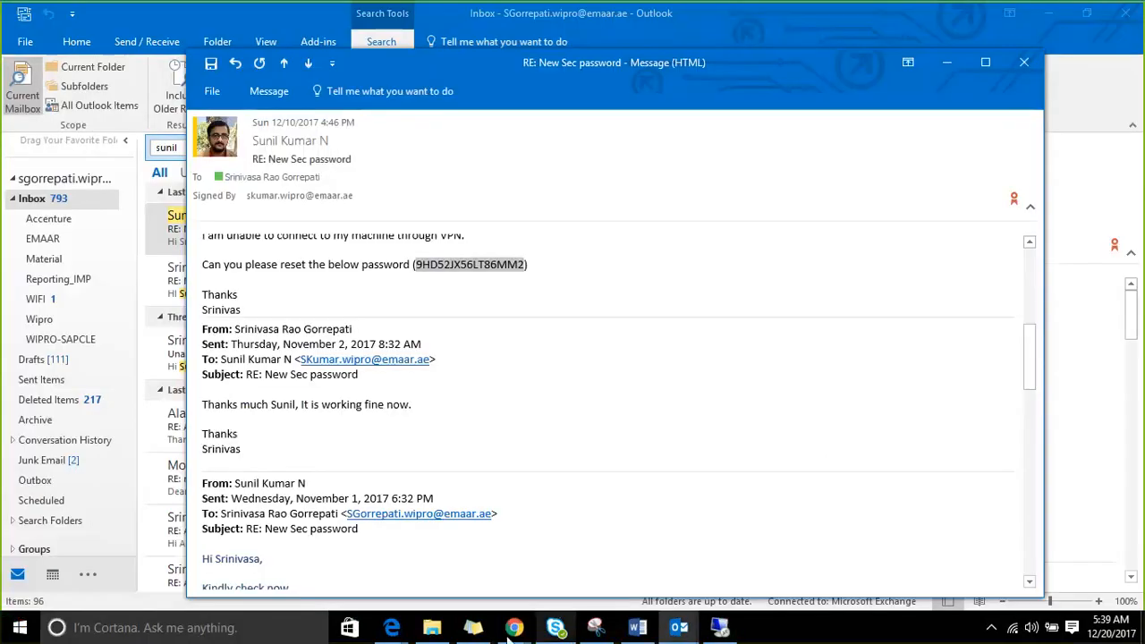
mouse_move(514, 631)
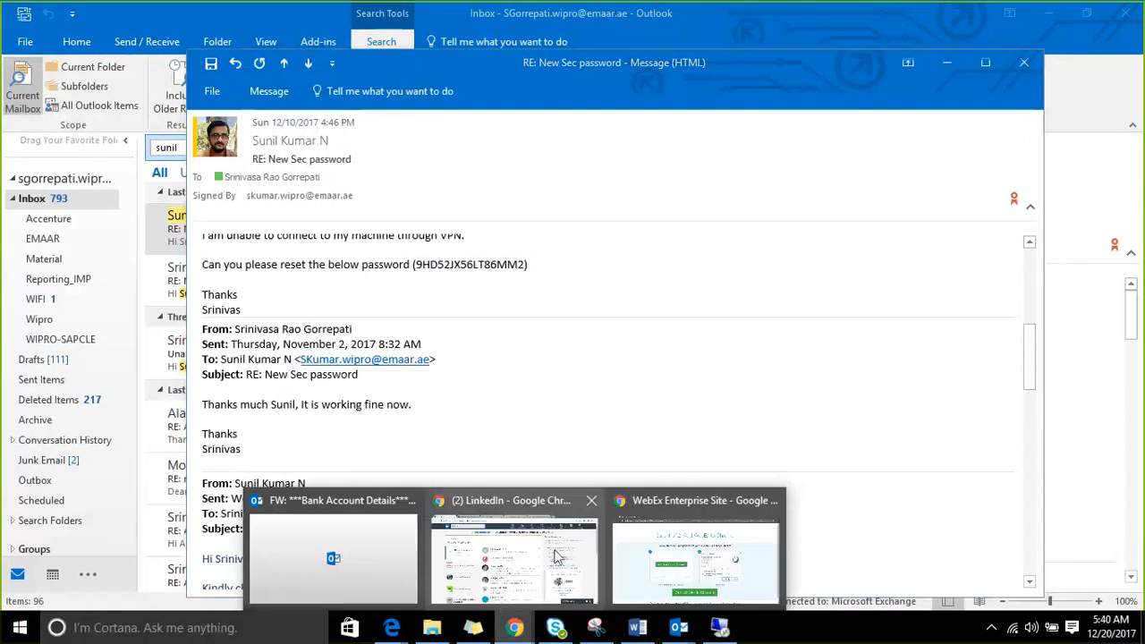
click(514, 550)
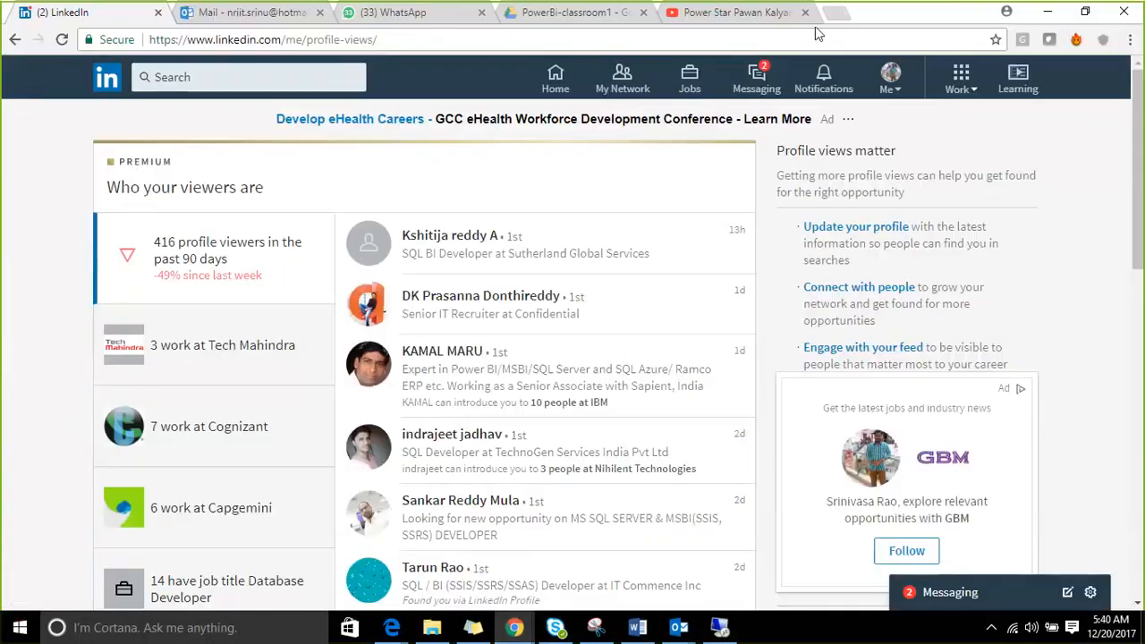
key(ctrl+t)
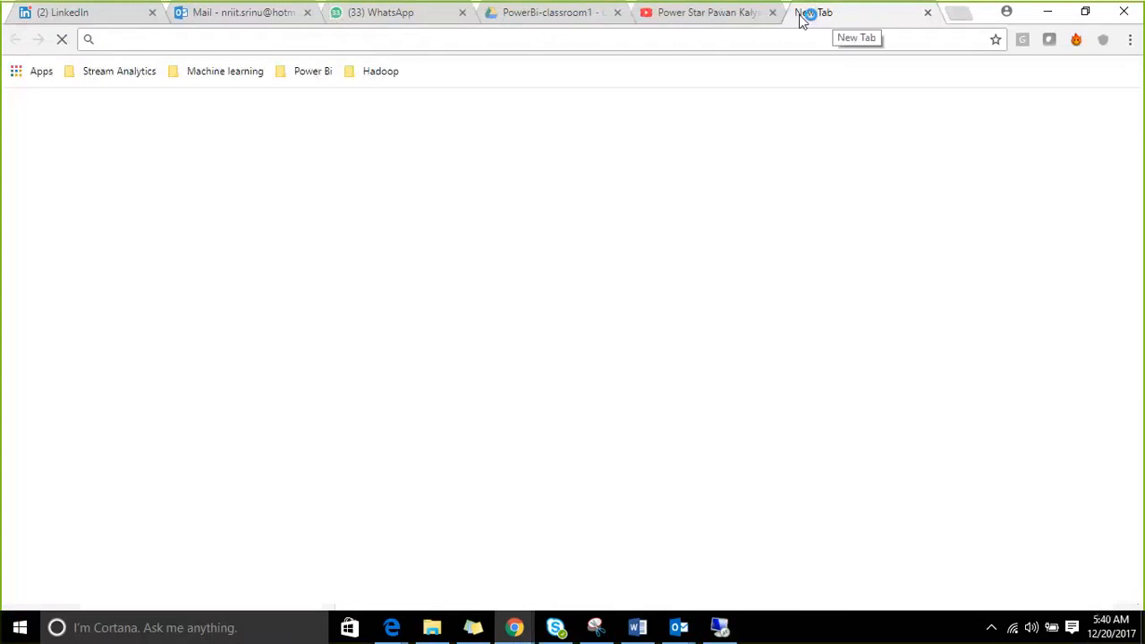
click(773, 13)
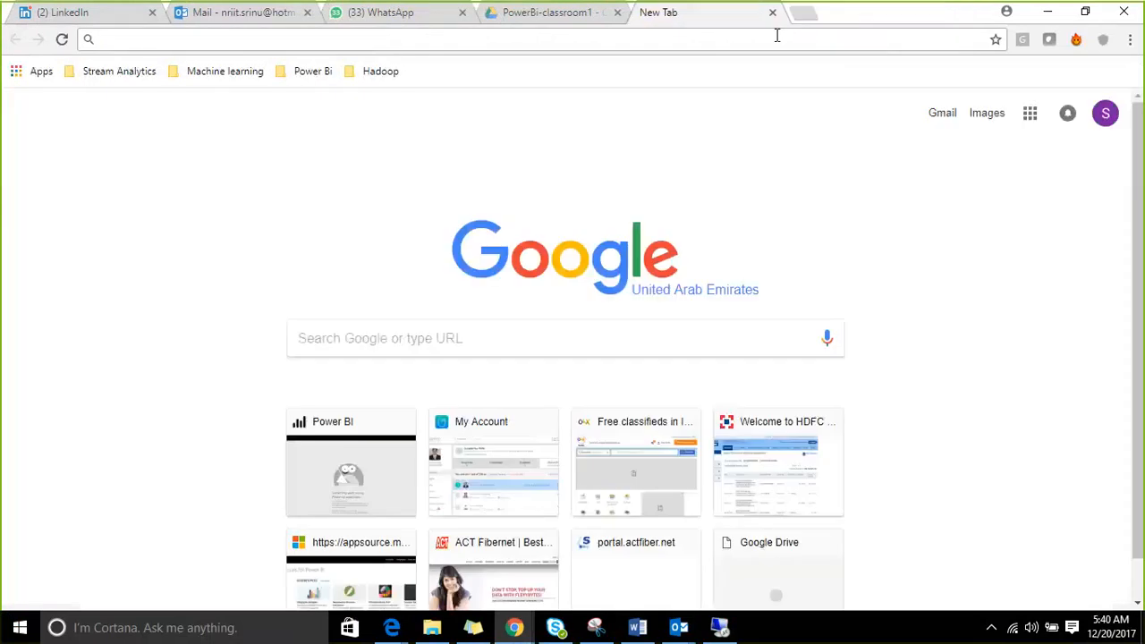
text(www.google.com)
key(Return)
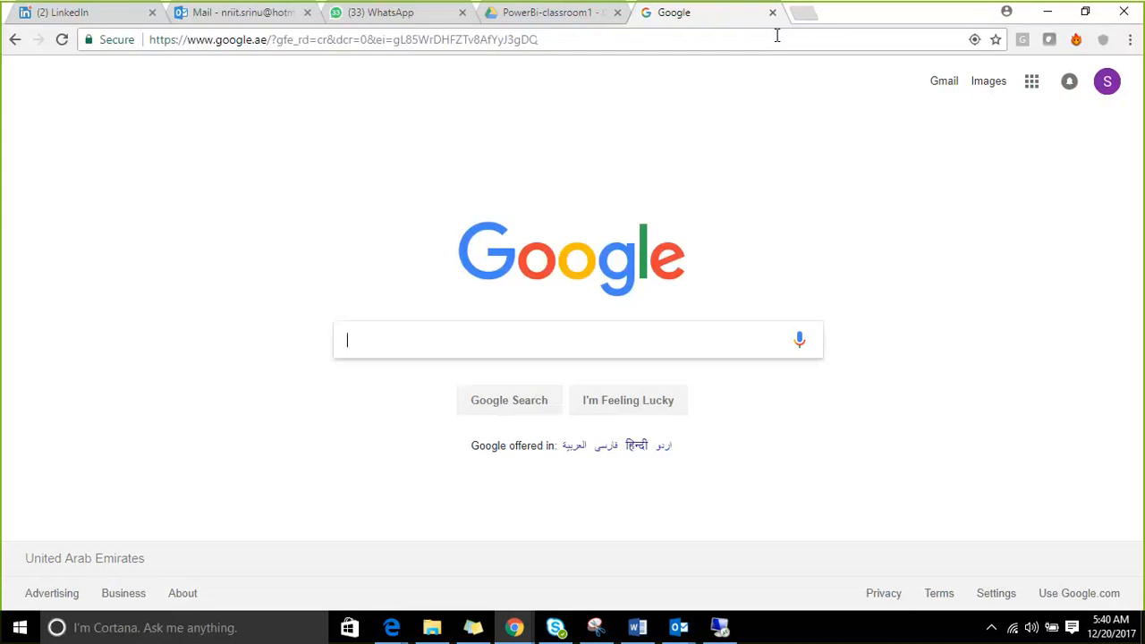
Step: Go to portal.azure.com and sign in with the organisation's work account
click(777, 36)
text(Ap)
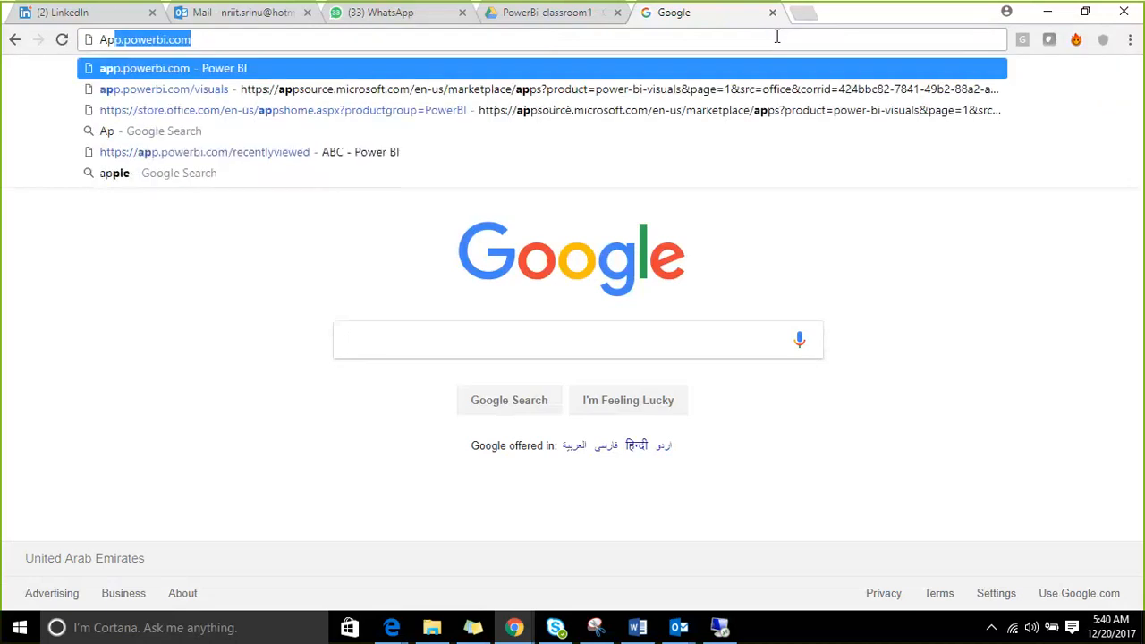
key(Down)
key(Down)
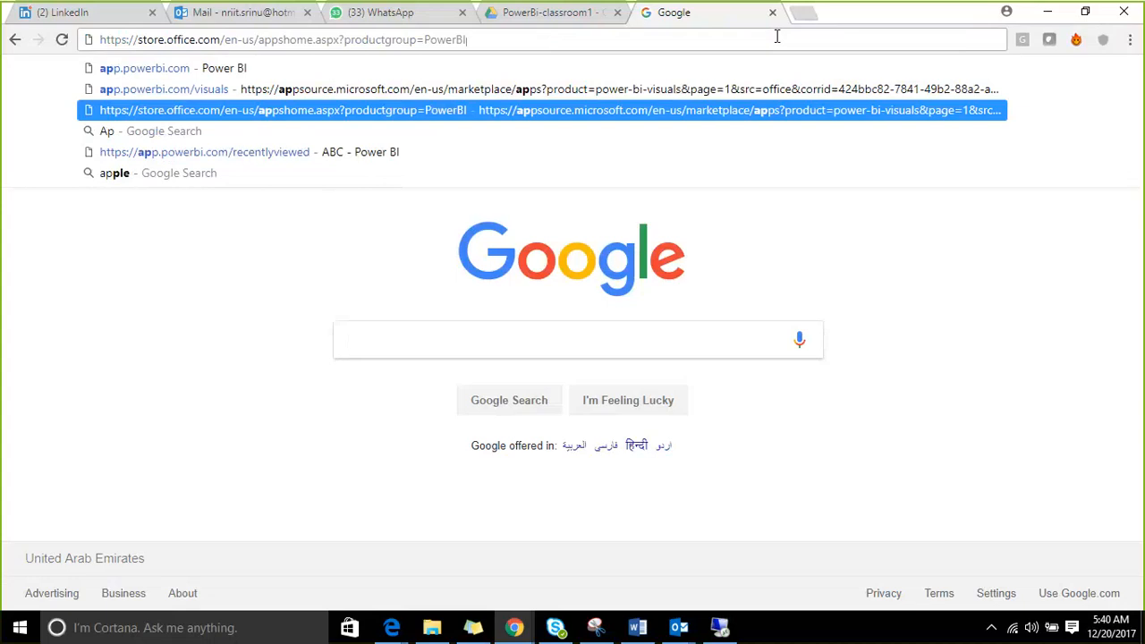
key(ctrl+a)
text(por)
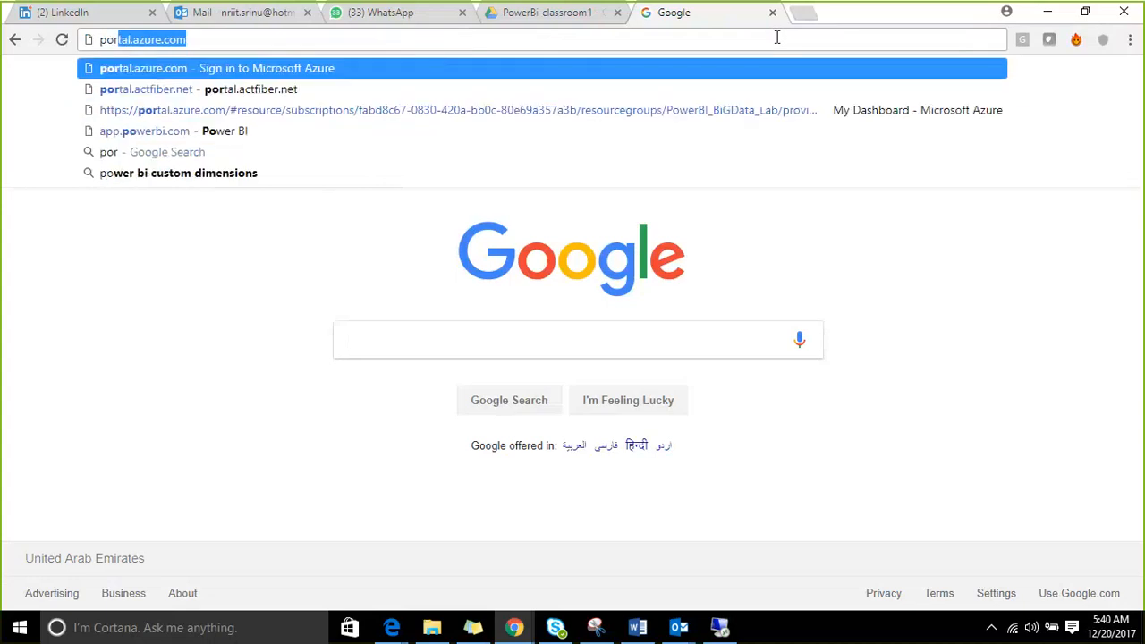
key(Right)
key(Return)
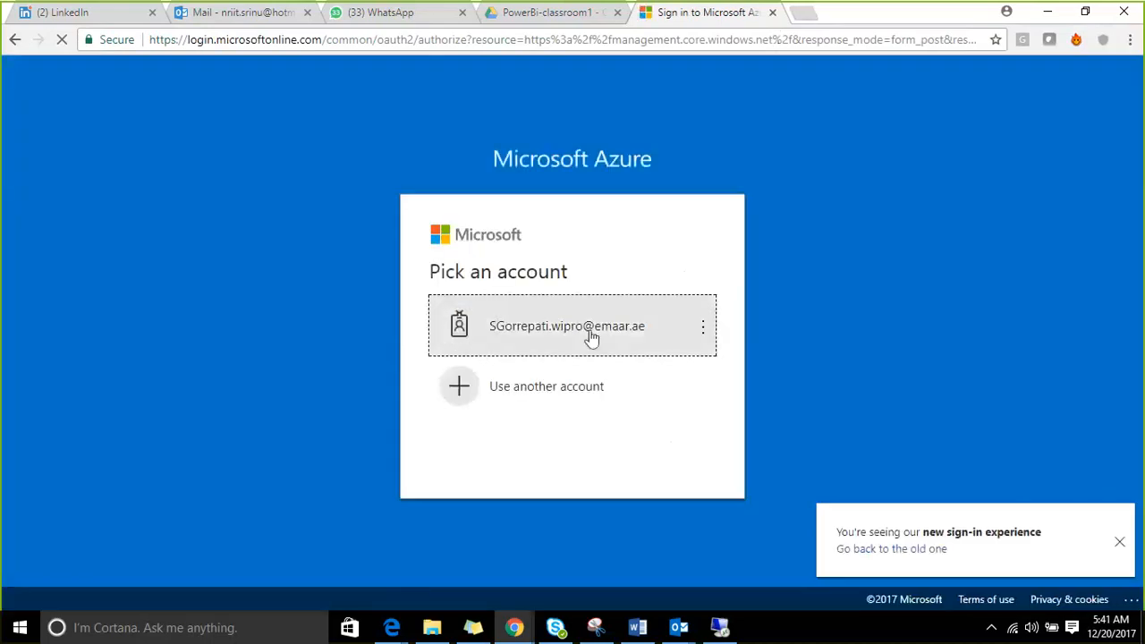
click(590, 336)
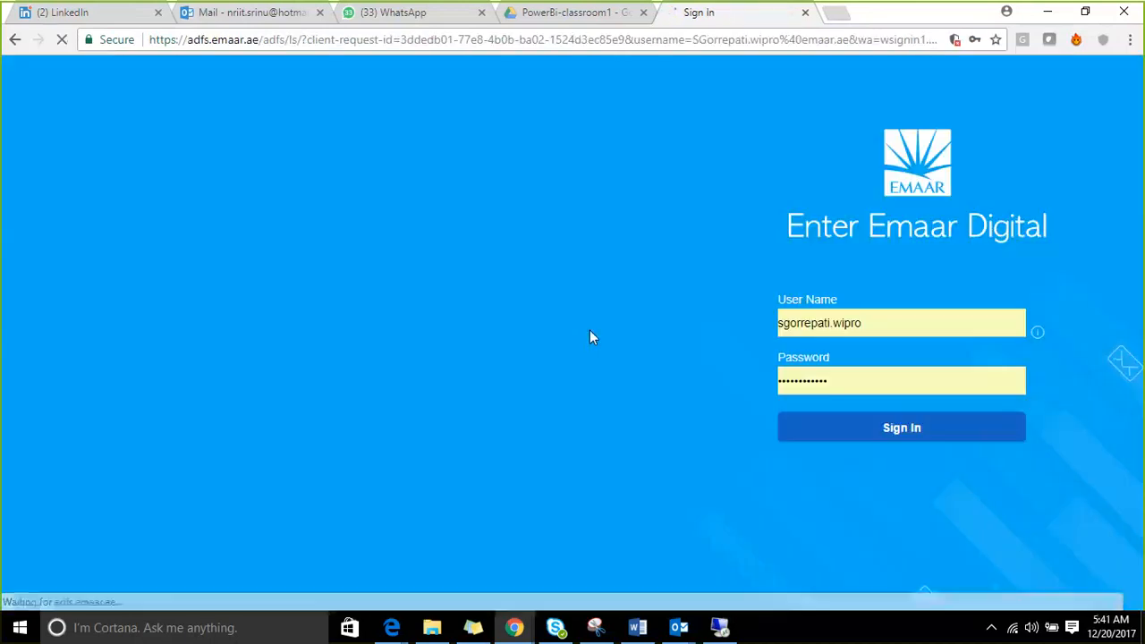
click(787, 427)
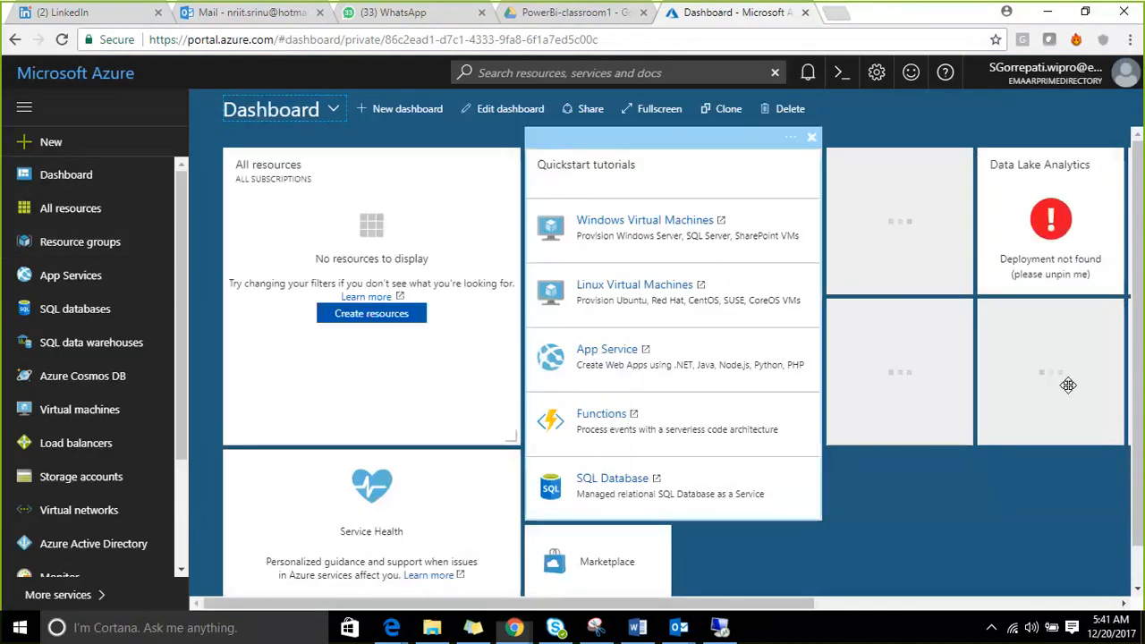
click(1079, 81)
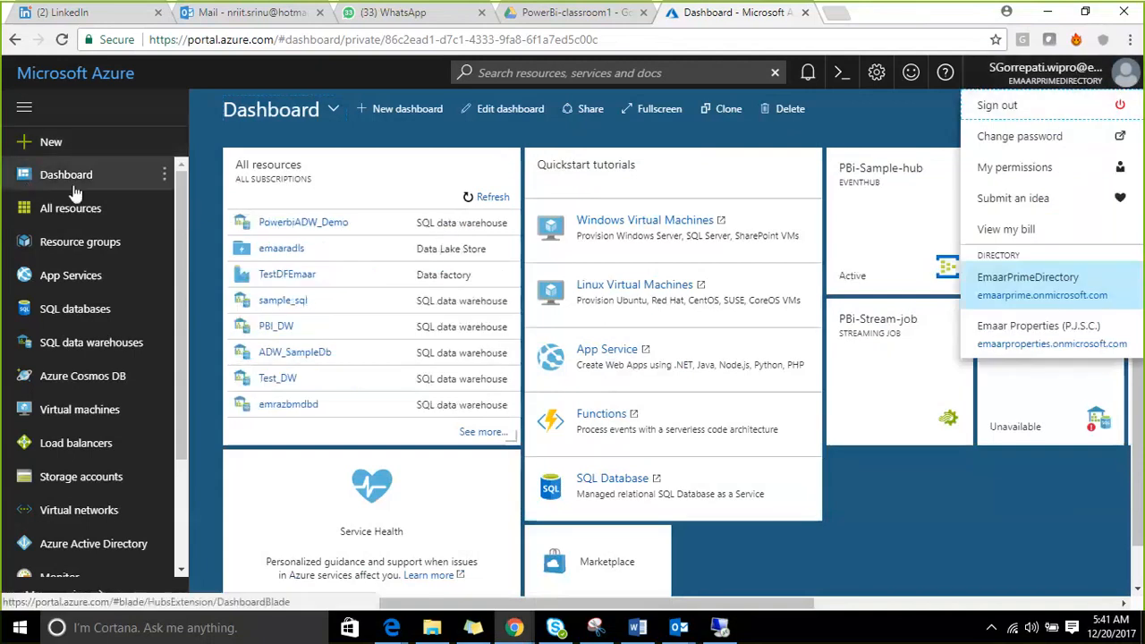
click(268, 221)
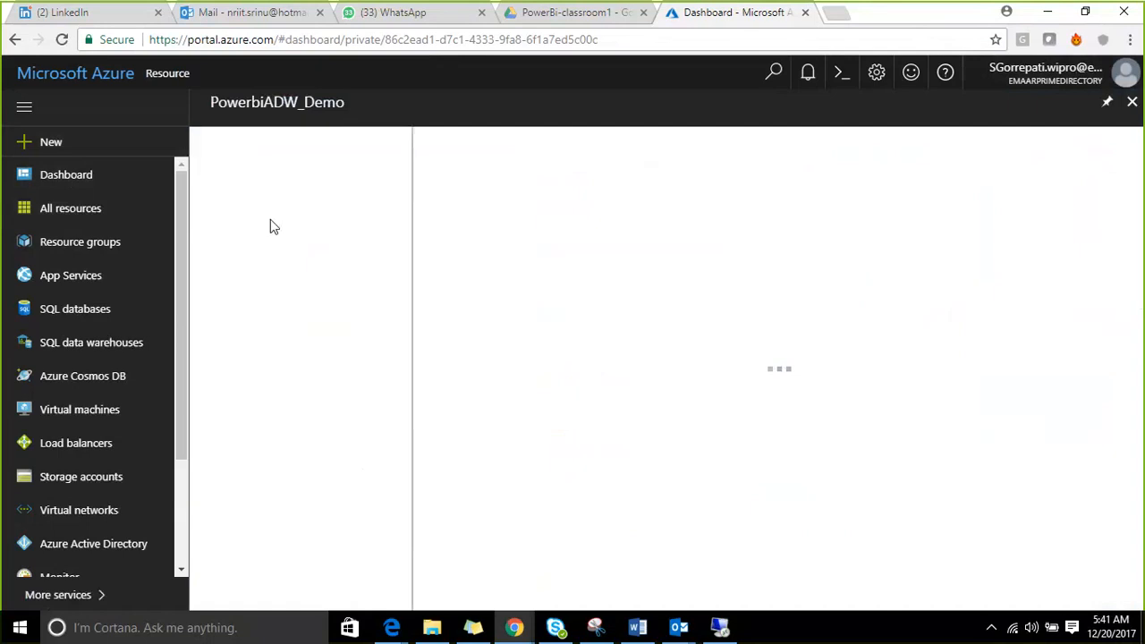
click(24, 107)
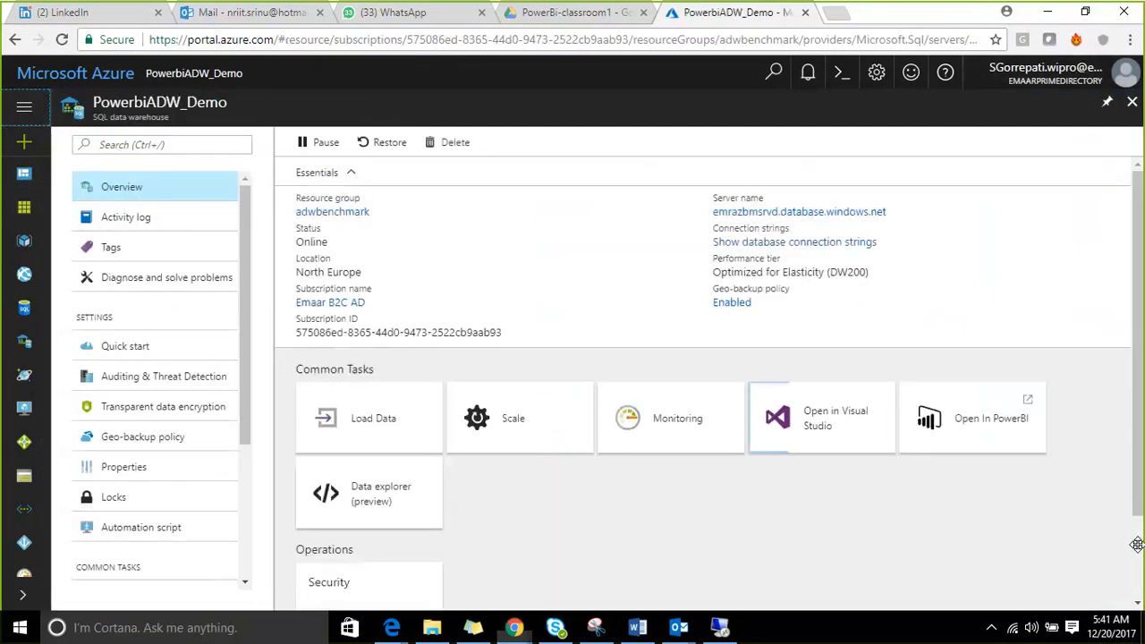
click(329, 501)
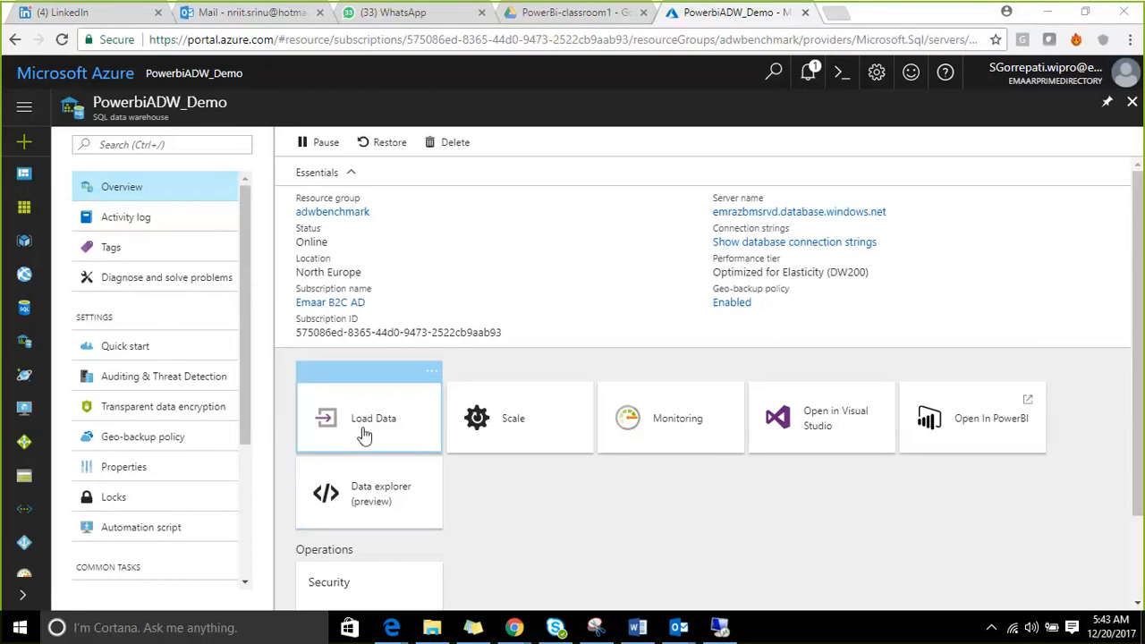
Step: Look over the Load Data options, then open the Azure Marketplace New resource page
click(364, 434)
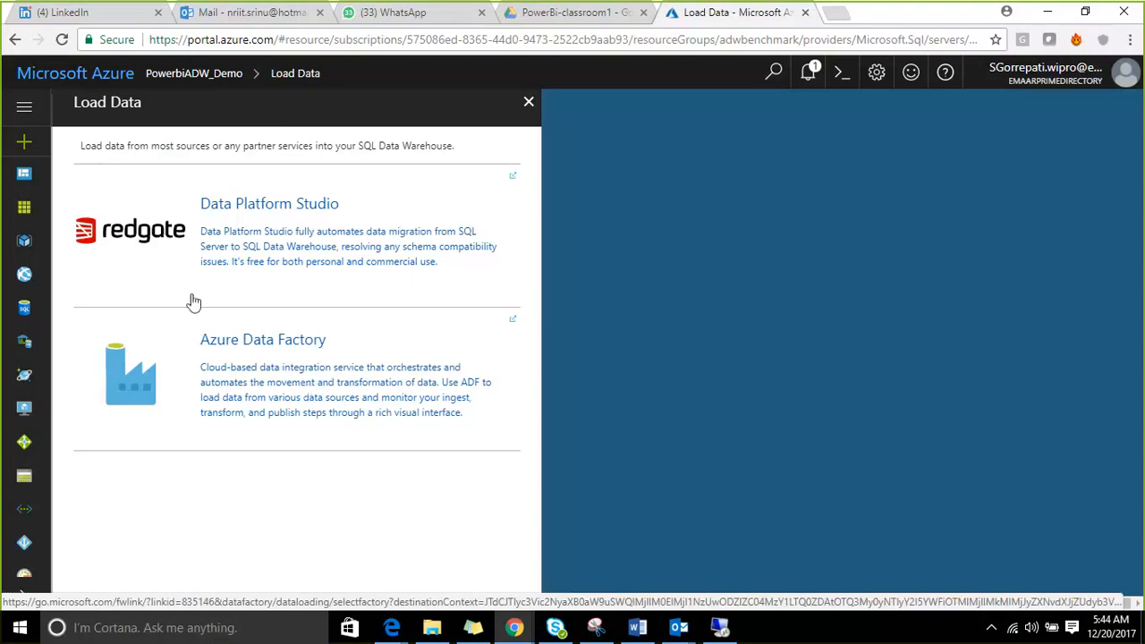
click(24, 107)
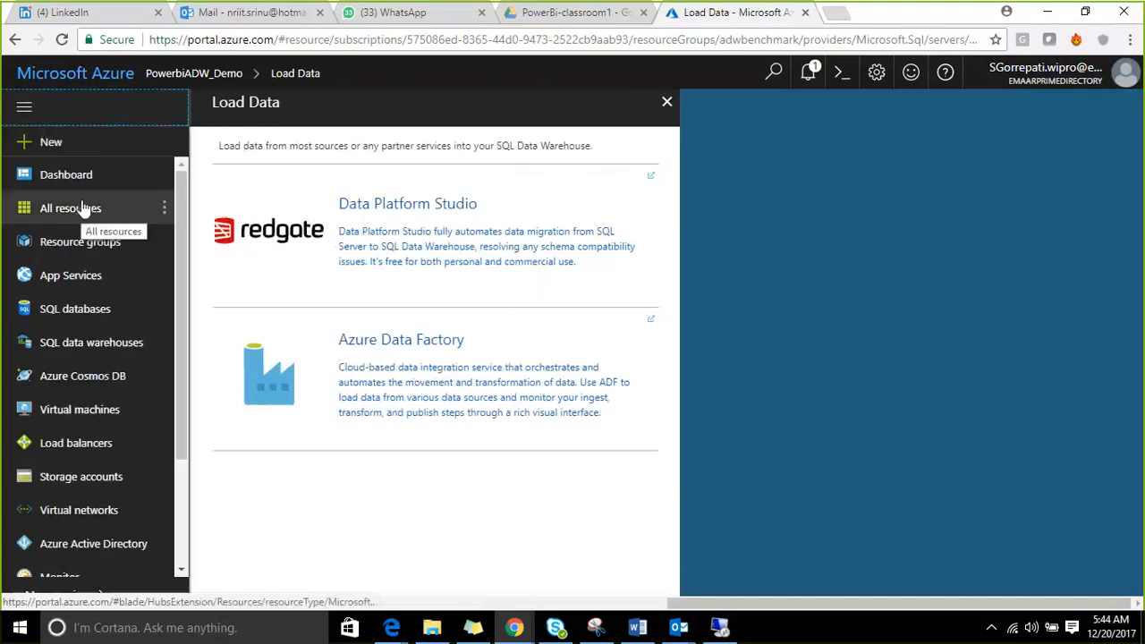
click(80, 150)
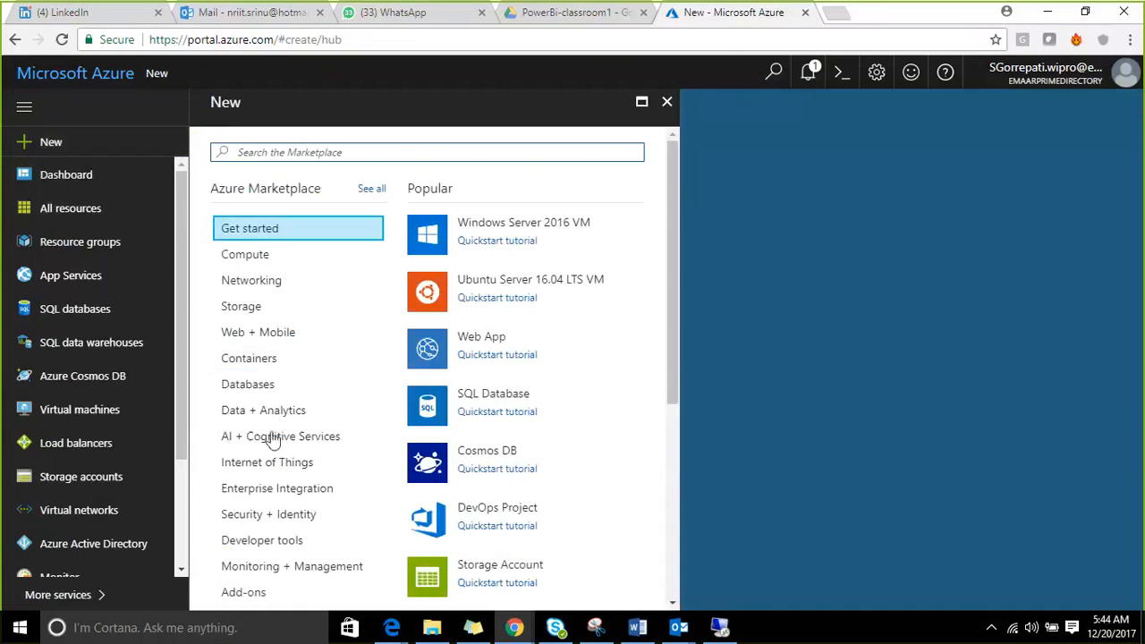
Step: Browse the Storage category and start creating a Data Lake Store
click(269, 461)
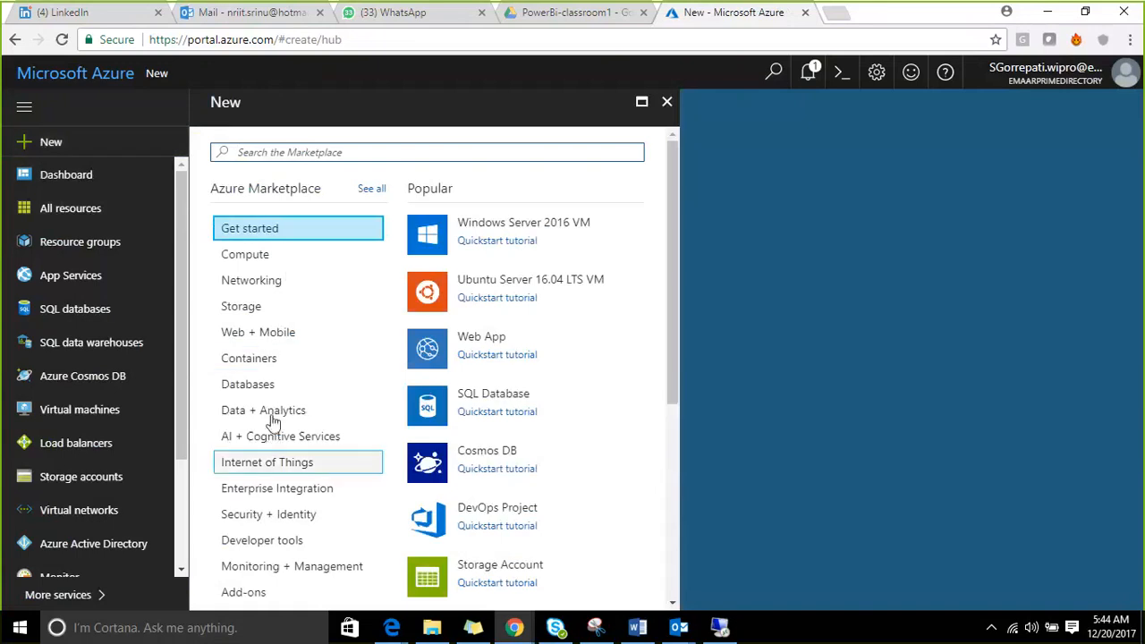
click(276, 307)
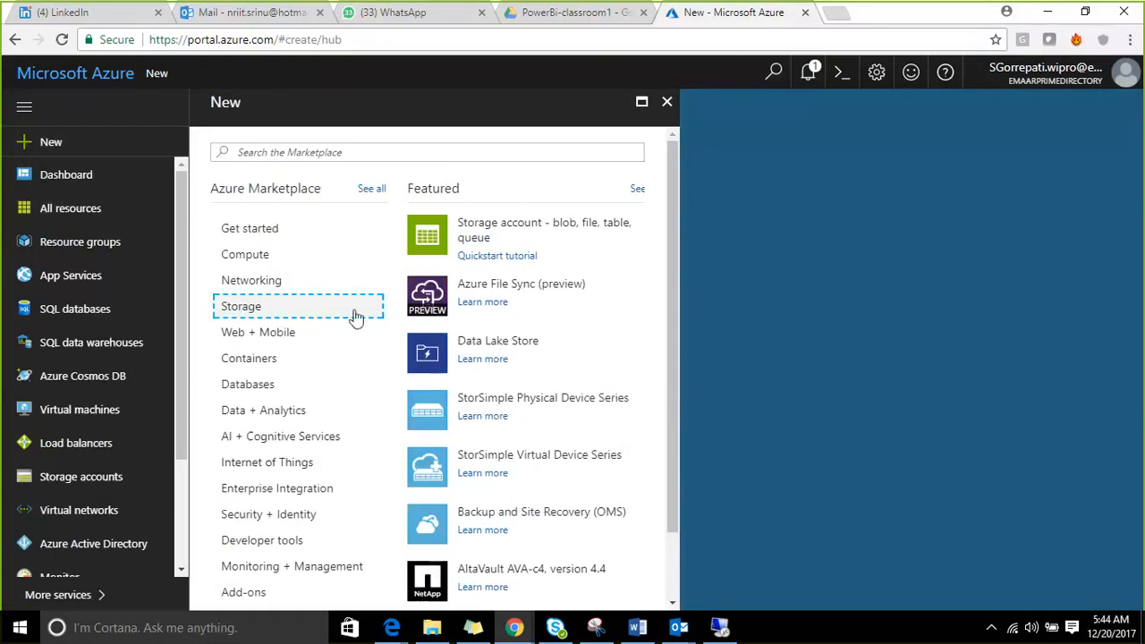
click(514, 352)
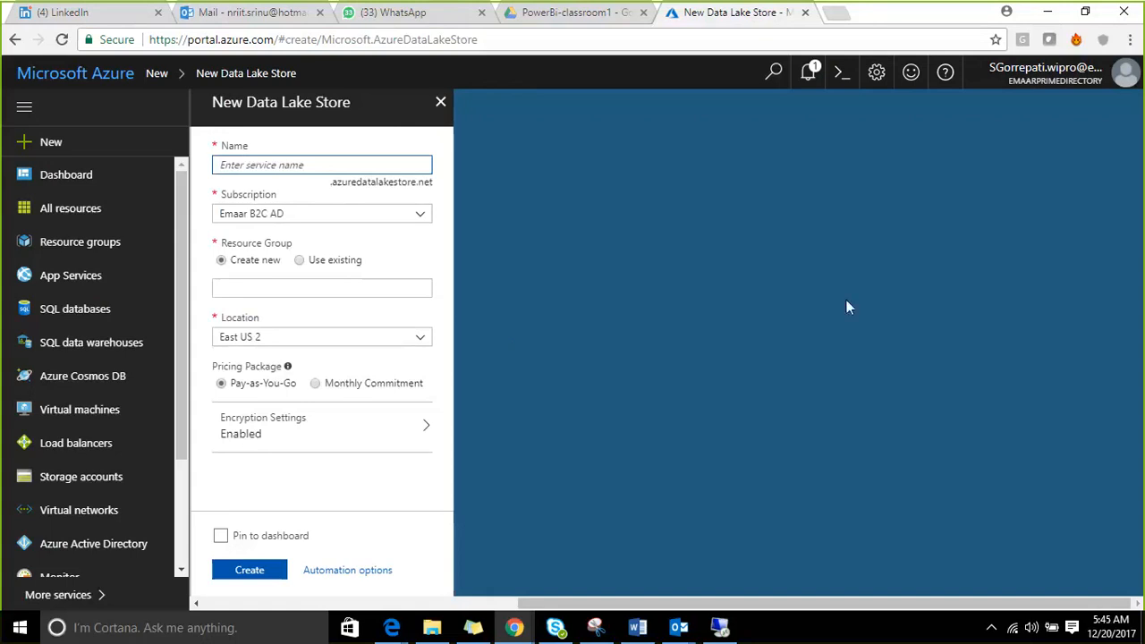
click(715, 20)
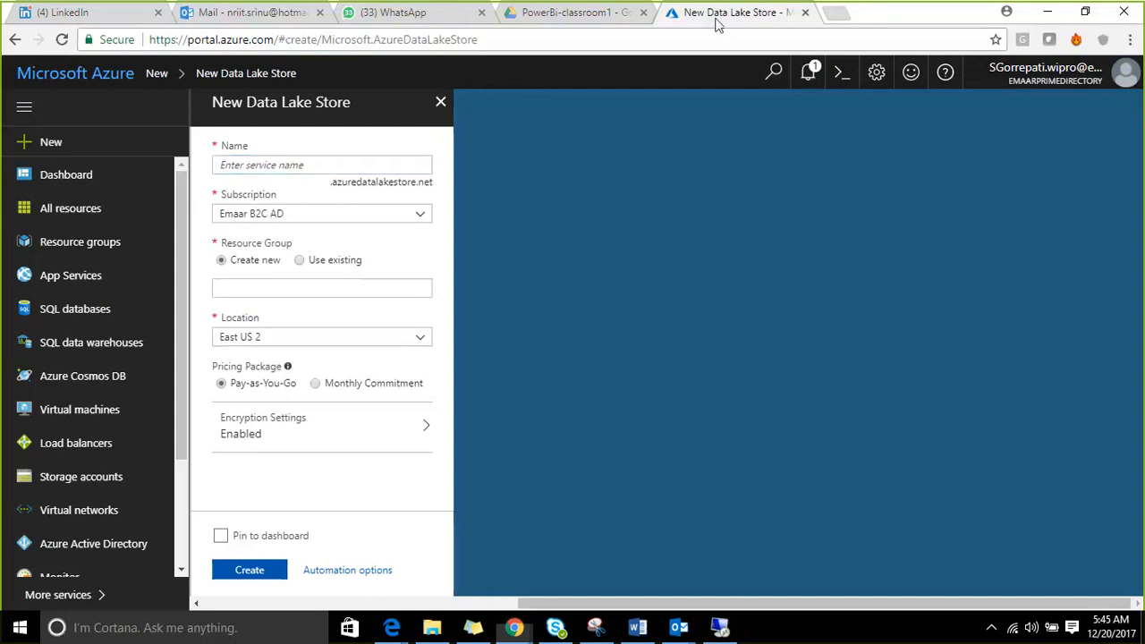
click(1073, 383)
Step: Close the empty New Data Lake Store form
click(439, 103)
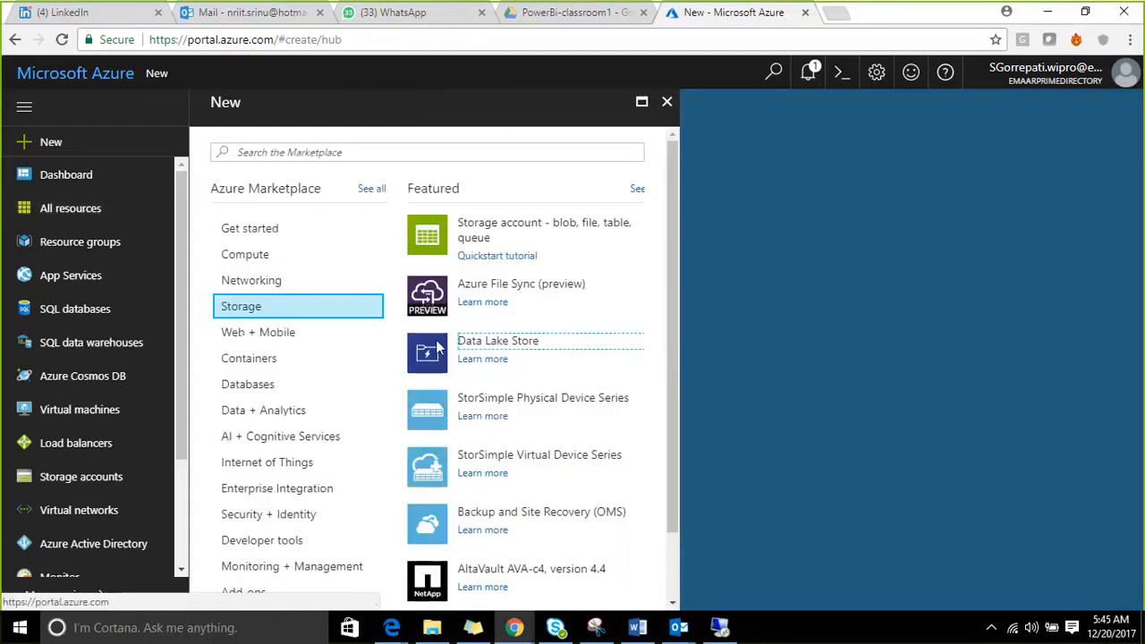
click(479, 361)
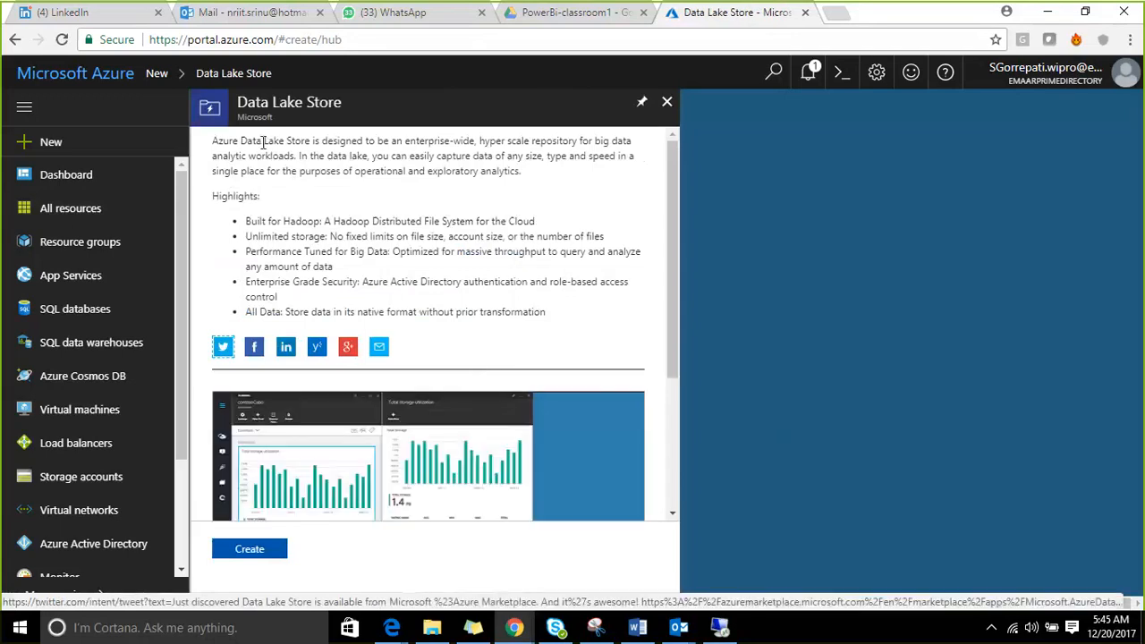
drag(274, 141, 423, 156)
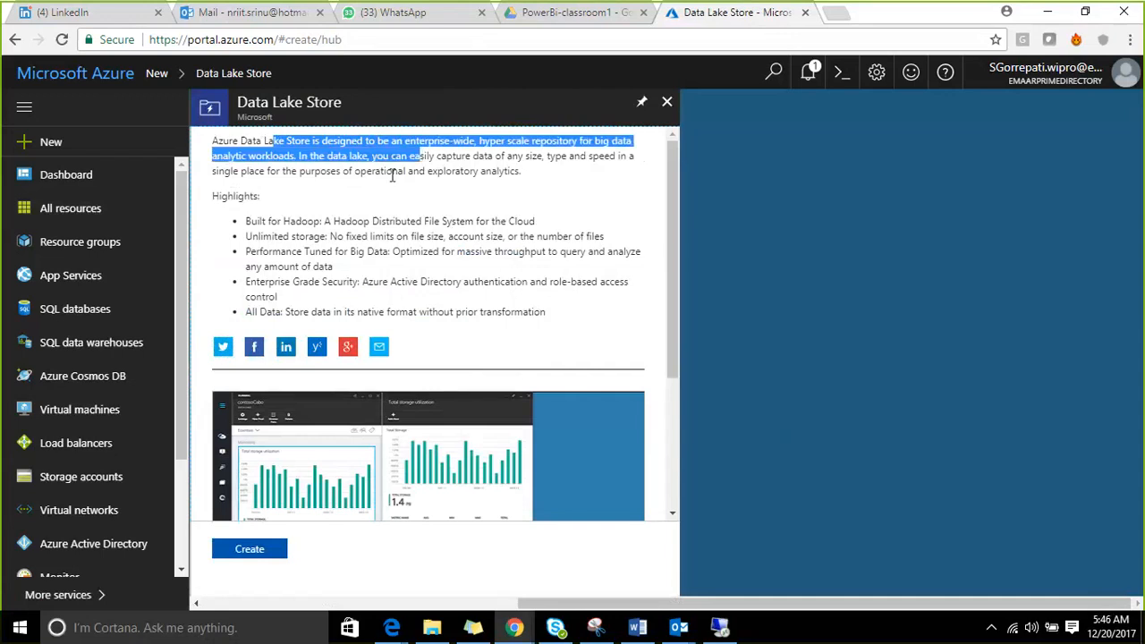
click(331, 171)
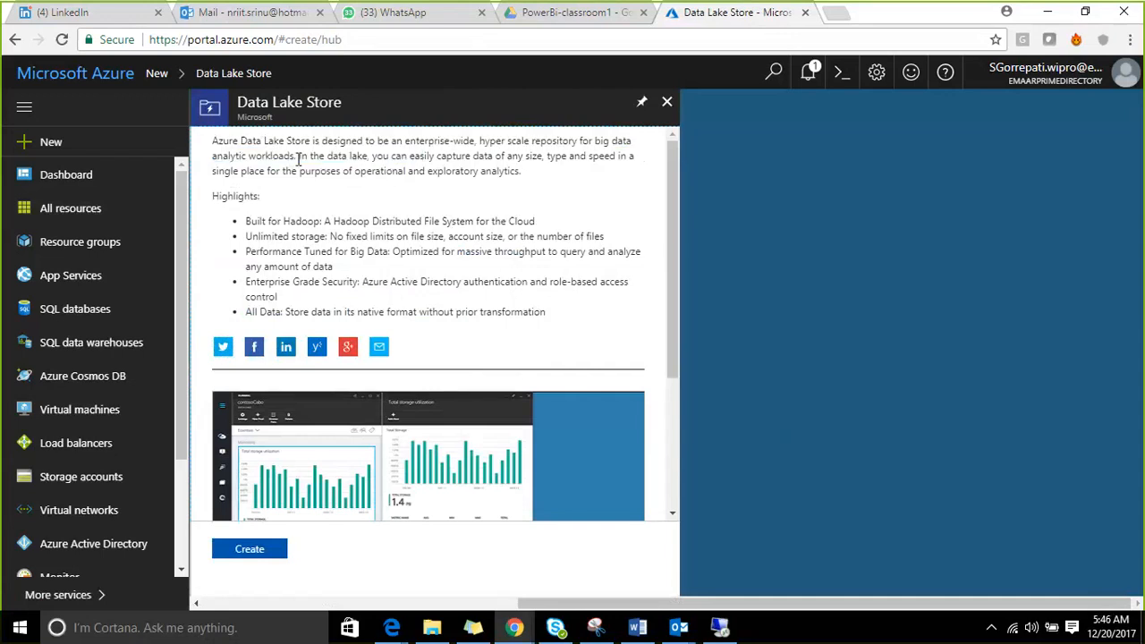
drag(298, 157, 338, 157)
drag(355, 173, 460, 173)
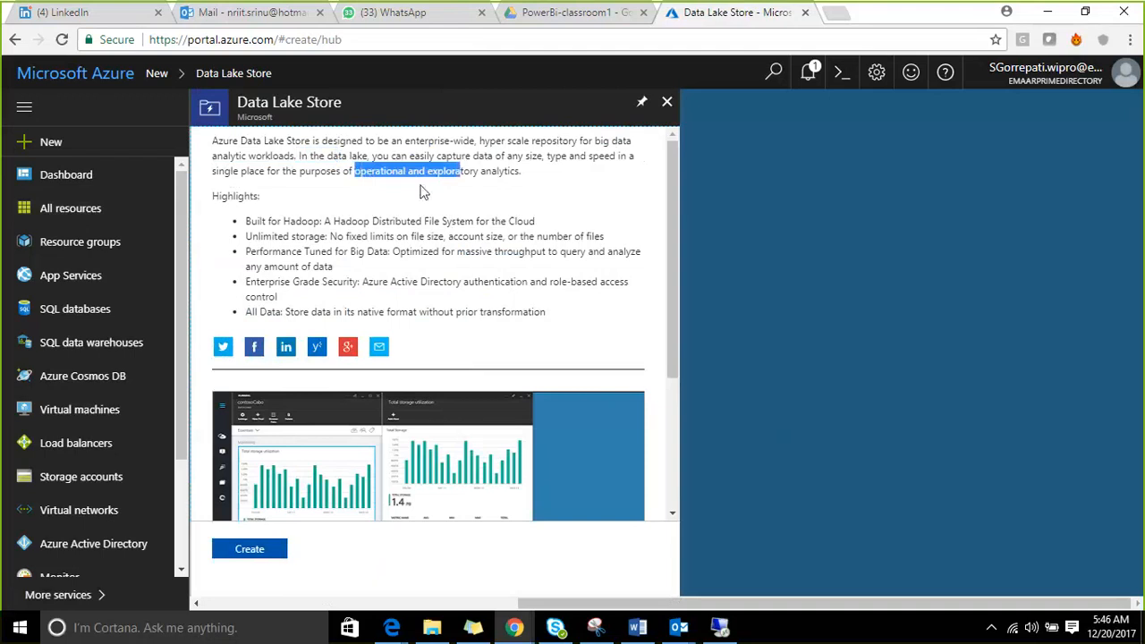
click(667, 104)
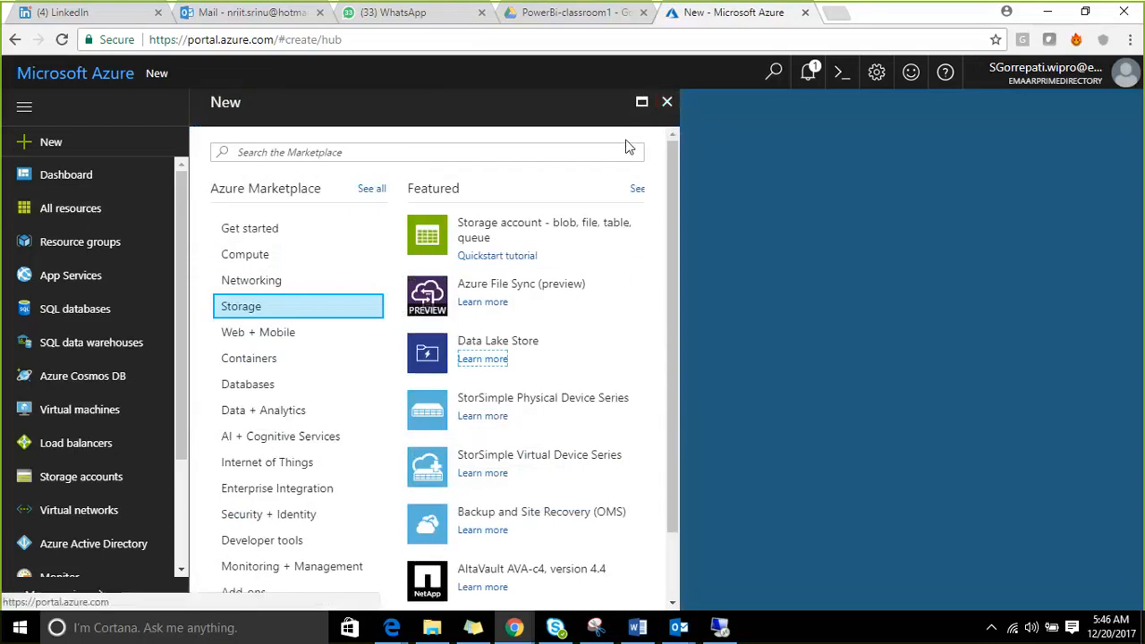
Step: Create Data Lake Store 'testdb' (lowercase) in the existing resource group adwbenchmark
click(518, 350)
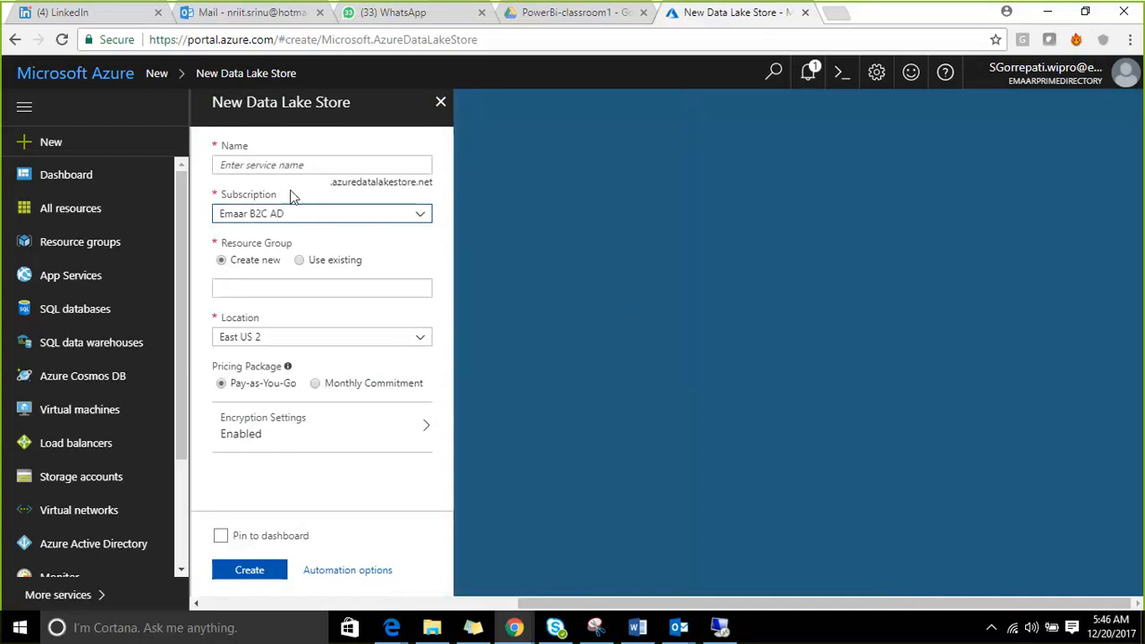
click(278, 167)
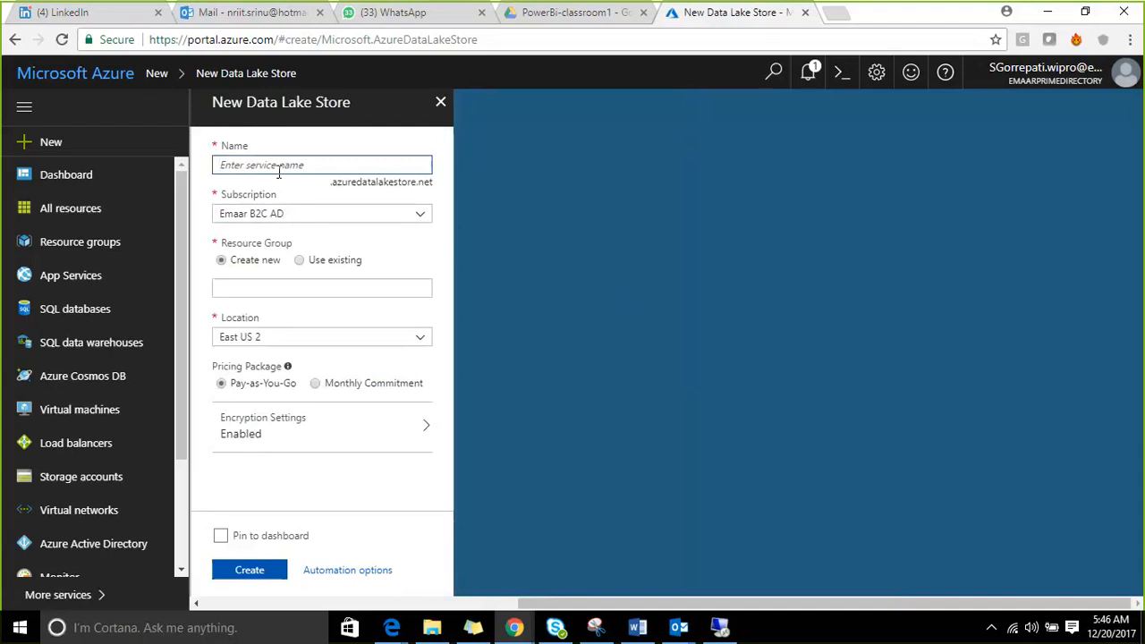
text(TestDb)
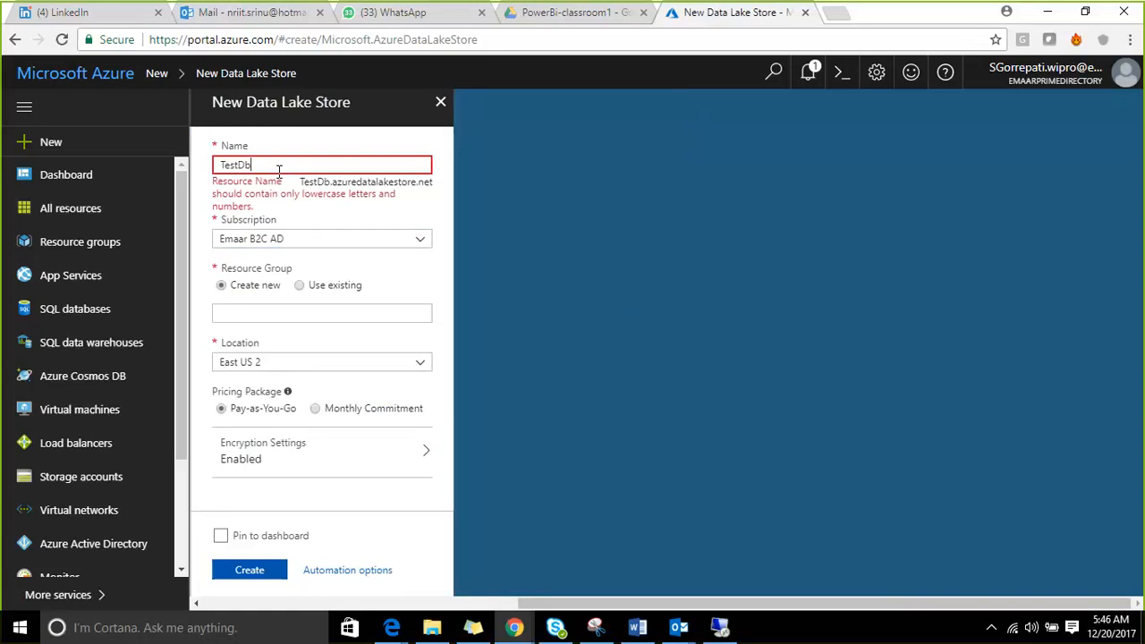
key(BackSpace)
key(BackSpace)
key(BackSpace)
key(BackSpace)
key(BackSpace)
key(BackSpace)
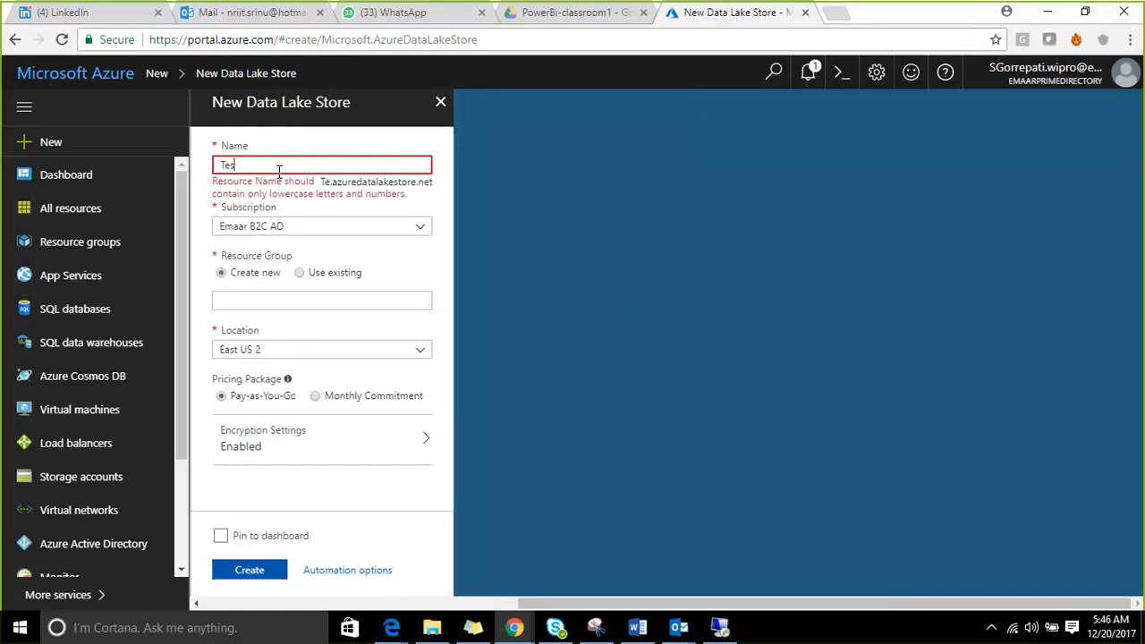
text(testdb)
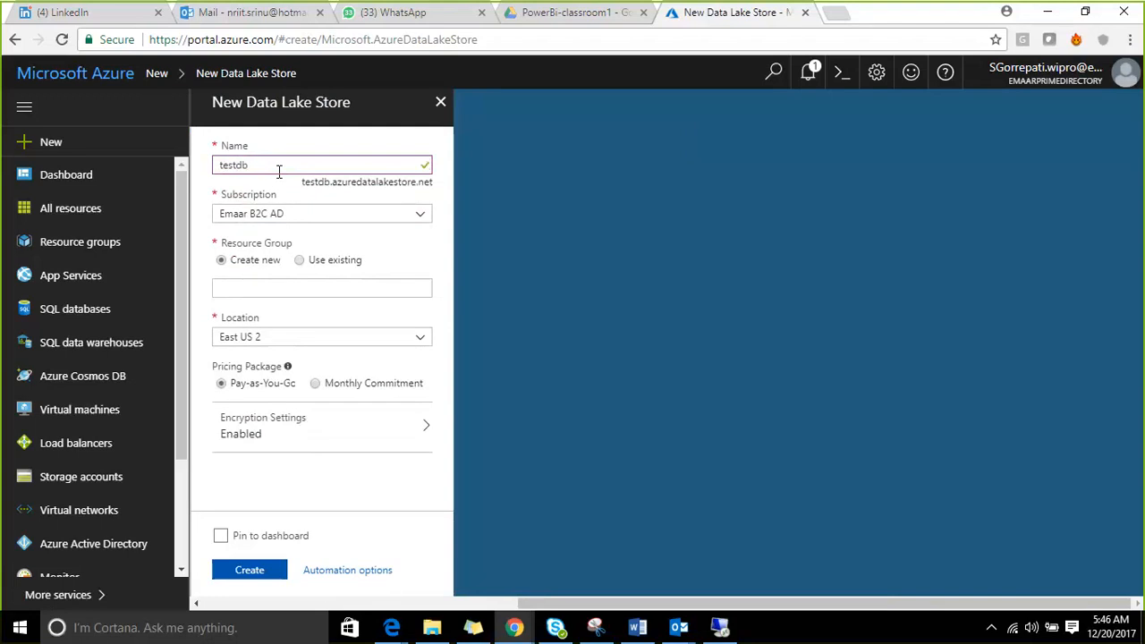
click(299, 260)
click(421, 287)
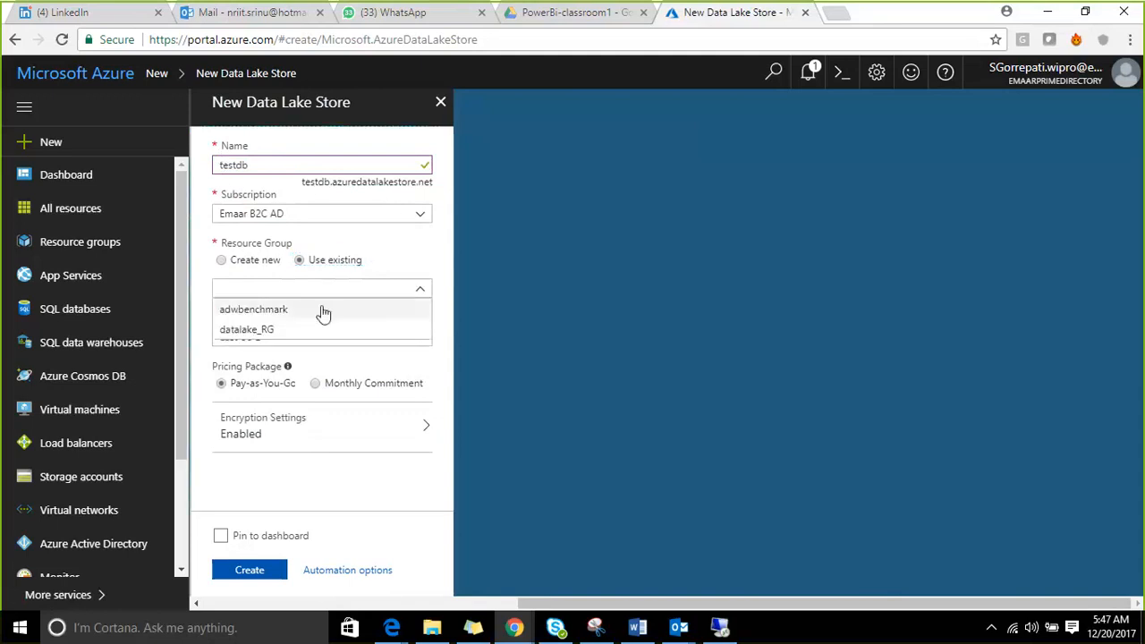
click(323, 310)
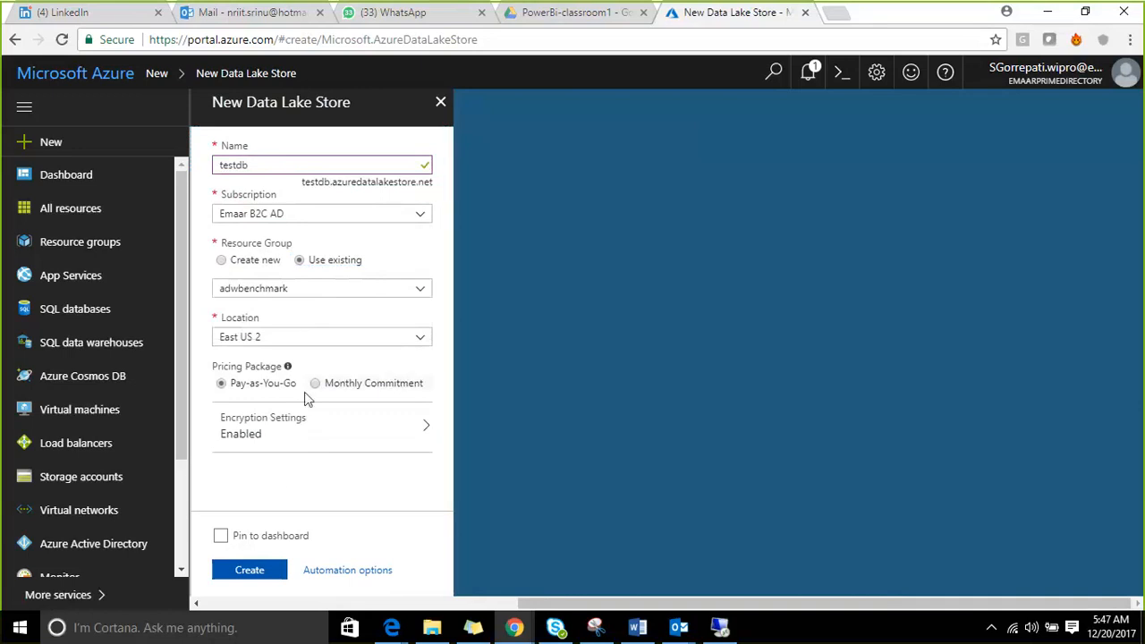
click(262, 577)
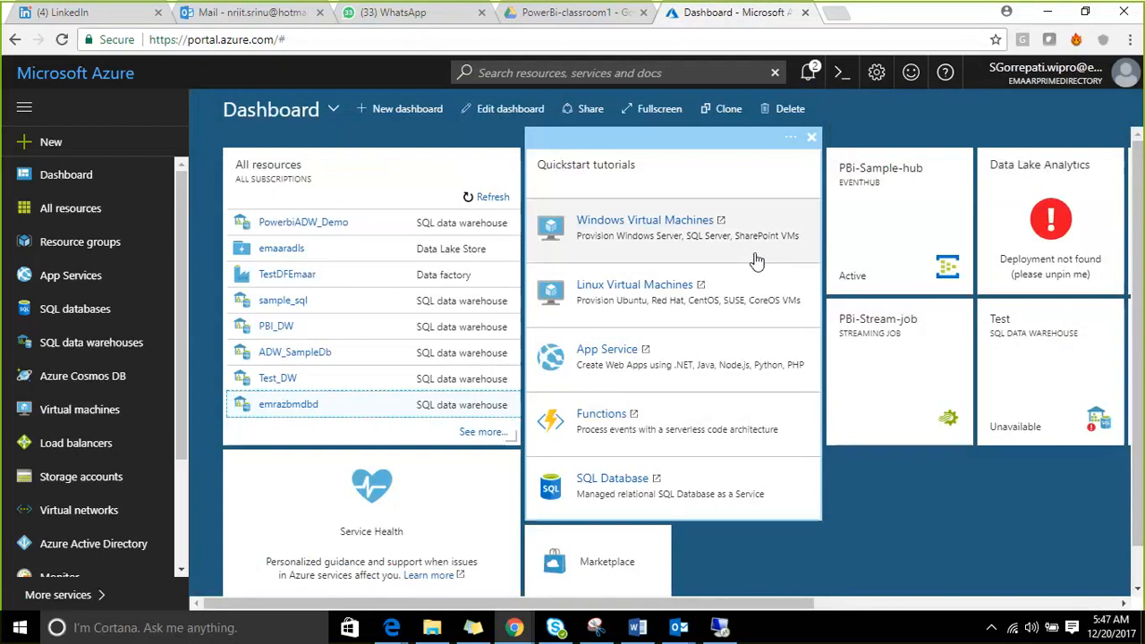
Step: Check Notifications for the adwbenchmark deployment status, then bring up the Start menu
click(810, 76)
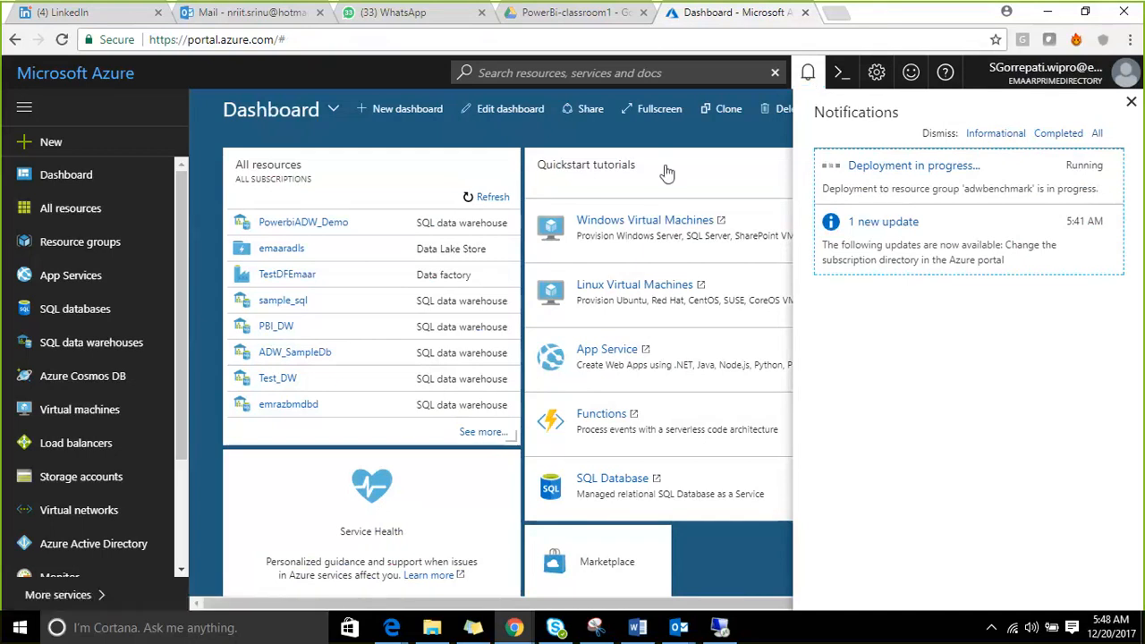
click(15, 632)
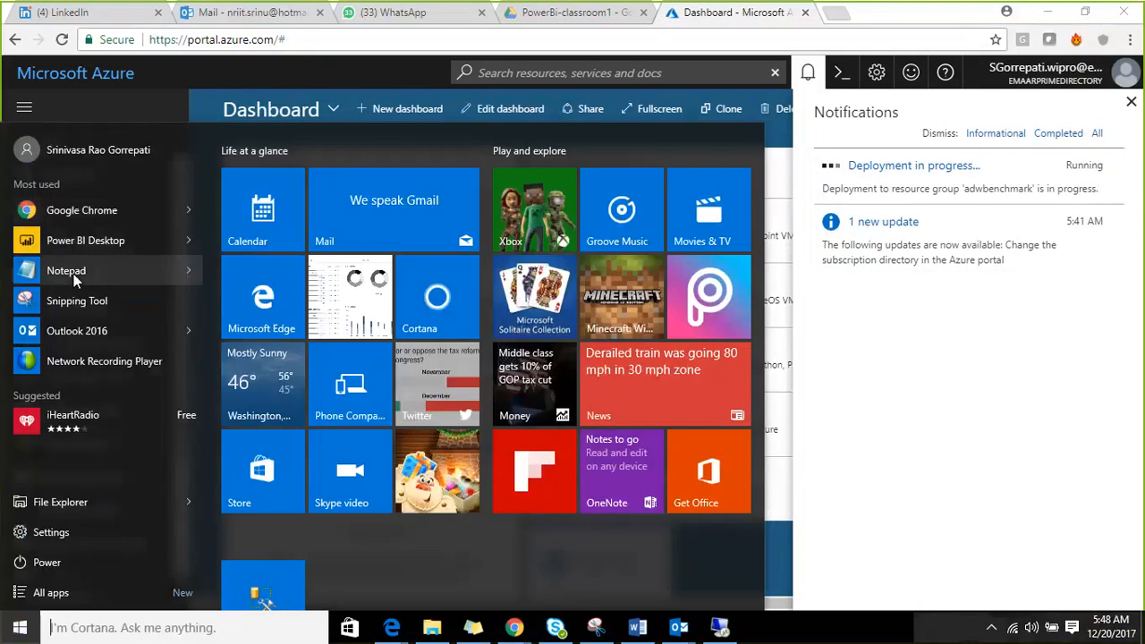
Step: Launch a blank Notepad document and reposition its window
click(73, 274)
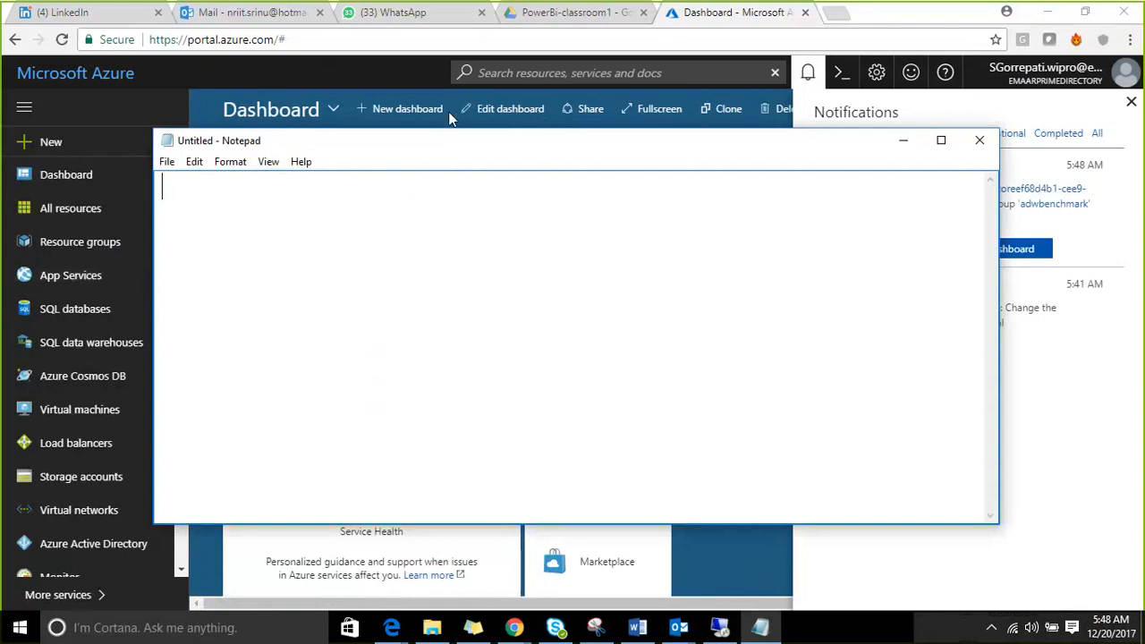
drag(544, 146, 448, 111)
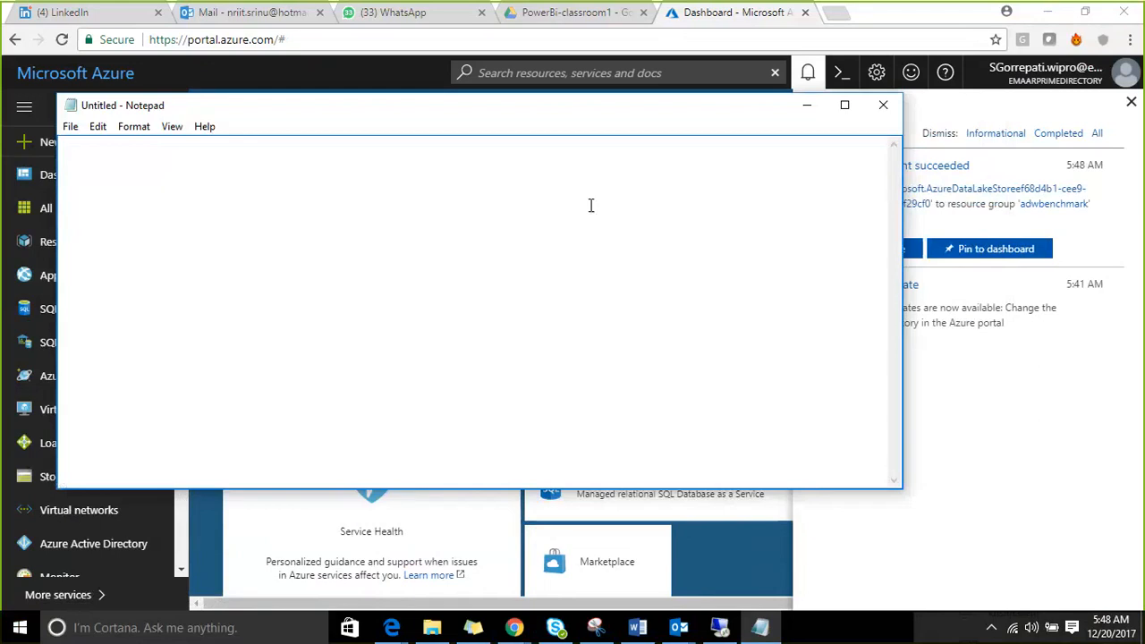
click(658, 20)
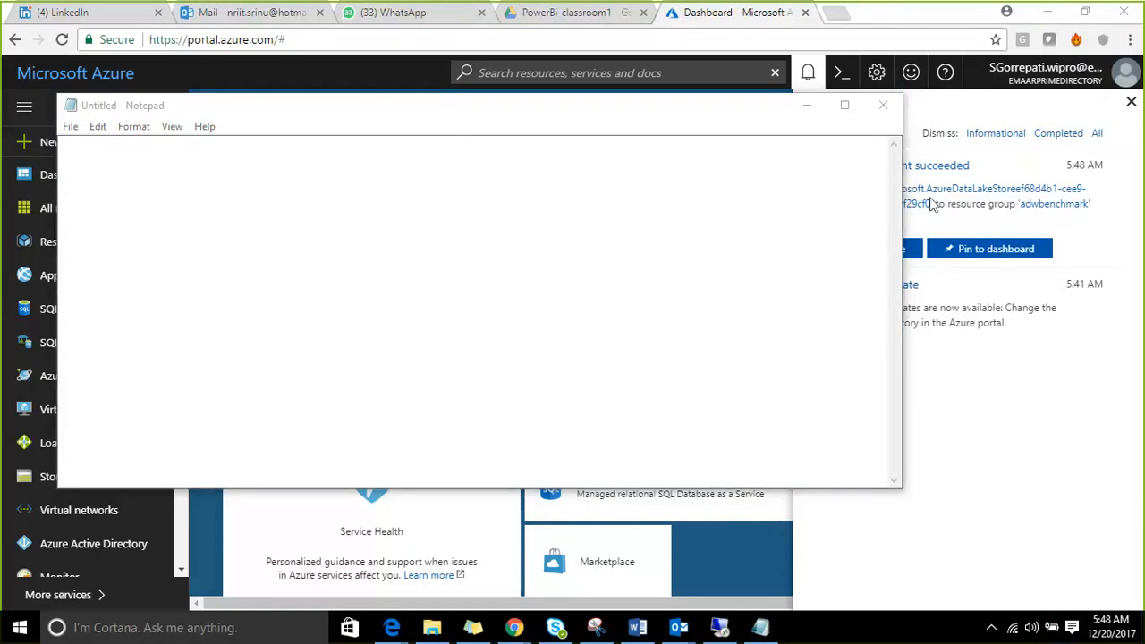
click(366, 118)
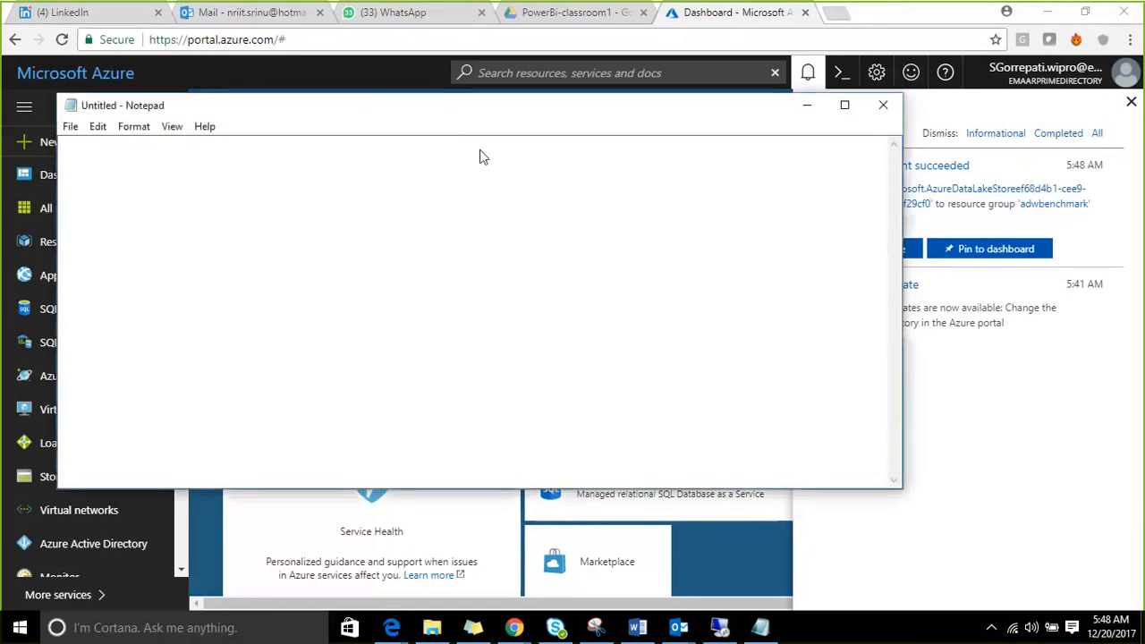
drag(366, 111, 452, 142)
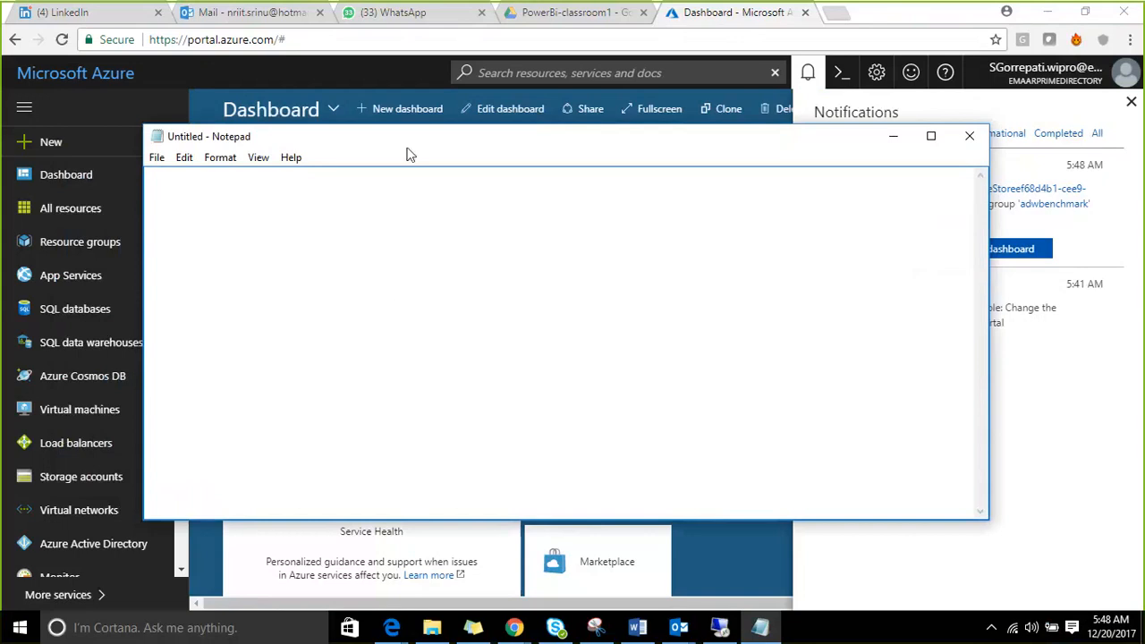
drag(406, 146, 375, 156)
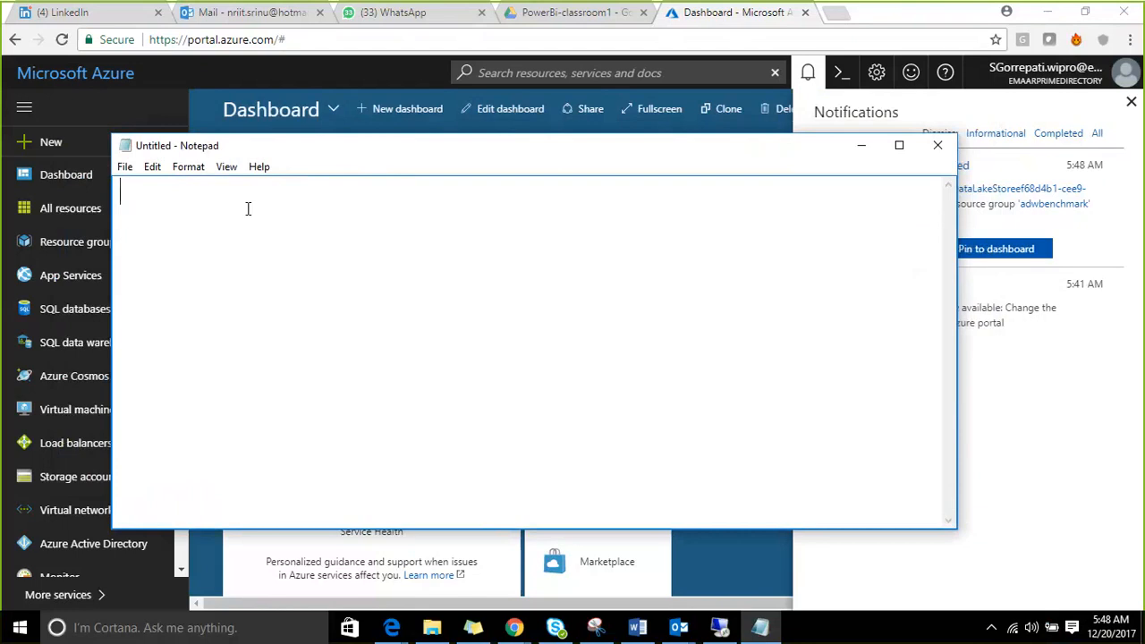
Step: Type two comma-separated rows: id 30 and id 40, each followed by a name
text(30,")
key(BackSpace)
text(ram)
key(Return)
text(4)
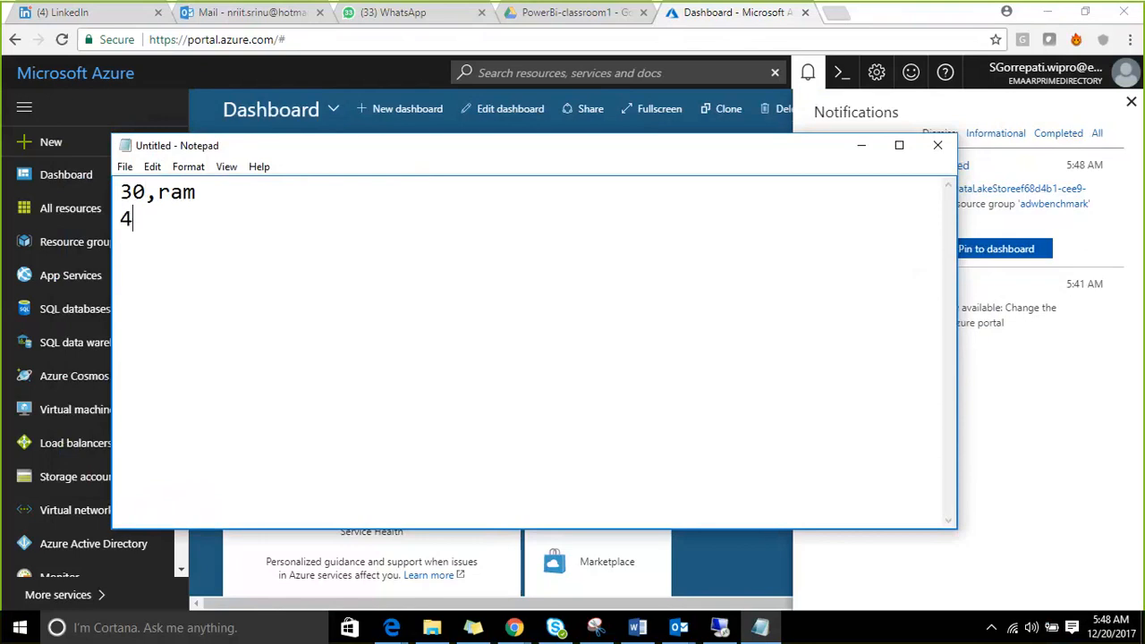
text(0,sriniv)
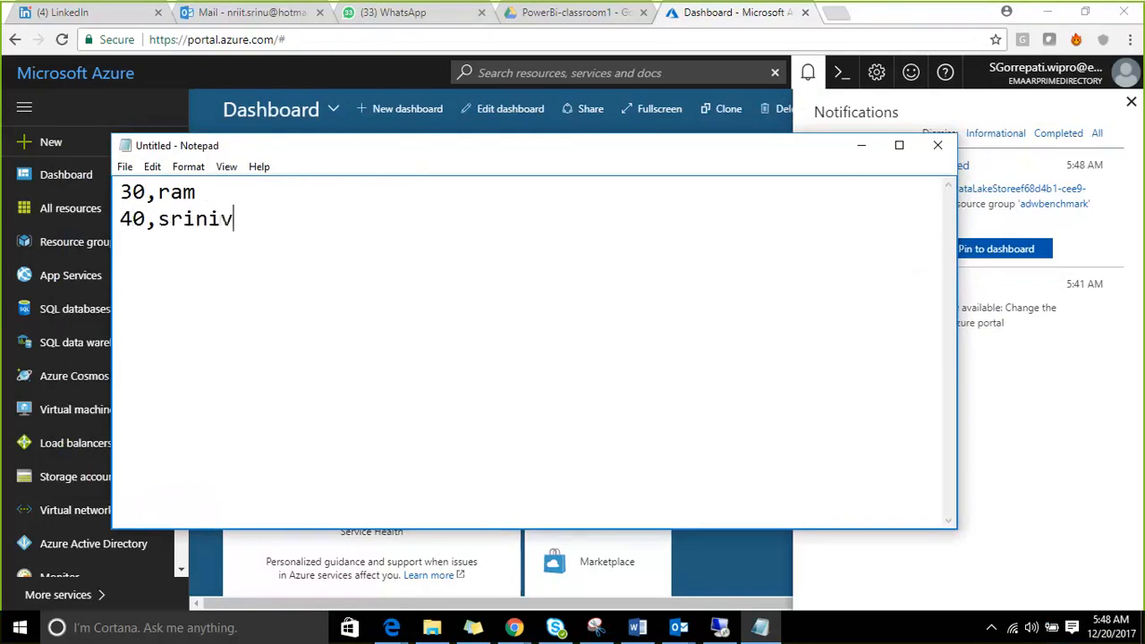
text(as)
click(127, 169)
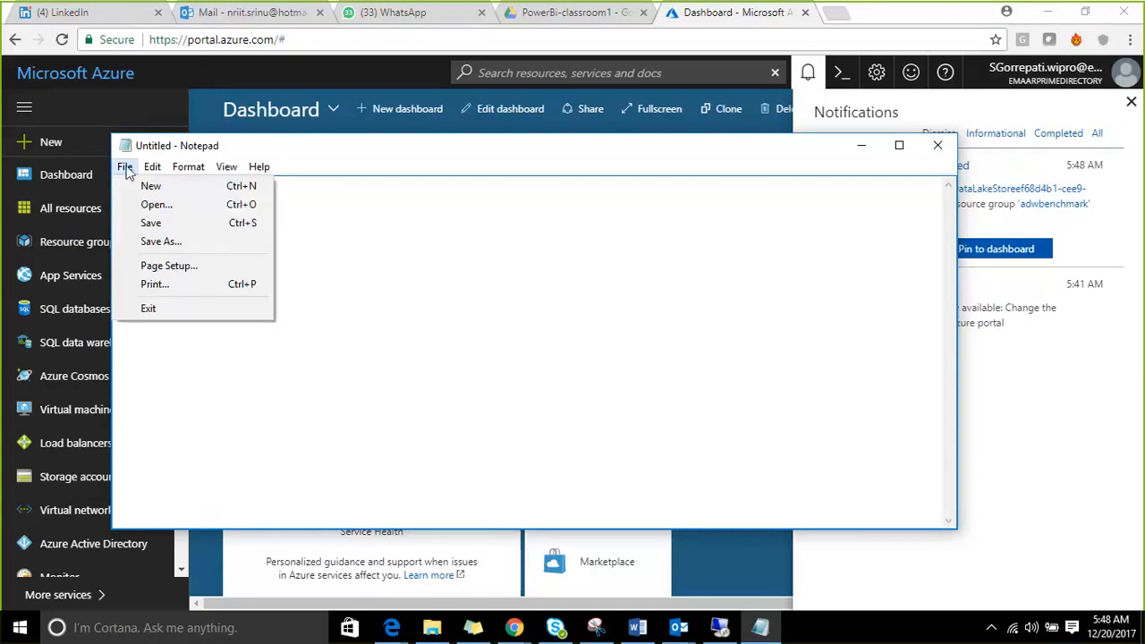
Step: Save the rows as data.csv on the Desktop, replacing the old copy, and minimize Notepad
click(149, 247)
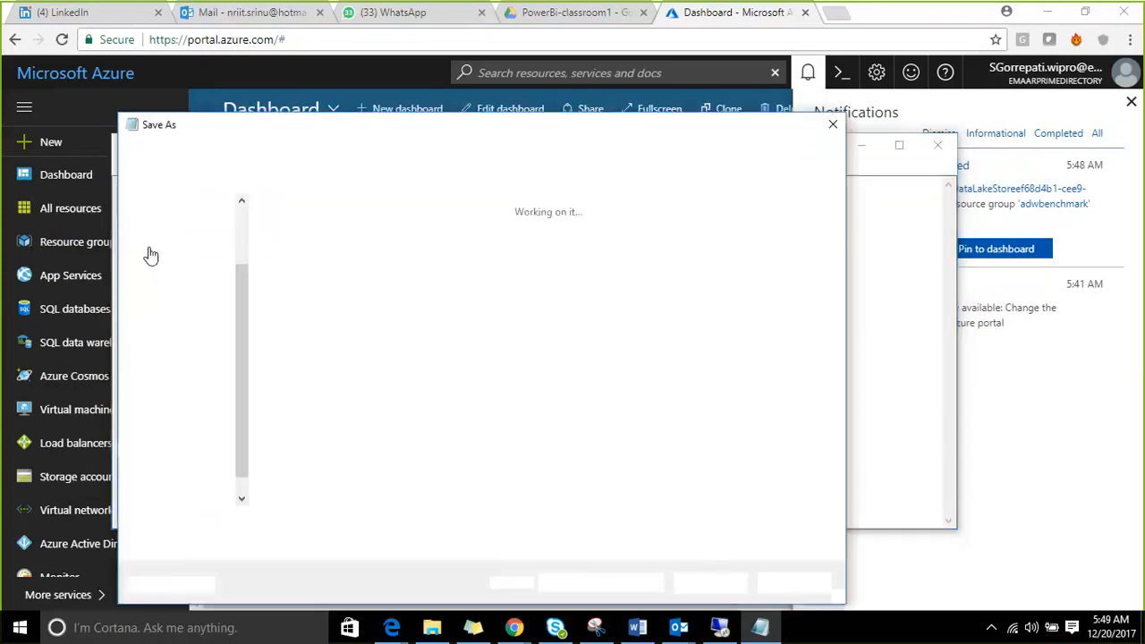
click(423, 546)
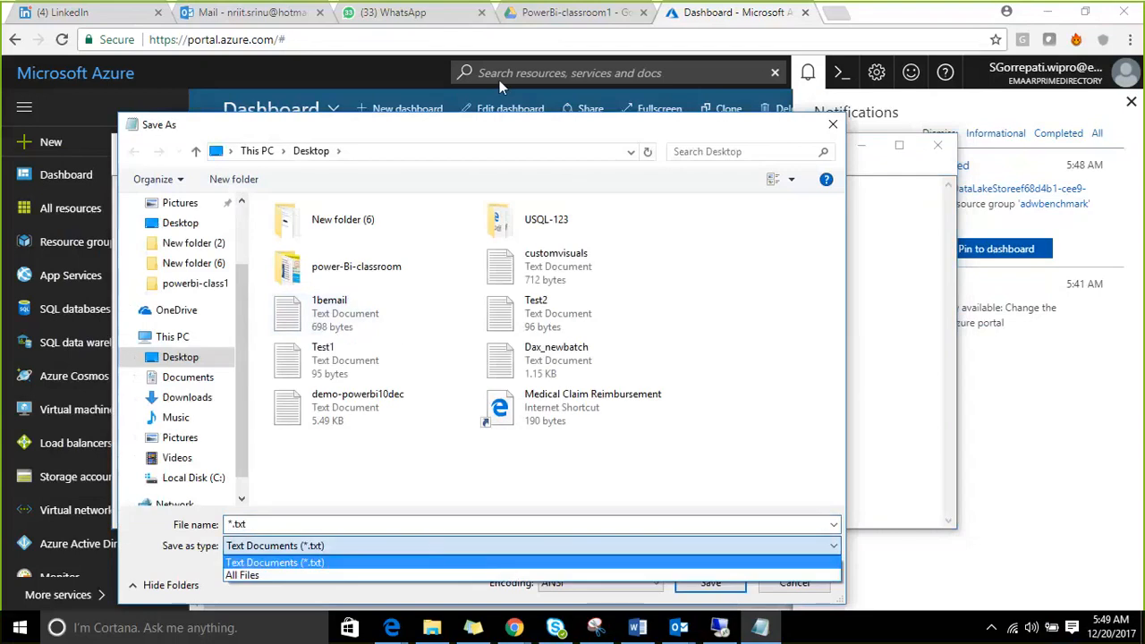
click(467, 134)
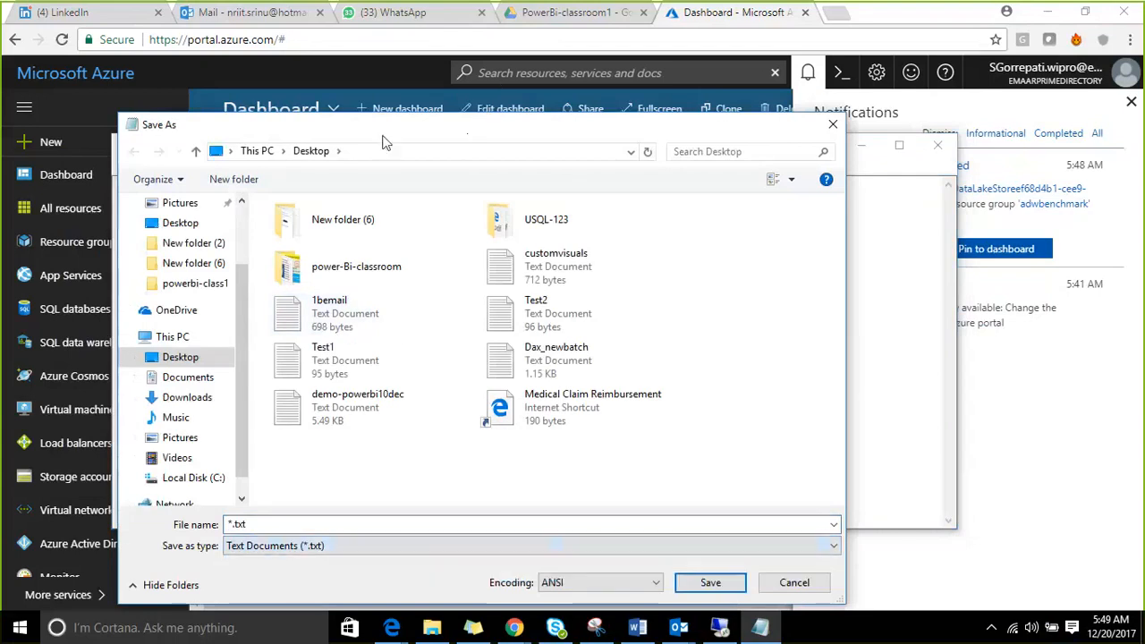
drag(378, 142, 379, 138)
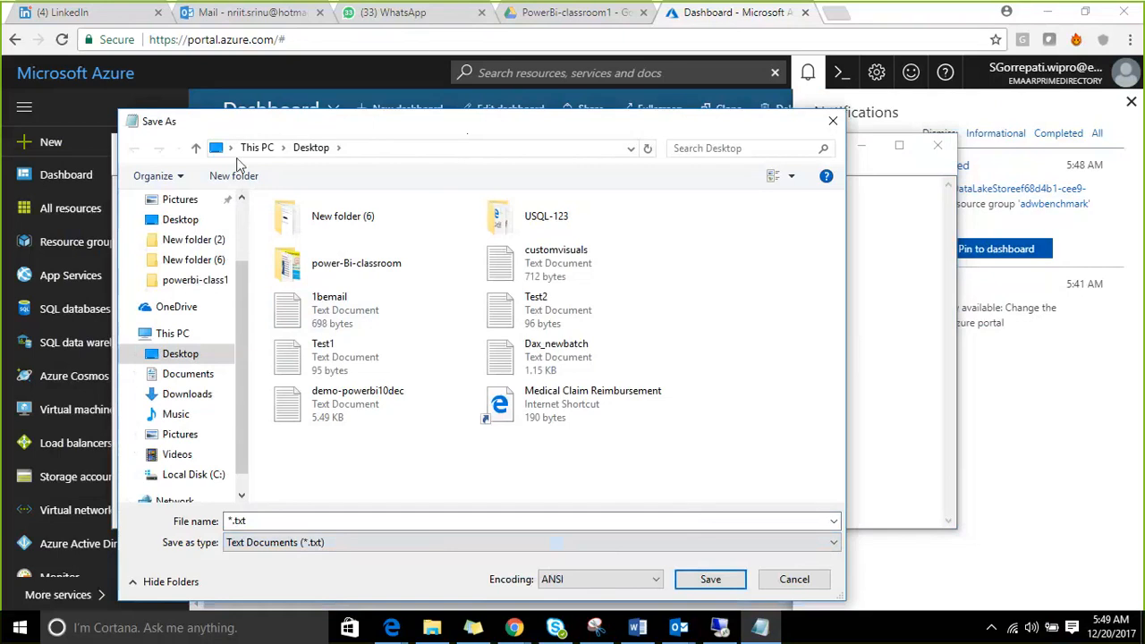
drag(238, 123, 200, 45)
double_click(283, 440)
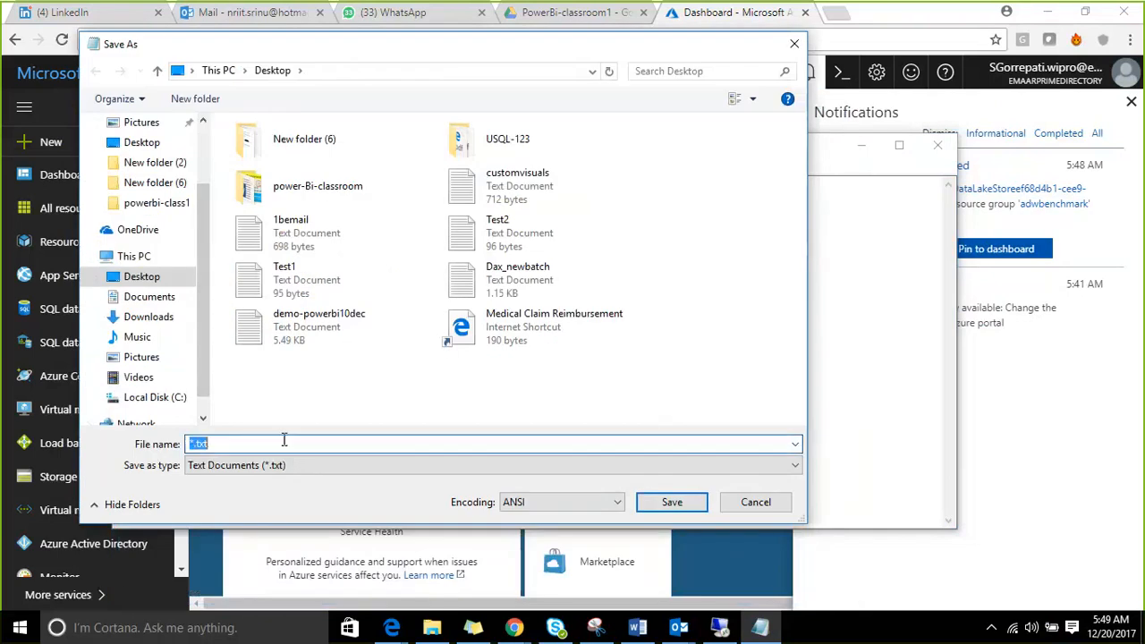
text(Data)
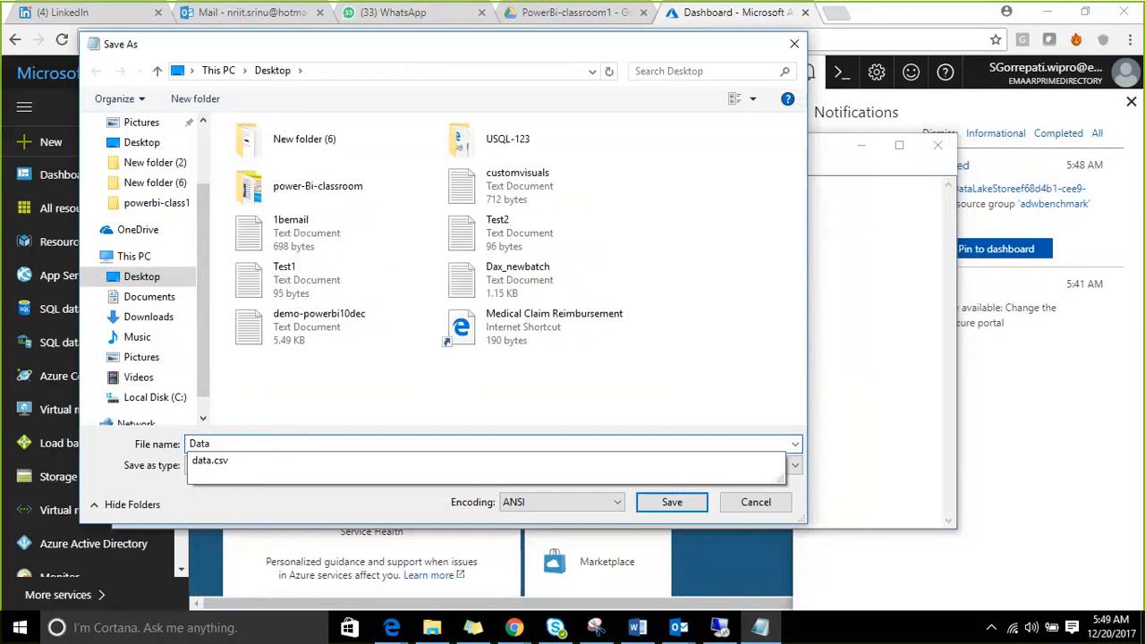
key(Down)
key(Return)
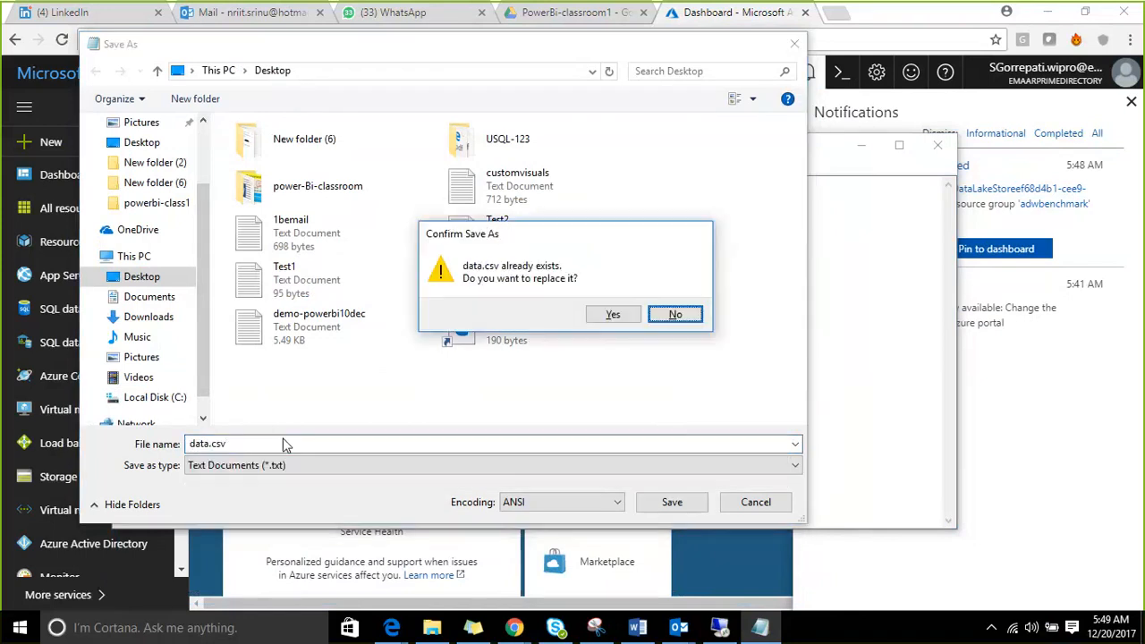
key(y)
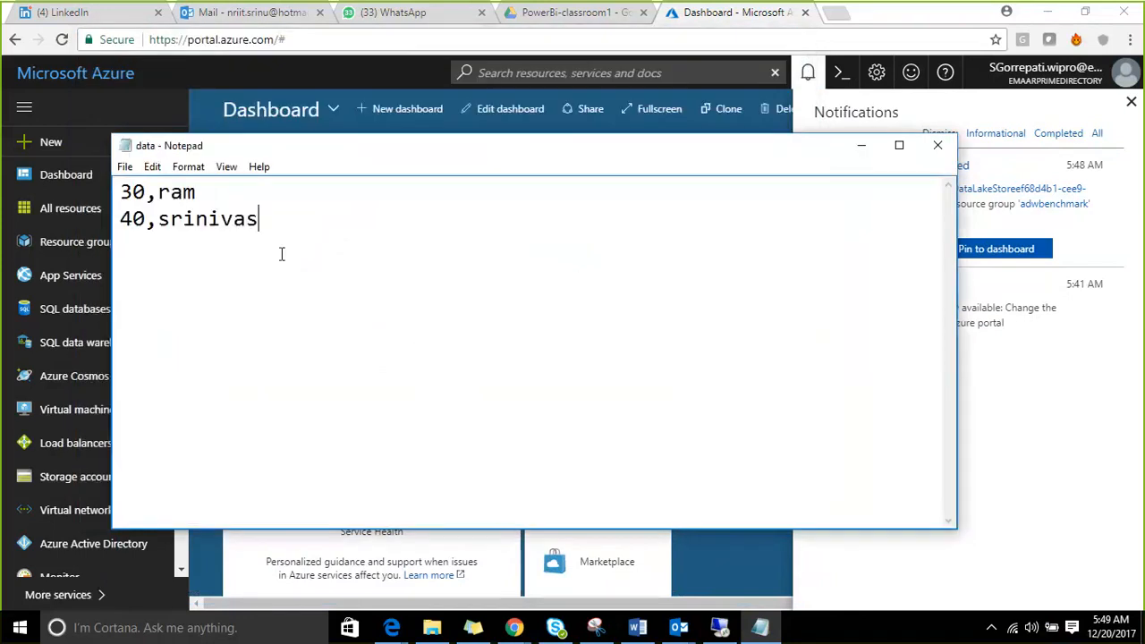
click(859, 149)
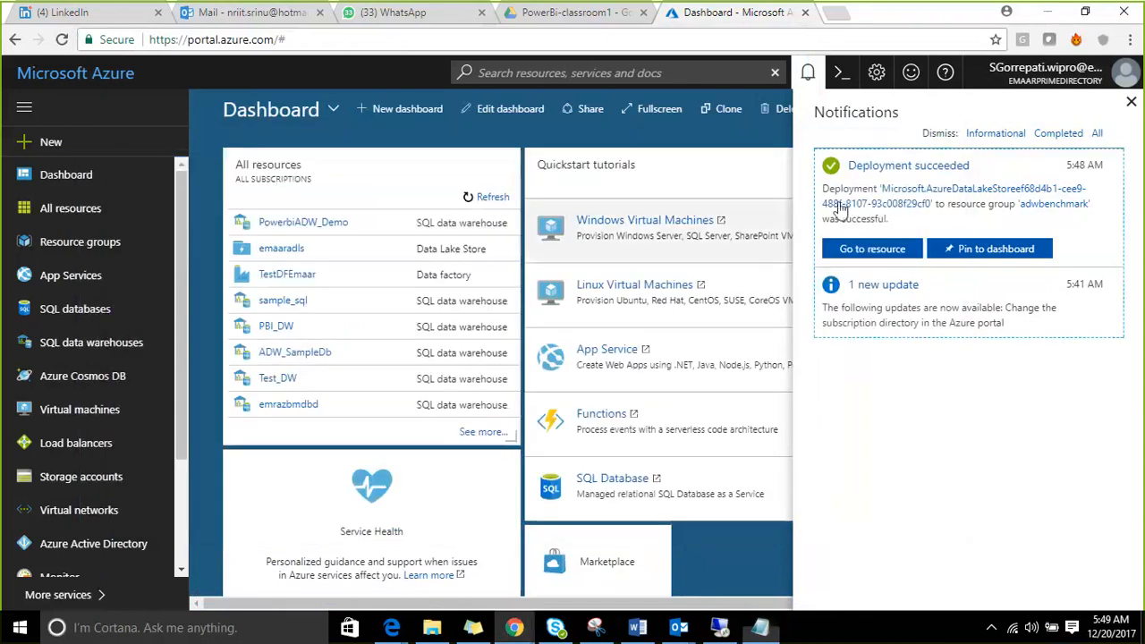
Step: Go to the deployed testdb Data Lake Store and view its empty root in Data Explorer
click(880, 249)
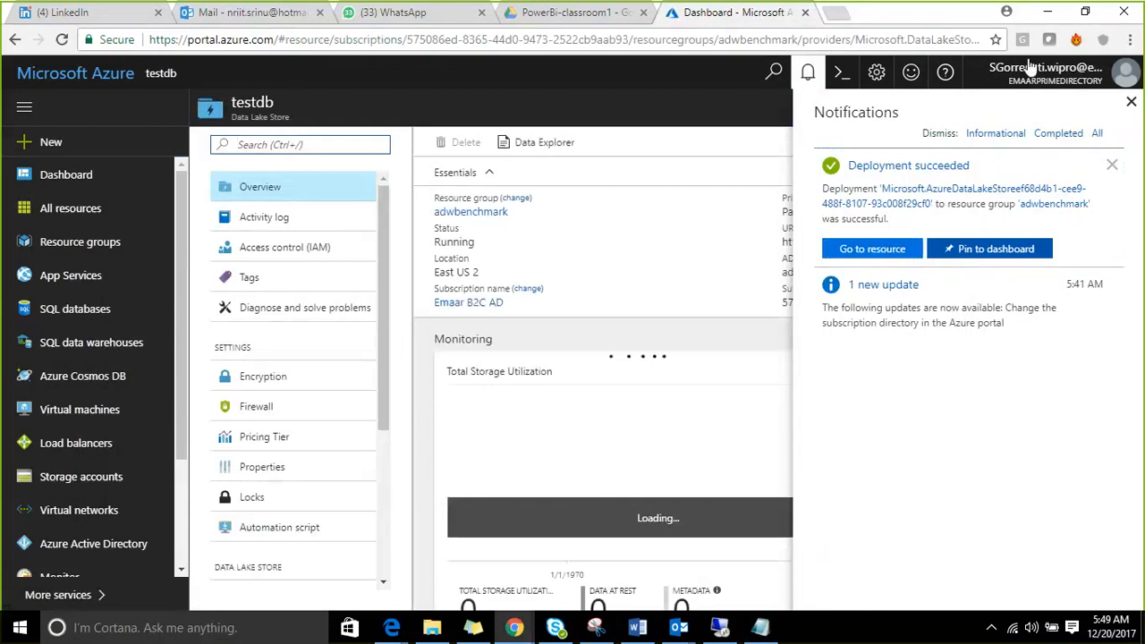
click(1131, 105)
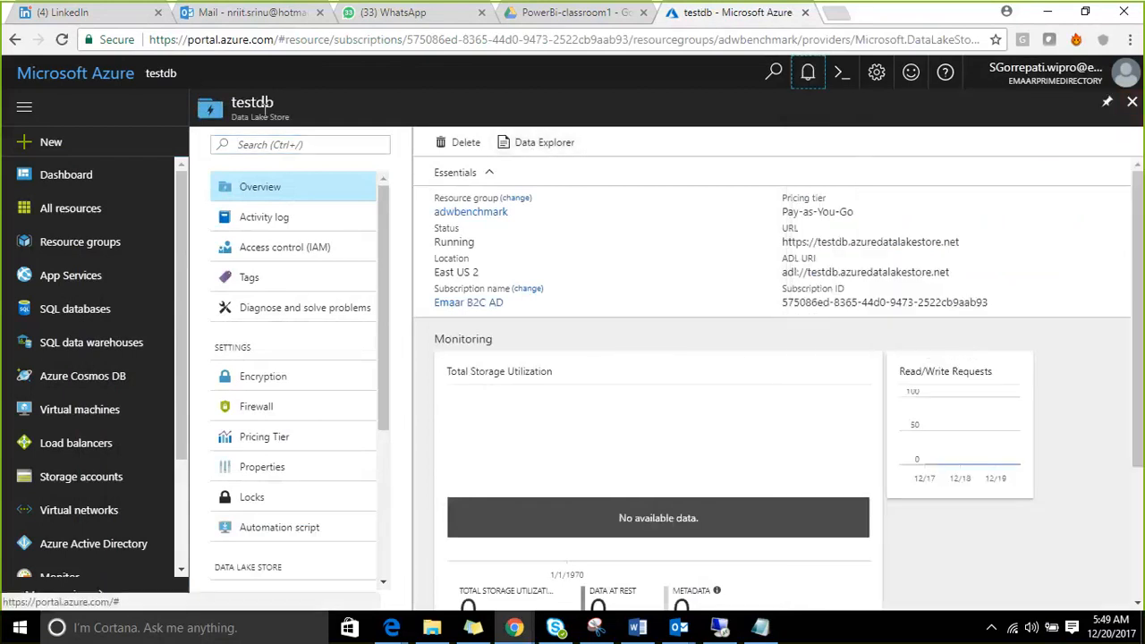
drag(231, 103, 276, 111)
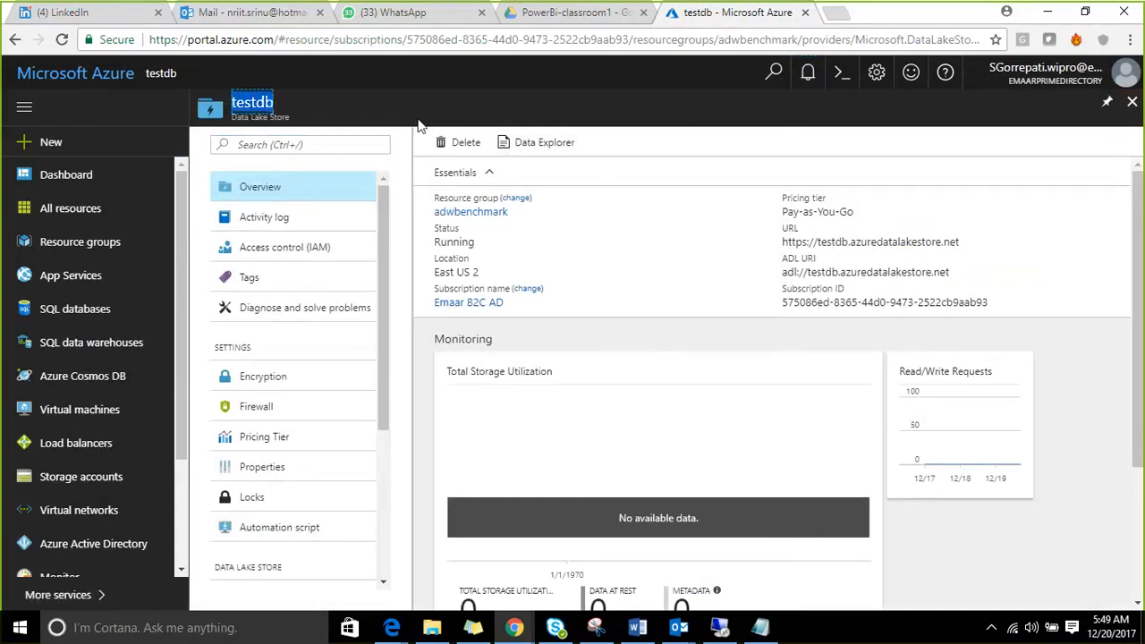
click(532, 145)
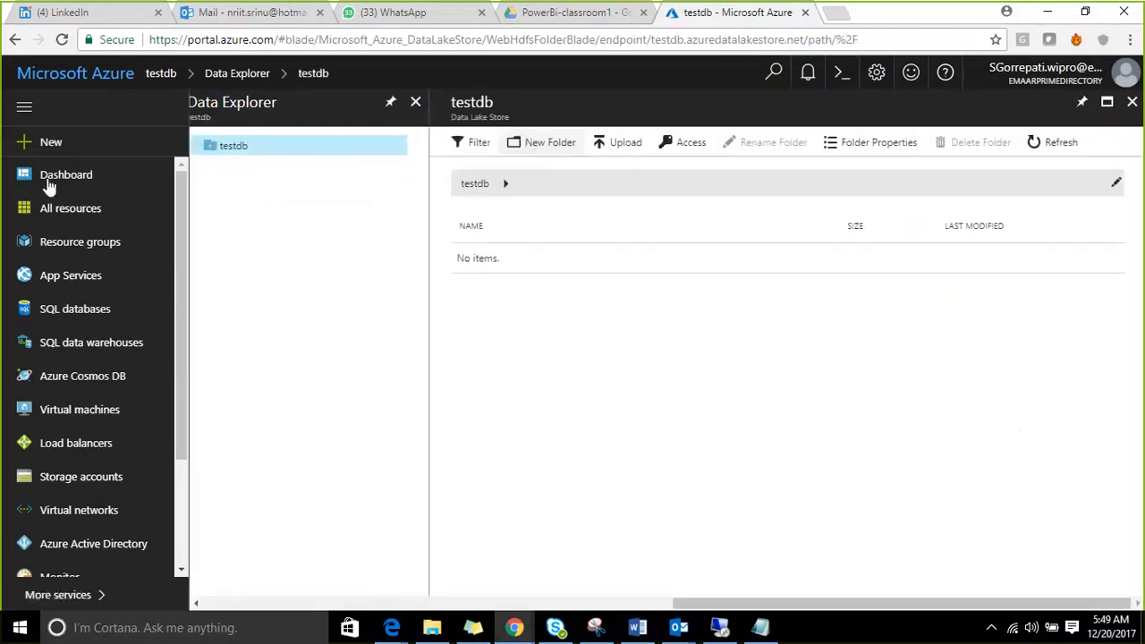
Step: Make a folder named 'Input' in testdb, open it, and bring up Upload files
click(24, 106)
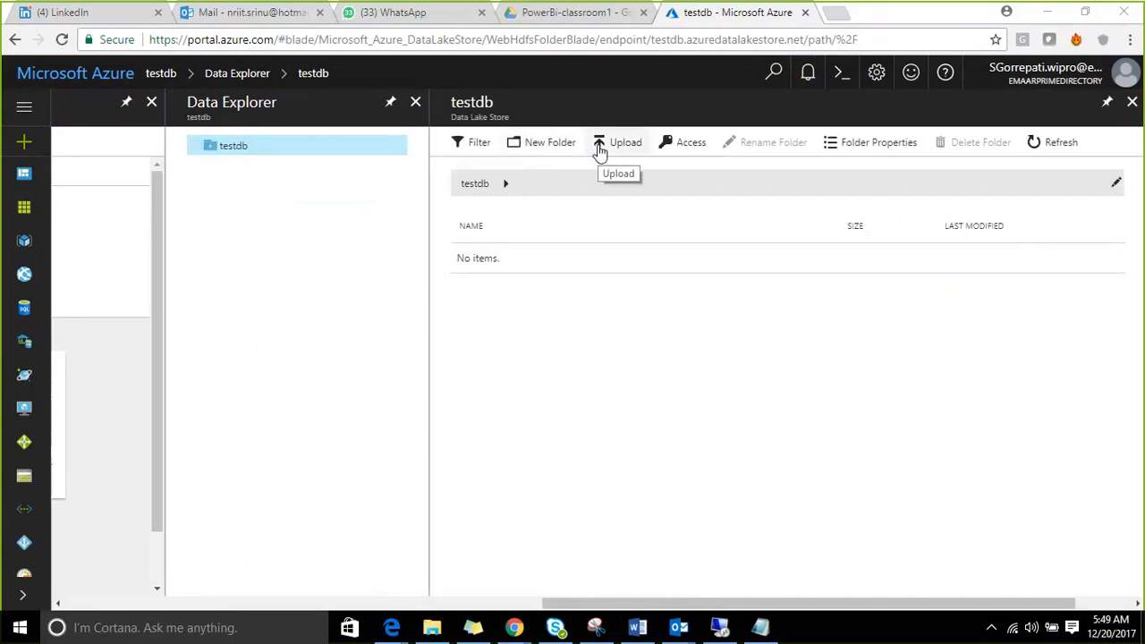
click(555, 149)
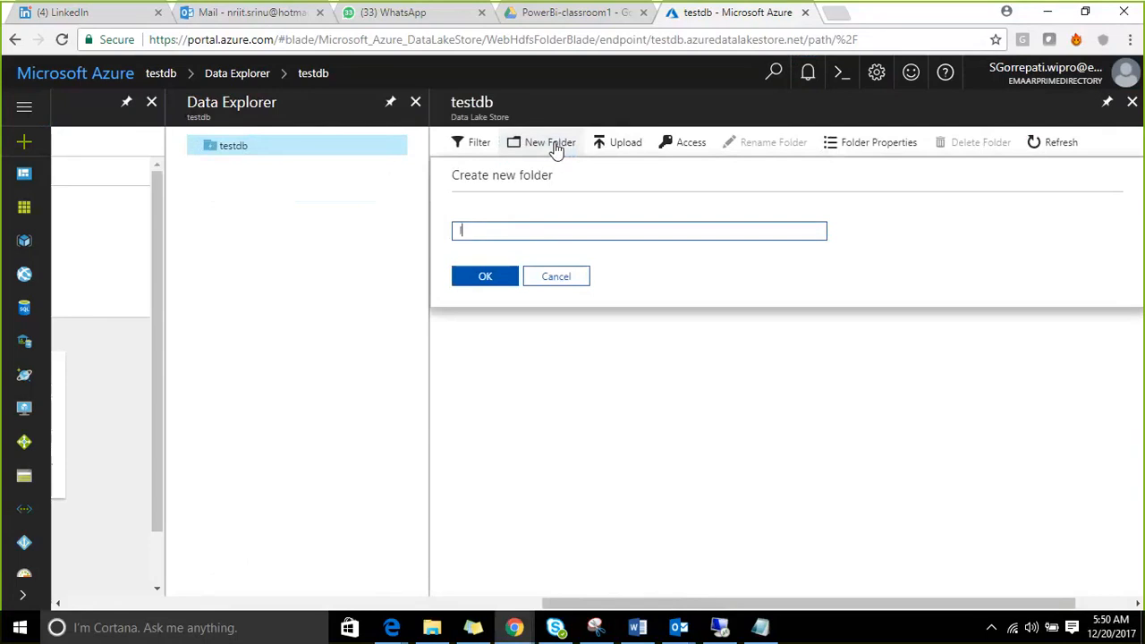
text(Input)
click(492, 280)
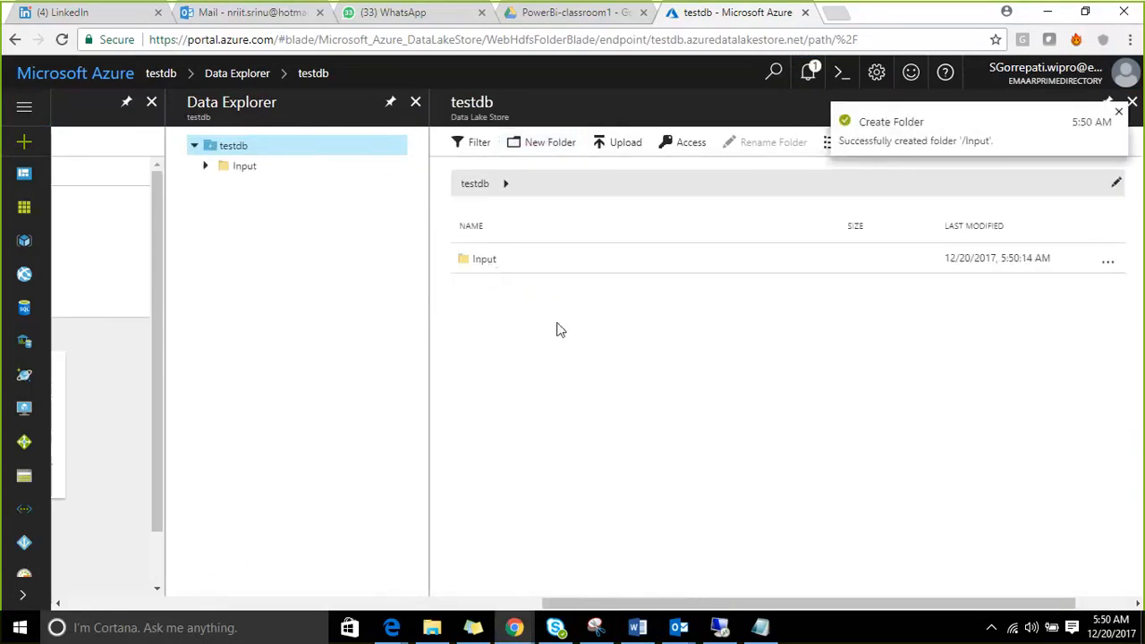
click(515, 265)
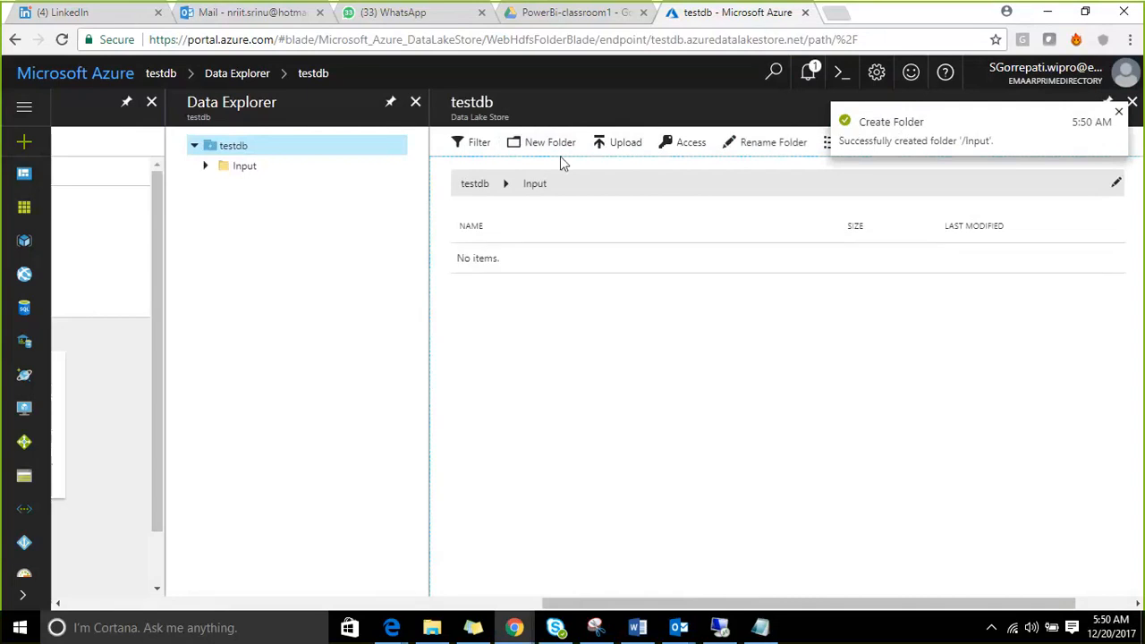
click(625, 145)
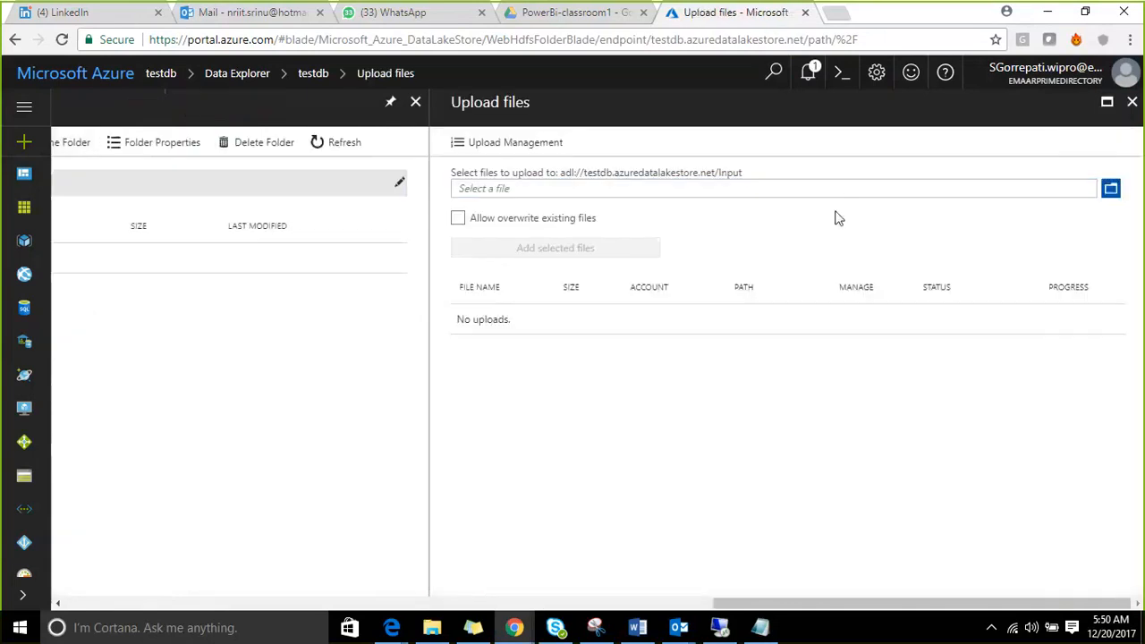
Step: Upload data.csv (19 B) into testdb's /Input folder, then return to the Dashboard
click(1111, 189)
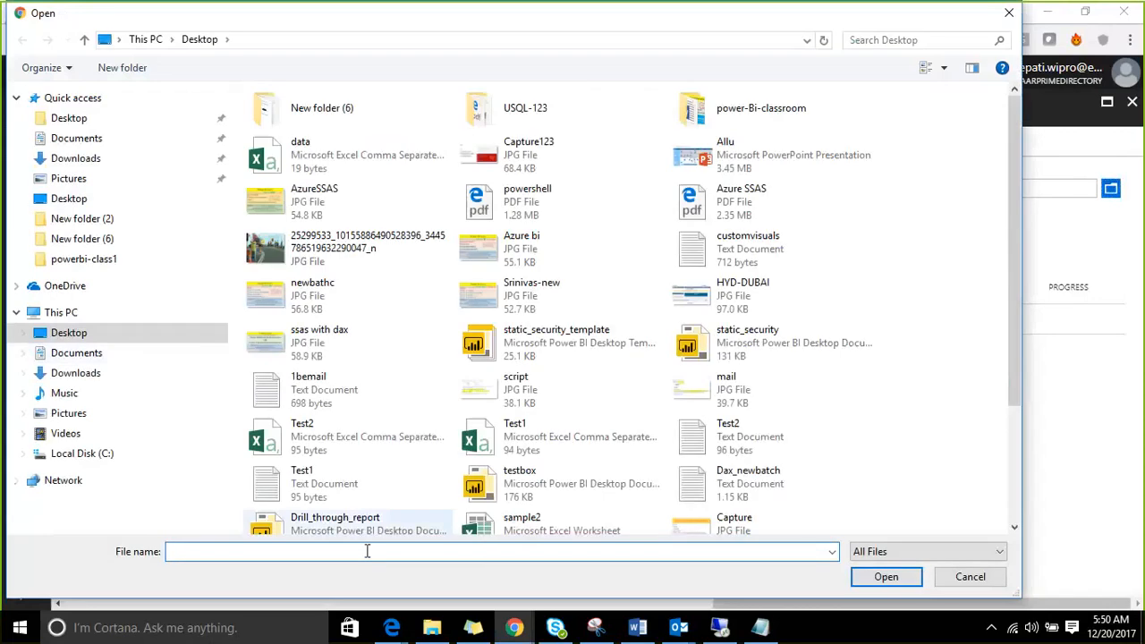
text(data.csv)
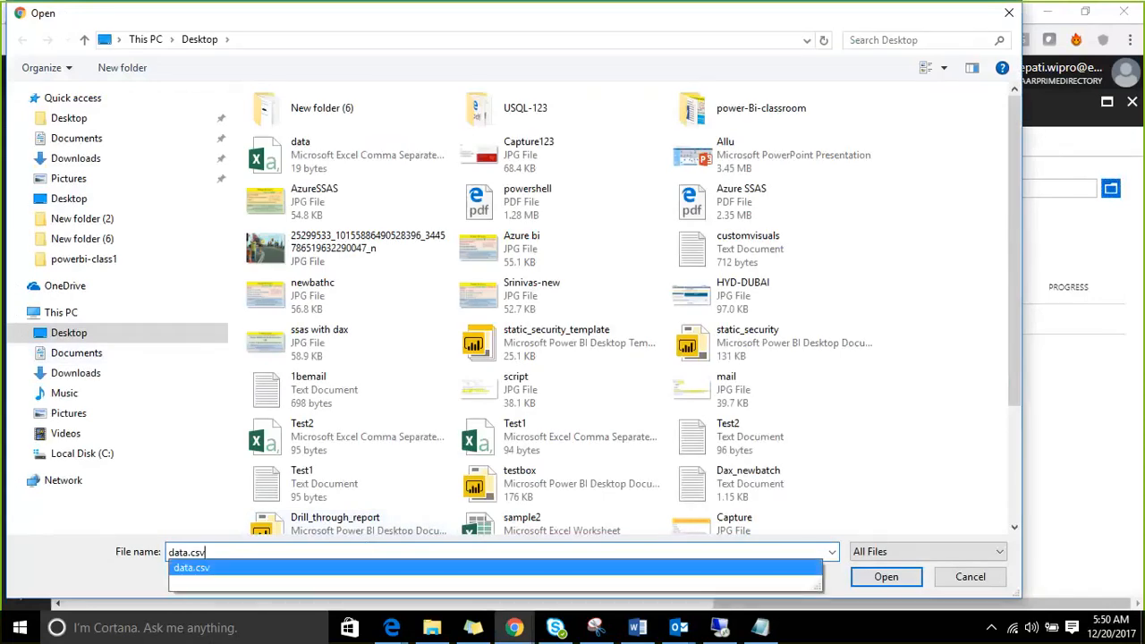
key(Return)
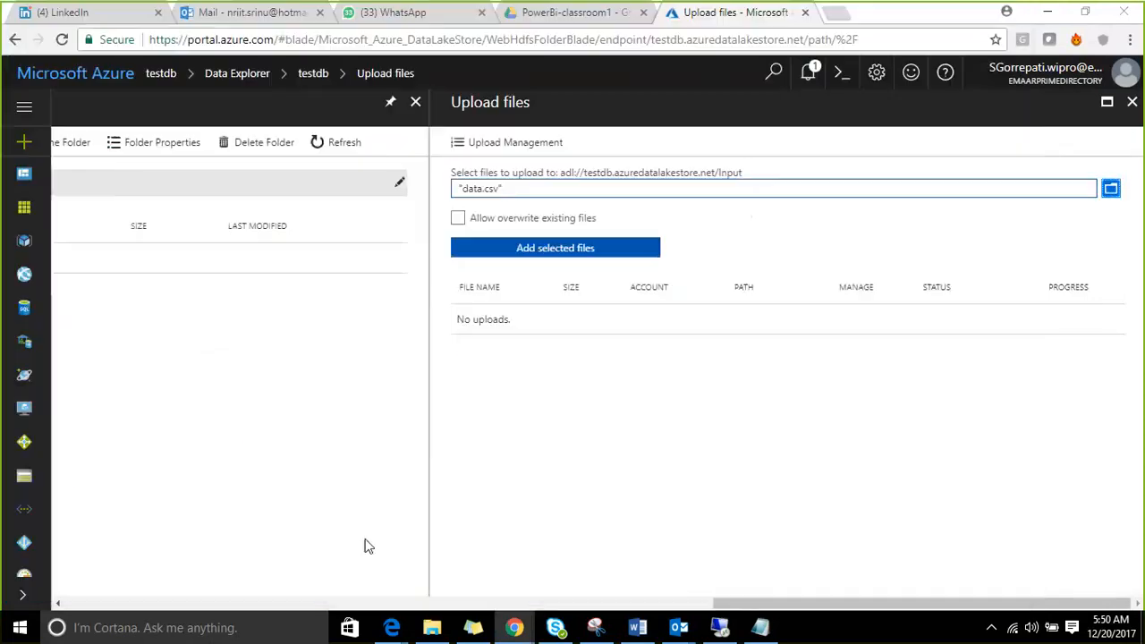
click(464, 252)
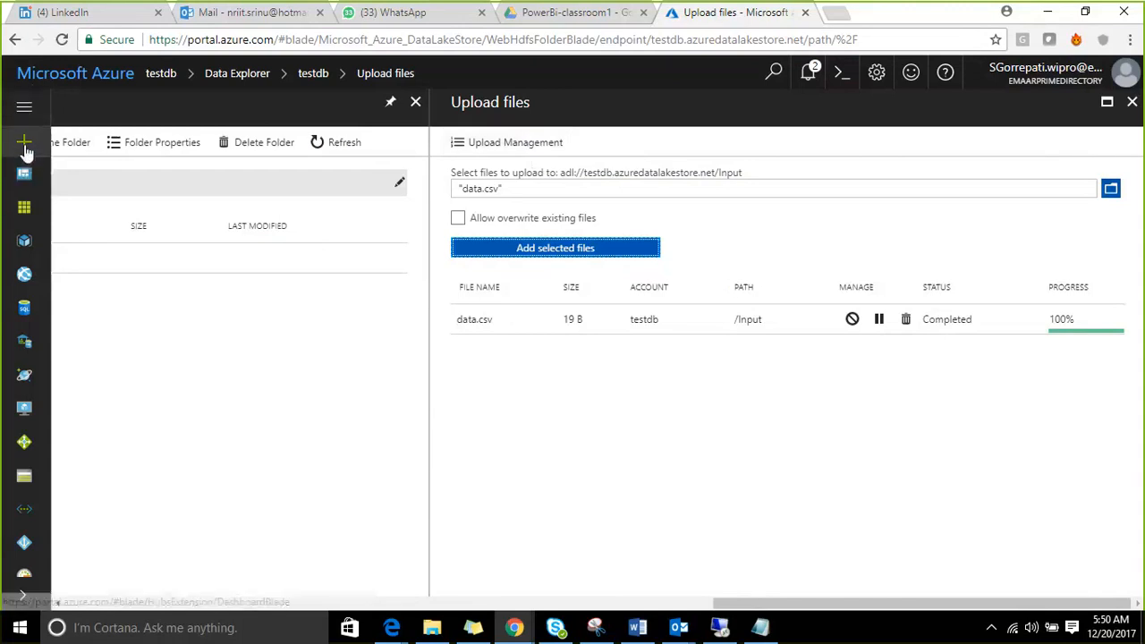
click(25, 175)
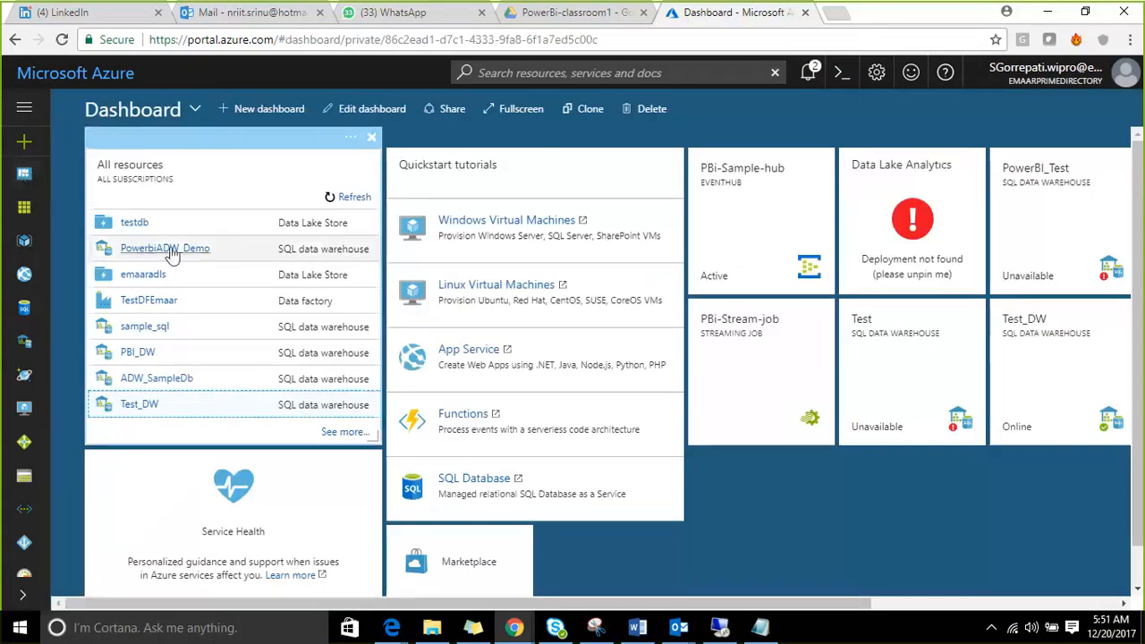
Step: Open PowerbiADW_Demo's Load Data pane to see Data Platform Studio and Azure Data Factory
click(165, 249)
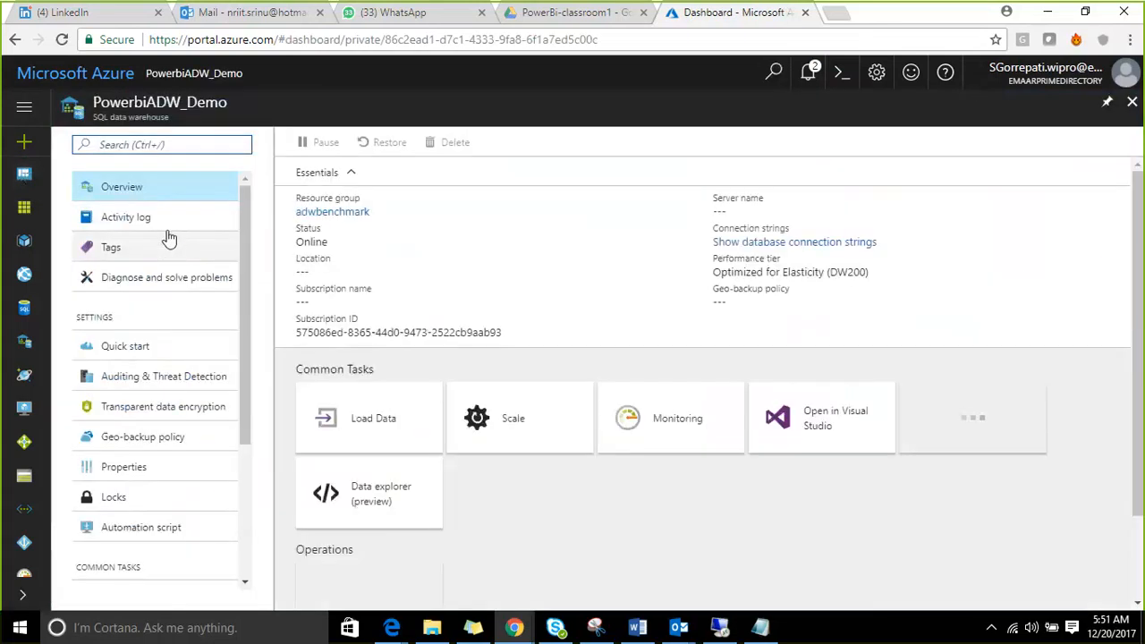
click(376, 424)
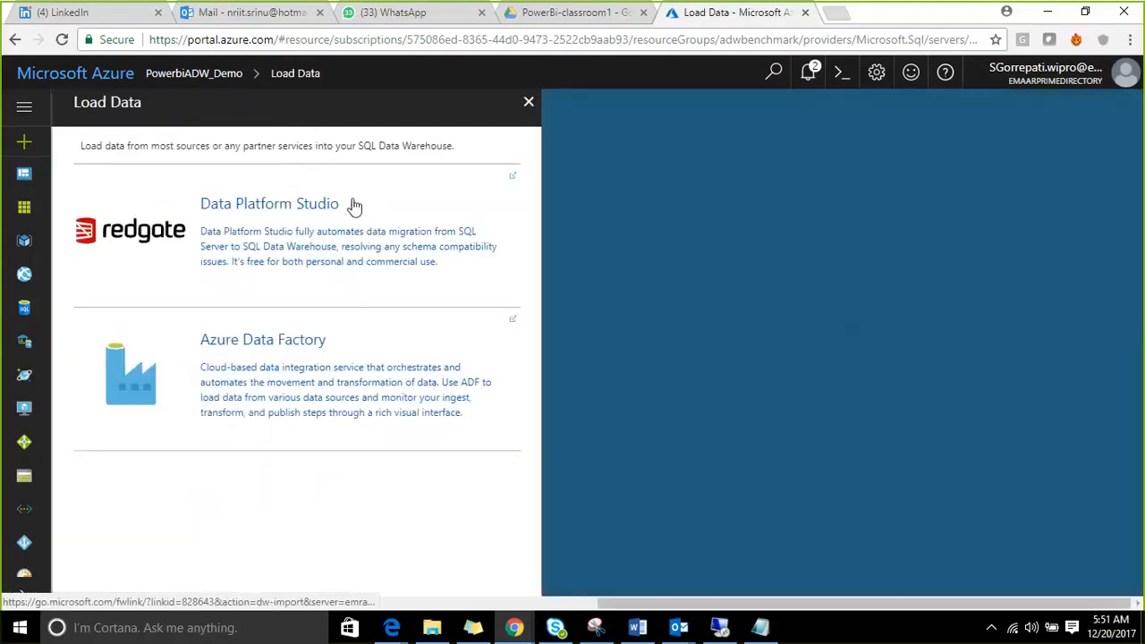
Step: Choose Azure Data Factory, confirm only TestDFEmaar is listed, then return to Load Data
click(276, 380)
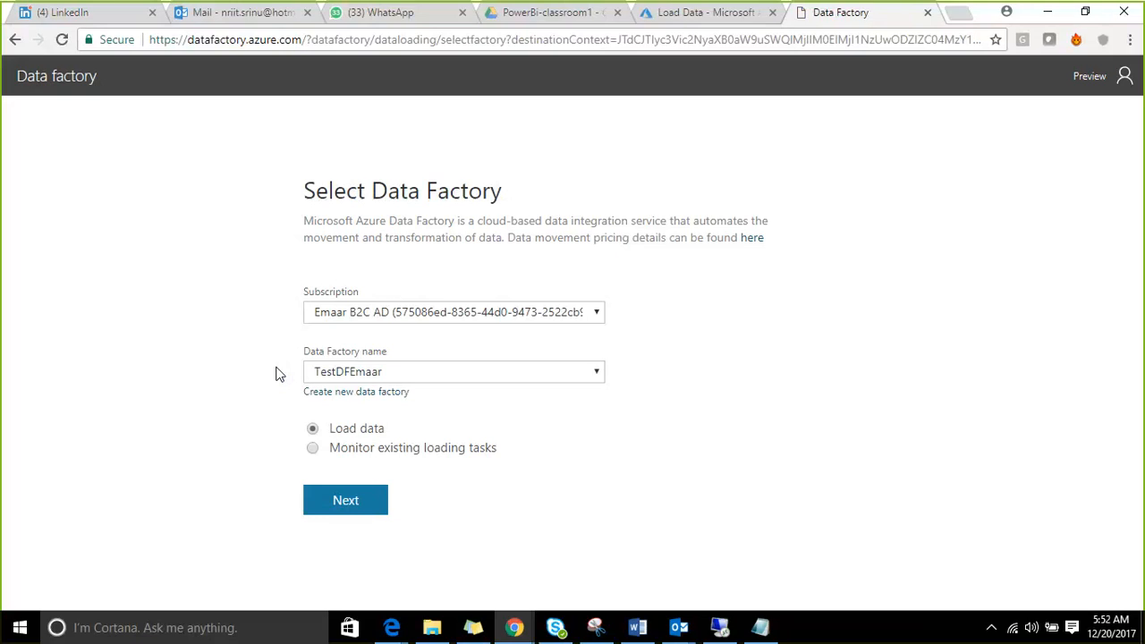
click(423, 374)
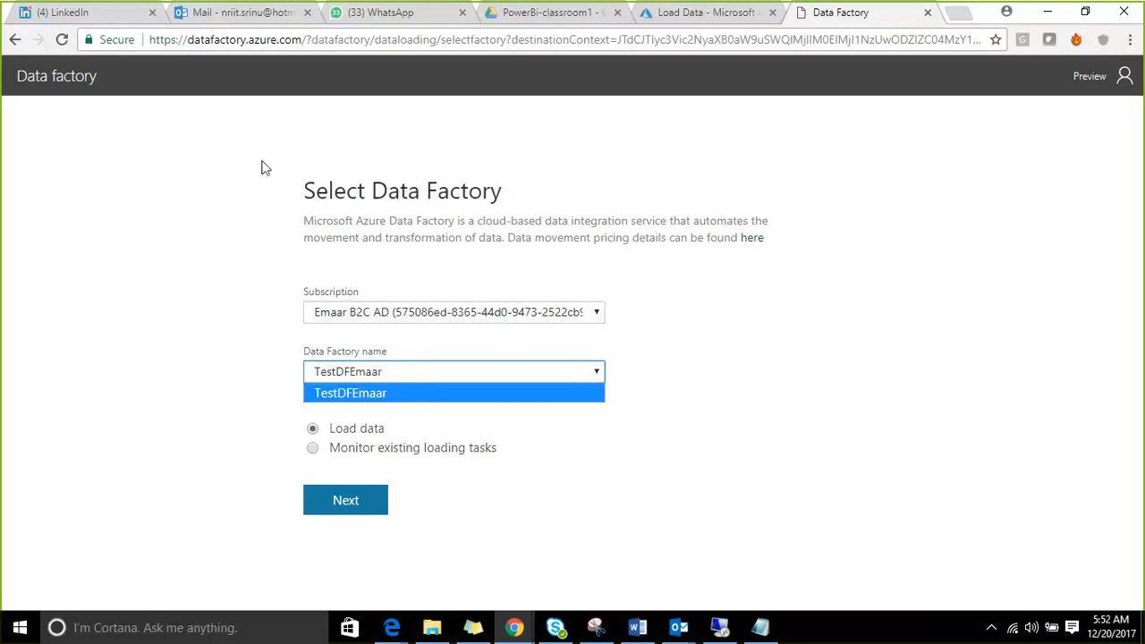
click(696, 14)
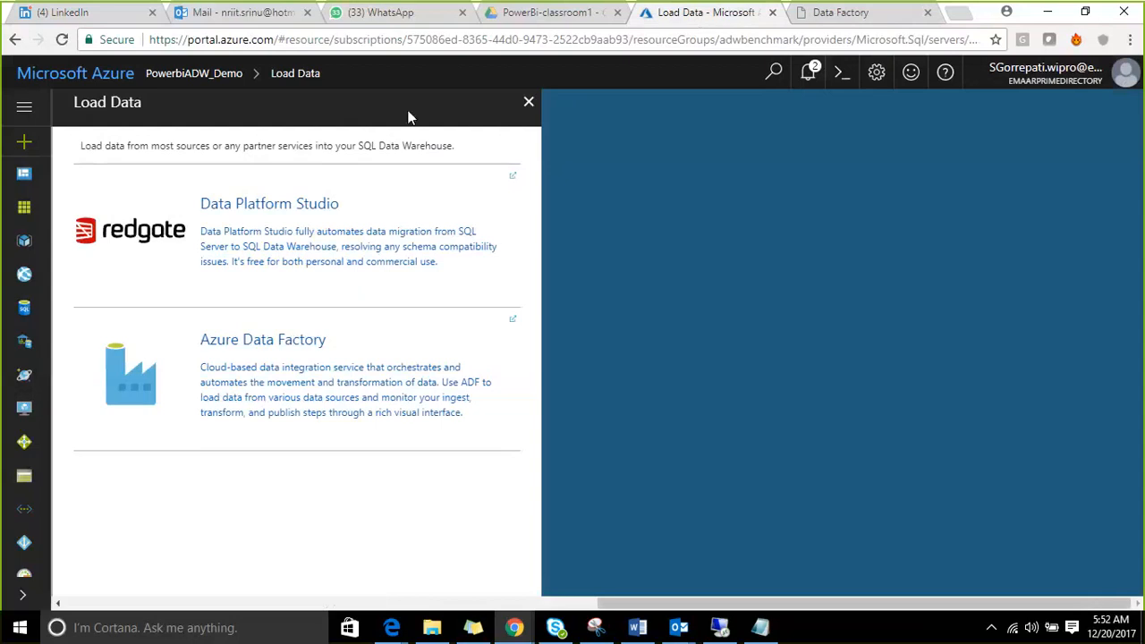
Step: Switch the portal to the Emaar Properties (P.J.S.C.) directory
click(1058, 89)
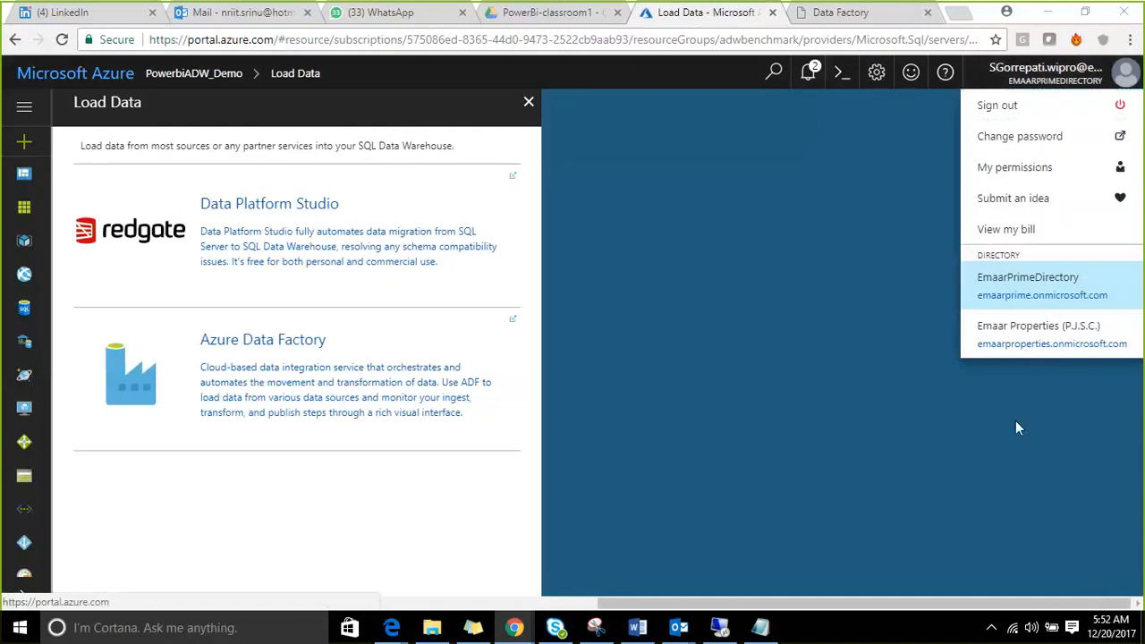
click(1033, 345)
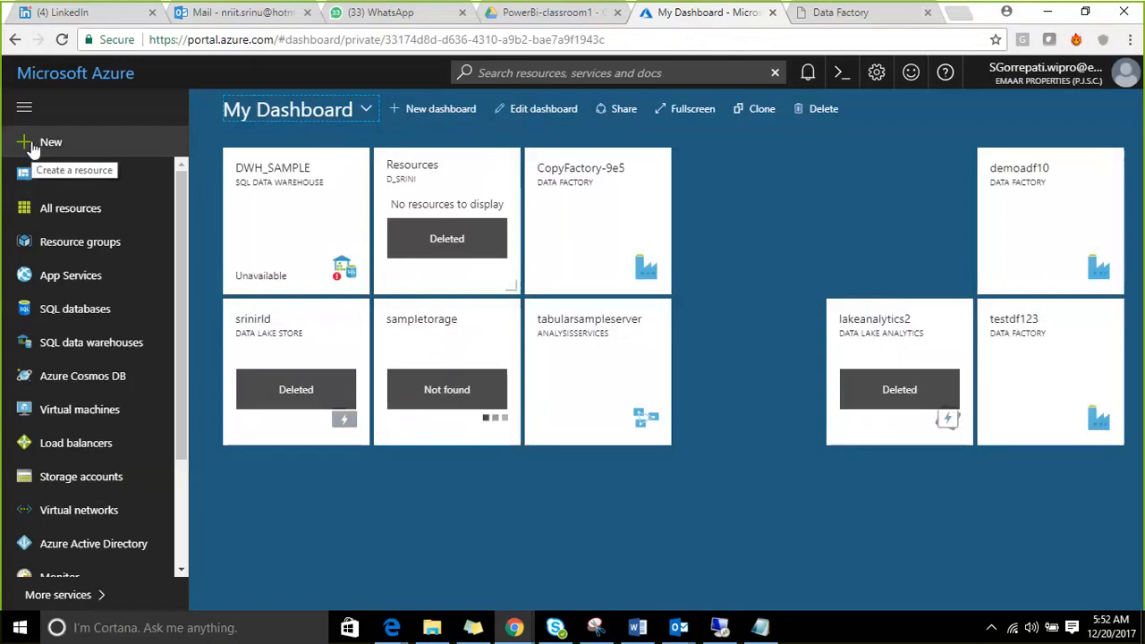
Step: Search the Marketplace for 'data fac', select Data Factory, and open its Create form
click(32, 143)
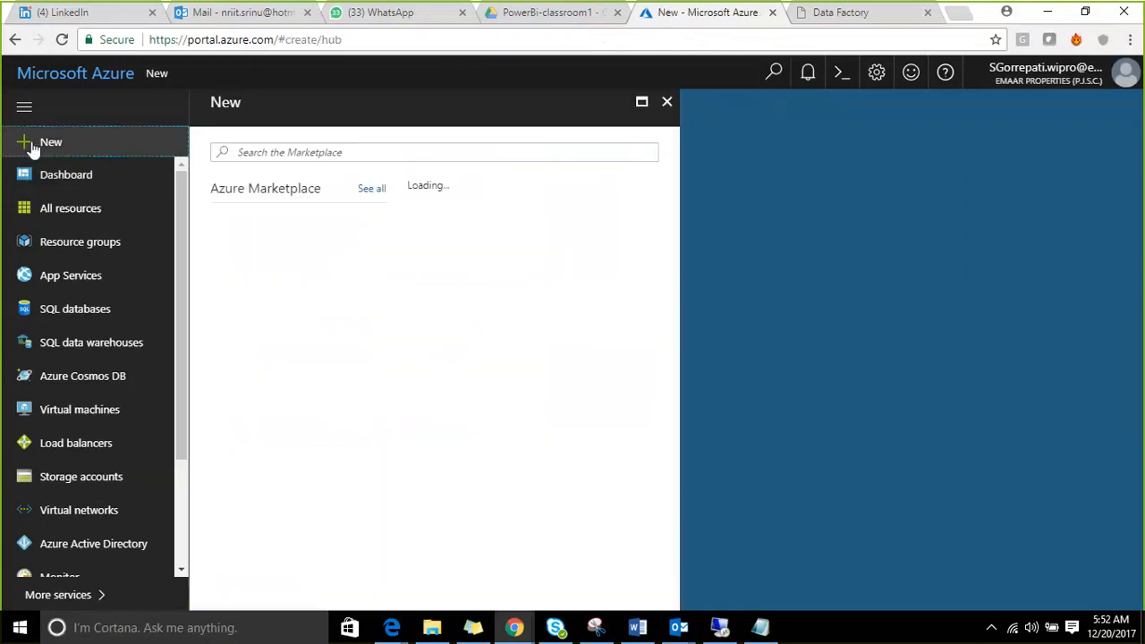
click(282, 152)
text(data )
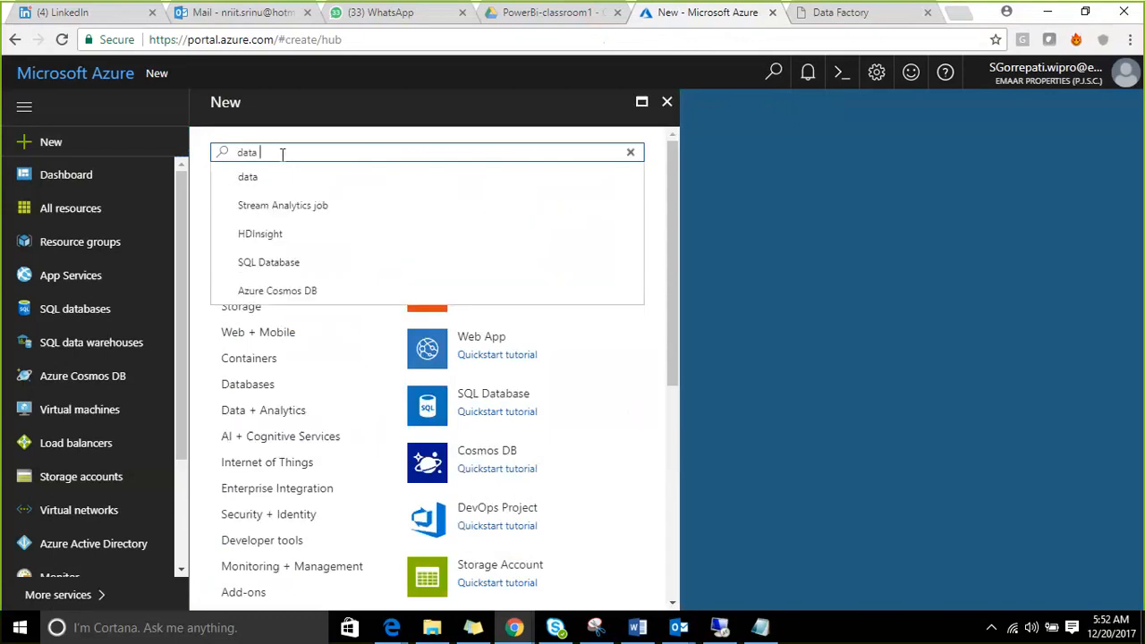
text(fac)
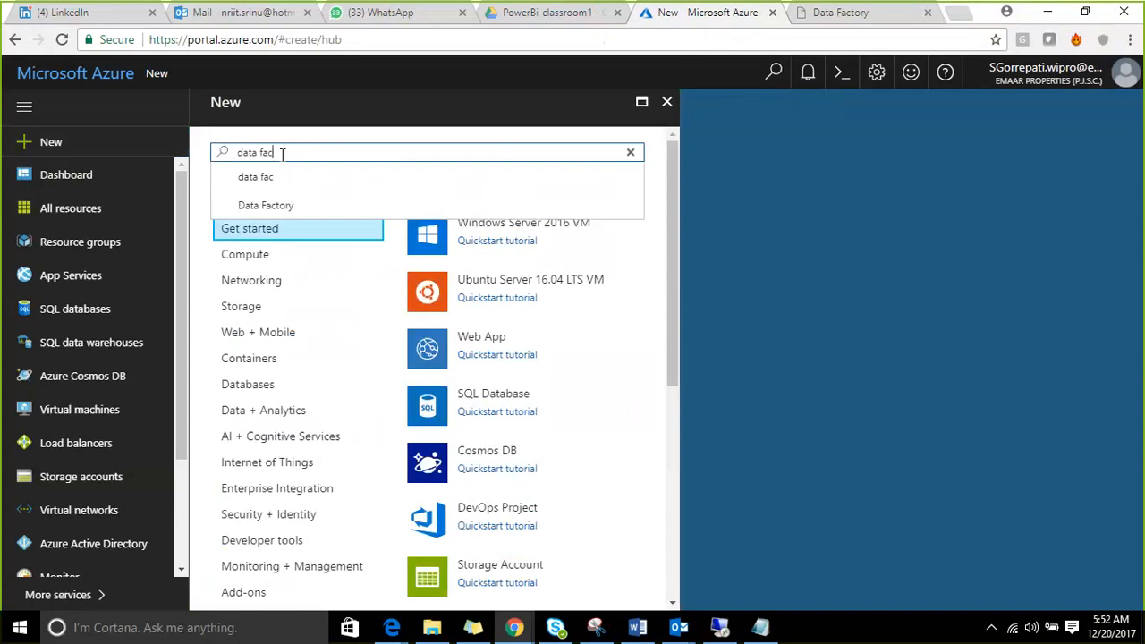
click(285, 206)
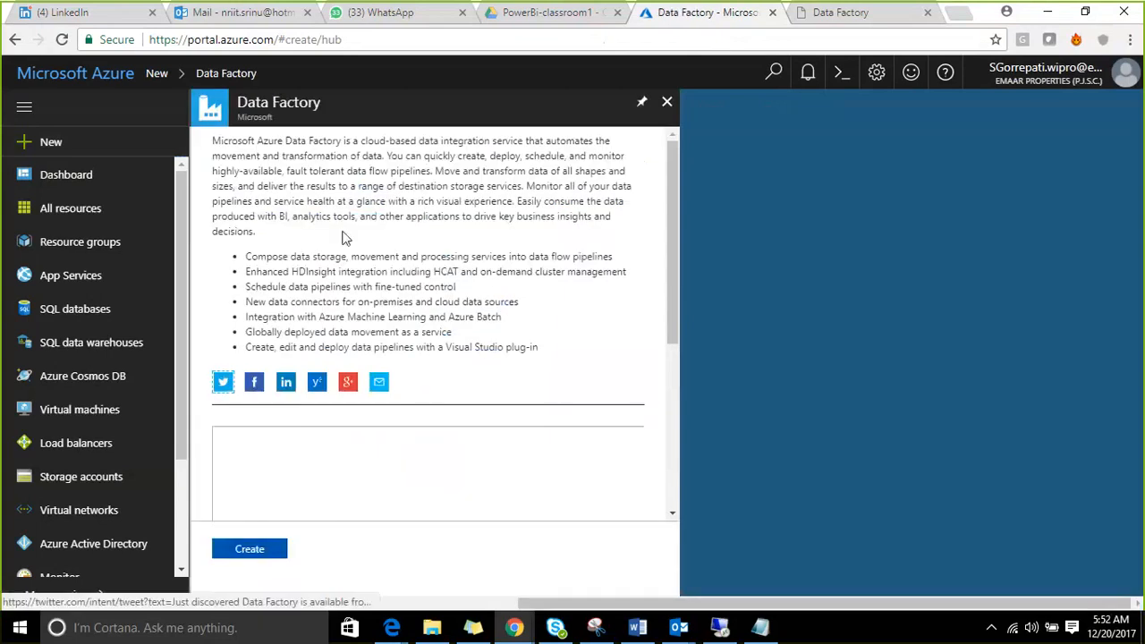
drag(298, 141, 451, 333)
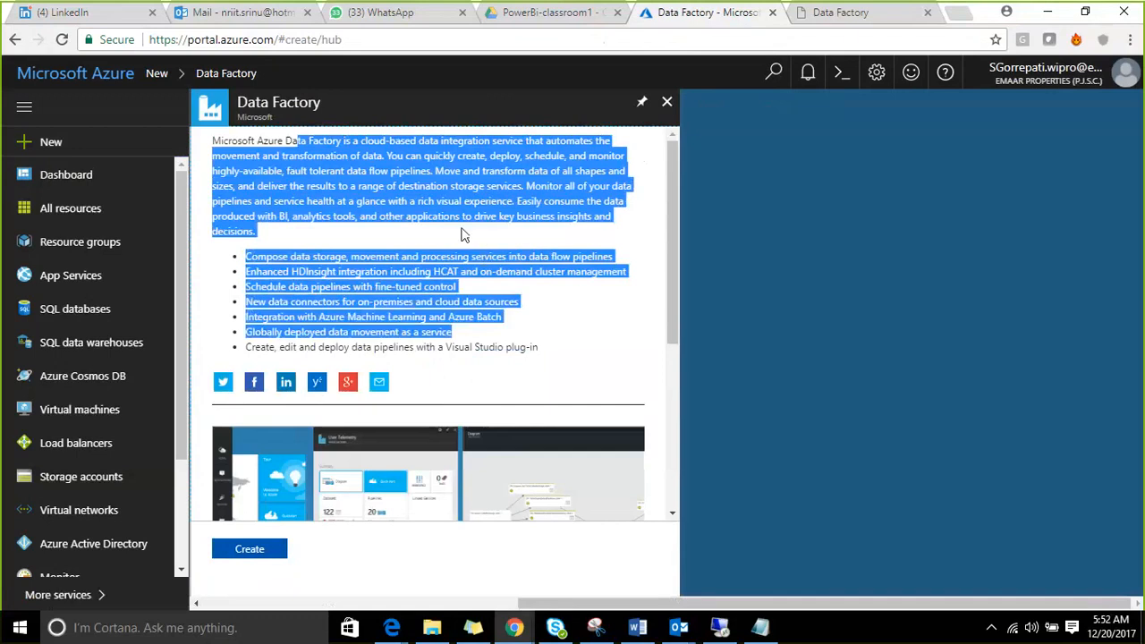
click(462, 234)
scroll(376, 282, down, 1)
scroll(376, 283, down, 3)
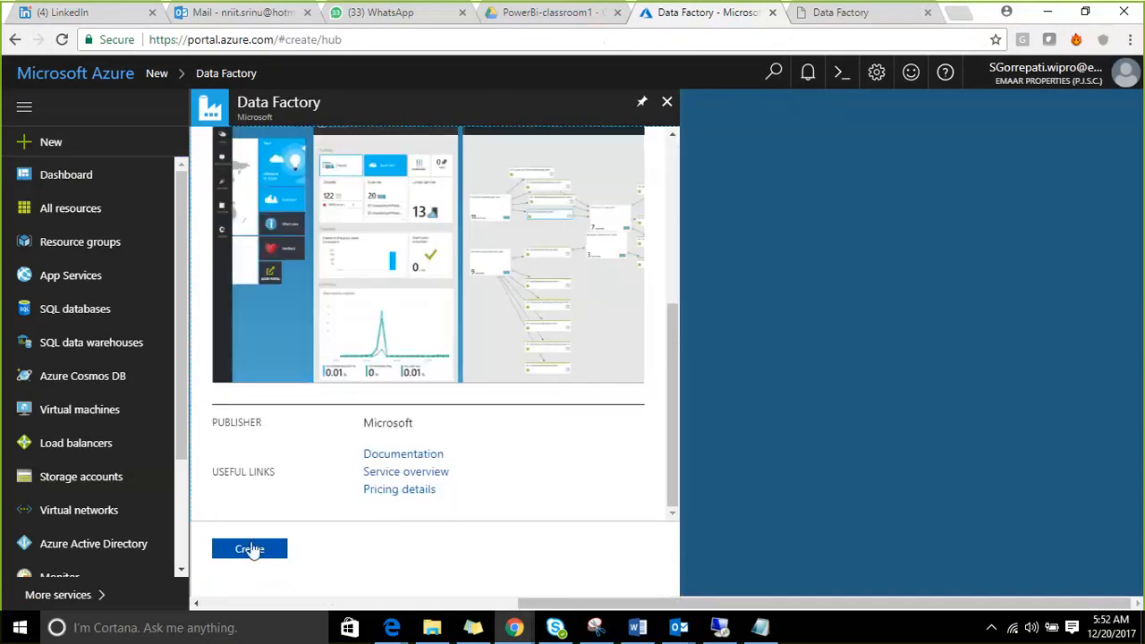
click(256, 548)
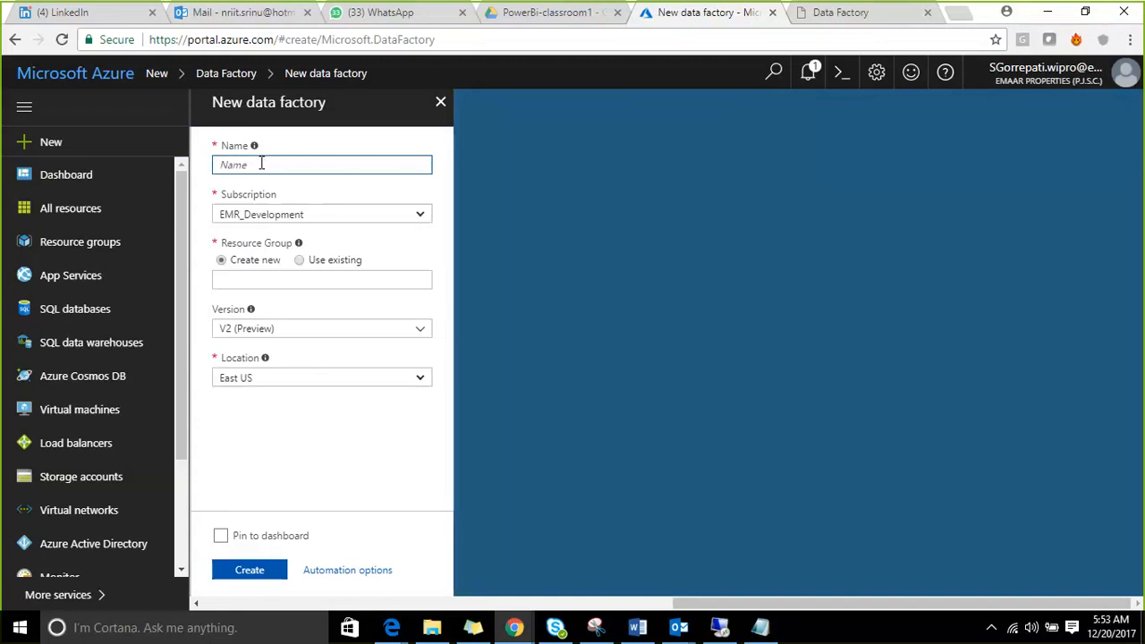
Step: Name the new data factory testdfadw after 'testdf' proves unavailable
text(testdf)
key(Tab)
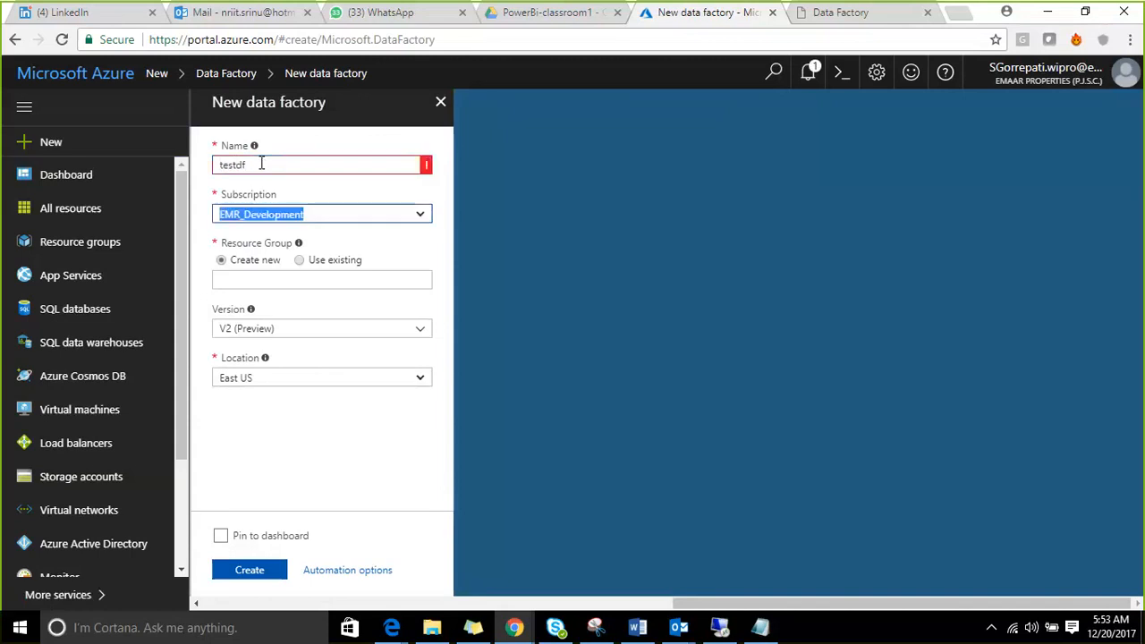
click(261, 163)
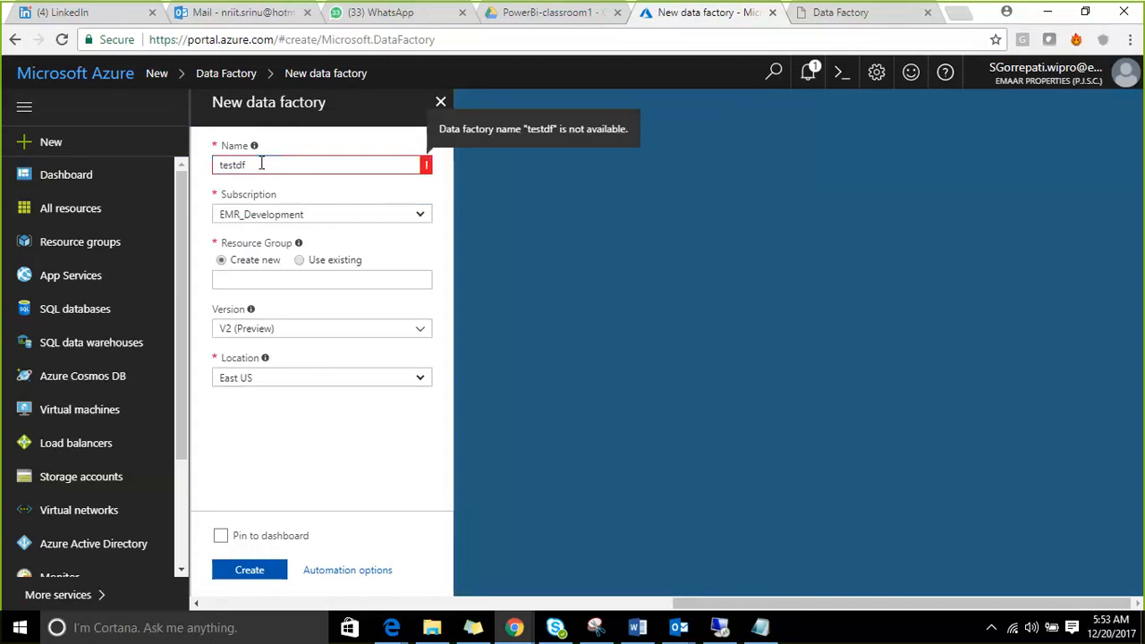
text(adf)
key(Tab)
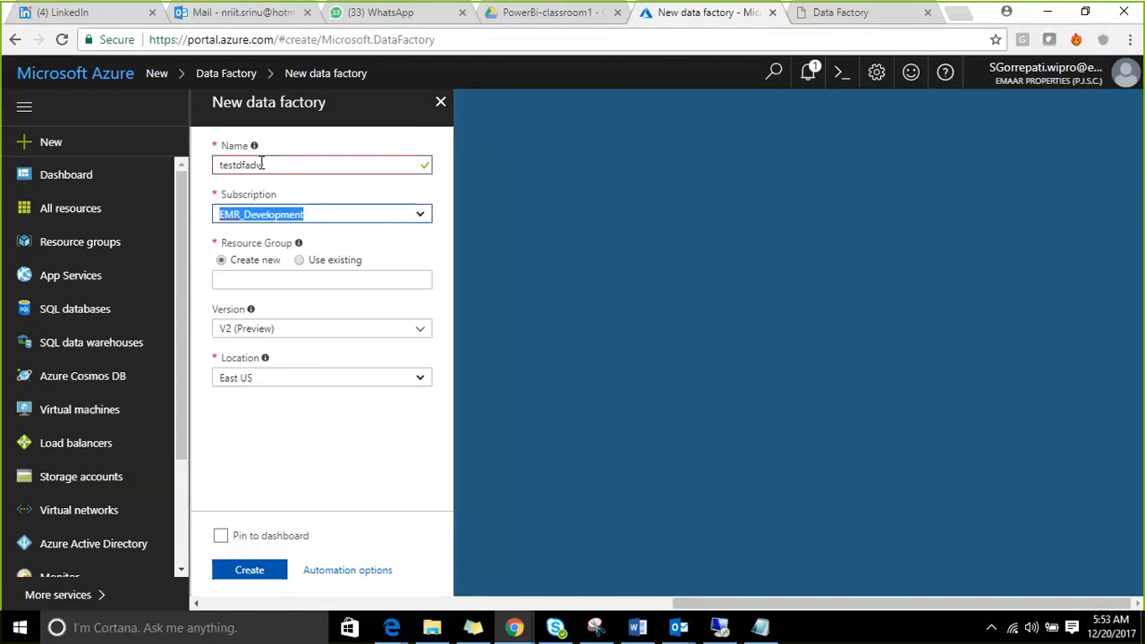
Step: Use existing resource group PowerBI_BiGData_Lab, set version V1, and create the factory
click(299, 260)
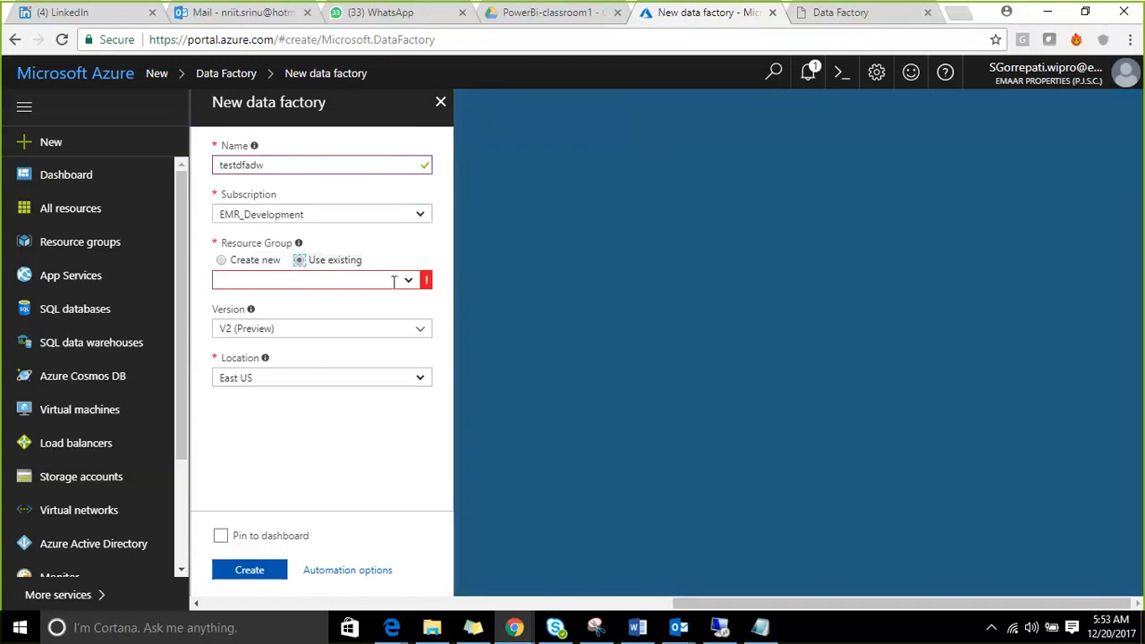
click(409, 282)
click(320, 304)
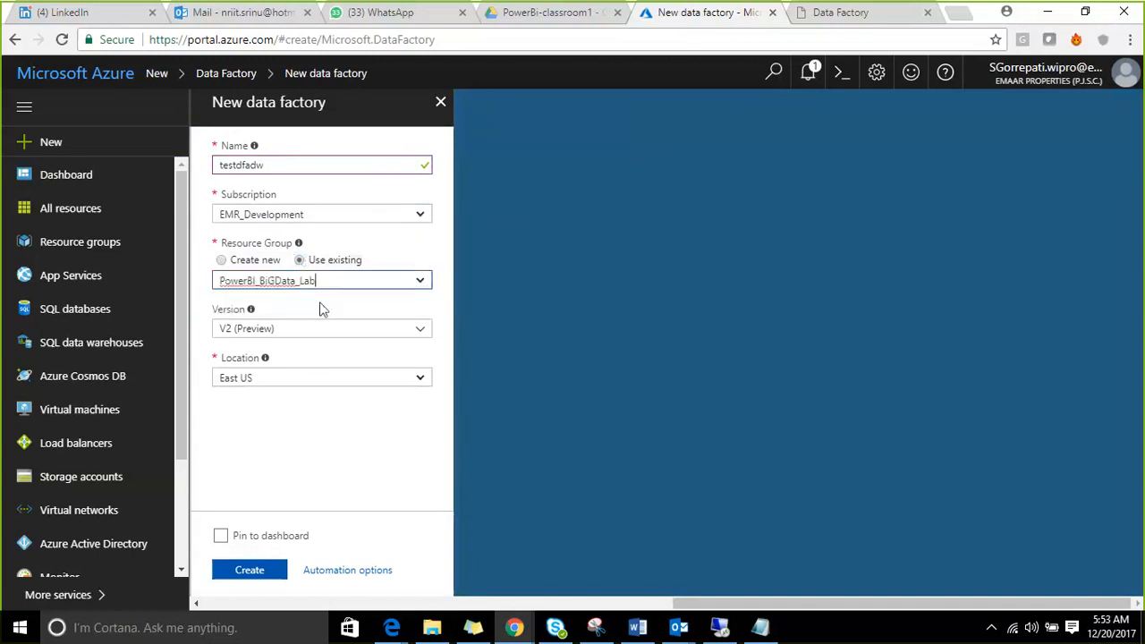
click(401, 332)
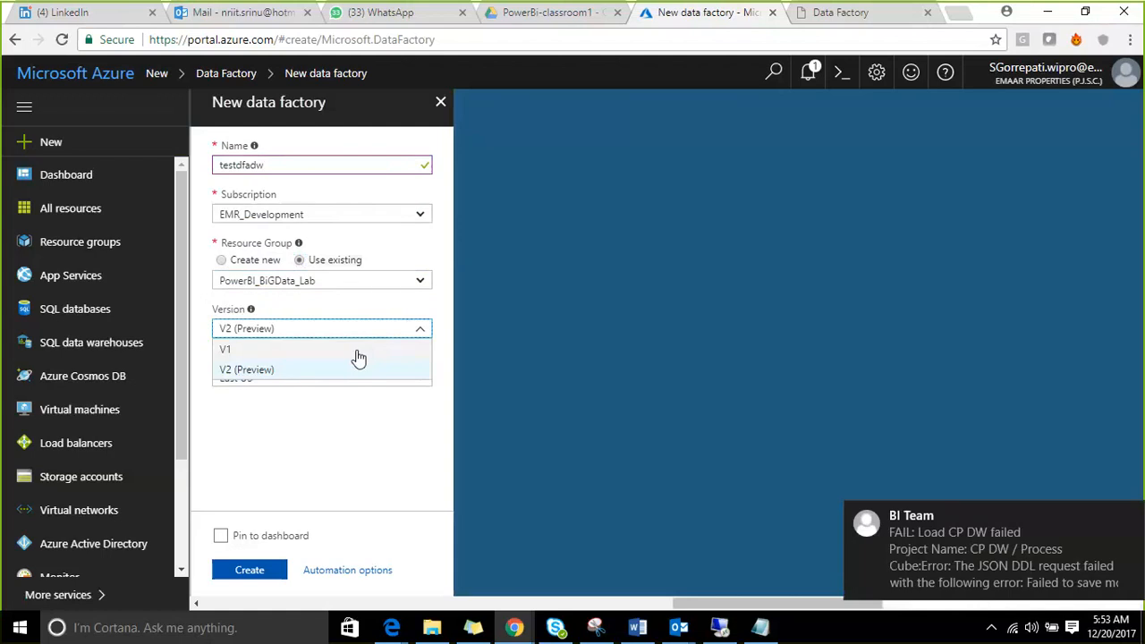
click(231, 351)
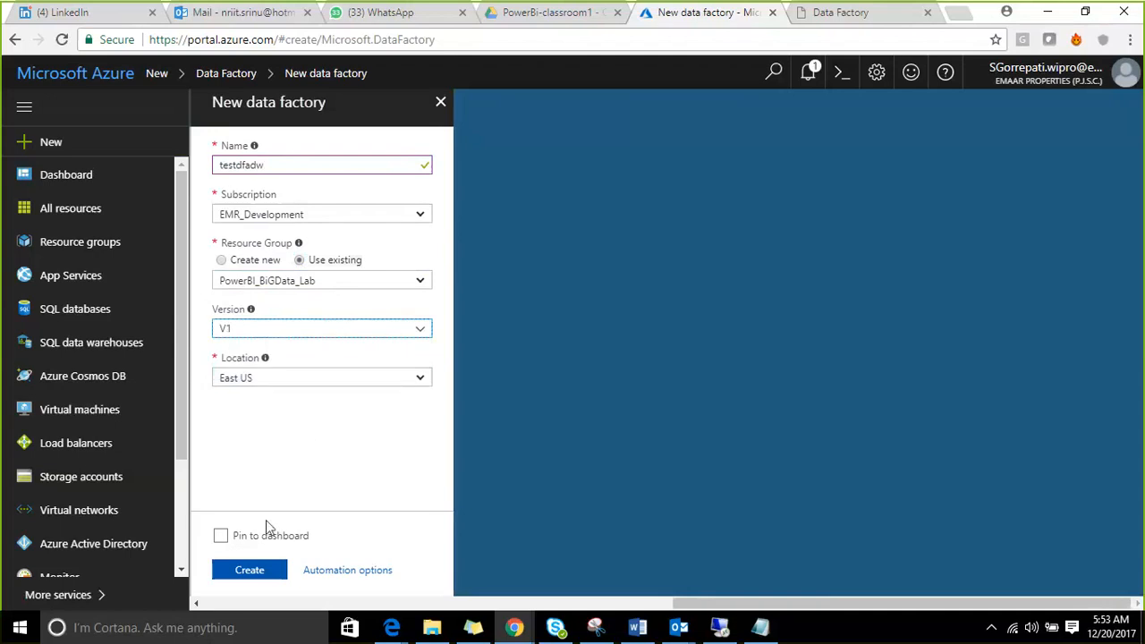
click(255, 577)
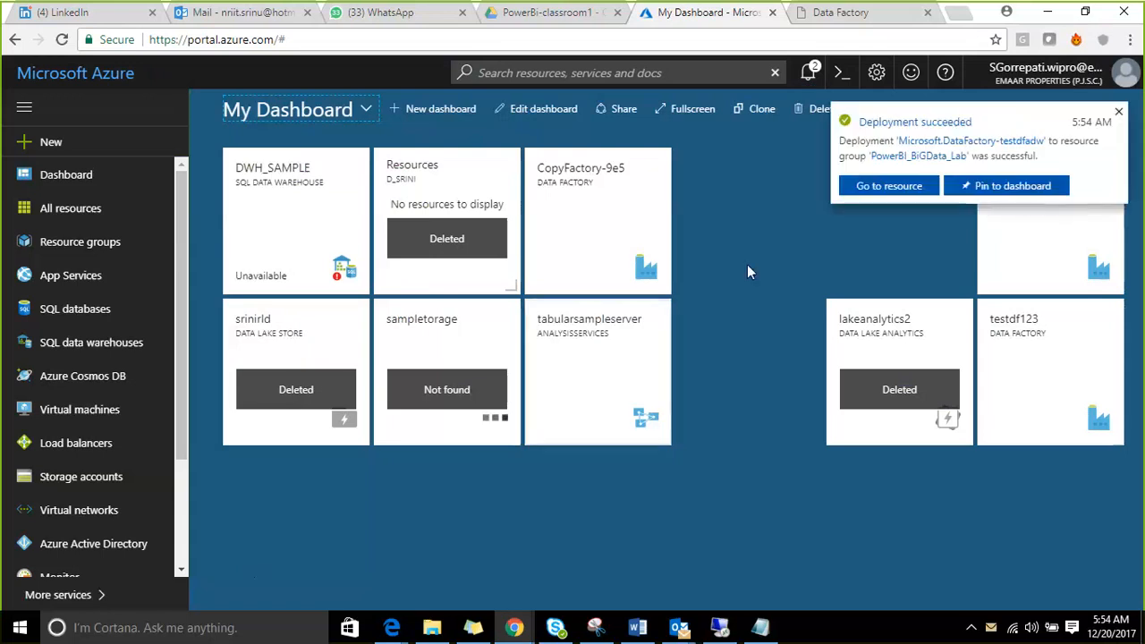
Step: Go to the deployed testdfadw factory and launch its Copy data (PREVIEW) wizard
click(855, 186)
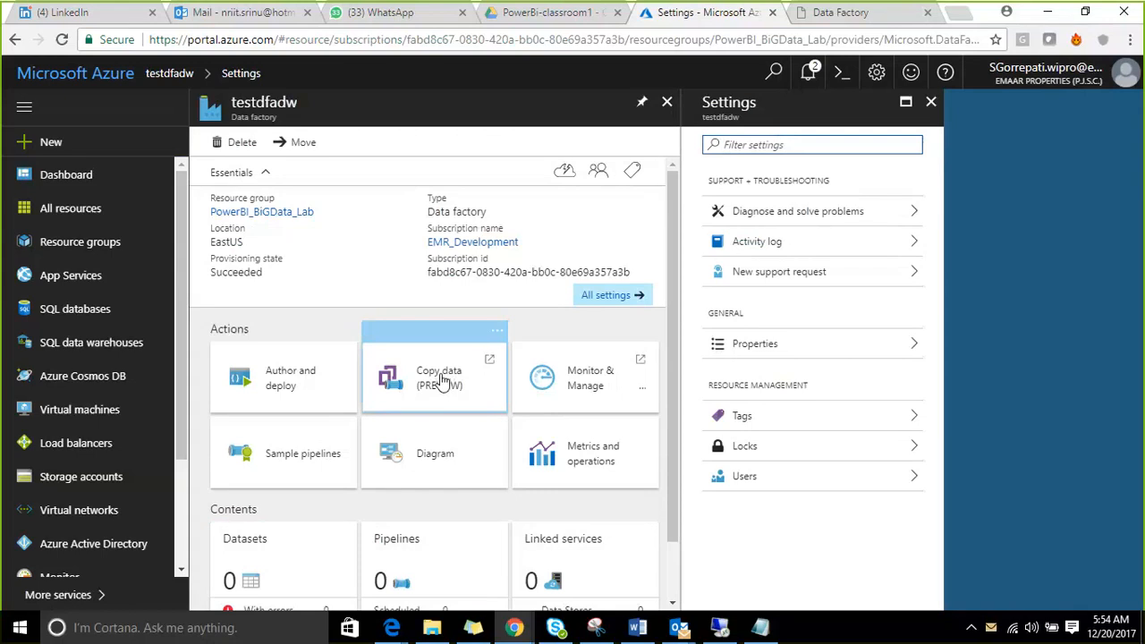
click(440, 380)
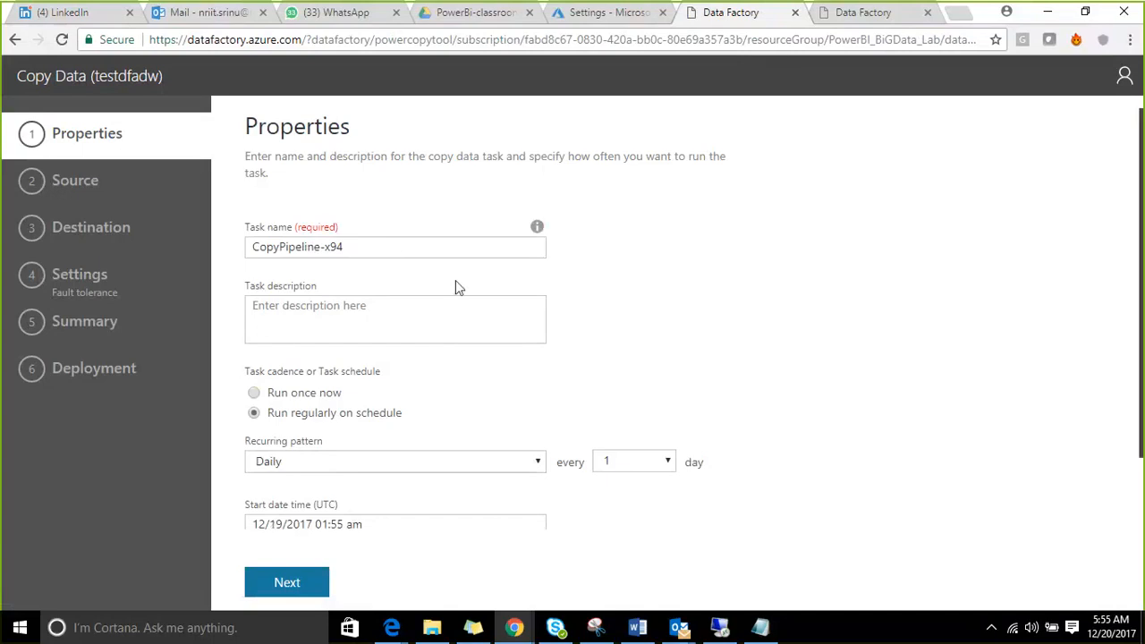
Step: Set the testdfadw copy task's recurrence to every 15 minutes
scroll(450, 309, down, 1)
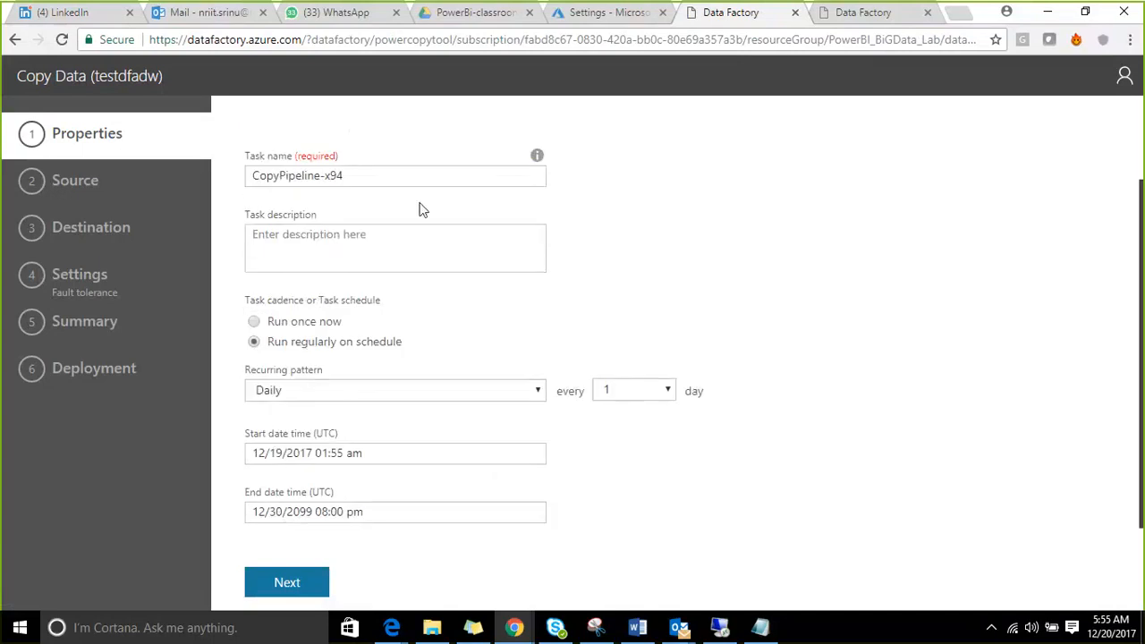
scroll(420, 206, up, 1)
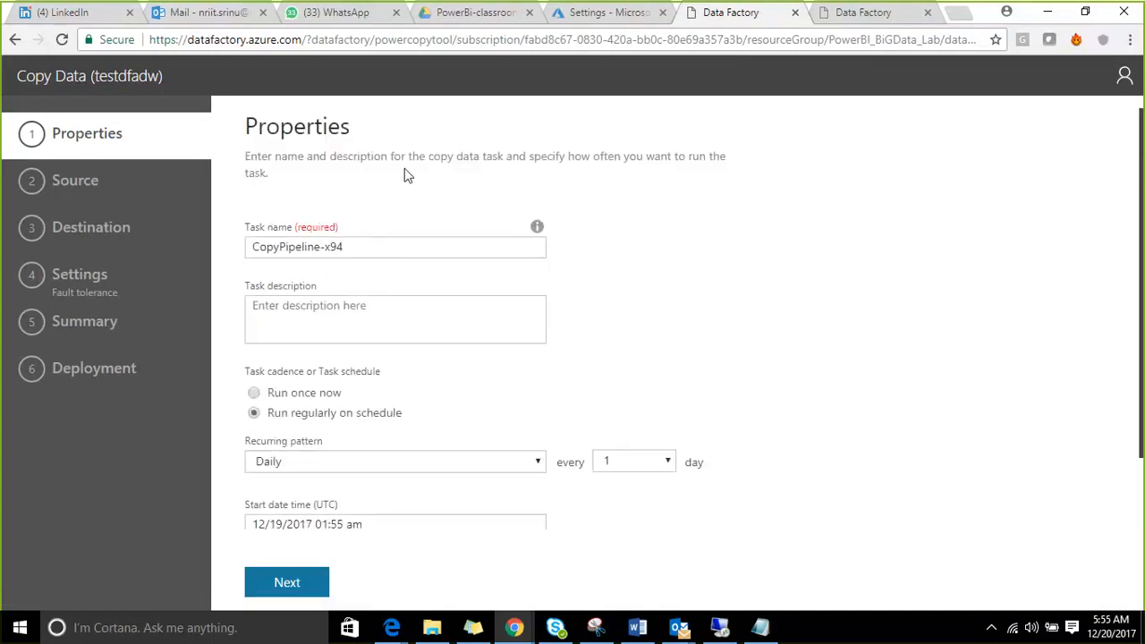
scroll(405, 175, down, 1)
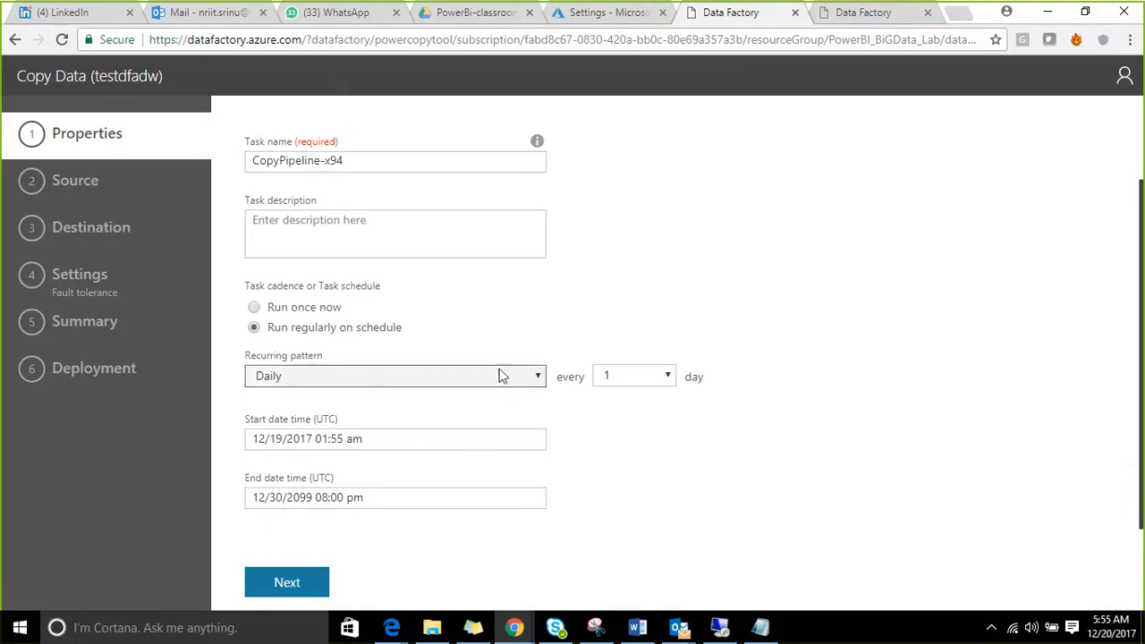
click(435, 381)
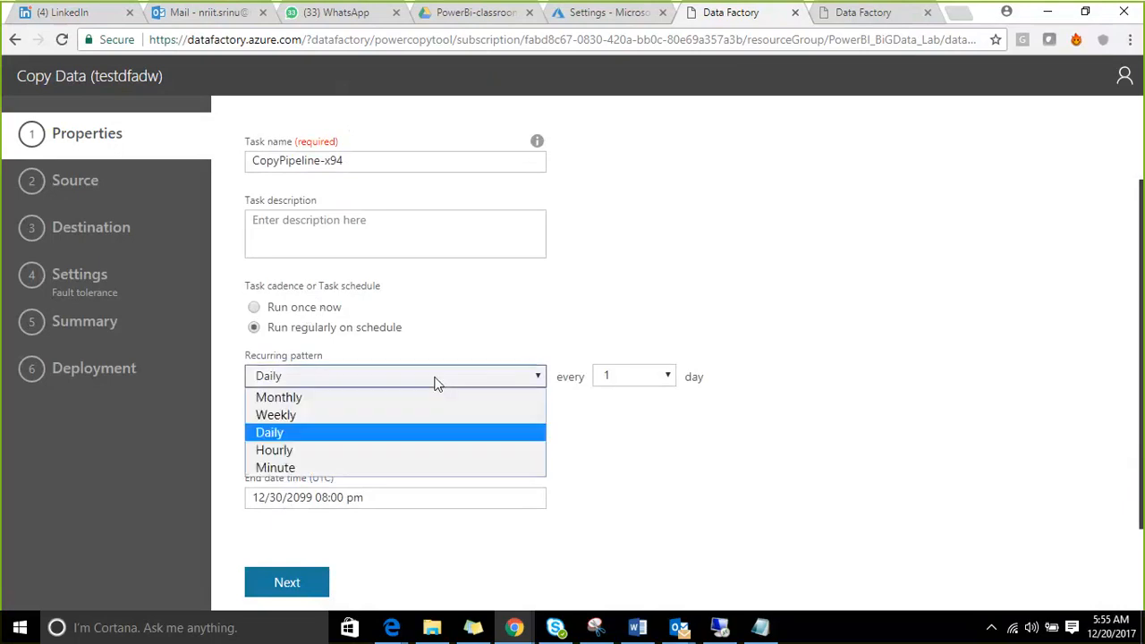
click(369, 467)
click(641, 377)
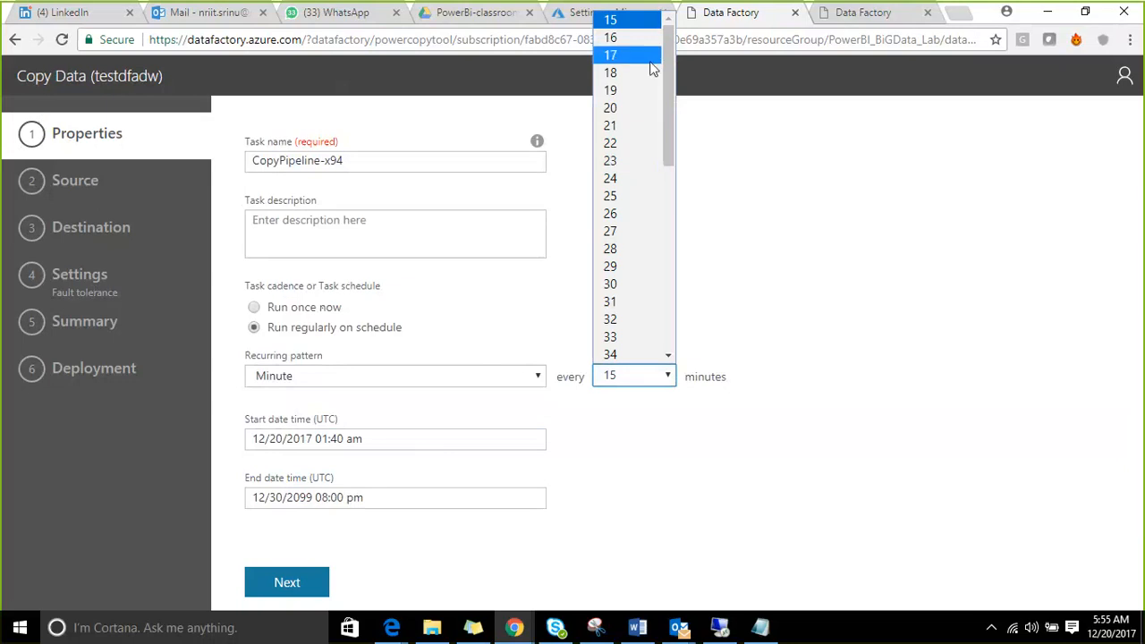
Step: Restore the browser window, return to the testdfadw Copy Data wizard, and move the window down
click(1084, 18)
click(593, 38)
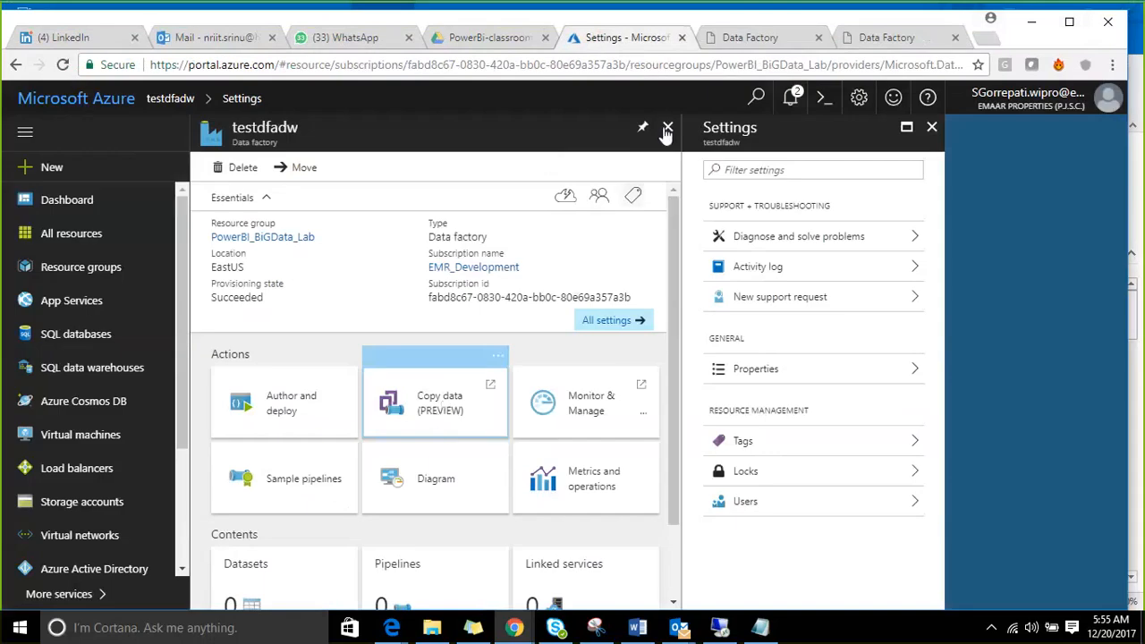
click(792, 38)
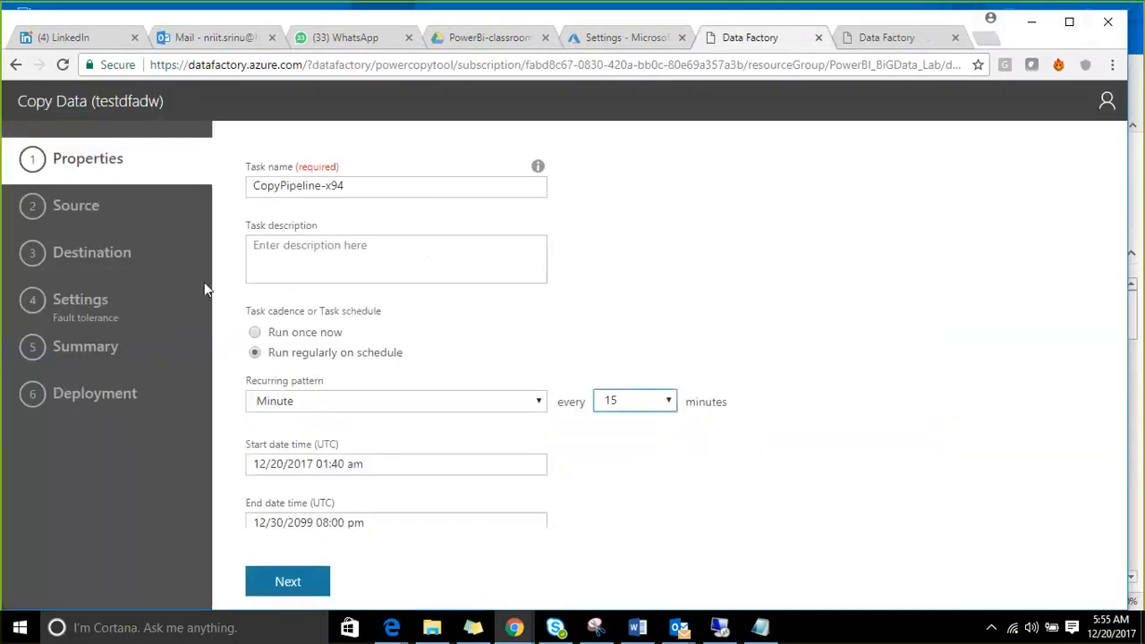
scroll(376, 422, down, 1)
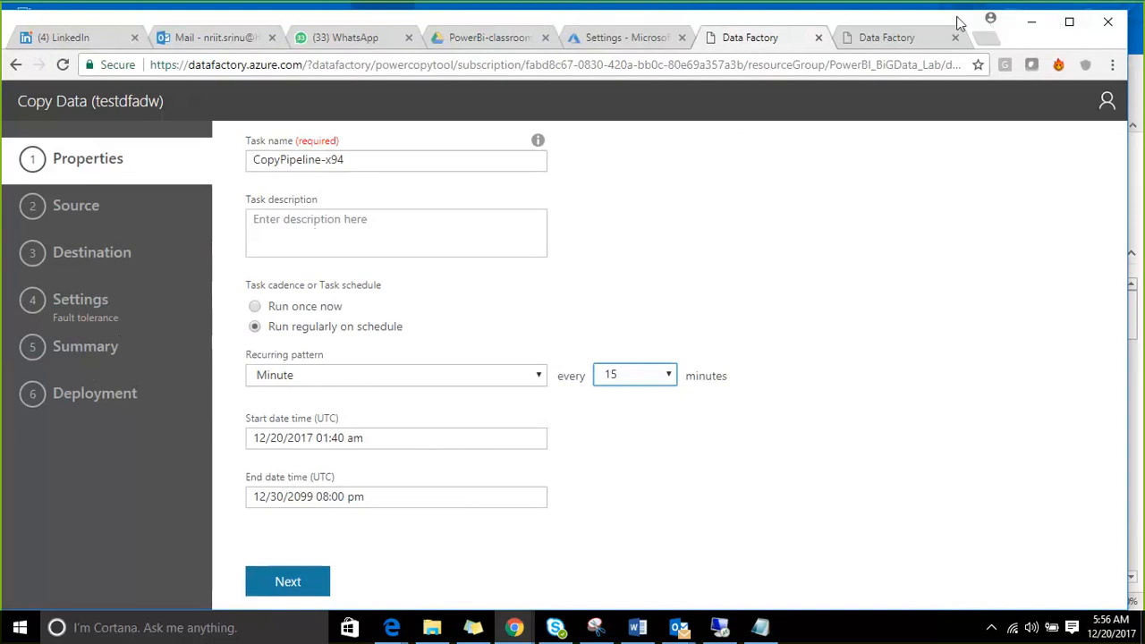
drag(815, 22, 815, 102)
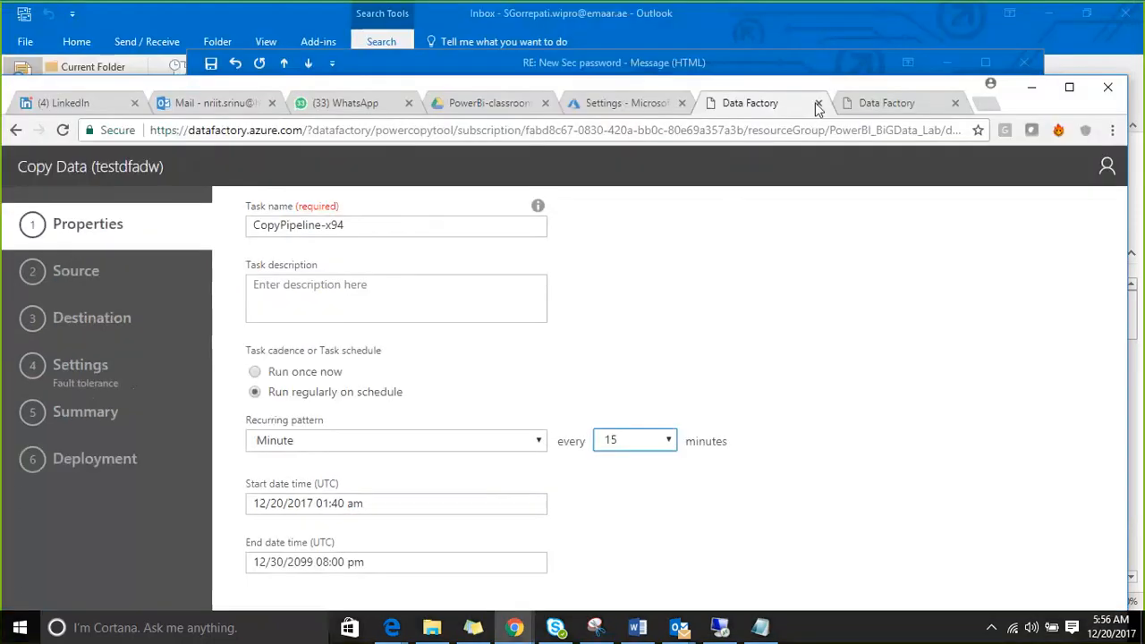
Step: Close the testdfadw wizard, switch to EmaarPrimeDirectory, and open the TestDFEmaar data factory
click(818, 103)
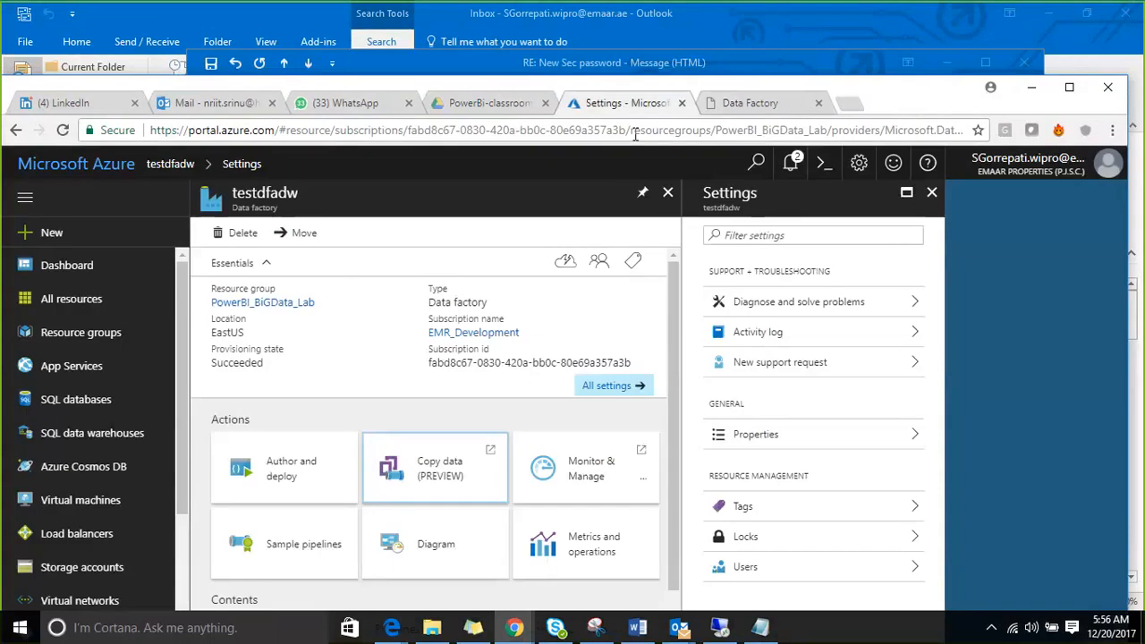
click(1069, 89)
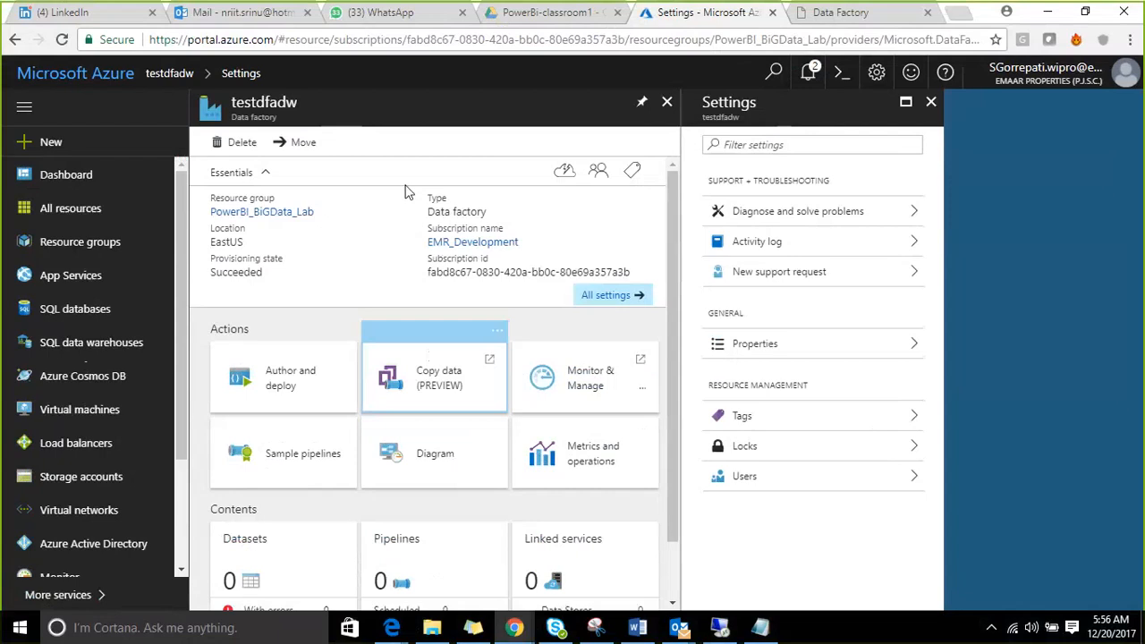
click(1015, 86)
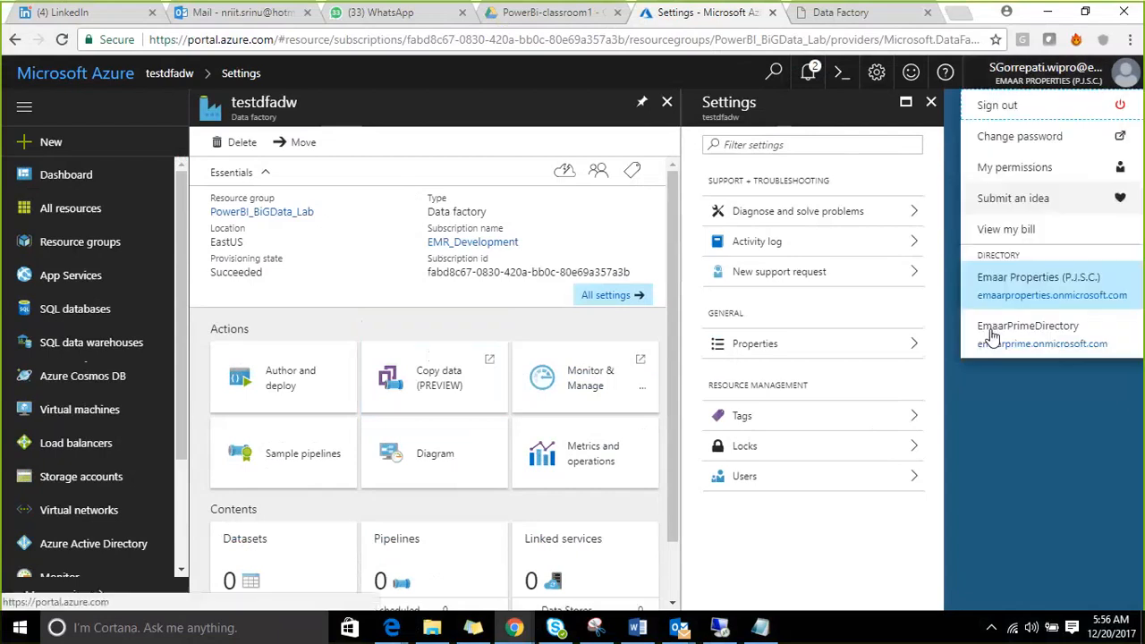
click(993, 336)
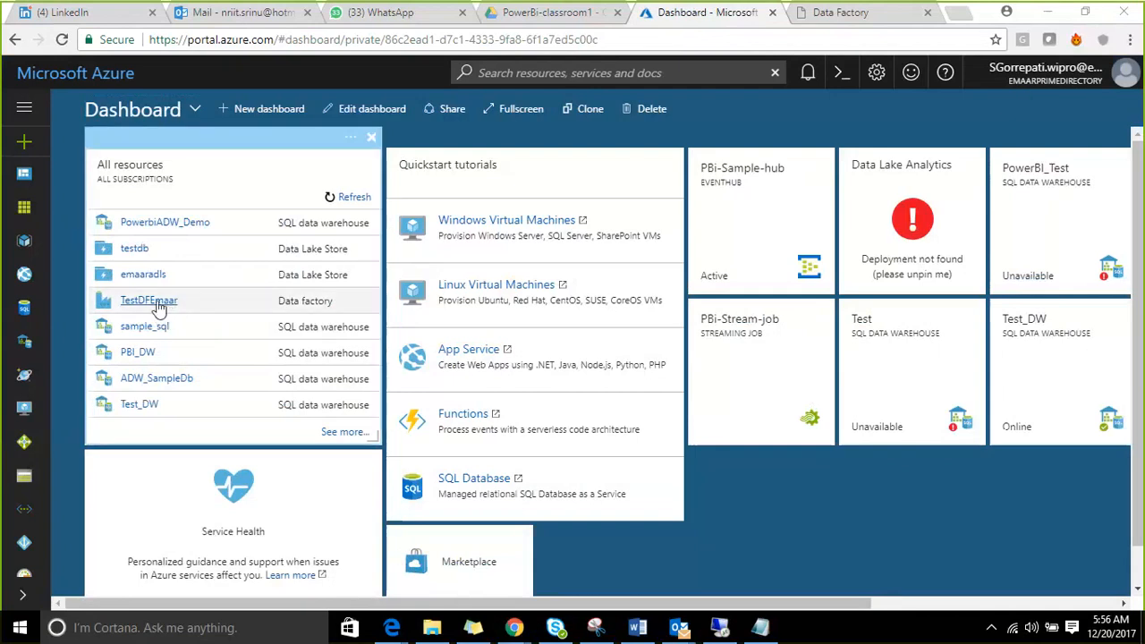
click(159, 304)
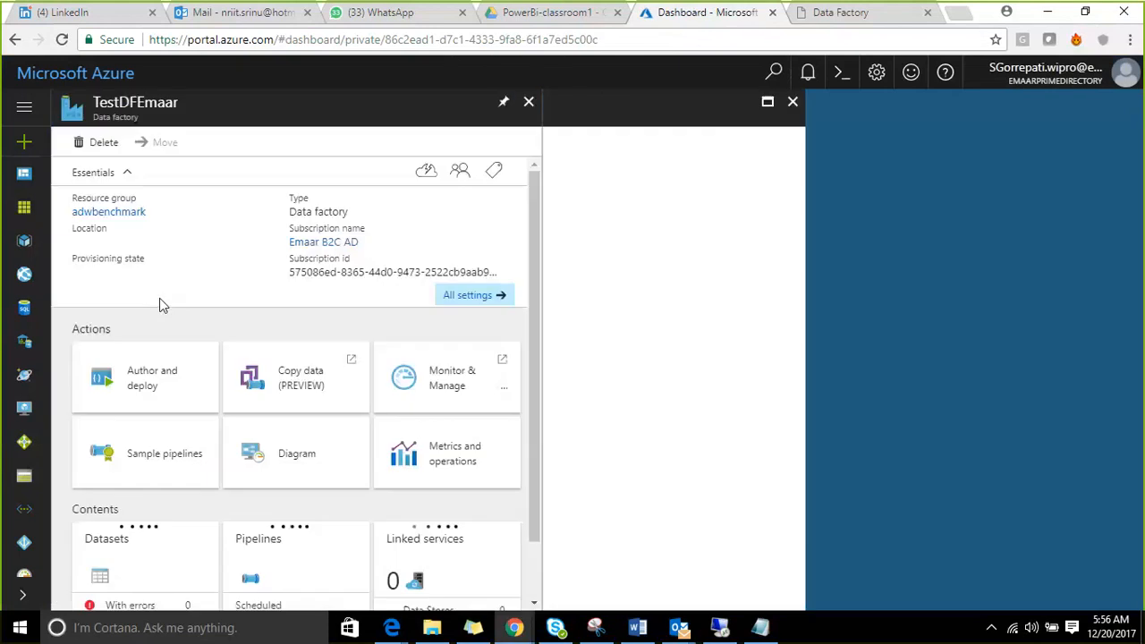
Step: Start Copy data for TestDFEmaar and review task CopyPipeline-ecr, daily from 12/19/2017 01:56 am
click(302, 394)
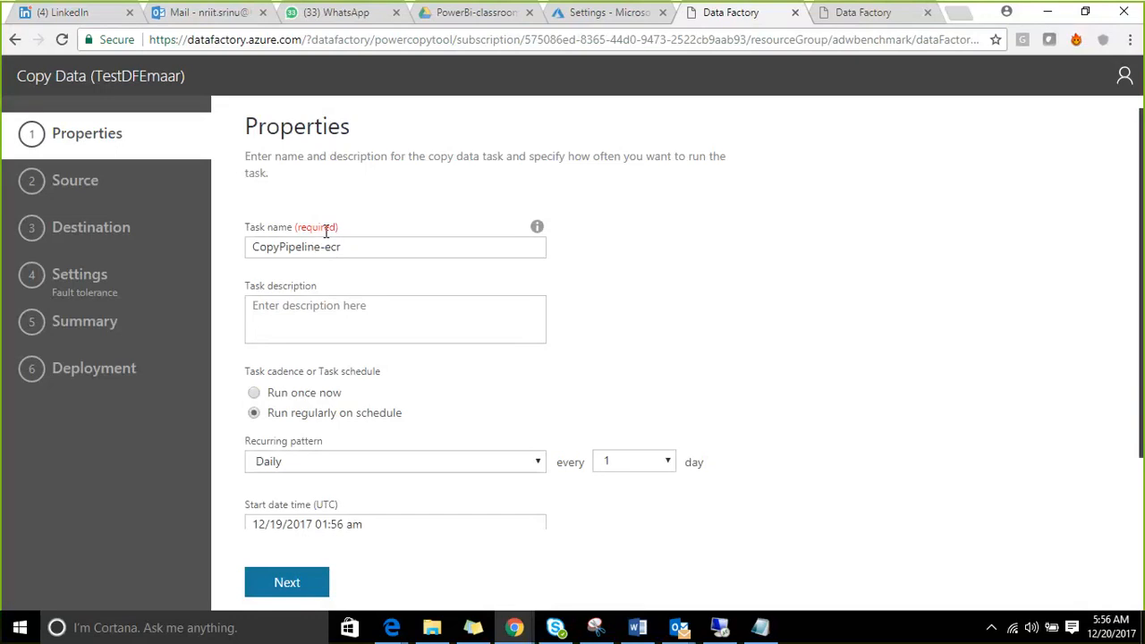
scroll(342, 273, down, 1)
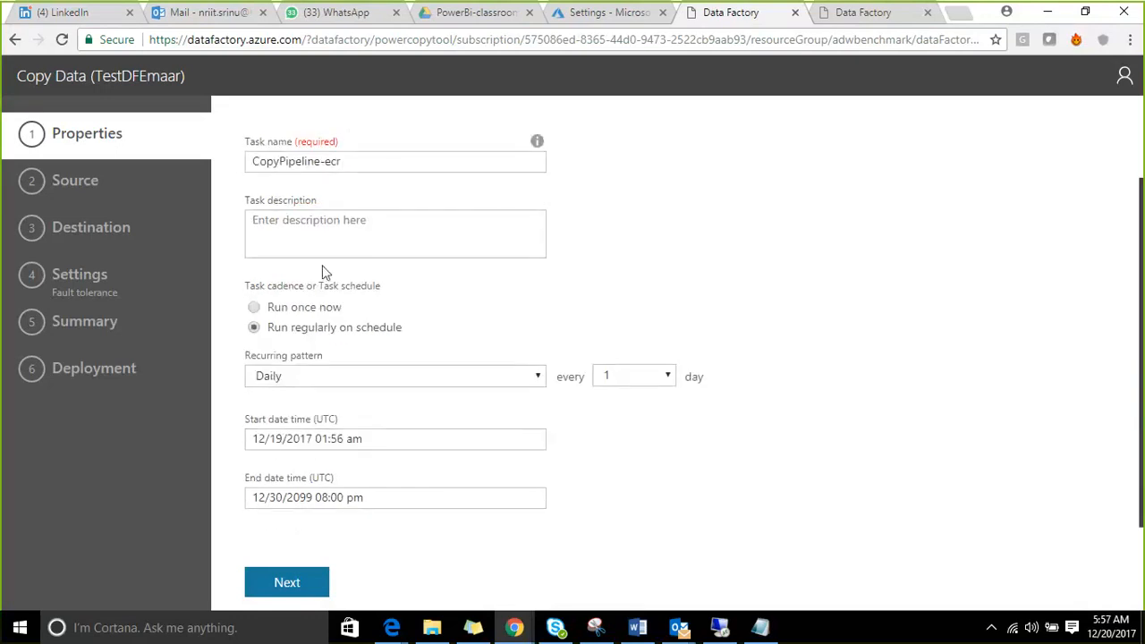
scroll(322, 271, up, 1)
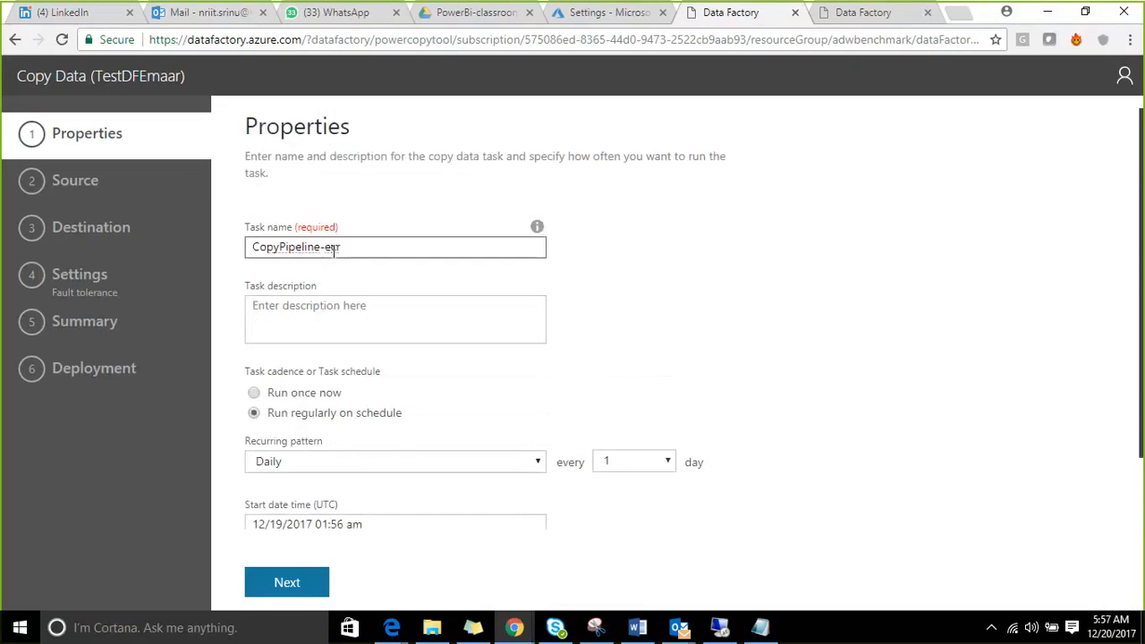
click(335, 247)
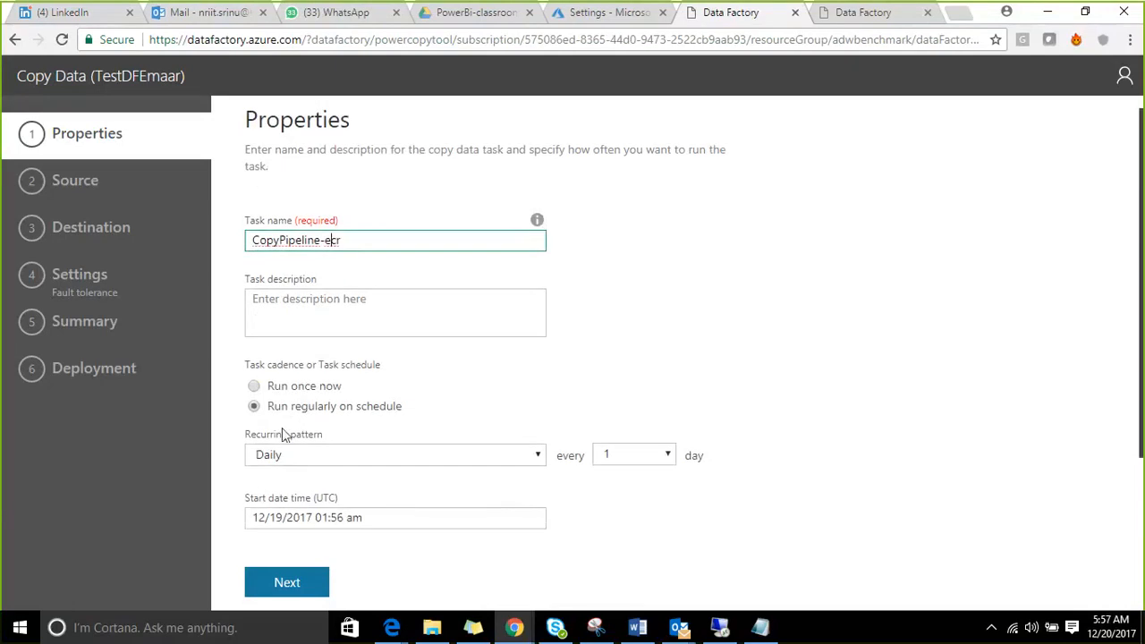
scroll(300, 398, down, 1)
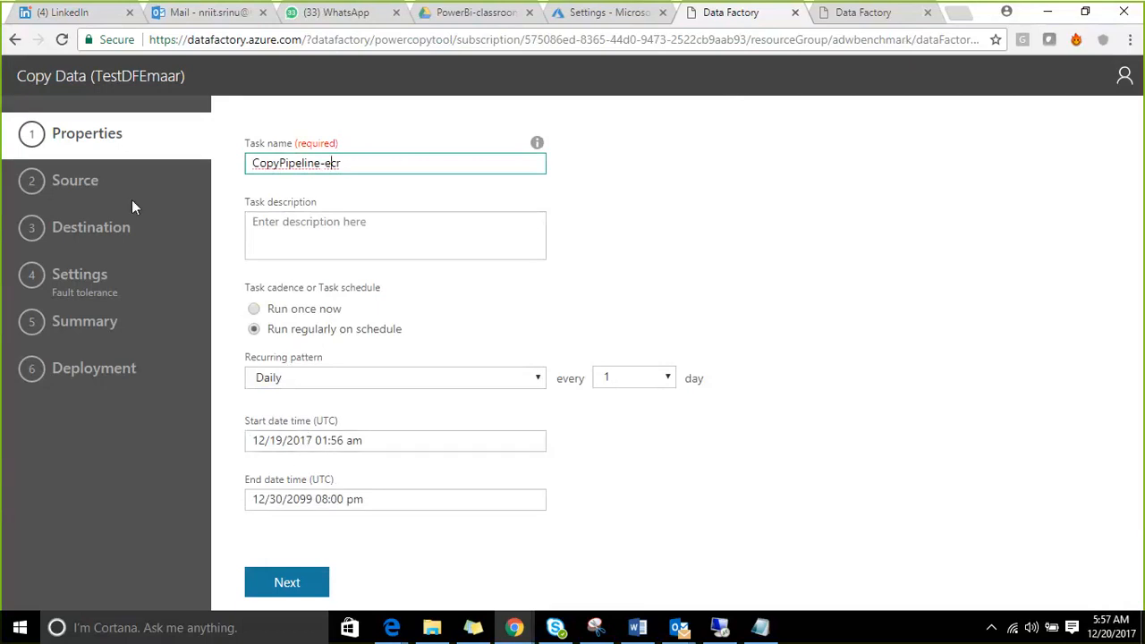
Step: Accept the CopyPipeline-ecr properties and browse the source data store connectors
click(287, 583)
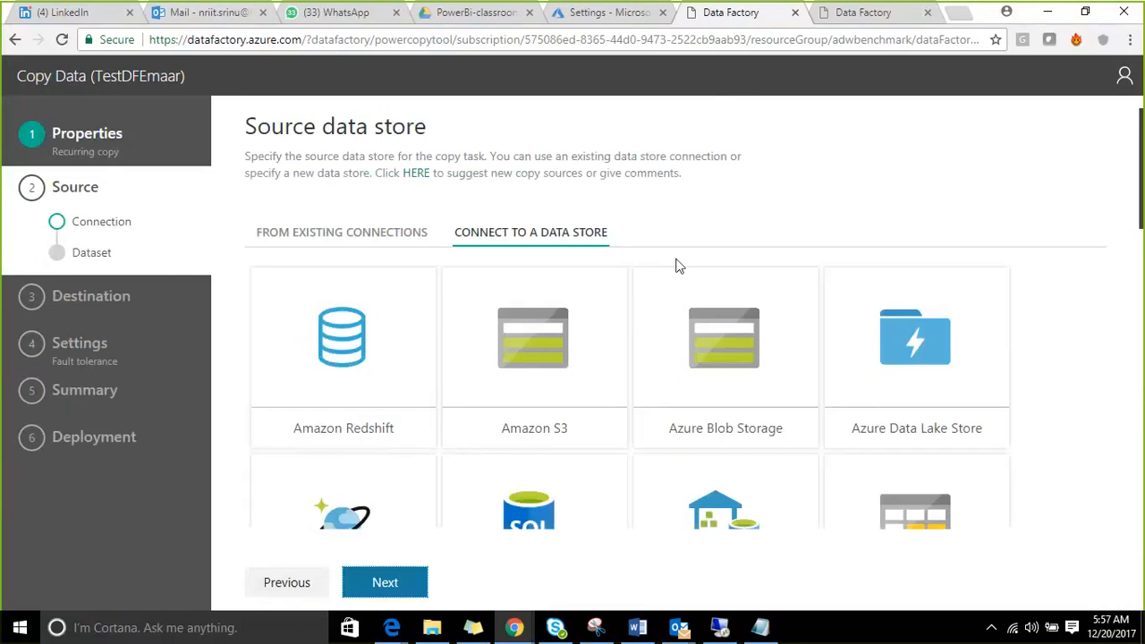
scroll(626, 340, down, 3)
scroll(583, 411, down, 8)
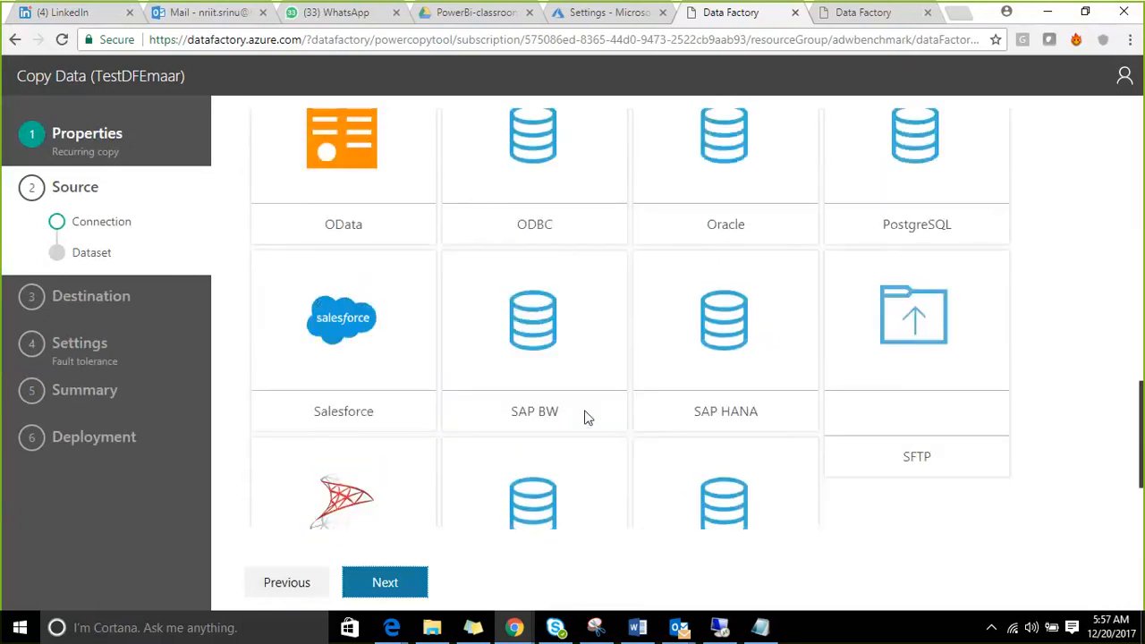
scroll(586, 417, down, 1)
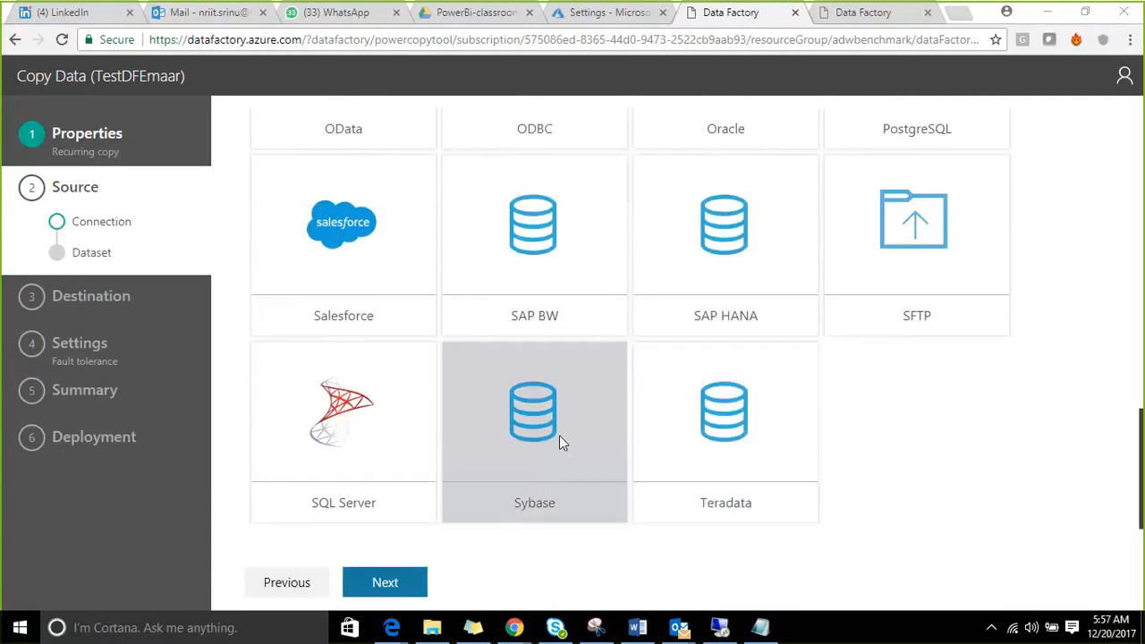
scroll(443, 443, up, 1)
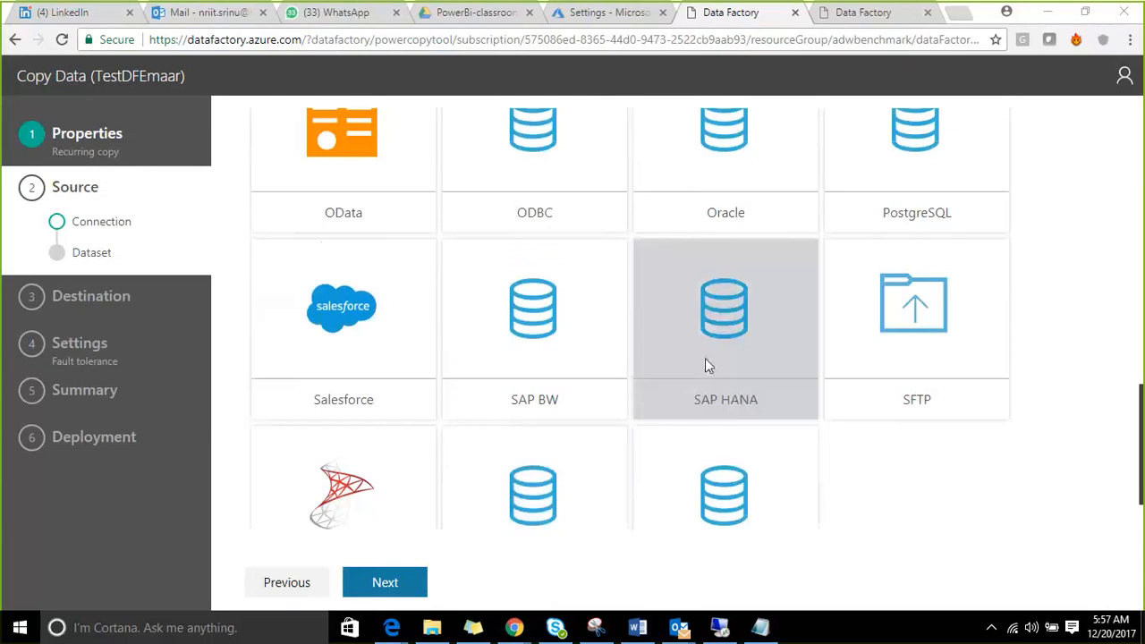
scroll(835, 366, up, 1)
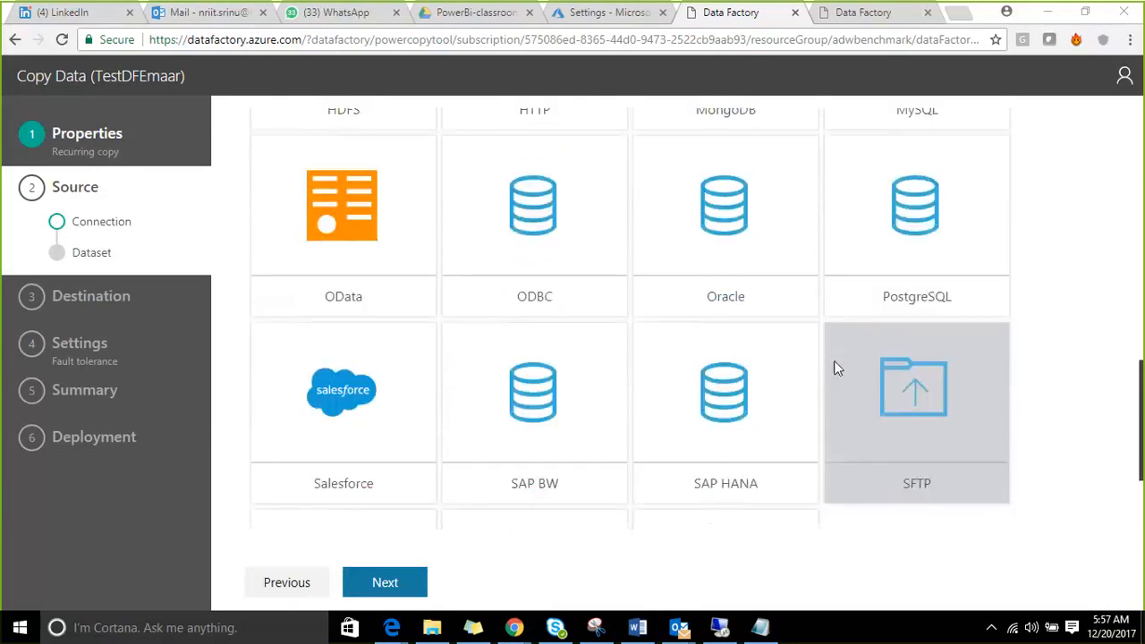
scroll(835, 367, up, 1)
scroll(665, 361, up, 2)
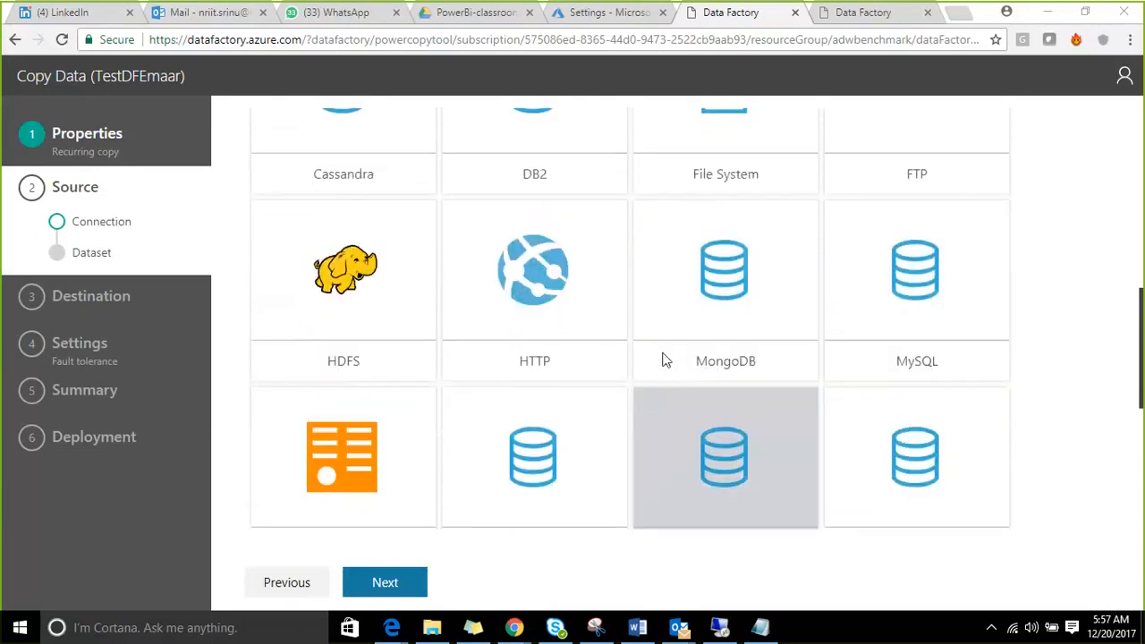
scroll(667, 331, up, 2)
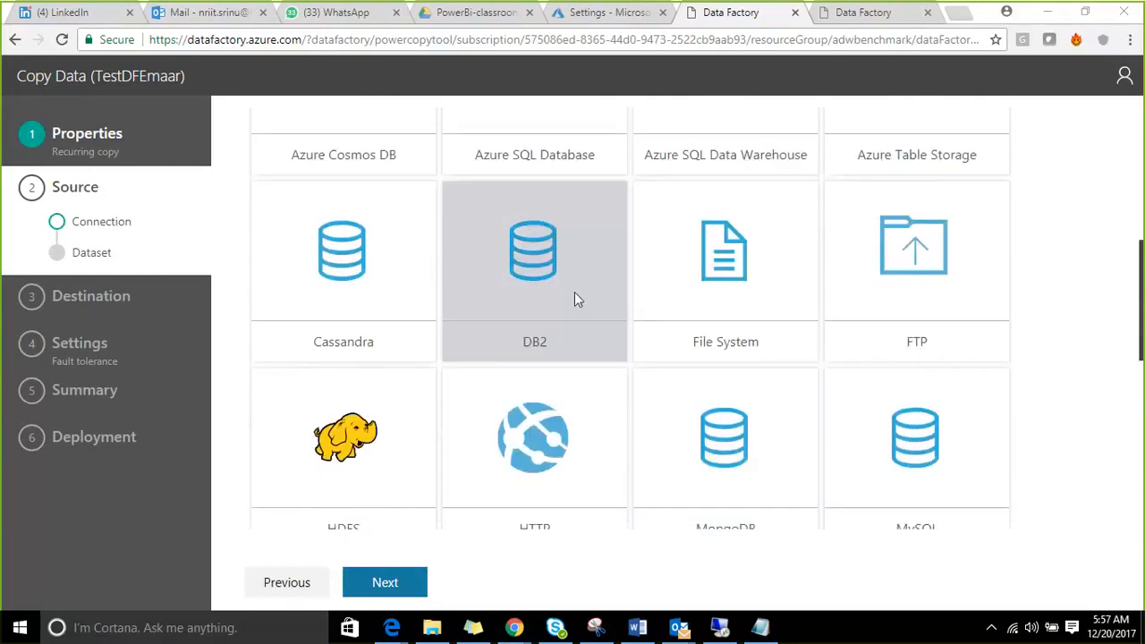
scroll(892, 329, up, 2)
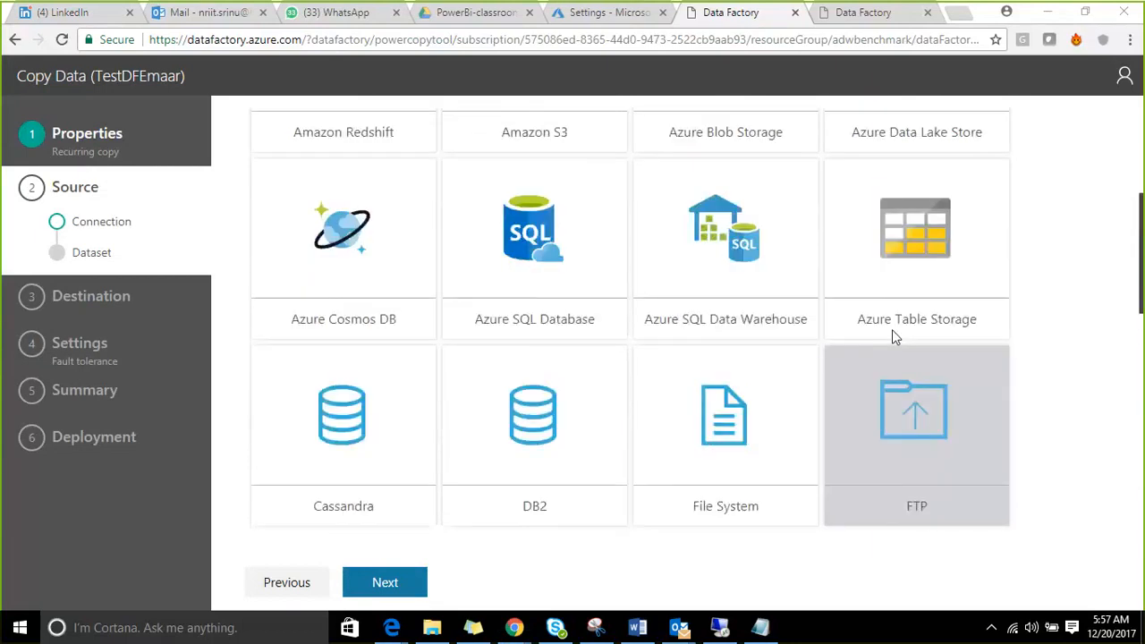
scroll(639, 331, up, 1)
scroll(635, 330, up, 3)
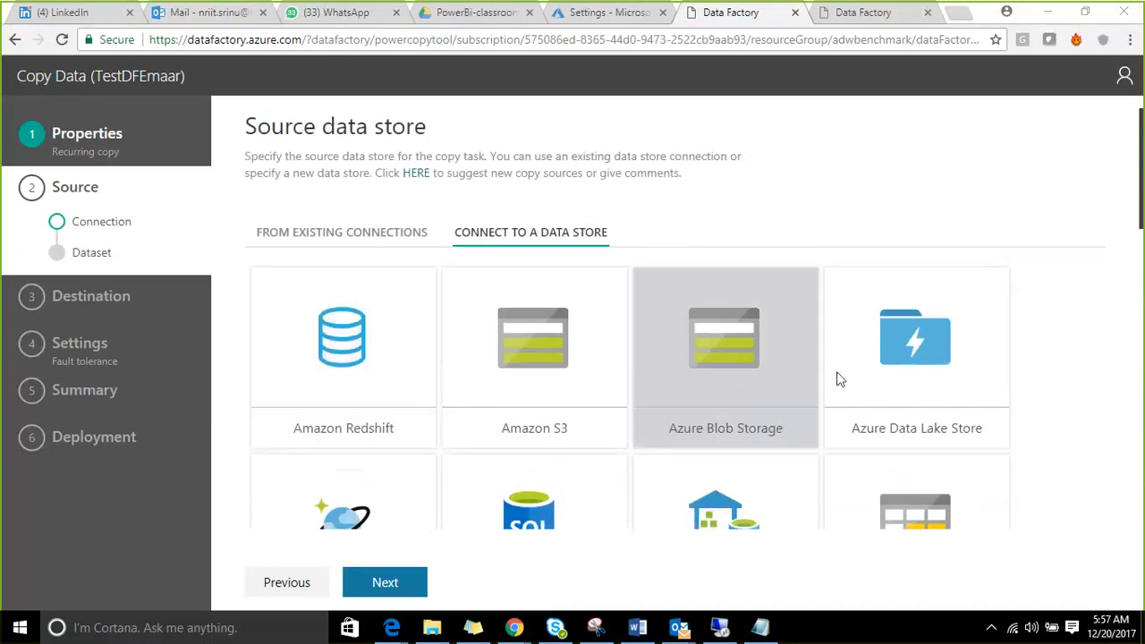
Step: Pick the Azure Data Lake Store tile from the source data stores and scroll toward Next
double_click(895, 355)
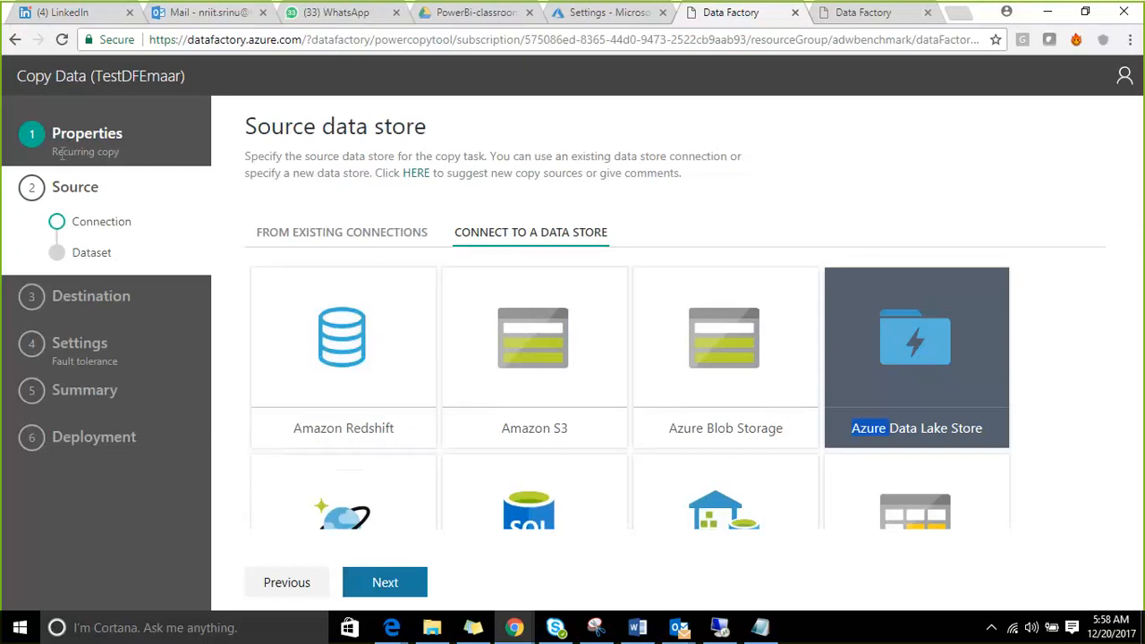
scroll(943, 297, down, 1)
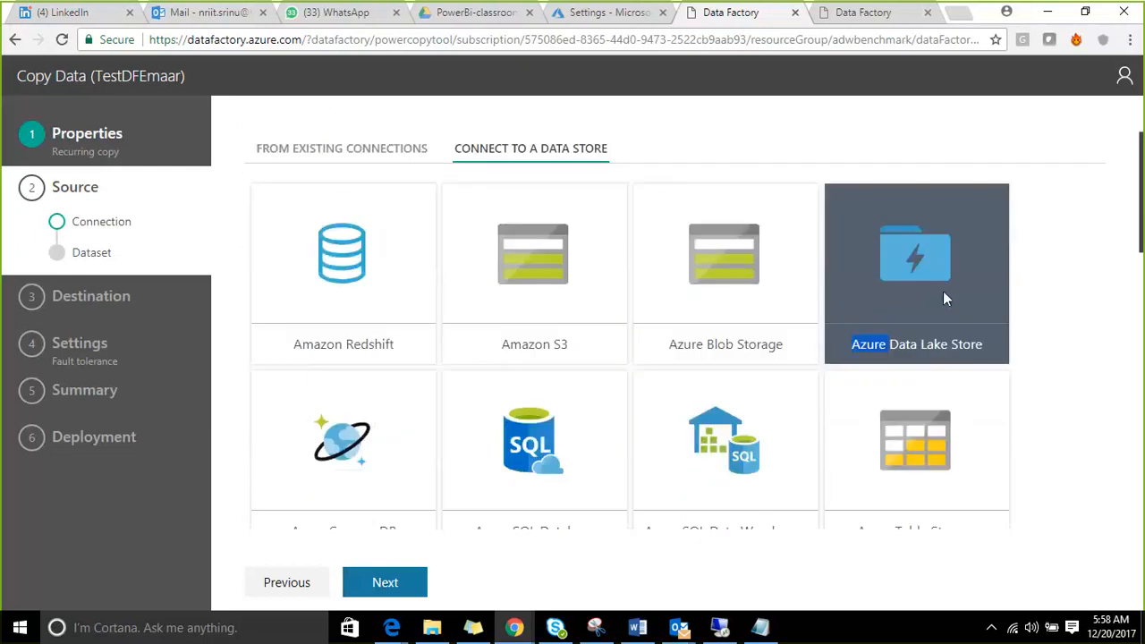
click(927, 246)
scroll(925, 247, down, 5)
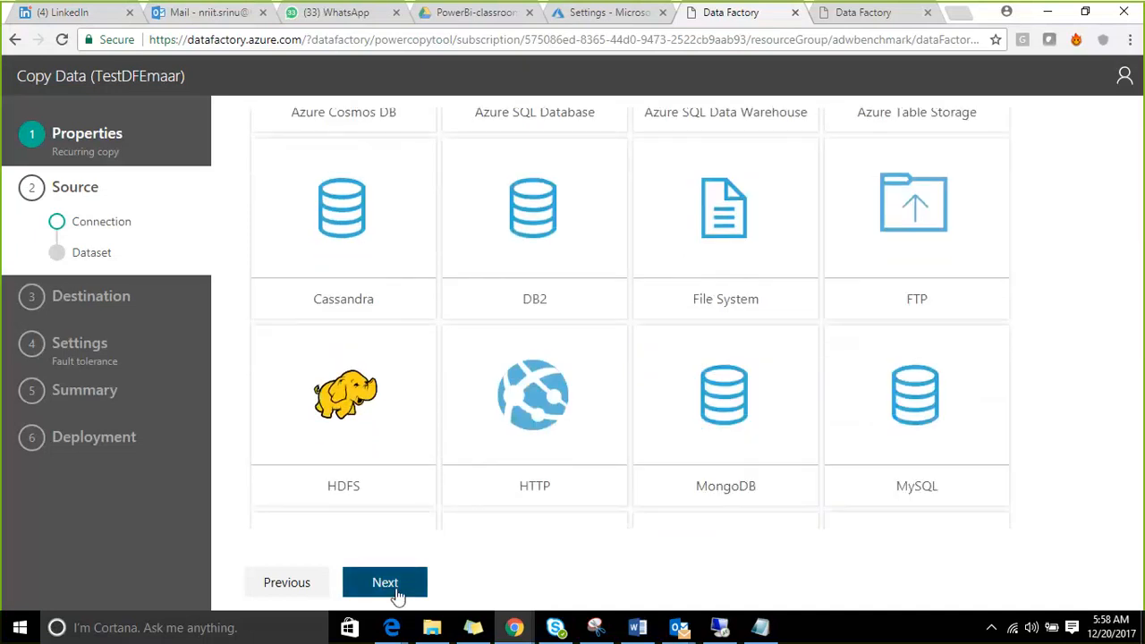
Step: Select the Data Lake account from Azure subscriptions, choosing the Emaar B2C AD subscription
click(398, 595)
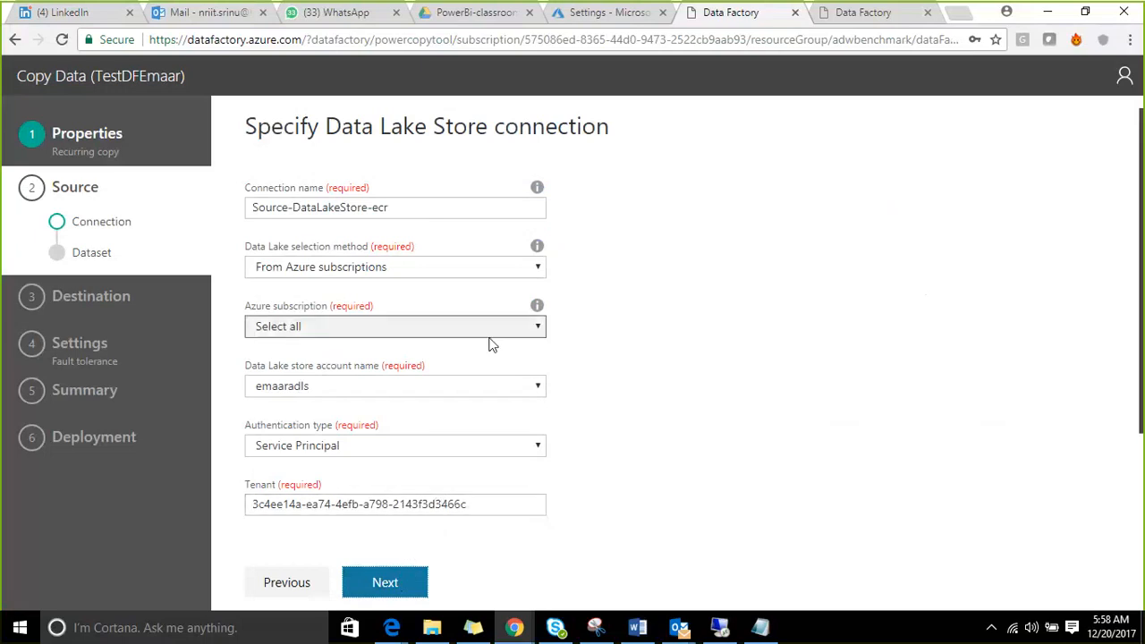
click(511, 267)
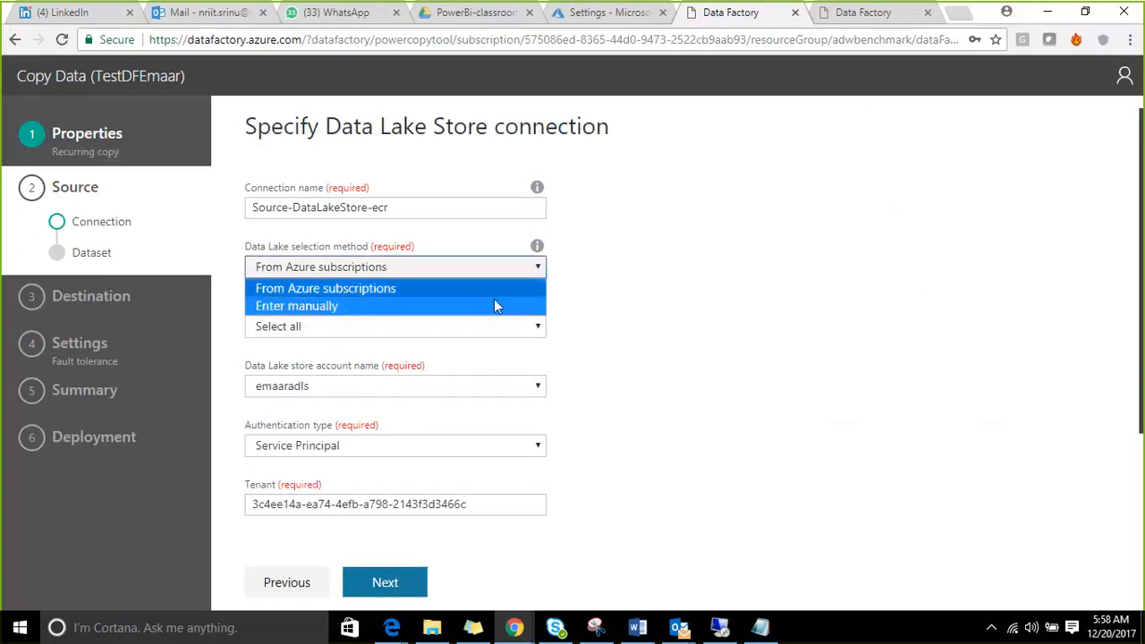
click(494, 305)
click(507, 268)
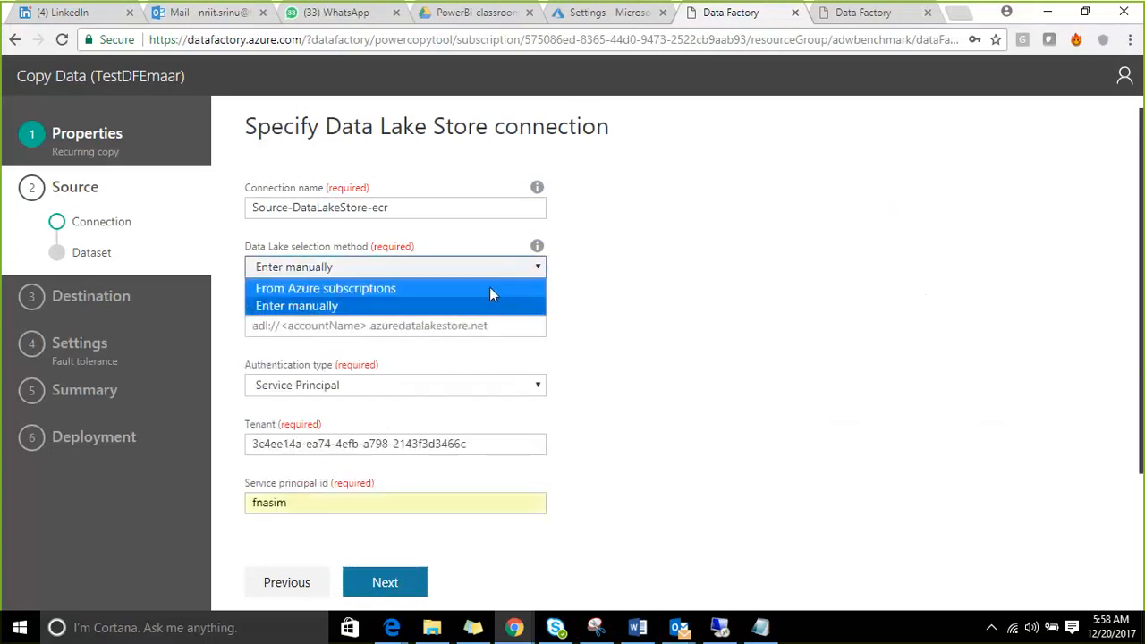
click(493, 289)
click(512, 326)
click(437, 366)
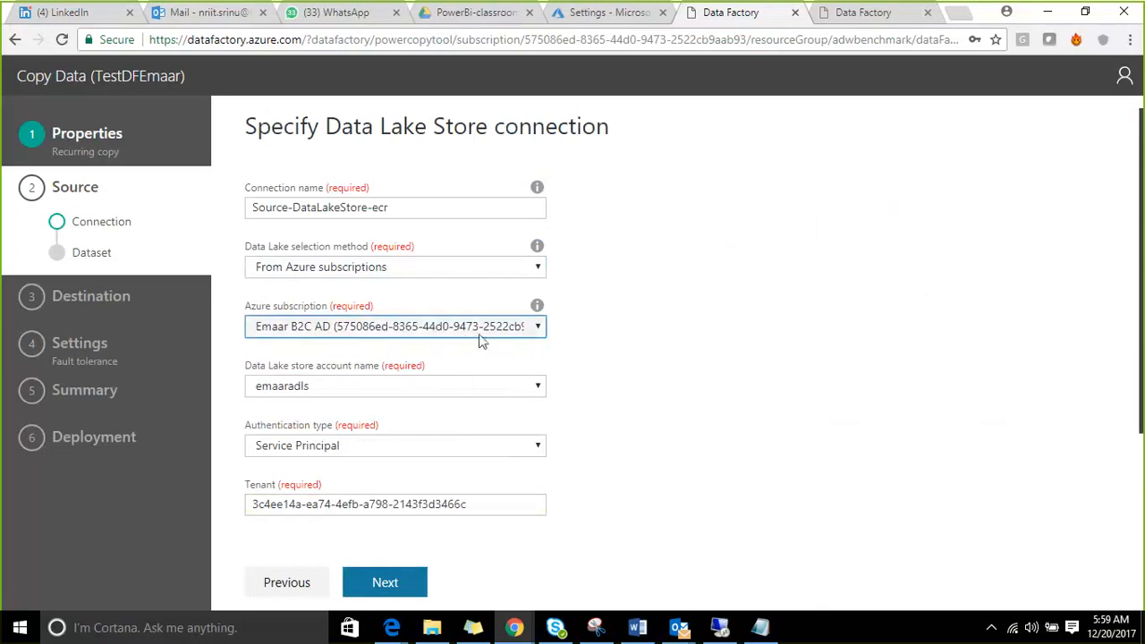
Step: Choose the testdb Data Lake Store account with OAuth authentication and submit the connection
click(421, 391)
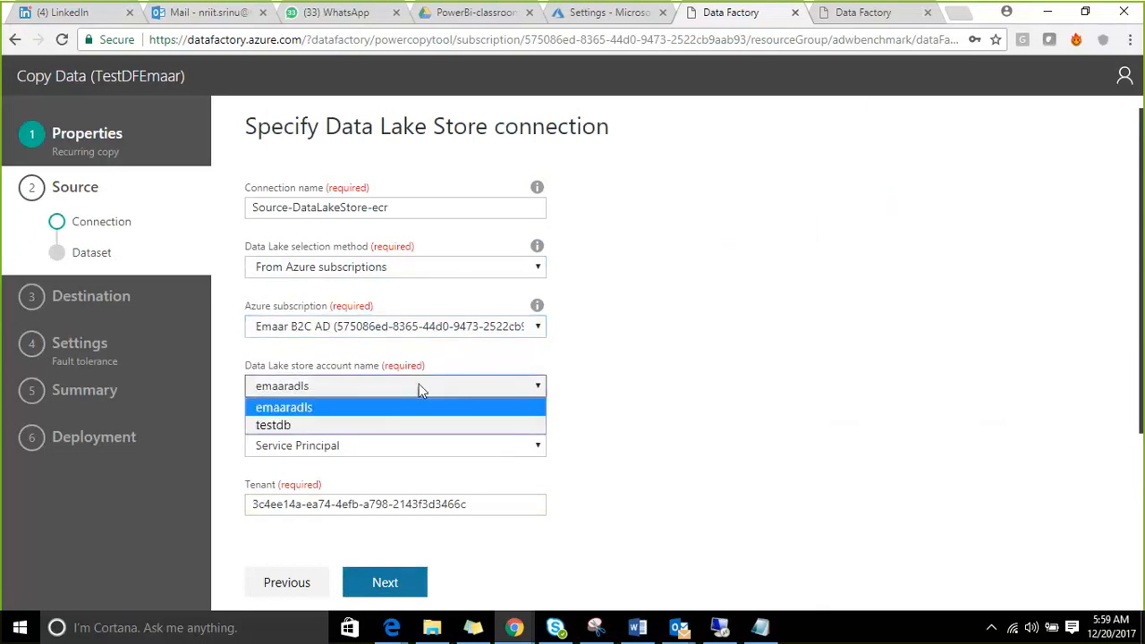
click(403, 427)
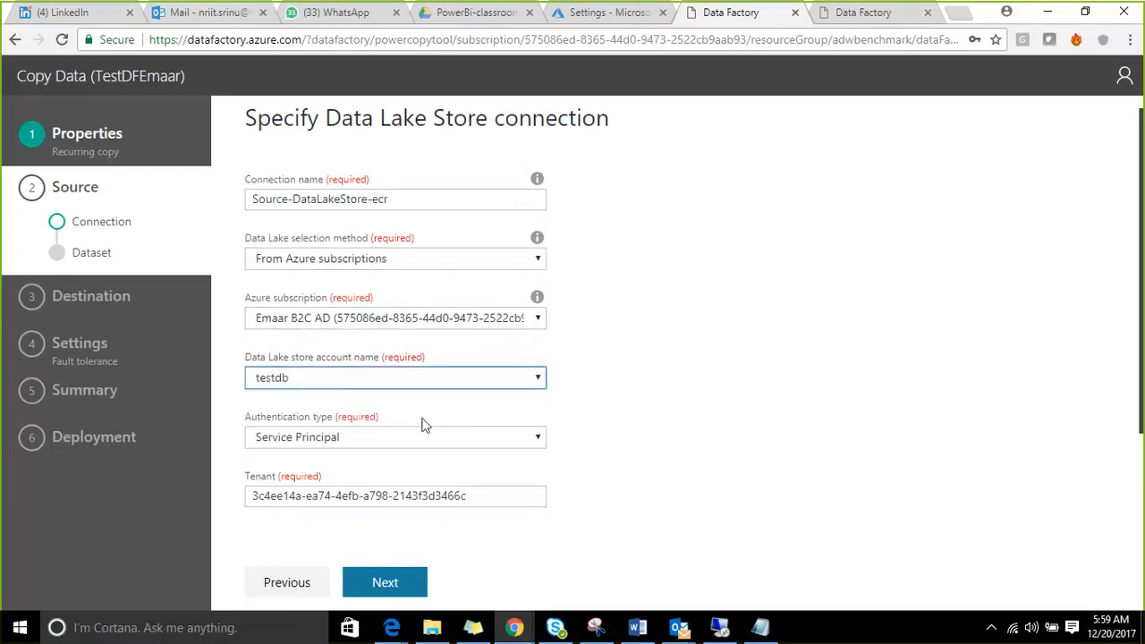
scroll(455, 320, down, 2)
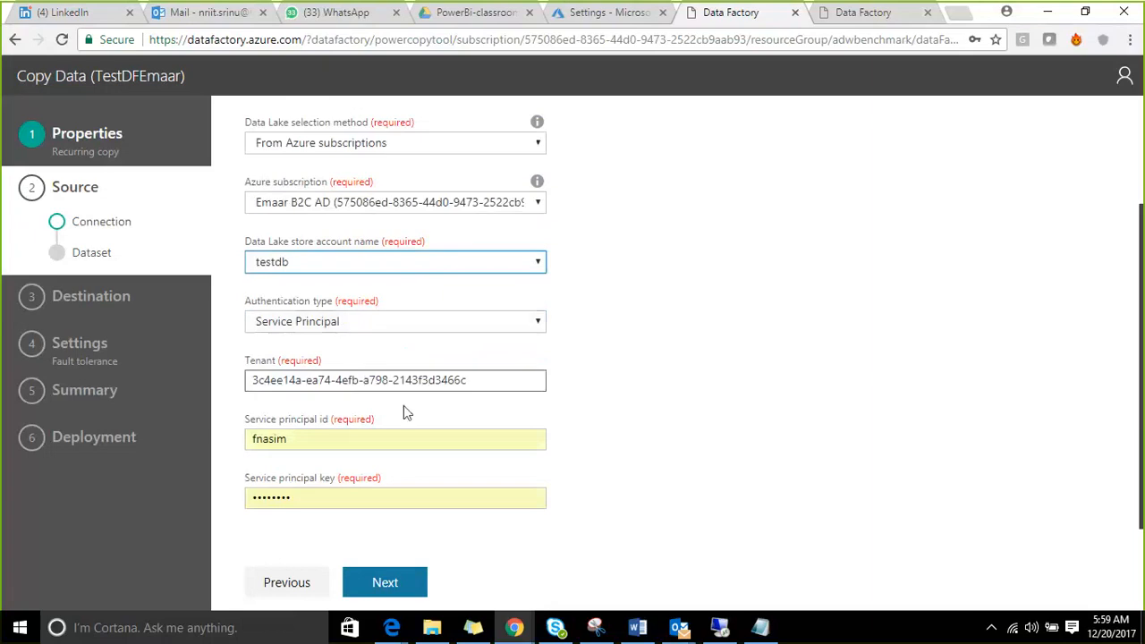
click(370, 320)
click(346, 357)
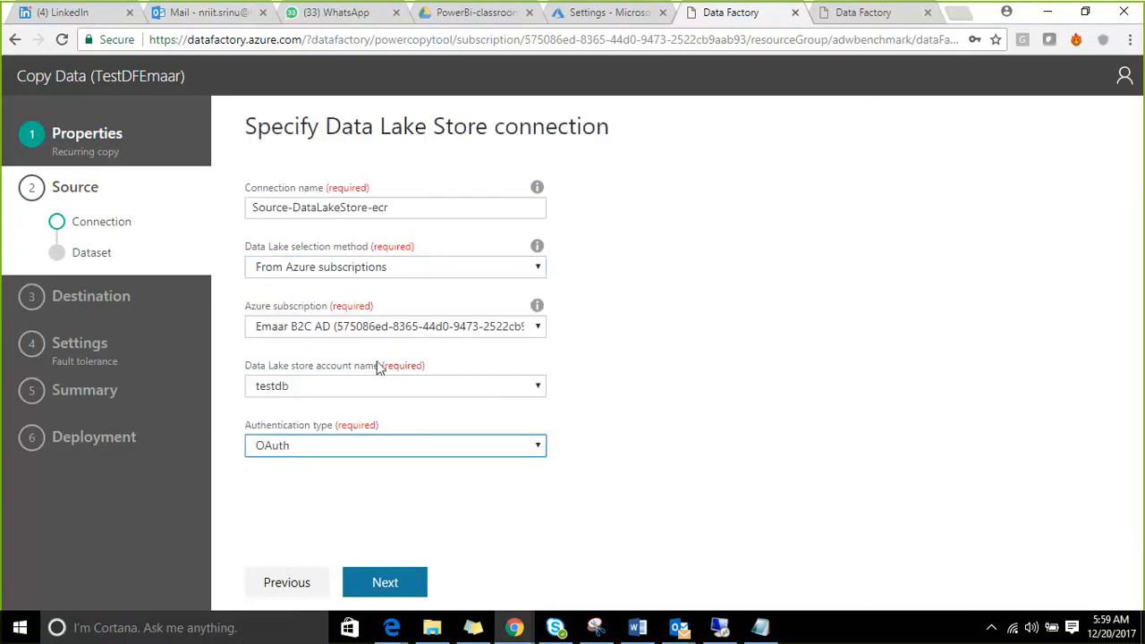
click(376, 590)
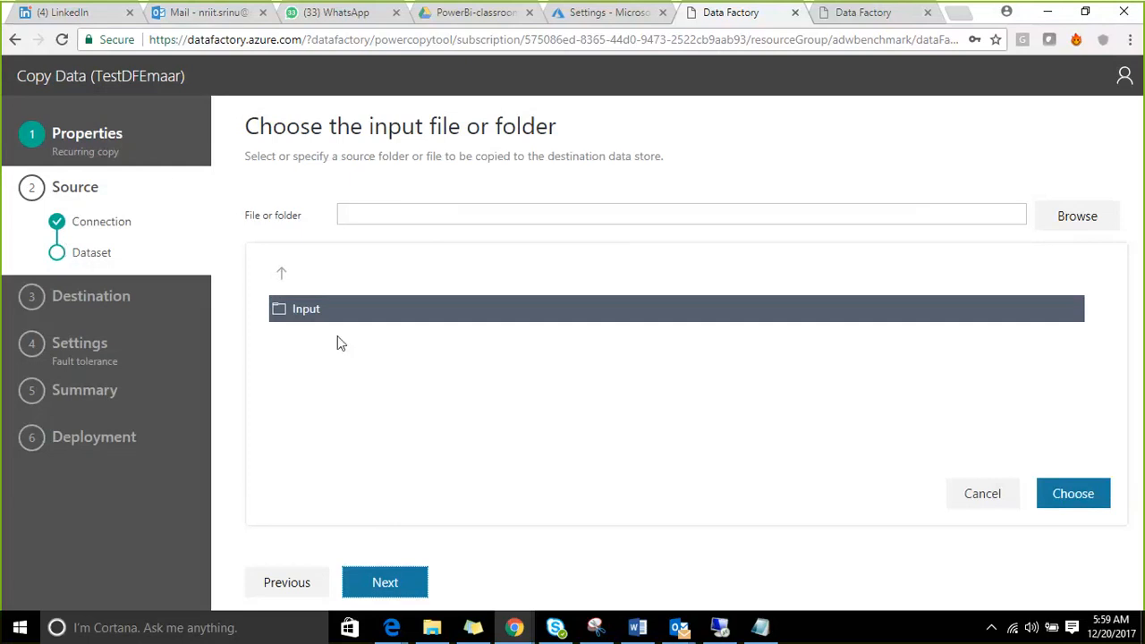
Step: Select data.csv inside the Input folder as the source file and continue to file format
double_click(340, 311)
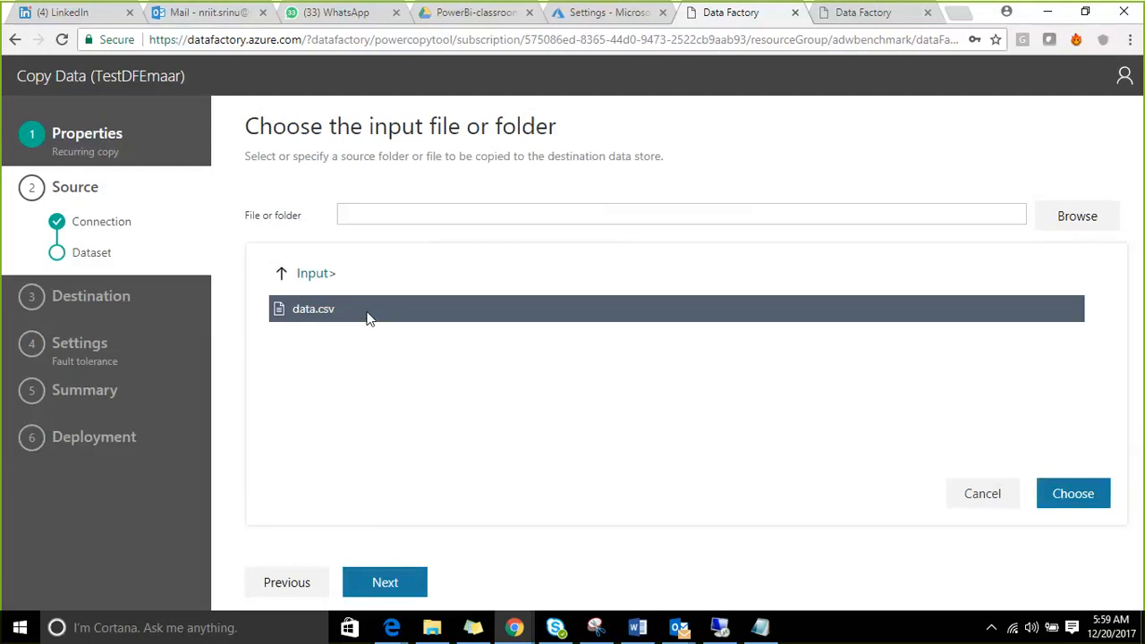
double_click(369, 319)
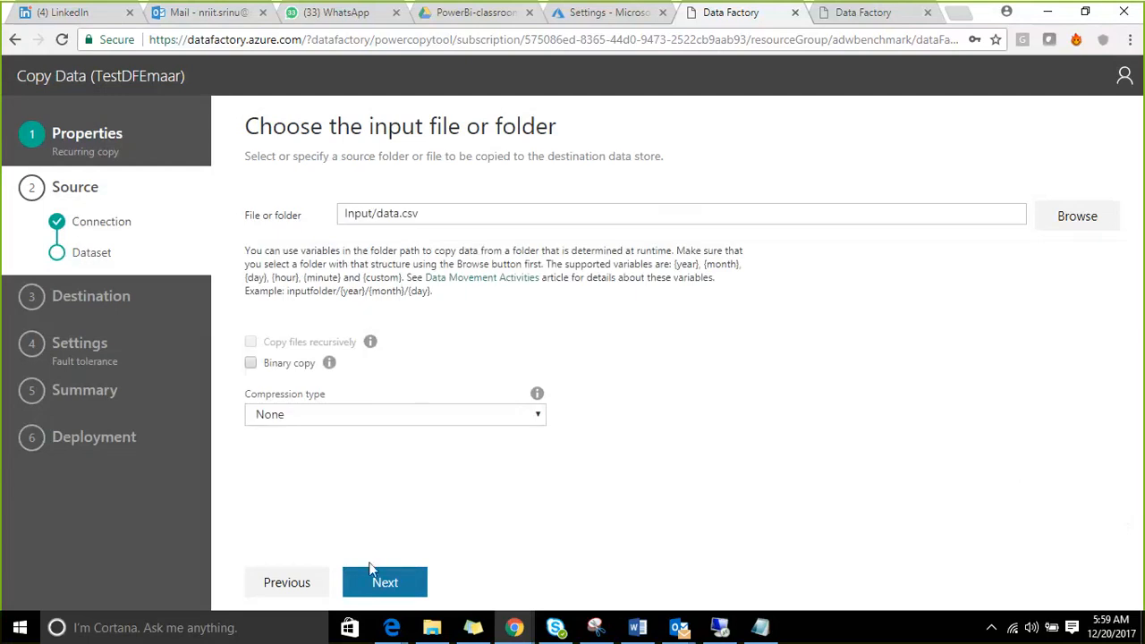
click(383, 591)
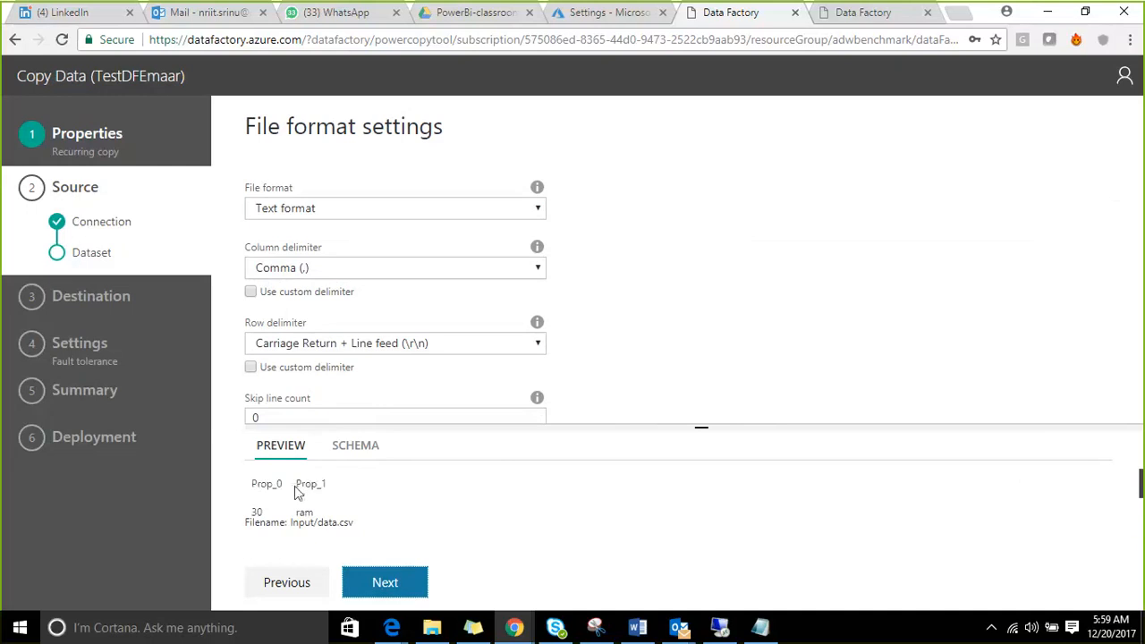
Step: Review the data.csv preview (Prop_0, Prop_1) and keep Comma as the column delimiter
scroll(294, 486, down, 1)
scroll(680, 280, down, 1)
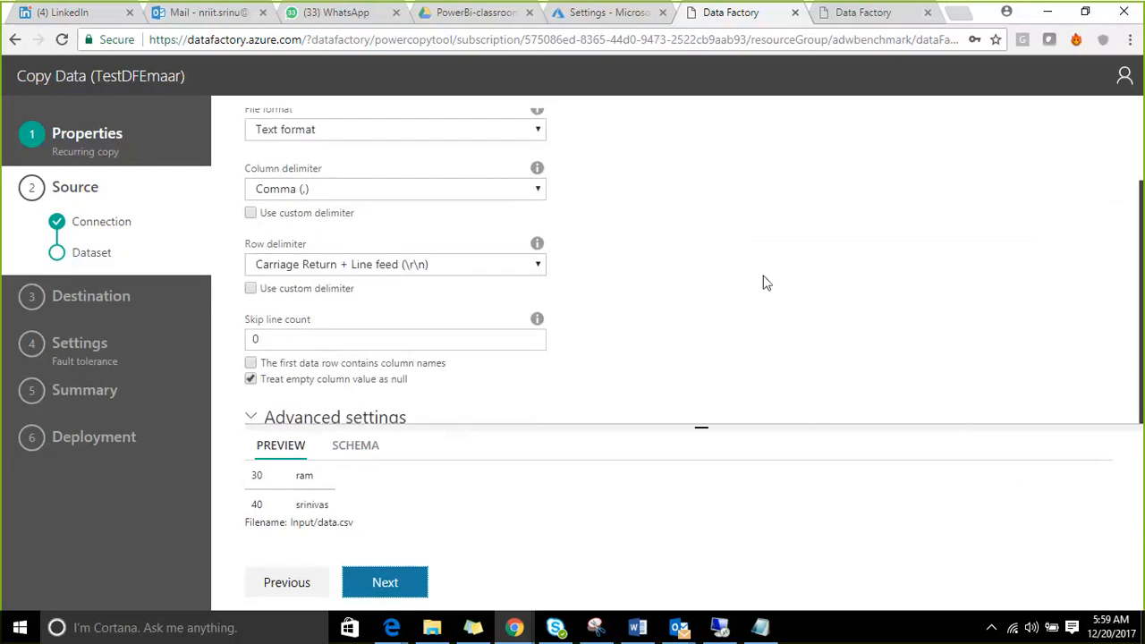
scroll(537, 268, up, 1)
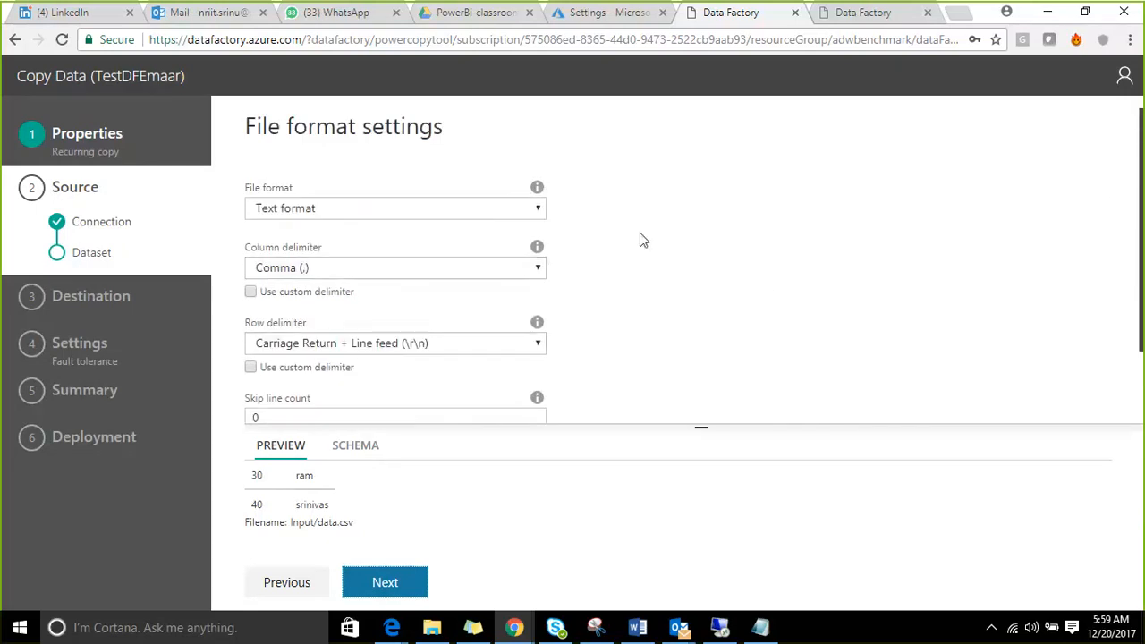
scroll(641, 232, down, 2)
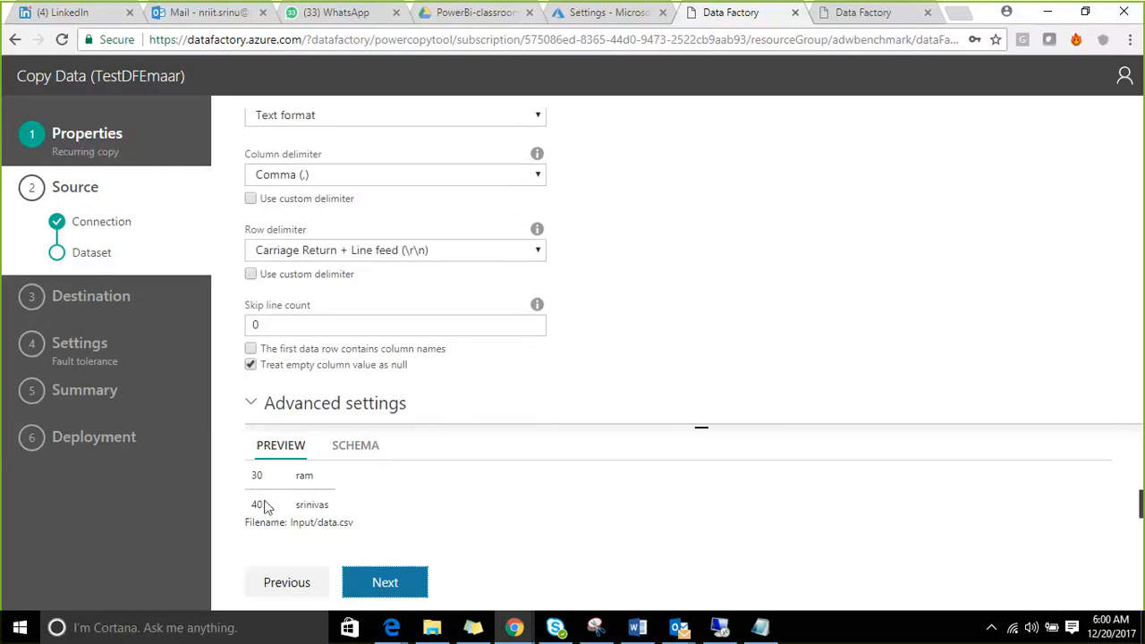
click(454, 177)
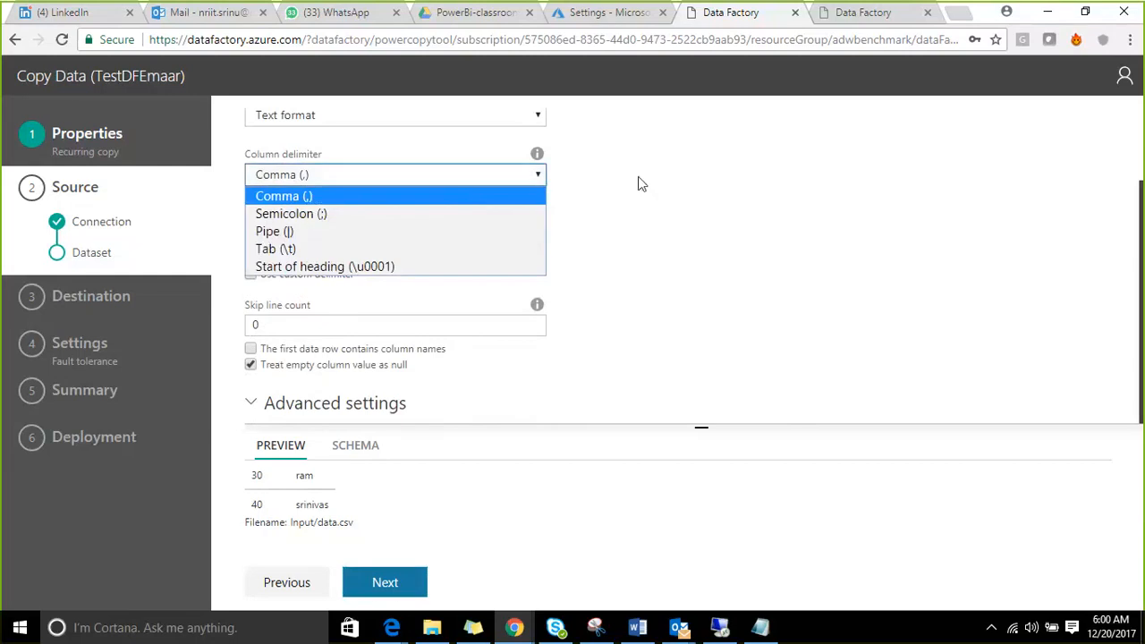
click(694, 177)
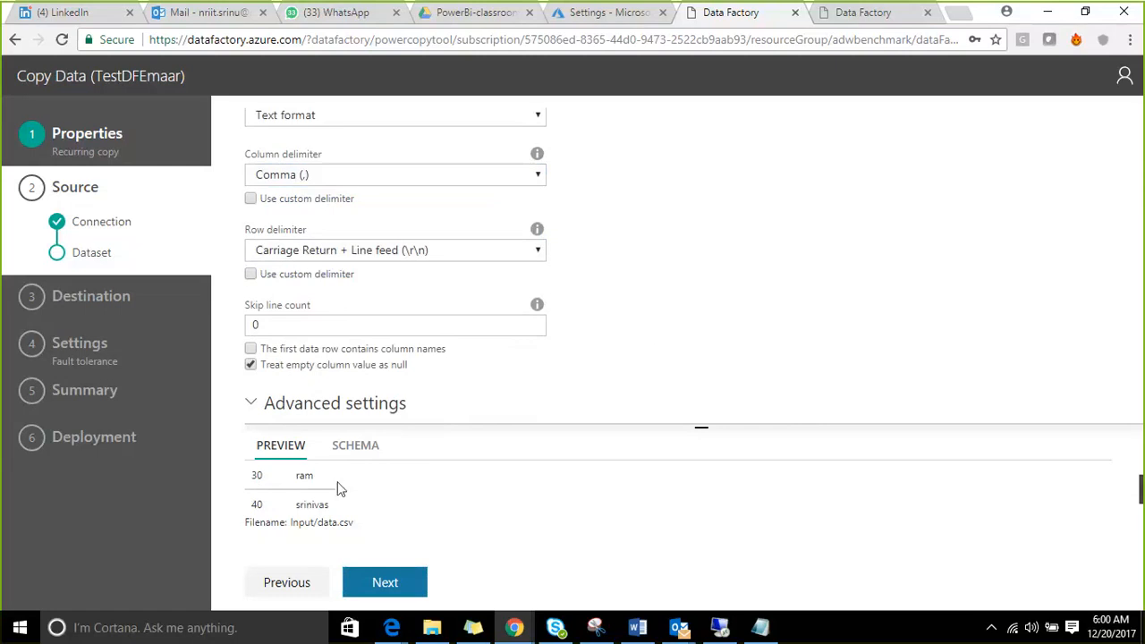
scroll(340, 485, up, 2)
drag(254, 484, 356, 495)
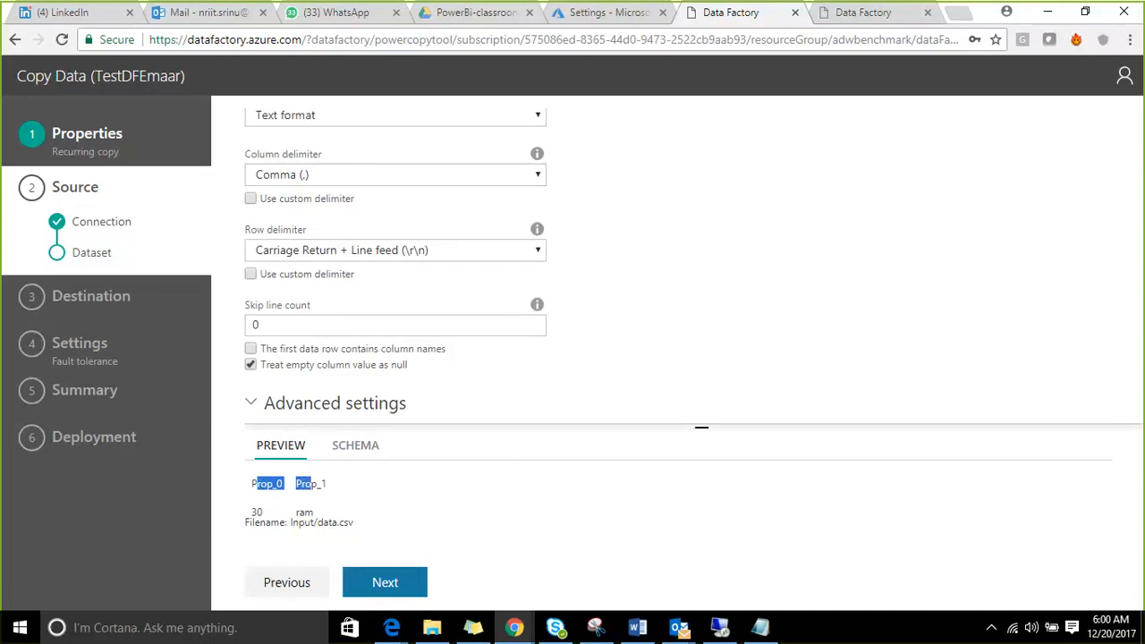
click(351, 586)
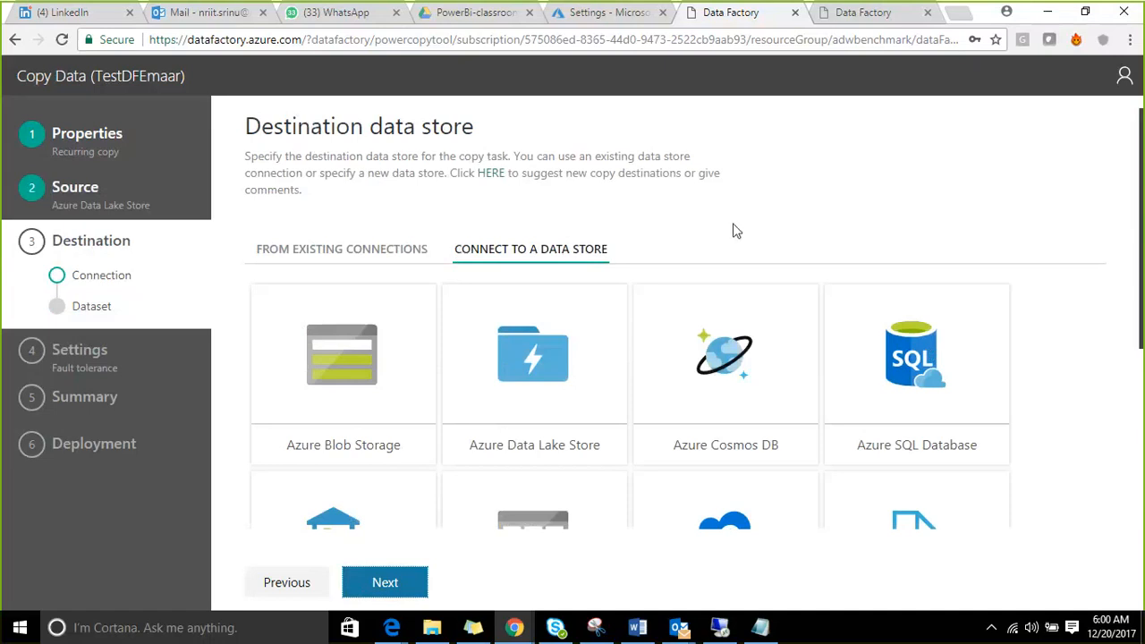
Step: Scroll through the destination data store tiles and select Azure SQL Data Warehouse
scroll(731, 227, down, 3)
scroll(799, 295, up, 3)
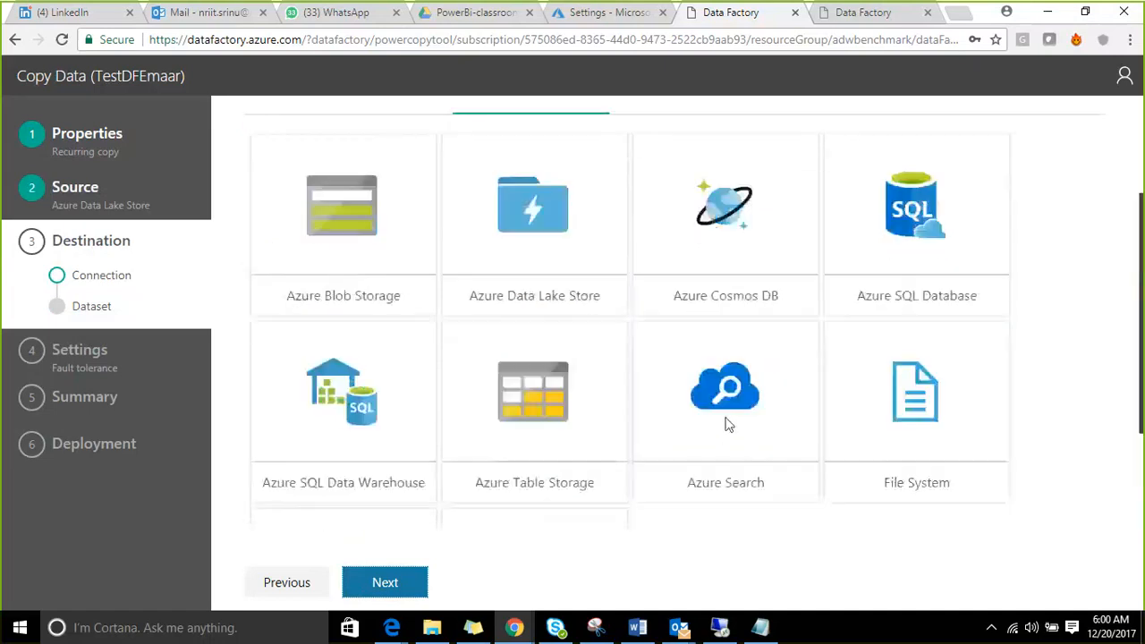
scroll(811, 274, down, 3)
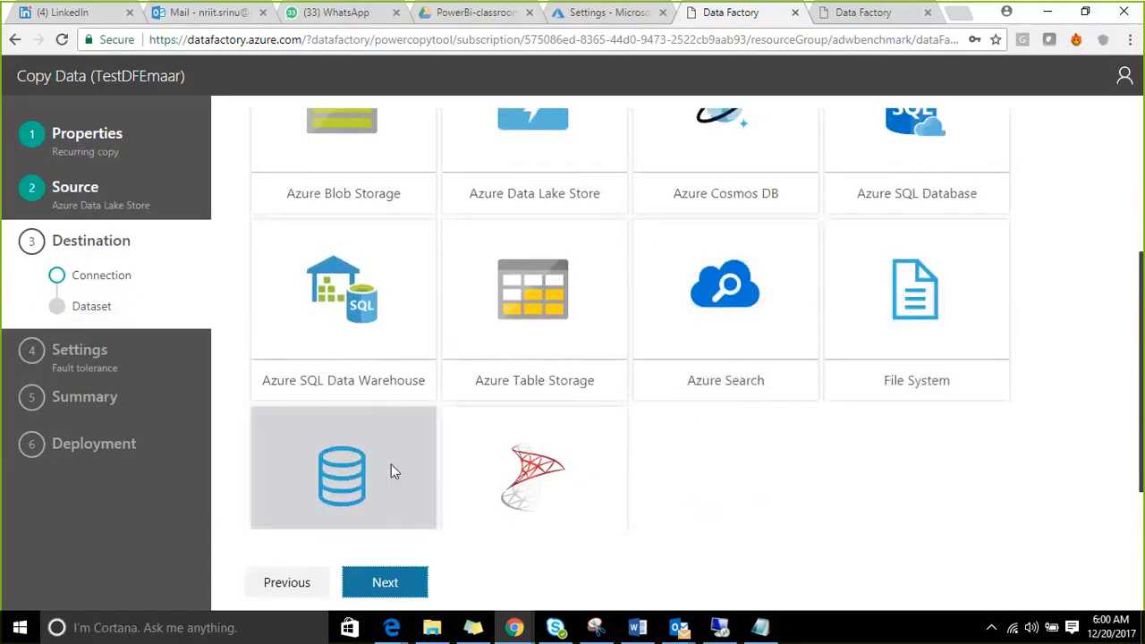
scroll(403, 451, down, 1)
scroll(369, 242, up, 2)
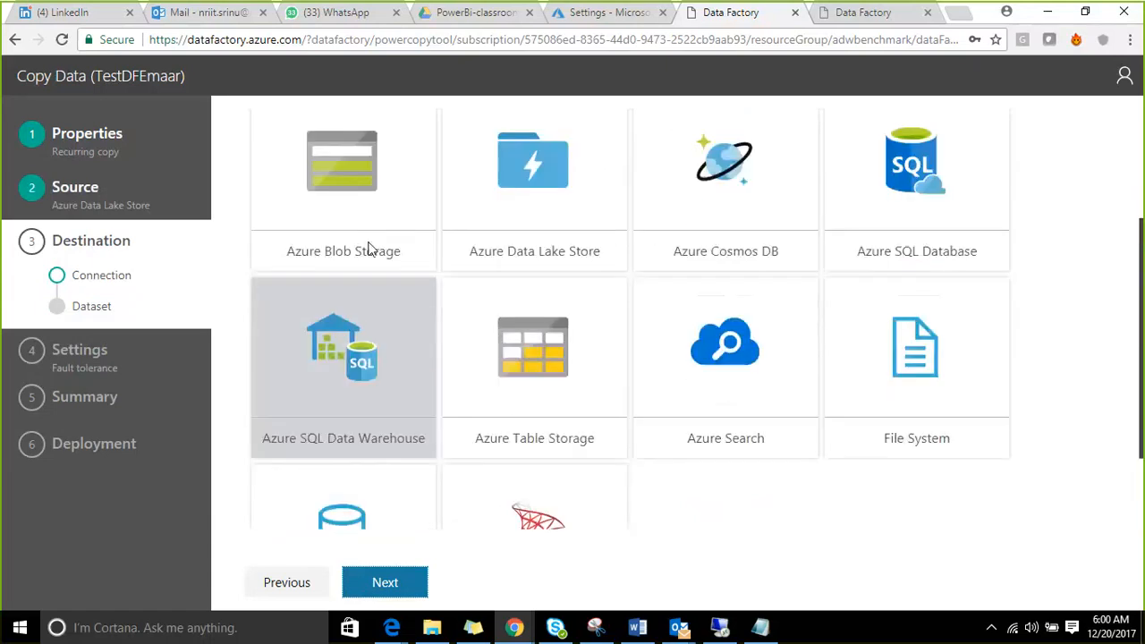
click(340, 407)
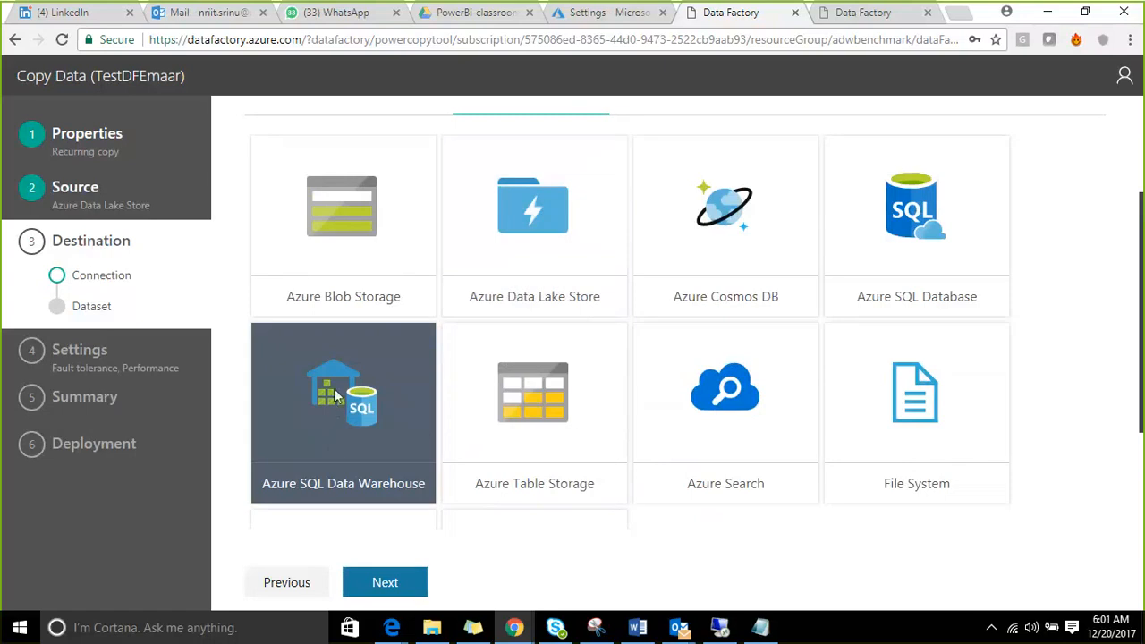
Step: Connect Destination-SQLDW-ecr to ADW_SampleDb on emrazbmsrvd under the Emaar B2C AD subscription
click(385, 586)
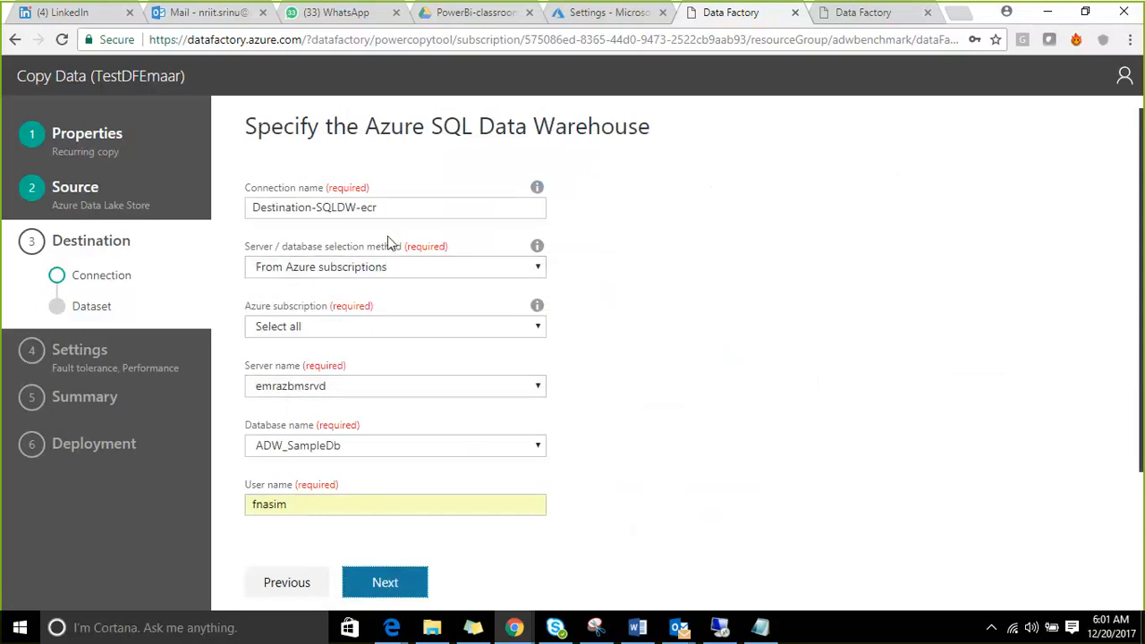
click(452, 327)
click(421, 363)
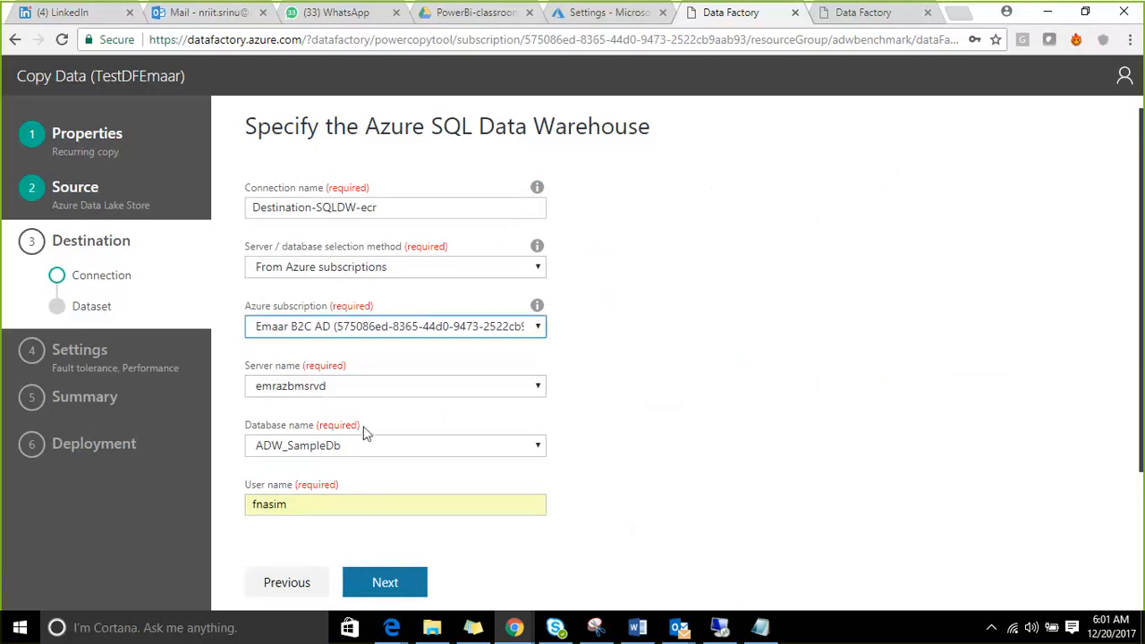
click(410, 447)
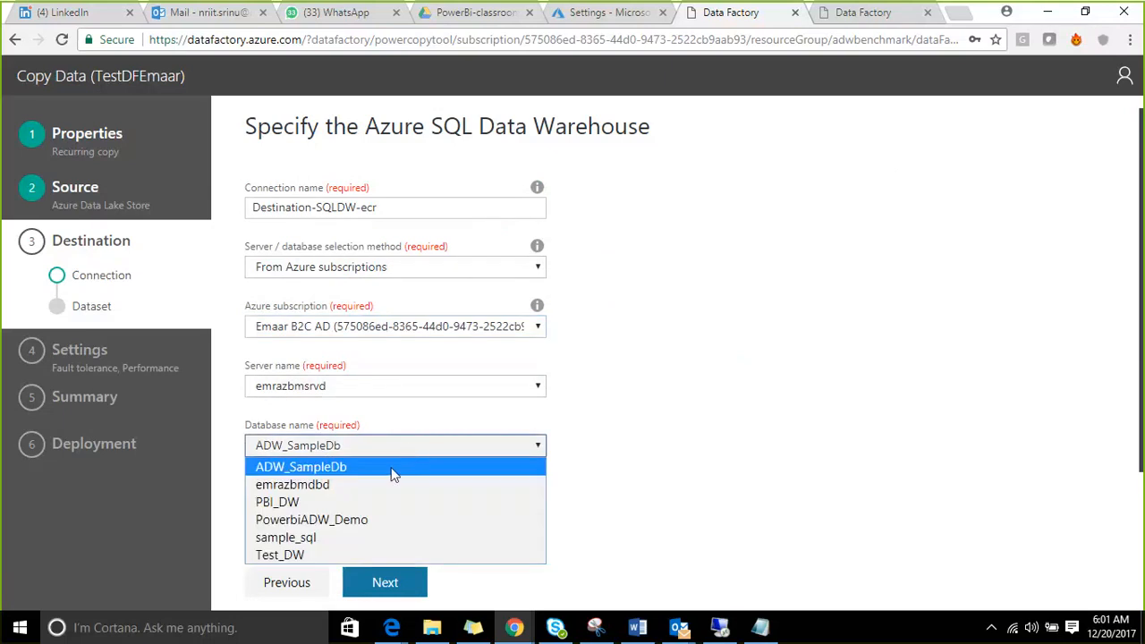
click(391, 471)
scroll(624, 349, down, 1)
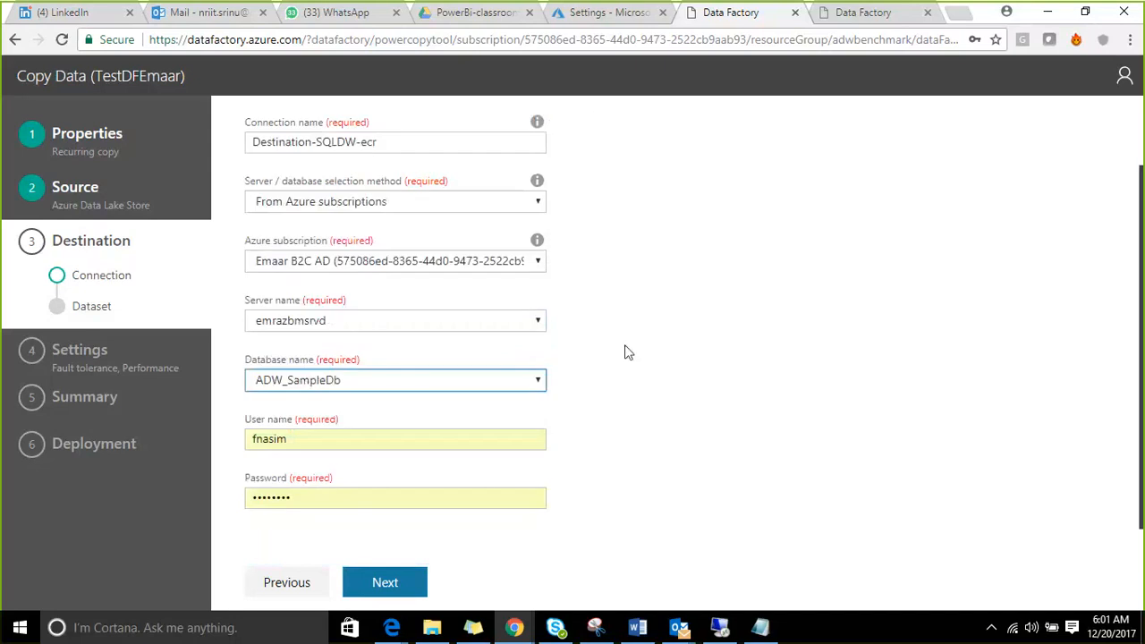
click(379, 581)
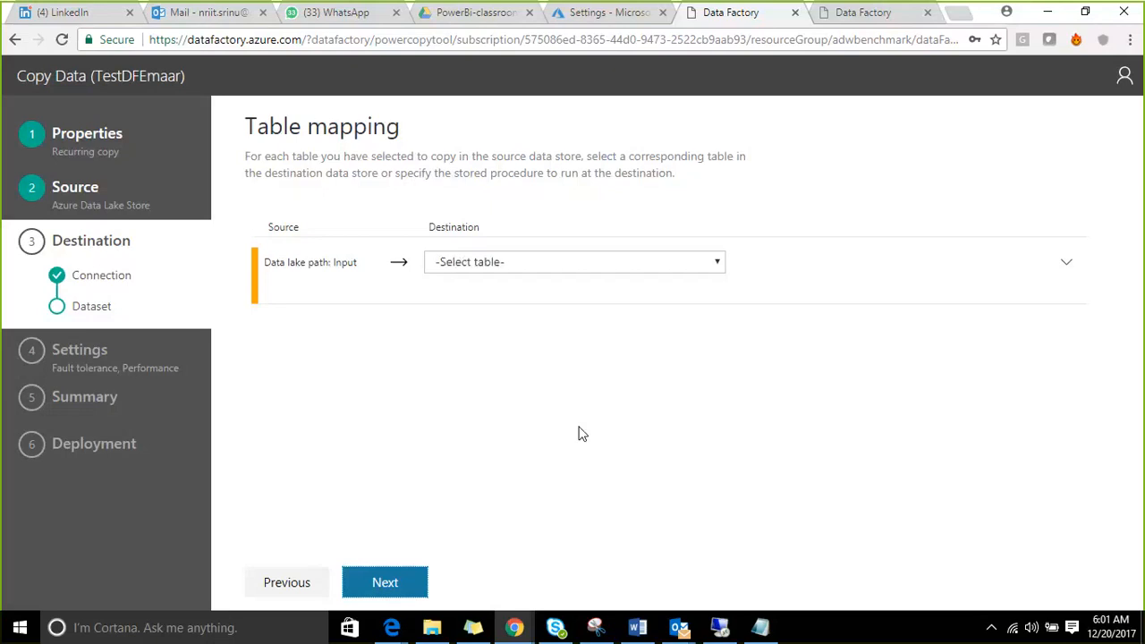
Step: Return from table mapping and switch the destination database from ADW_SampleDb to PowerbiADW_Demo
click(626, 262)
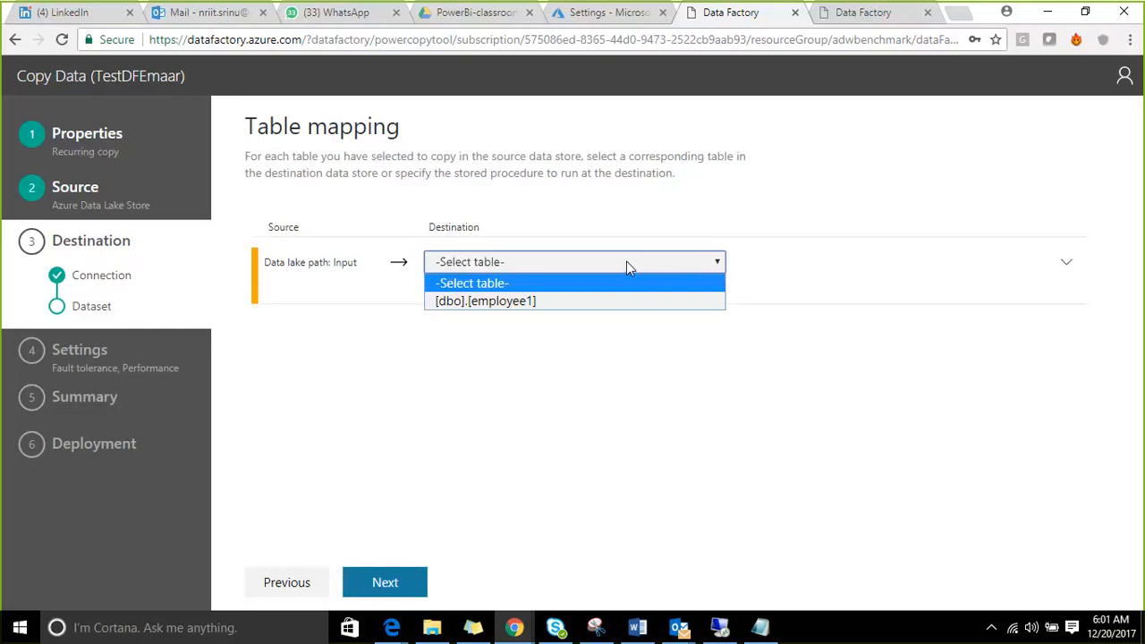
click(286, 586)
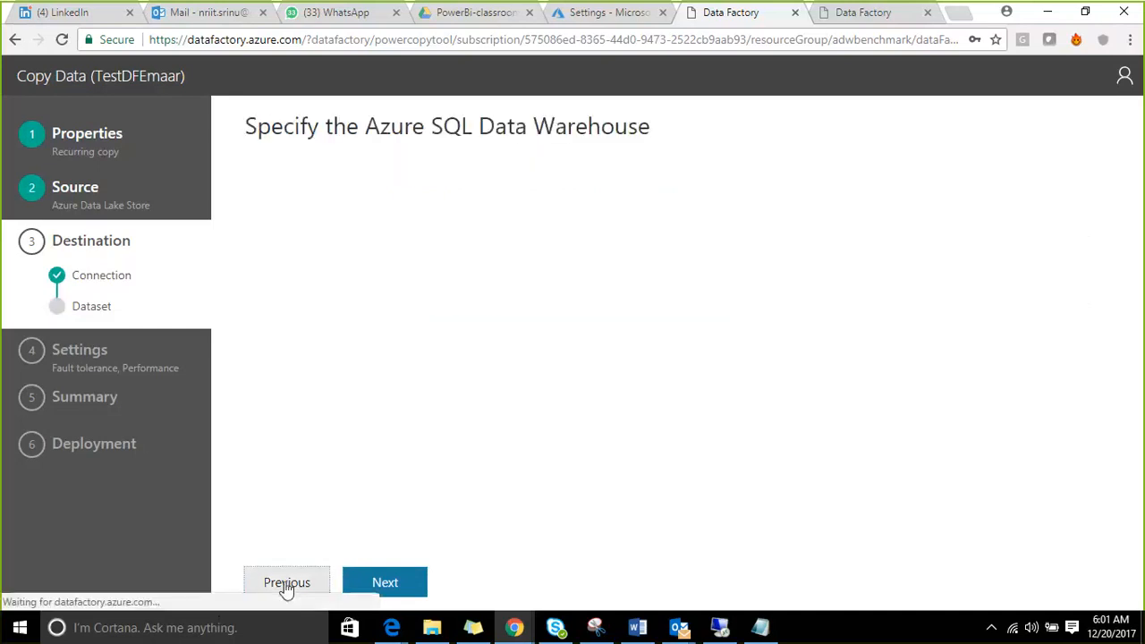
click(496, 442)
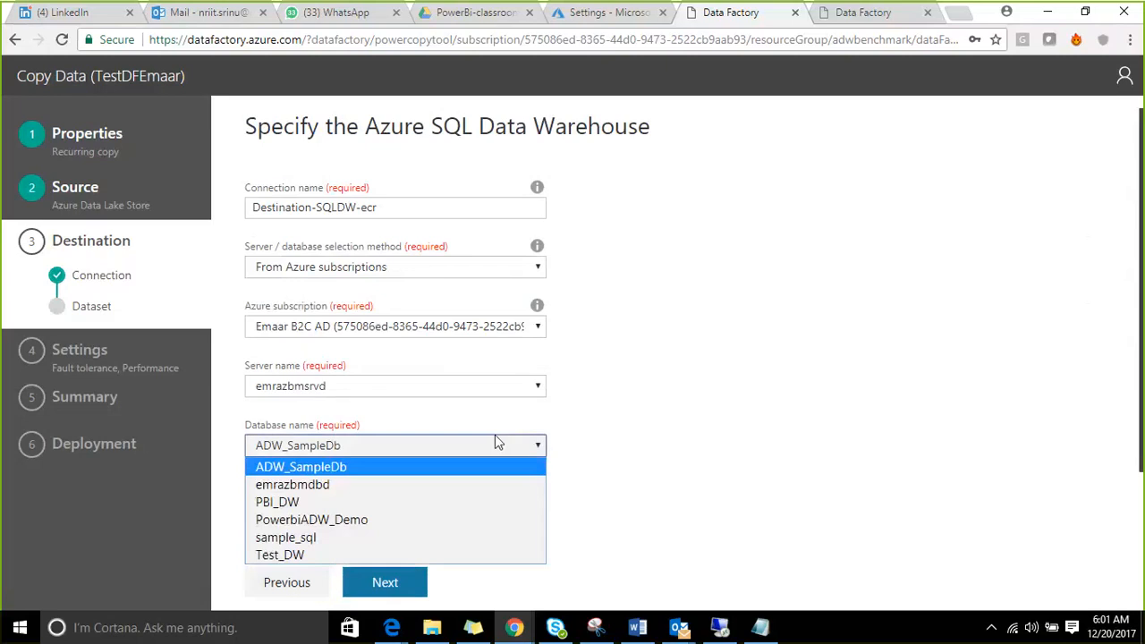
click(396, 521)
scroll(543, 386, down, 1)
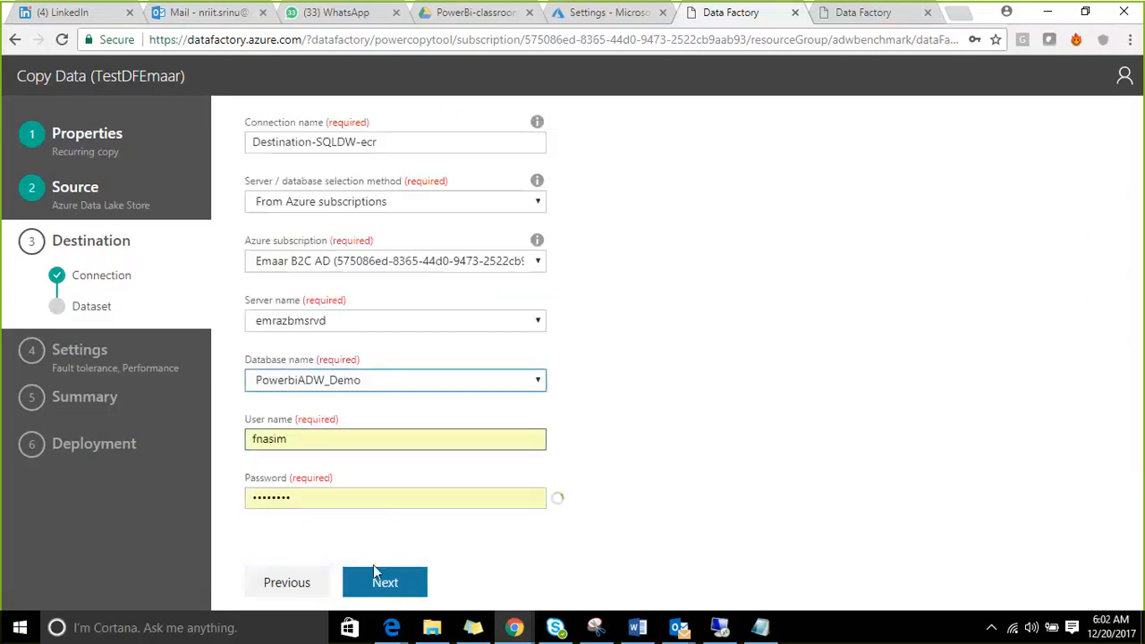
click(383, 583)
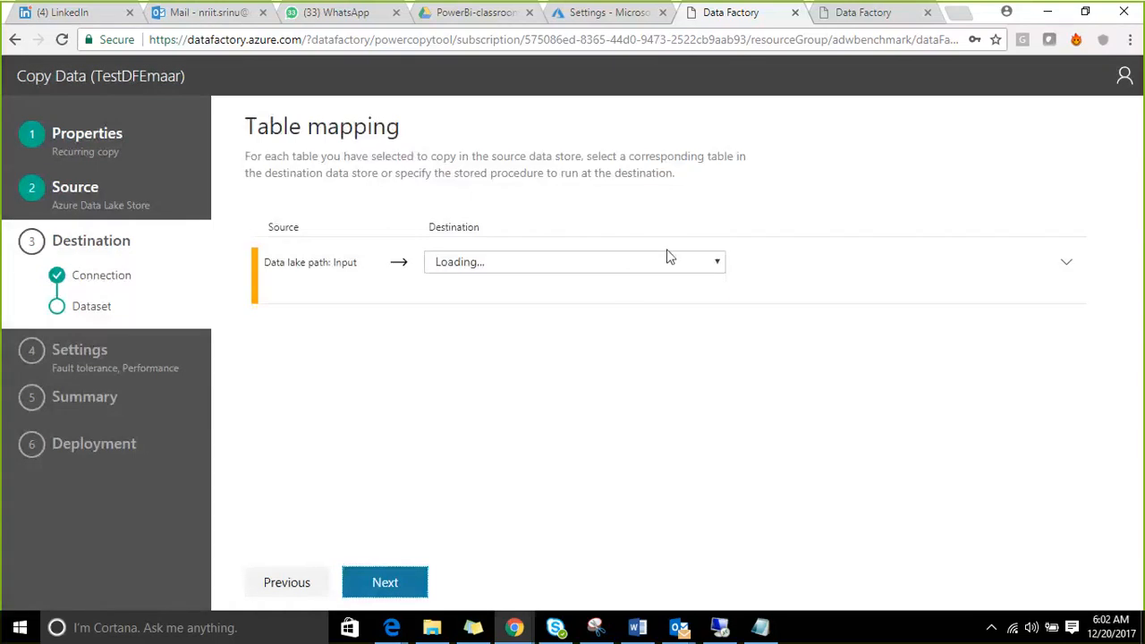
Step: Set [dbo].[emp] as the destination table for Data lake path Input
click(658, 260)
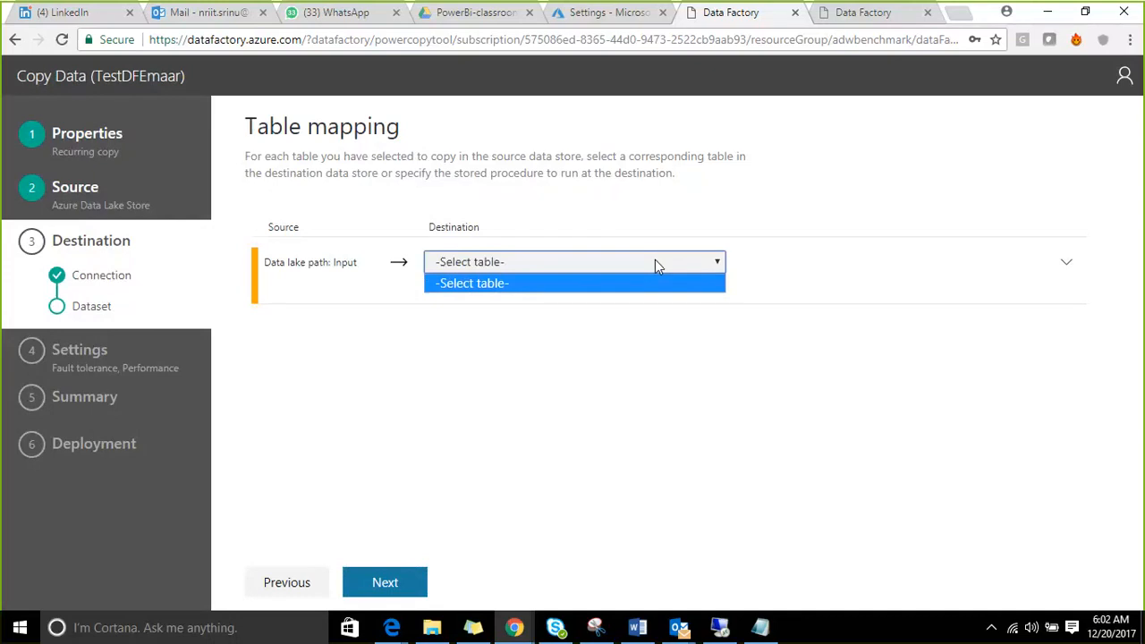
click(678, 267)
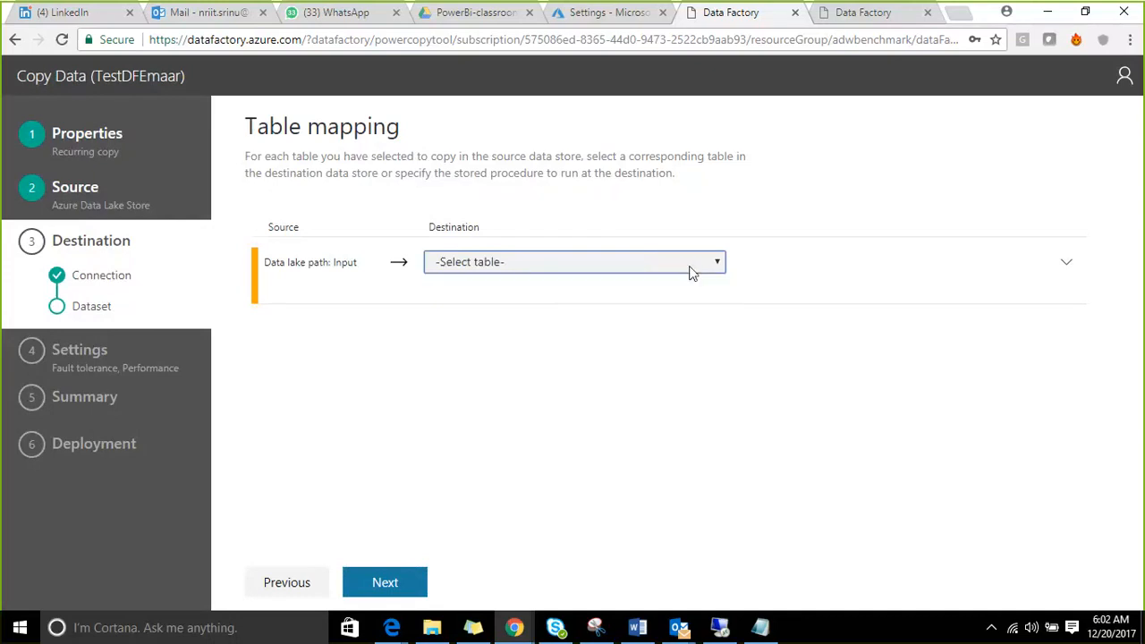
click(712, 264)
click(1068, 265)
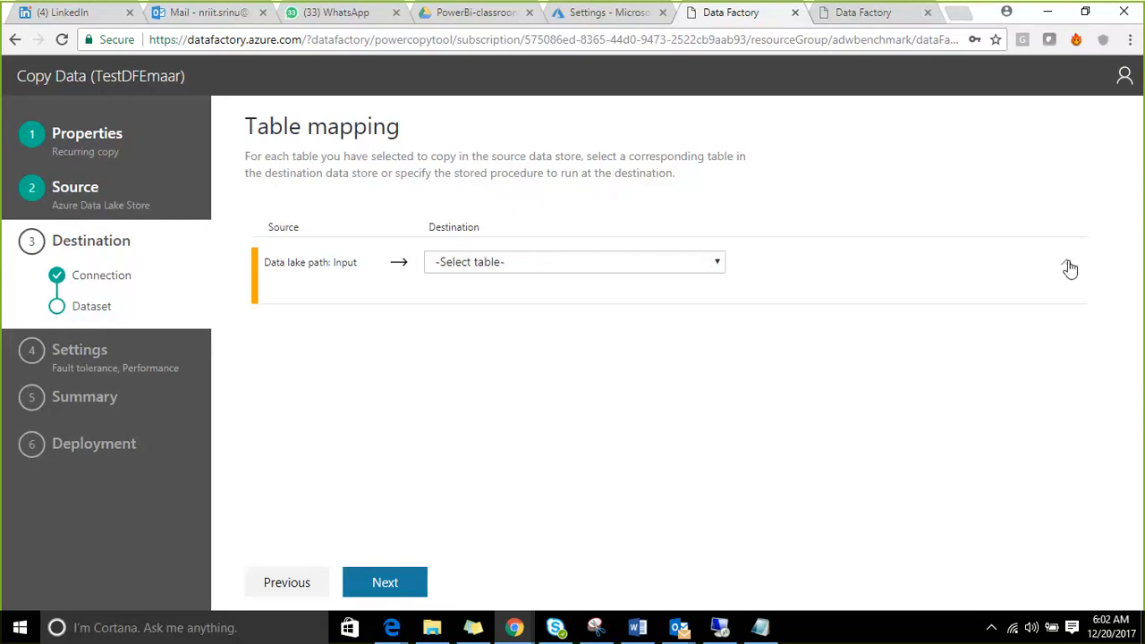
click(689, 265)
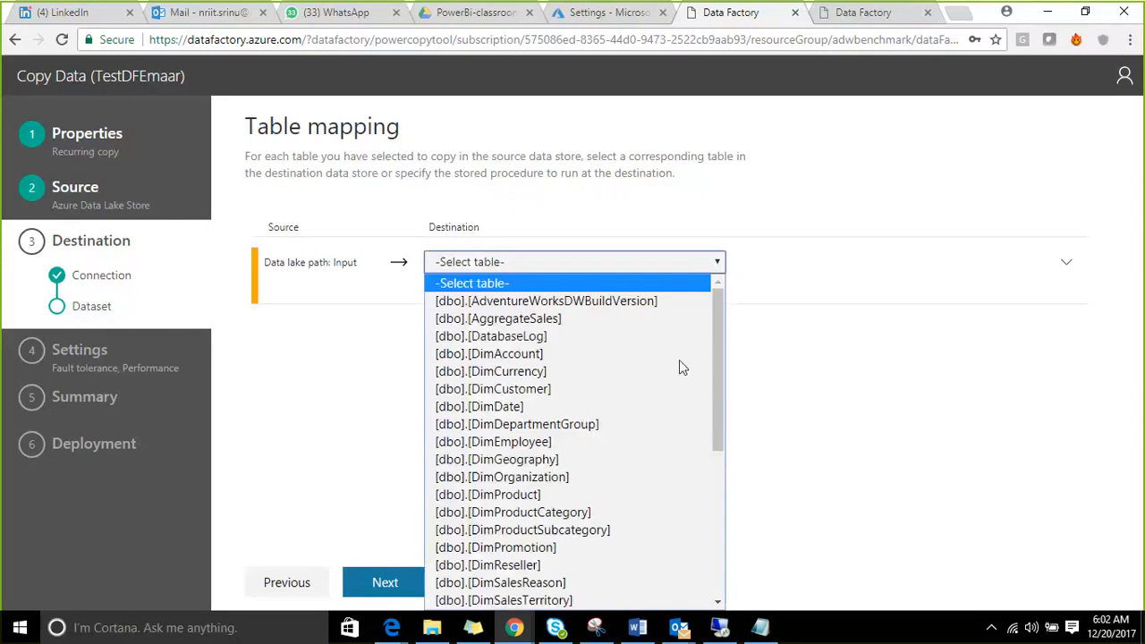
scroll(680, 365, down, 5)
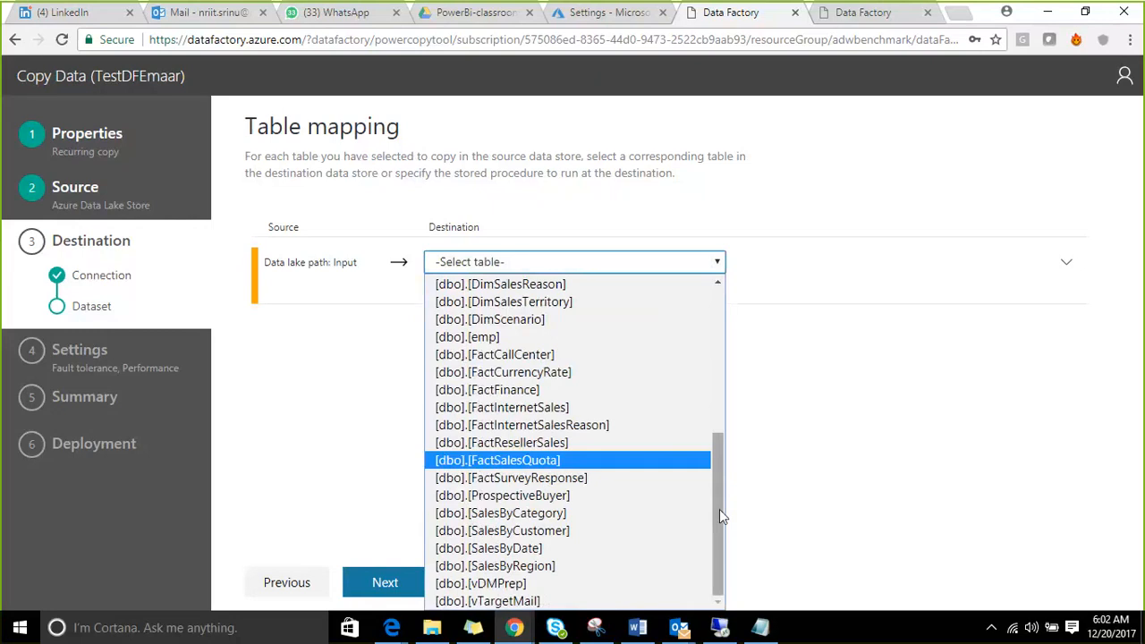
click(498, 337)
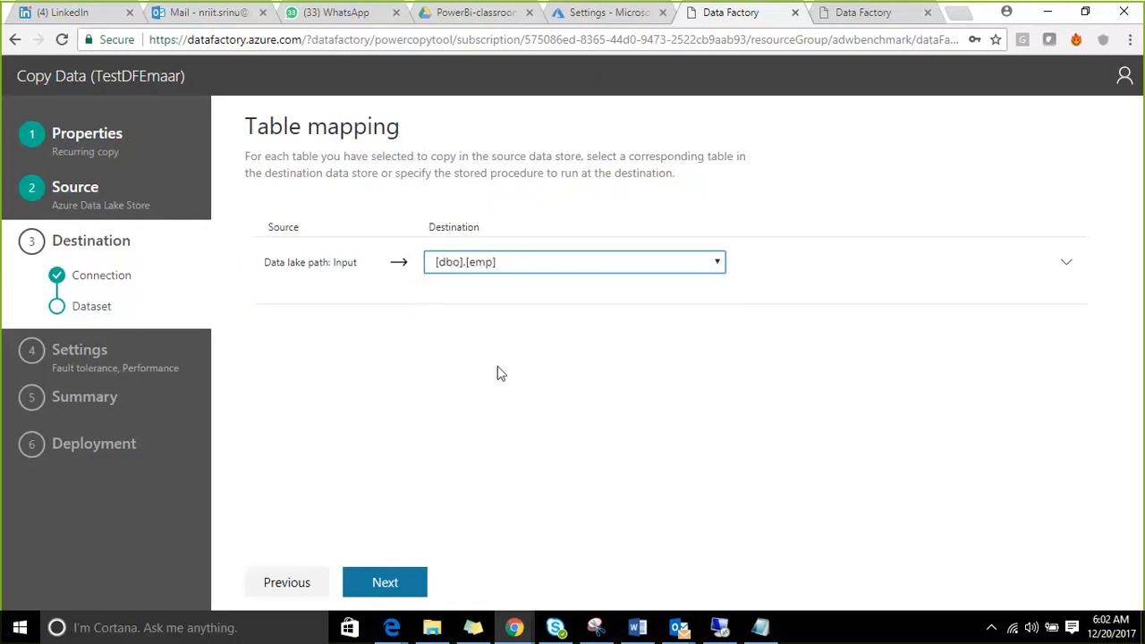
click(403, 583)
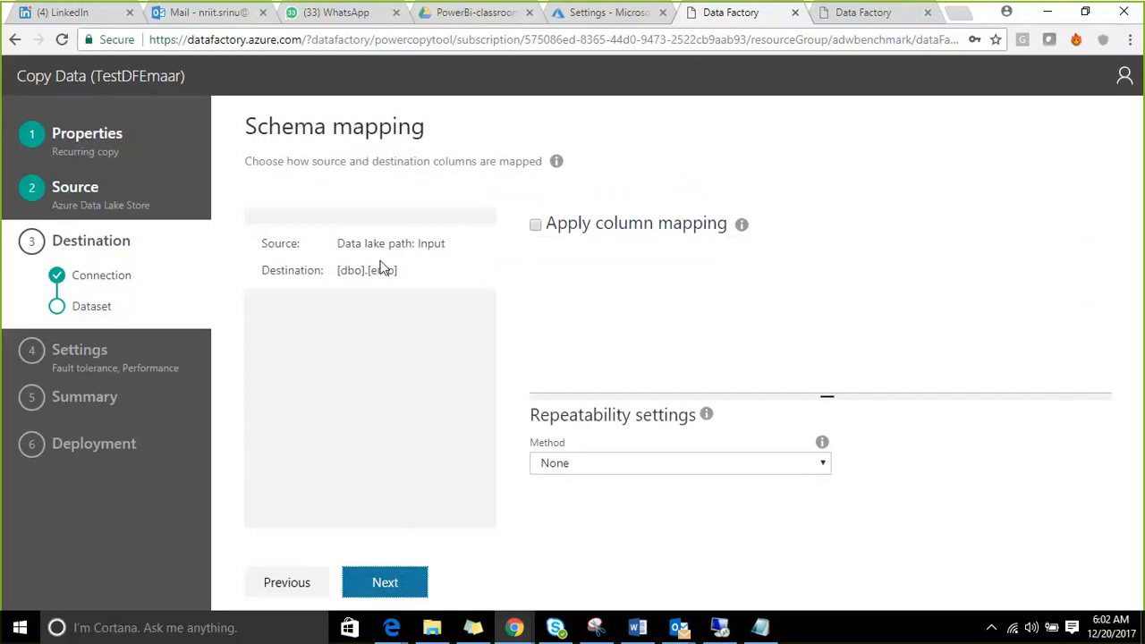
Step: Enable Apply column mapping with Prop_0 mapped to eid and Prop_1 to ename
click(534, 226)
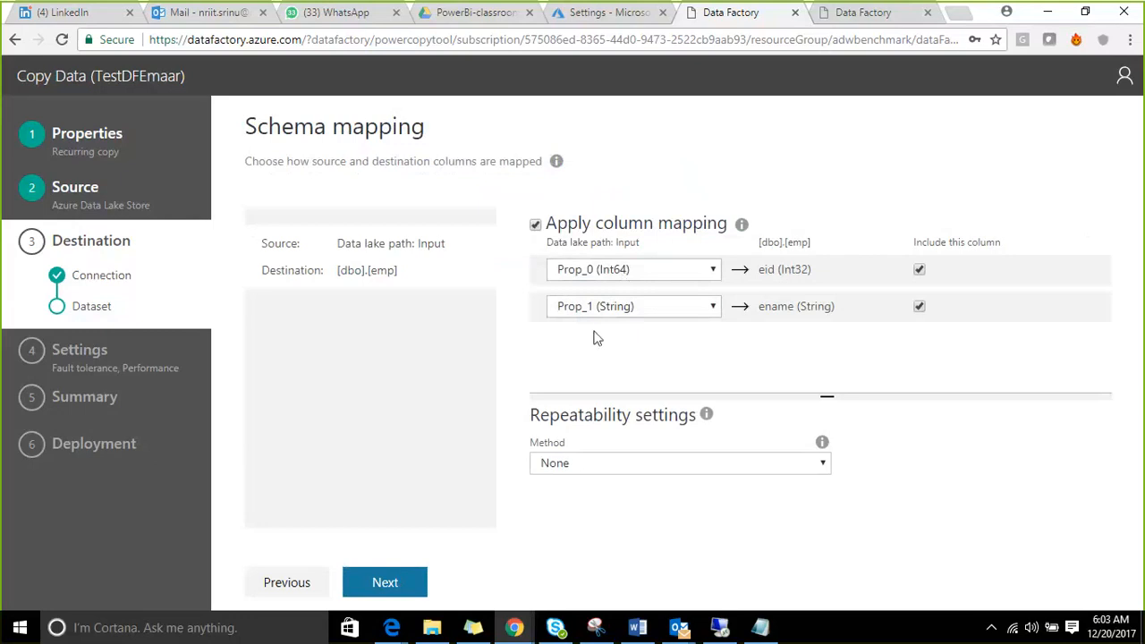
click(409, 583)
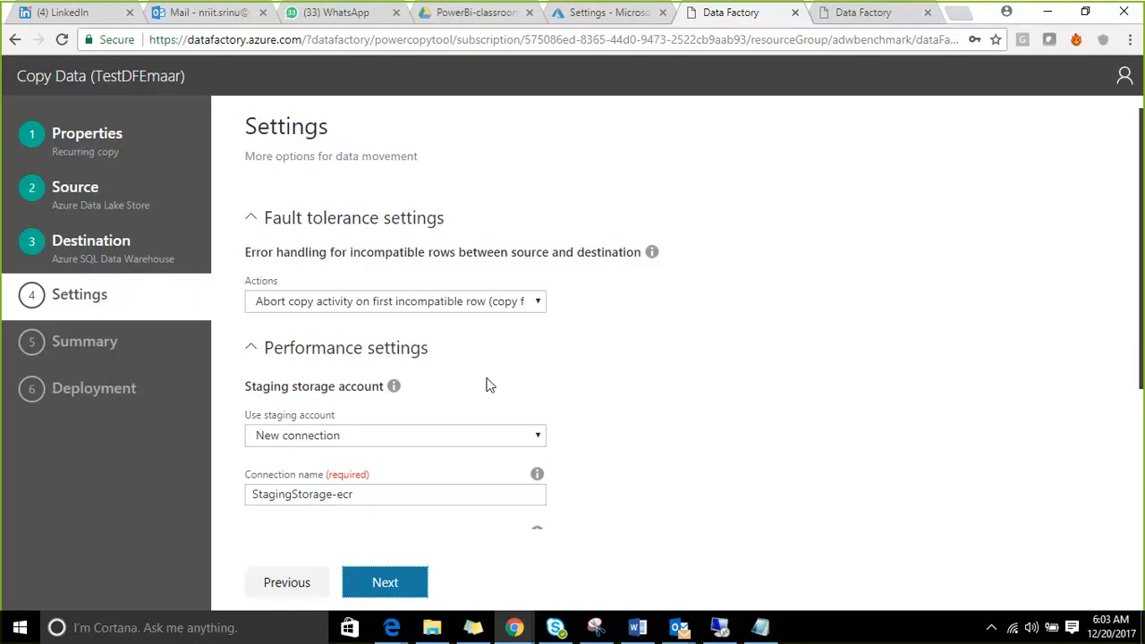
Step: Accept the fault tolerance settings and StagingStorage-ecr staging on adftempsa unchanged
scroll(391, 338, down, 1)
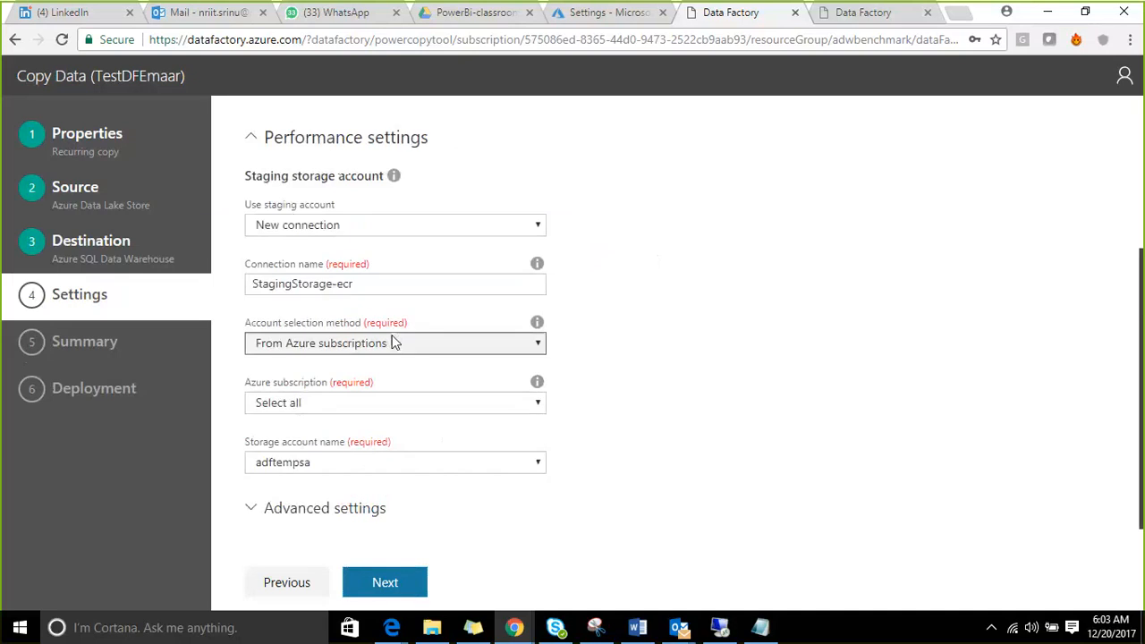
scroll(352, 302, up, 1)
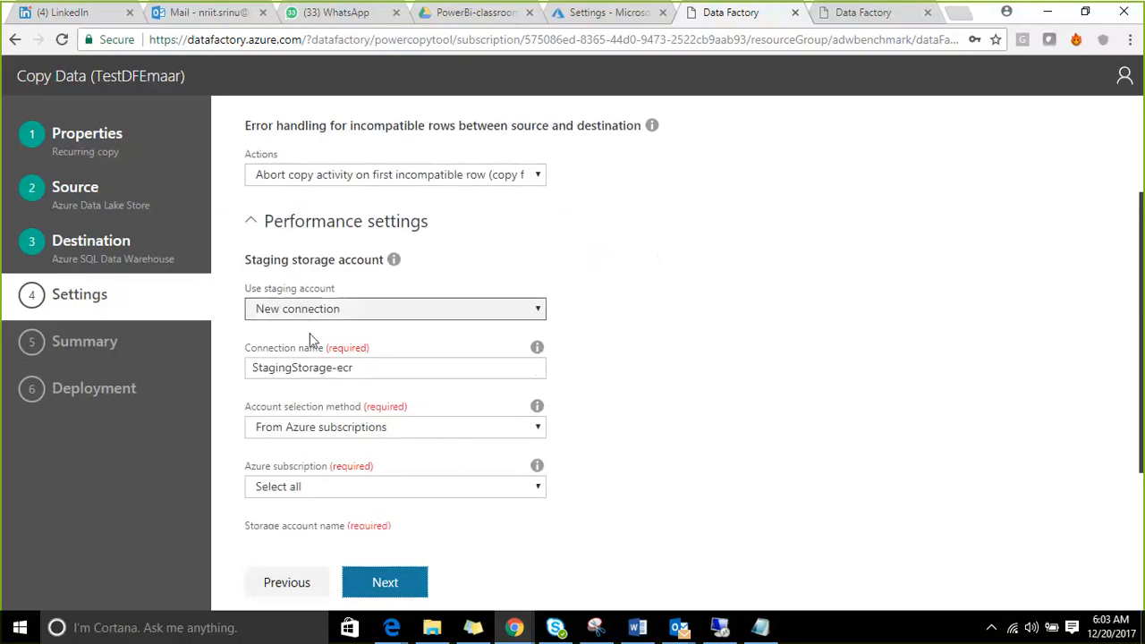
scroll(313, 304, down, 1)
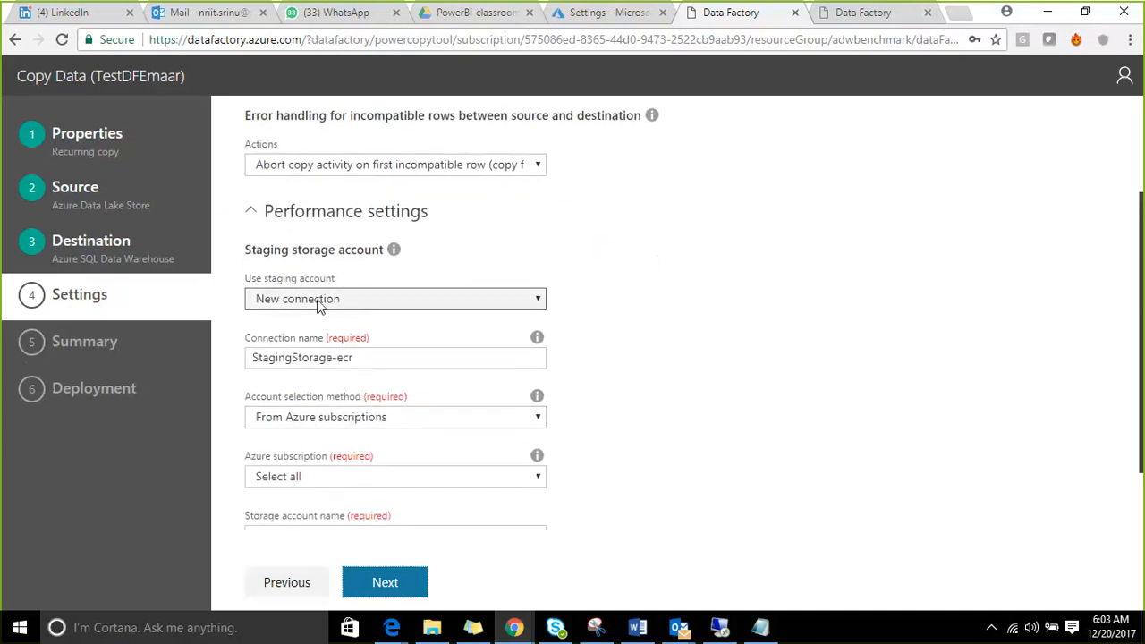
scroll(317, 310, up, 2)
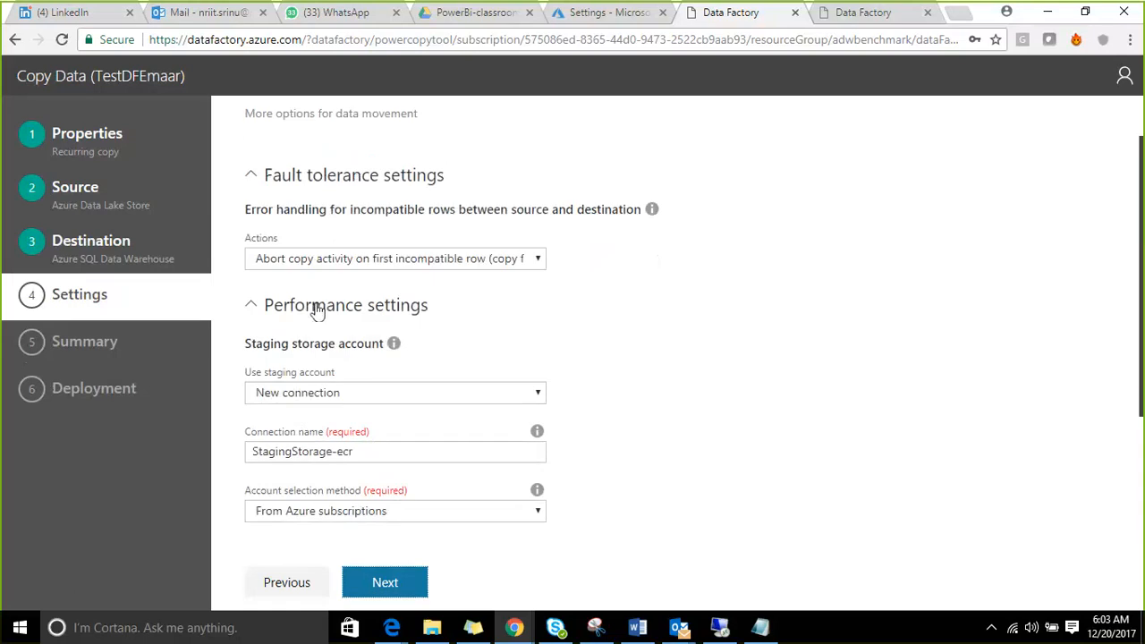
click(383, 583)
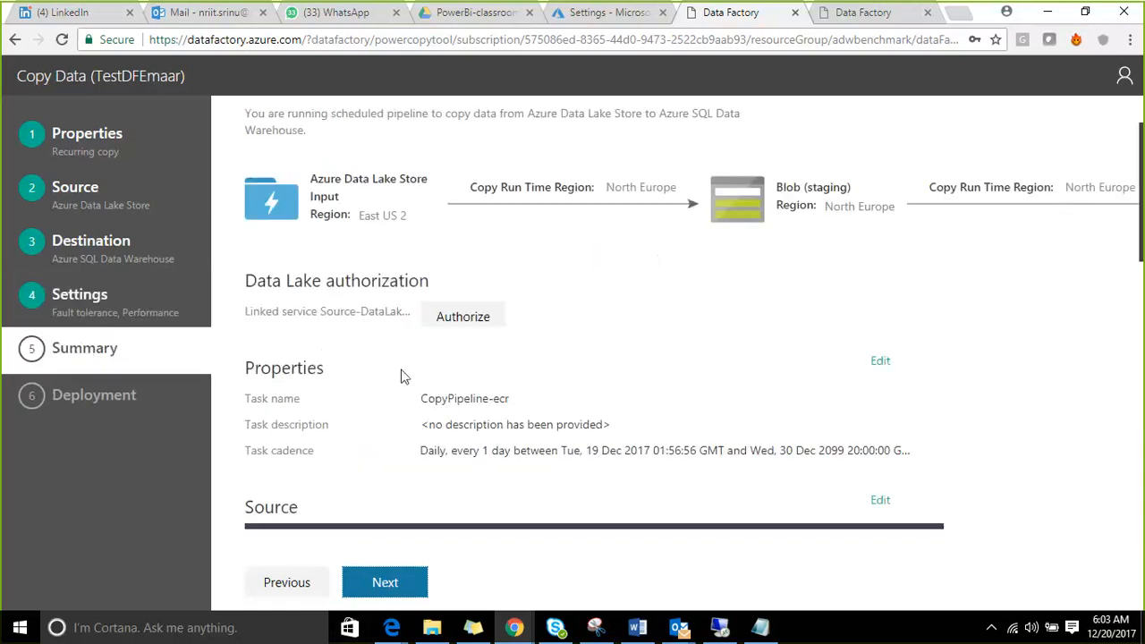
Step: Review the CopyPipeline-ecr summary settings and begin authorizing the Source-DataLakeStore linked service
scroll(420, 340, down, 2)
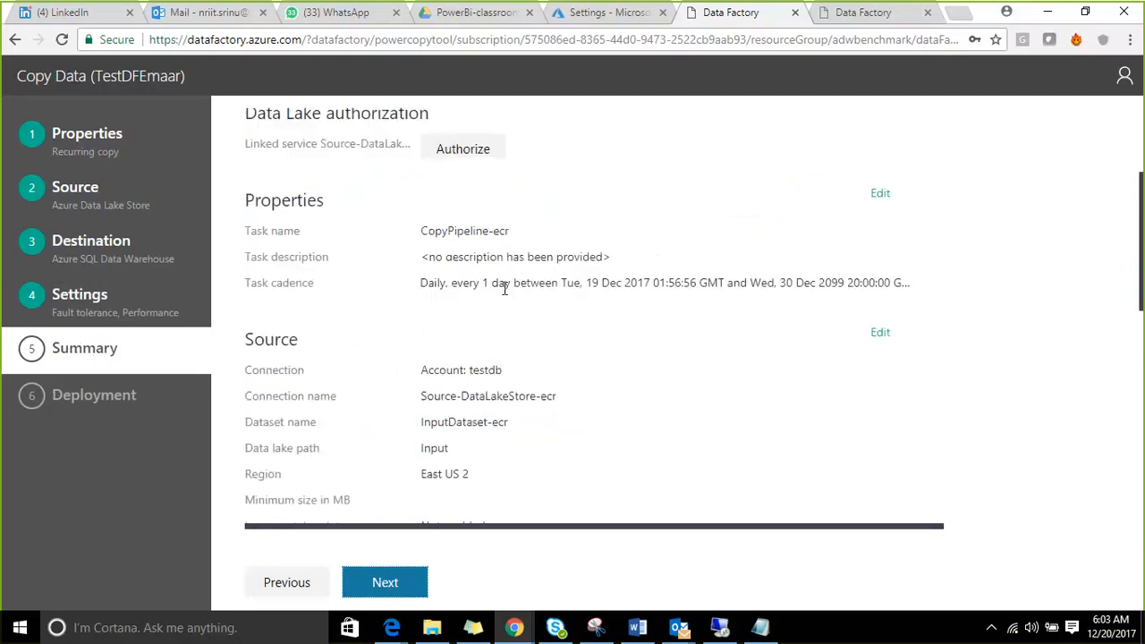
scroll(525, 331, down, 7)
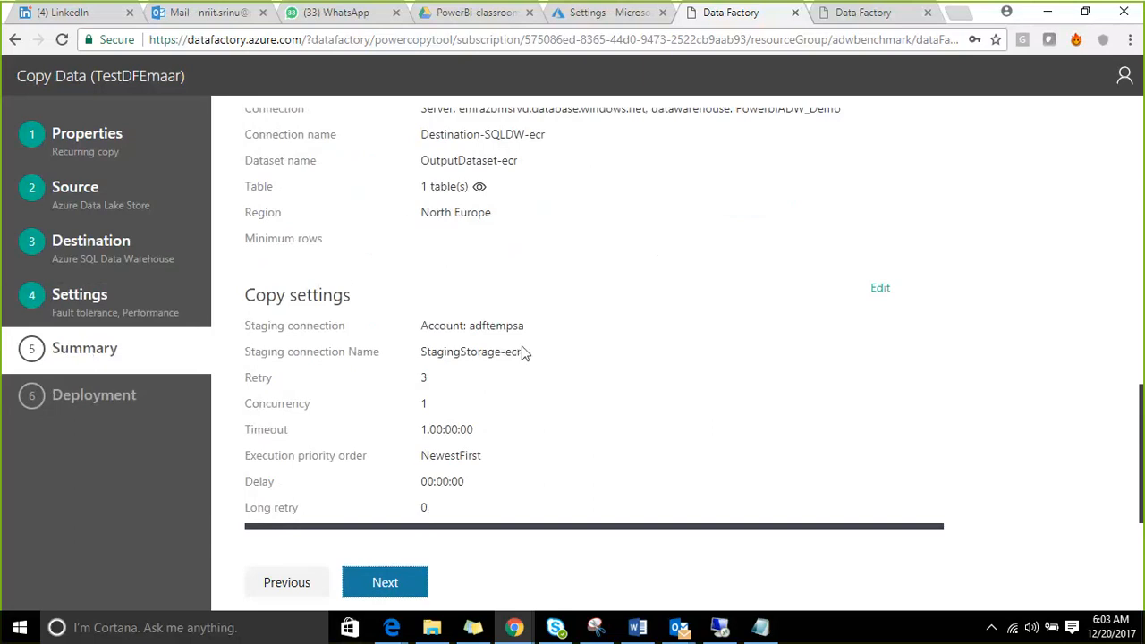
scroll(525, 353, up, 5)
scroll(525, 354, up, 6)
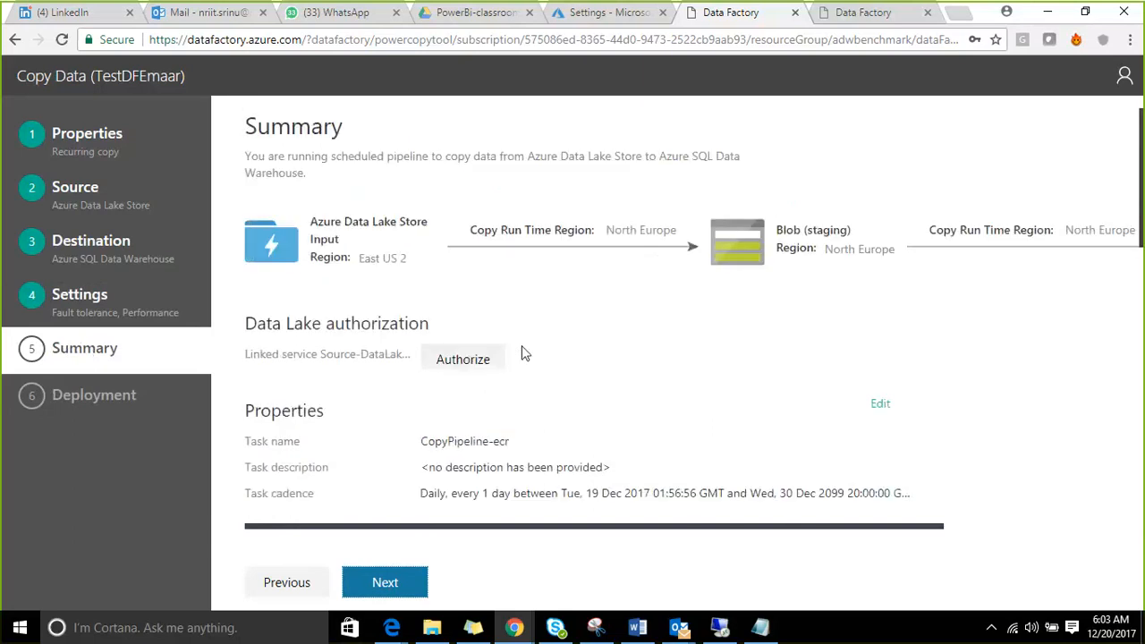
click(465, 360)
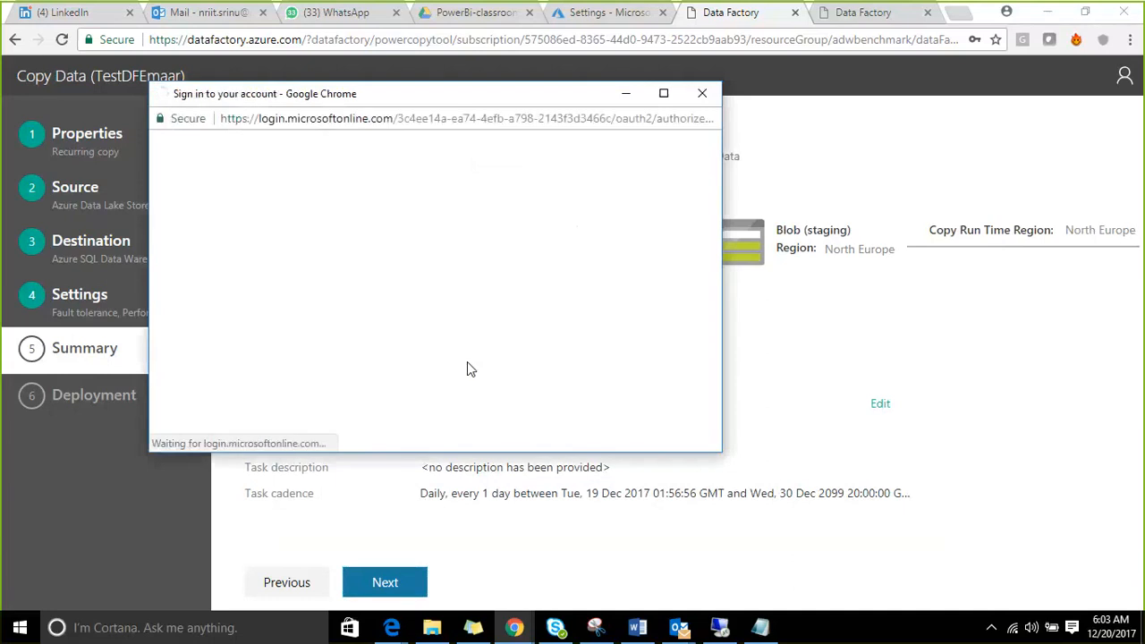
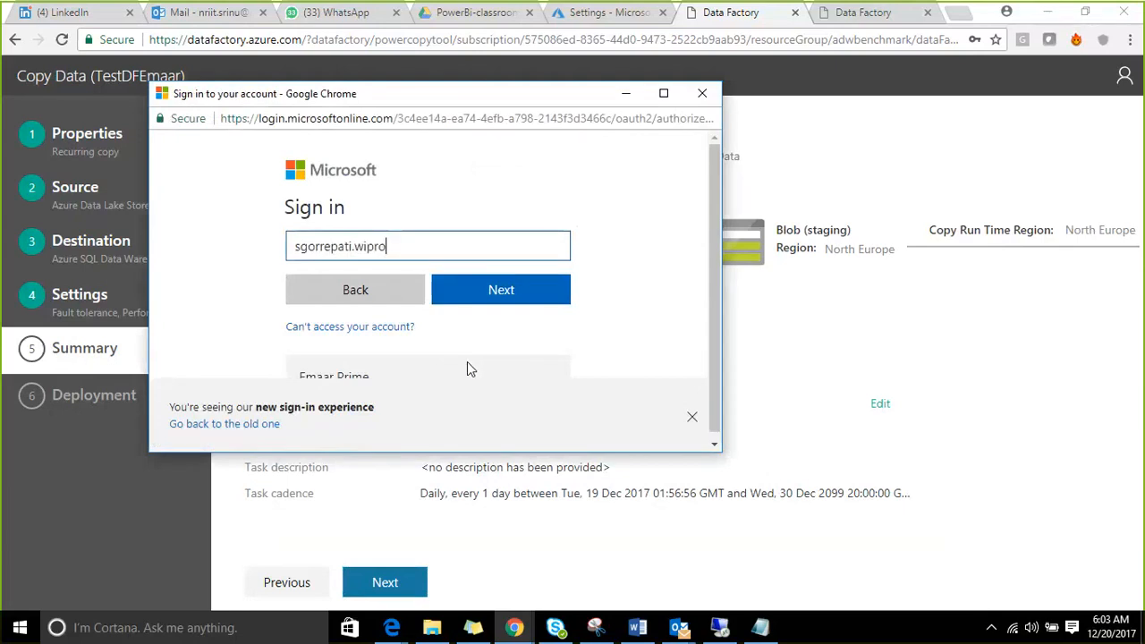
Step: Sign in with the account e-mail to authorize Data Lake access, then deploy CopyPipeline-ecr
click(513, 300)
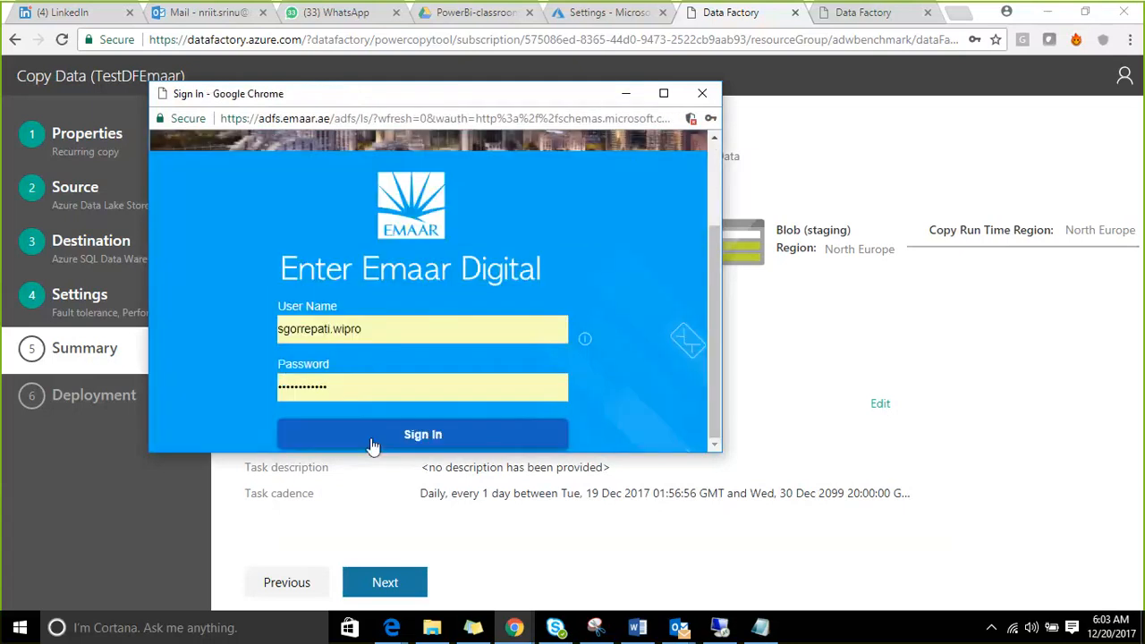
click(370, 437)
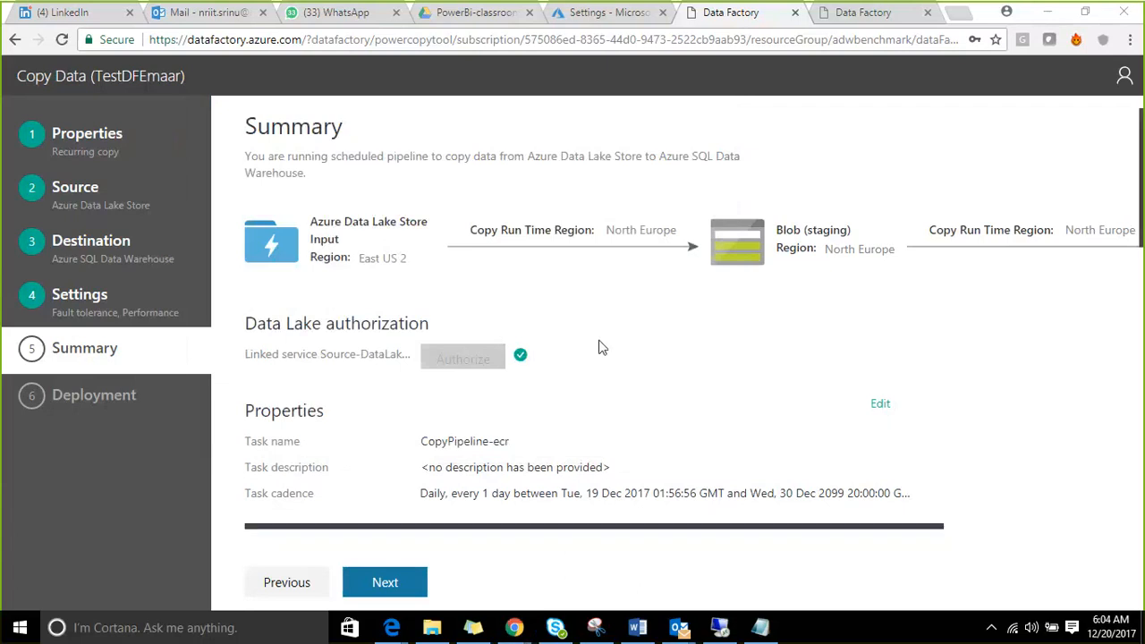
click(396, 593)
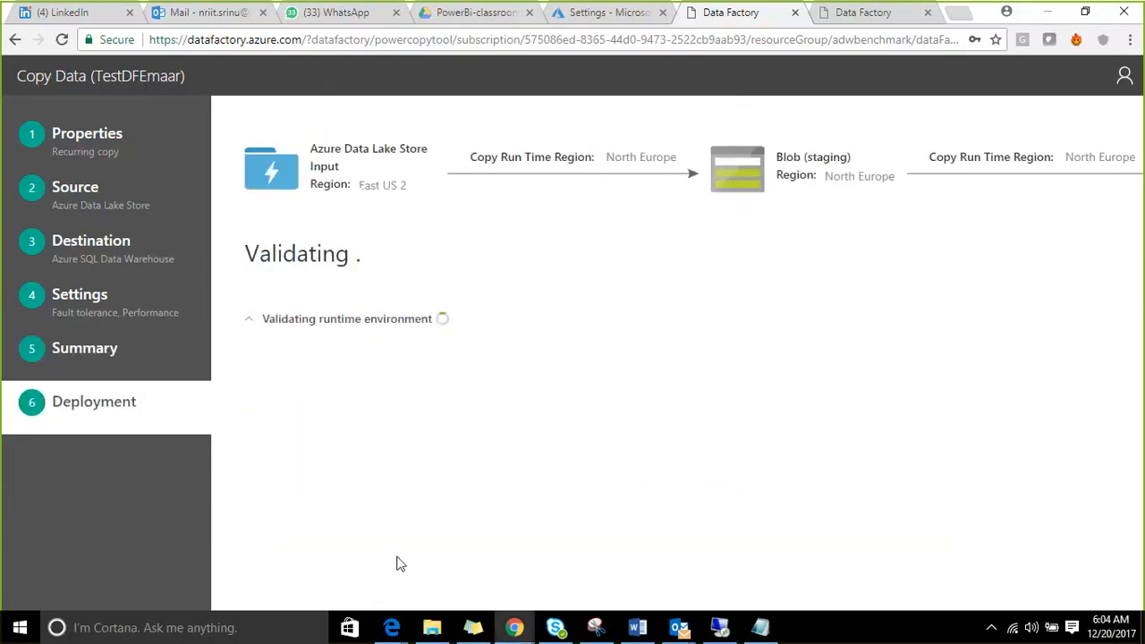
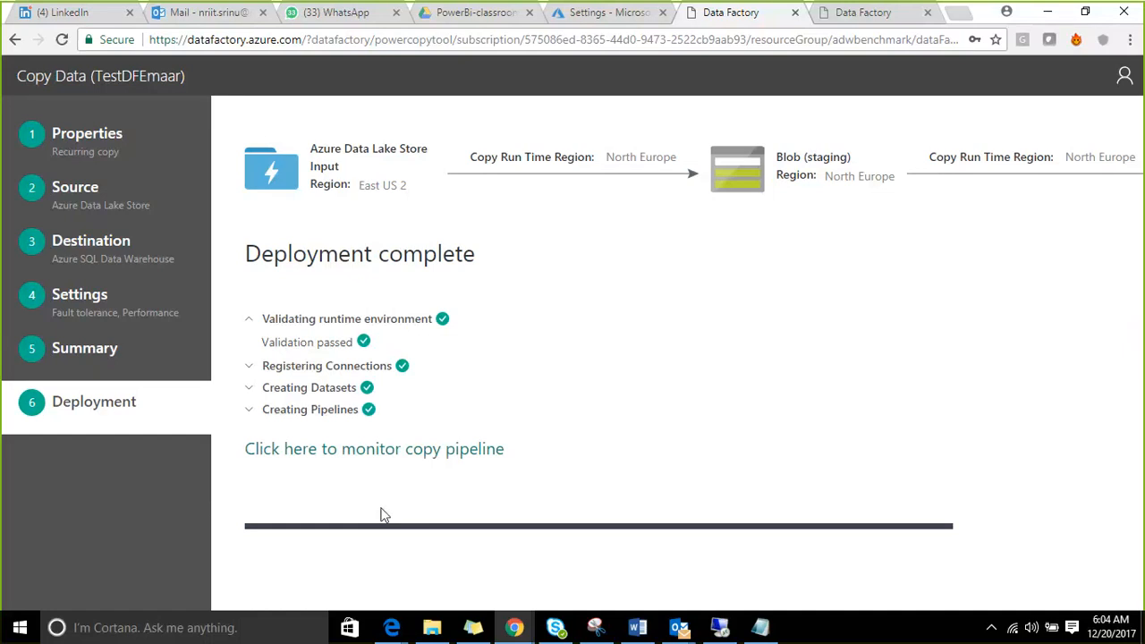
Step: From the Deployment complete page, open monitoring for the newly deployed CopyPipeline-ecr
click(351, 452)
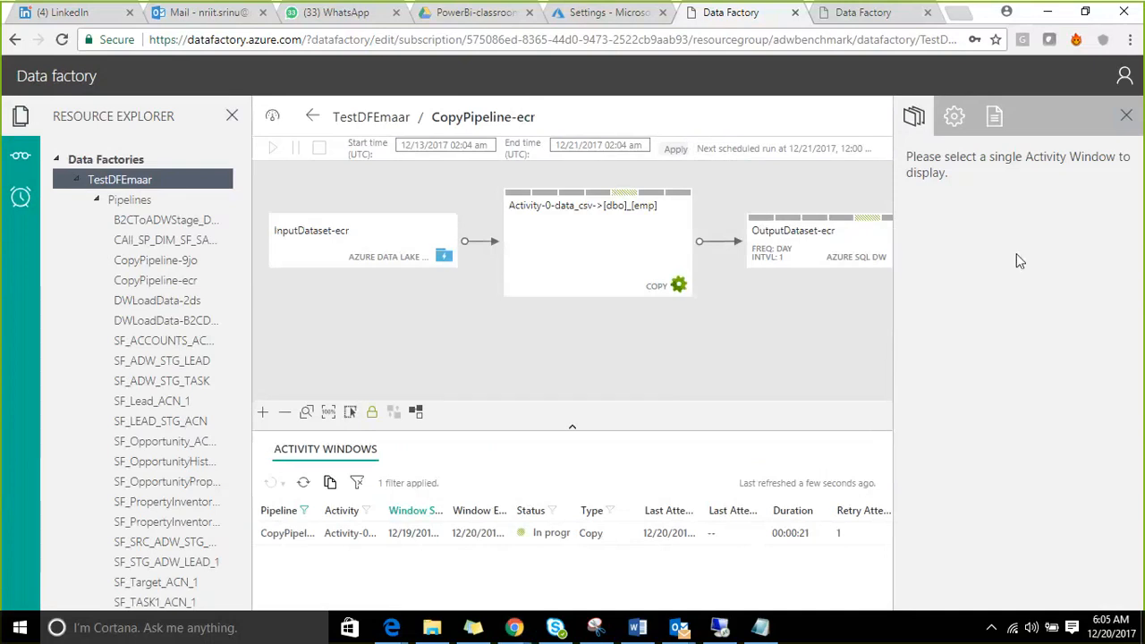
Step: Pan the pipeline diagram while watching the CopyPipeline-ecr copy run reach Ready status
drag(470, 403, 493, 407)
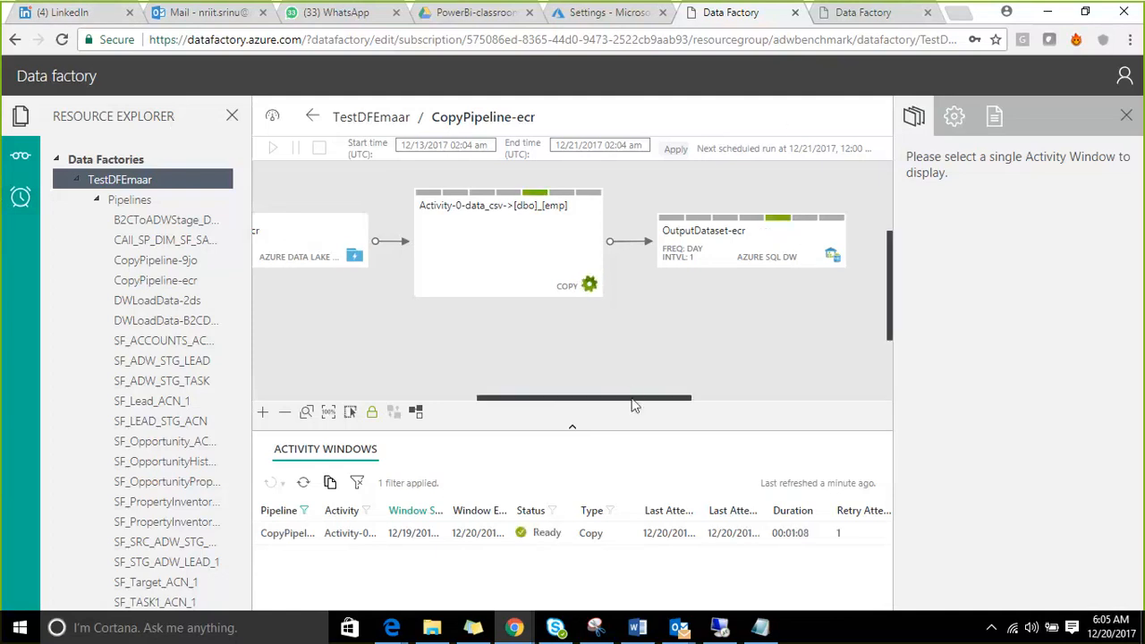
drag(634, 400, 421, 403)
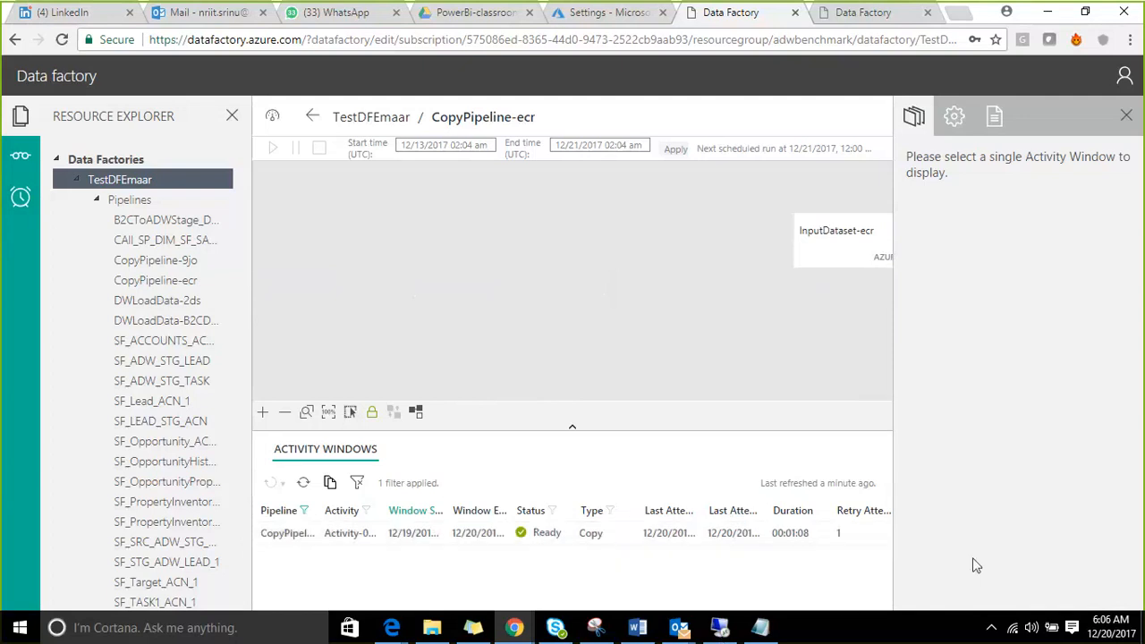
Step: Unlock the Remote Desktop session with the account password and accept the certificate and security notices
click(733, 631)
click(582, 426)
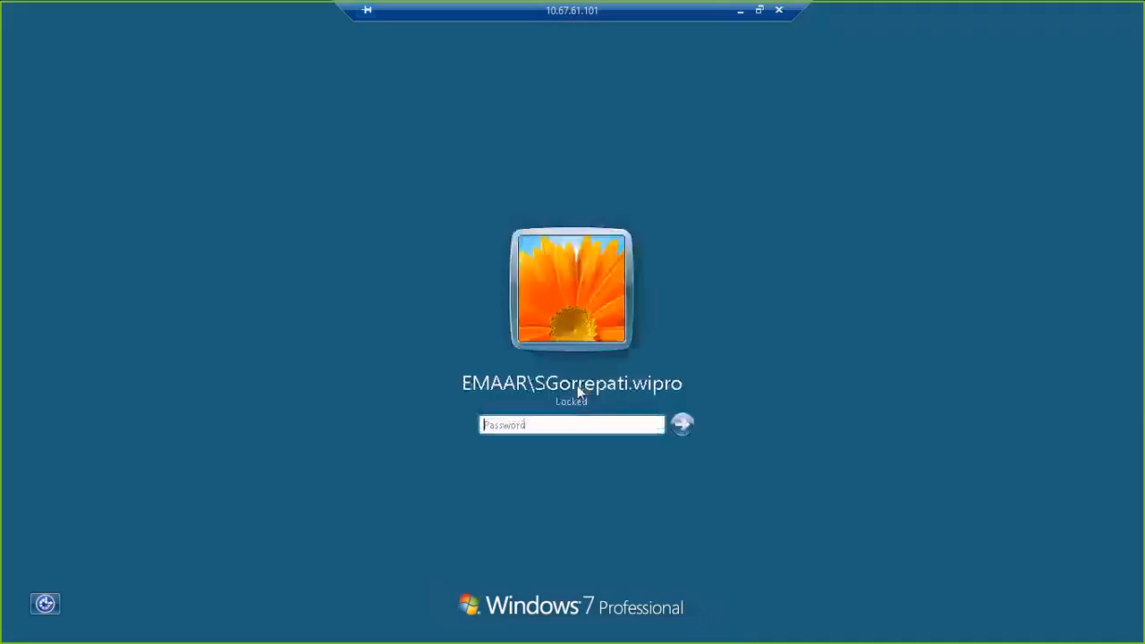
text(********)
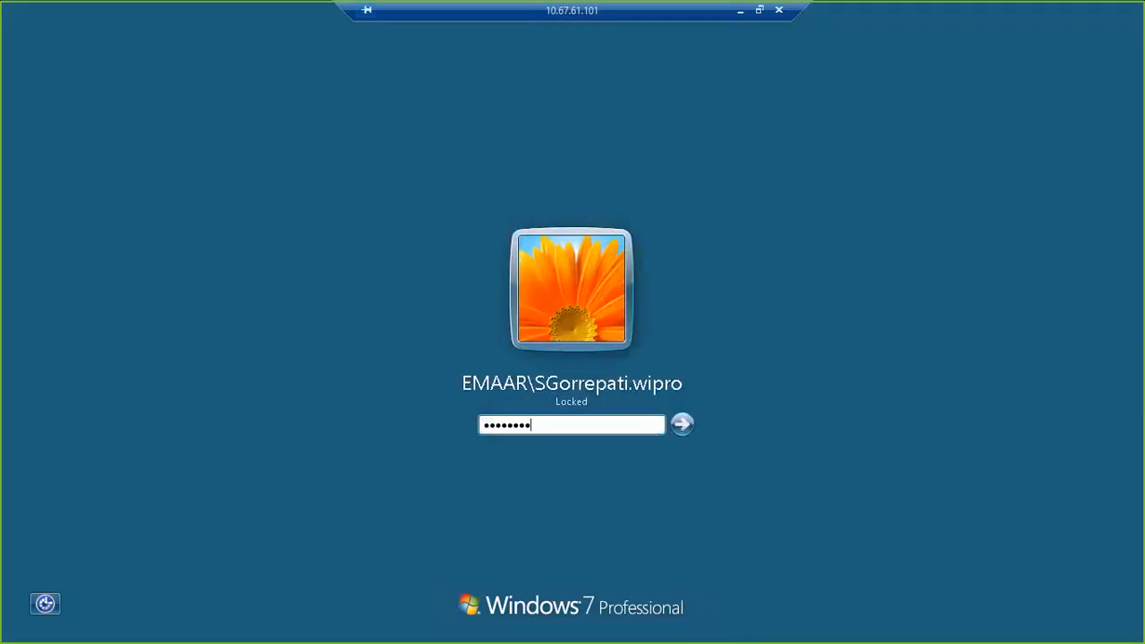
text(****)
click(679, 429)
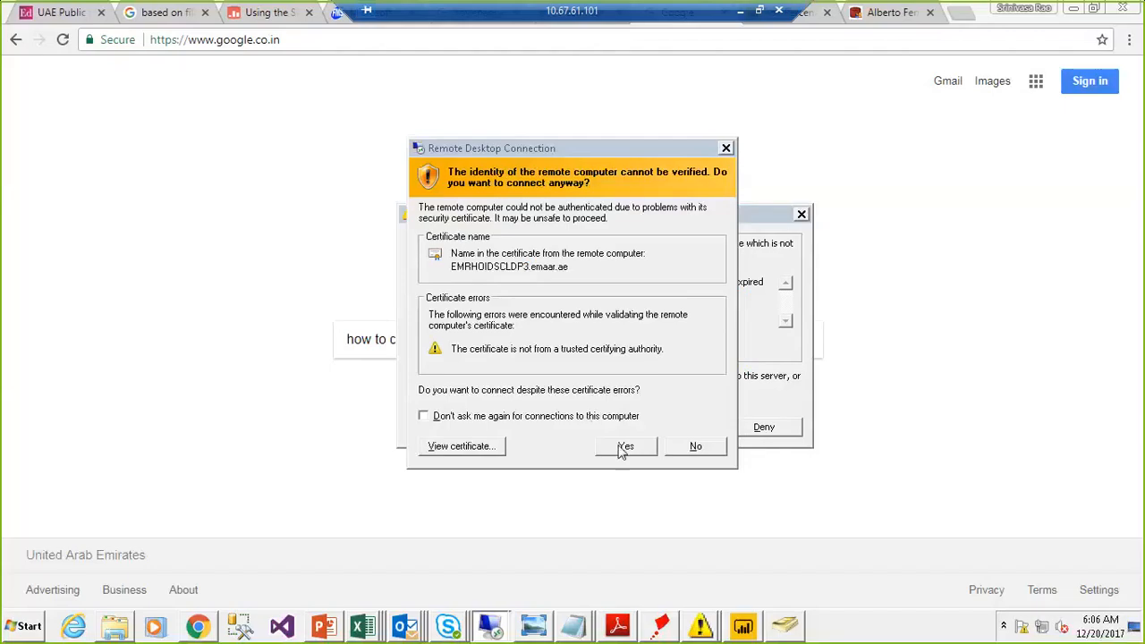
click(623, 445)
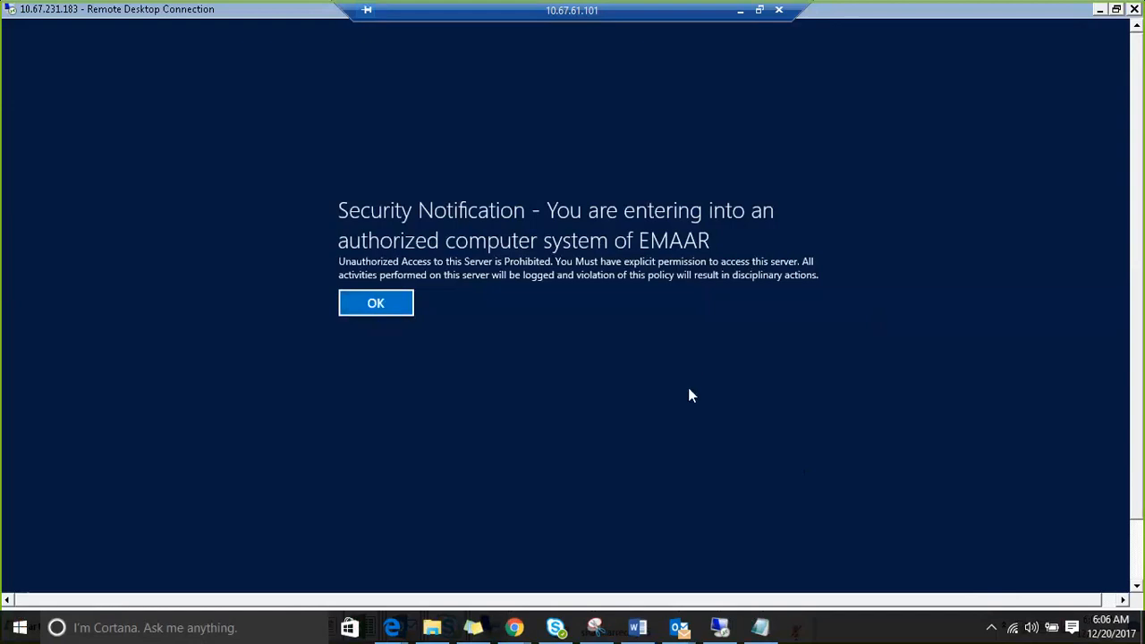
click(383, 301)
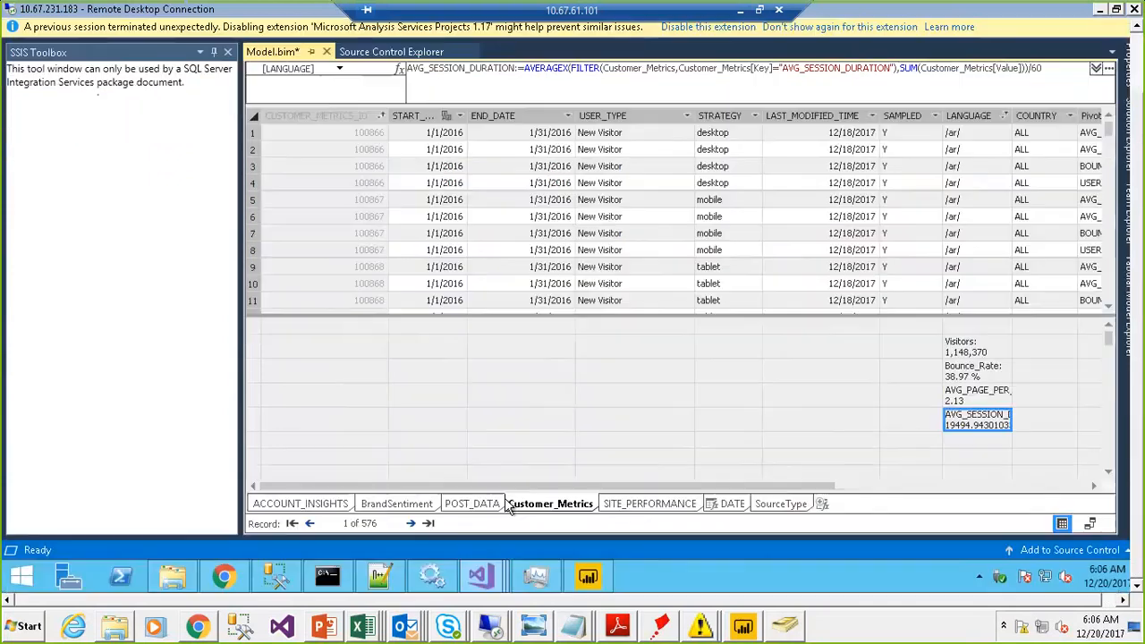
Step: Connect Management Studio to emrctpprod.database.windows.net with SQL Server Authentication and list its databases
mouse_move(490, 579)
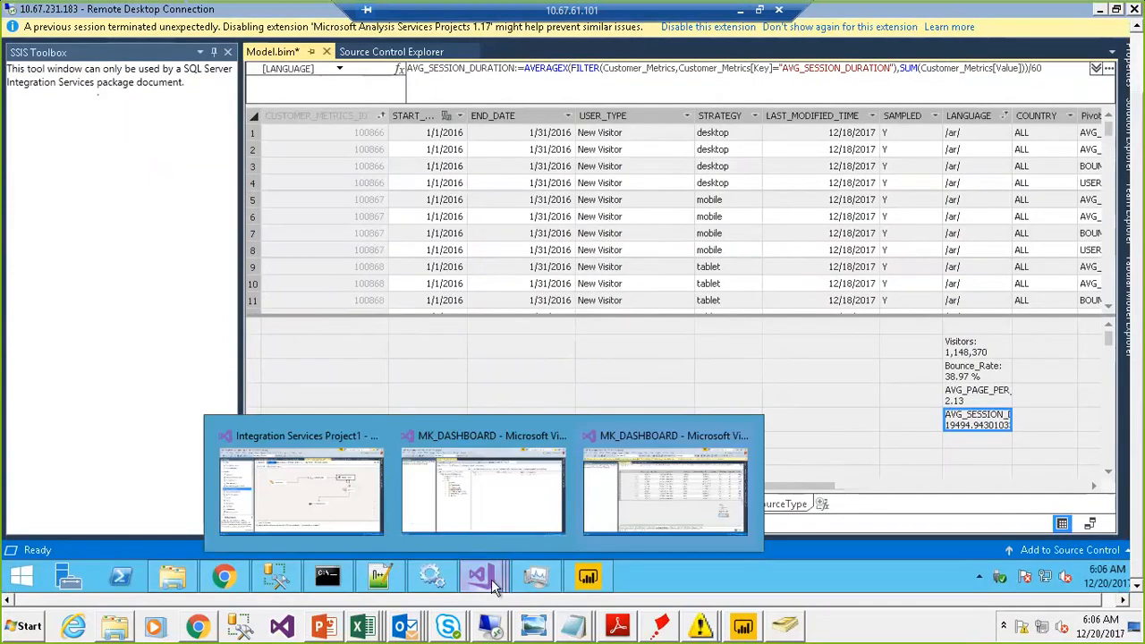
mouse_move(296, 576)
click(275, 501)
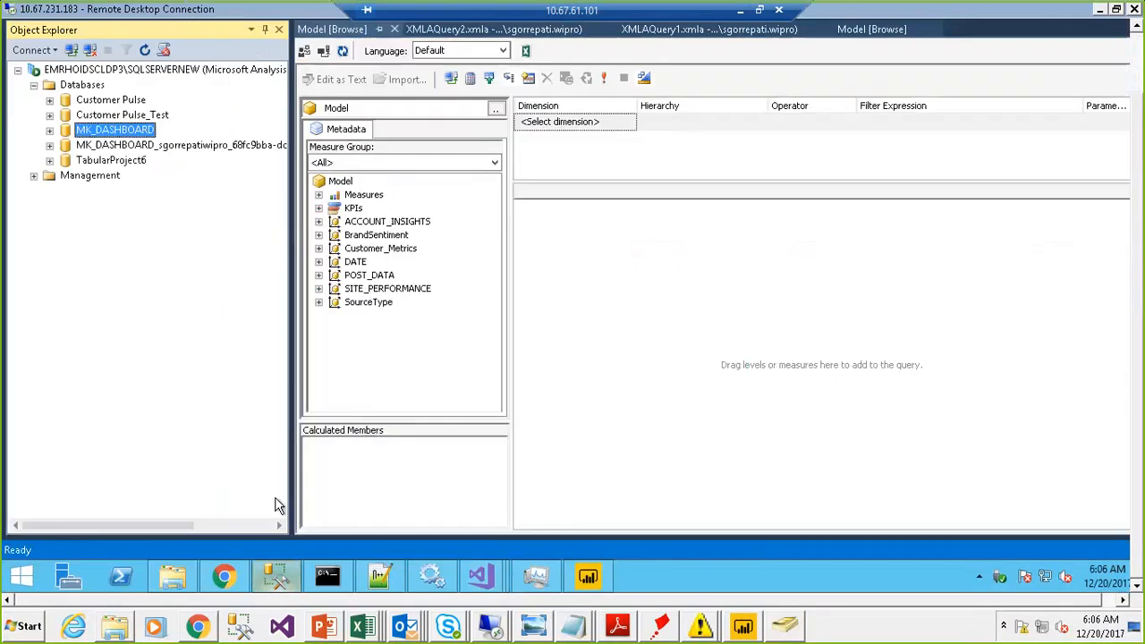
click(70, 51)
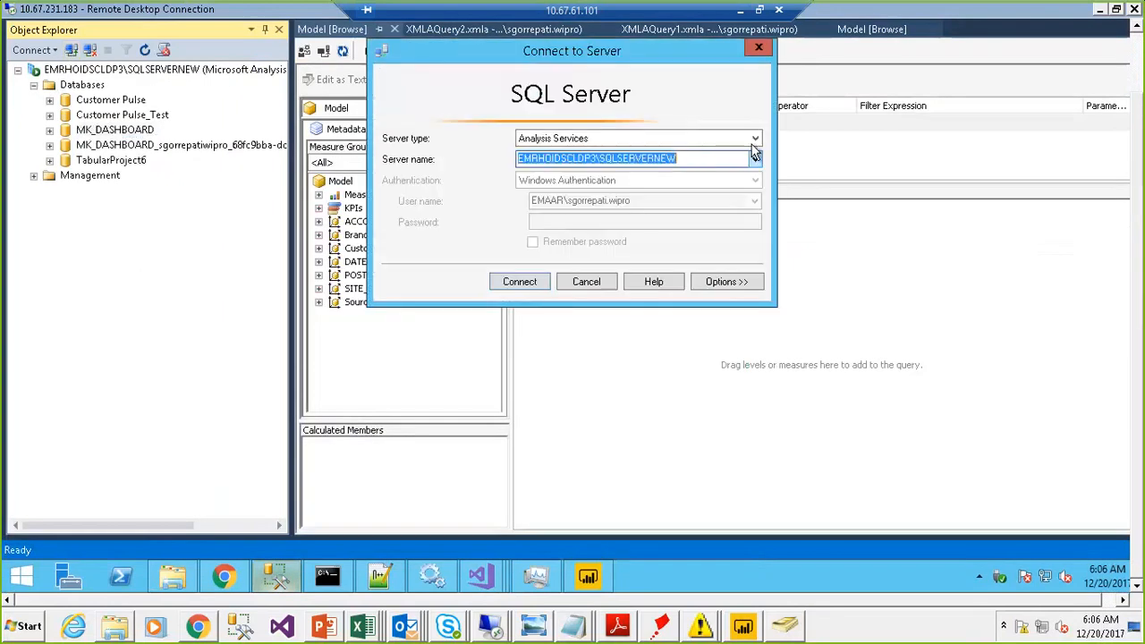
click(754, 139)
click(664, 151)
click(620, 181)
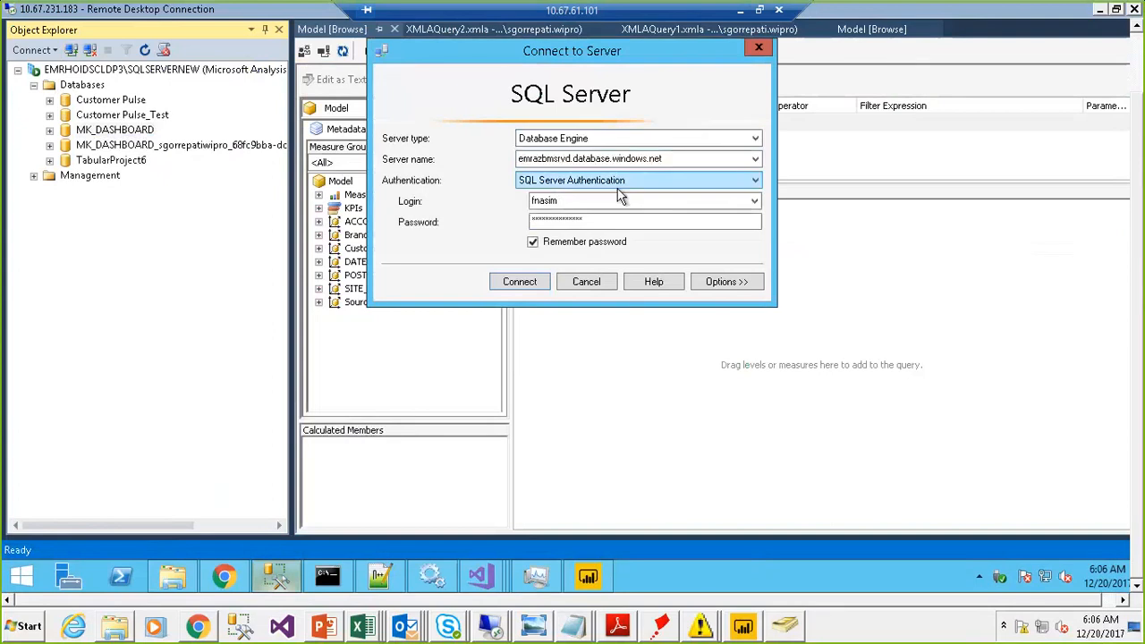
click(729, 160)
click(755, 159)
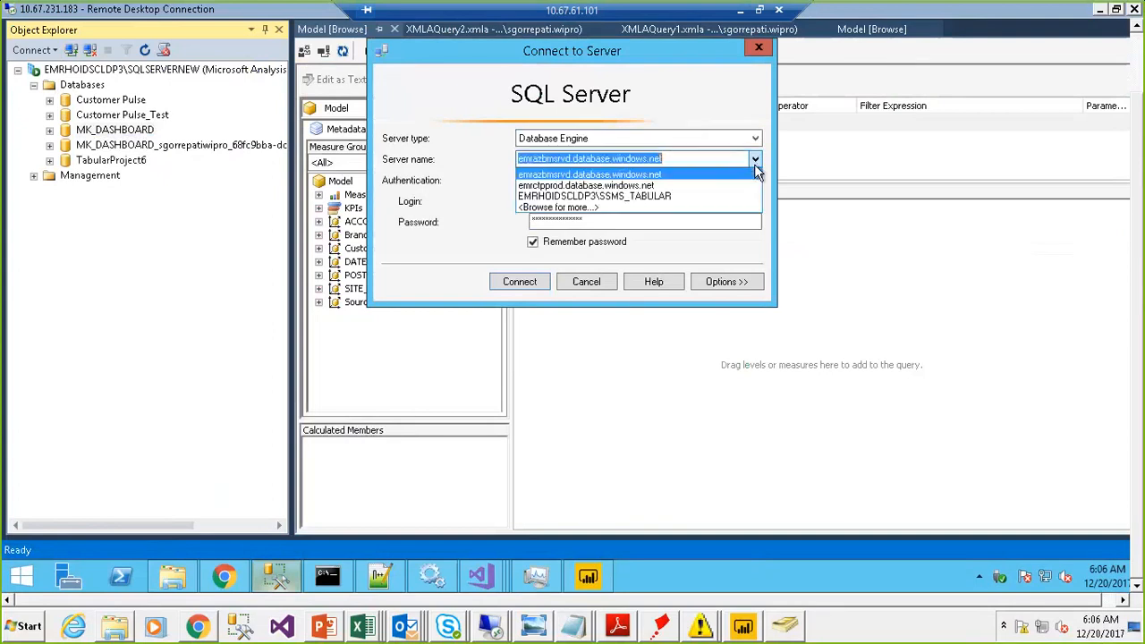
click(644, 185)
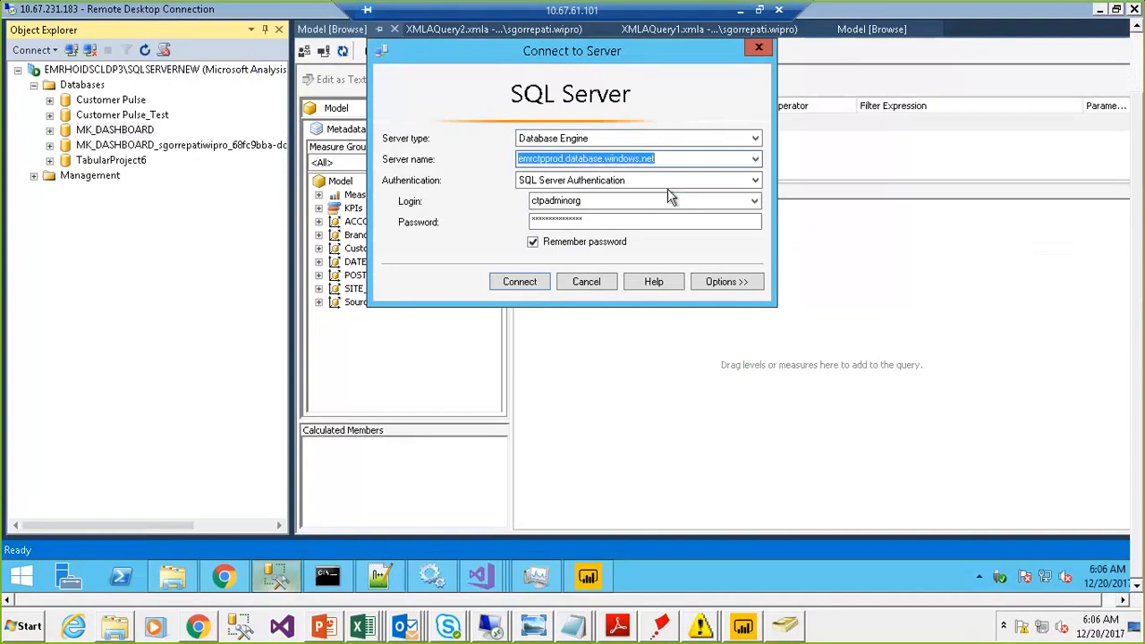
click(519, 282)
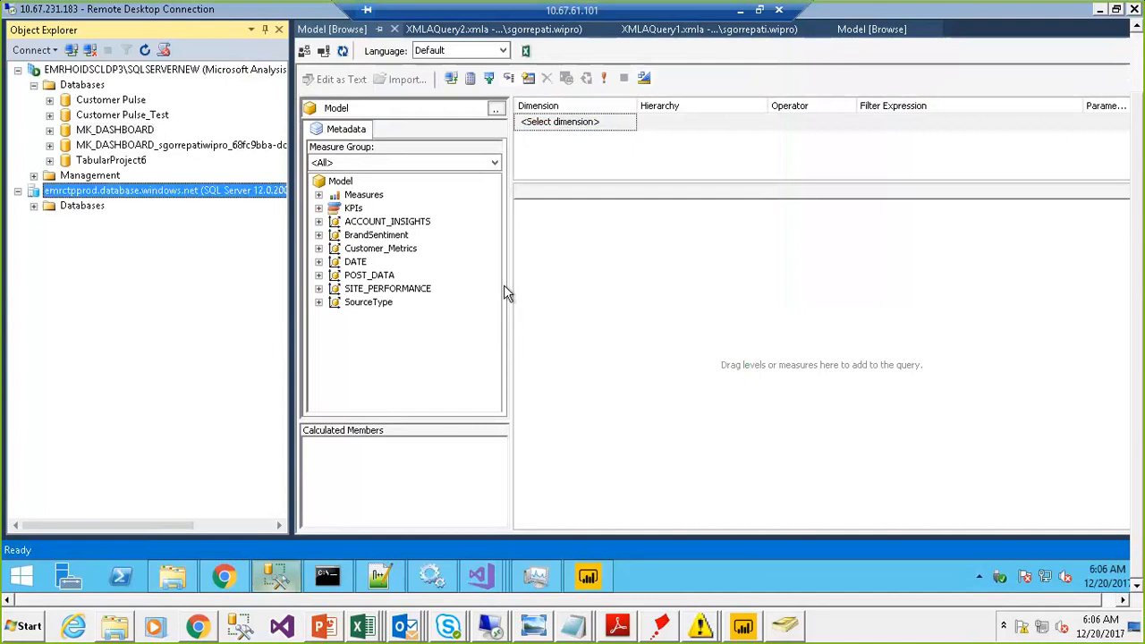
click(34, 206)
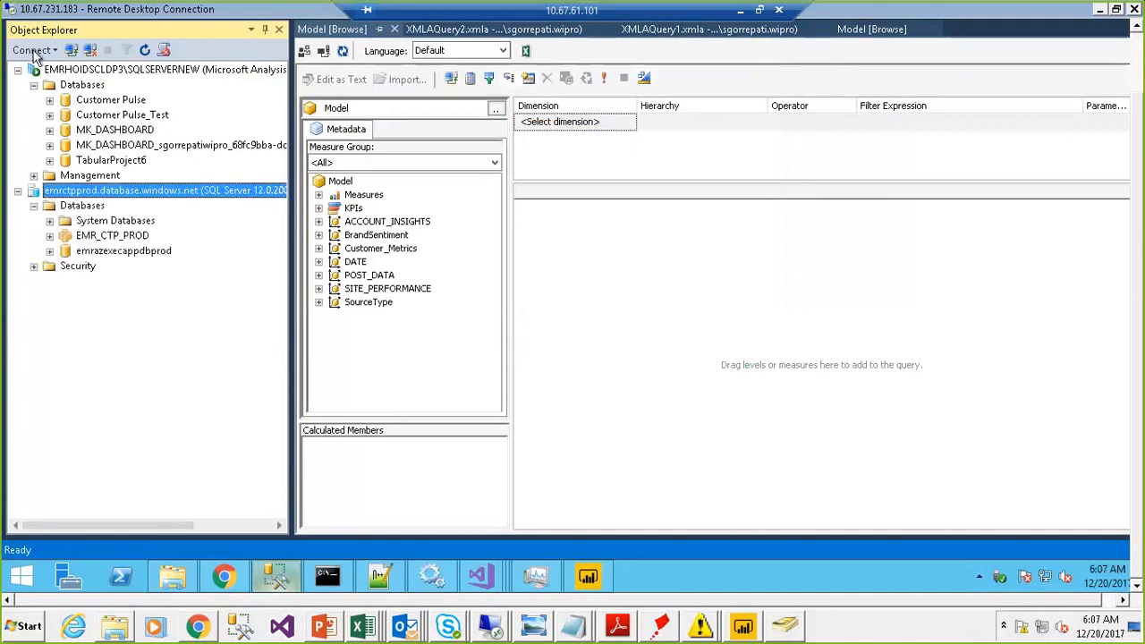
Step: Connect to emrazbmsrvd.database.windows.net, list its databases, and bring up PowerbiADW_Demo's actions
click(71, 50)
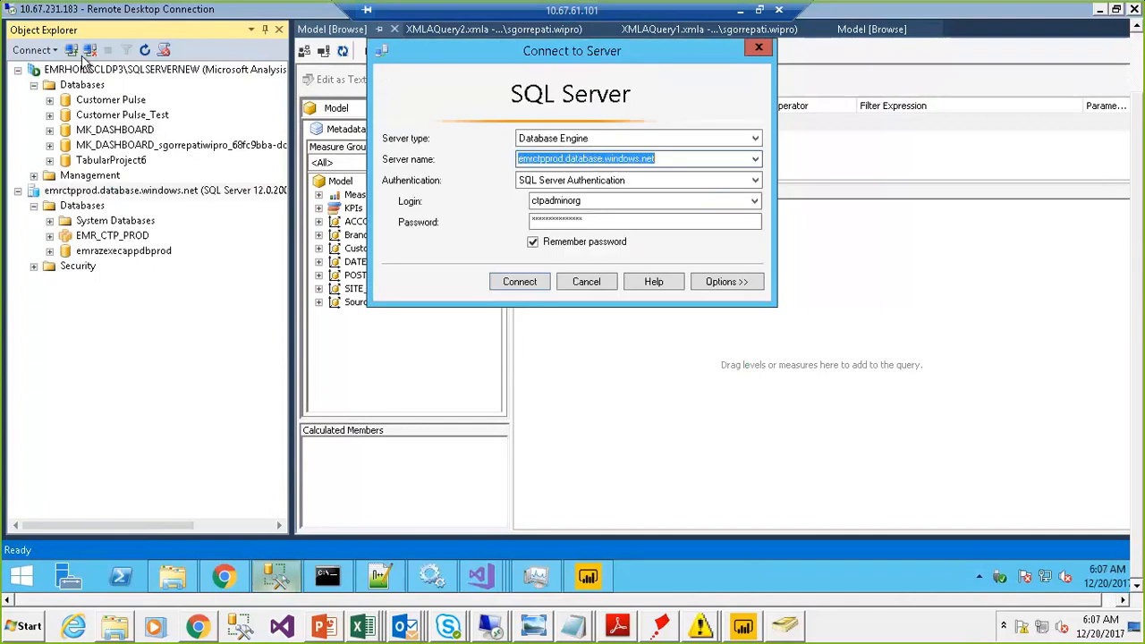
click(758, 160)
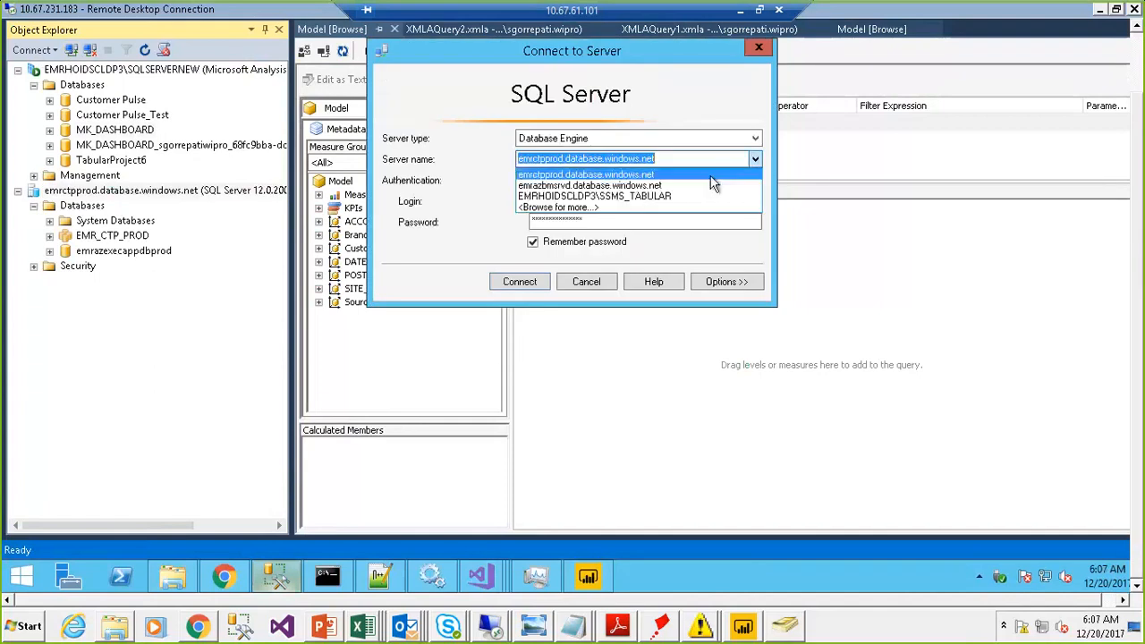
click(686, 193)
click(755, 159)
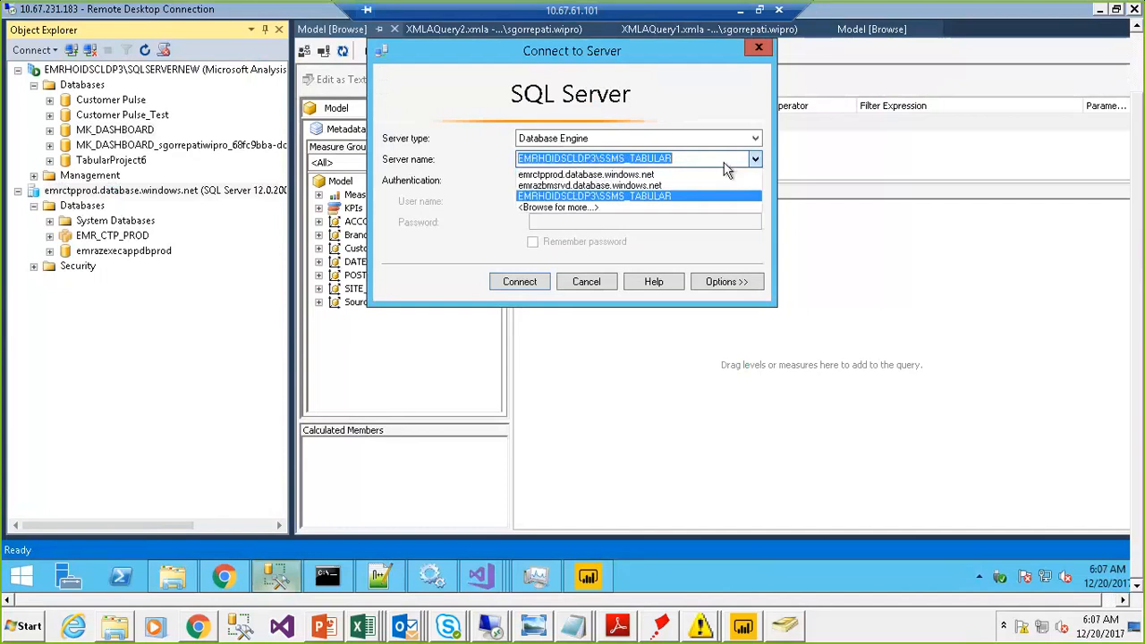
click(676, 186)
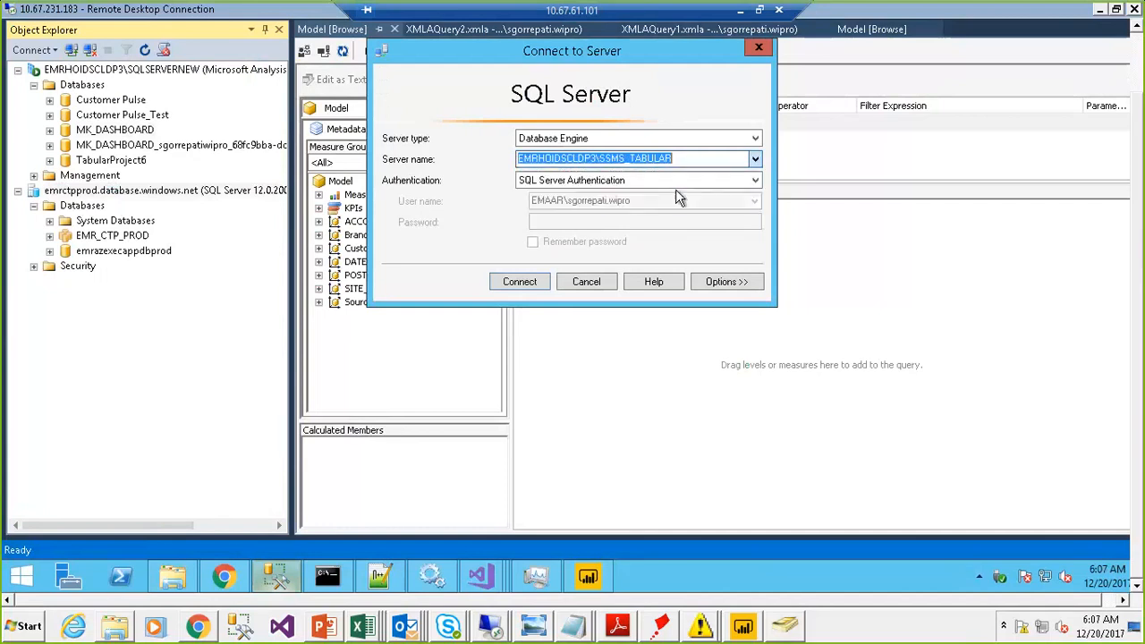
click(533, 282)
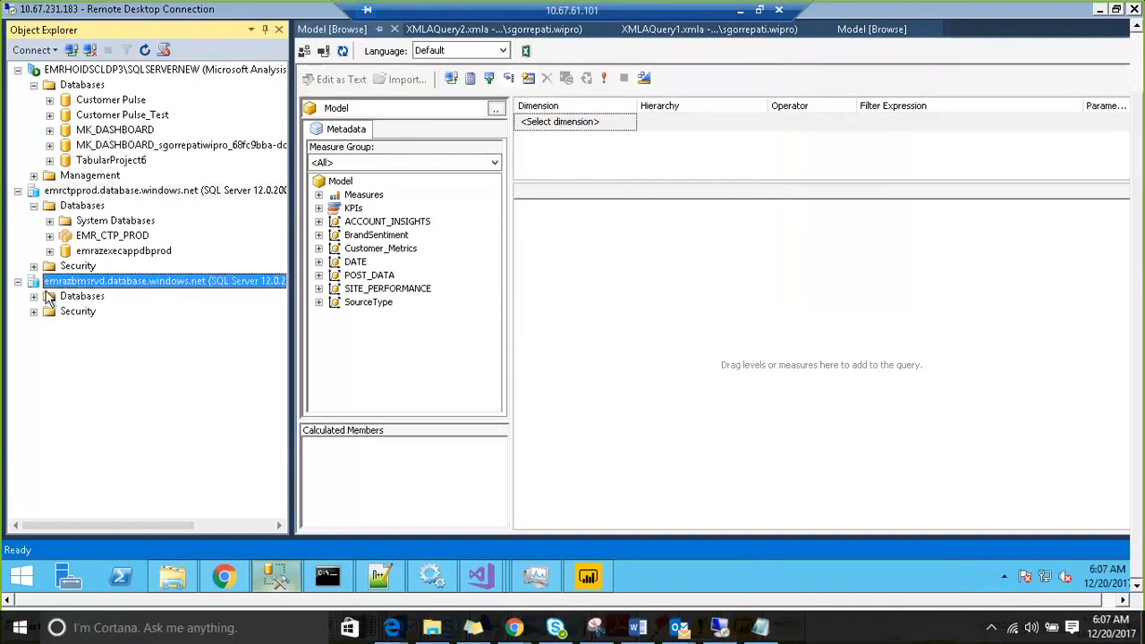
click(34, 296)
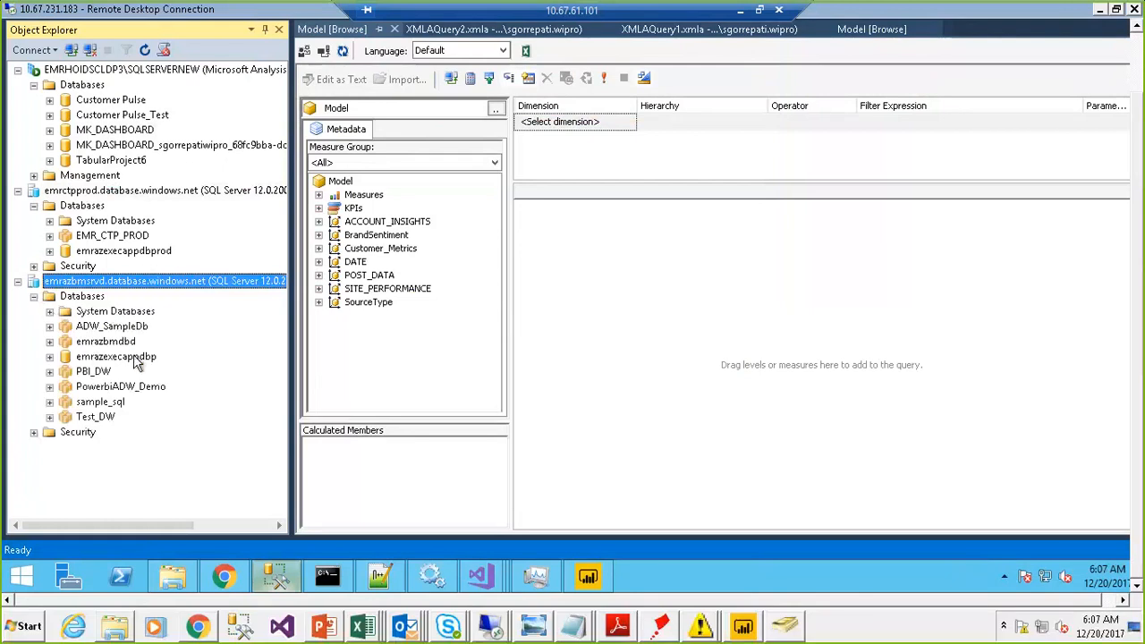
right_click(134, 386)
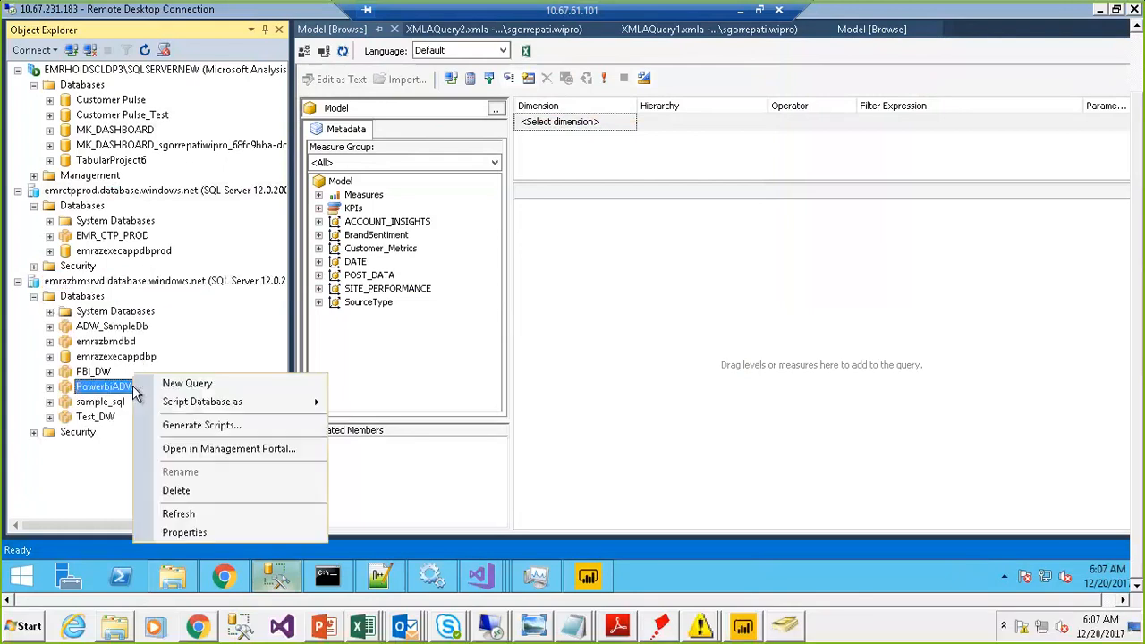
Step: Run 'select * from [dbo].[emp]' in a new PowerbiADW_Demo query to show the emp rows
click(216, 384)
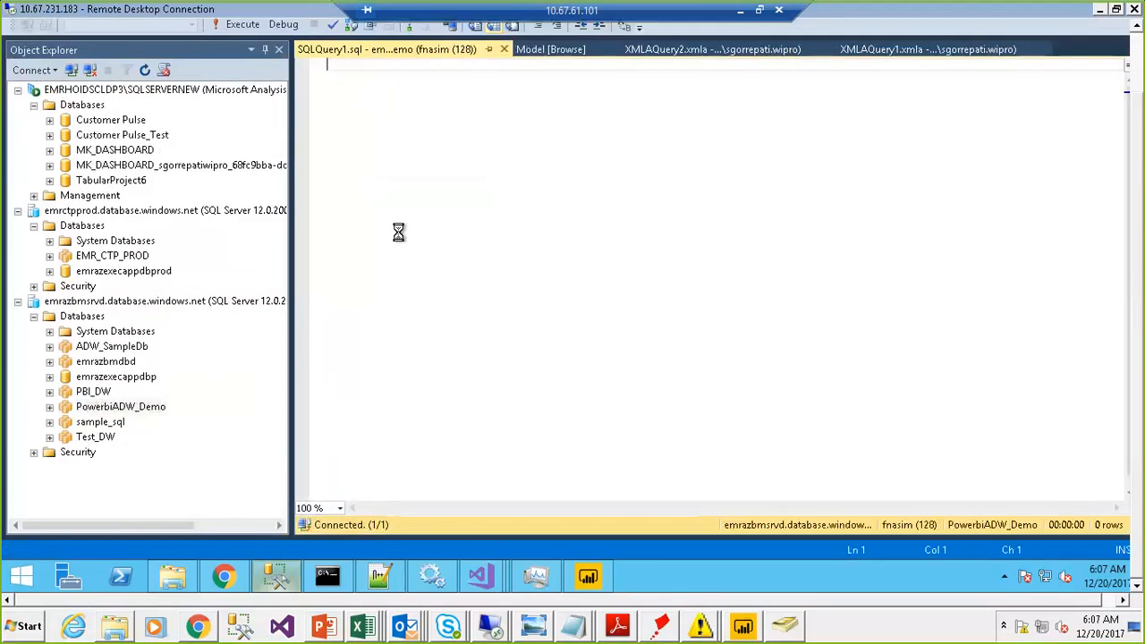
text(select * from)
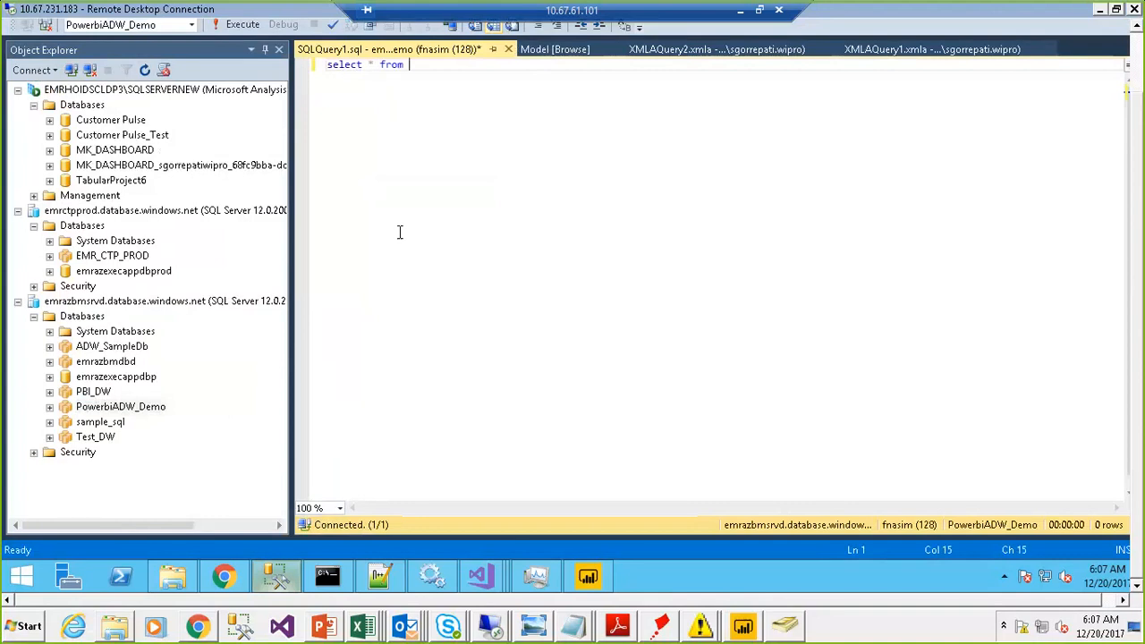
click(49, 406)
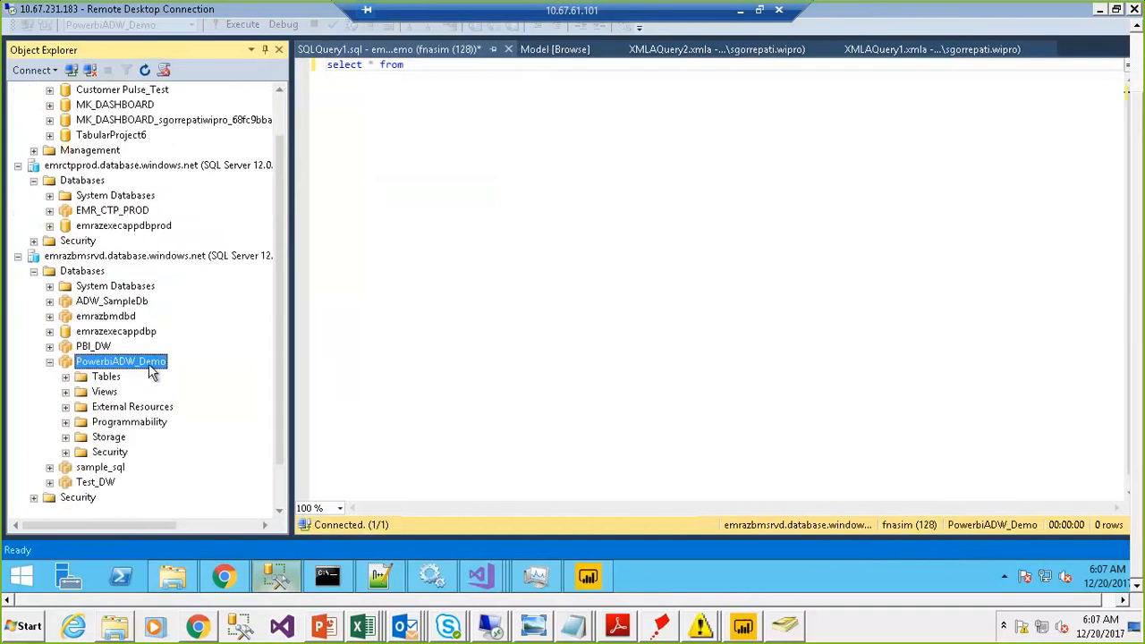
click(65, 377)
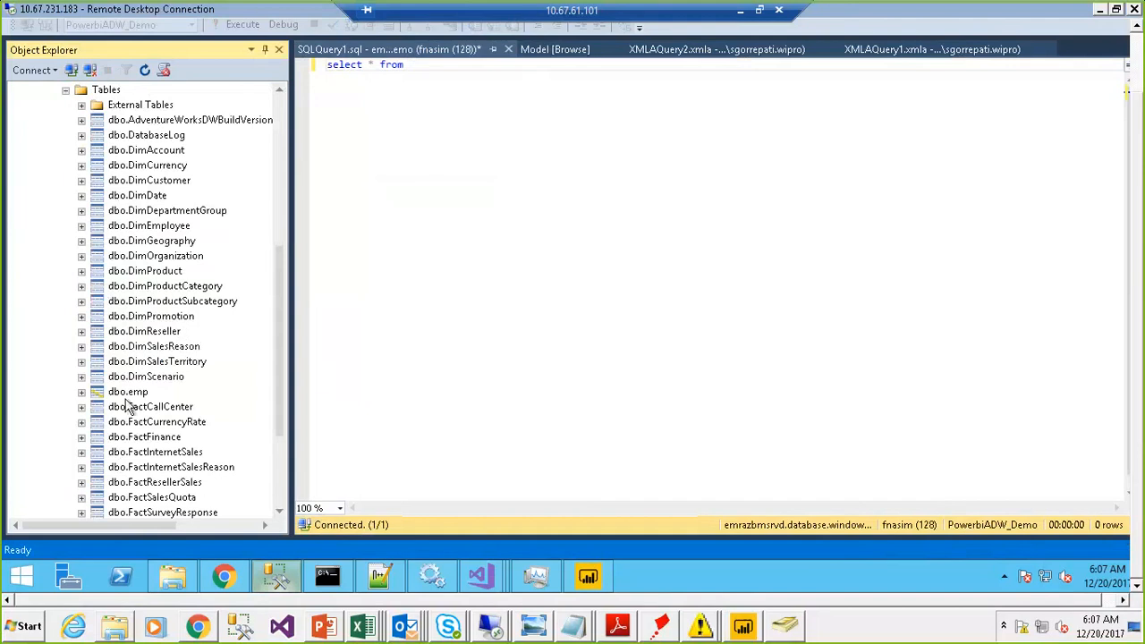
drag(126, 399, 439, 123)
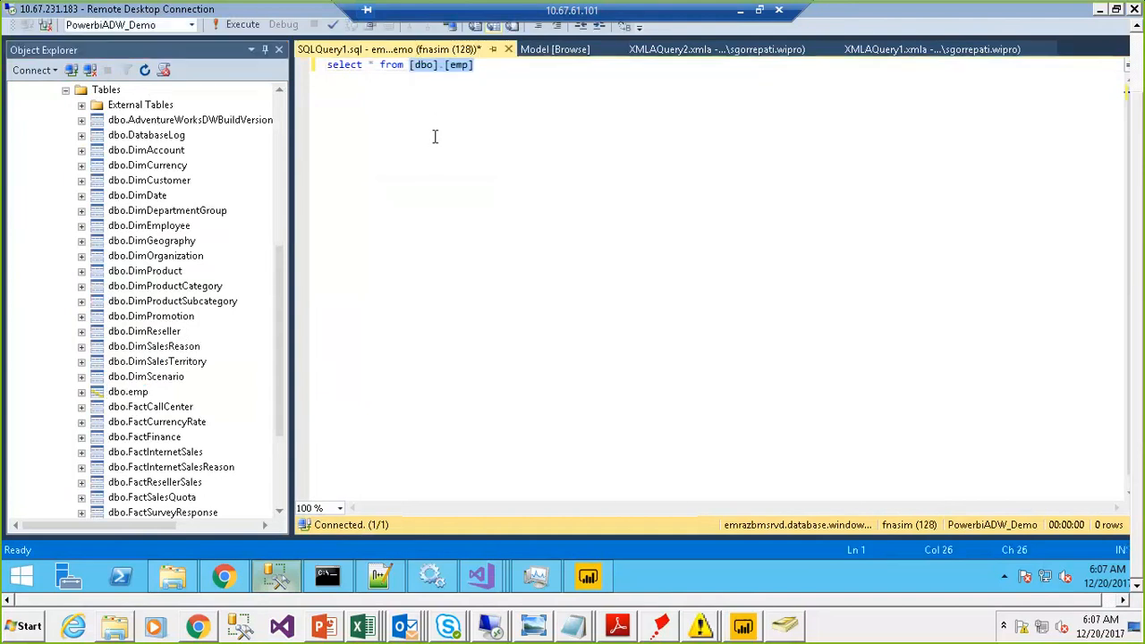
key(shift+Home)
key(End)
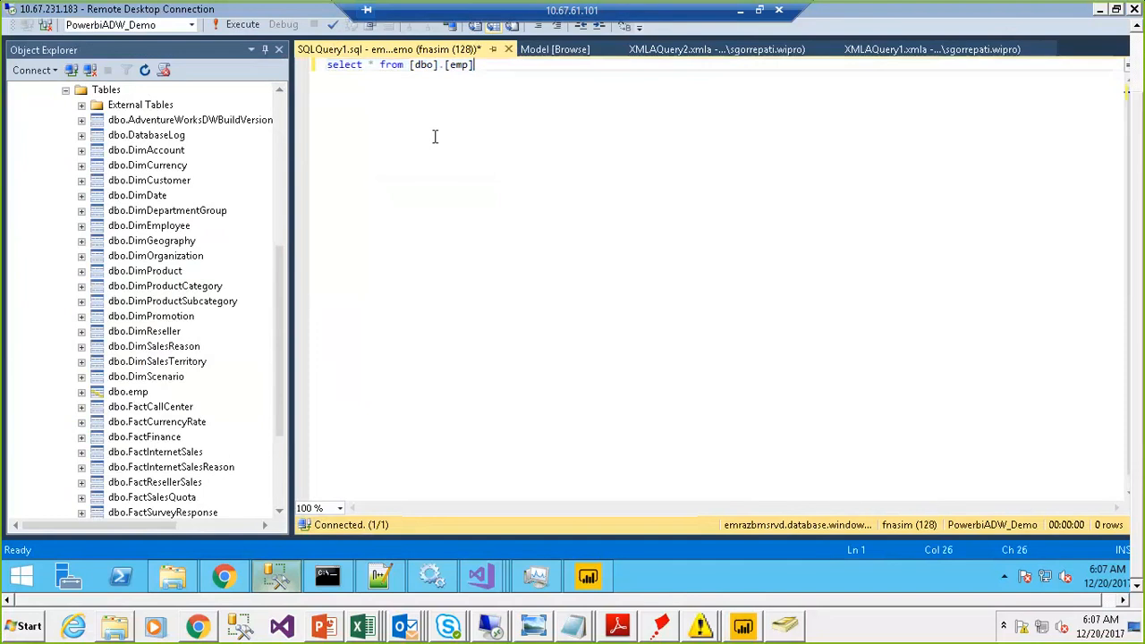
key(shift+Home)
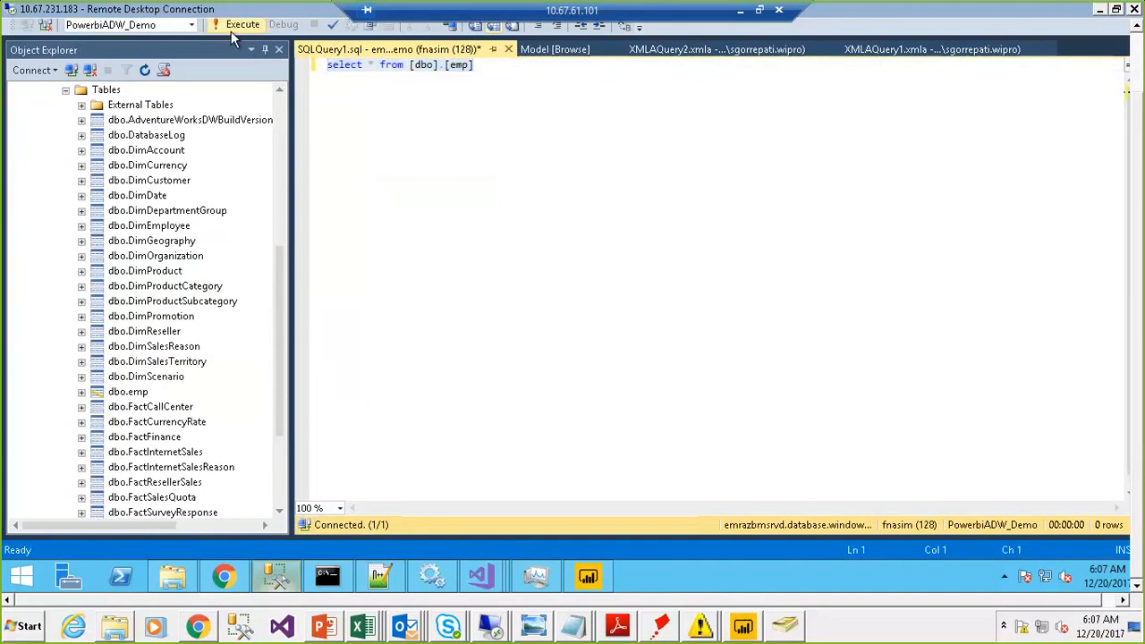
click(231, 30)
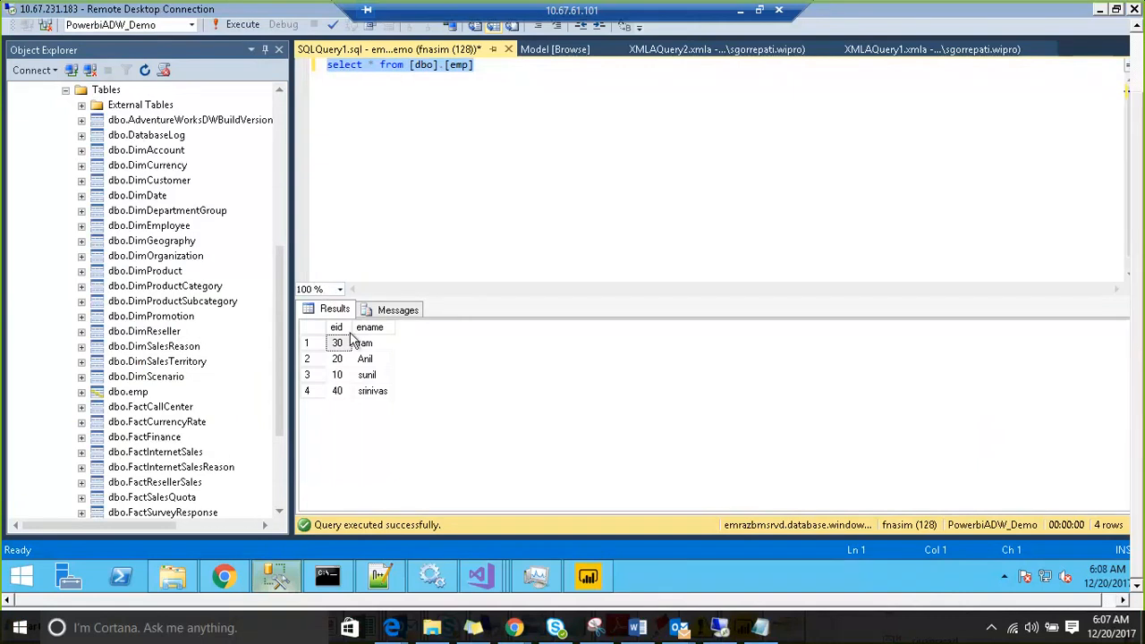
Step: Check a value in the emp results grid, then minimize the remote session
click(349, 379)
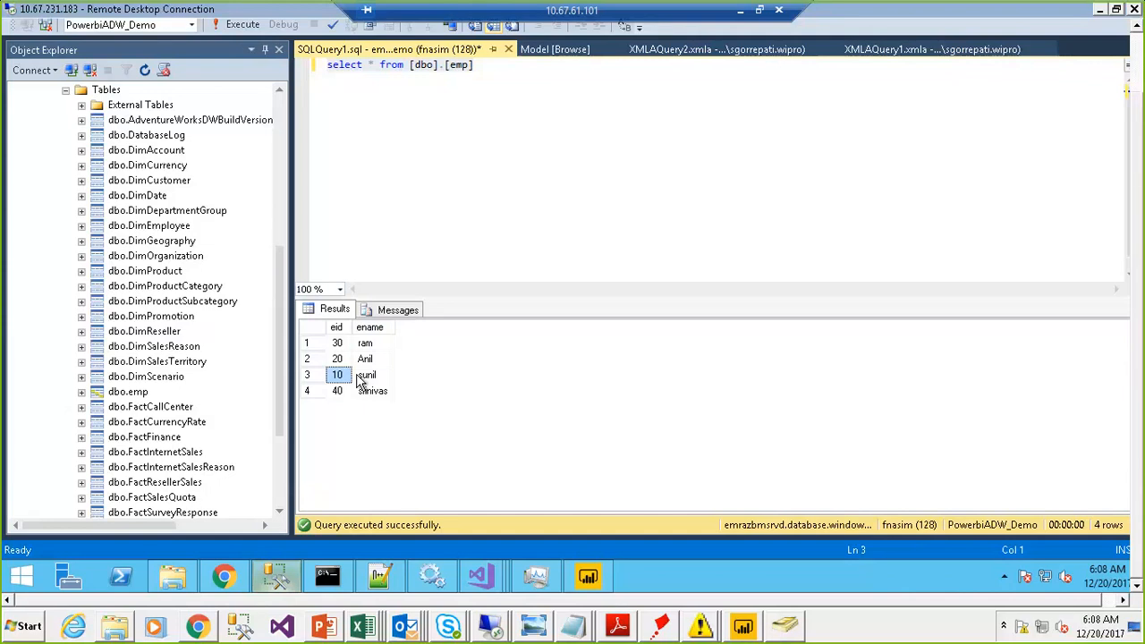
click(1101, 10)
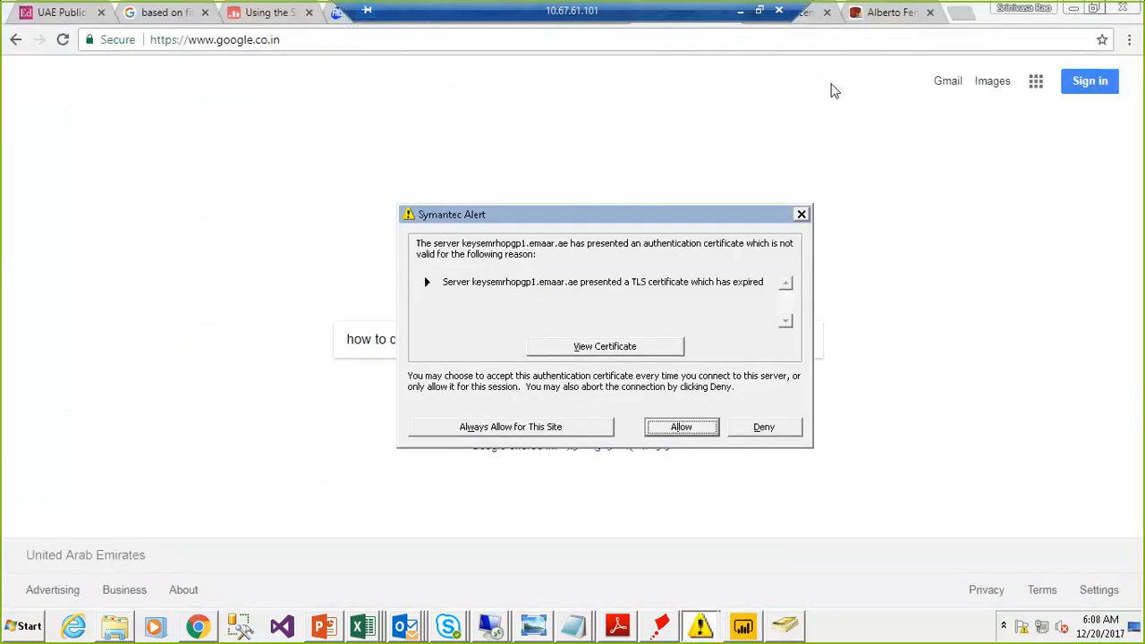
Step: Return to the Azure portal tab in Chrome and go to the Dashboard from the expanded menu
click(739, 12)
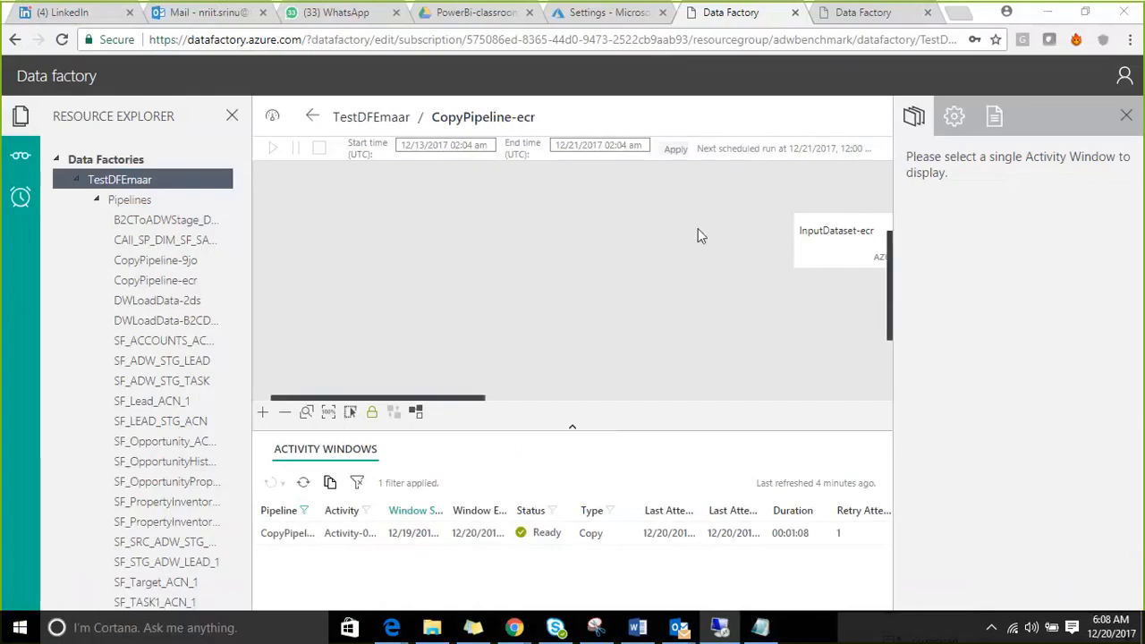
mouse_move(454, 403)
mouse_down()
mouse_move(787, 404)
mouse_move(436, 410)
mouse_up()
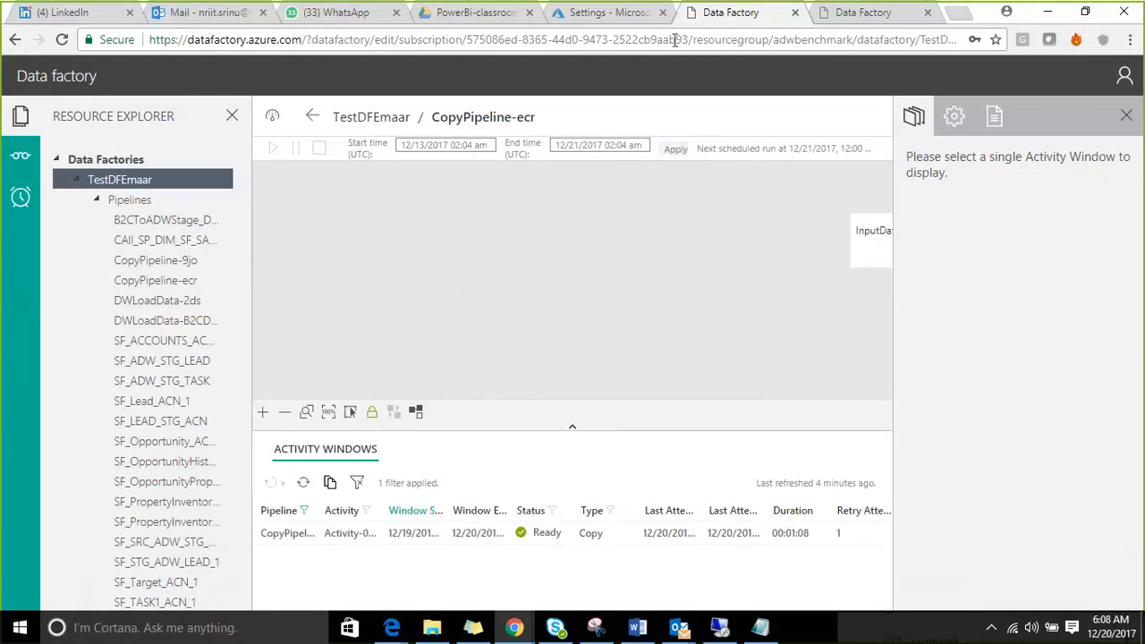
click(1085, 12)
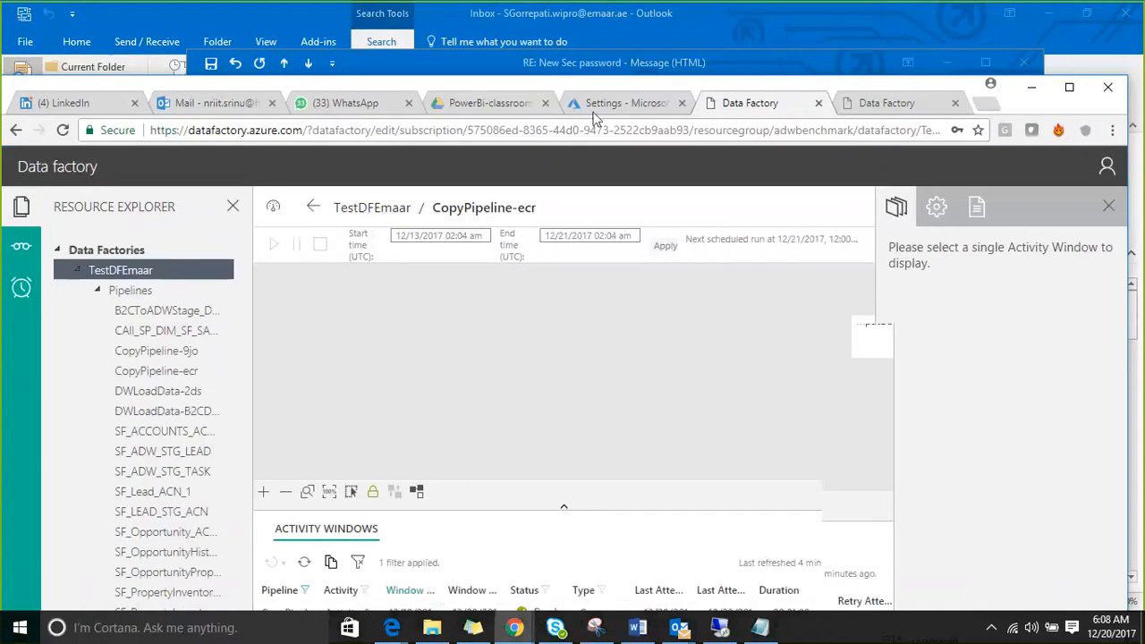
click(592, 105)
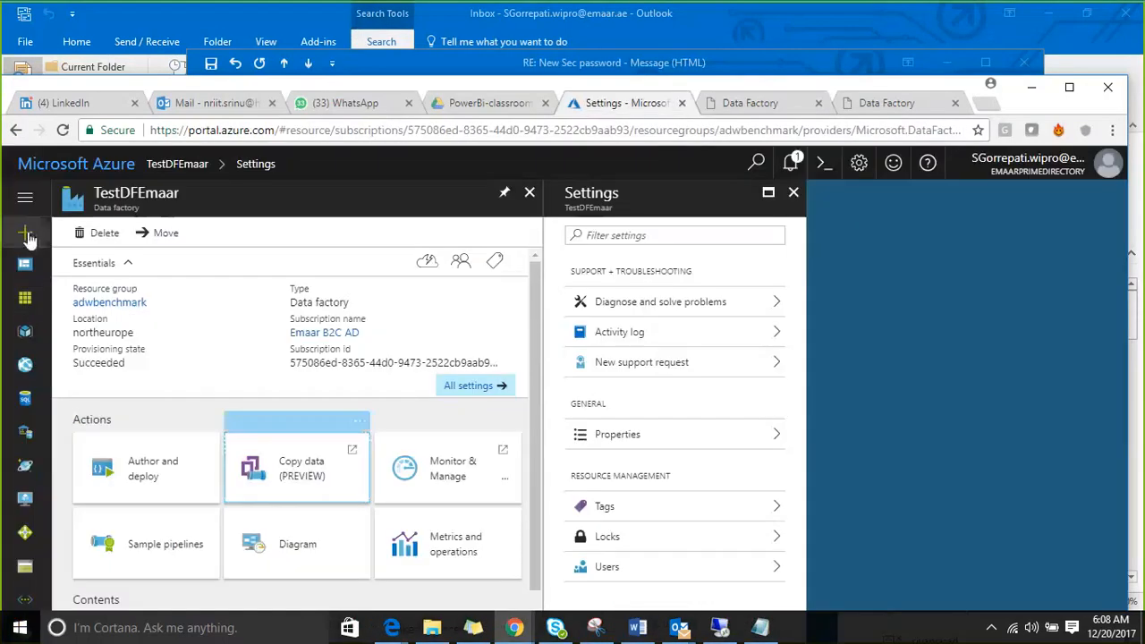
scroll(232, 402, down, 1)
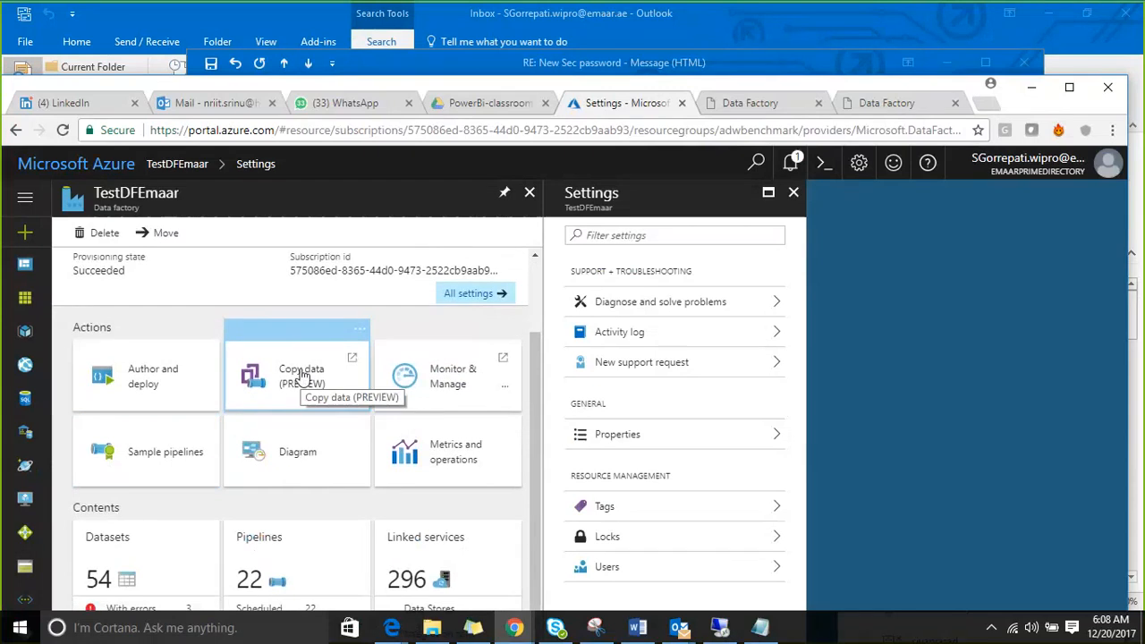
click(25, 197)
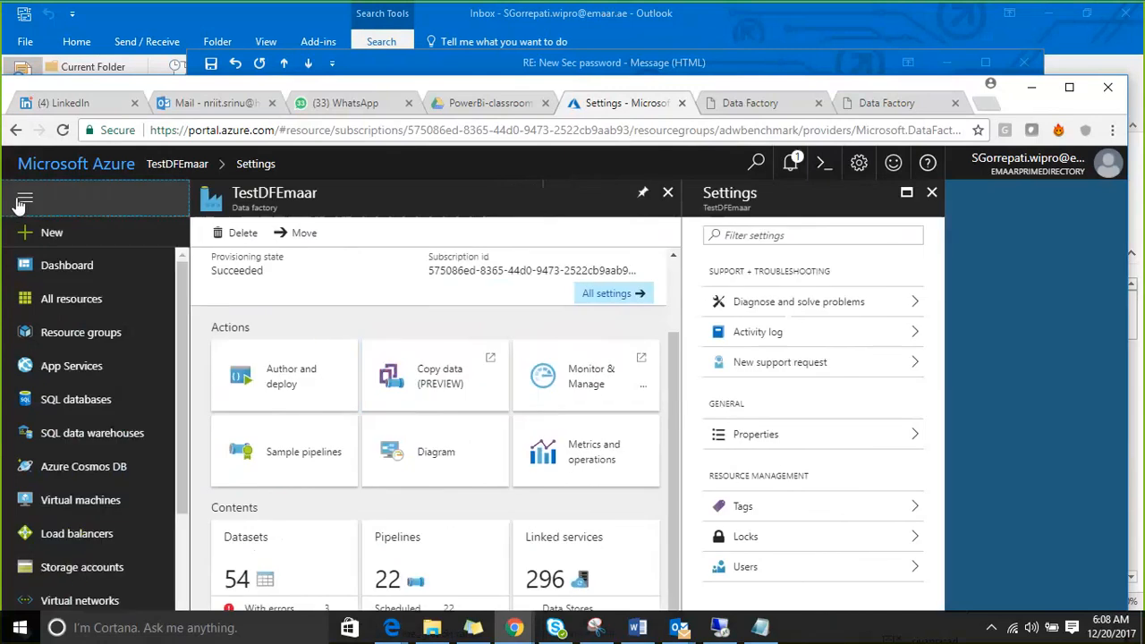
click(80, 266)
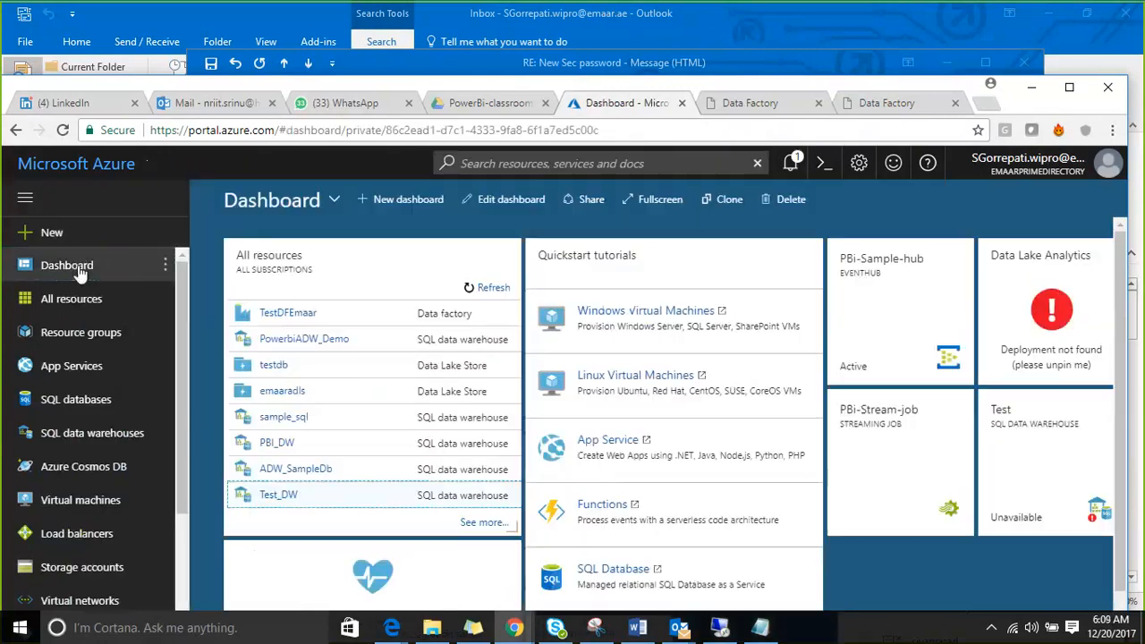
Step: Open PowerbiADW_Demo's Load Data option and choose Azure Data Factory to load the data
click(296, 344)
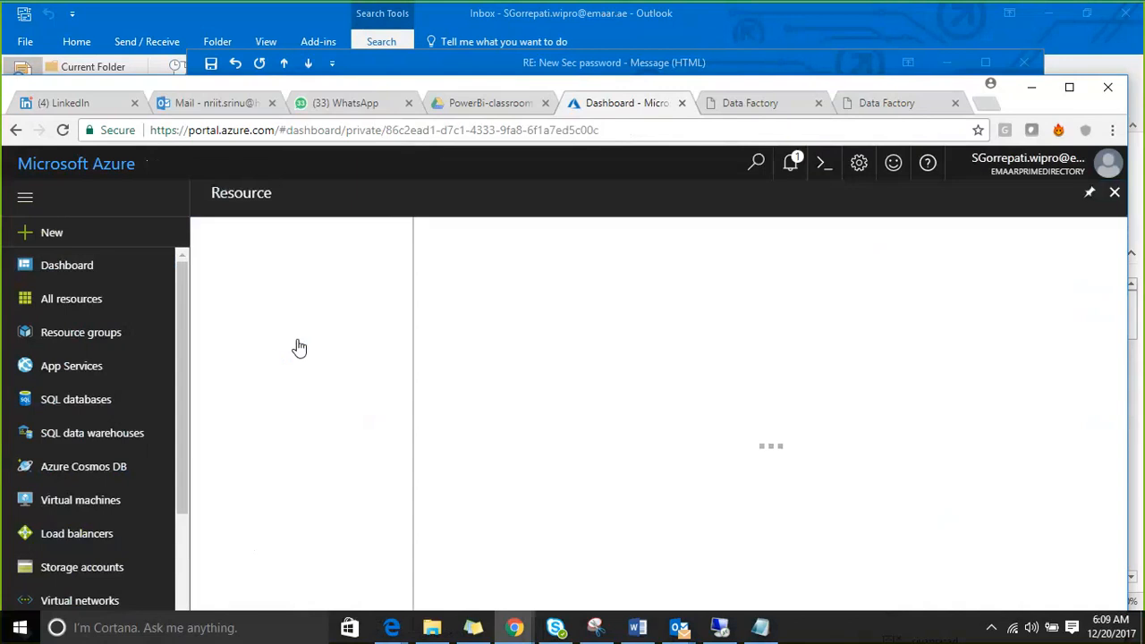
click(1069, 89)
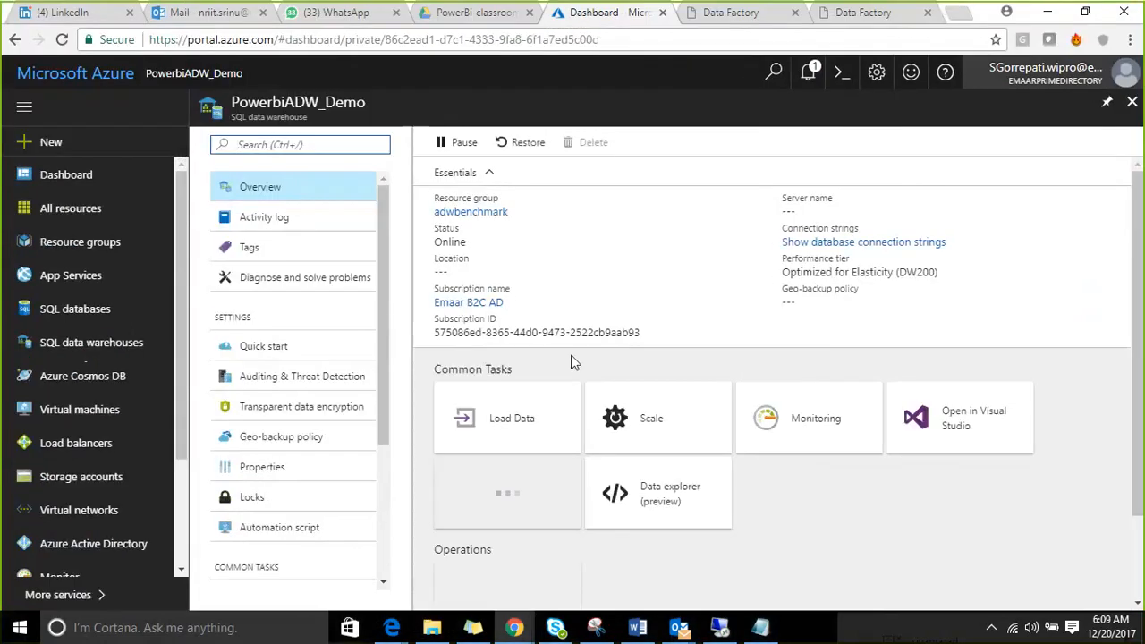
click(522, 438)
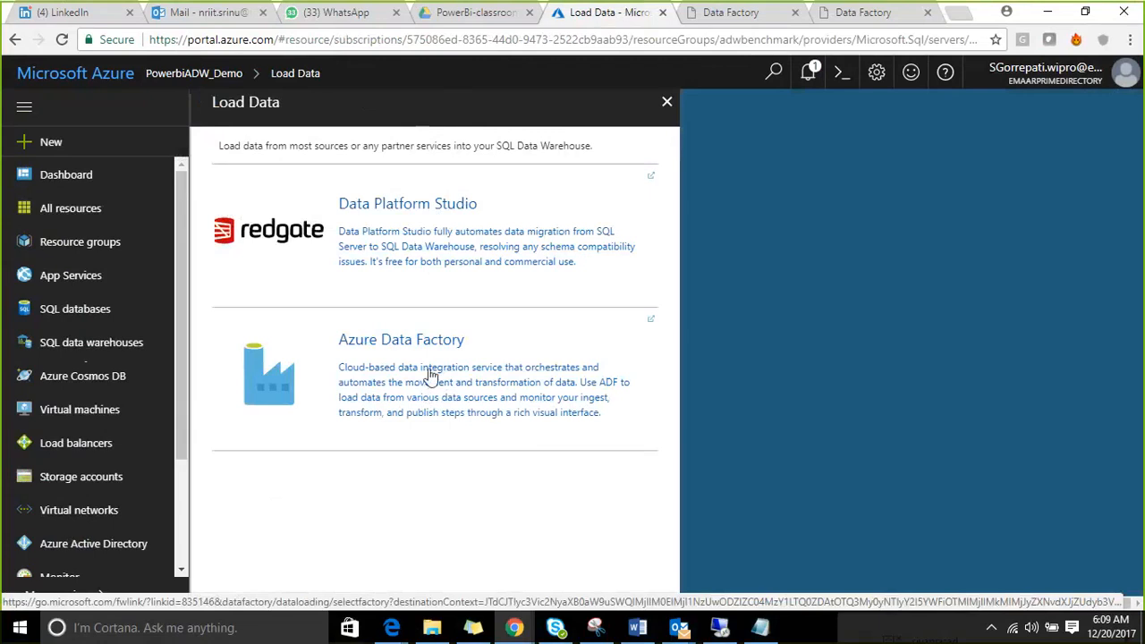
click(433, 386)
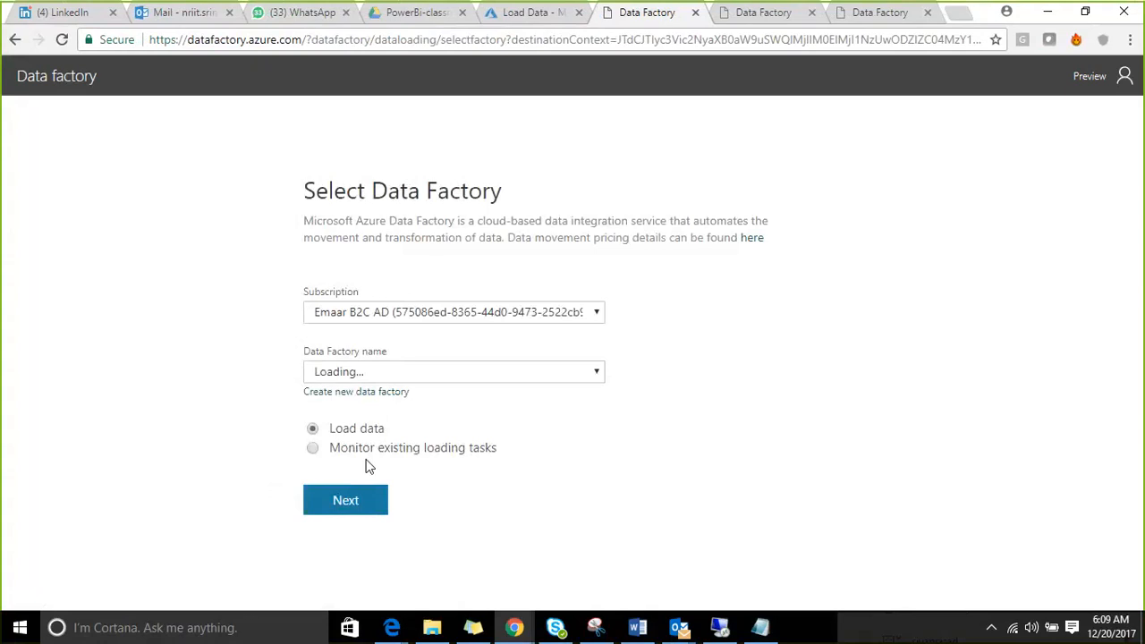
Step: Advance past the copy task properties and choose Azure Data Lake Store as the source
click(370, 510)
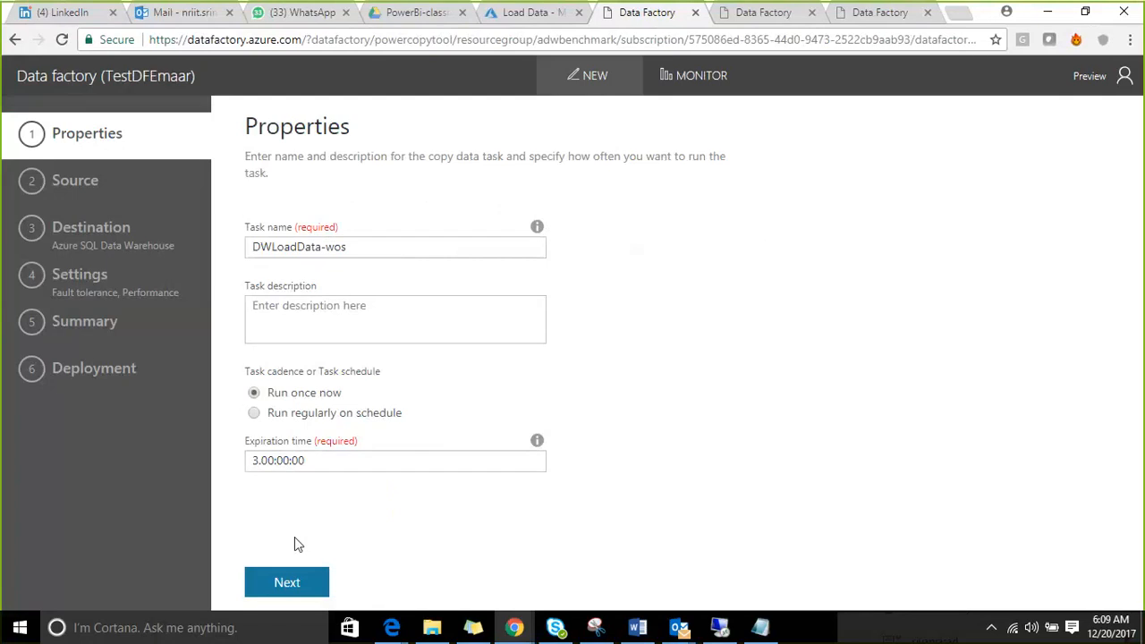
click(297, 592)
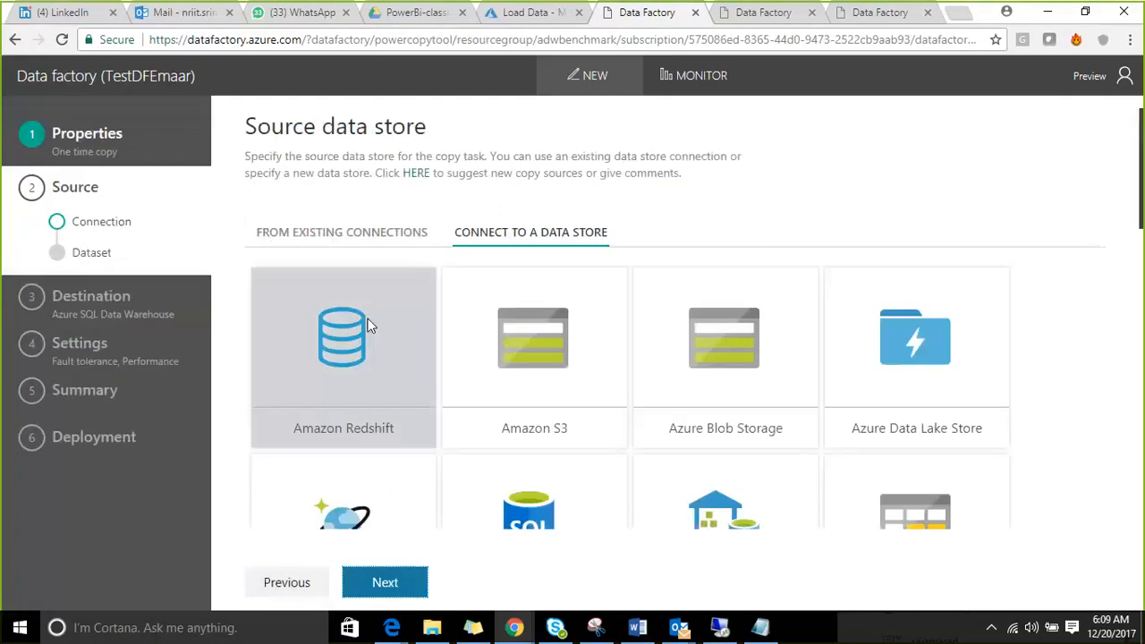
scroll(957, 197, down, 3)
scroll(940, 197, up, 2)
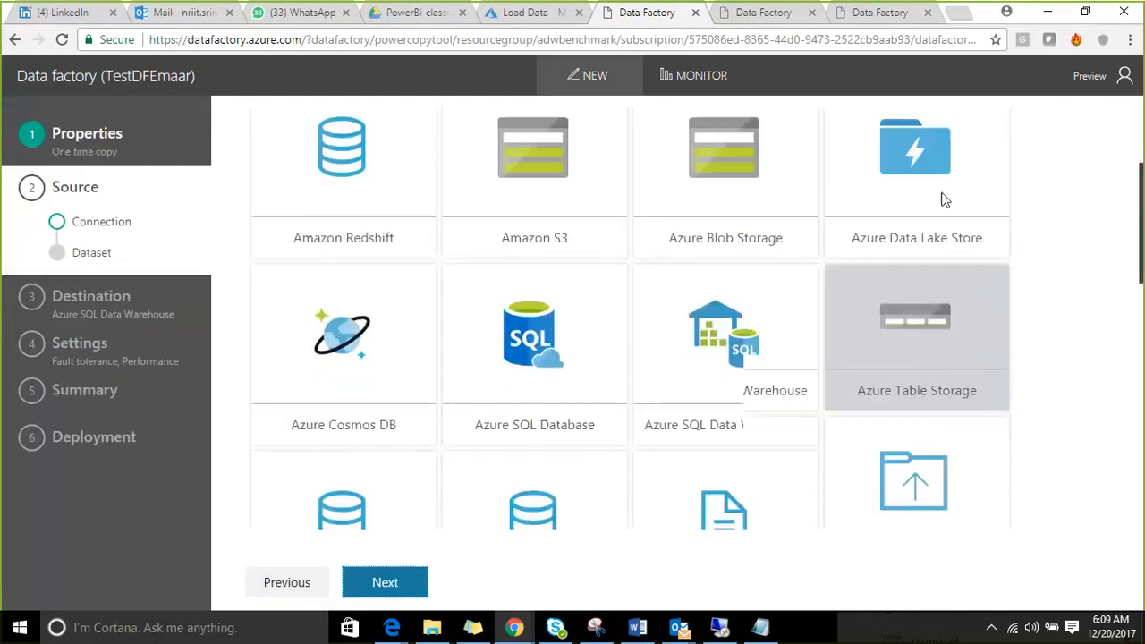
click(895, 242)
click(426, 597)
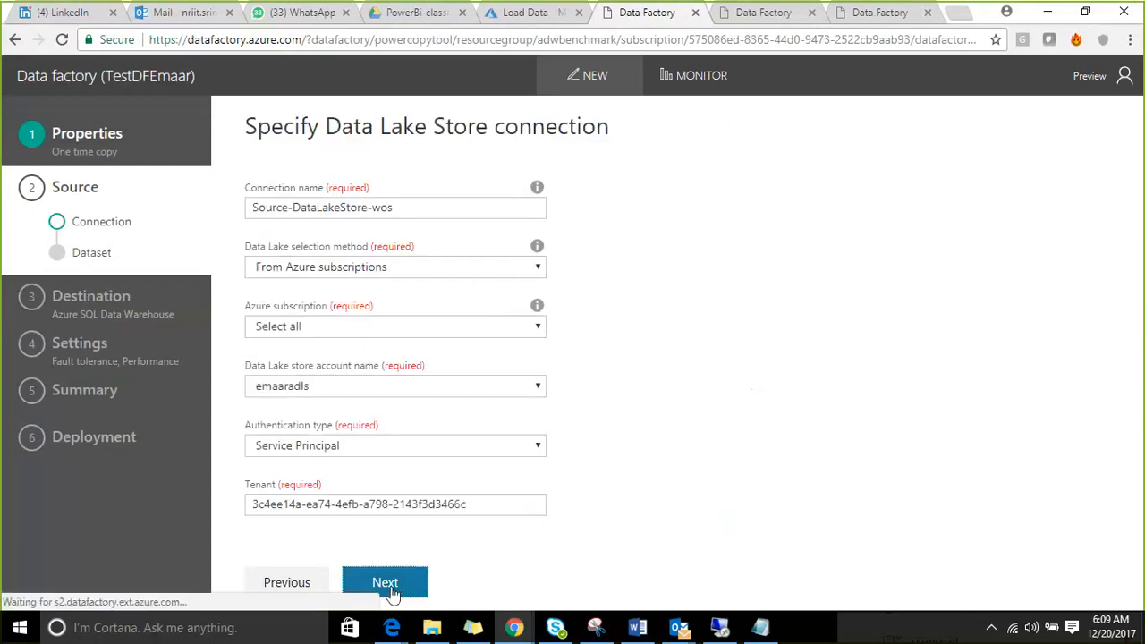
Step: Set the Data Lake connection to the Emaar B2C AD subscription with OAuth authentication
click(455, 332)
click(442, 364)
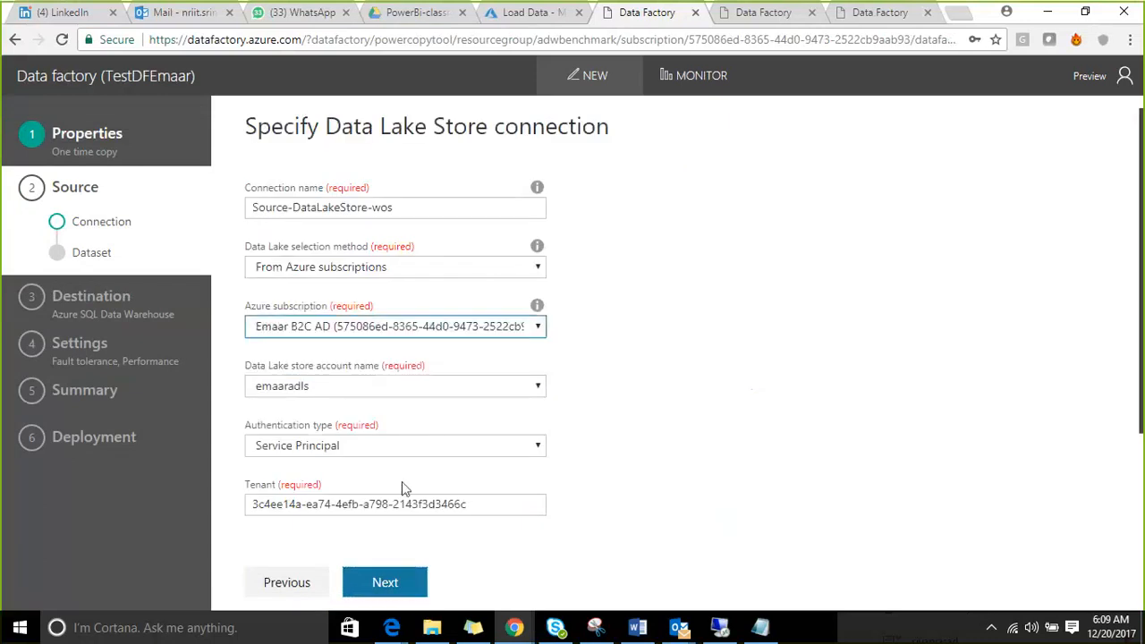
click(394, 582)
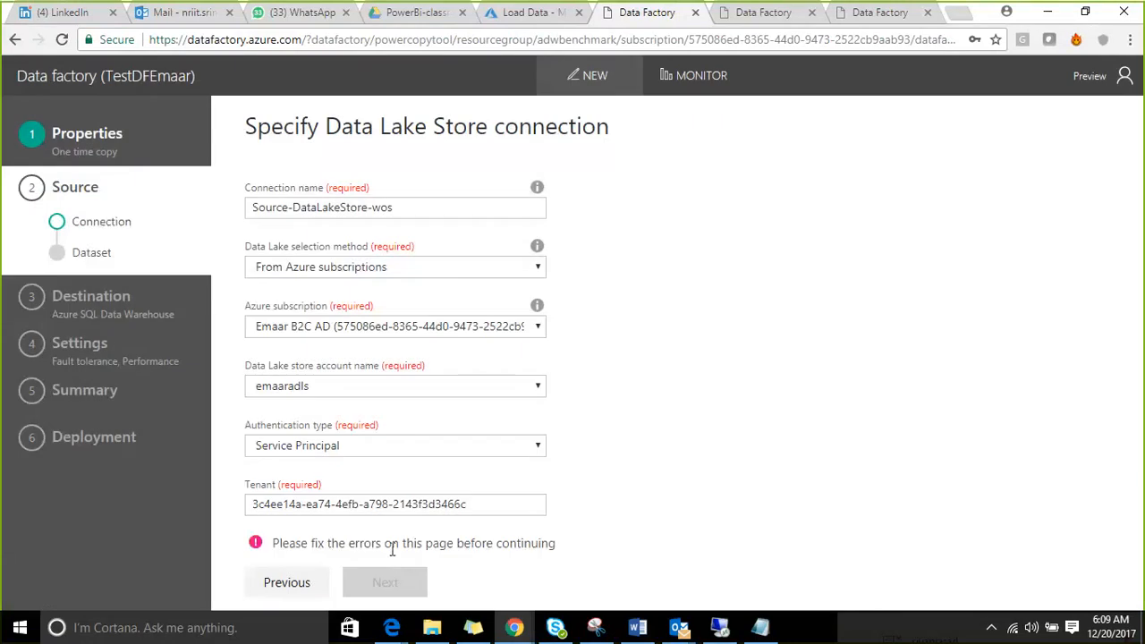
scroll(462, 447, down, 1)
click(493, 361)
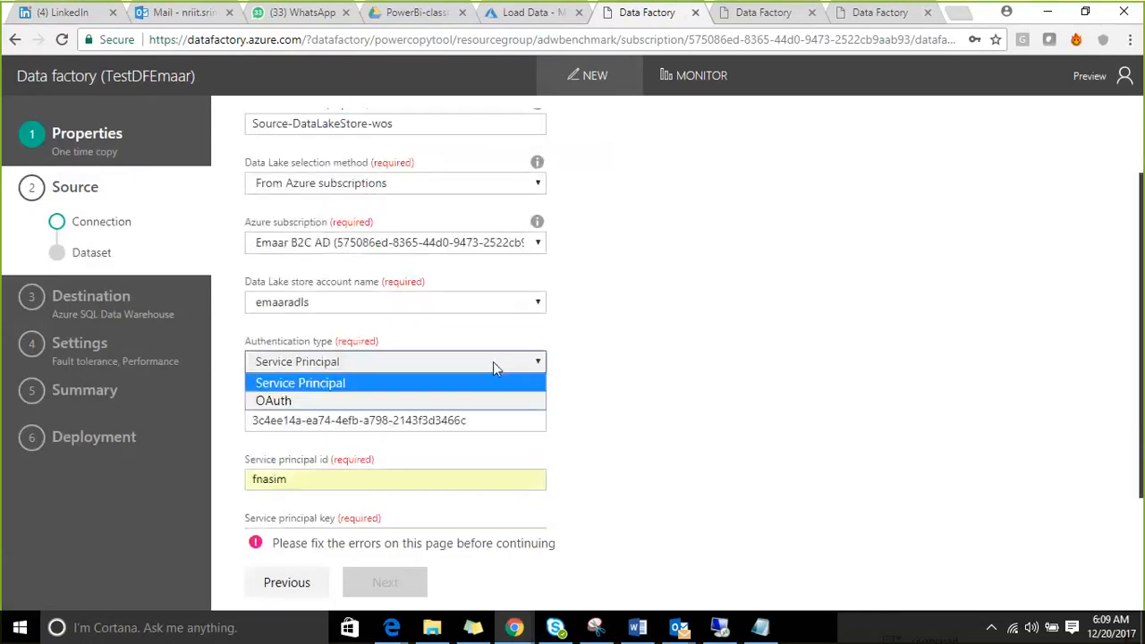
click(450, 401)
click(391, 583)
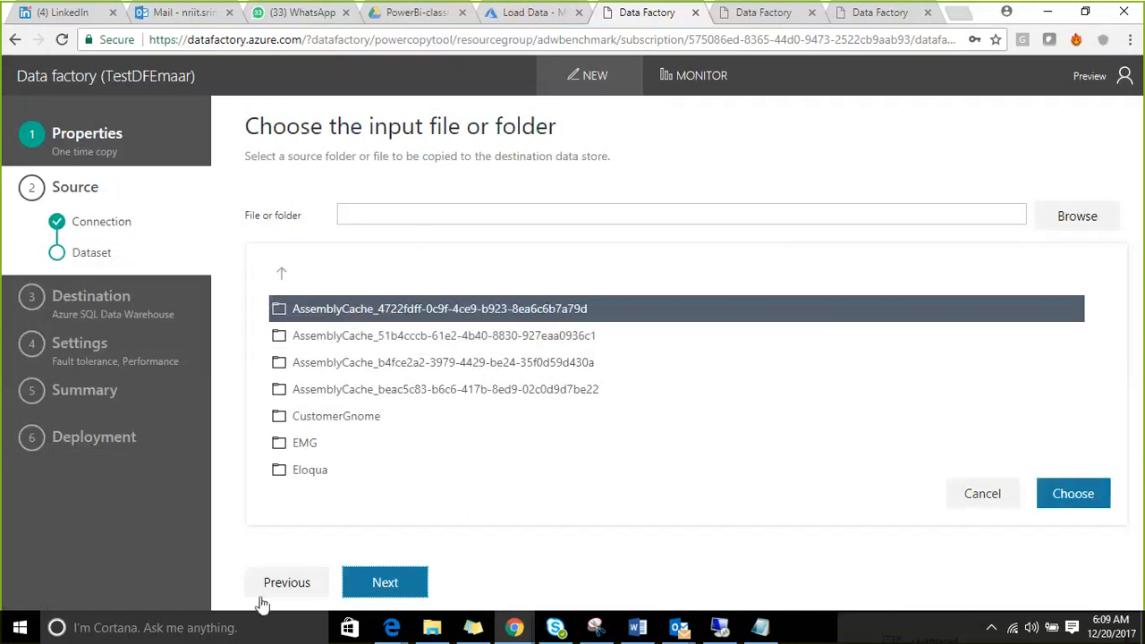
Step: Pick the testdb Data Lake Store account and select Input/data.csv as the source file
click(286, 582)
click(463, 387)
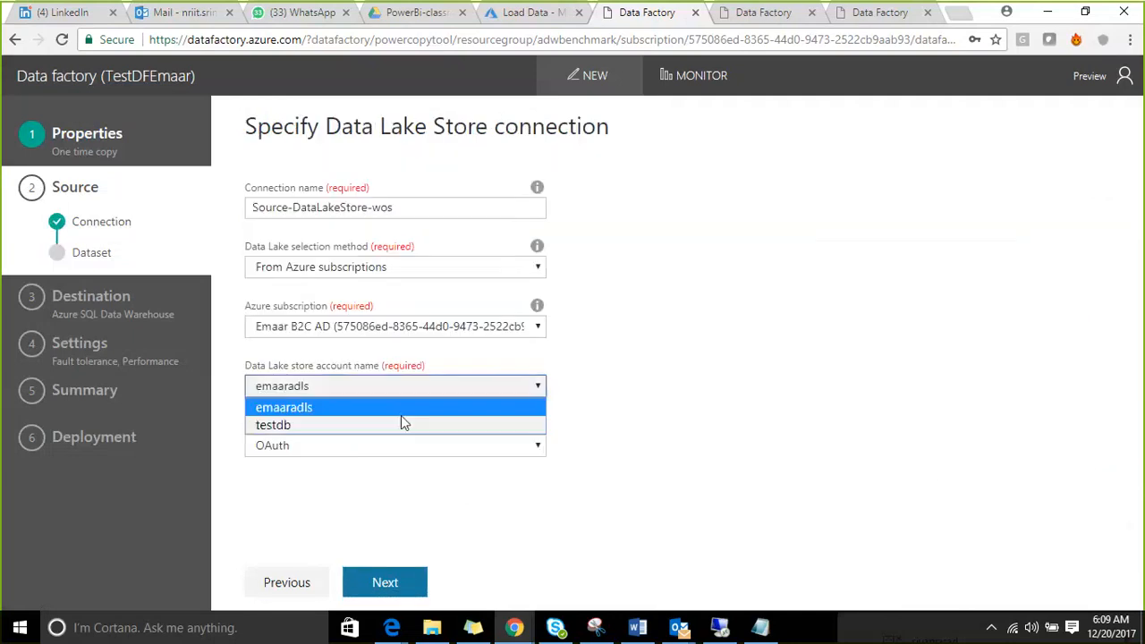
click(401, 415)
click(374, 577)
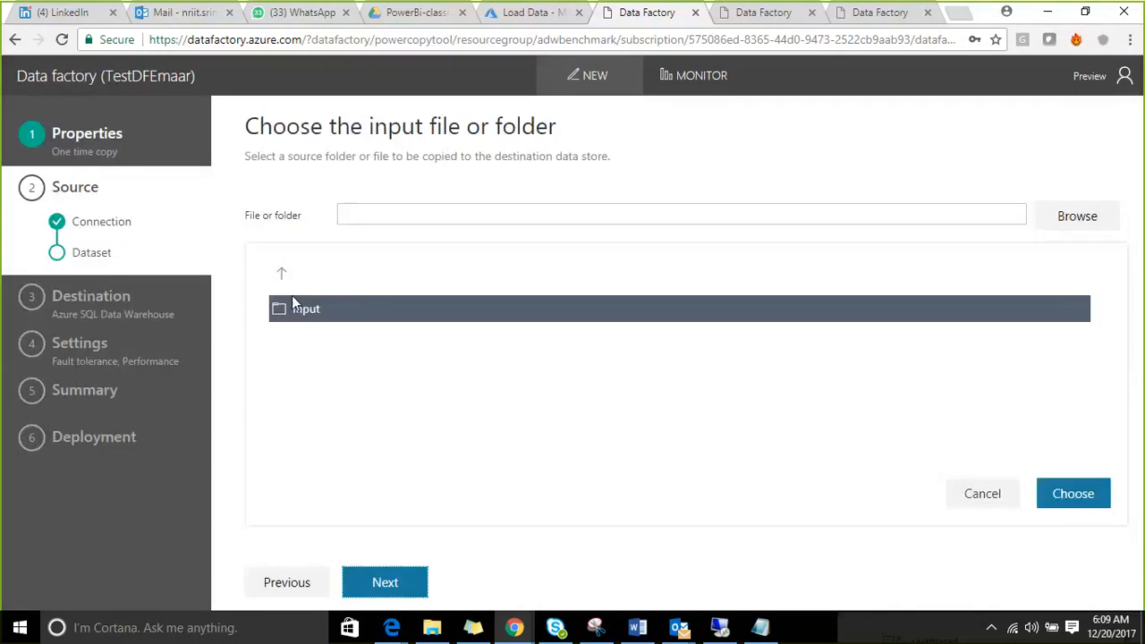
double_click(351, 306)
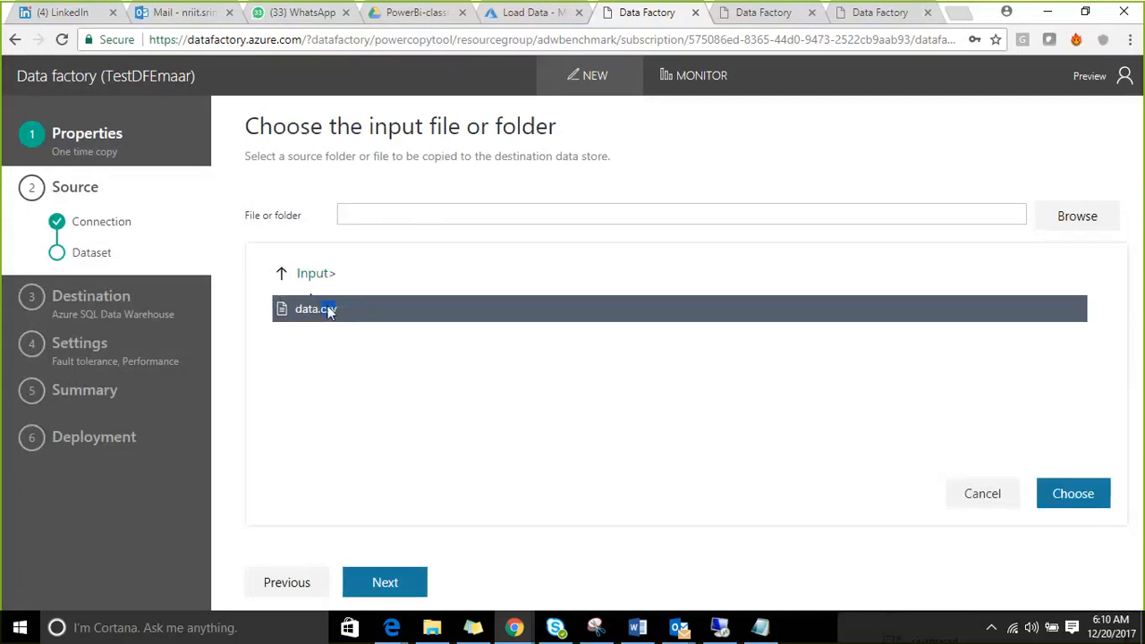
double_click(327, 310)
click(365, 573)
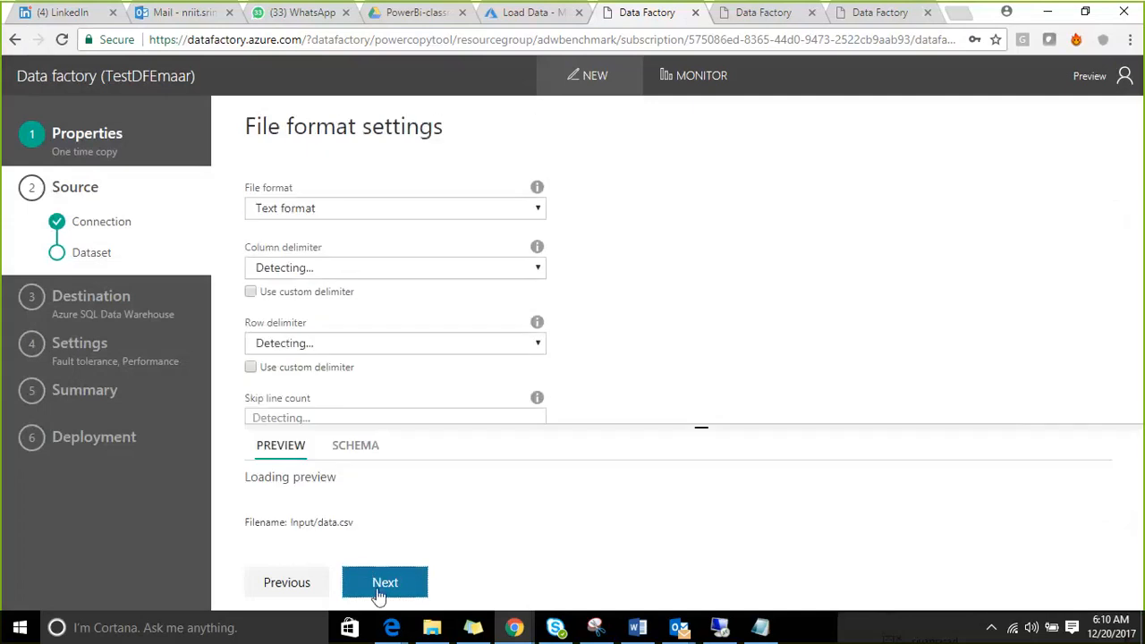
Step: Accept data.csv's detected text format and continue to the SQL Data Warehouse destination
scroll(409, 403, down, 1)
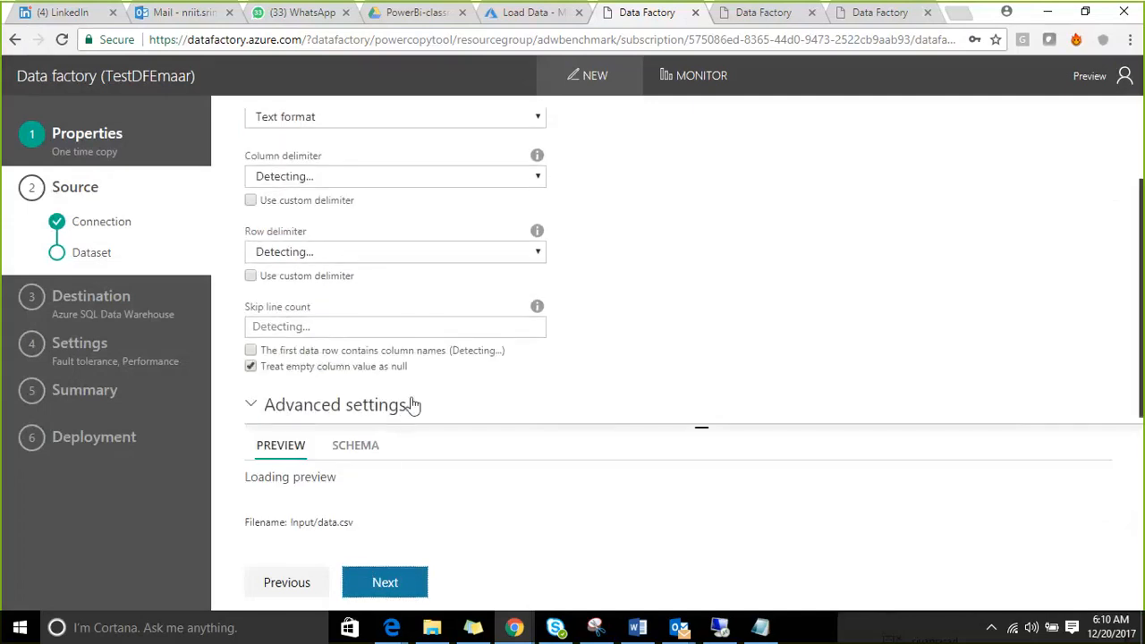
click(383, 582)
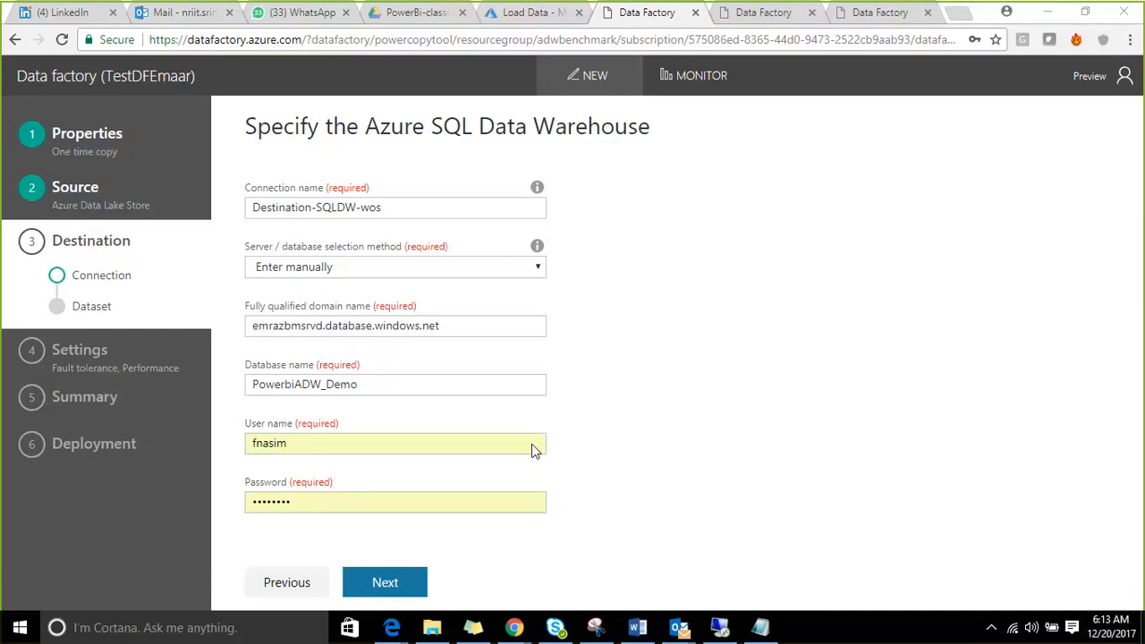
Step: Step back through the Copy wizard pages to the source data store choices
click(272, 590)
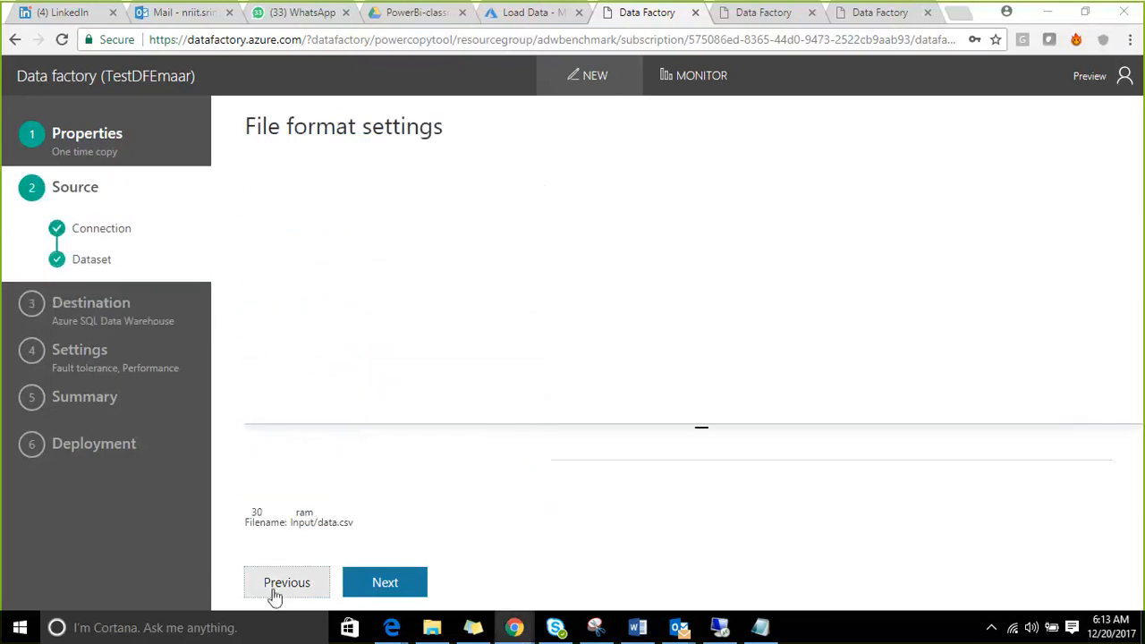
click(274, 590)
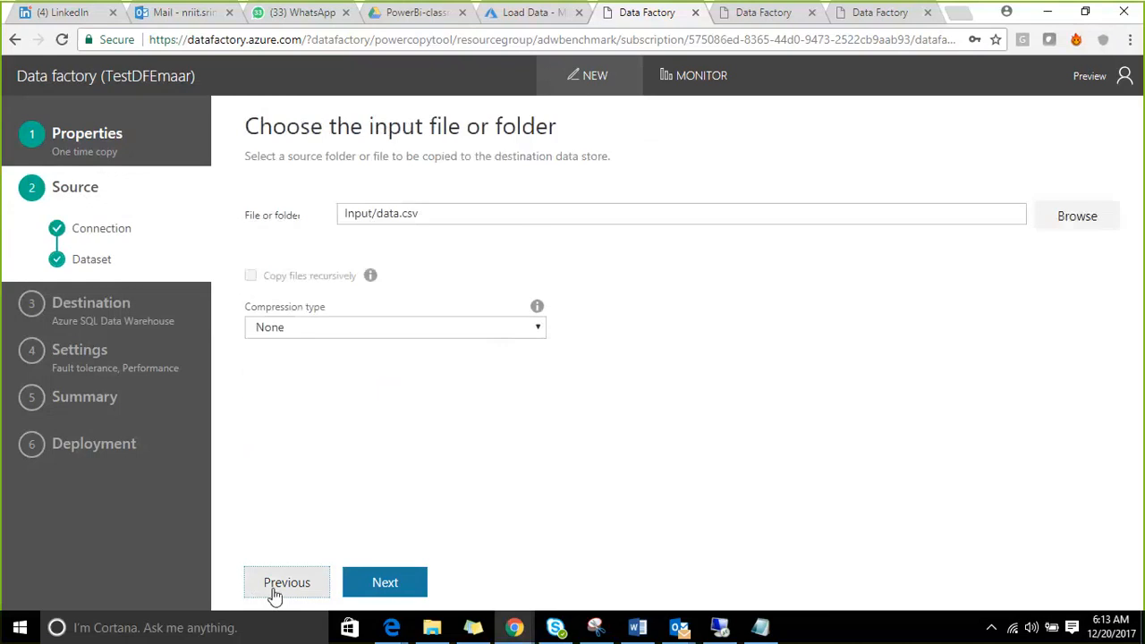
click(288, 592)
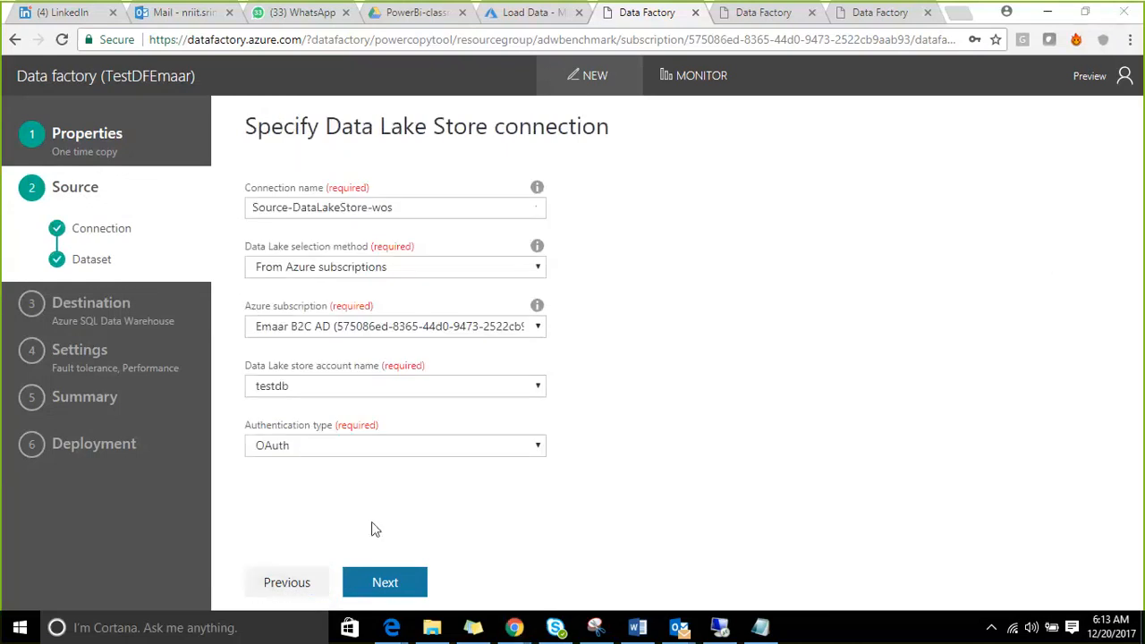
click(308, 586)
Step: Browse the Connect to a data store connector grid, then switch to the third Data Factory tab
scroll(748, 379, down, 10)
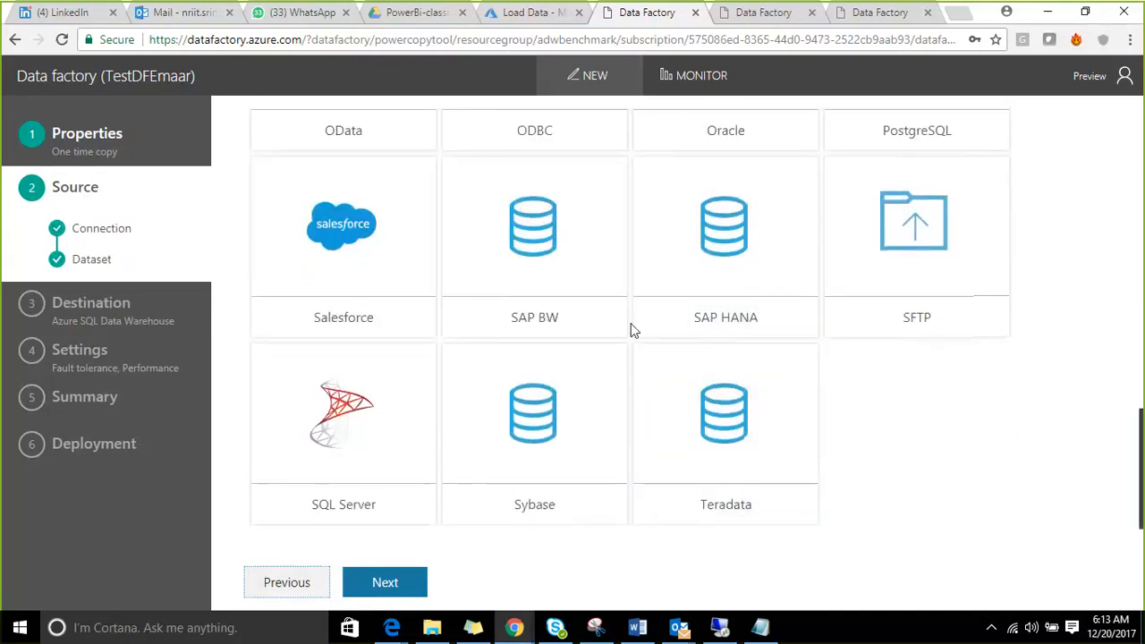
scroll(630, 327, up, 5)
scroll(630, 327, up, 5)
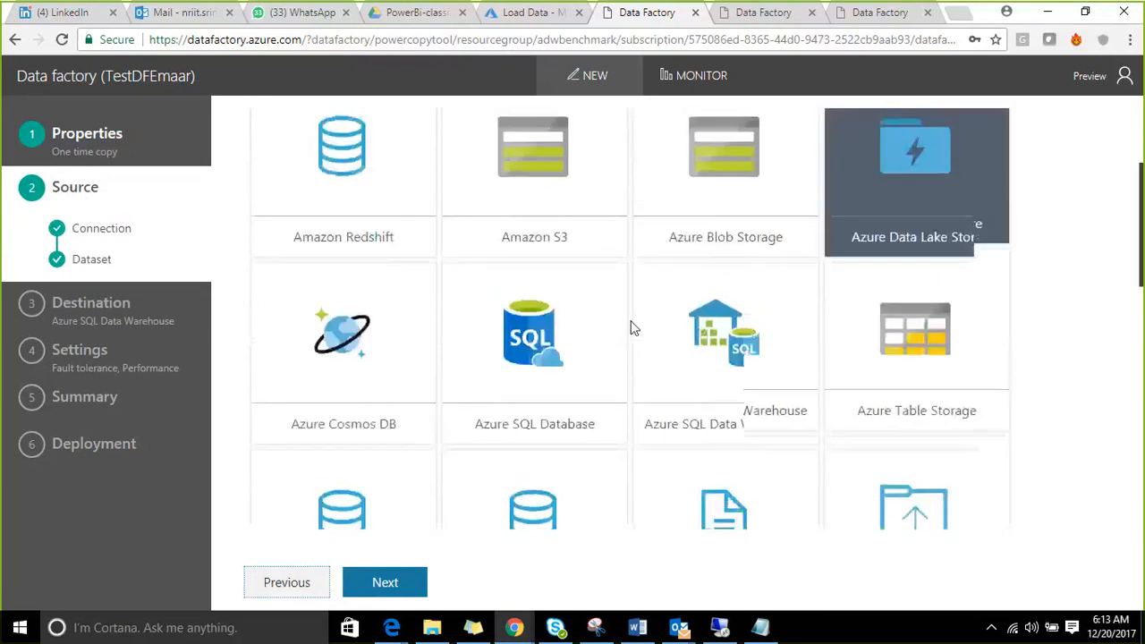
scroll(631, 327, up, 3)
scroll(681, 392, down, 3)
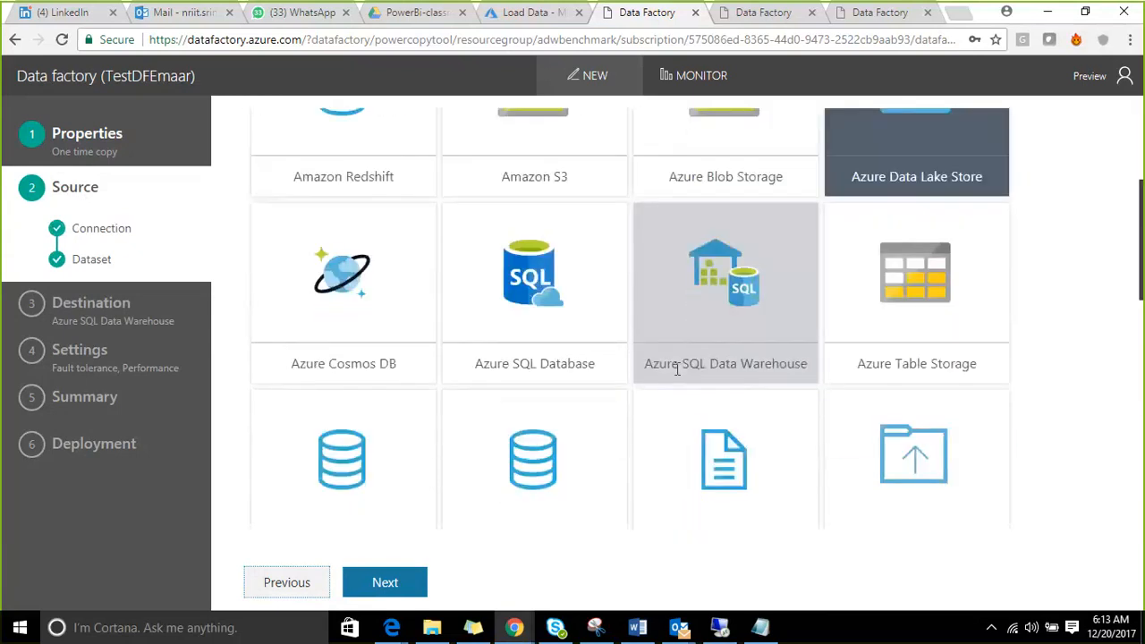
scroll(677, 368, down, 9)
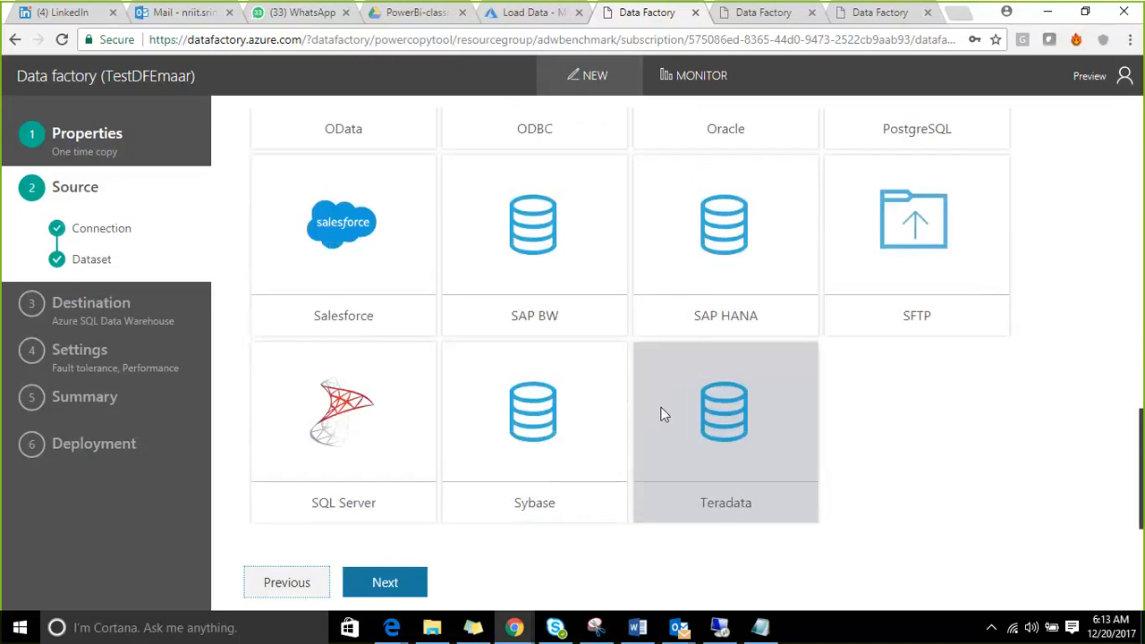
scroll(622, 449, up, 1)
scroll(622, 438, up, 10)
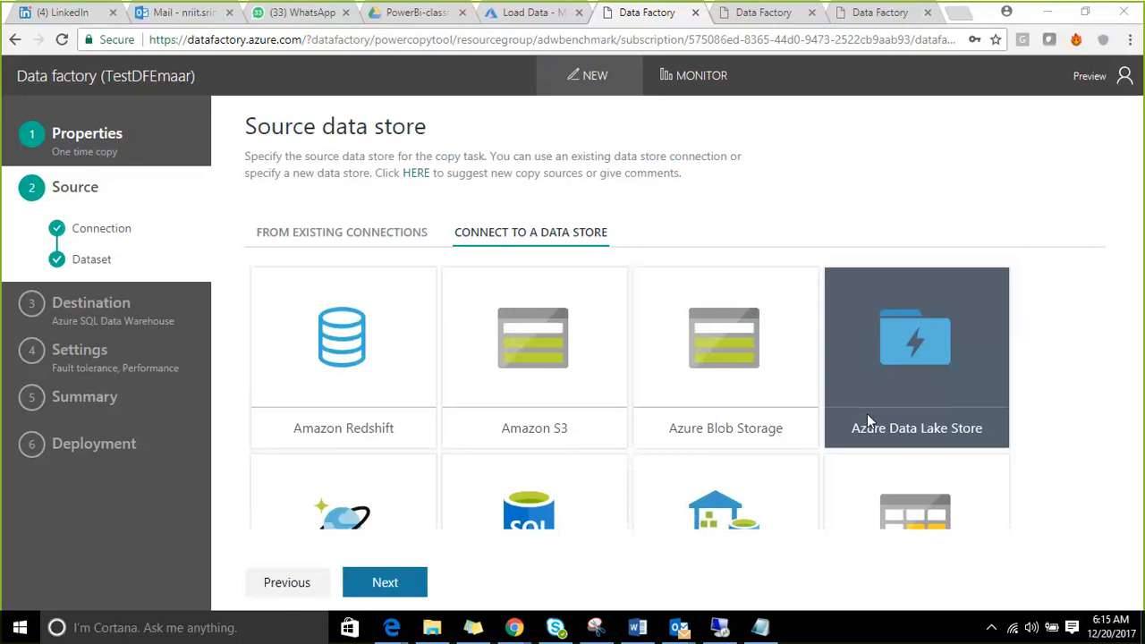
click(902, 19)
click(903, 43)
Step: Load google.com and search for 'calling stored procedure through adf'
text(google.com)
key(Return)
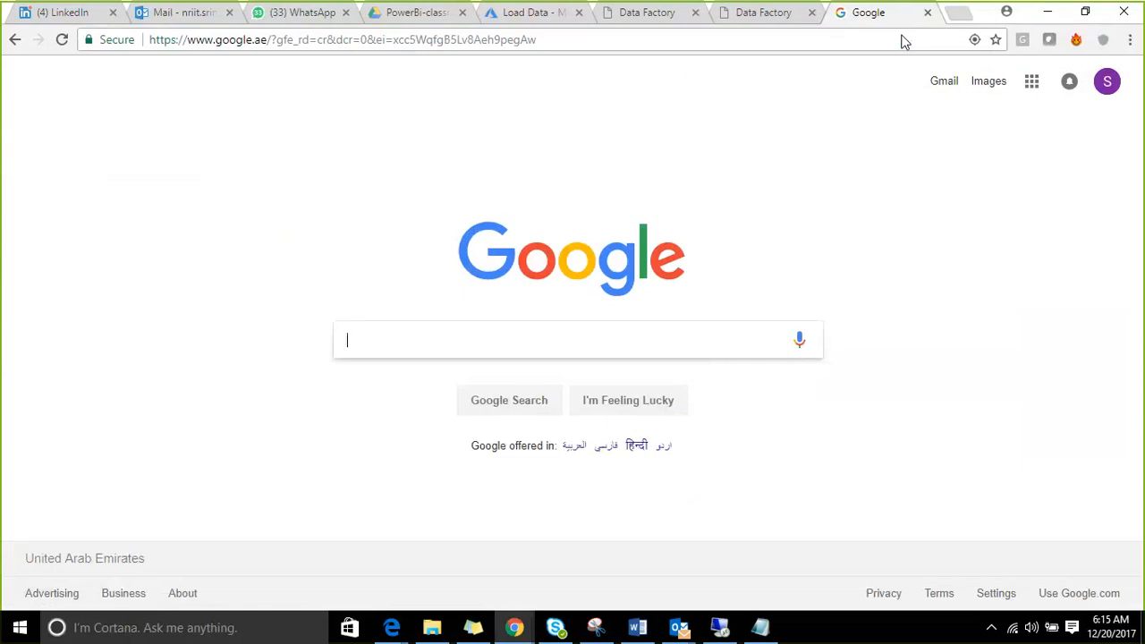
text(calling store)
text(ed pr)
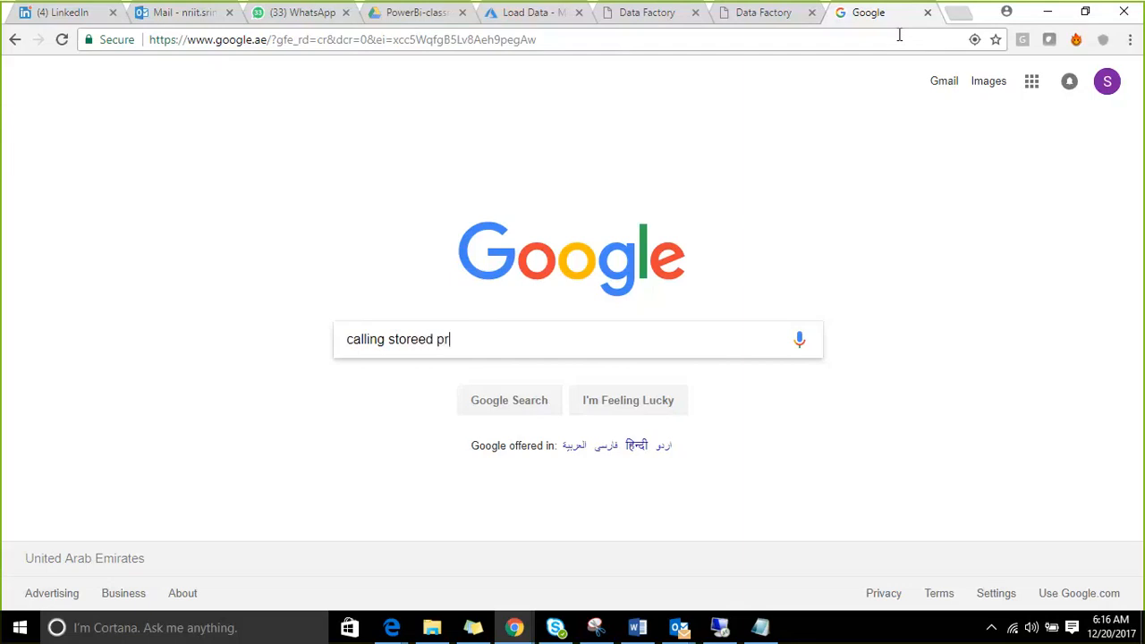
text(ocedure through )
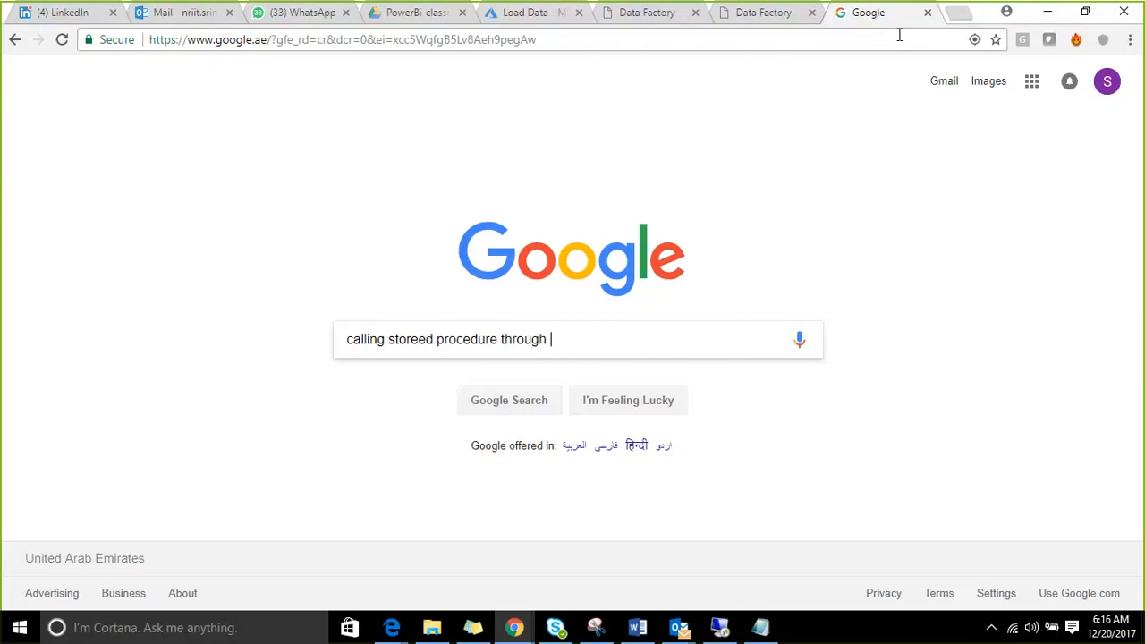
text(adf)
key(Return)
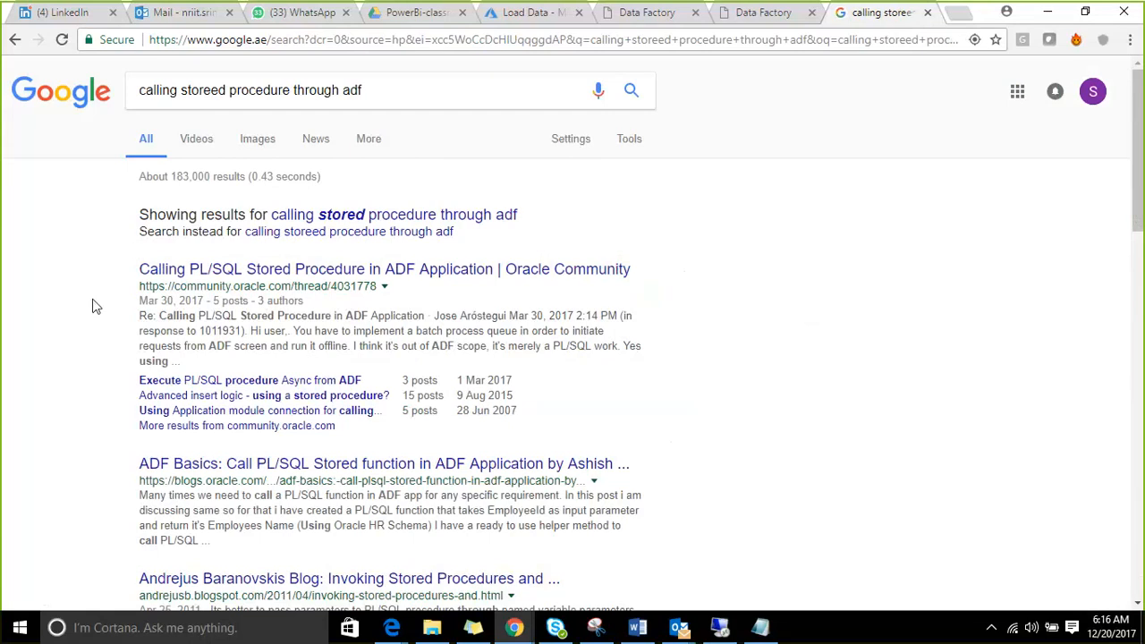
Step: Change 'adf' to 'azure data factory', rerun the search, and open the Stored Procedure activity article
scroll(95, 307, down, 3)
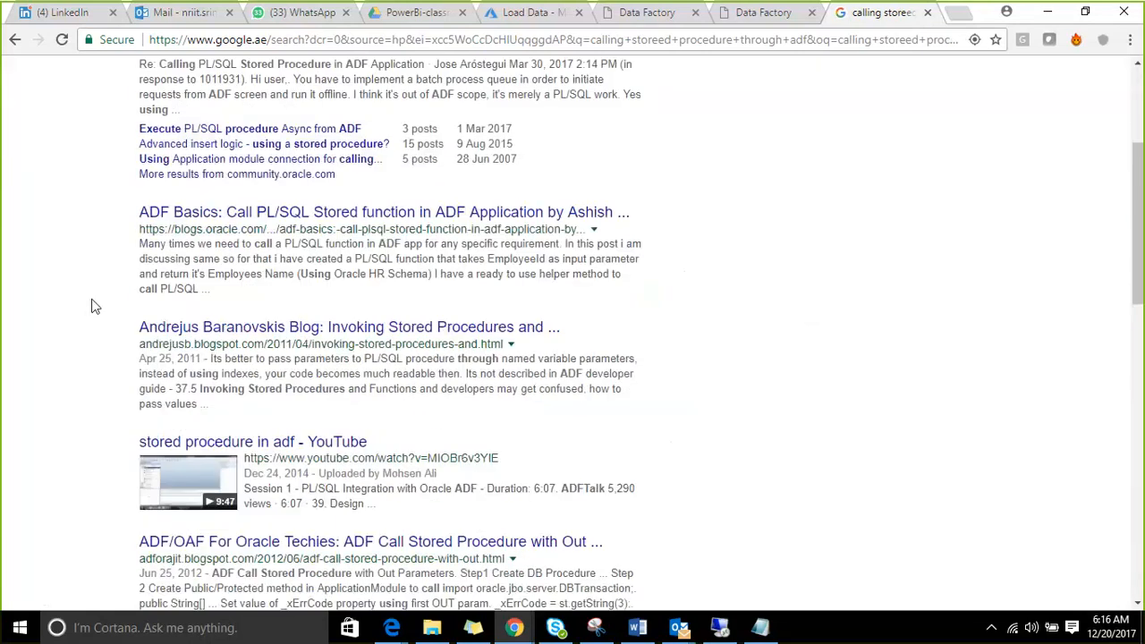
scroll(95, 307, down, 3)
scroll(128, 289, up, 6)
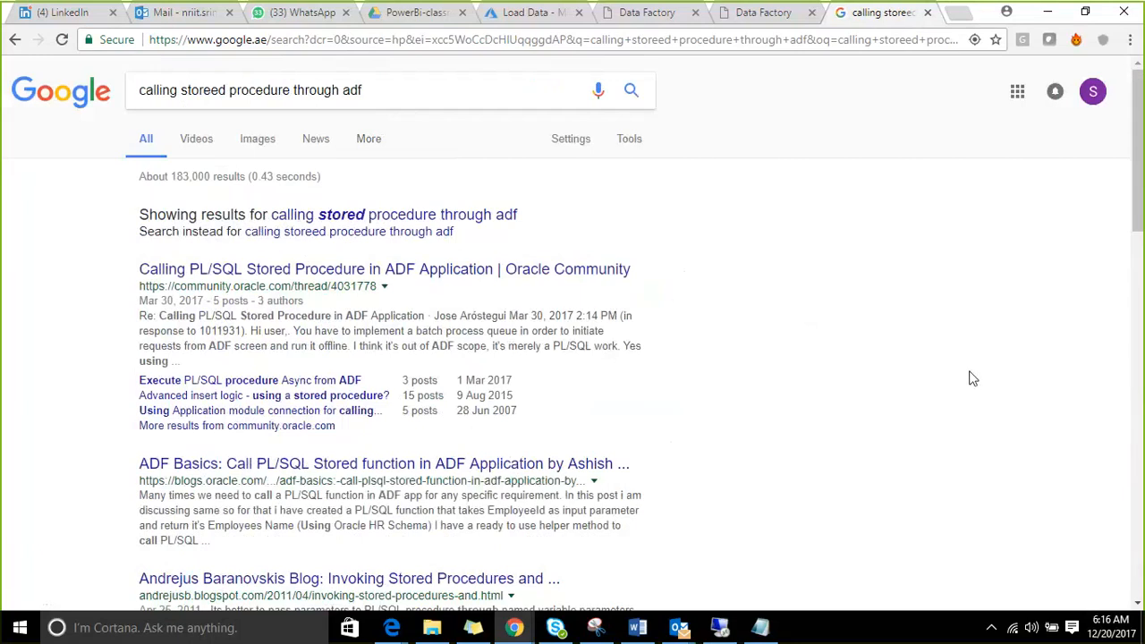
click(347, 89)
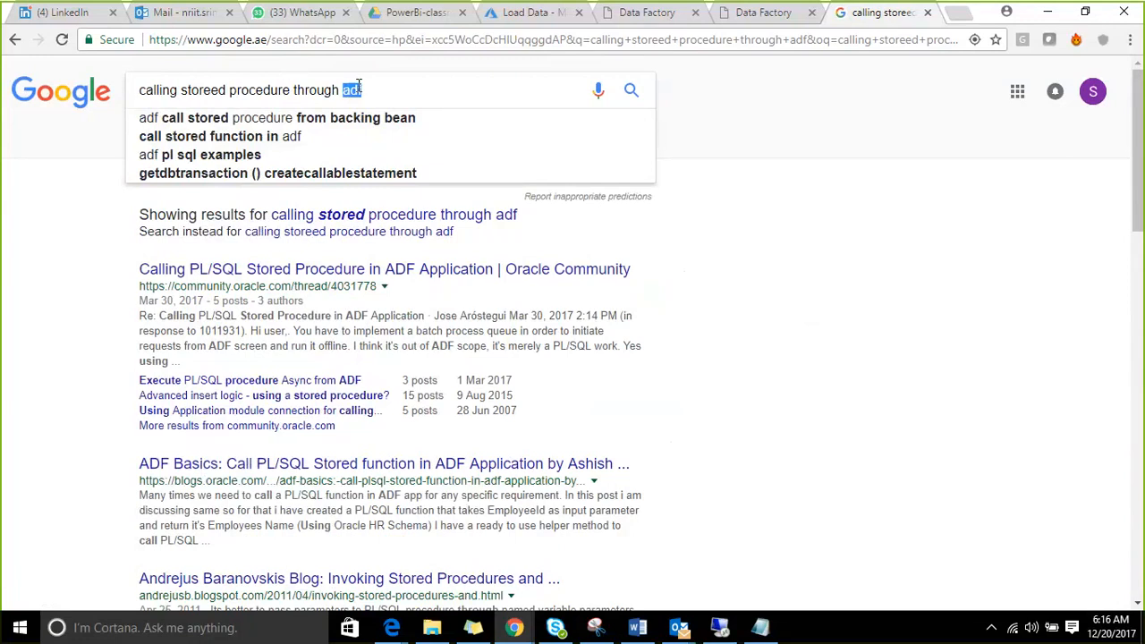
text(azure )
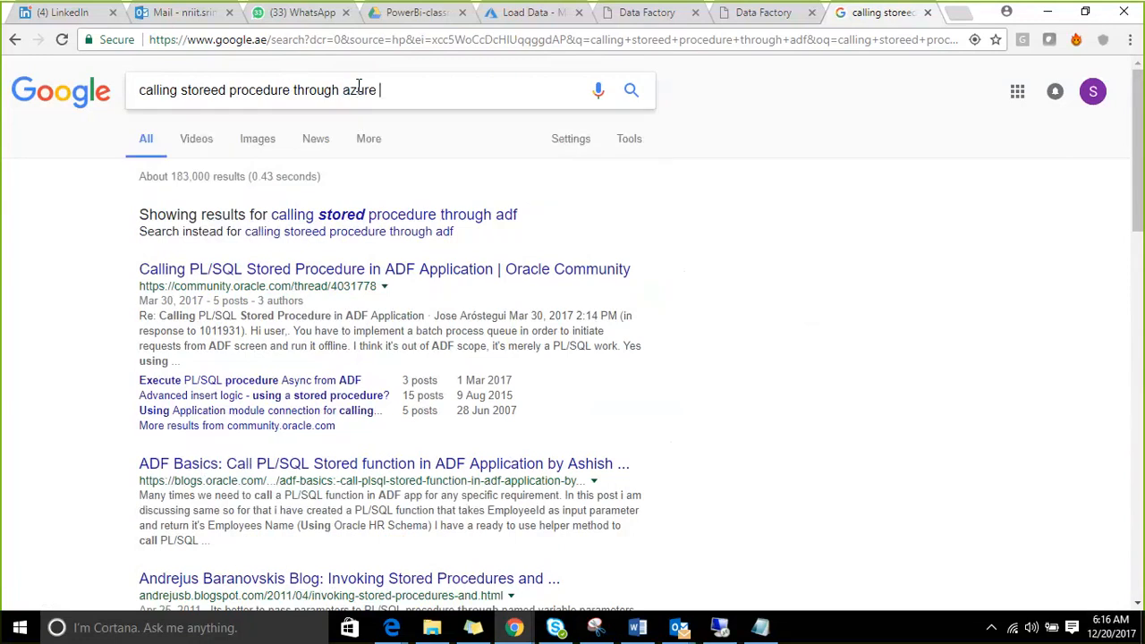
text(data factory)
key(Return)
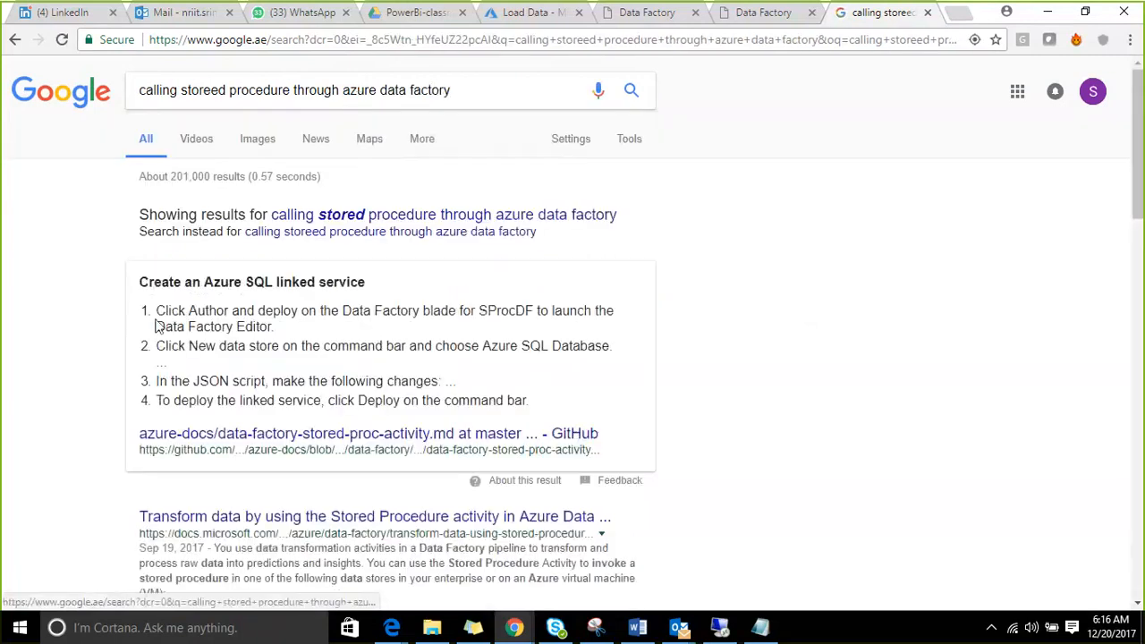
scroll(133, 357, down, 2)
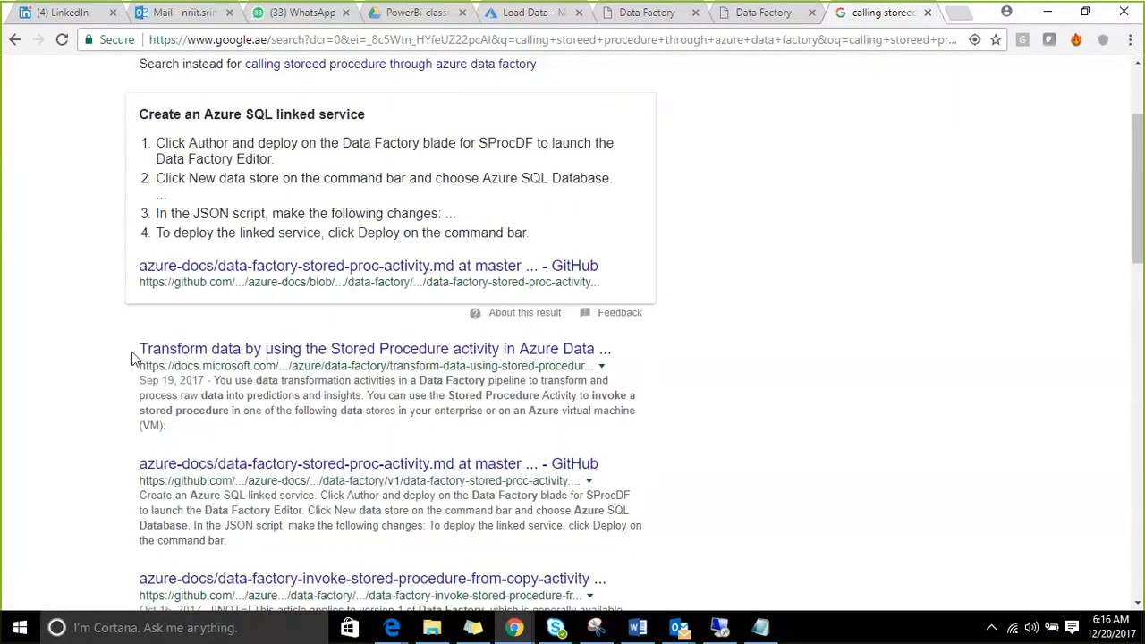
click(333, 358)
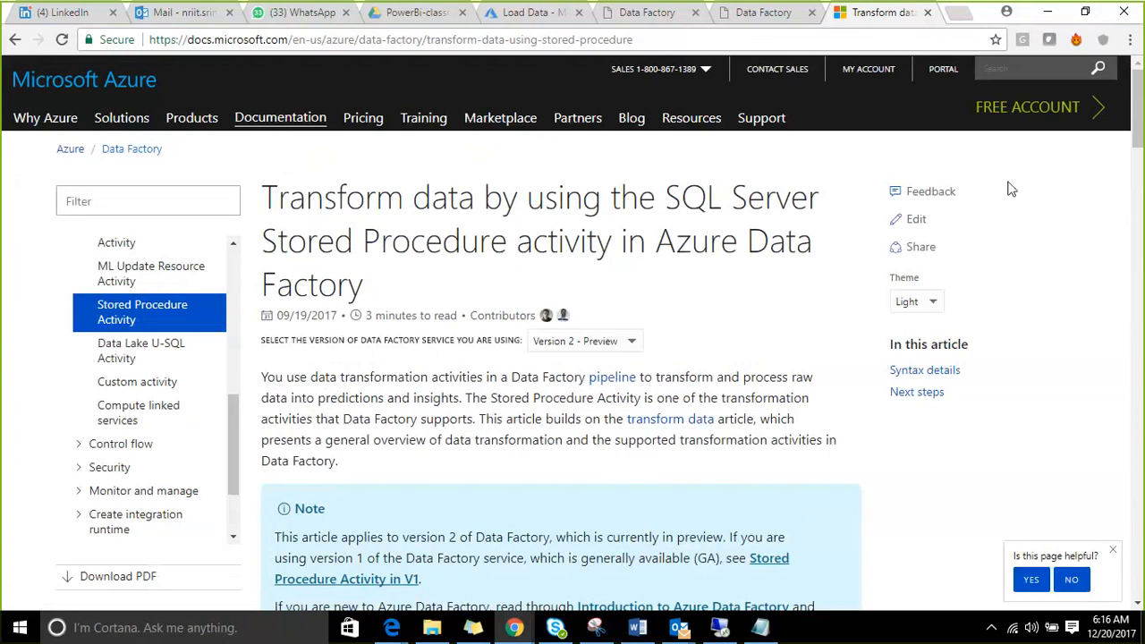
Step: Scroll through the article's JSON sample and properties table, then go to the Transform data page
scroll(716, 312, down, 5)
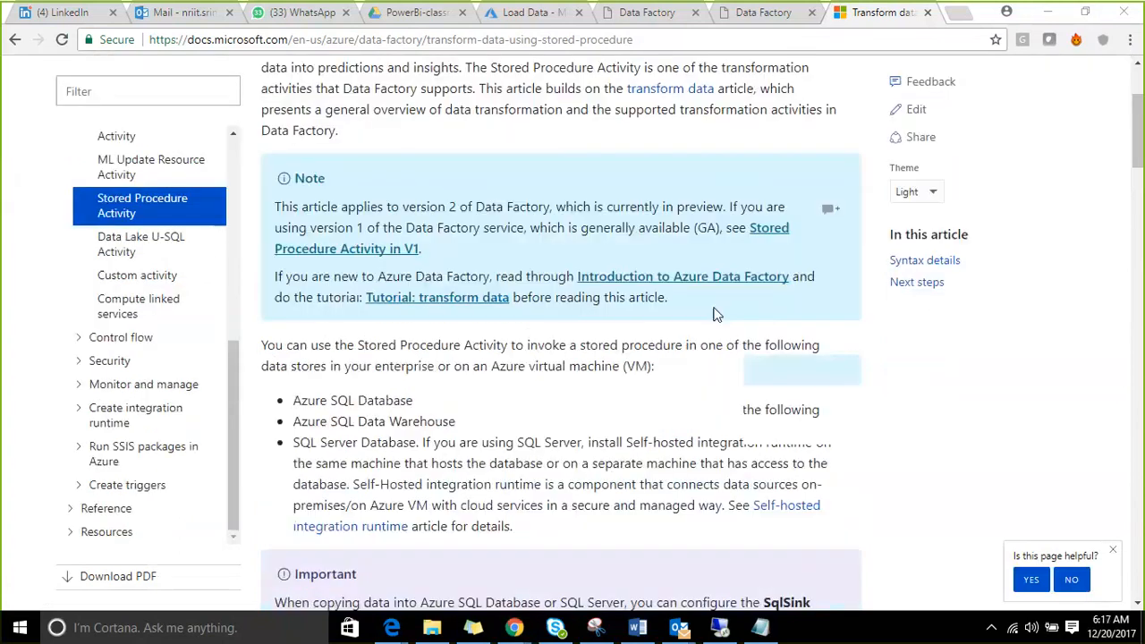
scroll(705, 311, down, 4)
scroll(680, 311, down, 6)
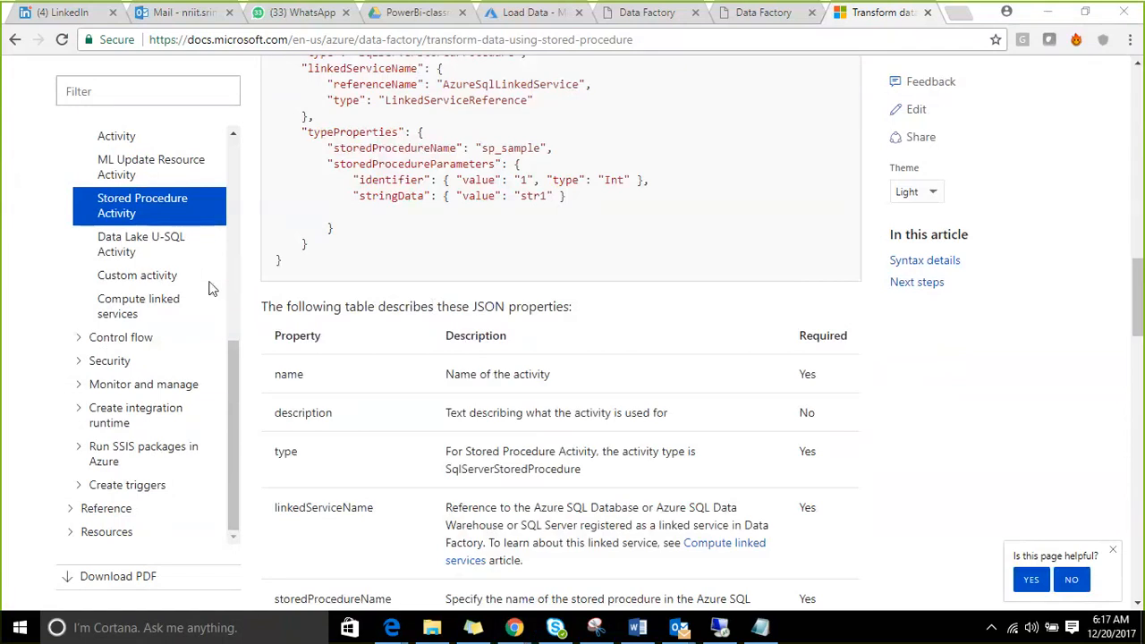
scroll(212, 277, up, 4)
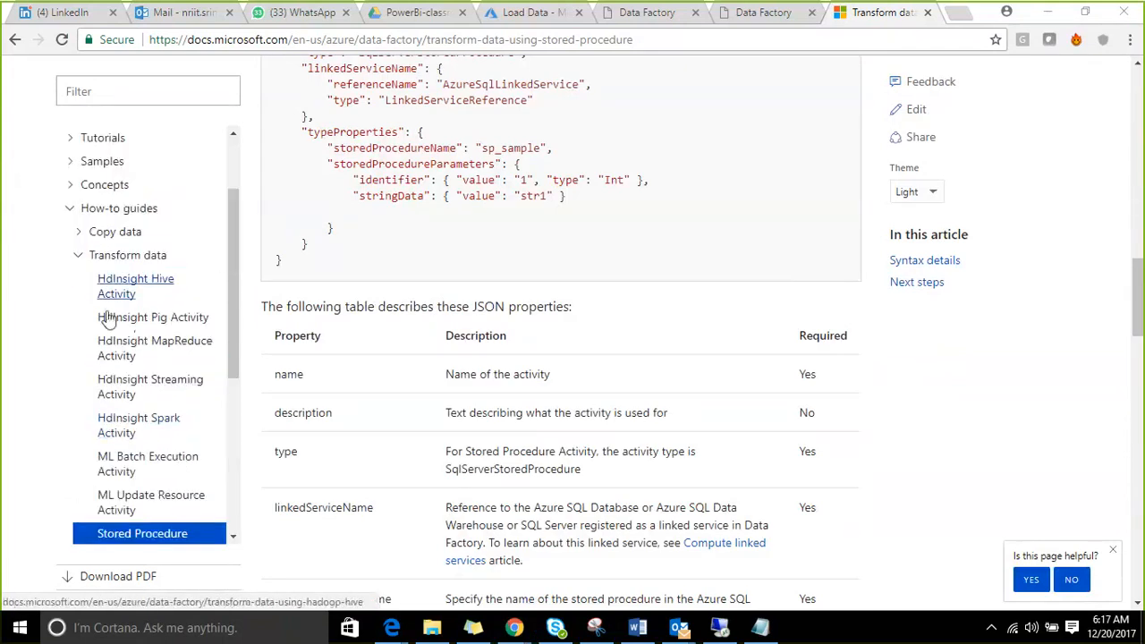
click(143, 264)
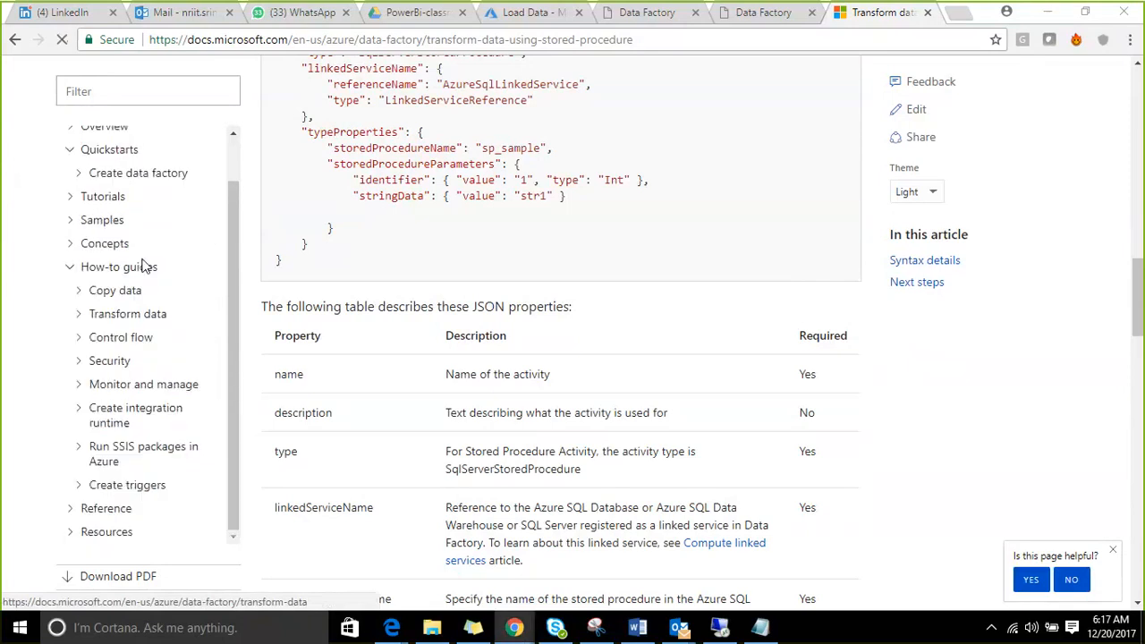
Step: Highlight the transformation activity headings on Transform data, including Hive, Pig, U-SQL and .NET custom
scroll(511, 271, down, 4)
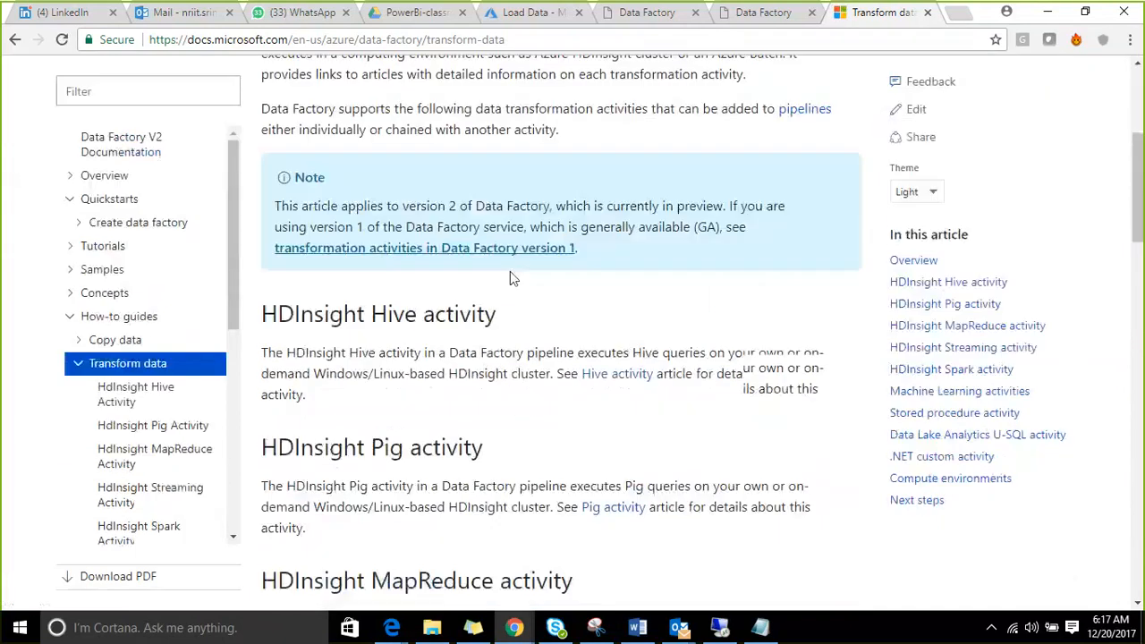
scroll(513, 267, down, 2)
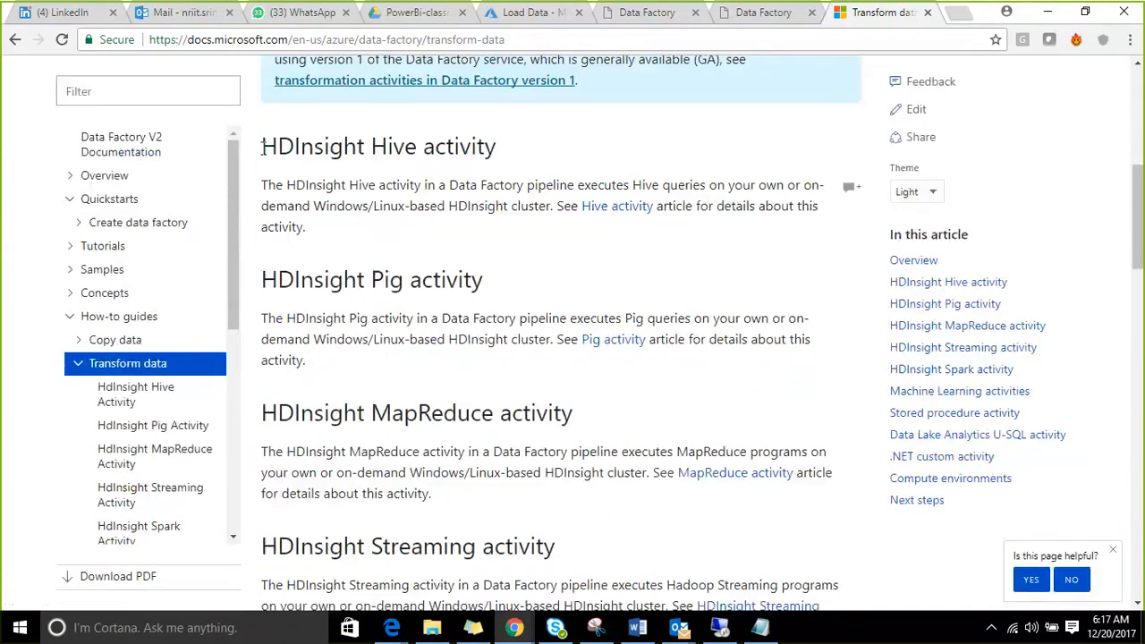
drag(263, 149, 497, 152)
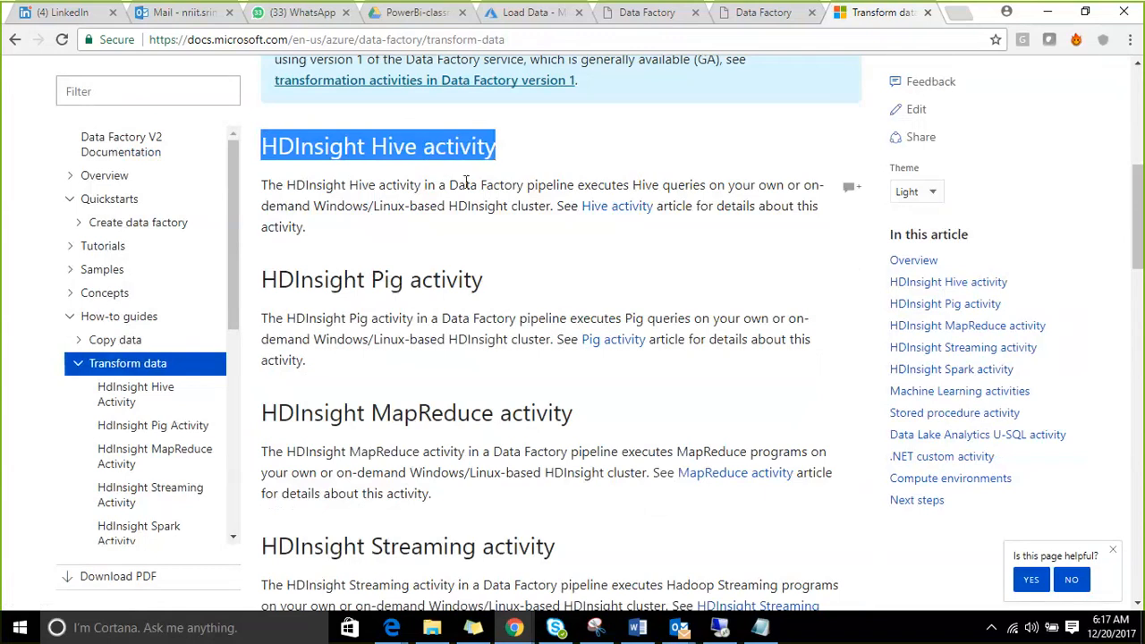
click(347, 179)
drag(307, 154, 407, 150)
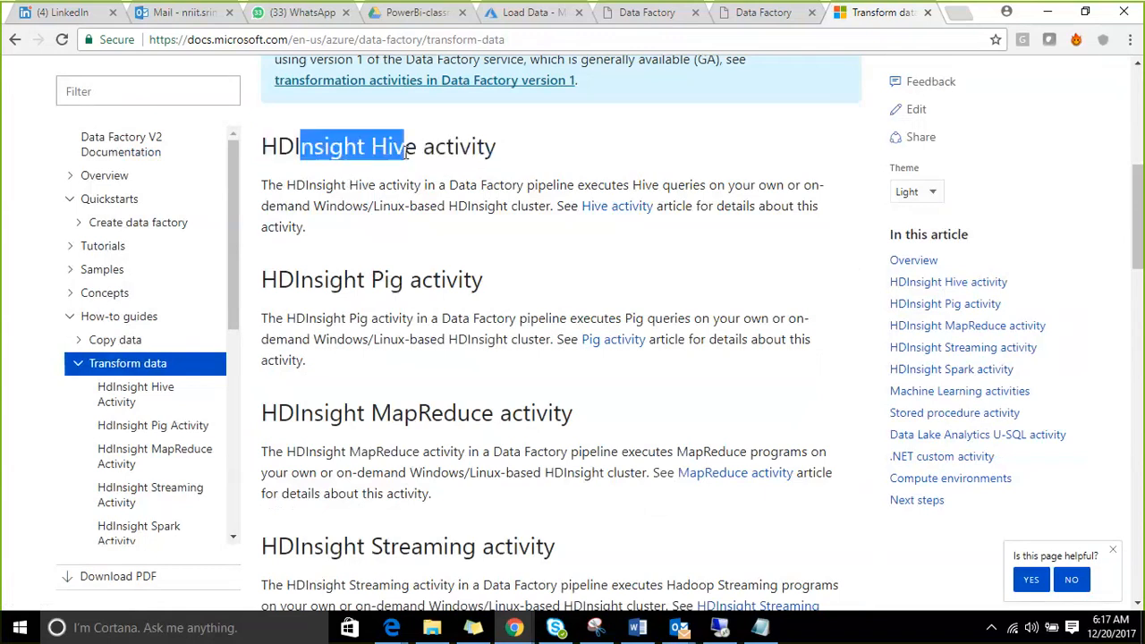
drag(324, 279, 433, 281)
drag(391, 413, 492, 412)
scroll(475, 402, down, 3)
drag(390, 379, 511, 361)
scroll(511, 361, down, 4)
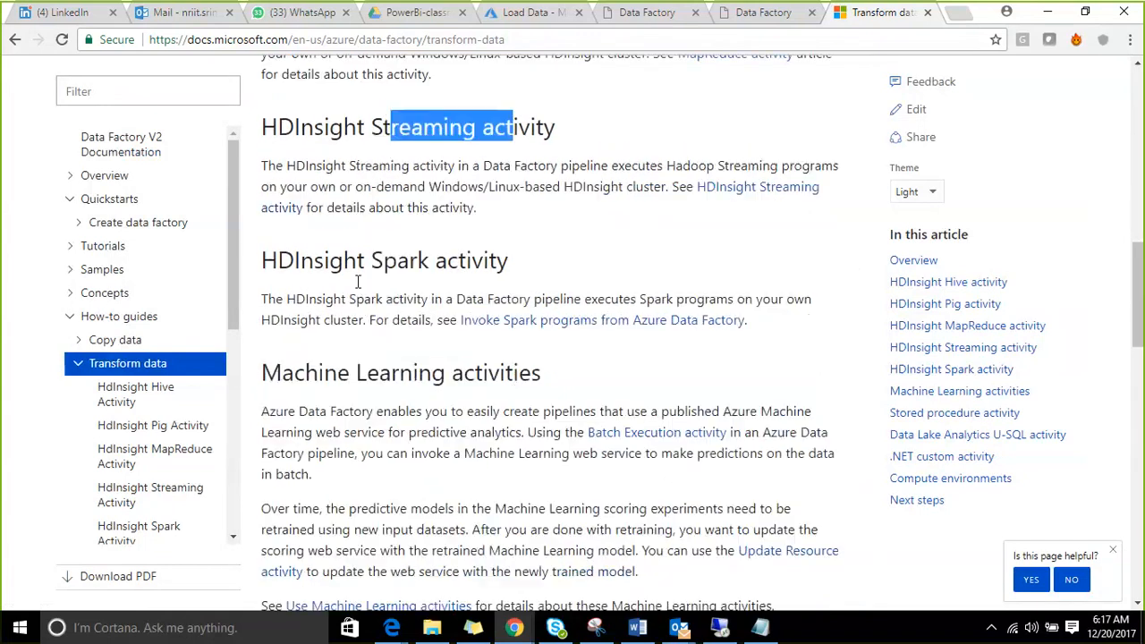
drag(356, 261, 510, 260)
drag(379, 372, 576, 355)
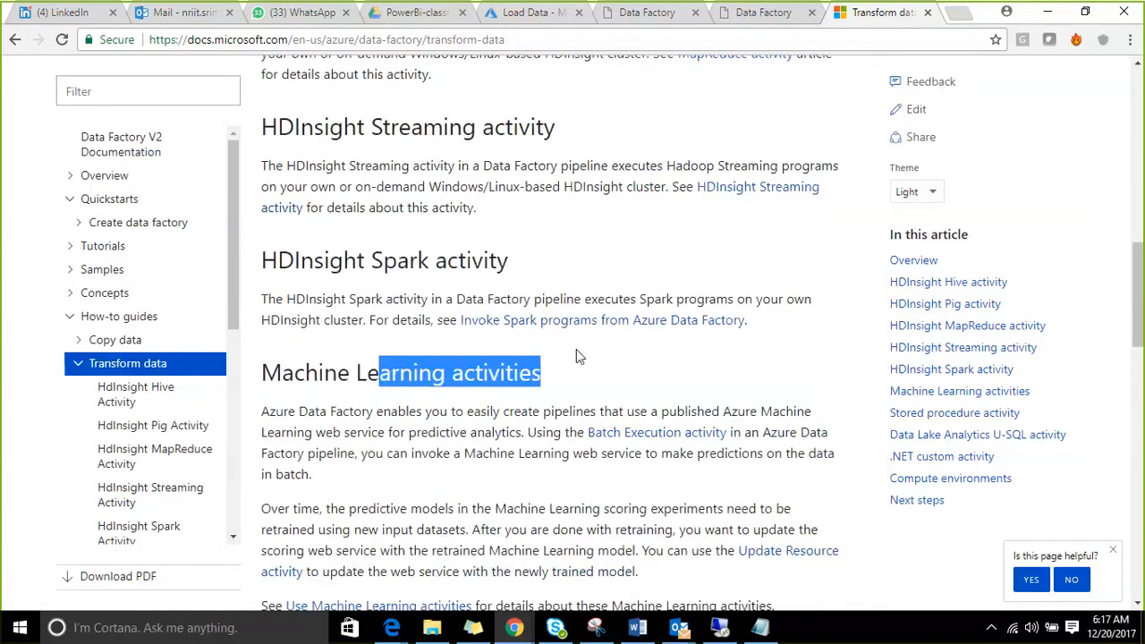
scroll(576, 349, down, 5)
drag(393, 323, 534, 325)
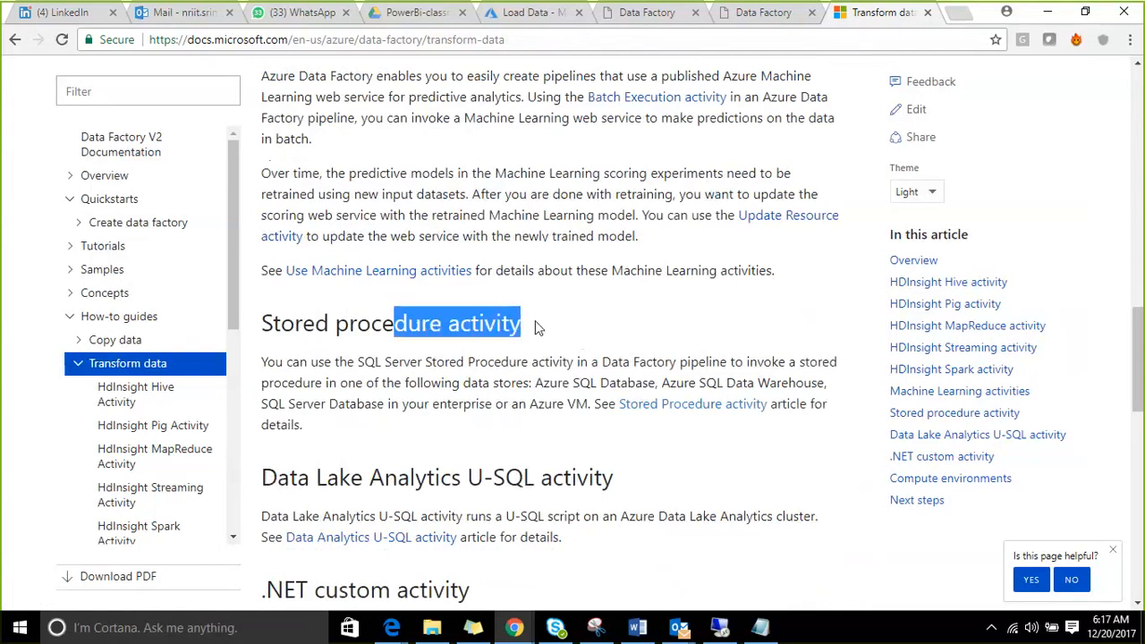
scroll(534, 324, down, 4)
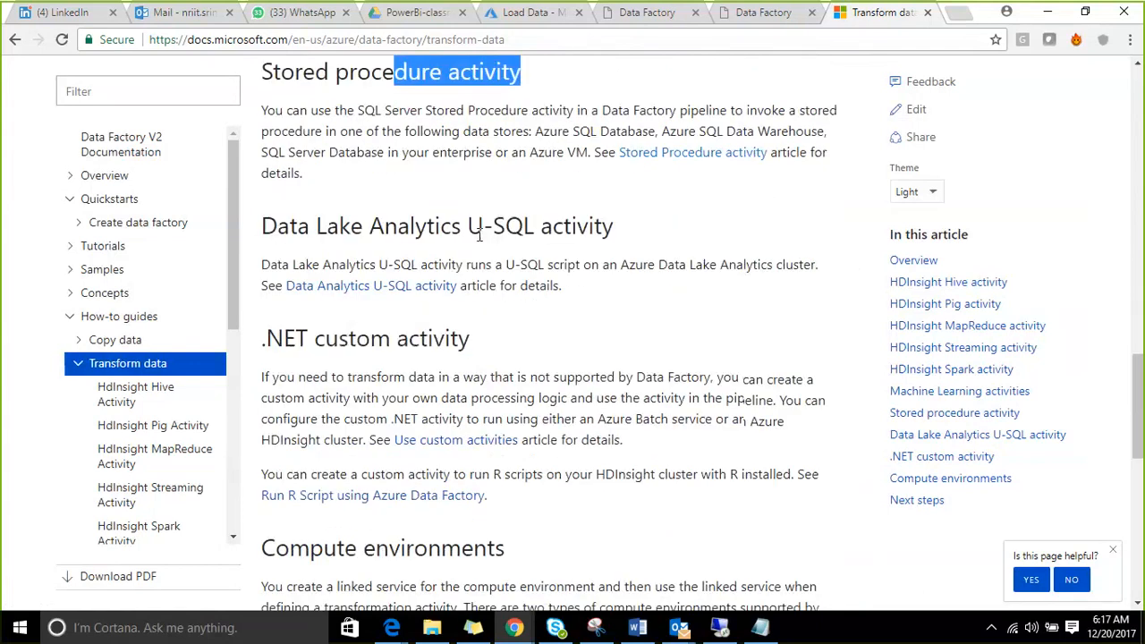
drag(484, 228, 536, 226)
drag(347, 342, 457, 339)
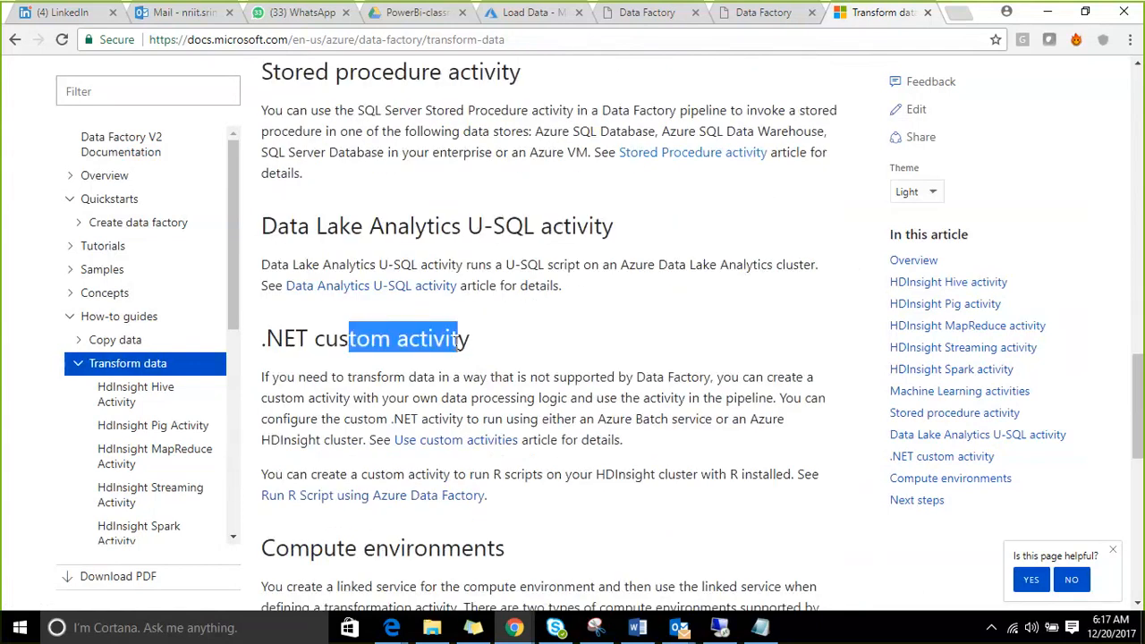
scroll(458, 340, down, 9)
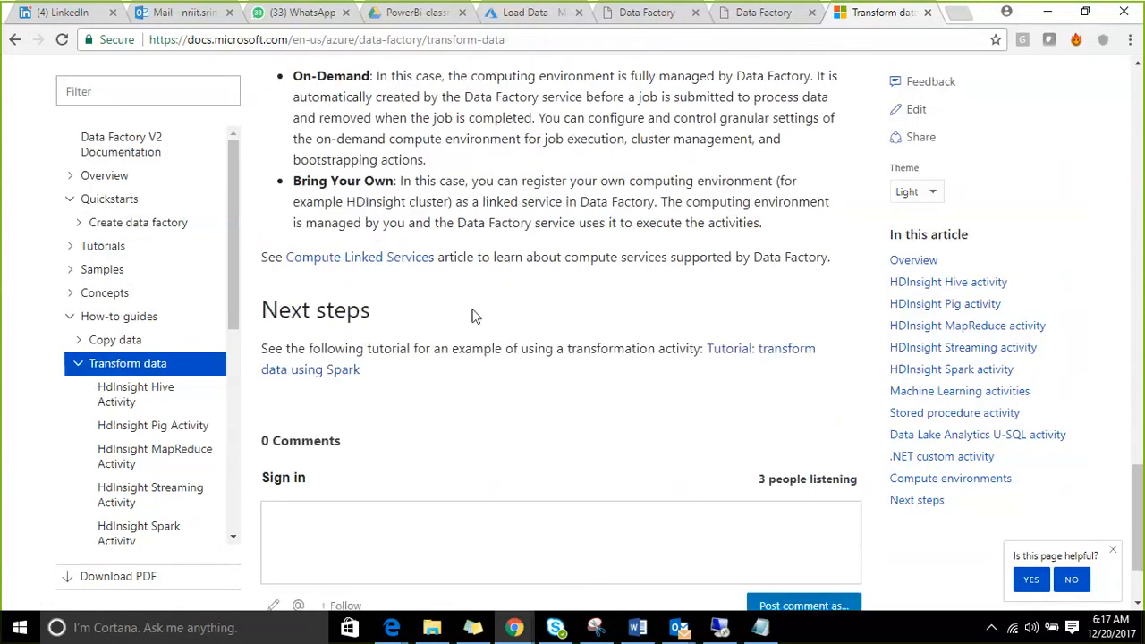
scroll(474, 315, up, 12)
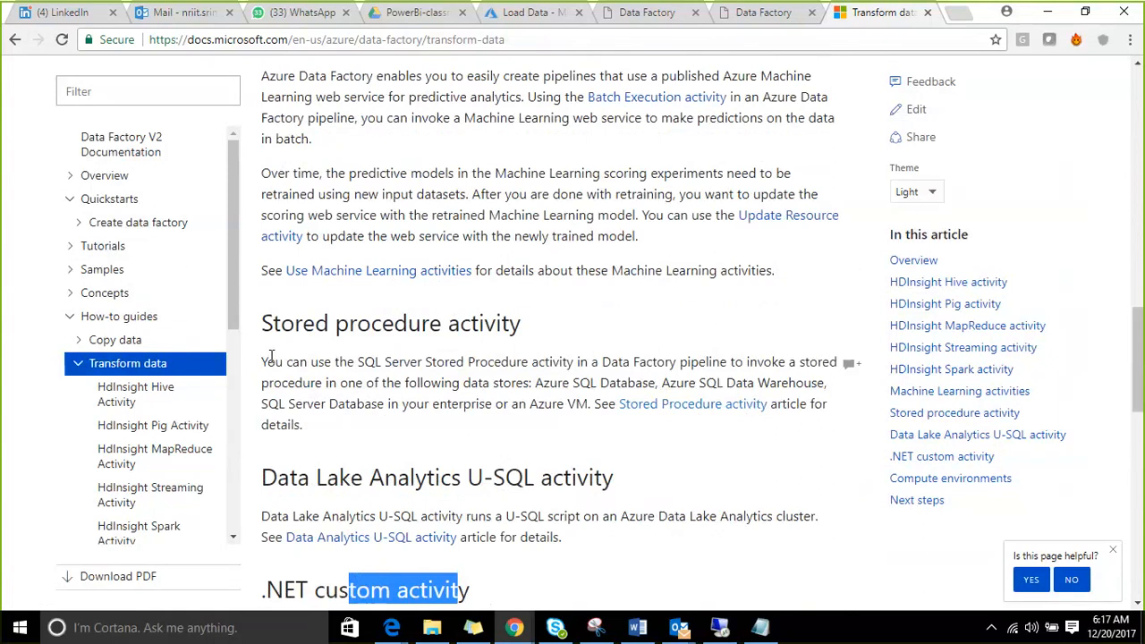
Step: Highlight the Stored procedure activity section's supported data stores, then follow its Stored Procedure activity link
drag(270, 360, 372, 428)
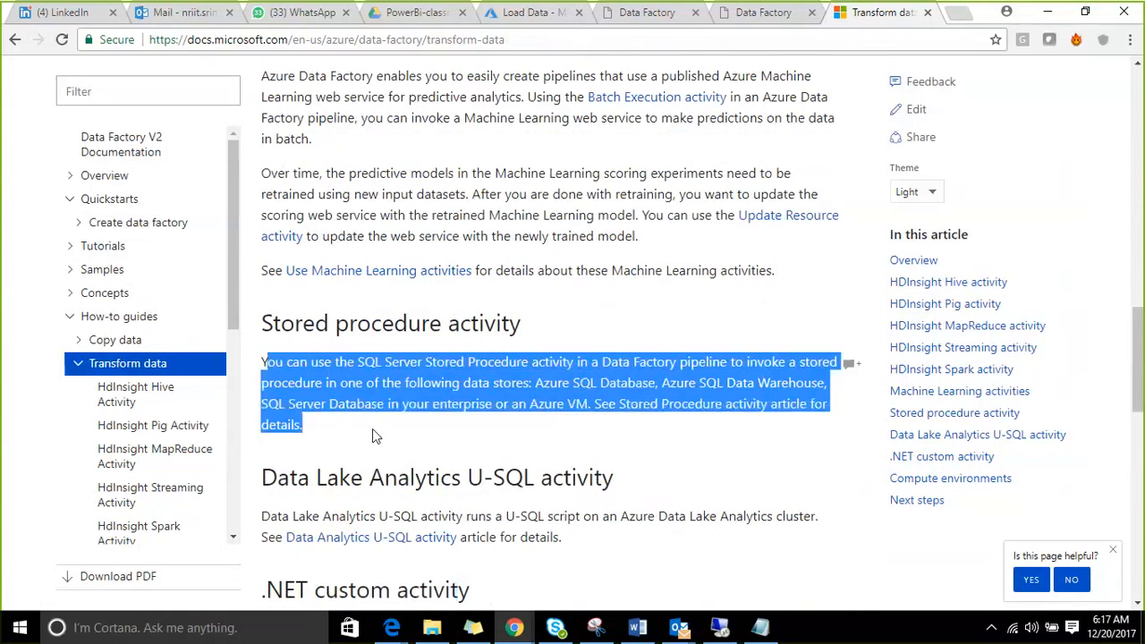
click(372, 435)
drag(362, 362, 707, 362)
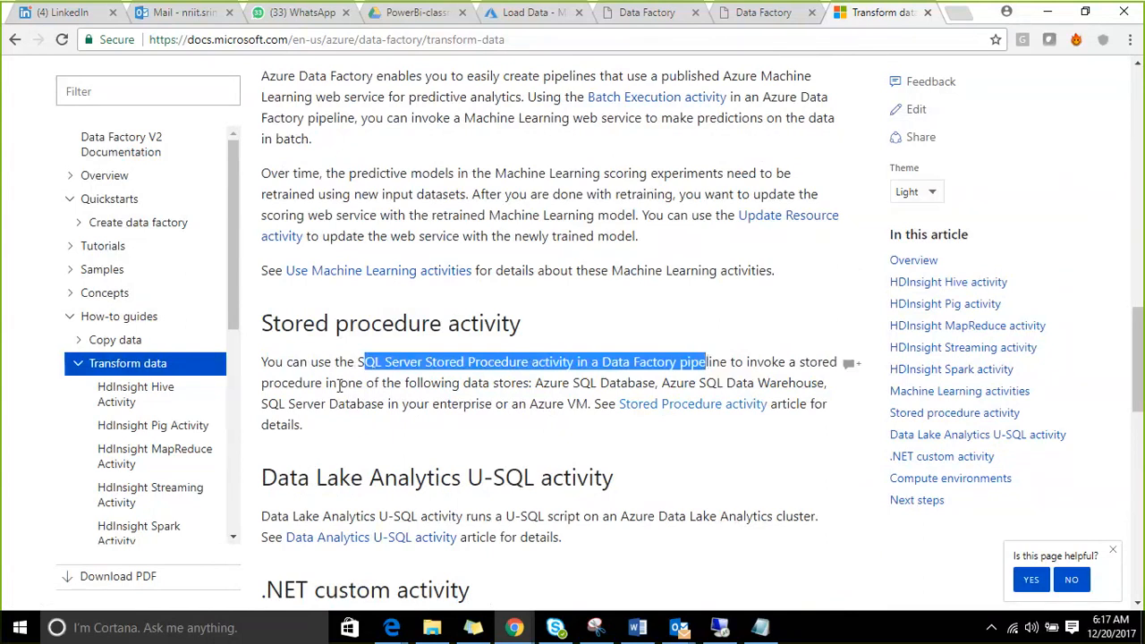
drag(339, 383, 515, 383)
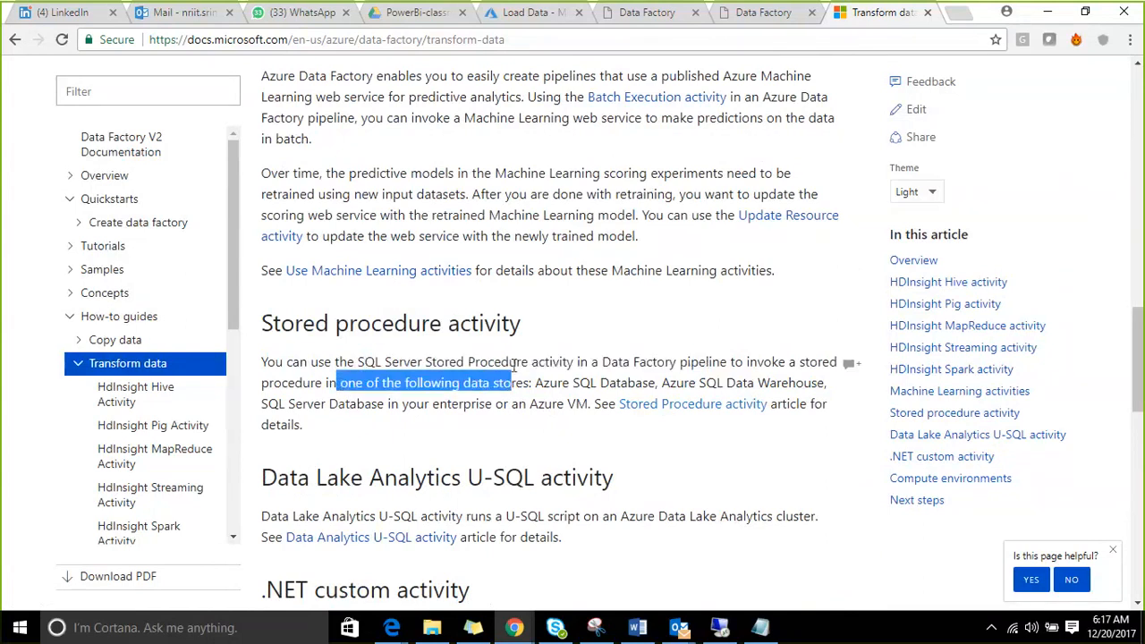
scroll(507, 345, down, 2)
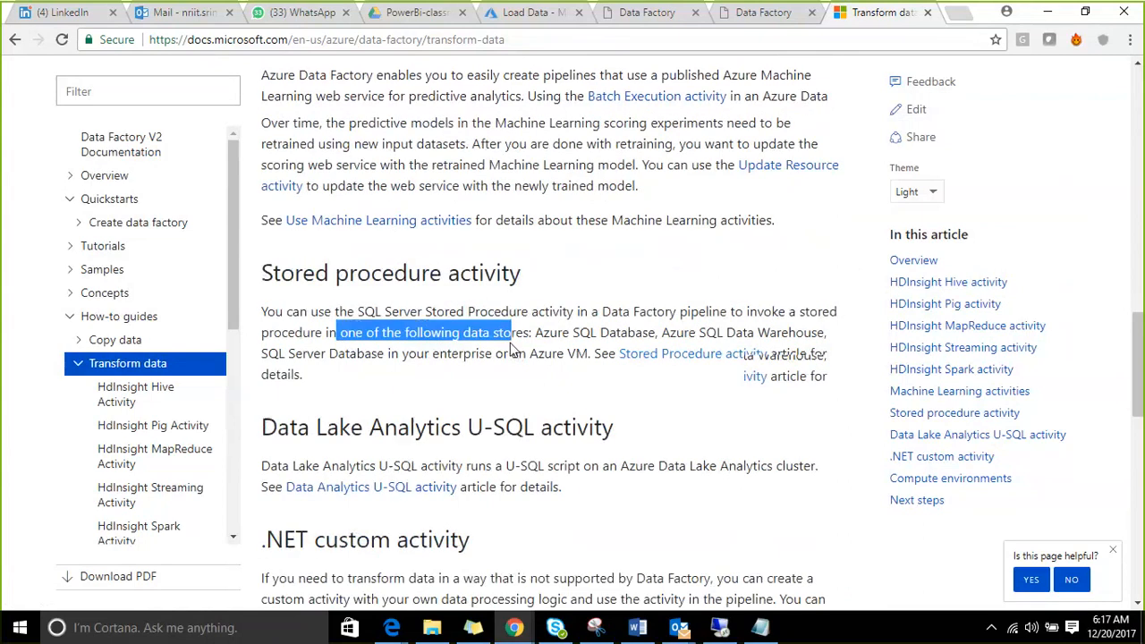
click(357, 319)
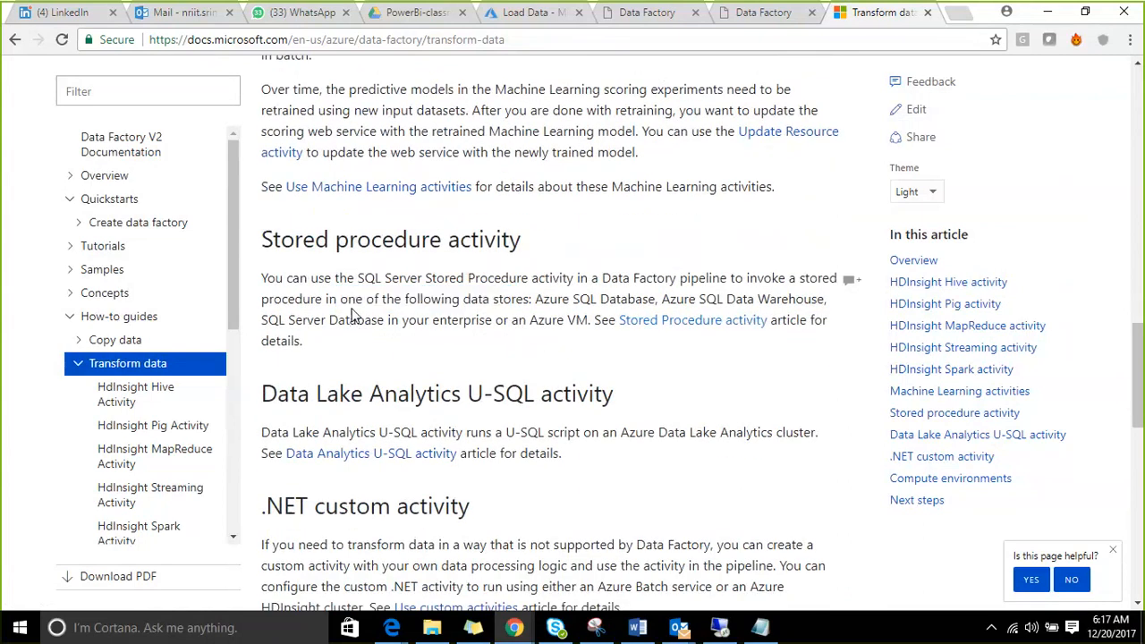
drag(355, 299, 449, 340)
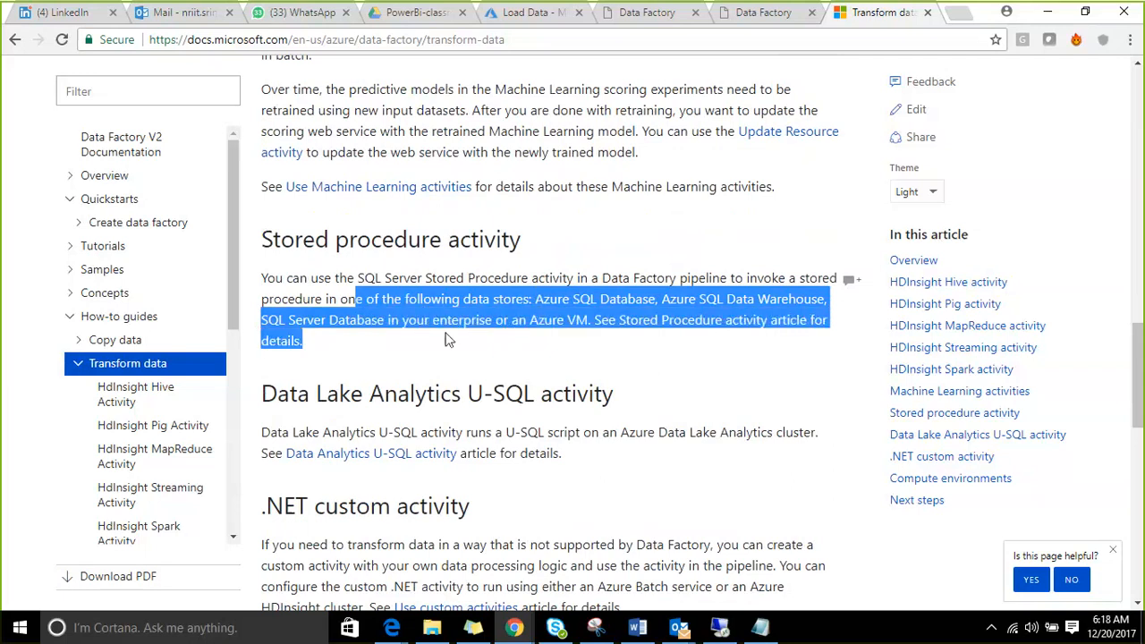
click(437, 341)
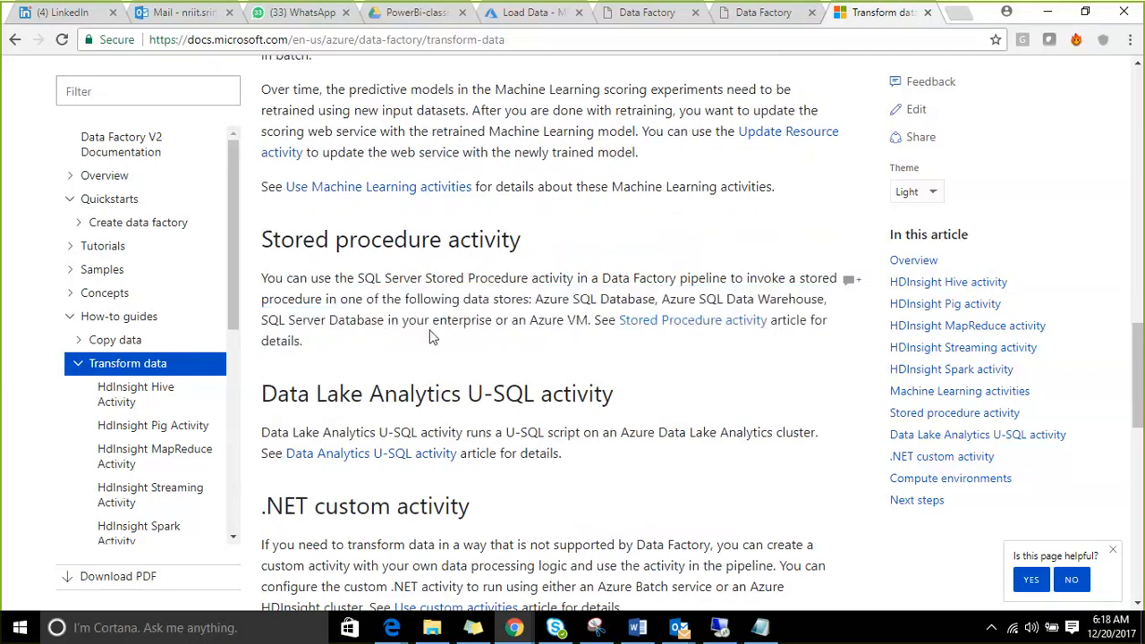
click(652, 324)
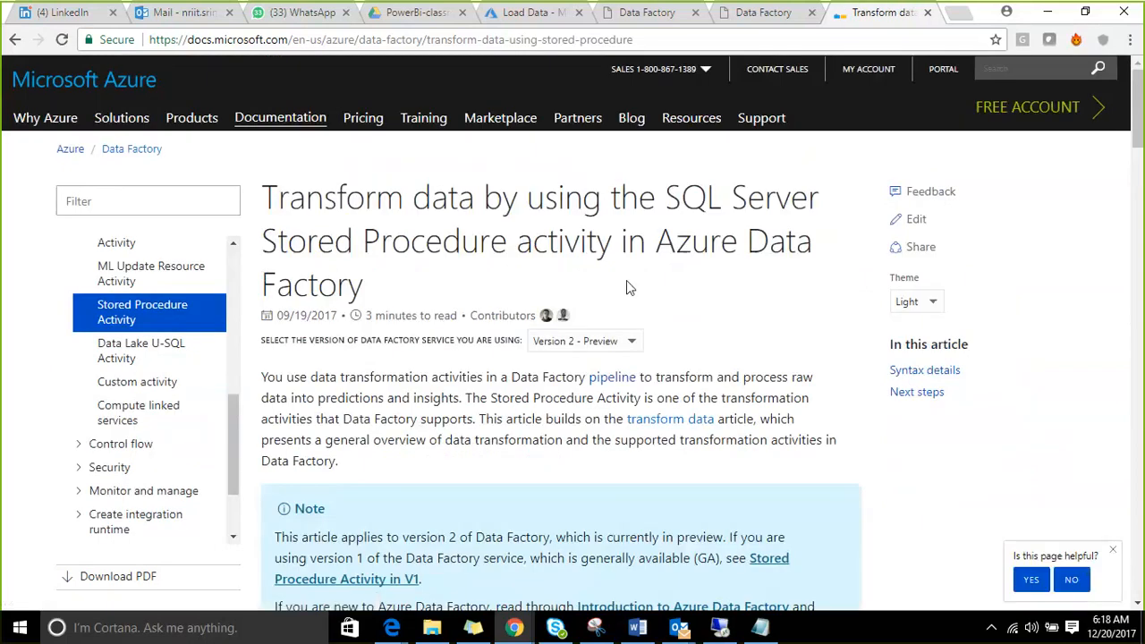
Step: Scroll through the Syntax details JSON sample calling sp_sample and the JSON properties table
scroll(626, 288, down, 10)
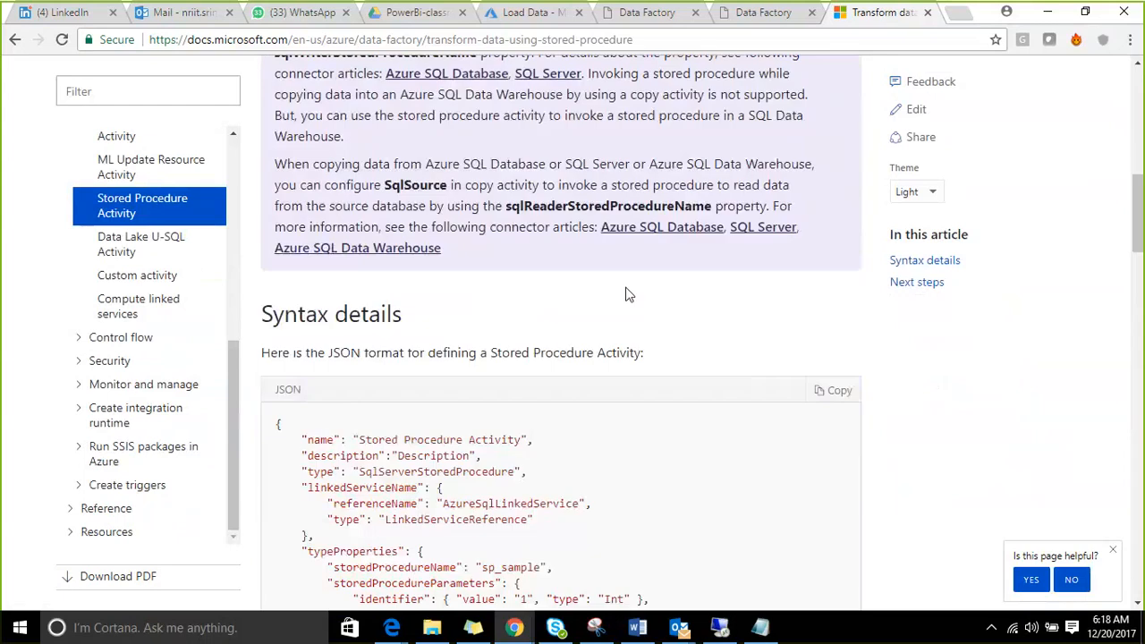
scroll(626, 295, down, 20)
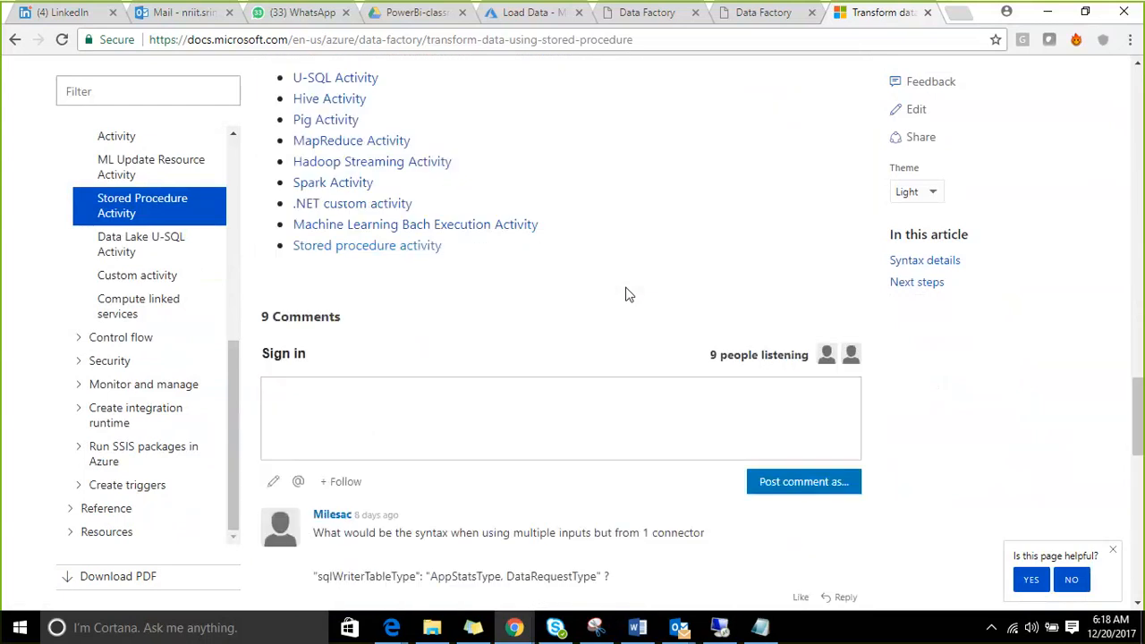
scroll(626, 295, up, 15)
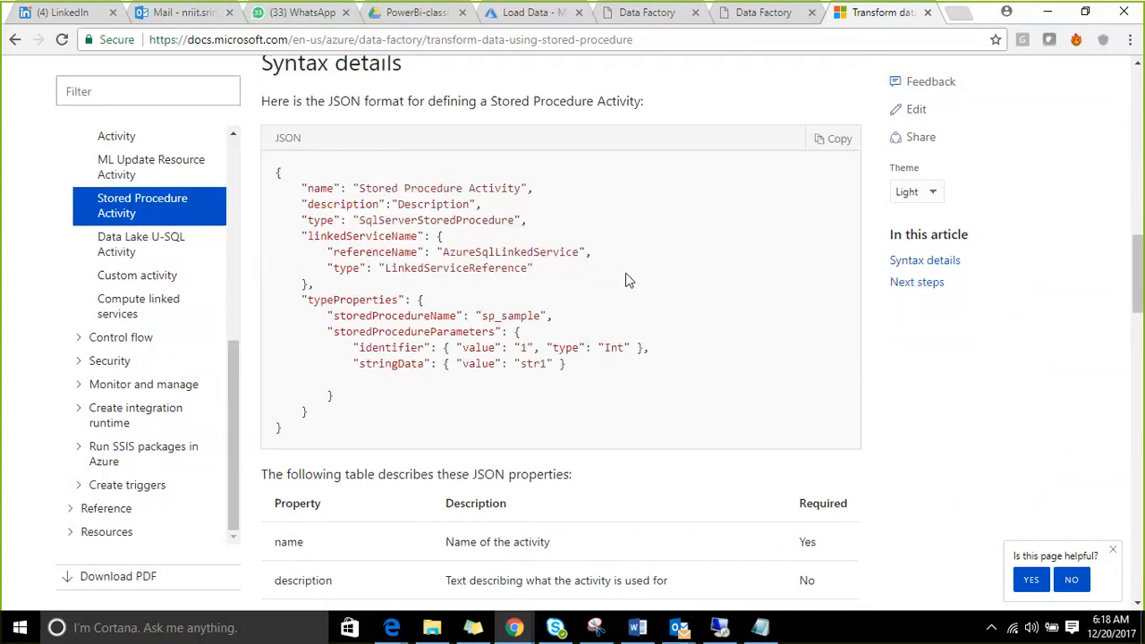
scroll(626, 280, down, 2)
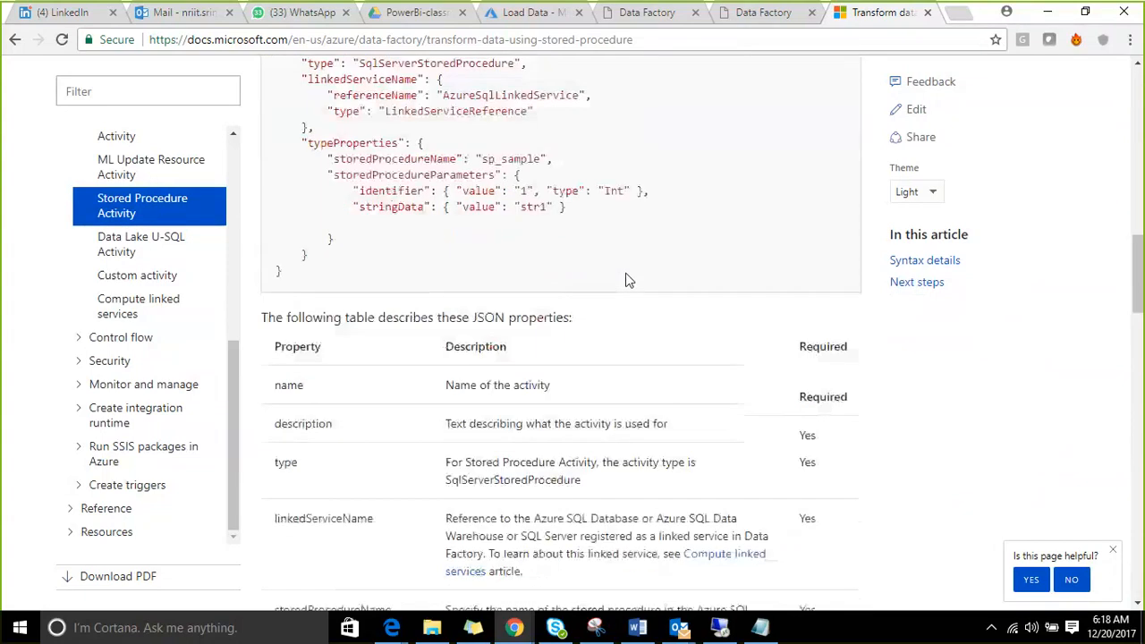
scroll(626, 280, down, 1)
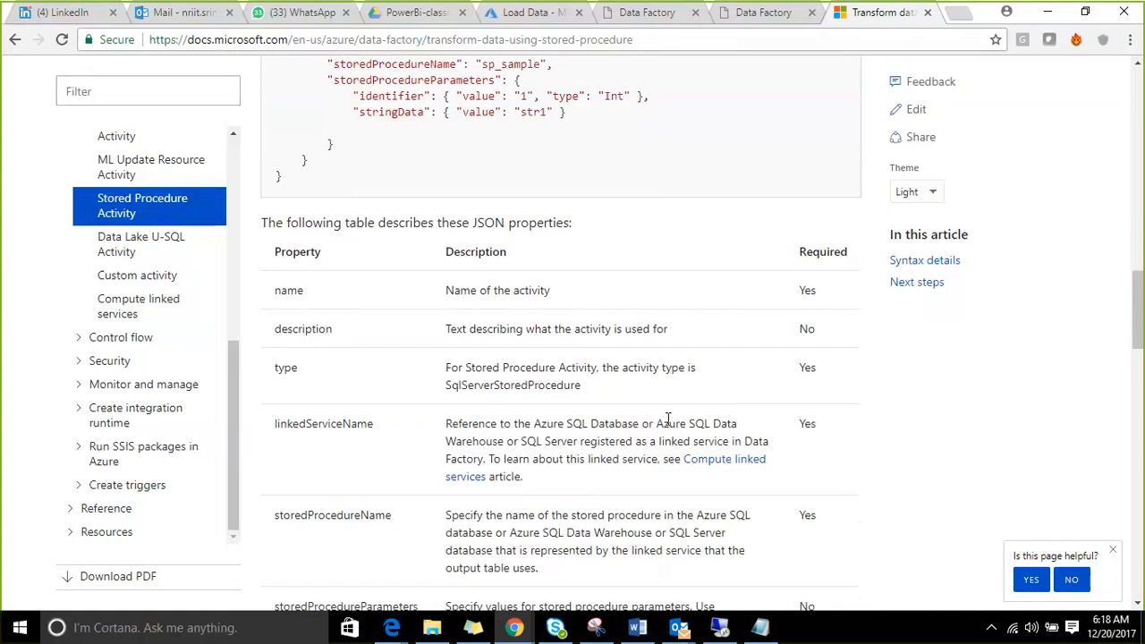
scroll(36, 403, up, 4)
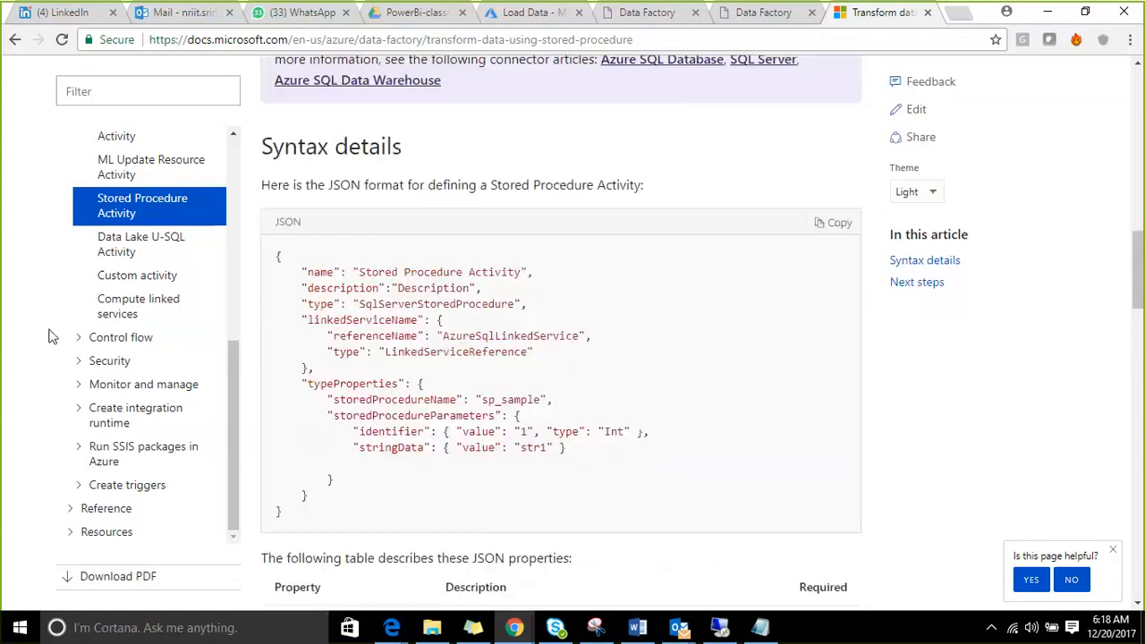
scroll(128, 284, up, 2)
scroll(127, 284, up, 3)
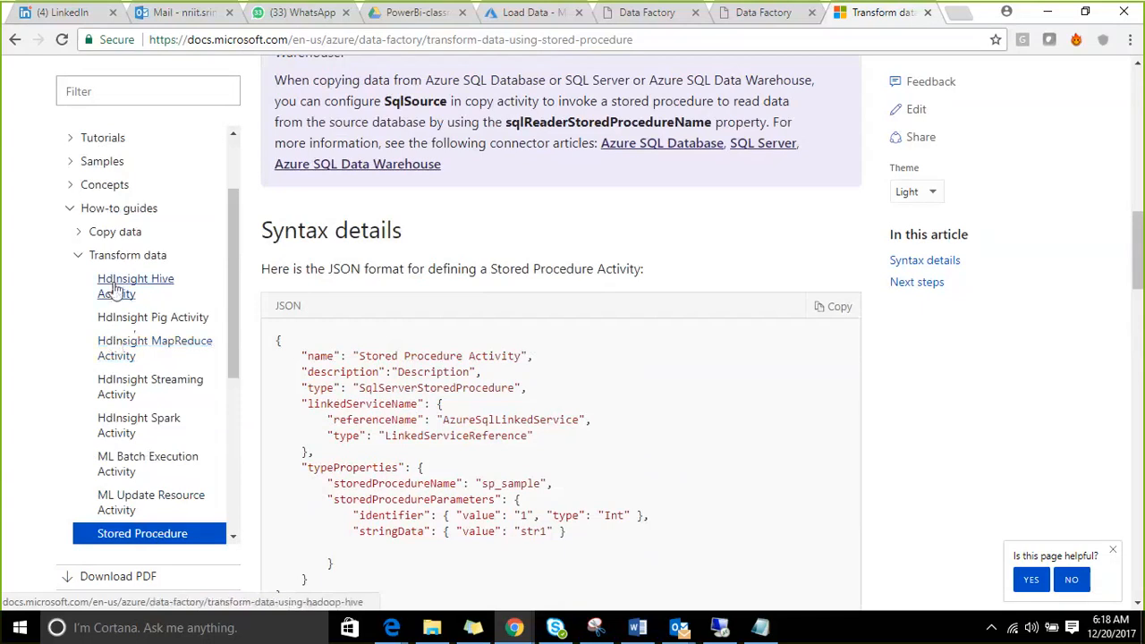
scroll(117, 286, down, 3)
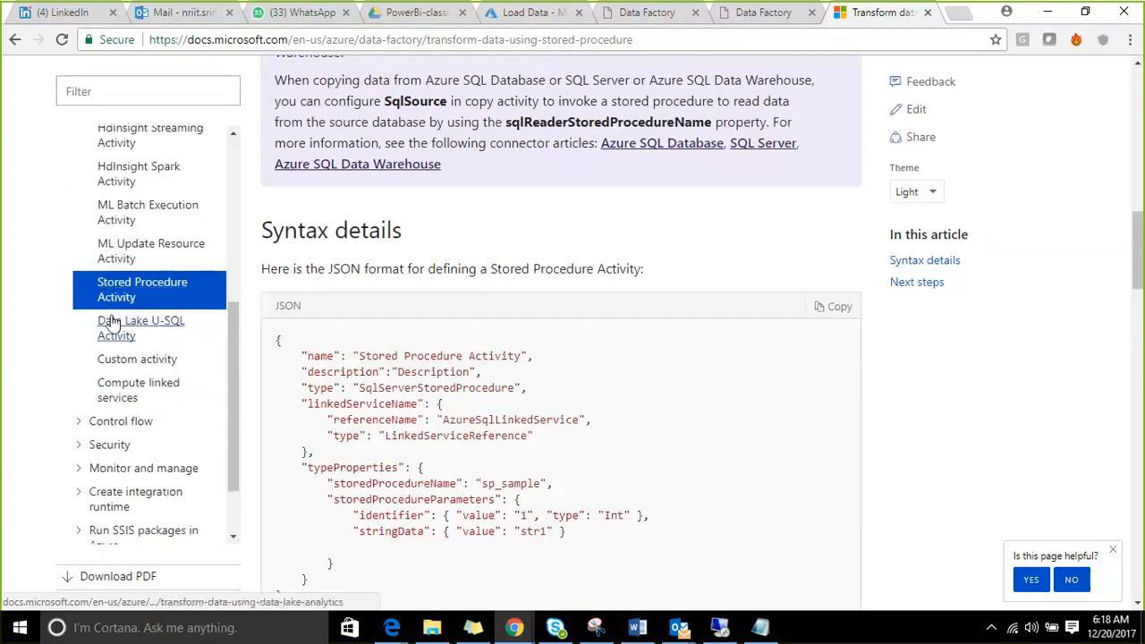
scroll(110, 324, down, 1)
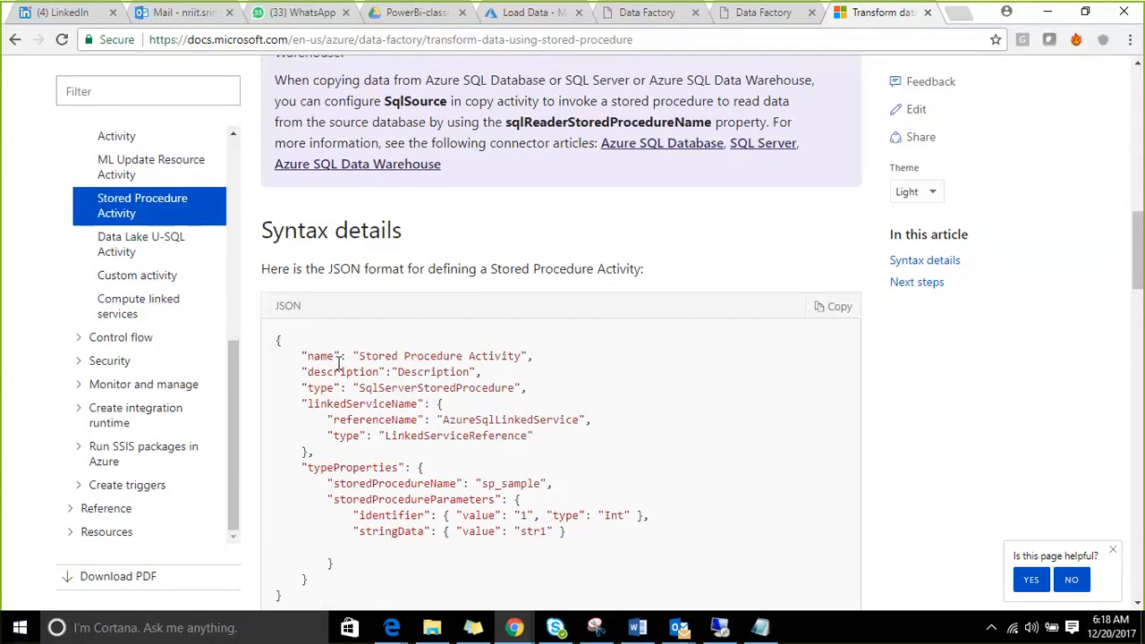
scroll(215, 322, up, 1)
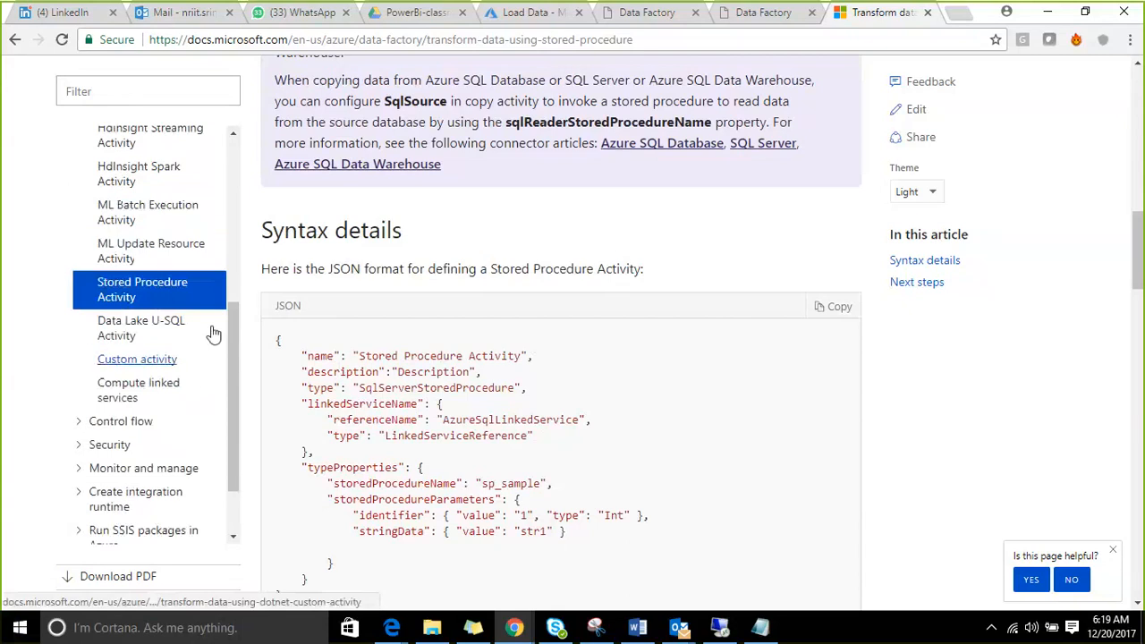
scroll(212, 333, up, 4)
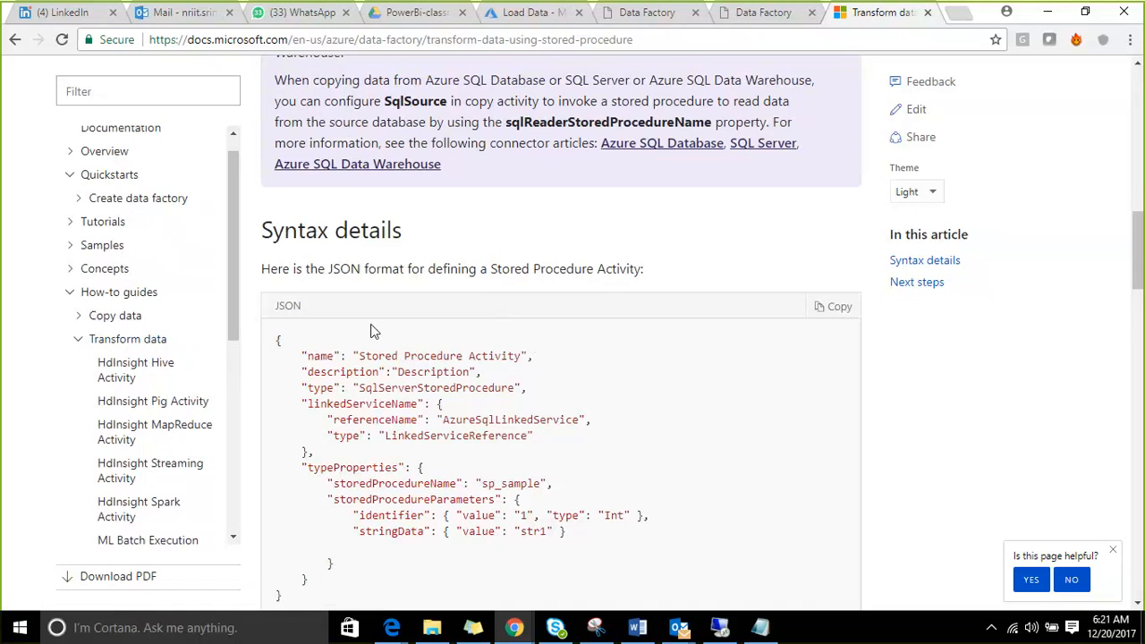
scroll(367, 322, up, 10)
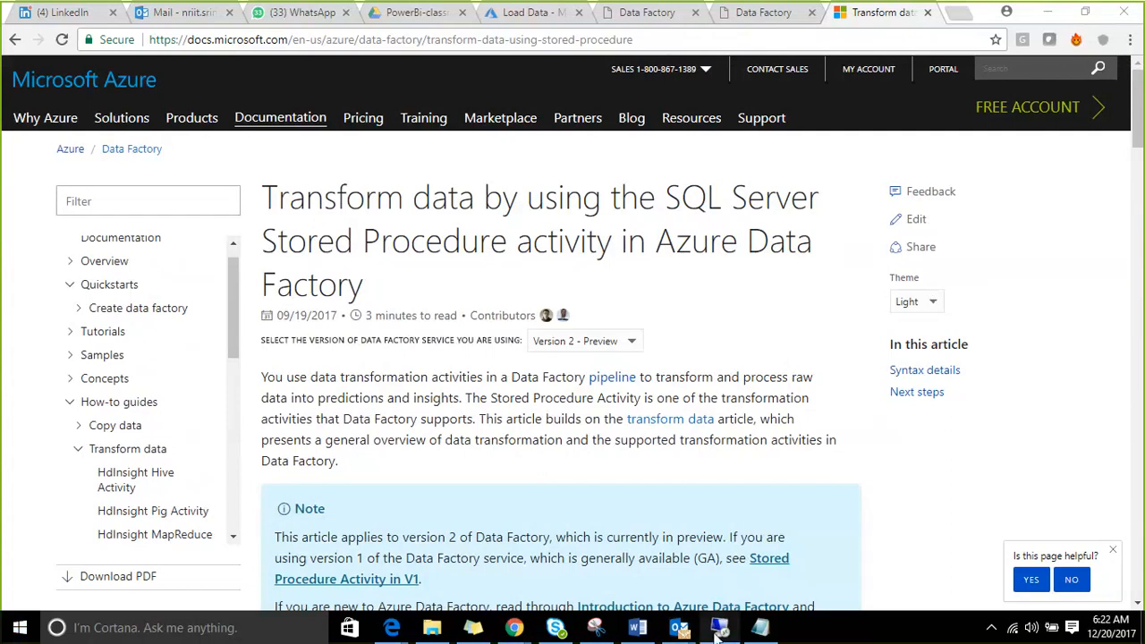
Step: Bring up the Remote Desktop session, dismiss its certificate warning, and minimize it
mouse_move(715, 634)
click(685, 531)
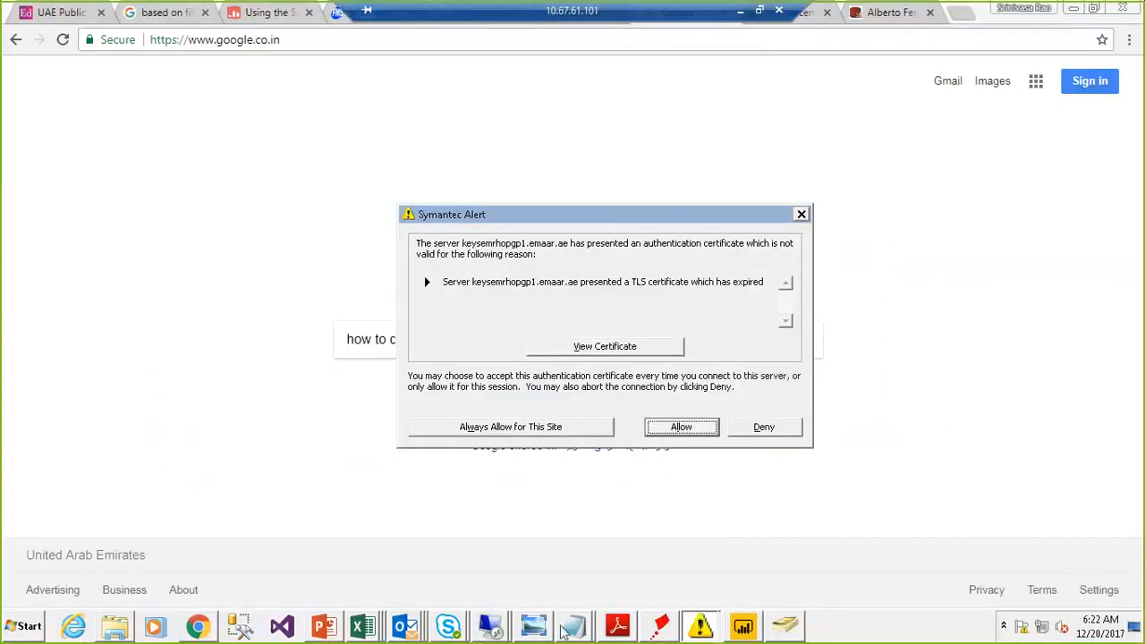
mouse_move(483, 629)
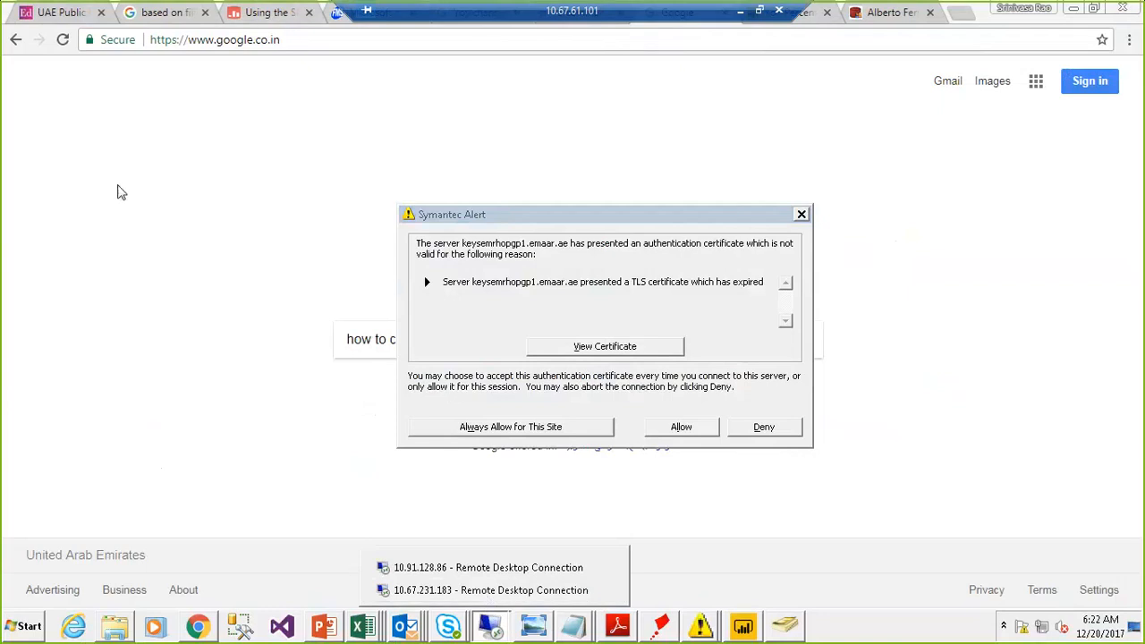
click(118, 186)
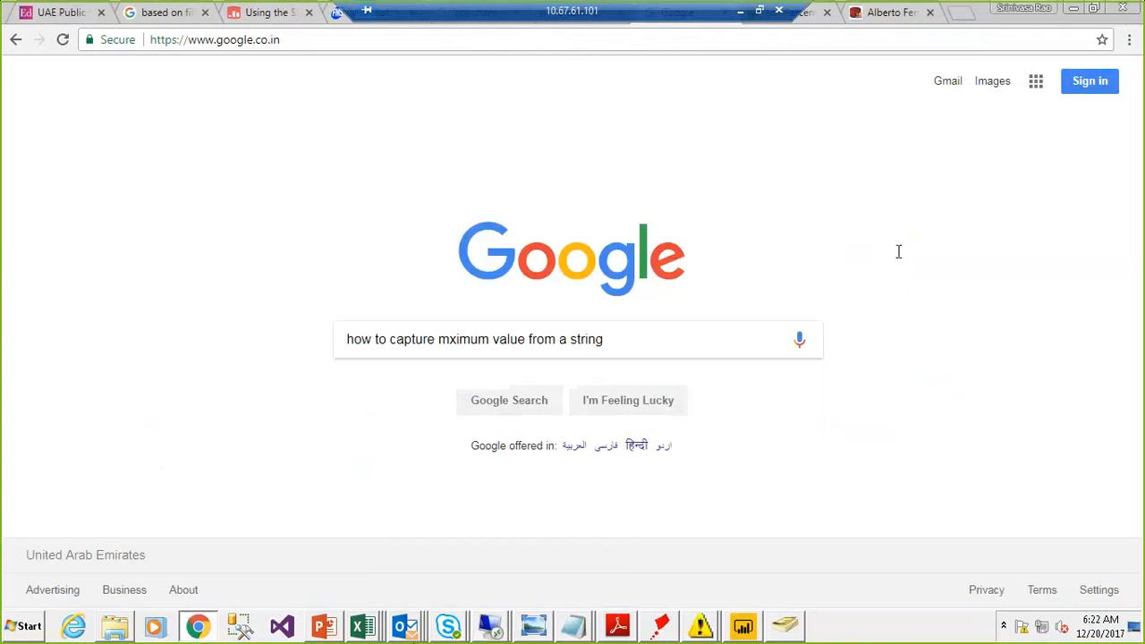
click(742, 14)
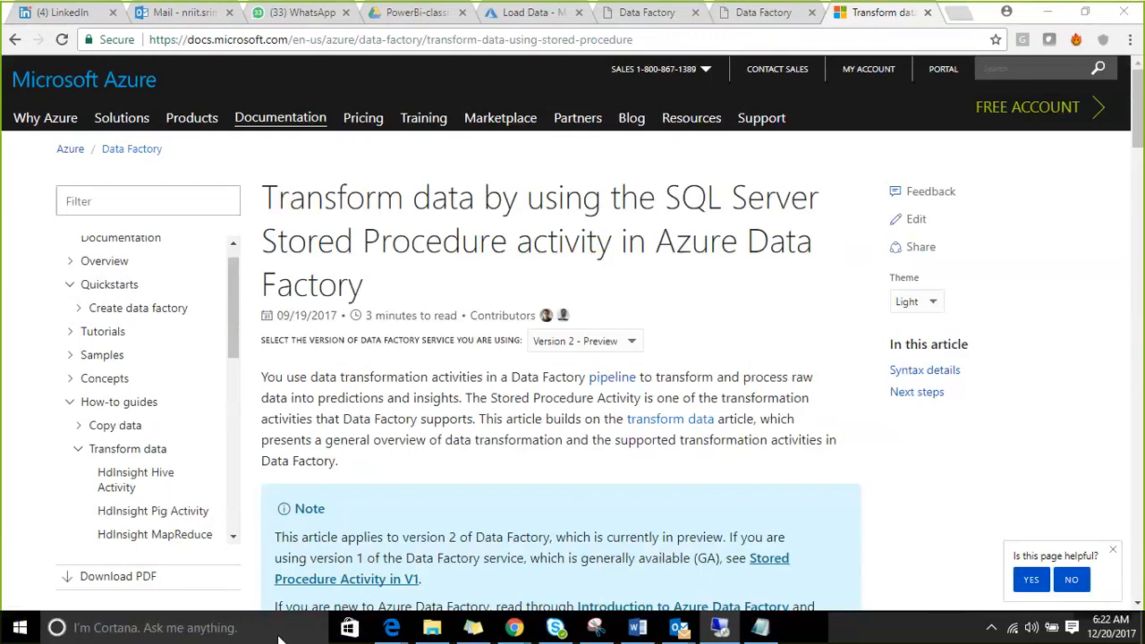
Step: Bring the data file in Notepad forward and maximize its window
click(761, 630)
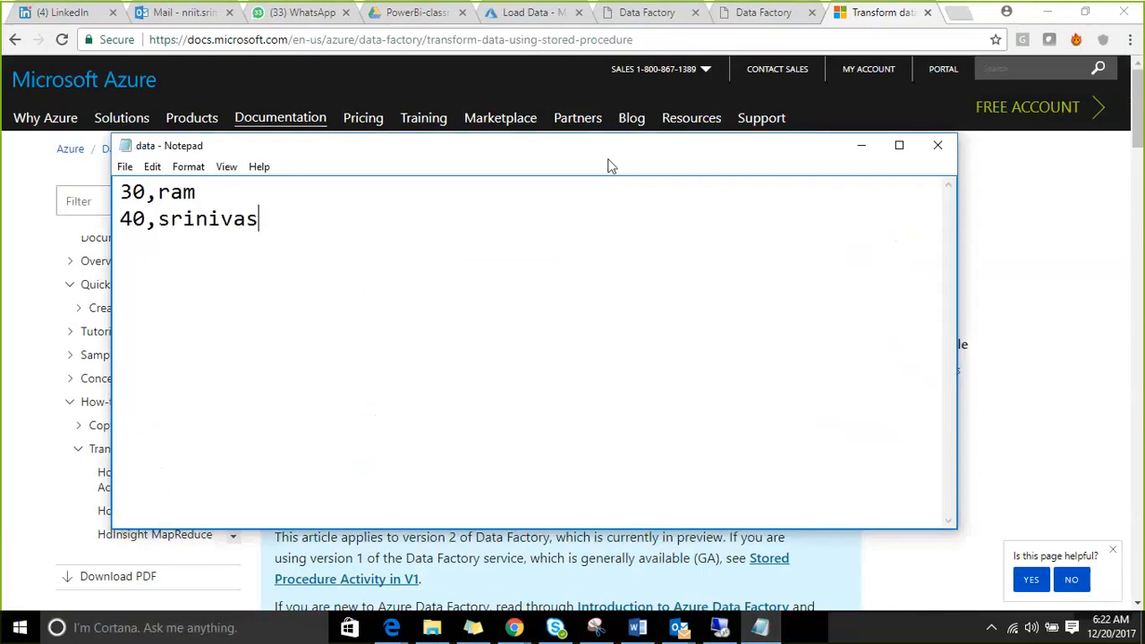
drag(832, 152, 715, 199)
click(716, 195)
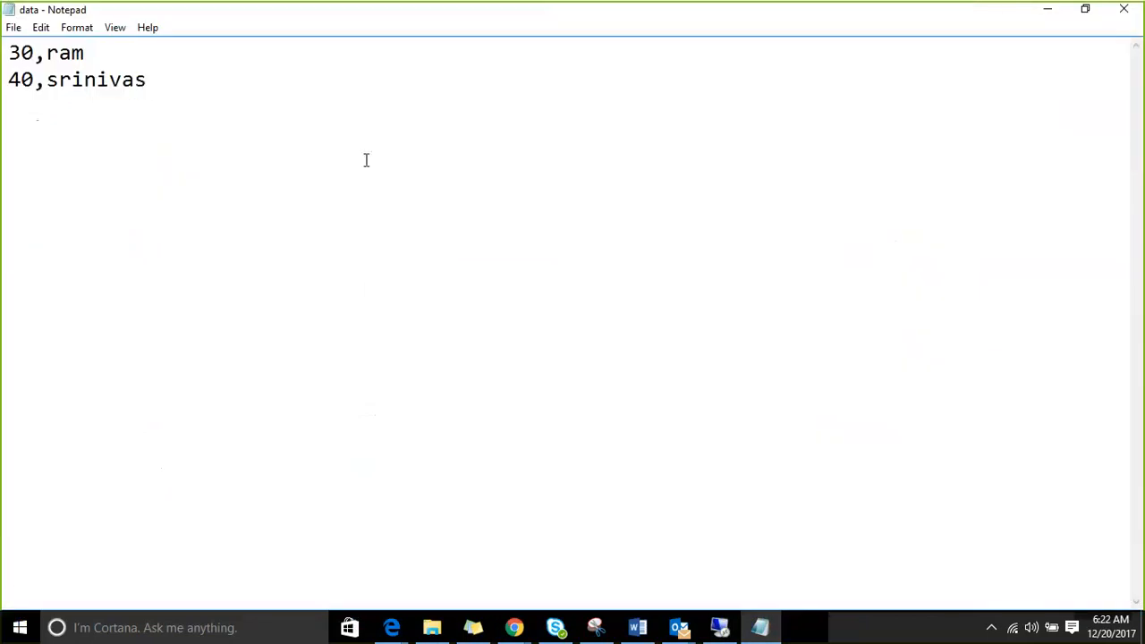
key(shift+Up)
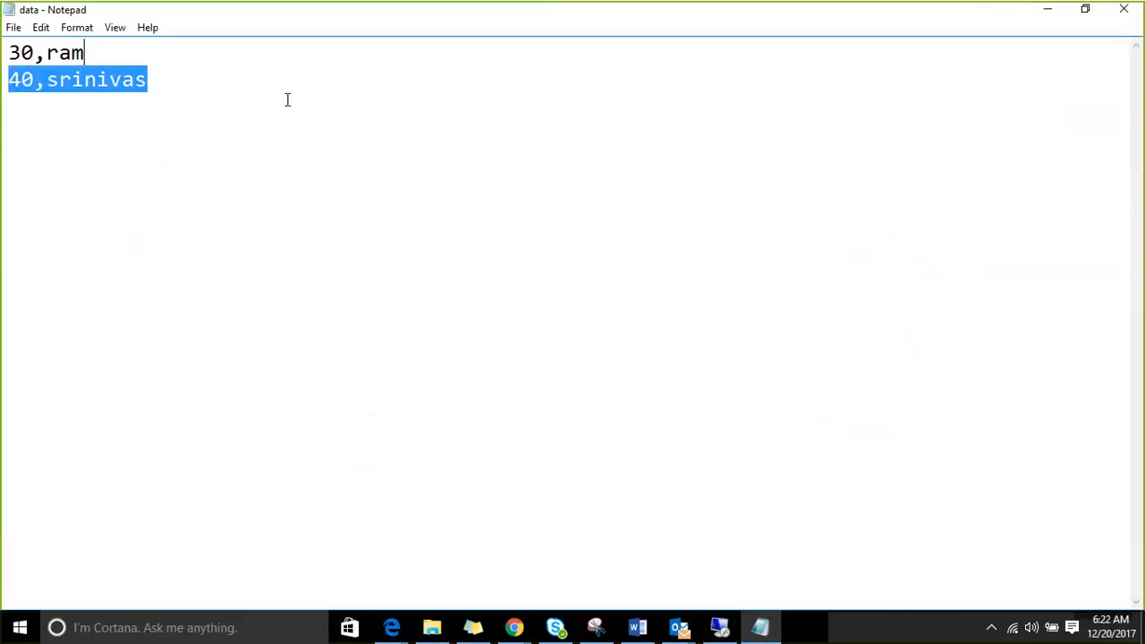
Step: Clear the data rows and type the headings ADW, ADL and ADF on separate lines
key(shift+Home)
key(Delete)
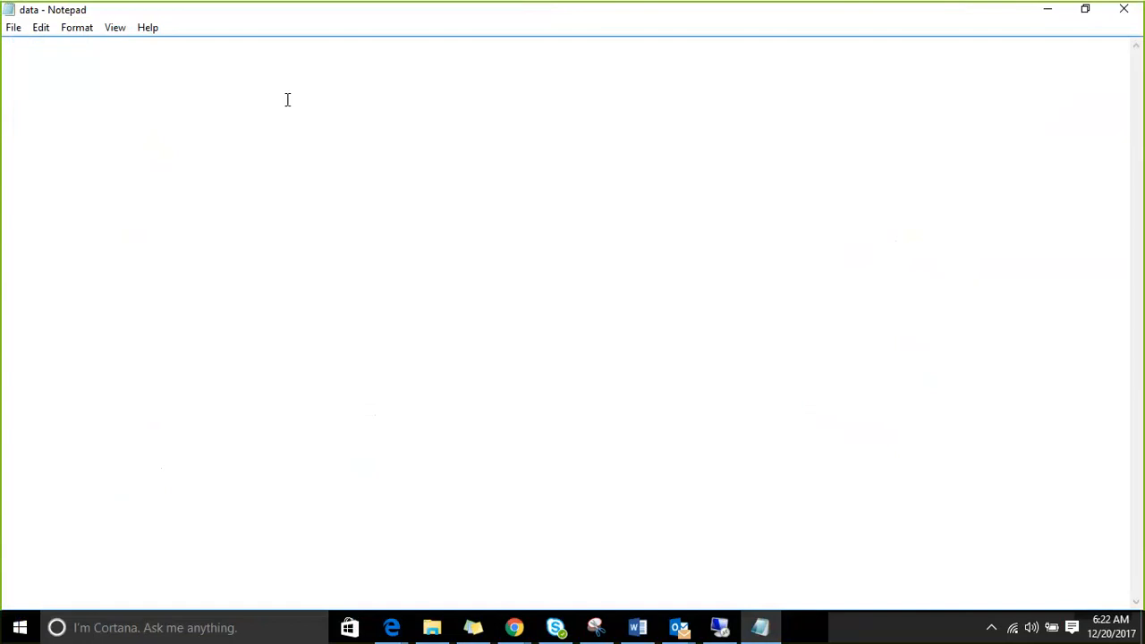
key(Return)
key(Return)
key(Return)
click(287, 100)
text(ADW)
key(Return)
key(Return)
key(Return)
key(Return)
text(ADL)
key(Return)
key(Return)
key(Return)
text(A)
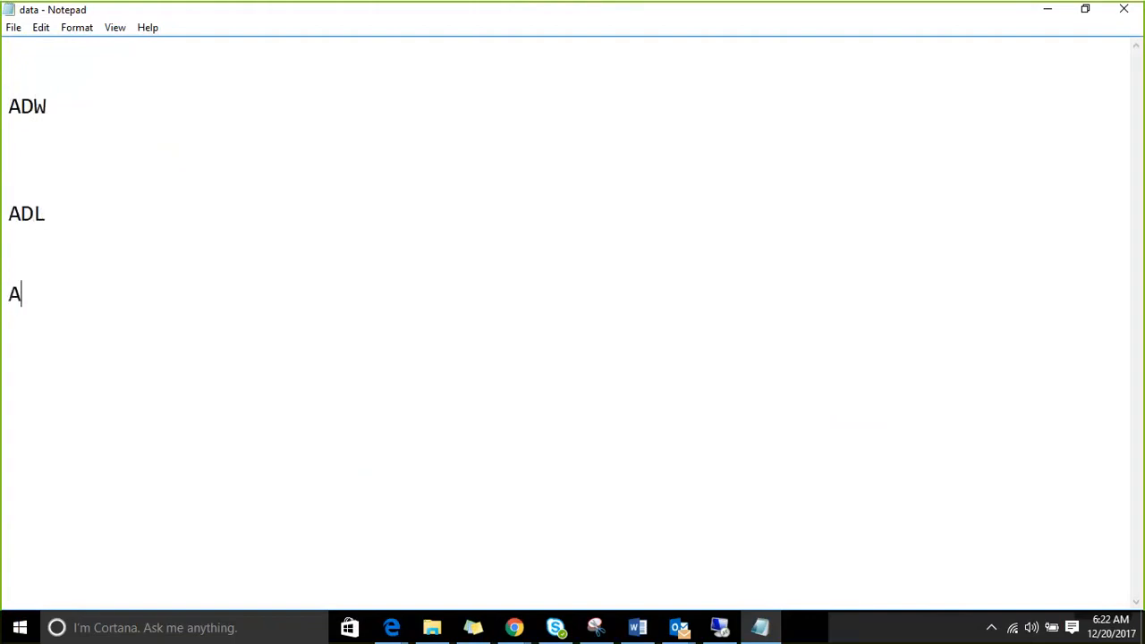
text(DF)
key(Return)
key(Return)
key(Return)
Step: Adjust the blank lines under ADW and start item '1) How to craete a Project in'
key(Up)
key(Up)
key(Up)
key(Up)
key(Up)
key(Up)
key(Up)
key(Up)
key(Up)
key(Down)
key(BackSpace)
key(Down)
key(Down)
key(Down)
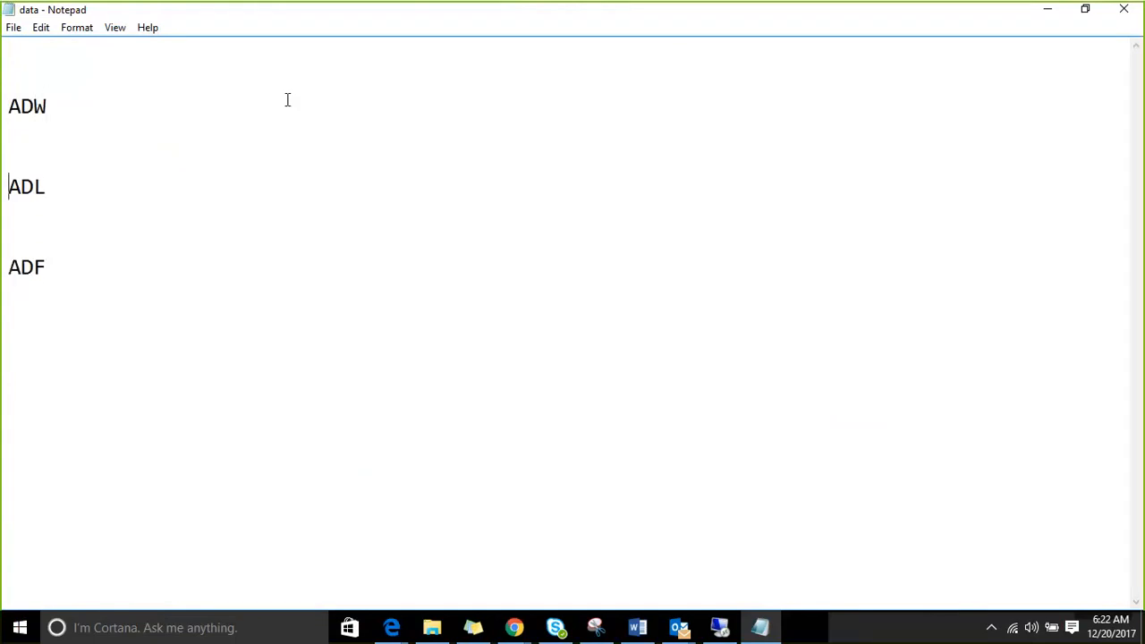
key(Down)
key(Down)
key(Down)
key(Down)
key(Down)
key(Up)
key(Up)
key(Up)
key(Up)
key(Up)
key(Up)
key(Return)
key(Return)
key(Return)
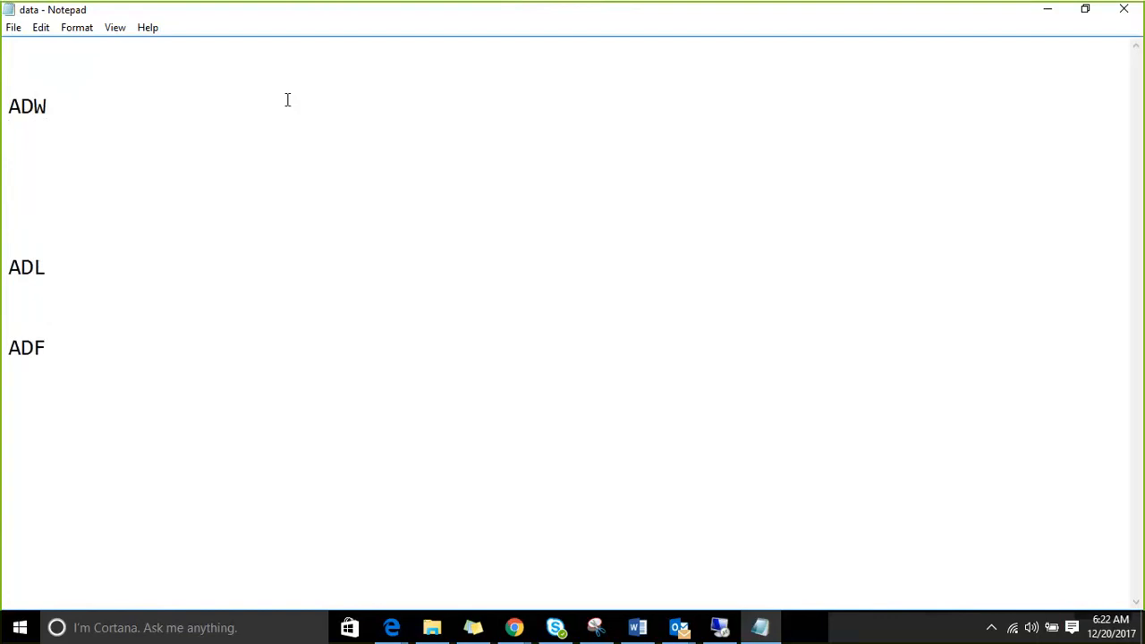
key(Up)
key(Up)
text(1) How to crae)
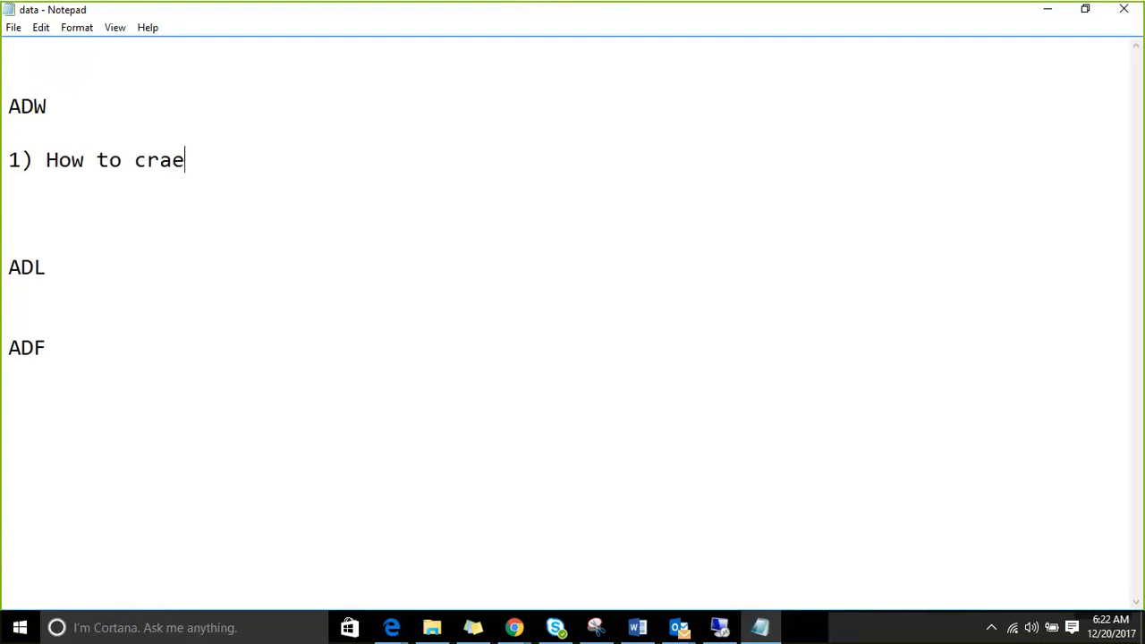
text(te a Project )
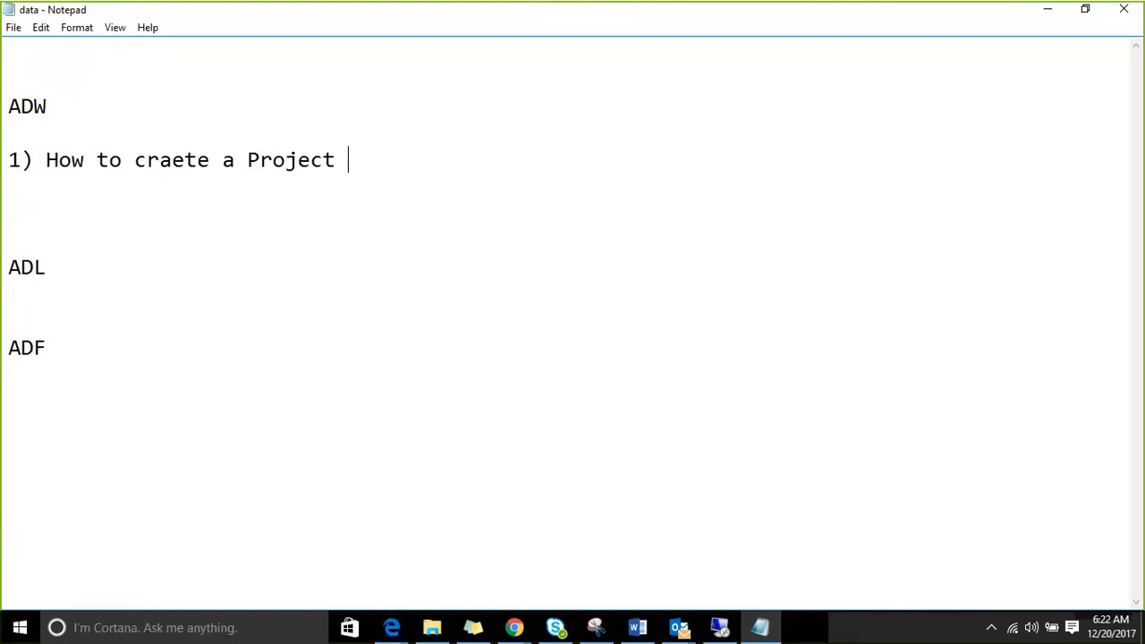
text(in)
Step: Complete item 1 as '...Project in visual studio & deploy in ADW'
key(BackSpace)
key(BackSpace)
key(BackSpace)
text(in visual st)
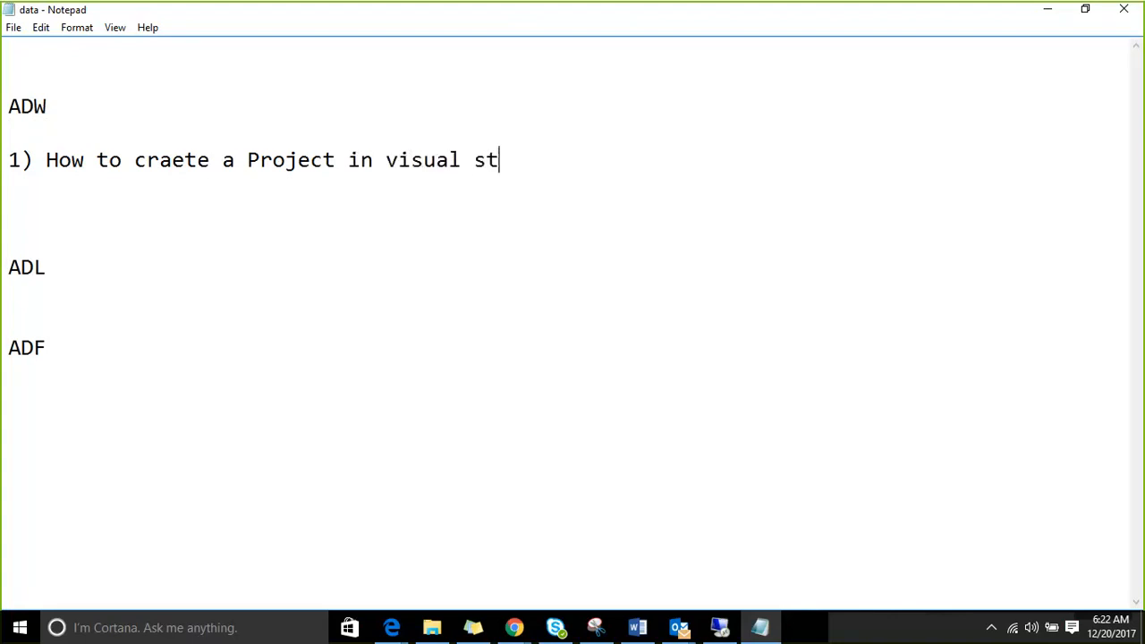
text(udio & de)
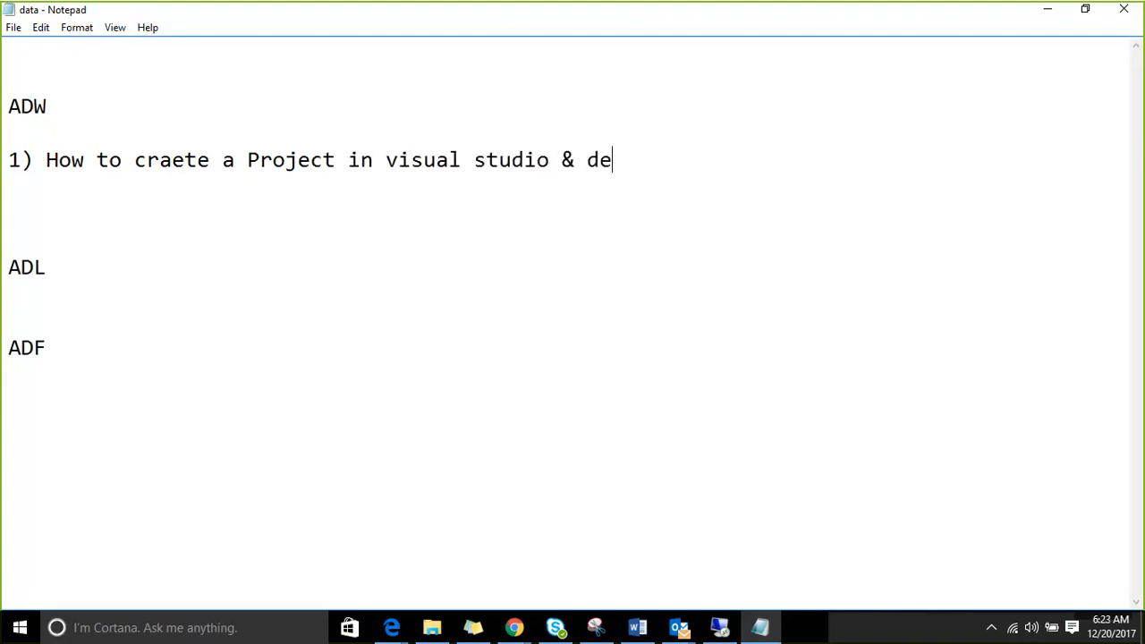
text(ploy in )
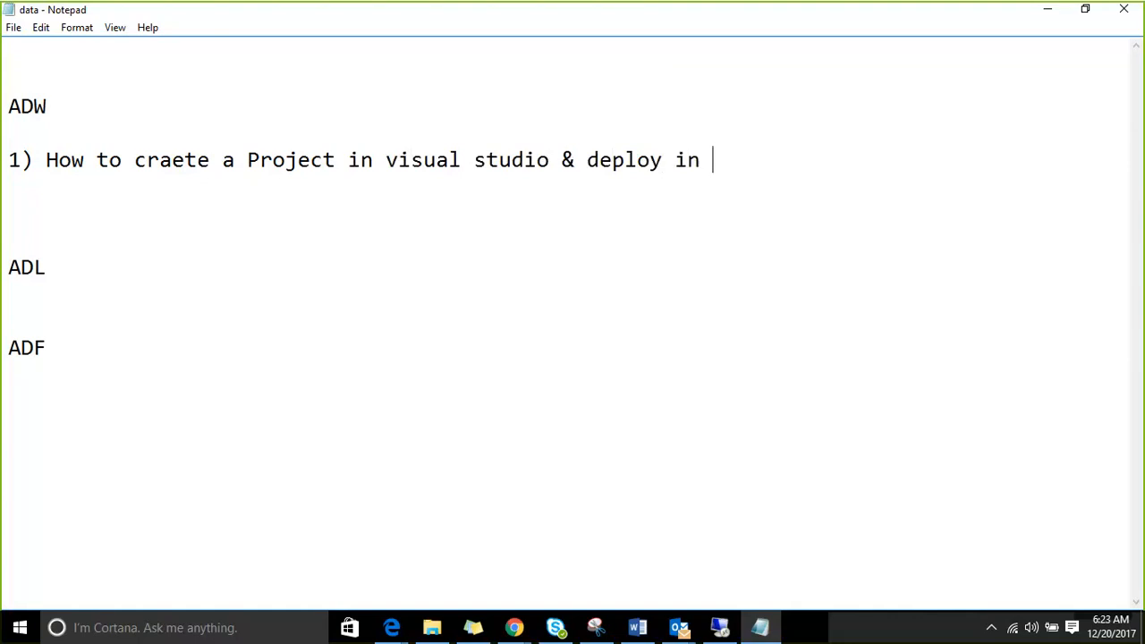
text(ADW)
key(Left)
key(Down)
click(751, 160)
Step: Start a second ADW item 'How to create automatic bui', then delete it and tidy blank lines
key(Return)
text(2))
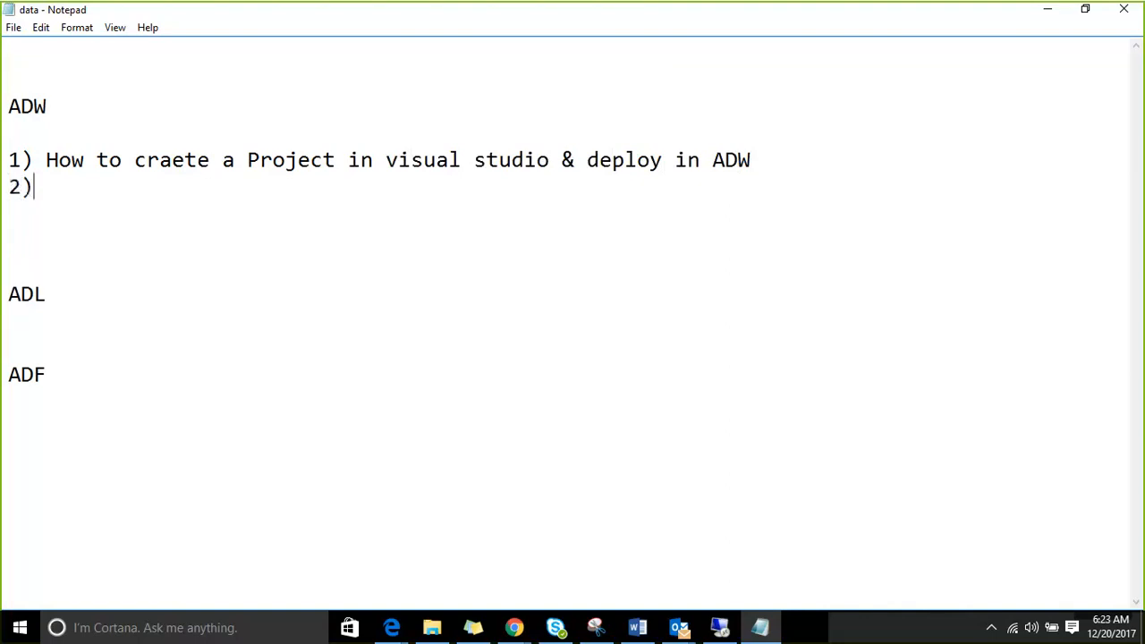
text(How to )
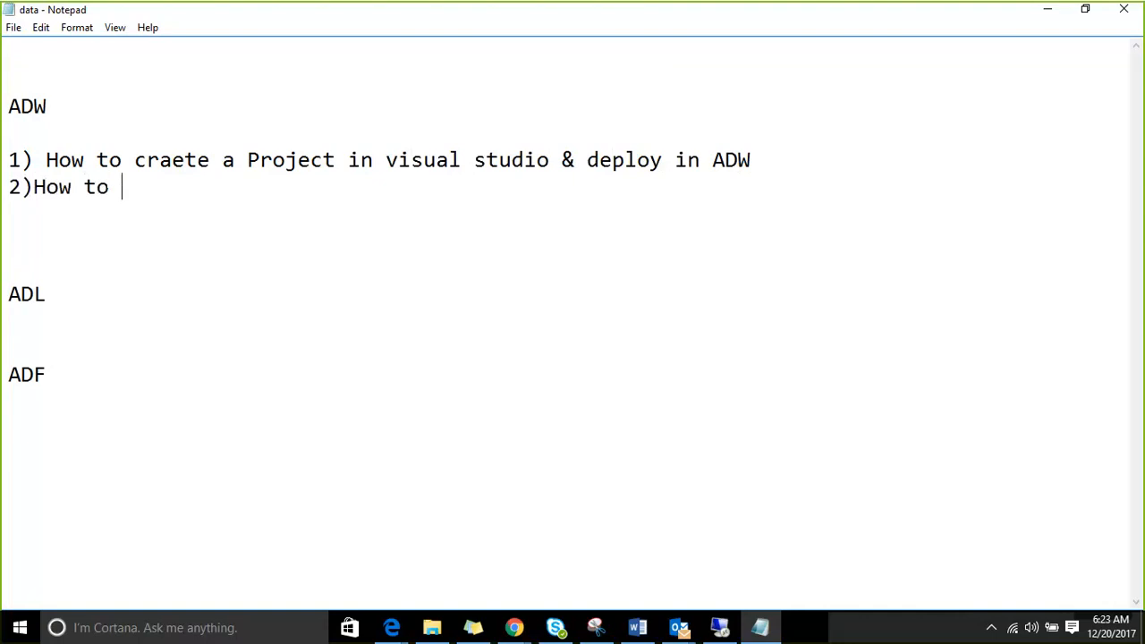
text(create aut)
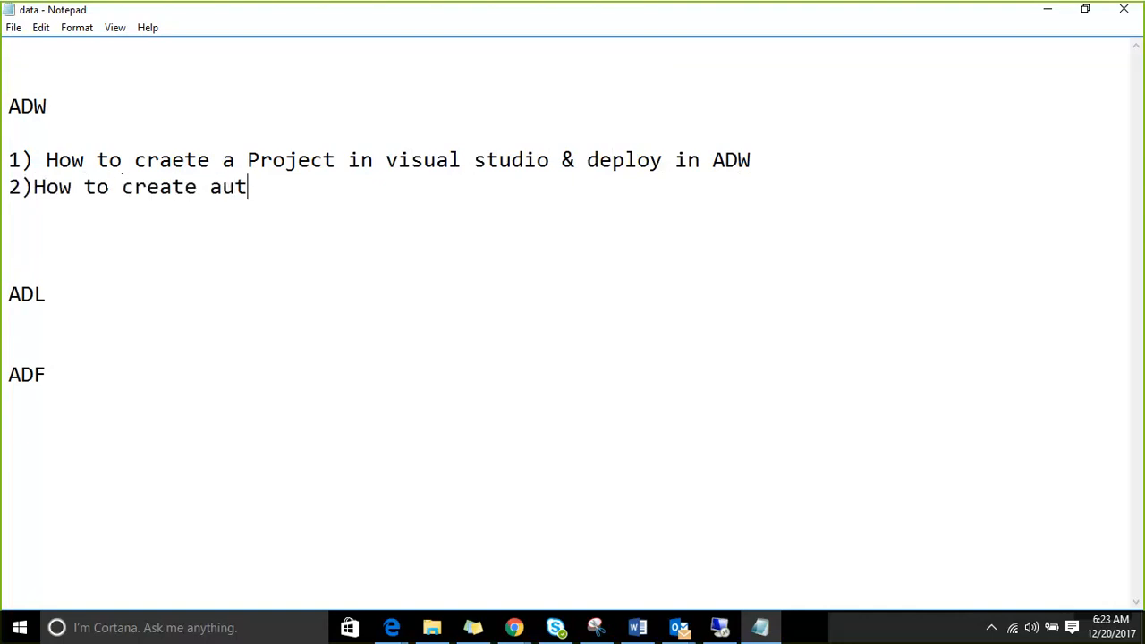
text(omatic bu)
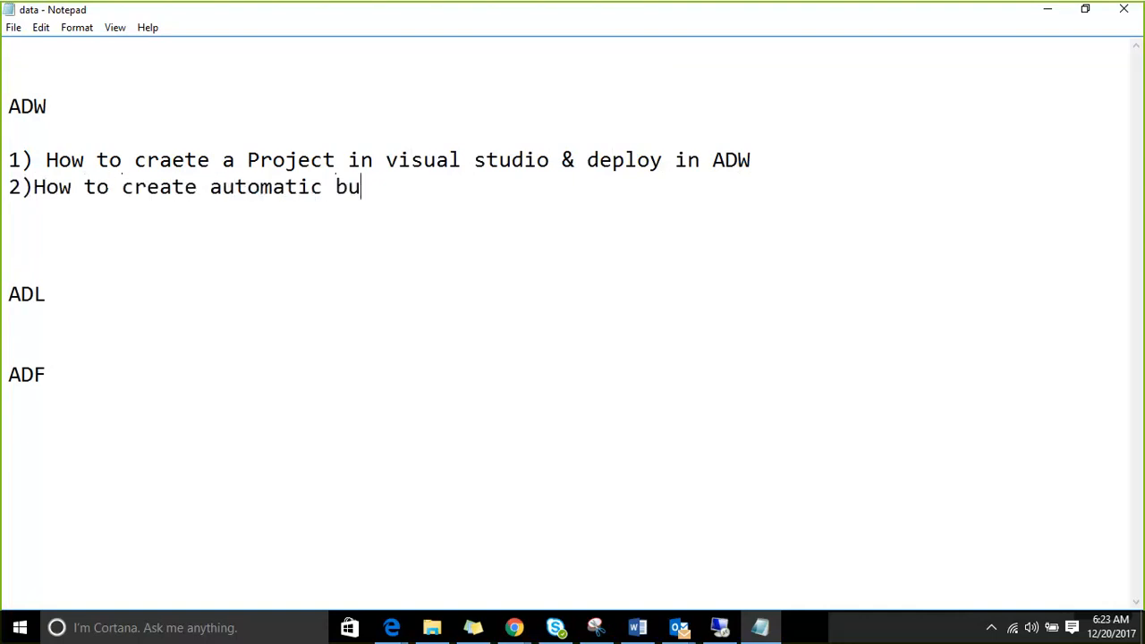
text(i)
key(shift+Home)
key(BackSpace)
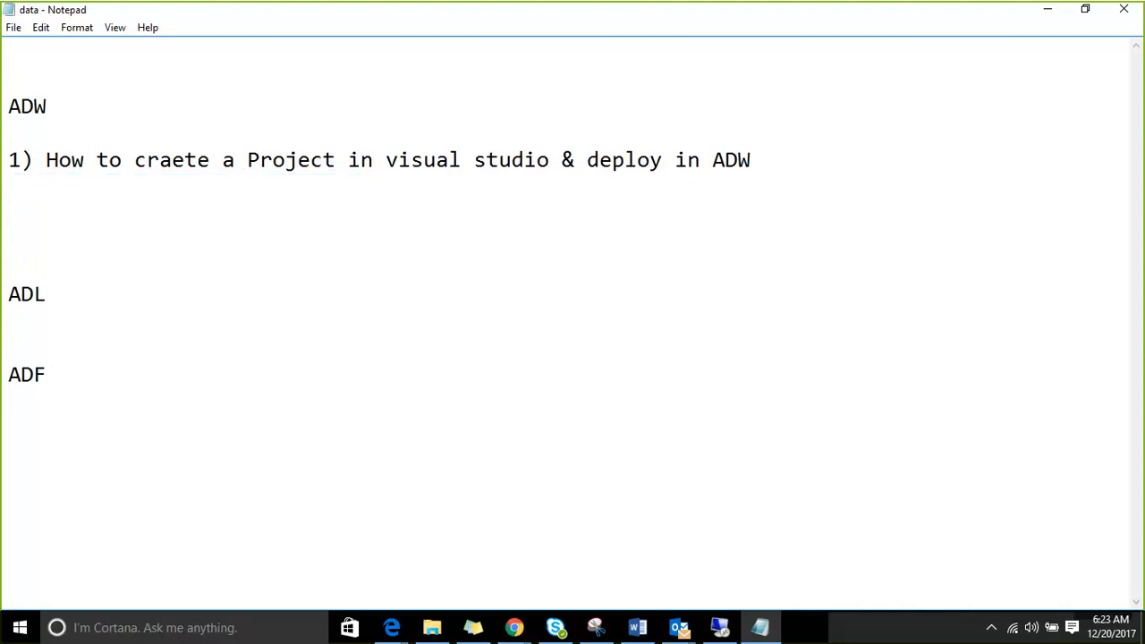
key(Down)
key(Down)
key(Down)
key(BackSpace)
key(BackSpace)
key(BackSpace)
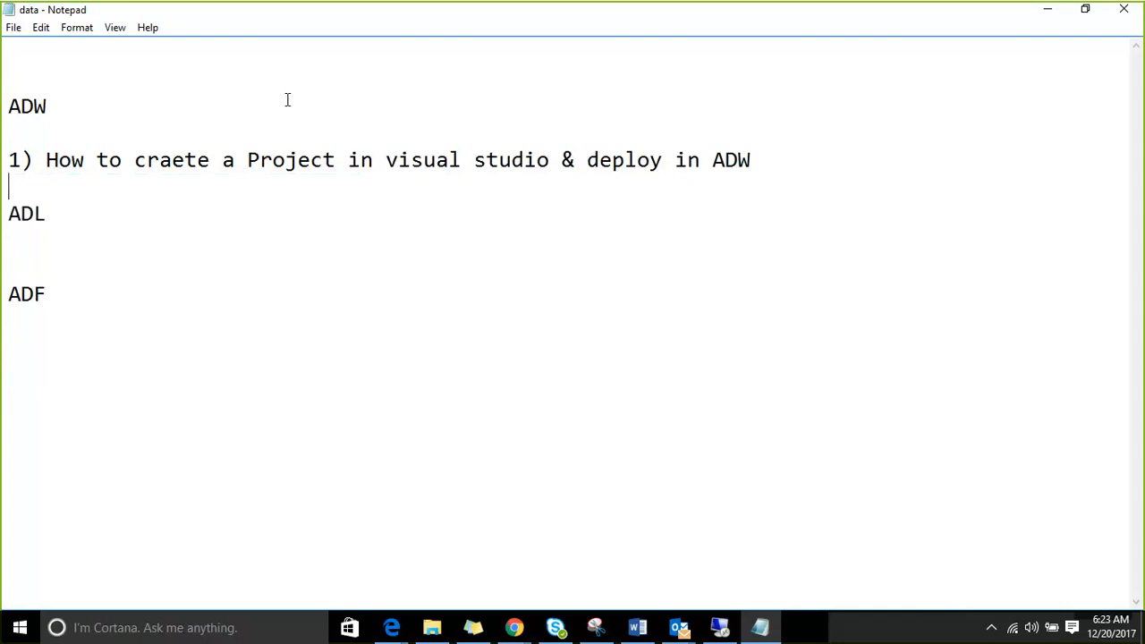
key(Up)
key(shift+End)
Step: Add item '2)scheduling adl to adl data movem' under the ADL heading
key(Down)
key(Down)
key(Down)
key(Return)
key(Up)
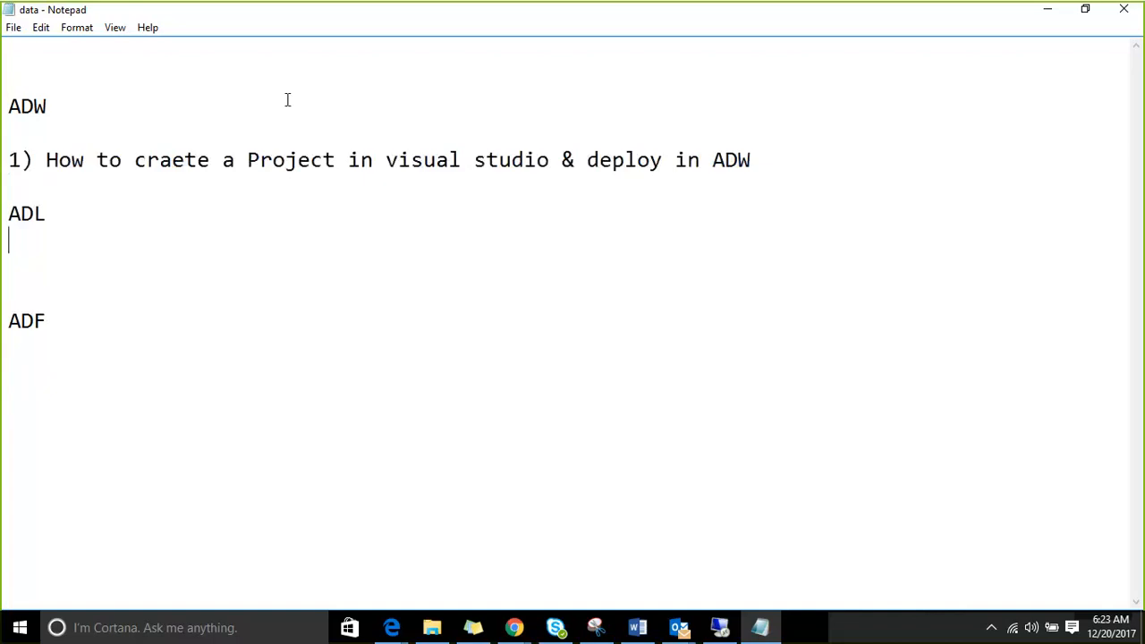
key(Return)
text(20)
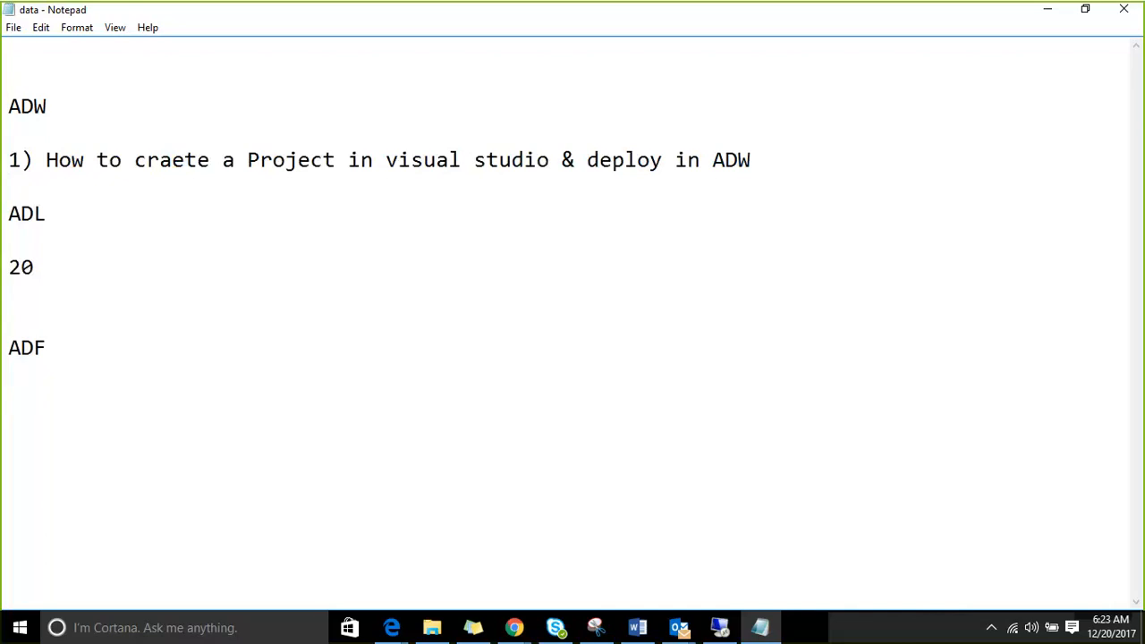
key(BackSpace)
key(BackSpace)
text(2)
key(BackSpace)
text(2)scheduling )
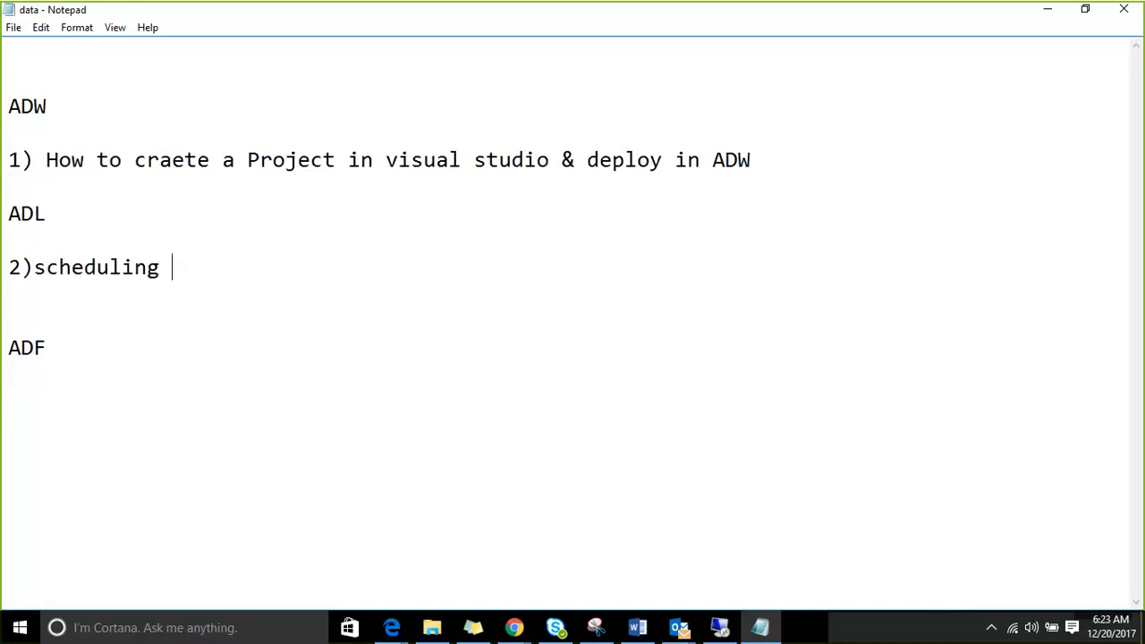
text(adl to ad)
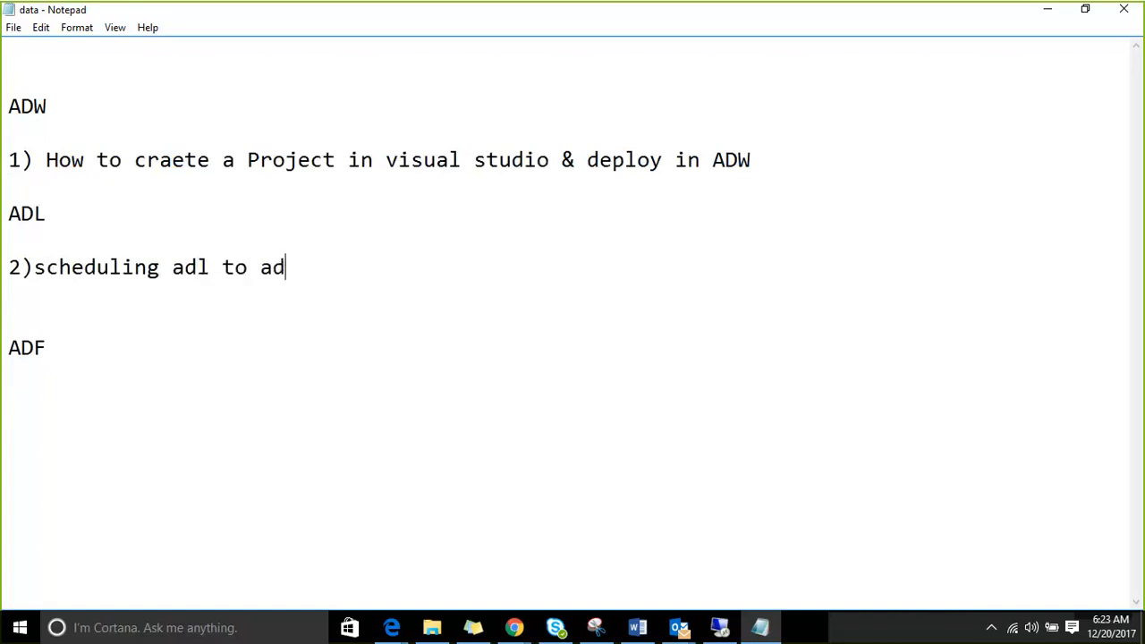
text(l data mov)
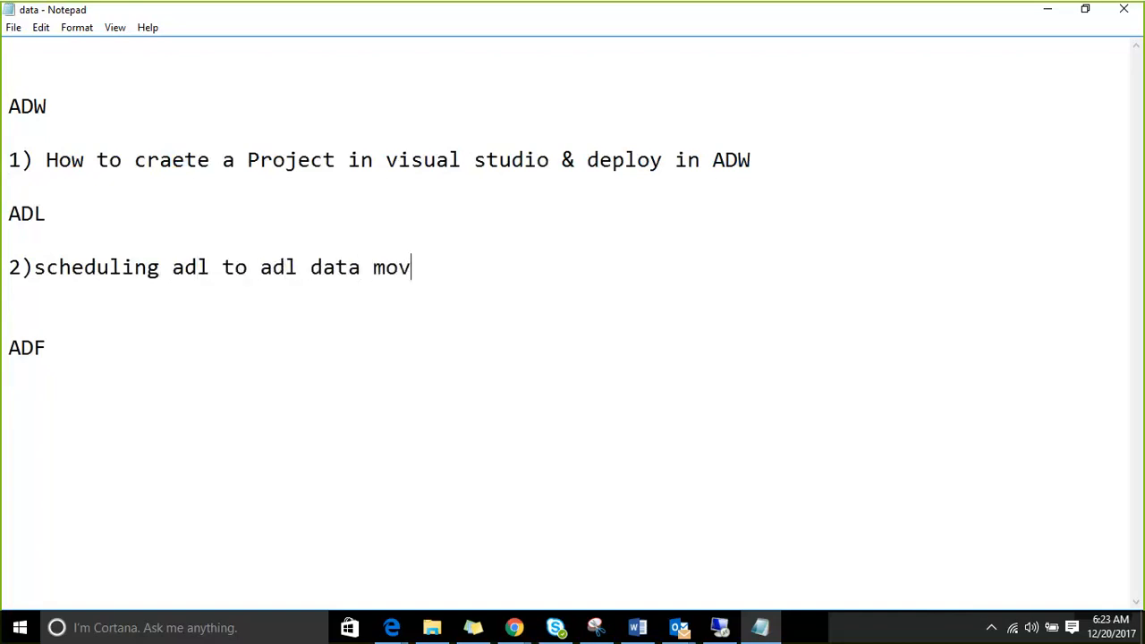
text(emme)
key(BackSpace)
key(BackSpace)
key(shift+Home)
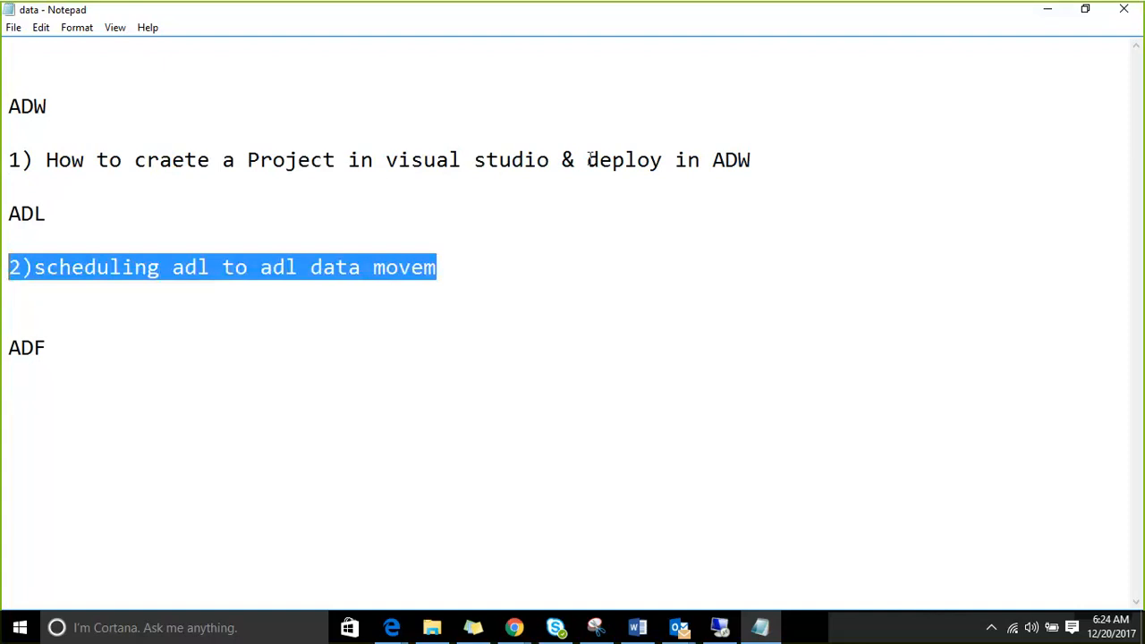
click(768, 164)
key(shift+Home)
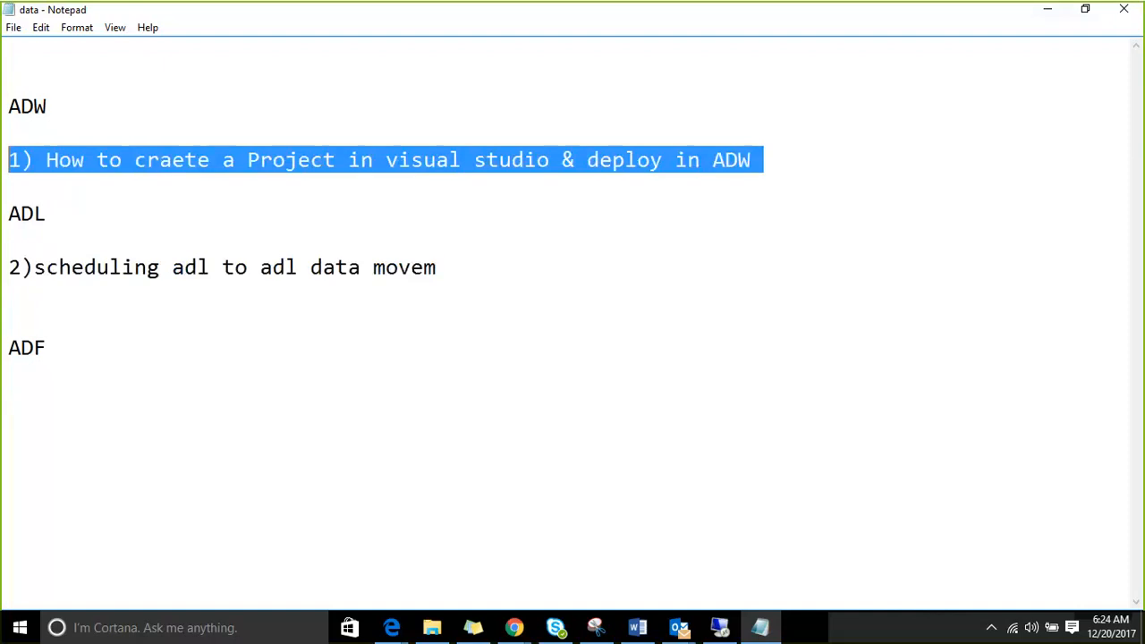
key(shift+Up)
key(shift+Up)
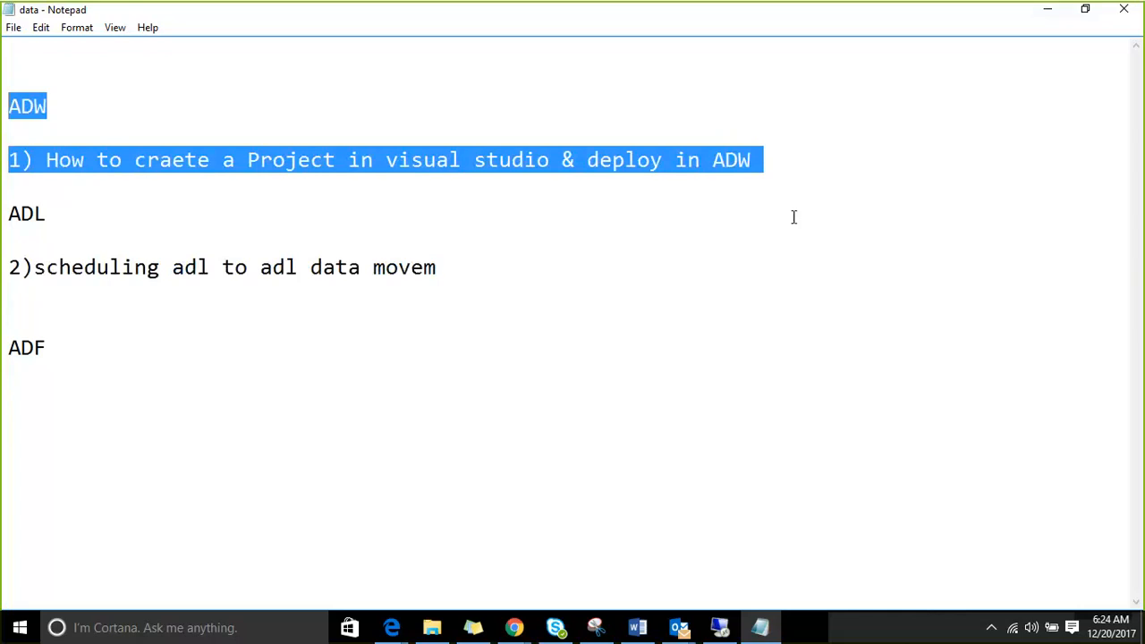
click(647, 186)
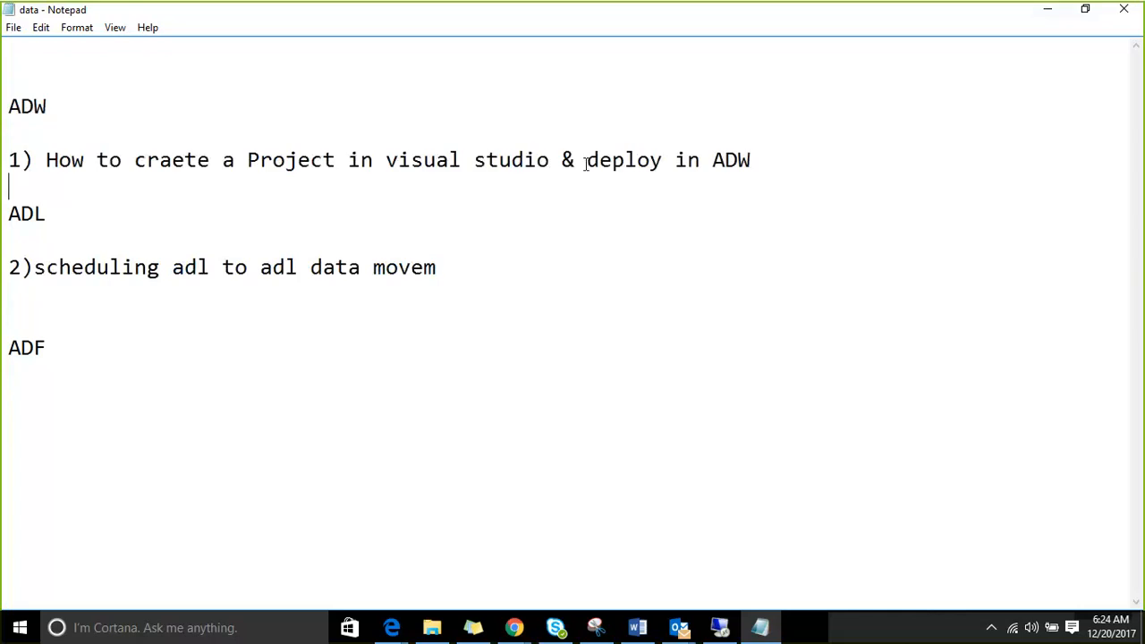
drag(586, 159, 756, 160)
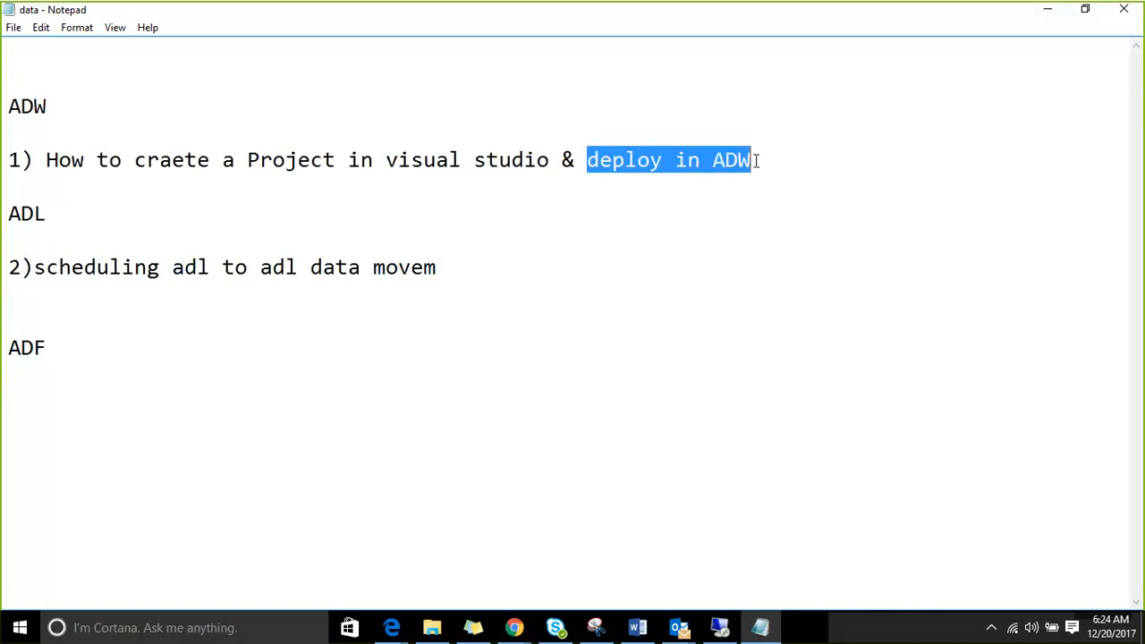
click(756, 160)
key(shift+Left)
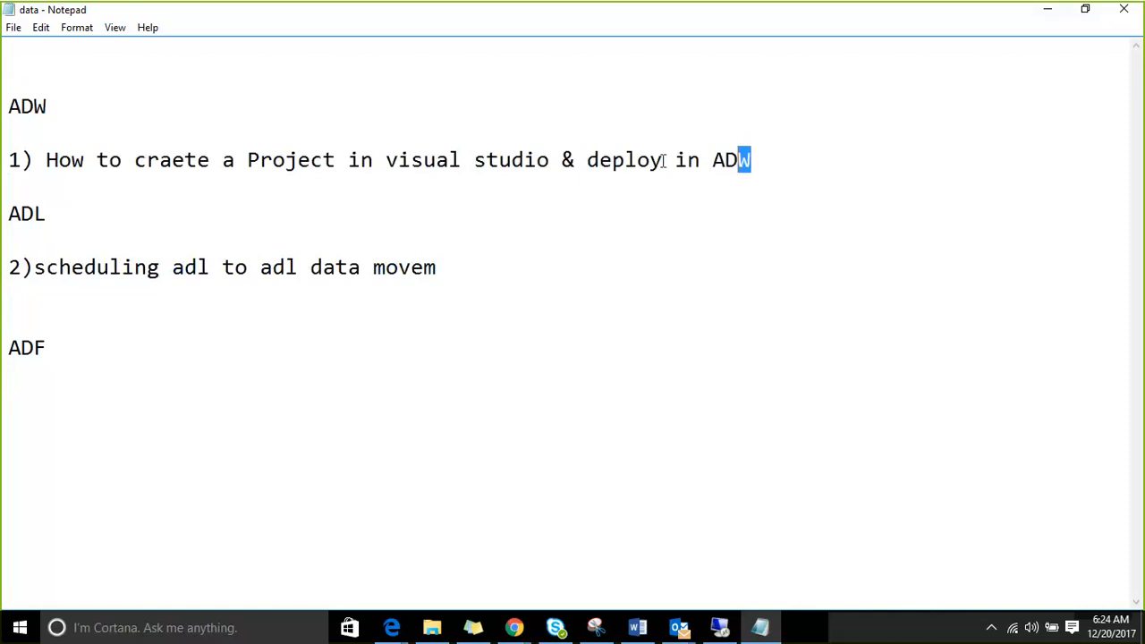
key(shift+Up)
key(shift+Up)
key(shift+Up)
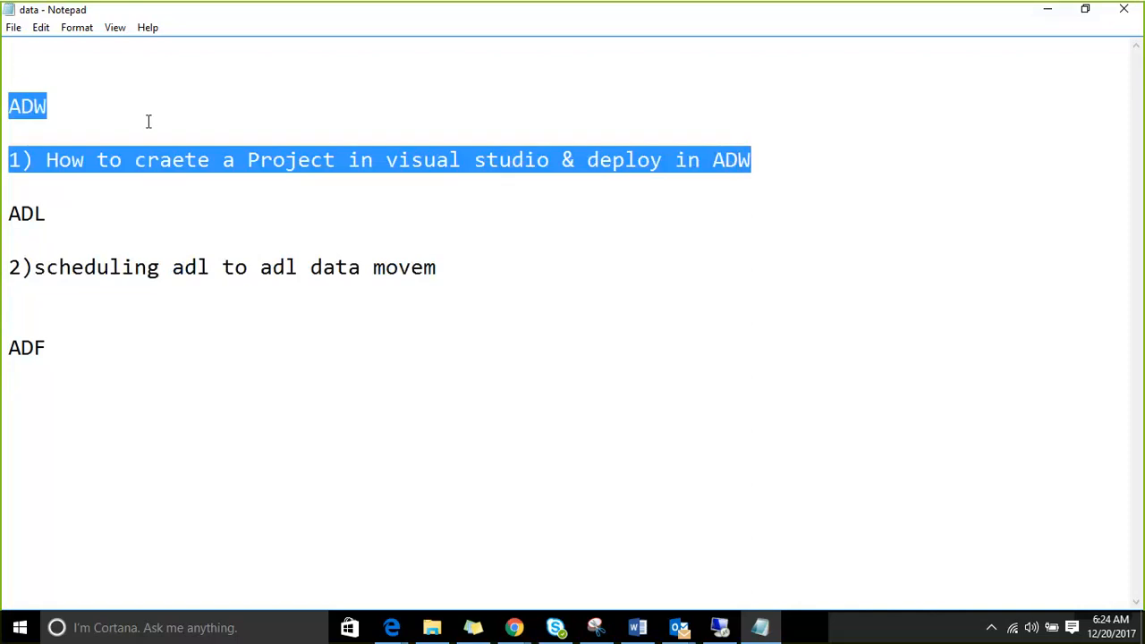
click(98, 213)
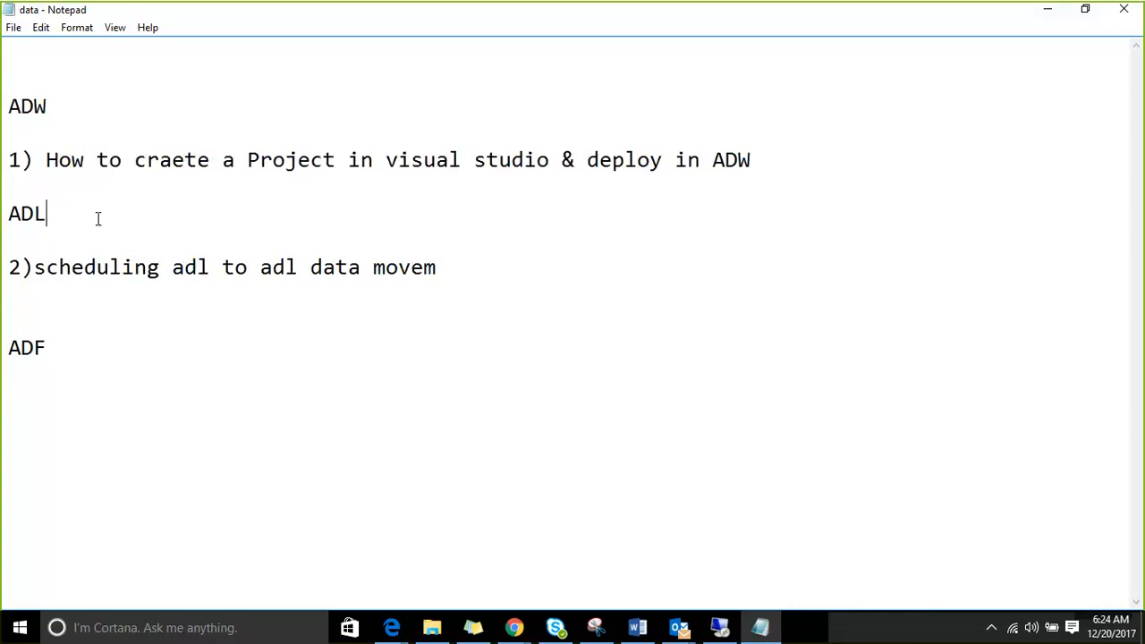
drag(49, 350, 18, 188)
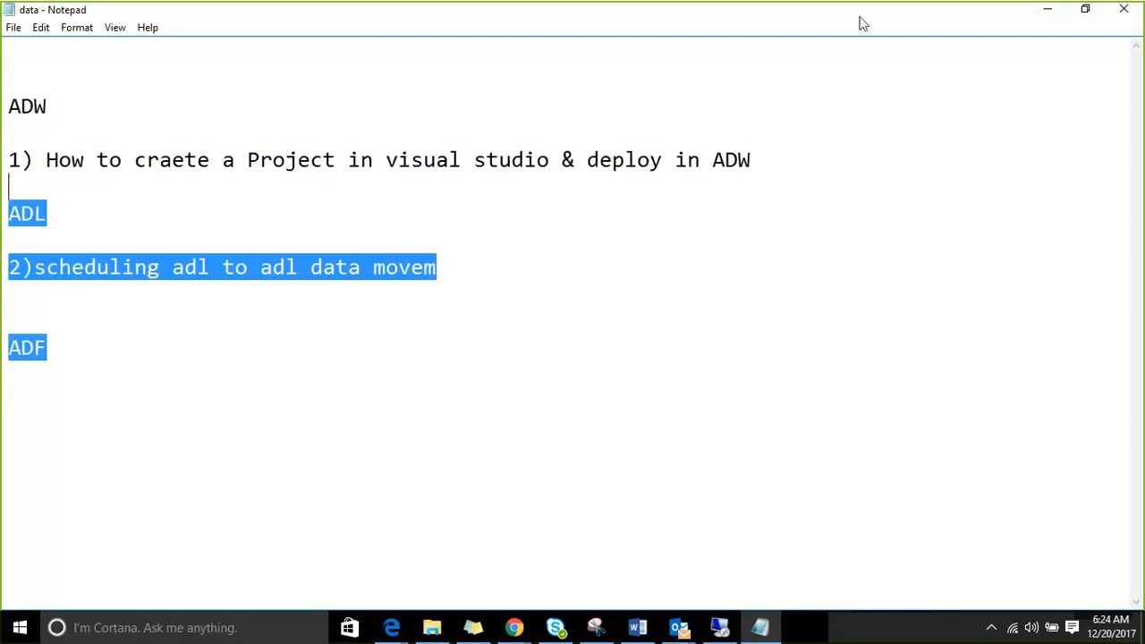
click(889, 27)
Step: Draw two freehand boxes over the outline and an arrow pointing down into the left one
mouse_move(155, 319)
mouse_down()
mouse_move(217, 307)
mouse_move(335, 330)
mouse_move(345, 453)
mouse_up()
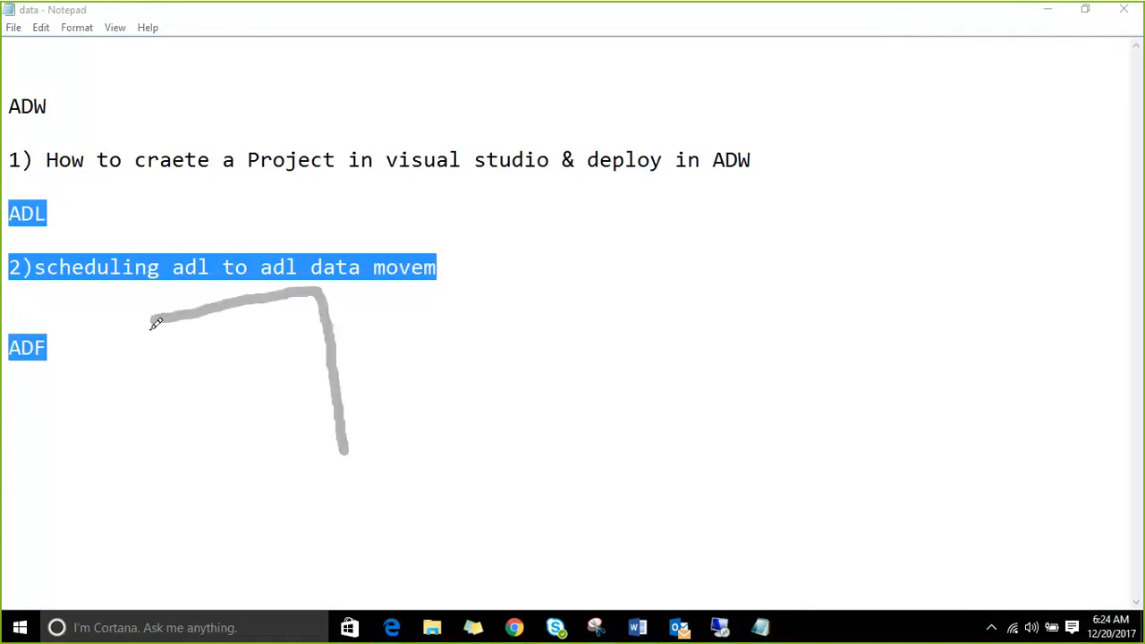
mouse_move(155, 323)
mouse_down()
mouse_move(187, 447)
mouse_move(240, 486)
mouse_move(345, 452)
mouse_up()
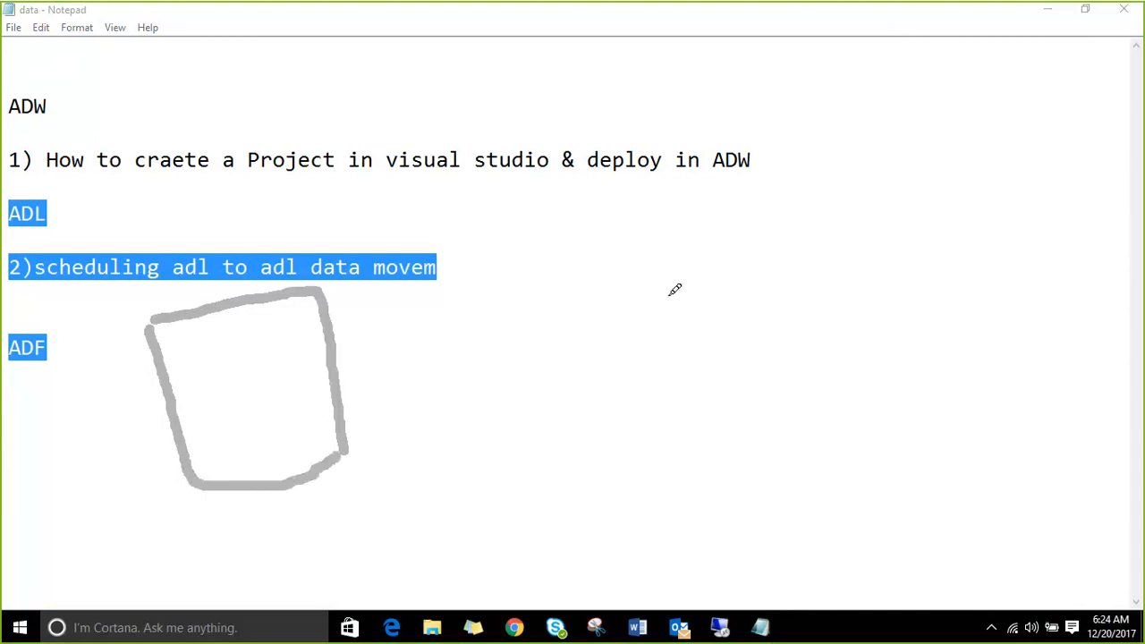
mouse_move(534, 253)
mouse_down()
mouse_move(549, 360)
mouse_move(612, 420)
mouse_move(756, 348)
mouse_move(718, 199)
mouse_move(516, 243)
mouse_up()
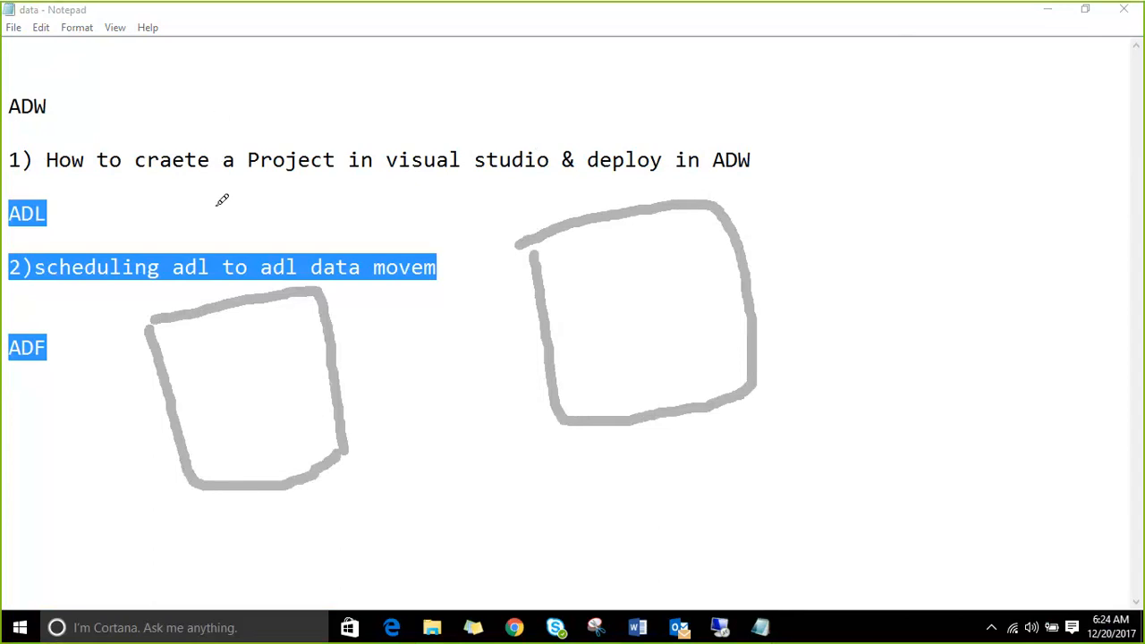
drag(215, 113, 225, 290)
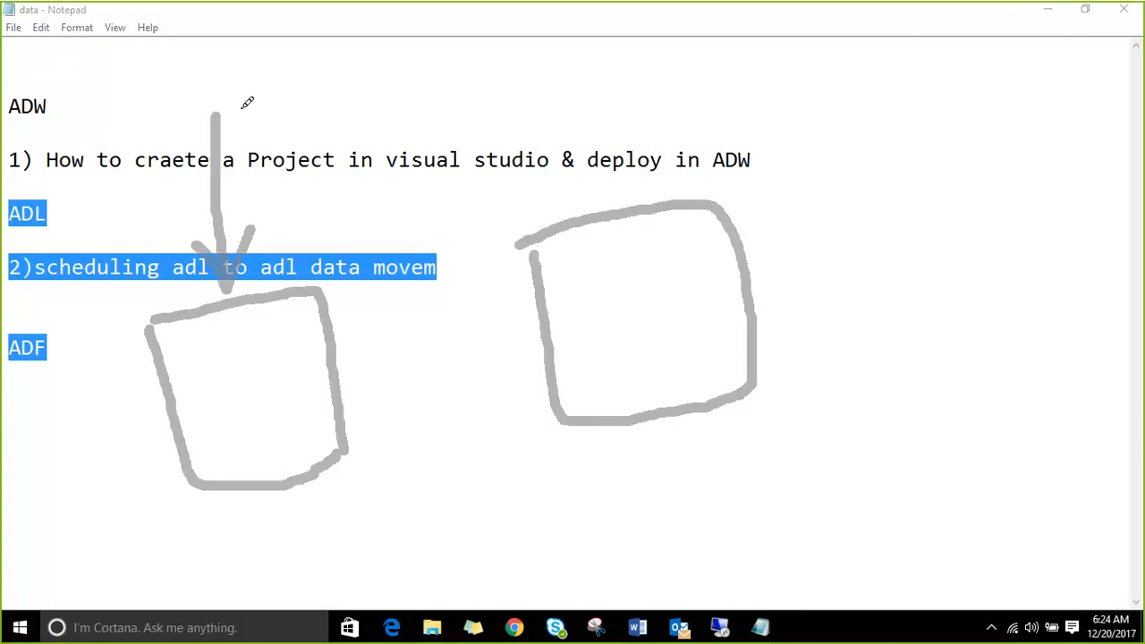
drag(216, 111, 329, 96)
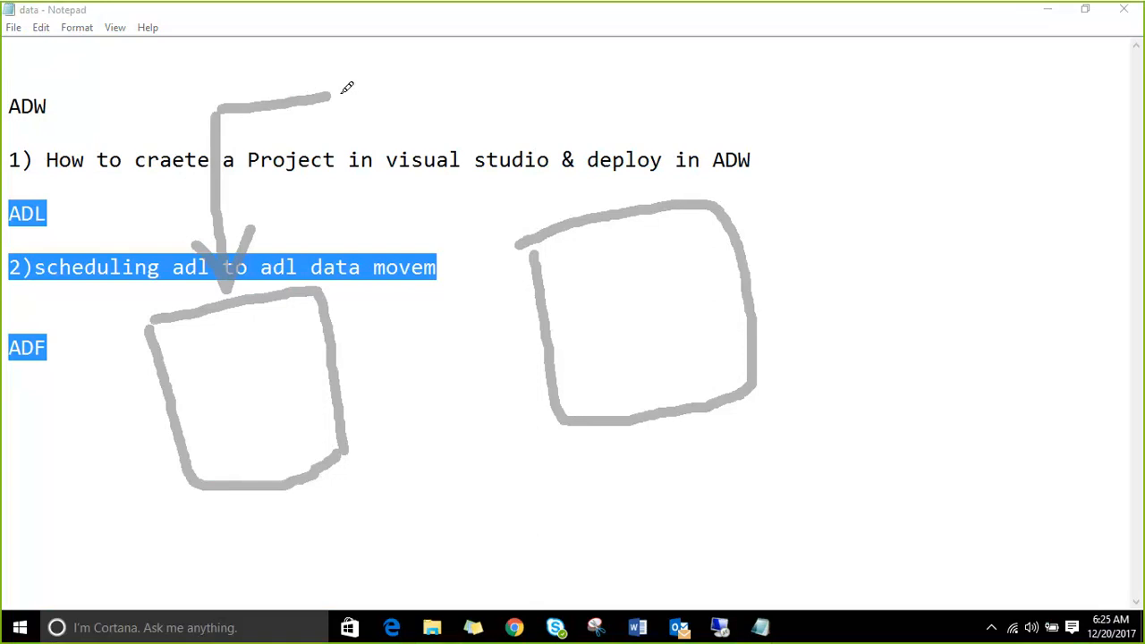
Step: Draw a connector from the left box to the right box and label it DW
mouse_move(286, 384)
mouse_down()
mouse_move(349, 355)
mouse_move(542, 332)
mouse_up()
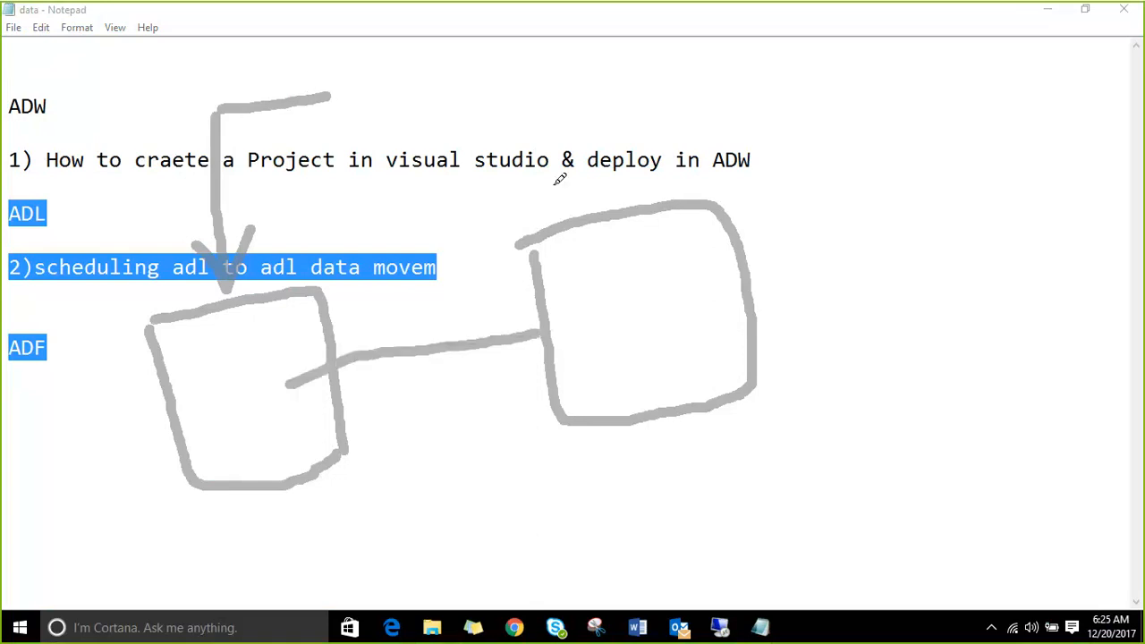
mouse_move(546, 143)
mouse_down()
mouse_move(560, 188)
mouse_move(579, 167)
mouse_move(553, 193)
mouse_up()
mouse_move(612, 114)
mouse_down()
mouse_move(637, 137)
mouse_move(650, 88)
mouse_up()
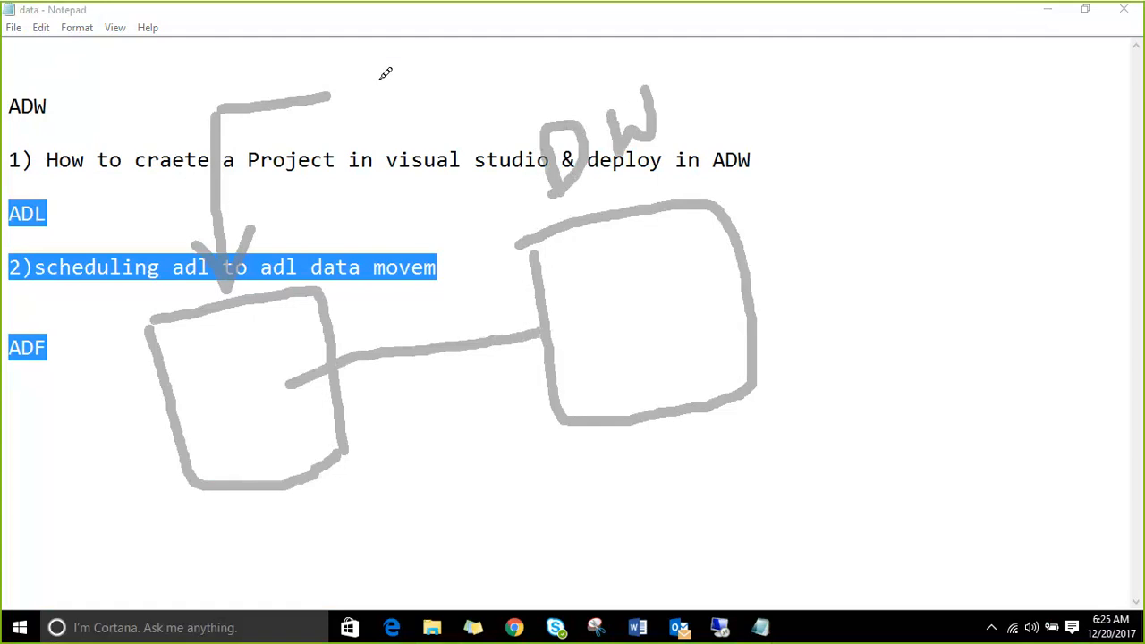
Step: Handwrite USQL above the DW label on the right box
mouse_move(384, 73)
mouse_down()
mouse_move(411, 125)
mouse_move(433, 59)
mouse_up()
mouse_move(506, 45)
mouse_down()
mouse_move(511, 99)
mouse_move(470, 135)
mouse_up()
mouse_move(545, 36)
mouse_down()
mouse_move(533, 71)
mouse_move(542, 89)
mouse_move(540, 46)
mouse_move(588, 100)
mouse_up()
drag(599, 35, 642, 54)
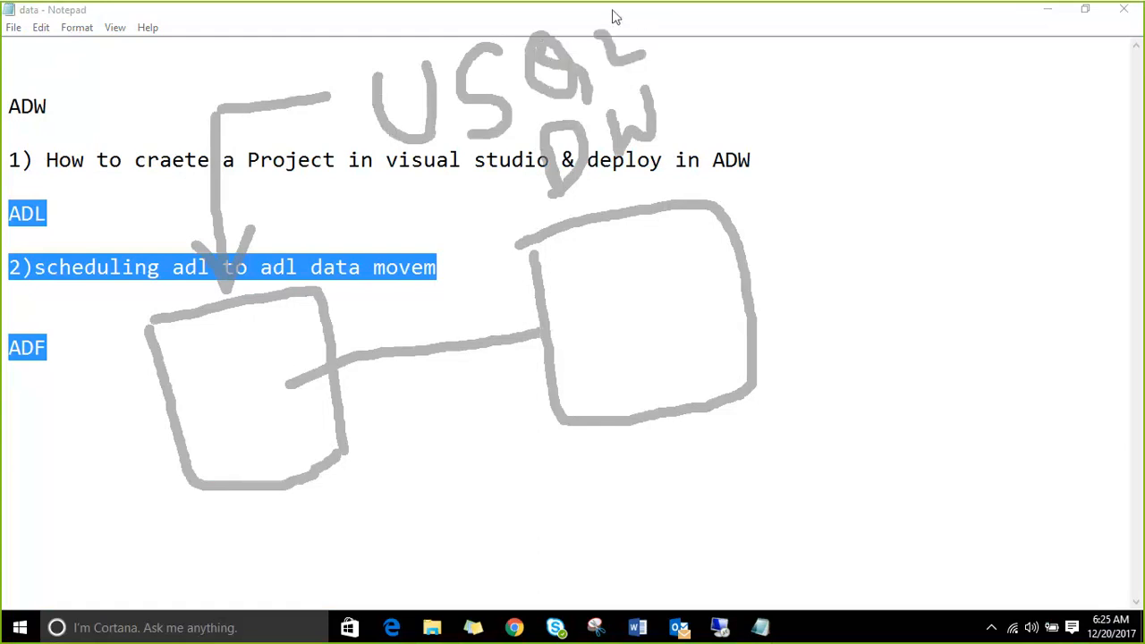
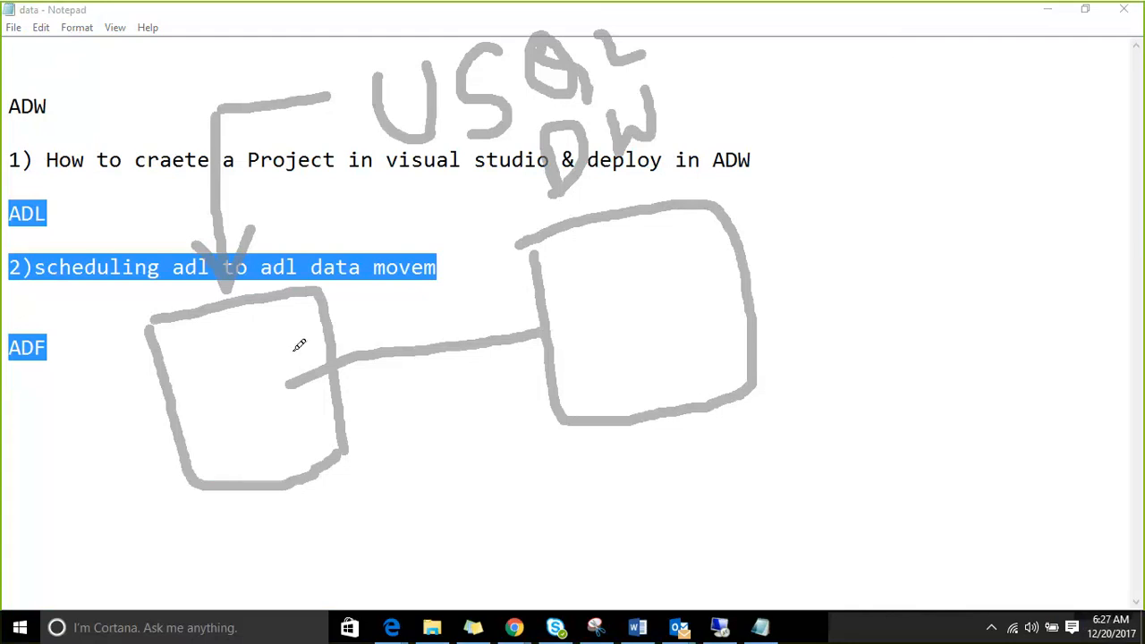
Step: Handwrite 'C#' below the left box with the annotation pen
drag(404, 498, 391, 561)
drag(436, 511, 523, 475)
drag(454, 555, 520, 526)
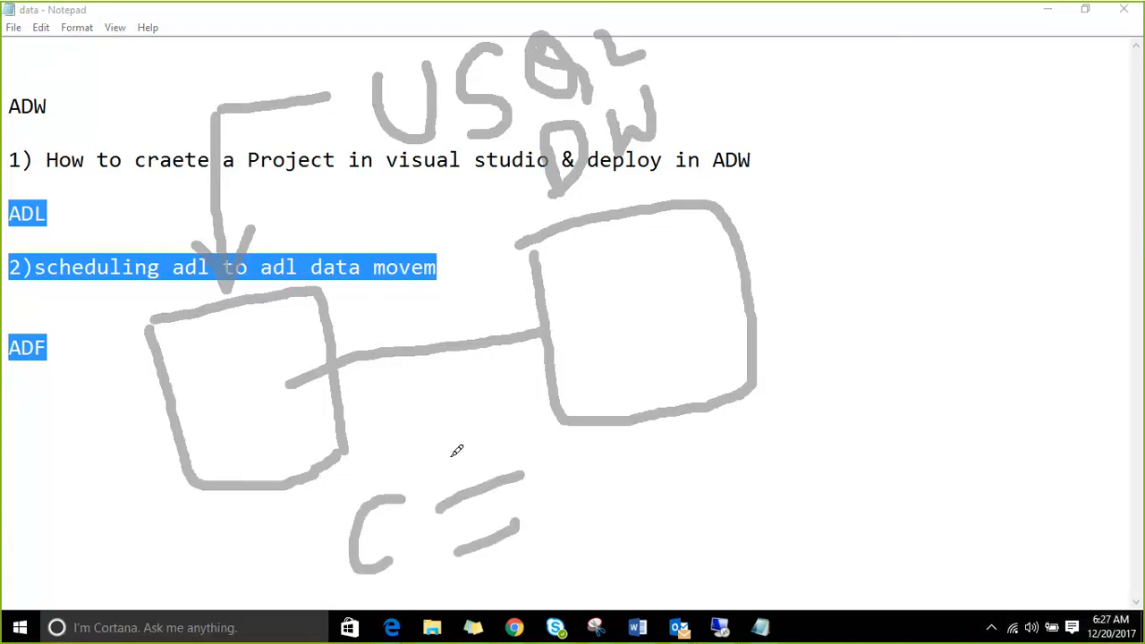
drag(452, 458, 483, 565)
drag(492, 438, 513, 538)
mouse_move(617, 490)
mouse_down()
mouse_move(604, 420)
mouse_move(621, 561)
mouse_up()
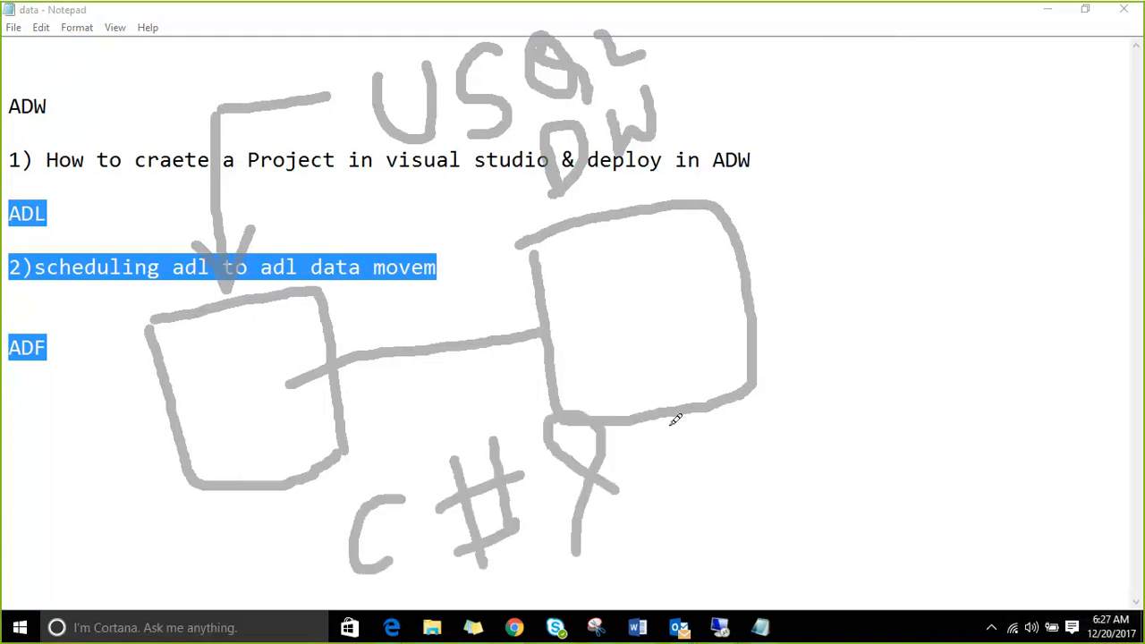
Step: Write '& SQL' below the right box and draw a 1 inside it
mouse_move(671, 417)
mouse_down()
mouse_move(654, 546)
mouse_move(640, 537)
mouse_up()
click(687, 438)
mouse_move(716, 394)
mouse_down()
mouse_move(688, 465)
mouse_move(732, 519)
mouse_up()
mouse_move(740, 353)
mouse_down()
mouse_move(808, 460)
mouse_move(809, 448)
mouse_up()
drag(613, 358, 630, 407)
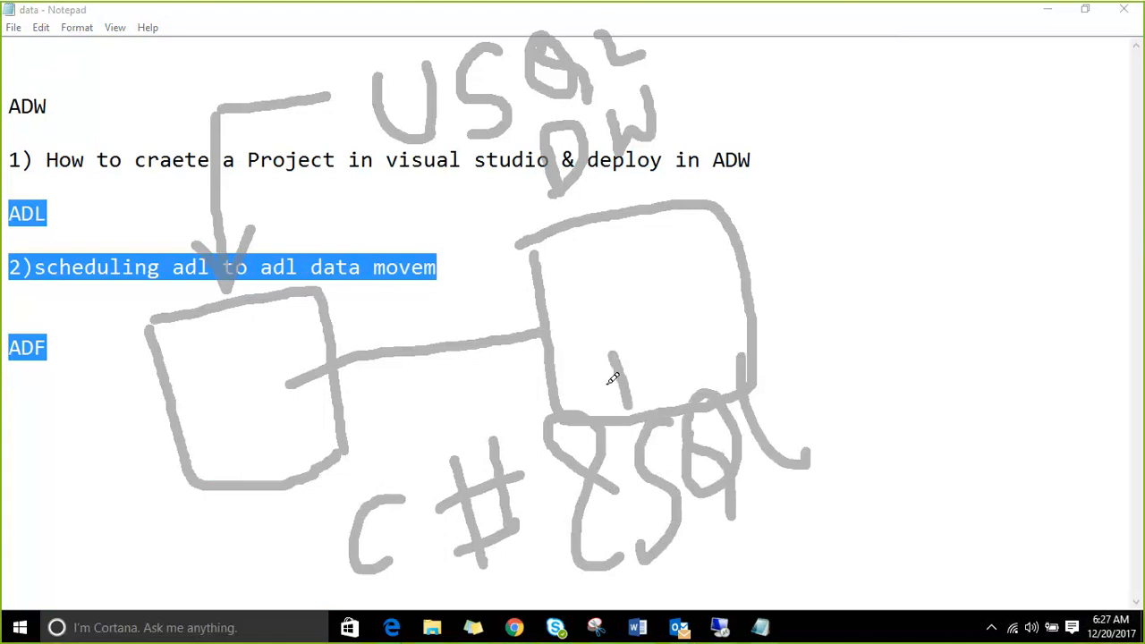
drag(588, 375, 626, 331)
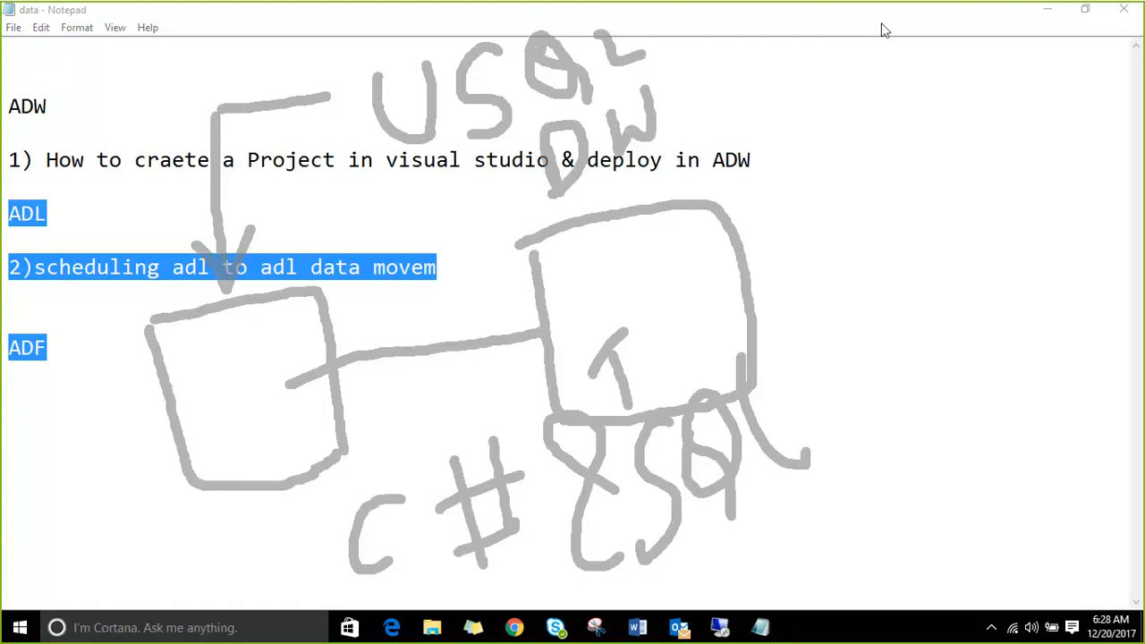
Step: Clear the sketch and bring up the Docs article on the SQL Server Stored Procedure activity
key(Escape)
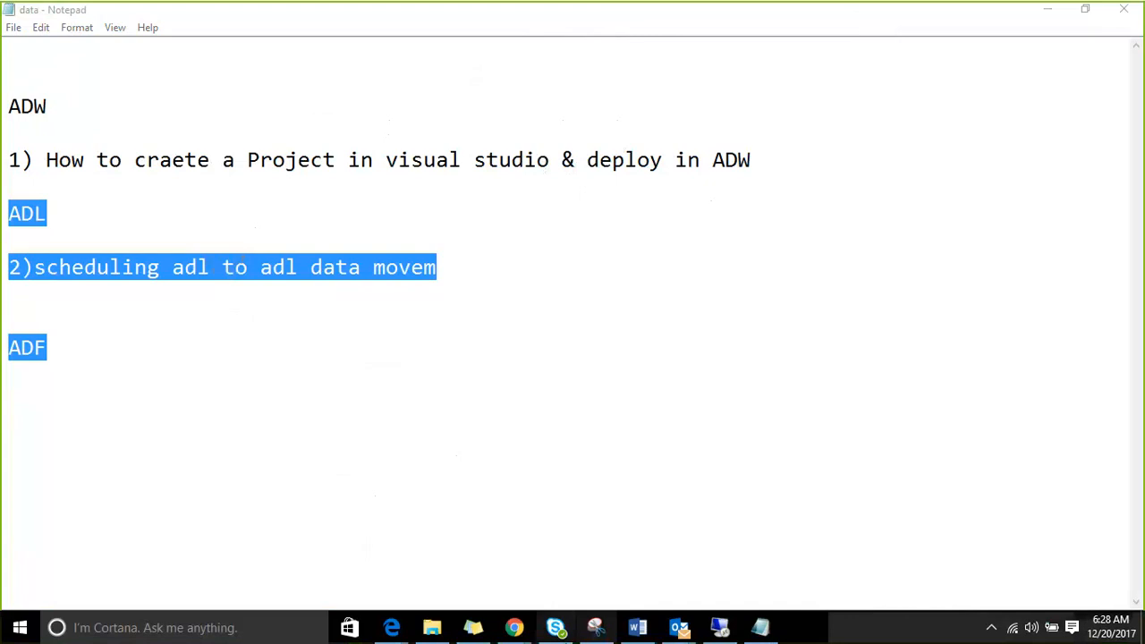
mouse_move(514, 627)
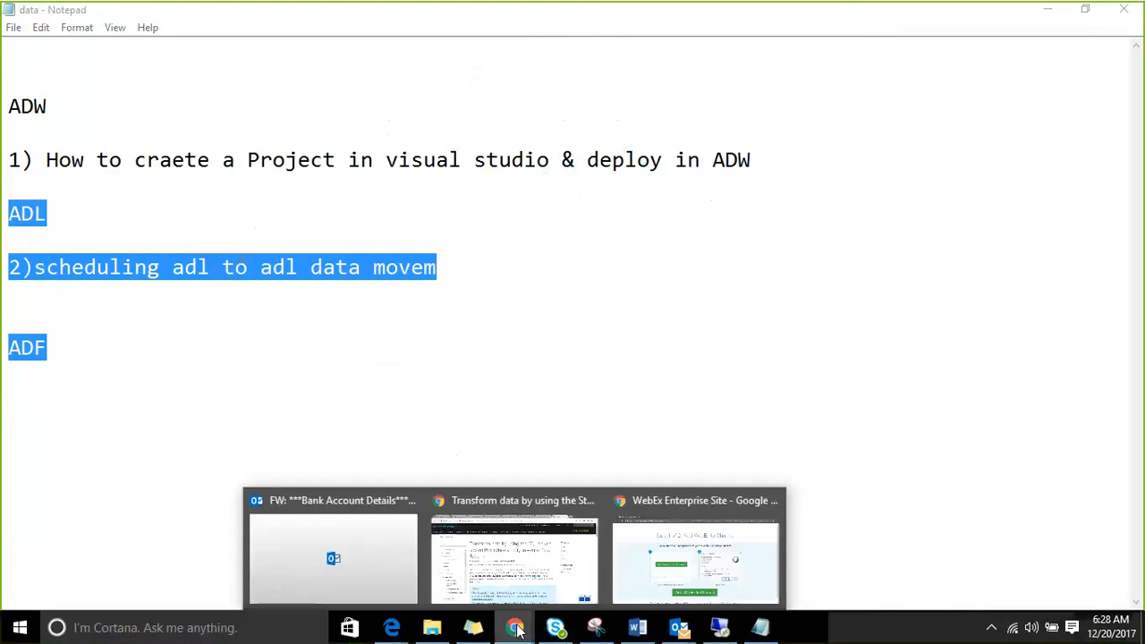
click(498, 513)
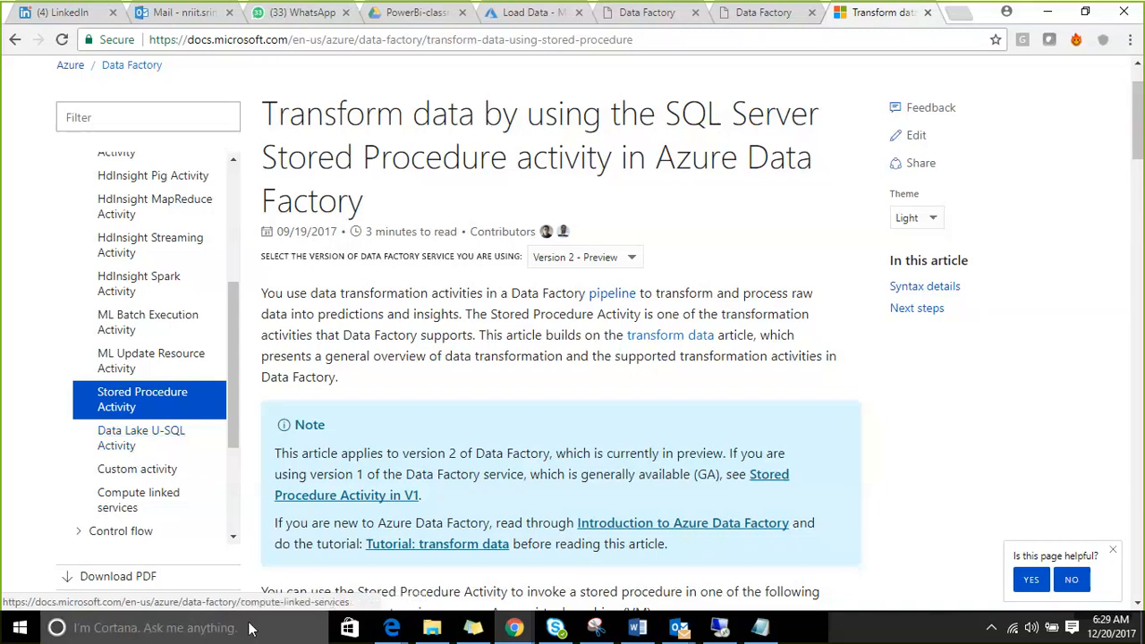
Step: Bring the Notepad 'data' notes back in front of the Docs article
click(758, 628)
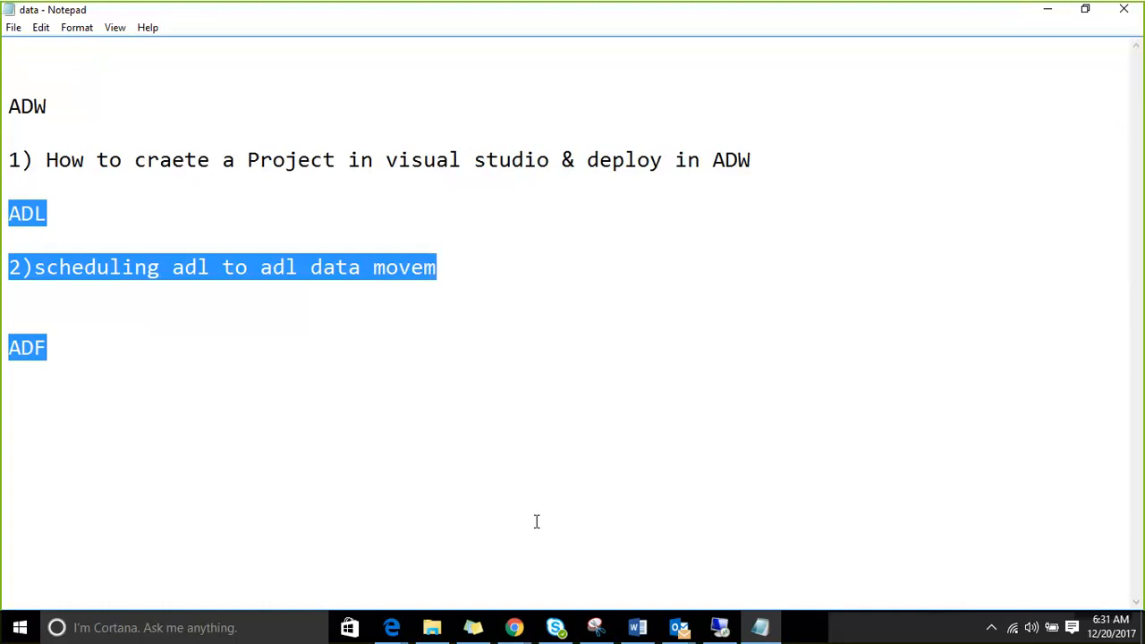
Step: Move the scheduling text off the 2) heading and open blank lines above ADF
click(452, 323)
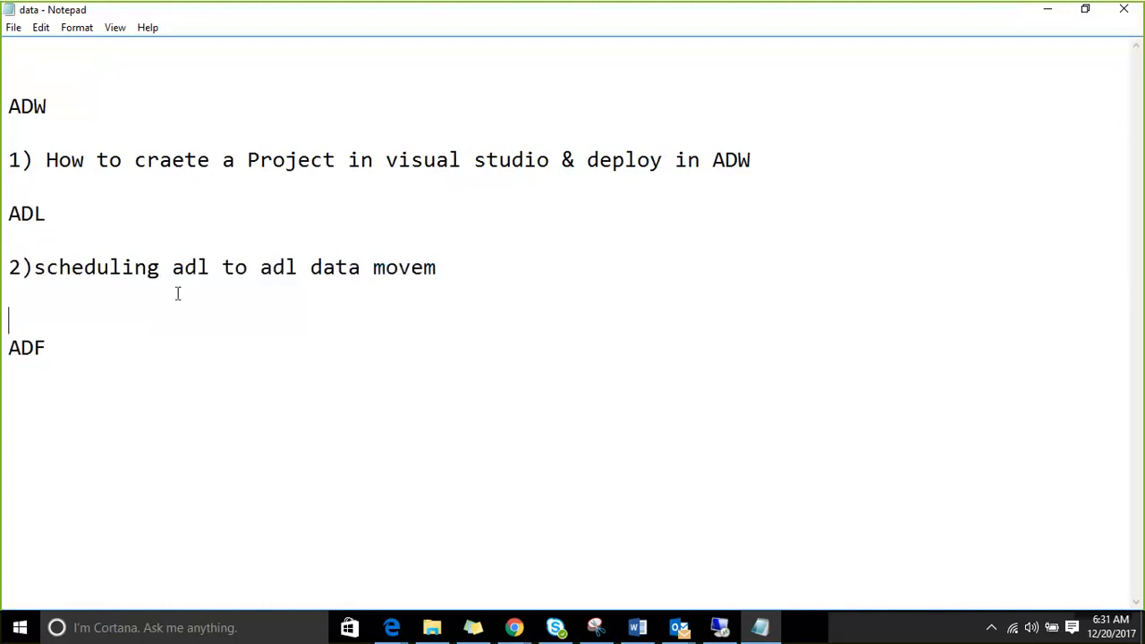
click(36, 267)
key(Return)
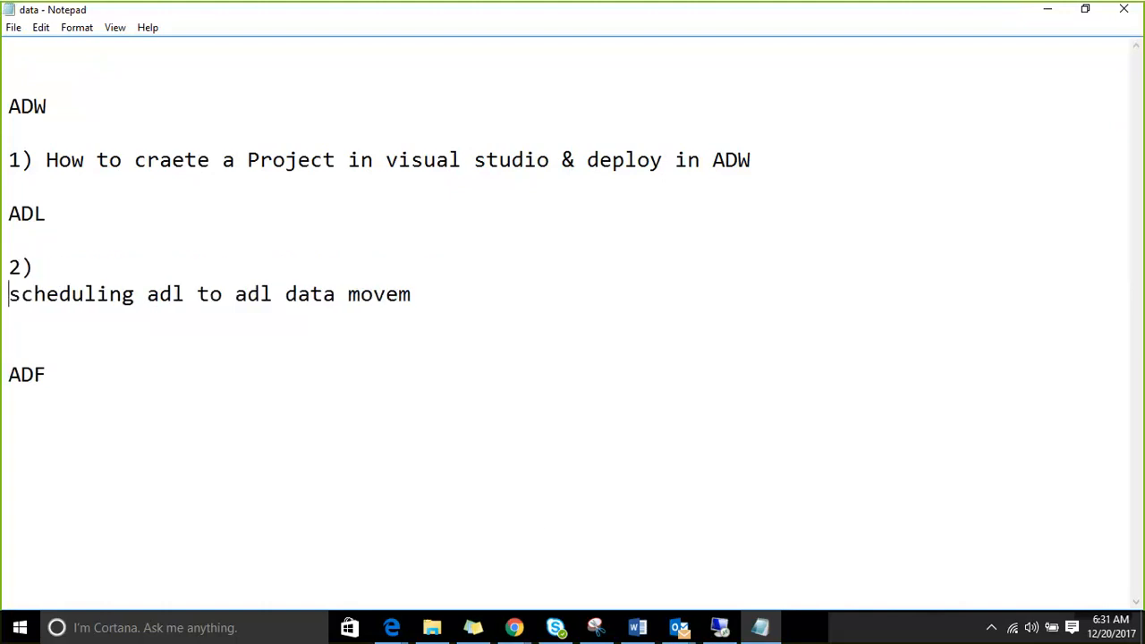
key(Down)
key(End)
key(Return)
key(Return)
key(Return)
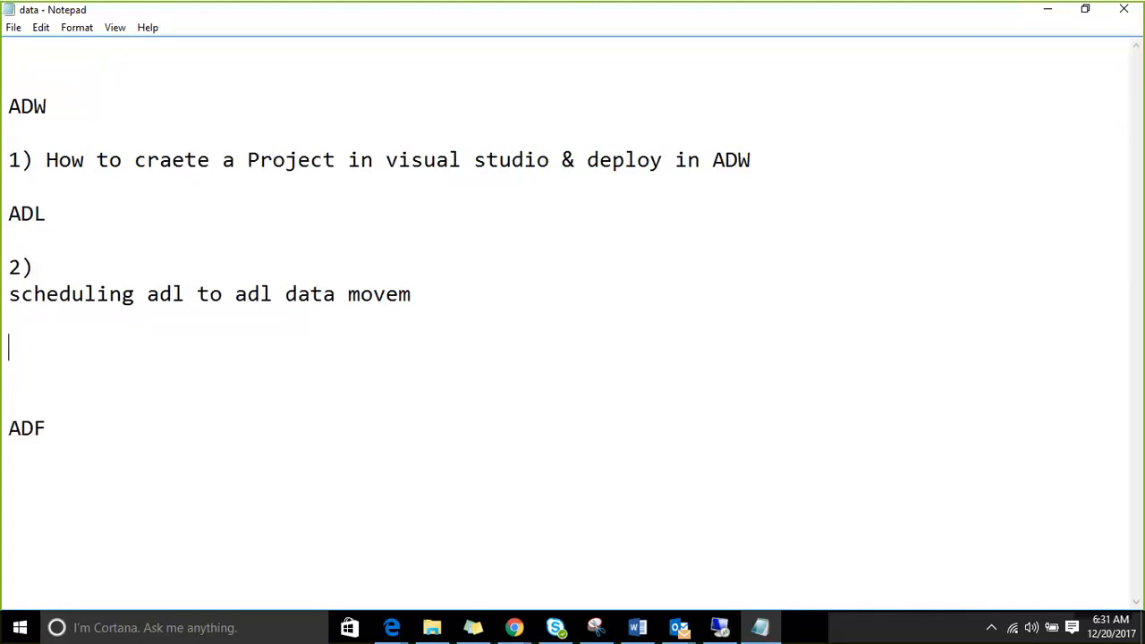
Step: Add lines 'Azure data lake analytics' and 'Azure data lake storage--->Folder', fixing typos
text(Azure )
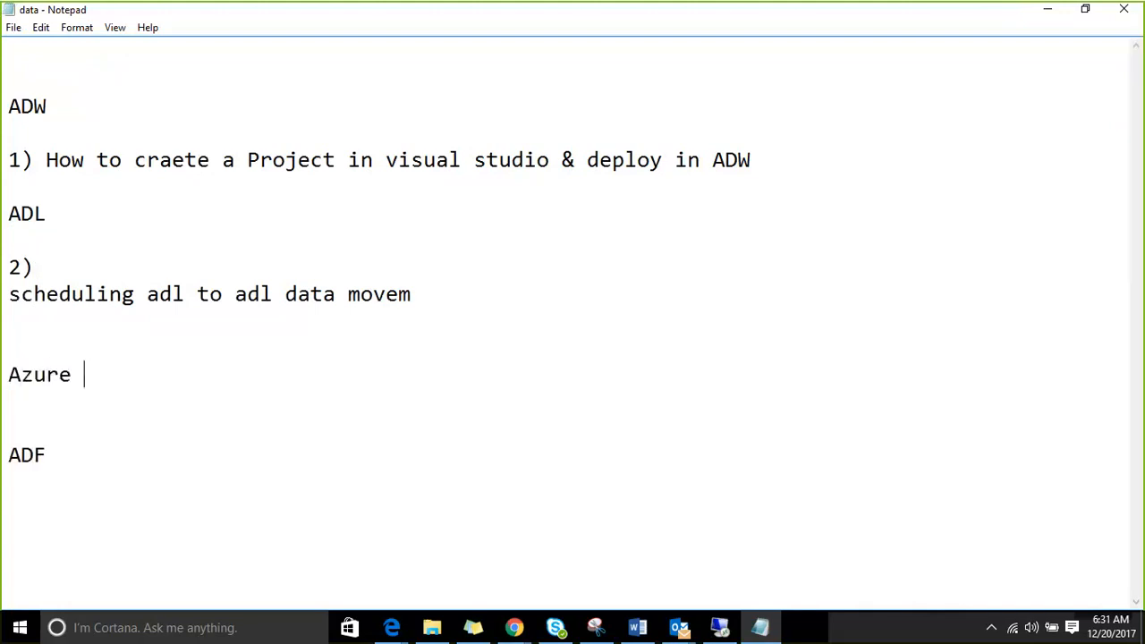
text(data lake anal)
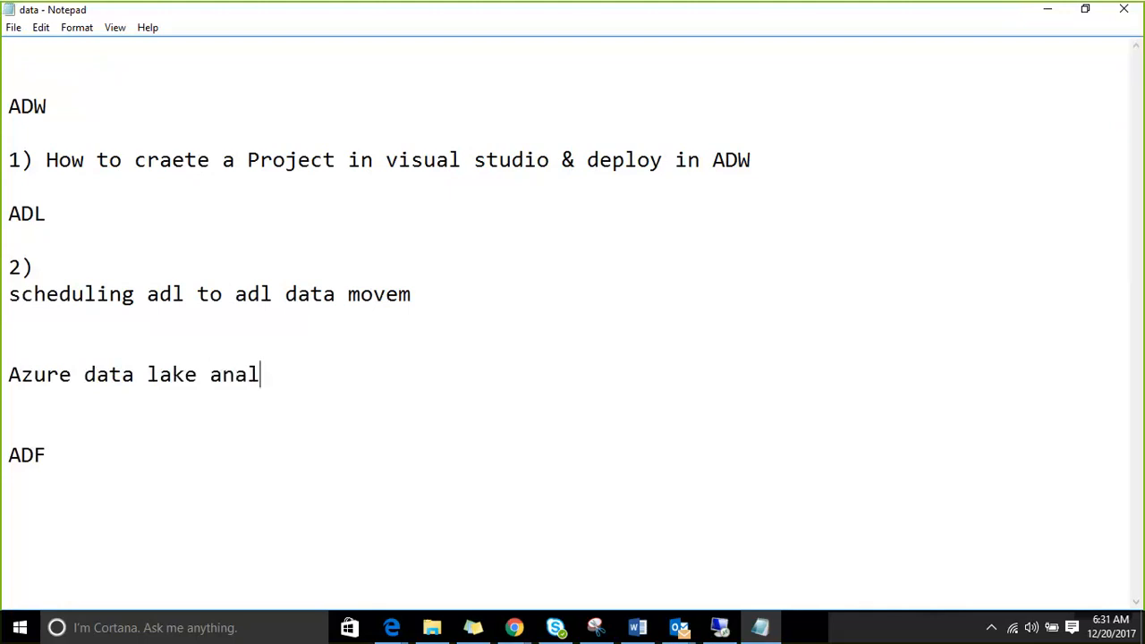
text(ytrics)
key(BackSpace)
key(BackSpace)
key(BackSpace)
key(BackSpace)
key(BackSpace)
text(ics)
key(Return)
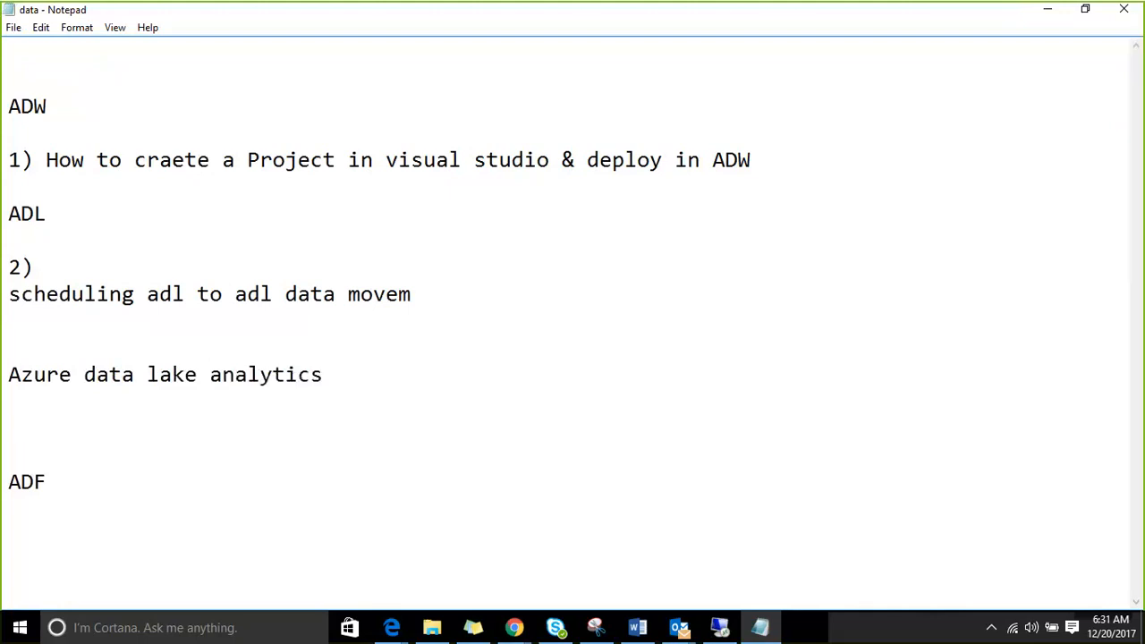
text(Azure data )
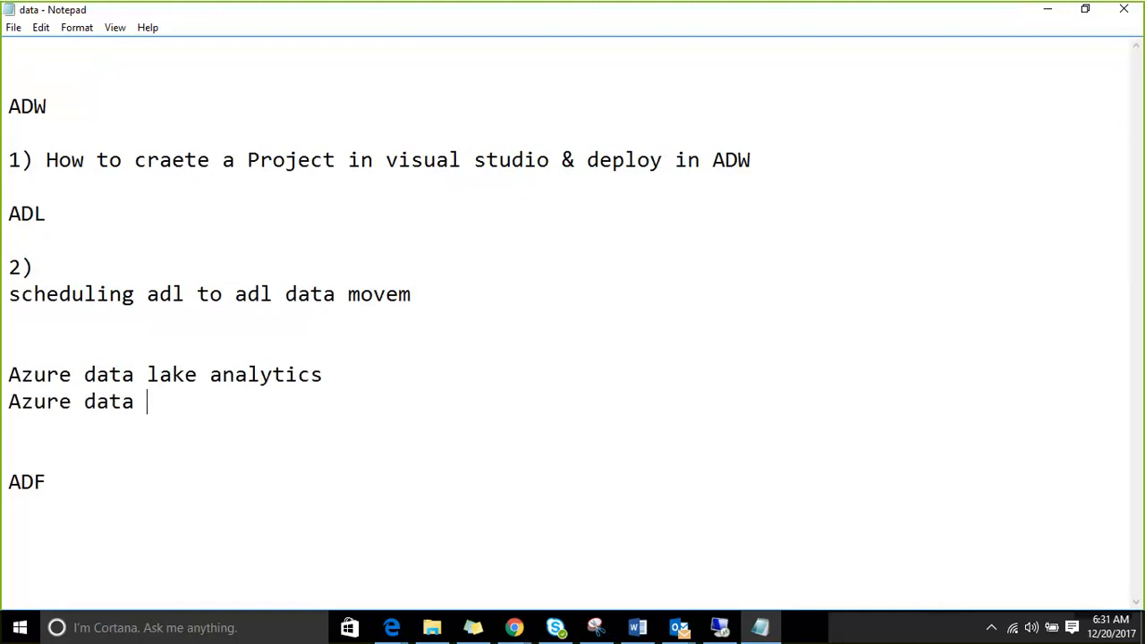
text(lake storeage)
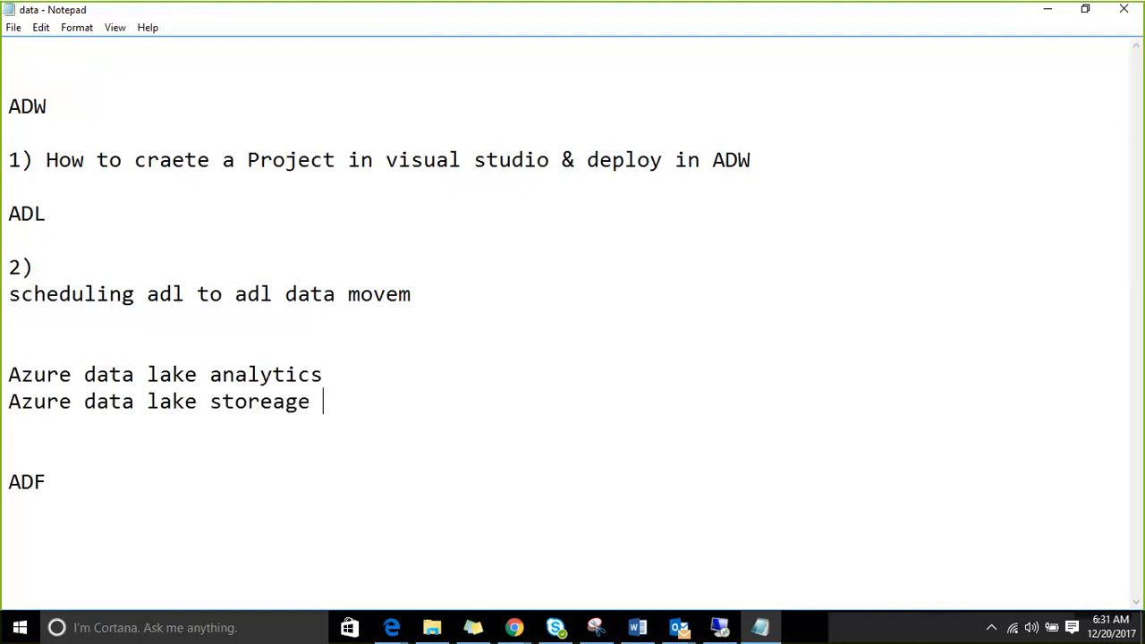
key(BackSpace)
key(BackSpace)
key(BackSpace)
key(BackSpace)
key(BackSpace)
text(age--->Fo)
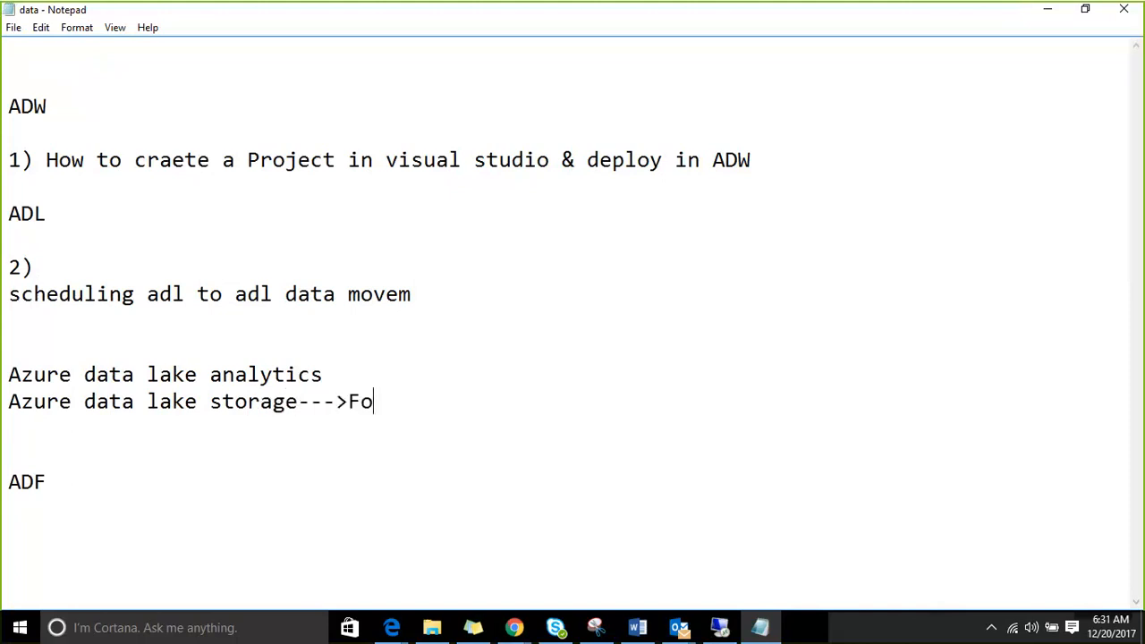
text(lder)
key(ctrl+shift+Left)
key(shift+Left)
key(shift+Right)
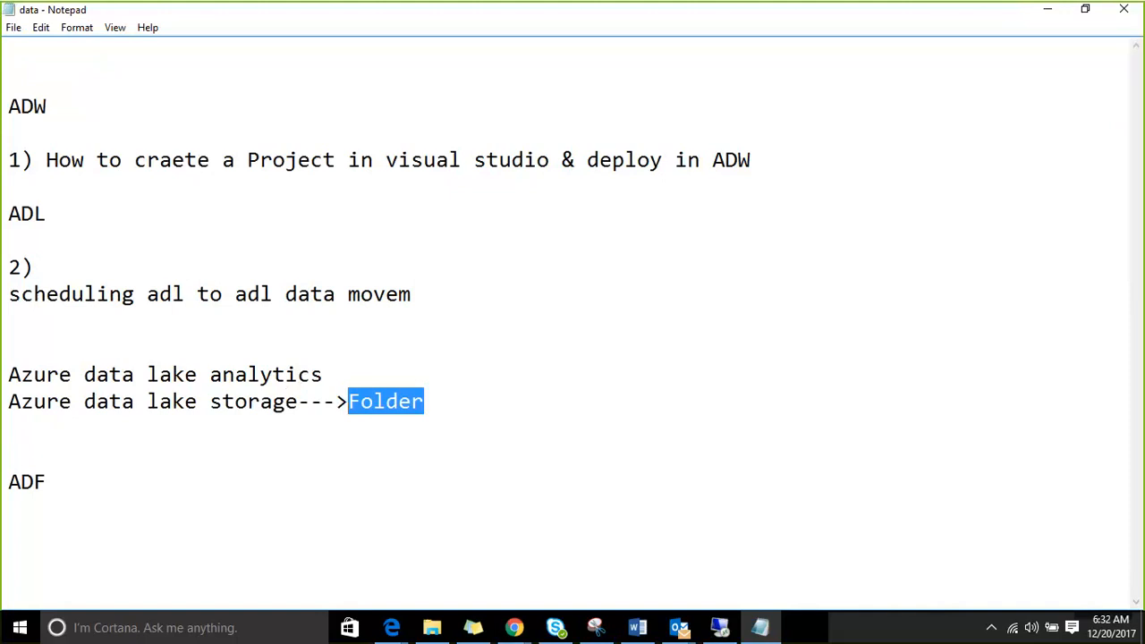
Step: Append '--->run usql code' to the Azure data lake analytics line
key(Up)
text(--)
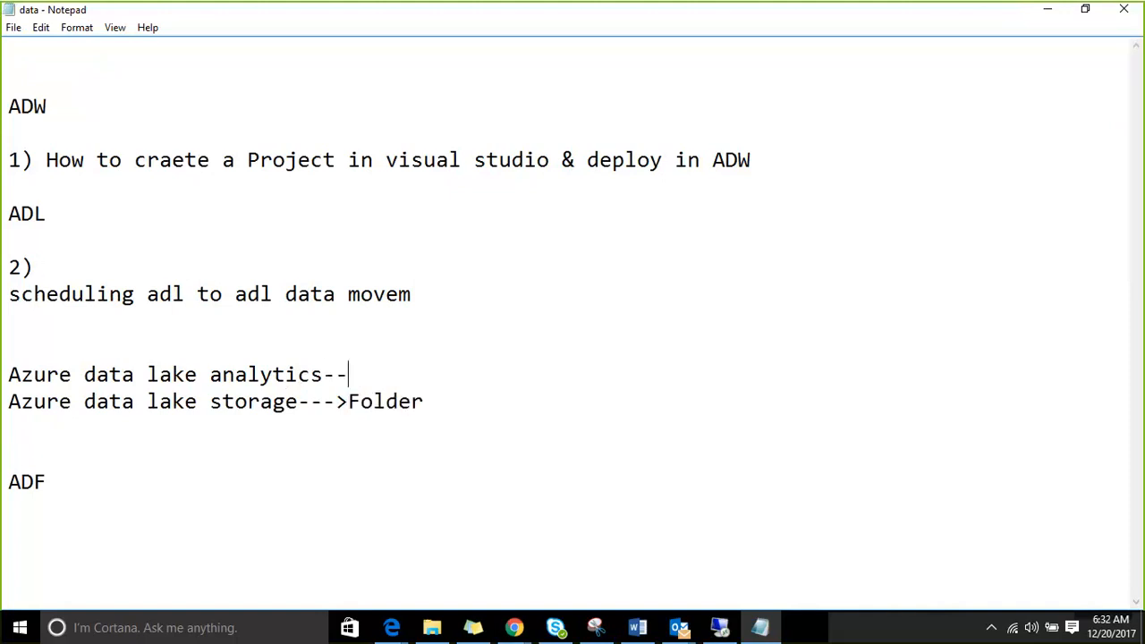
text(->run usqkl)
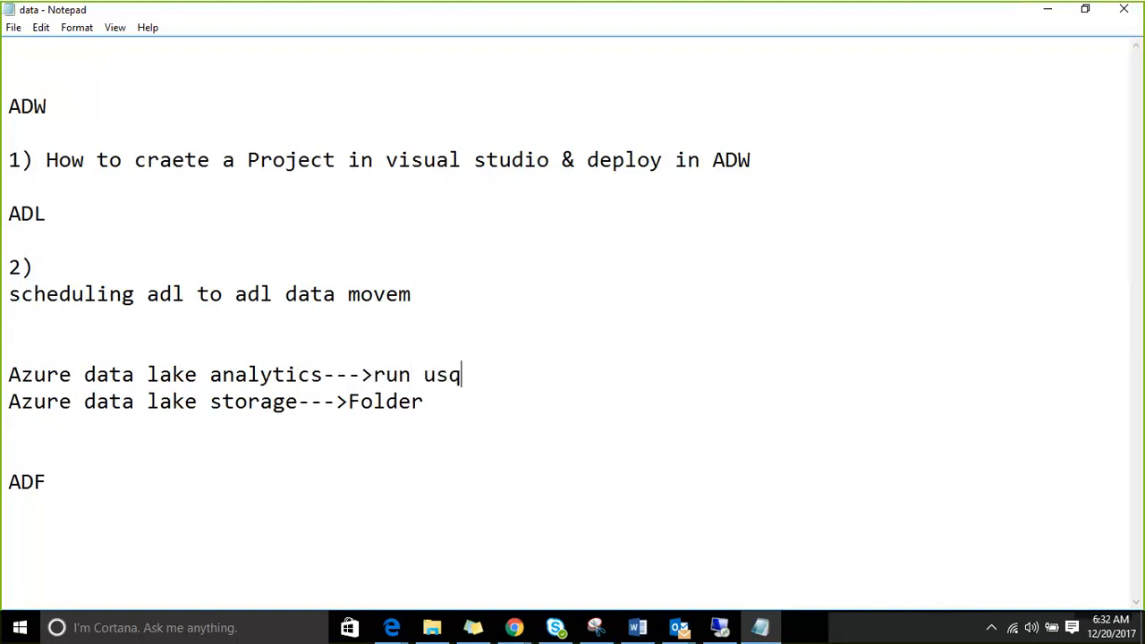
key(BackSpace)
key(BackSpace)
text(l code)
Step: Insert 'Job--' before 'run', then delete it again
click(386, 375)
key(Left)
text(Job)
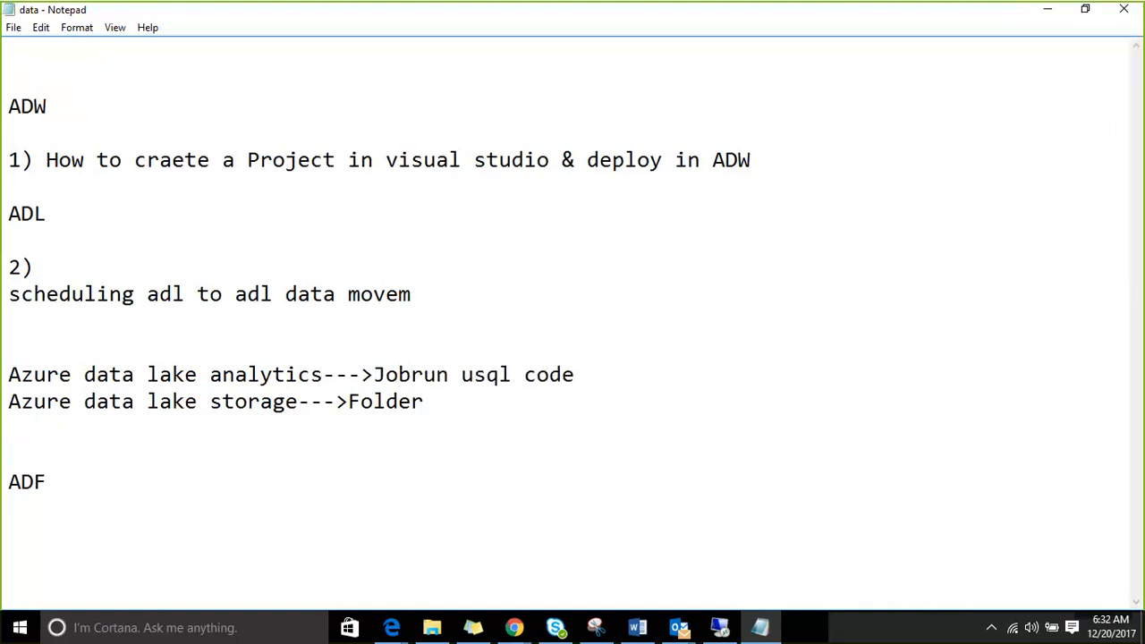
text(--)
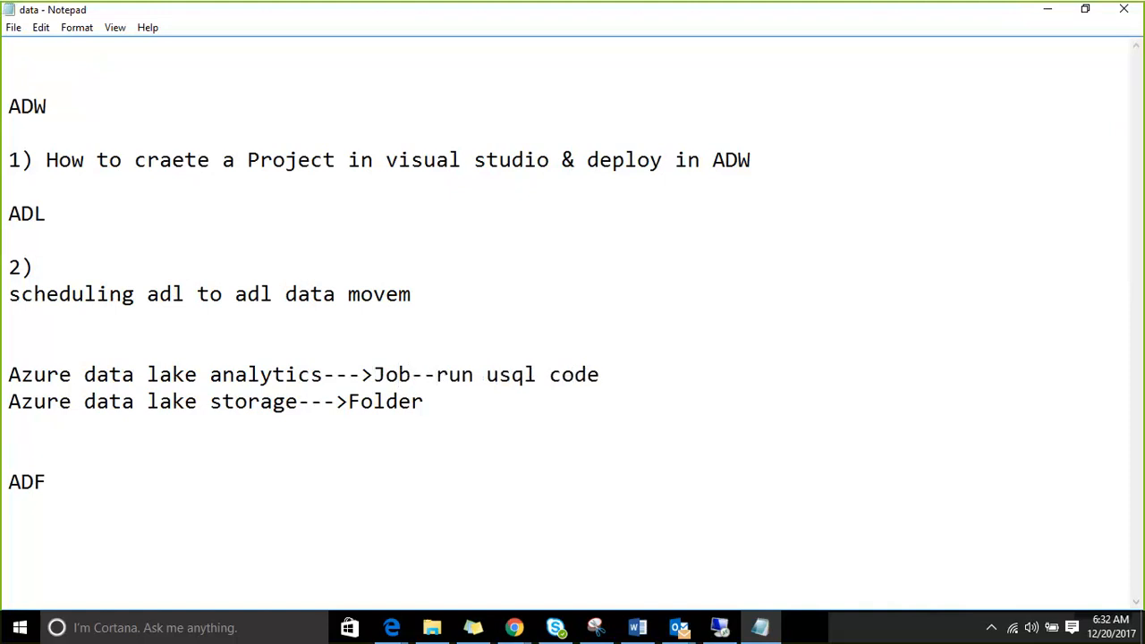
key(shift+Left)
key(shift+Left)
key(shift+Left)
key(shift+Left)
key(shift+Left)
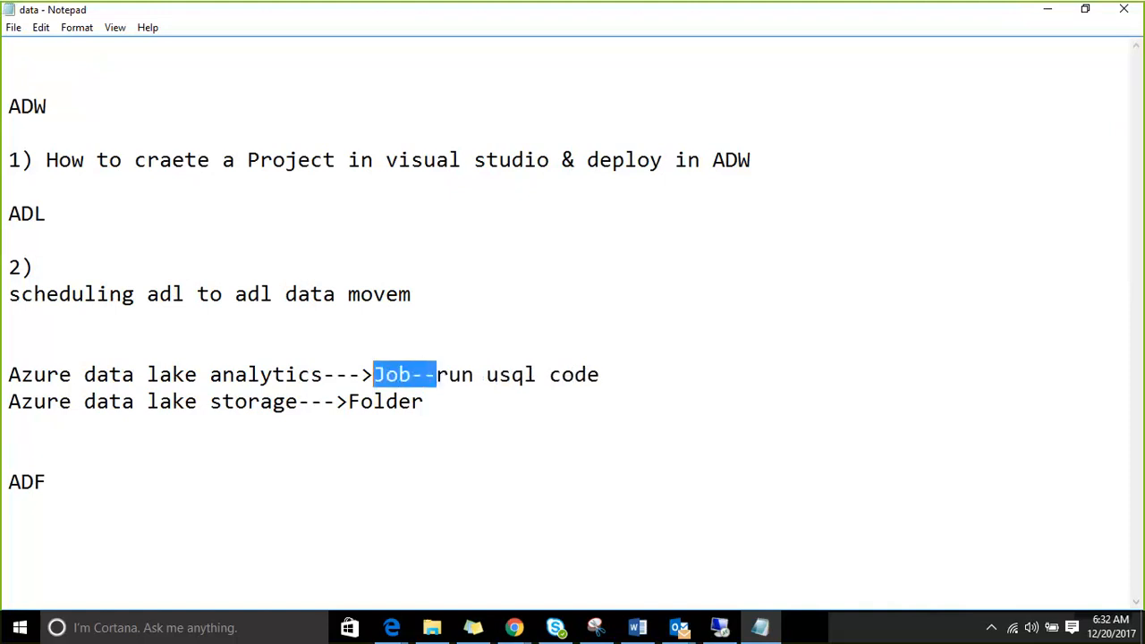
key(BackSpace)
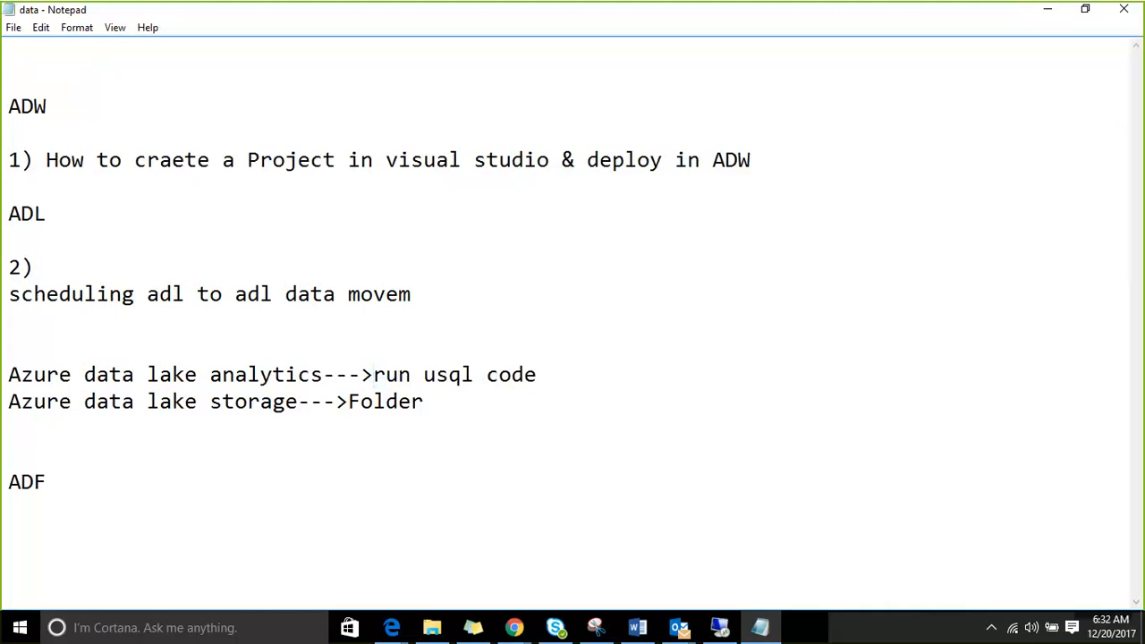
Step: Highlight the two data lake lines, then mark 'usql code' and bring up Chrome
key(Down)
key(Down)
key(Down)
key(Up)
key(shift+Up)
key(shift+Up)
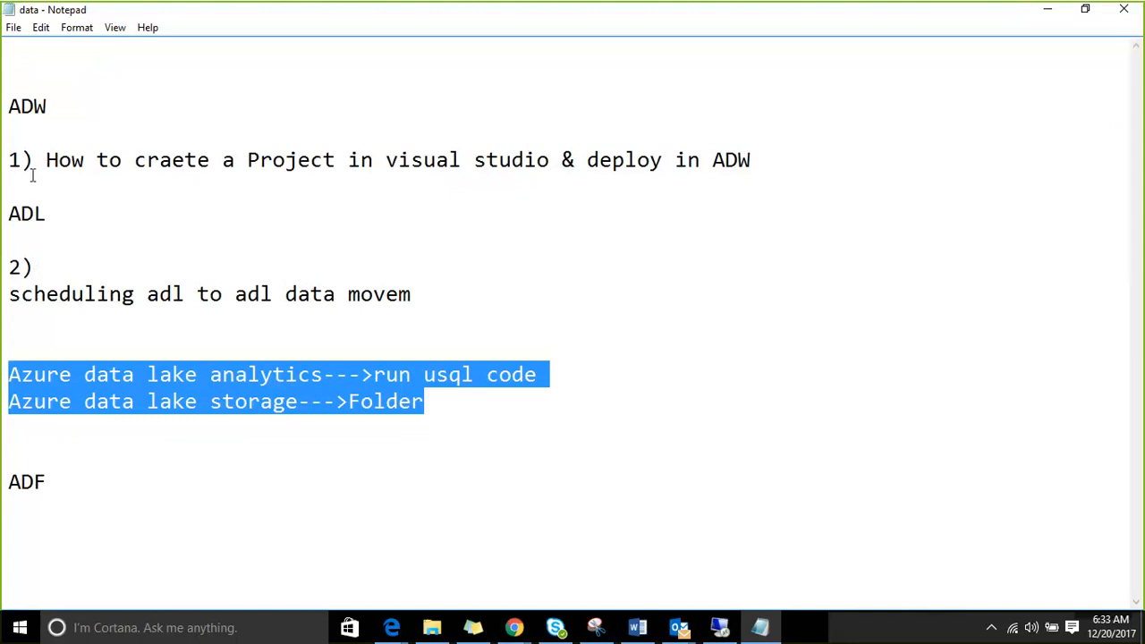
key(ctrl+End)
drag(411, 375, 536, 375)
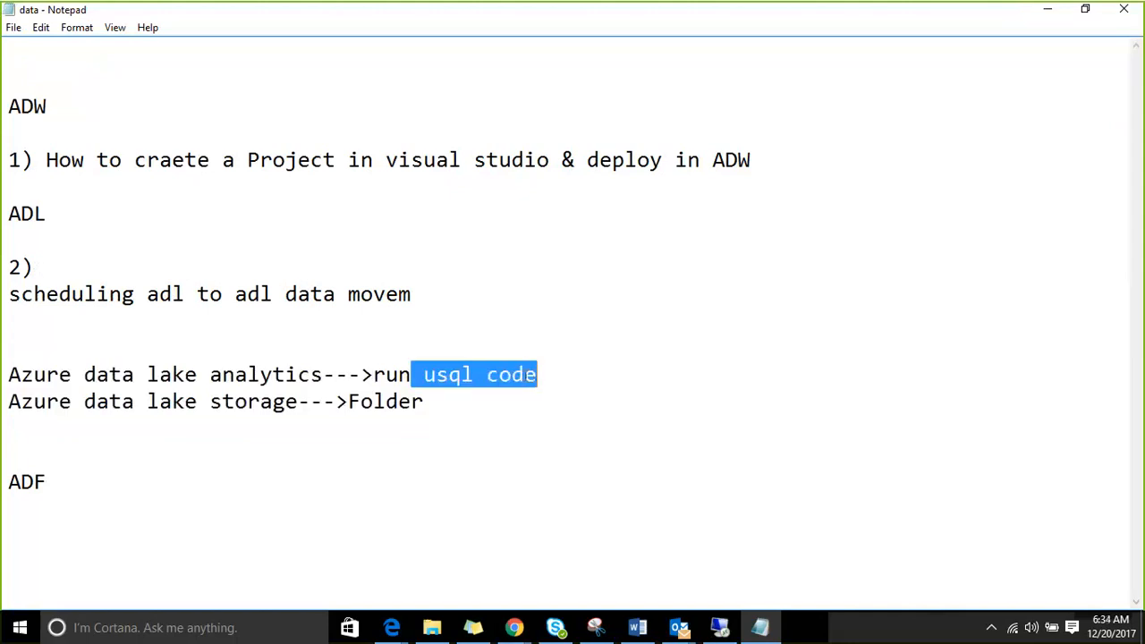
click(515, 627)
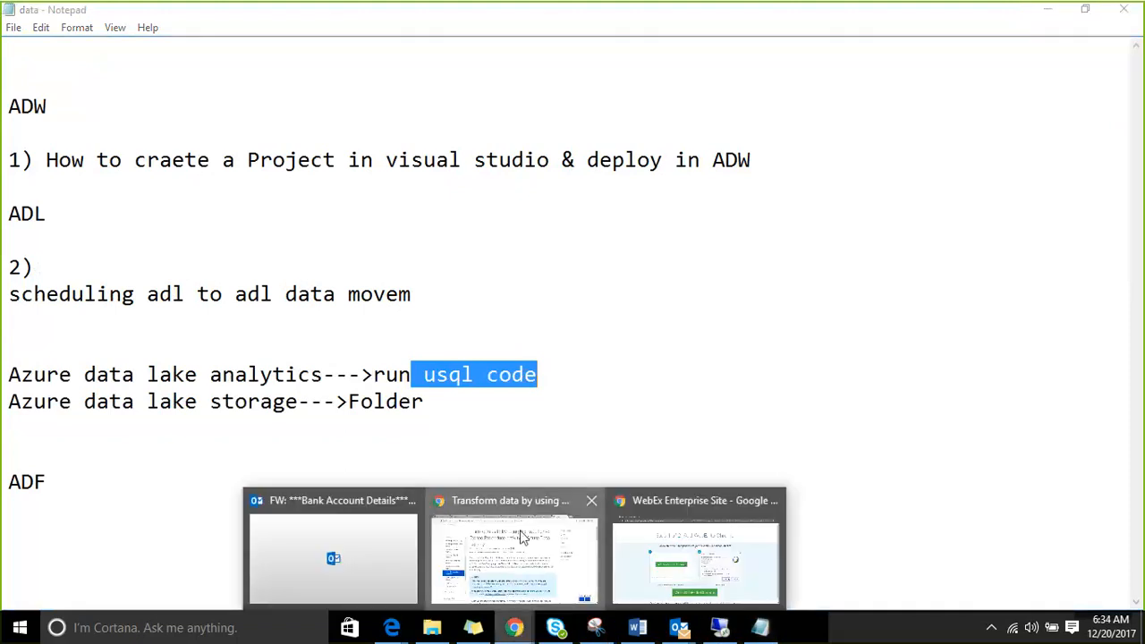
Step: From the stored procedure article's Next steps, open the U-SQL Activity article and scroll through it
click(514, 550)
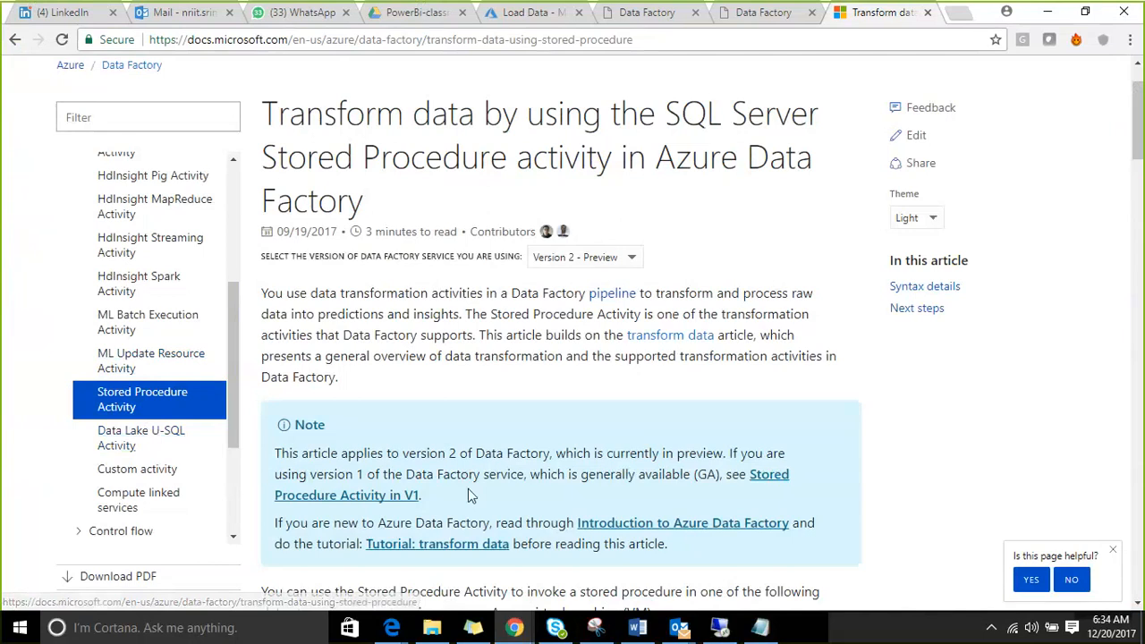
scroll(474, 474, down, 15)
scroll(478, 457, down, 5)
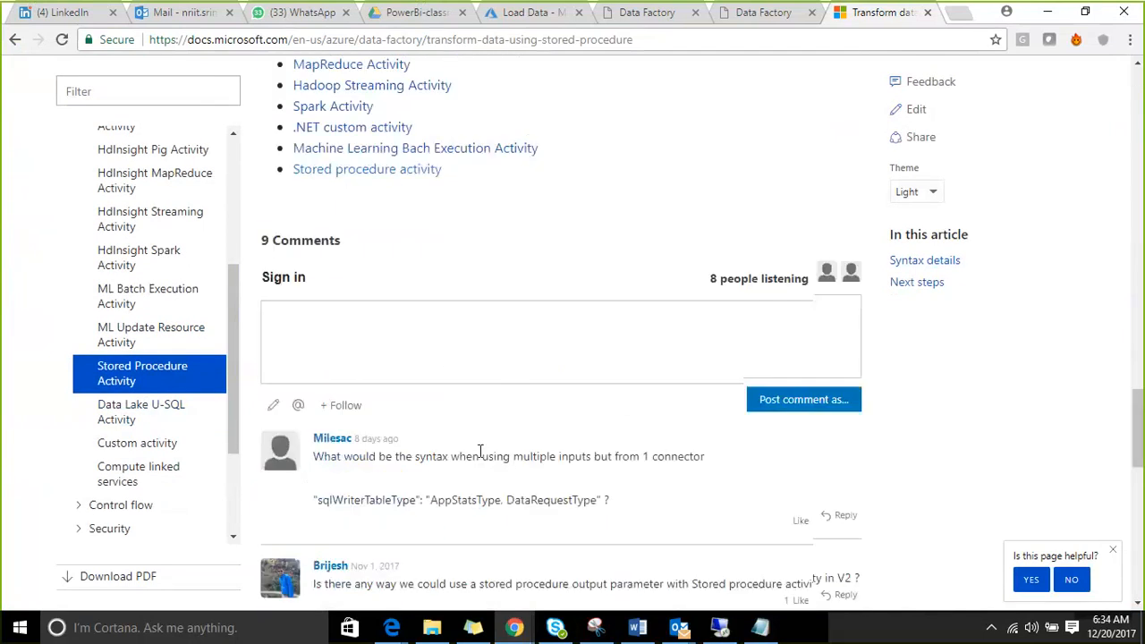
scroll(477, 456, up, 5)
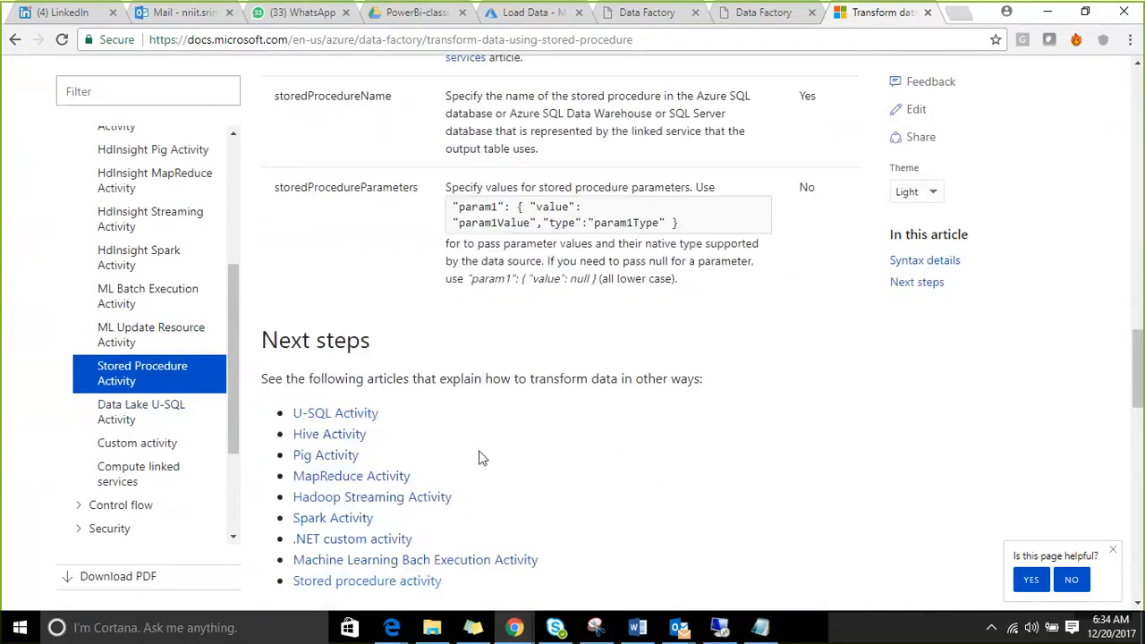
click(356, 416)
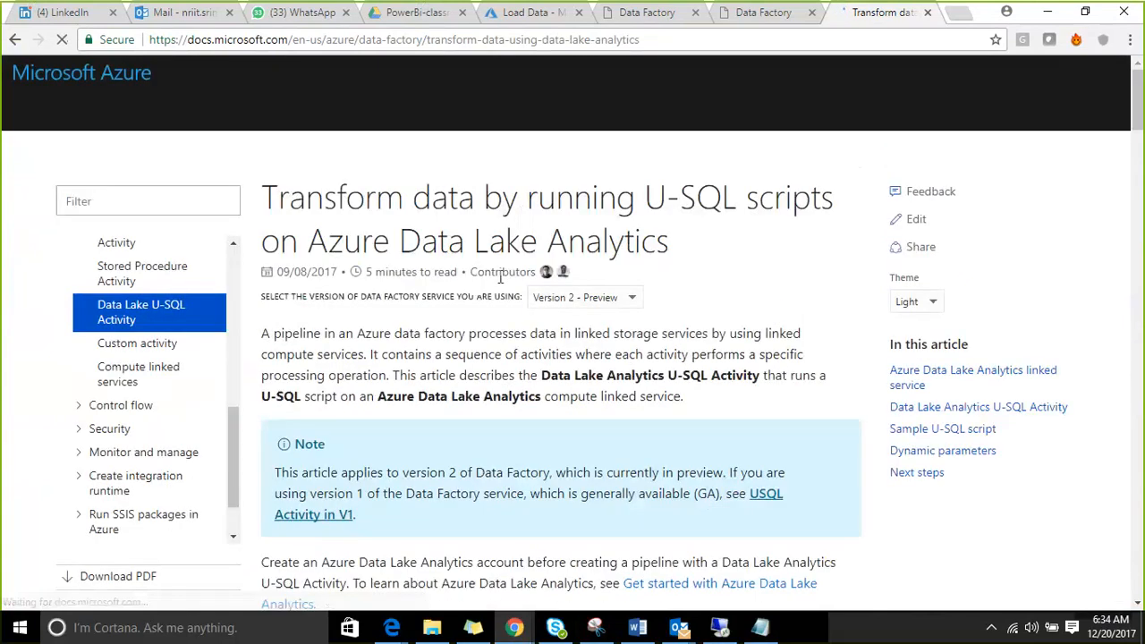
scroll(500, 278, down, 15)
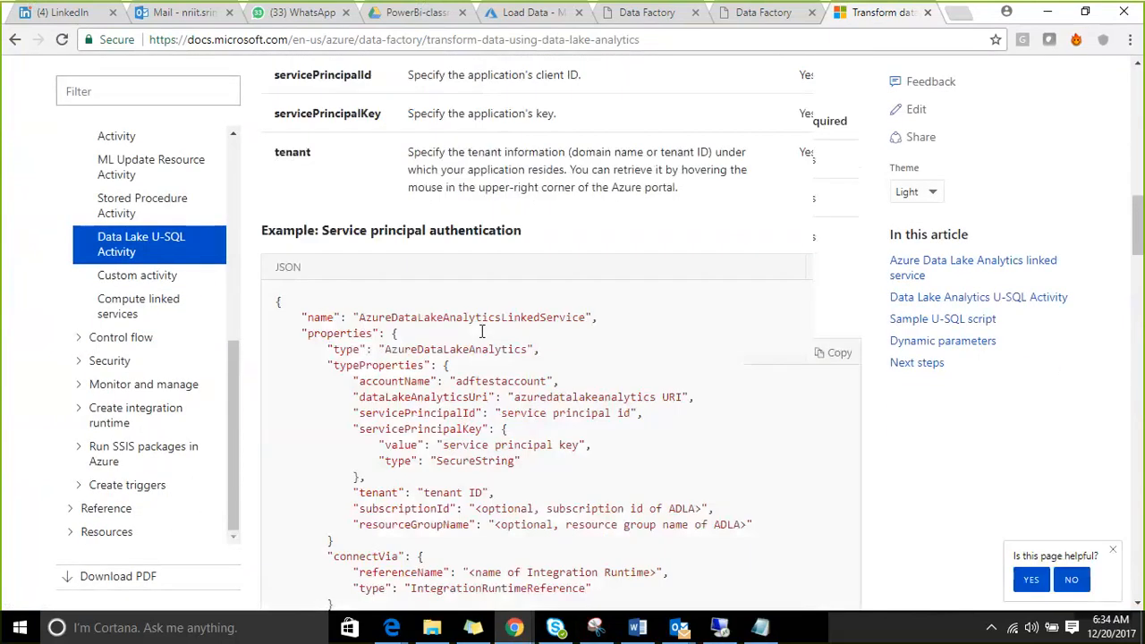
scroll(481, 337, down, 20)
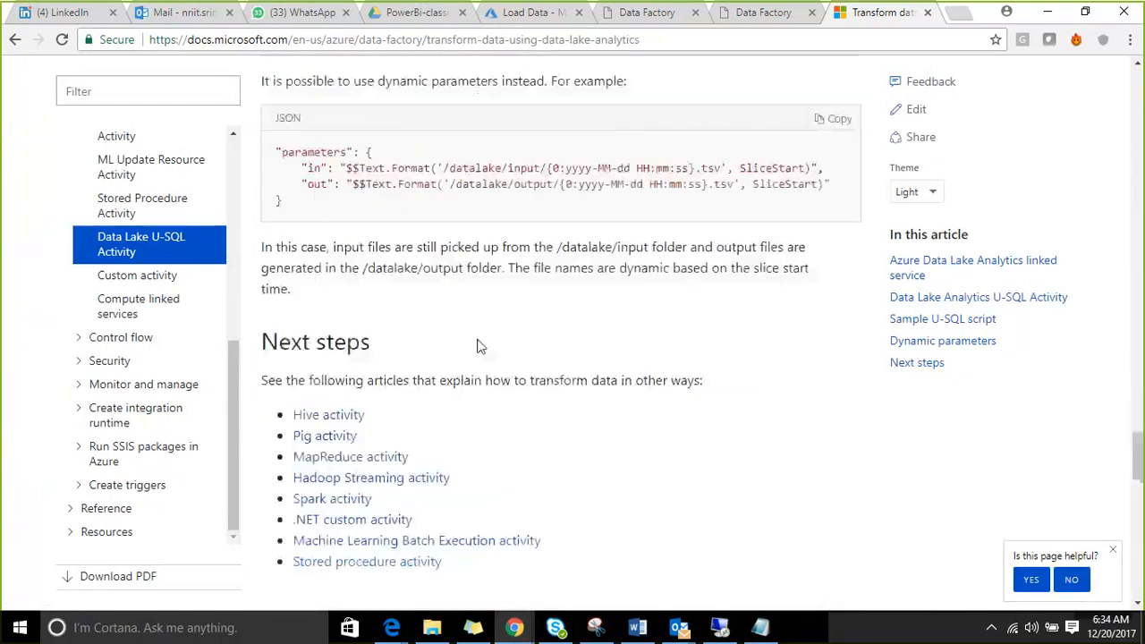
scroll(916, 79, down, 5)
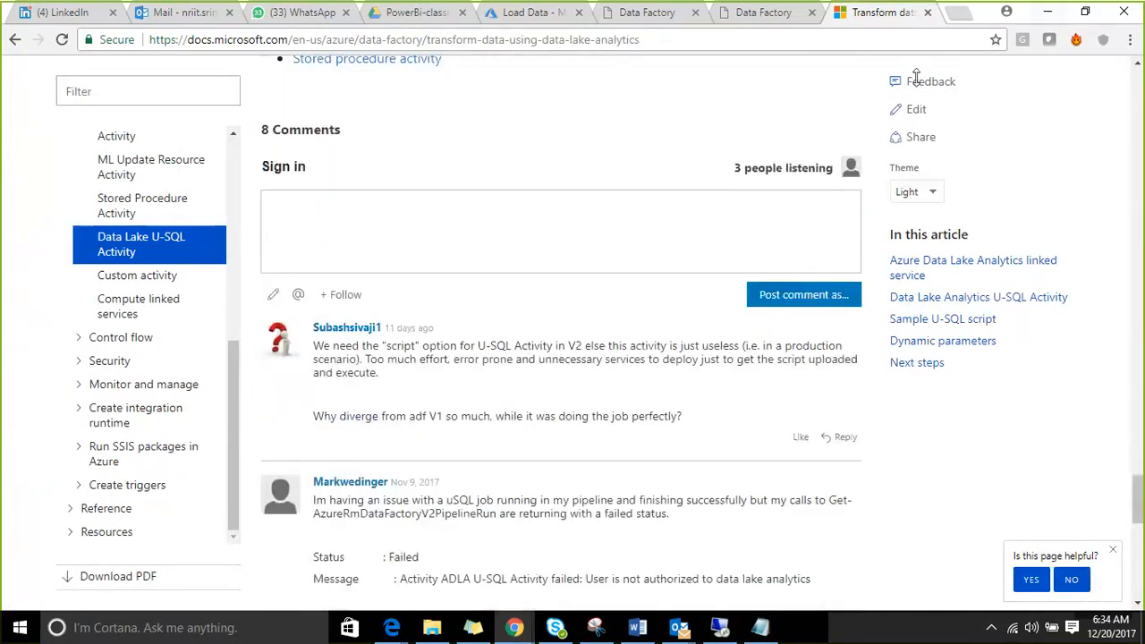
Step: Back in Notepad, make item 2 read '2) ADL' and open blank lines beneath it
click(1051, 15)
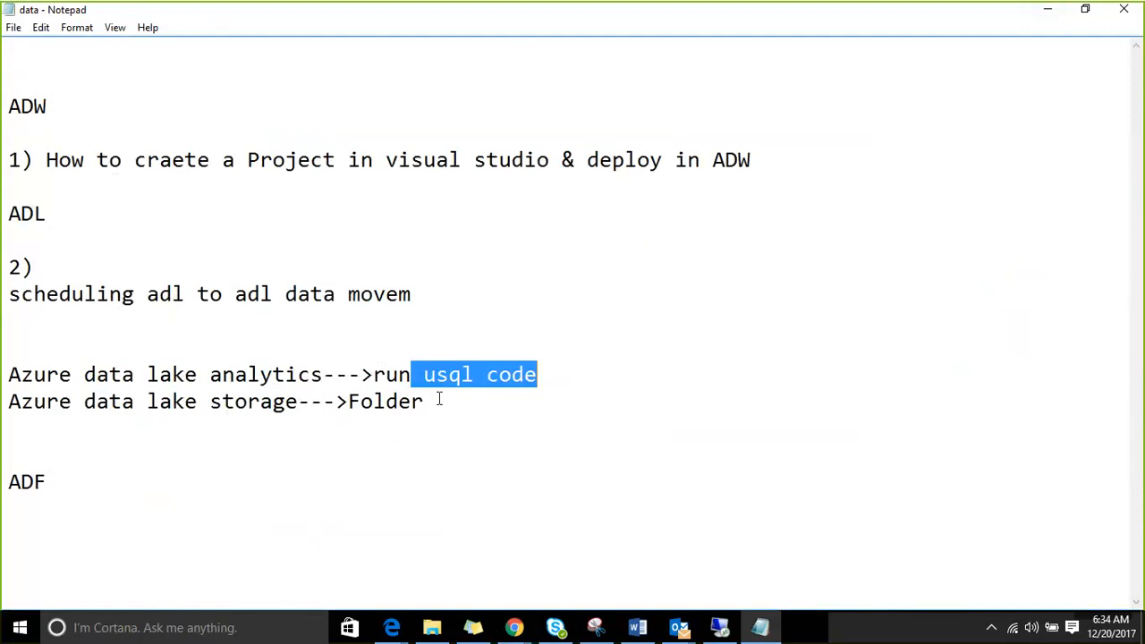
drag(439, 400, 9, 348)
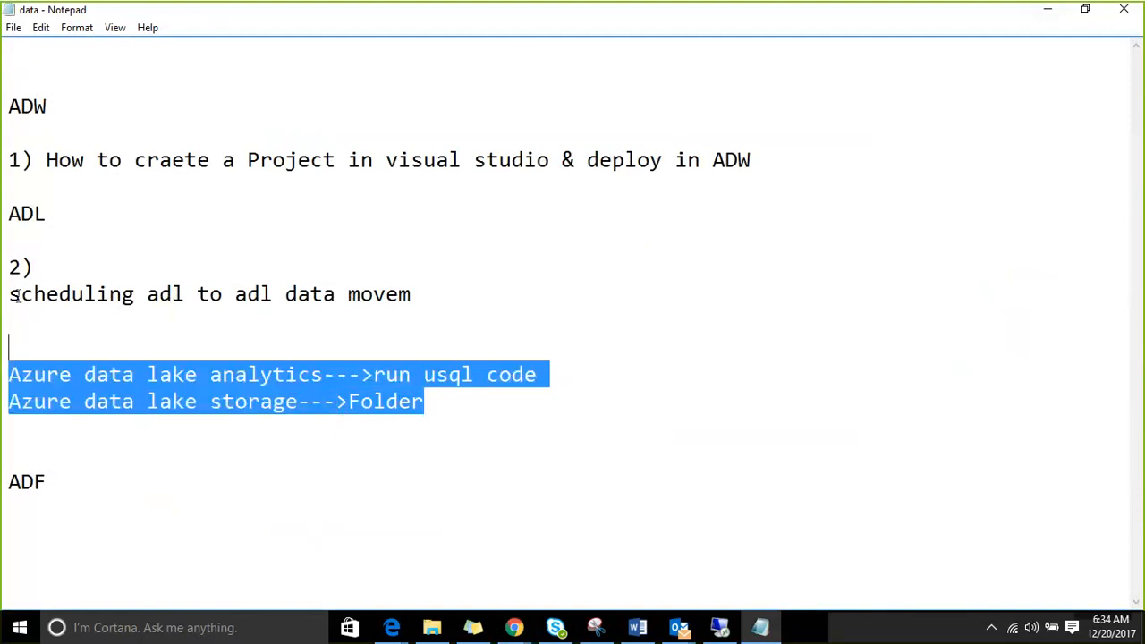
click(62, 269)
text(ADL)
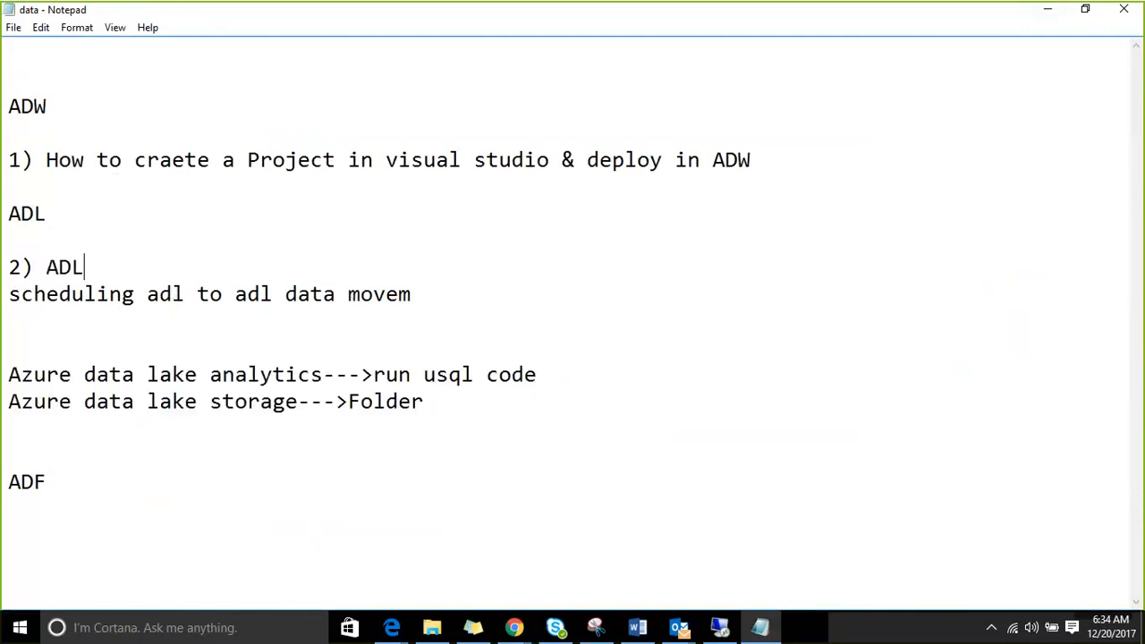
key(Return)
key(Return)
key(Return)
key(Return)
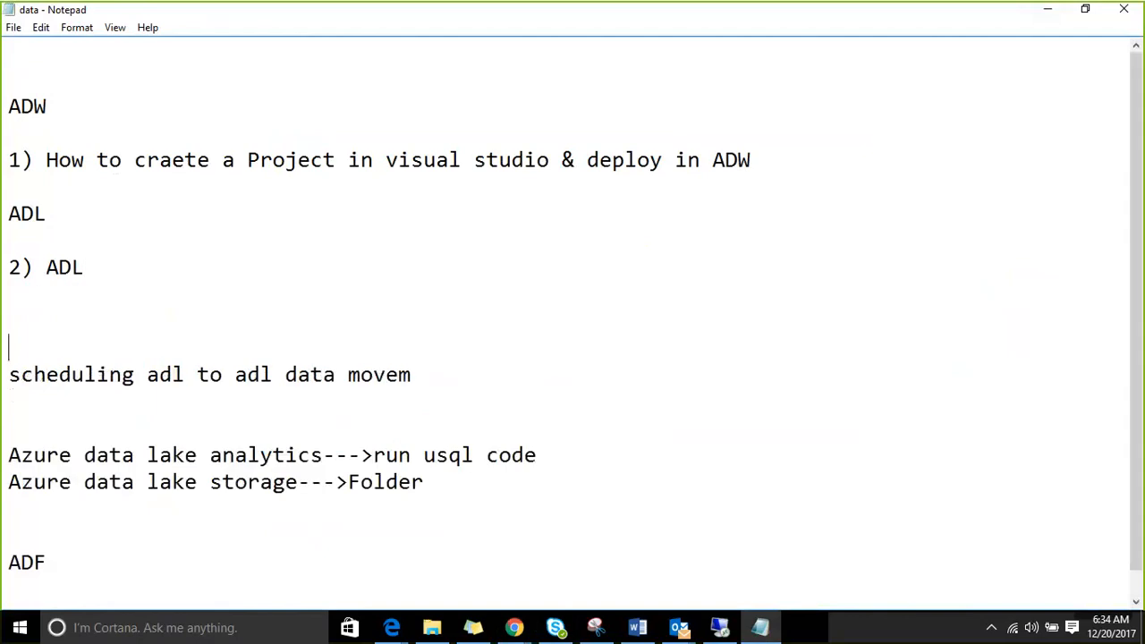
key(Up)
key(Up)
key(Return)
key(Return)
key(Return)
key(Up)
key(Up)
key(Up)
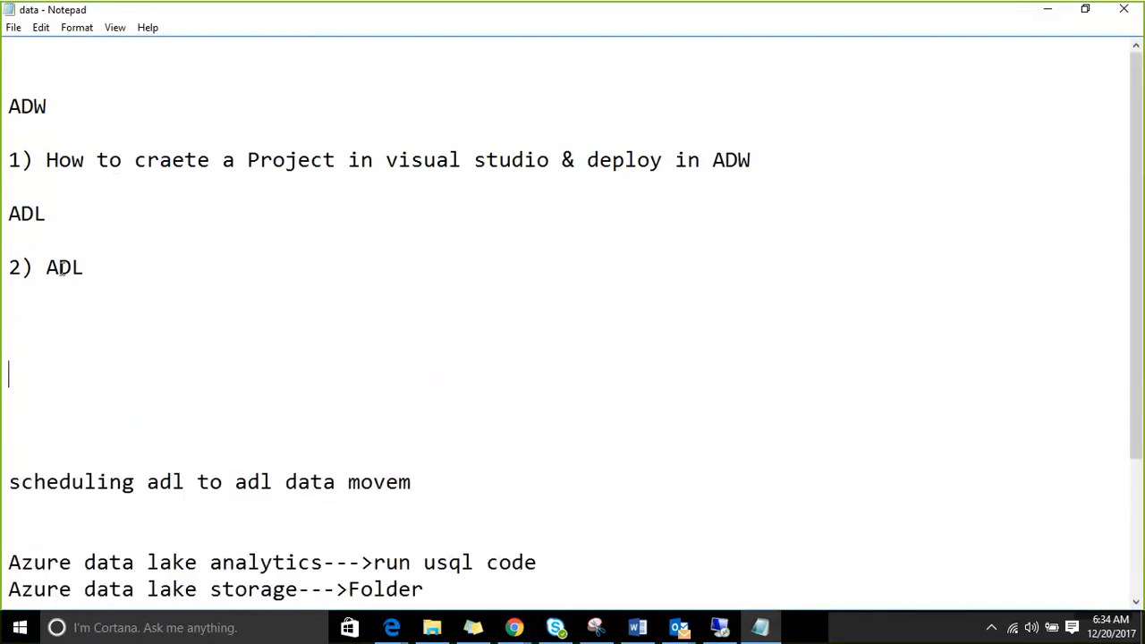
Step: Add the topic line 'How to create adl analytics' under 2) ADL
text(How to co)
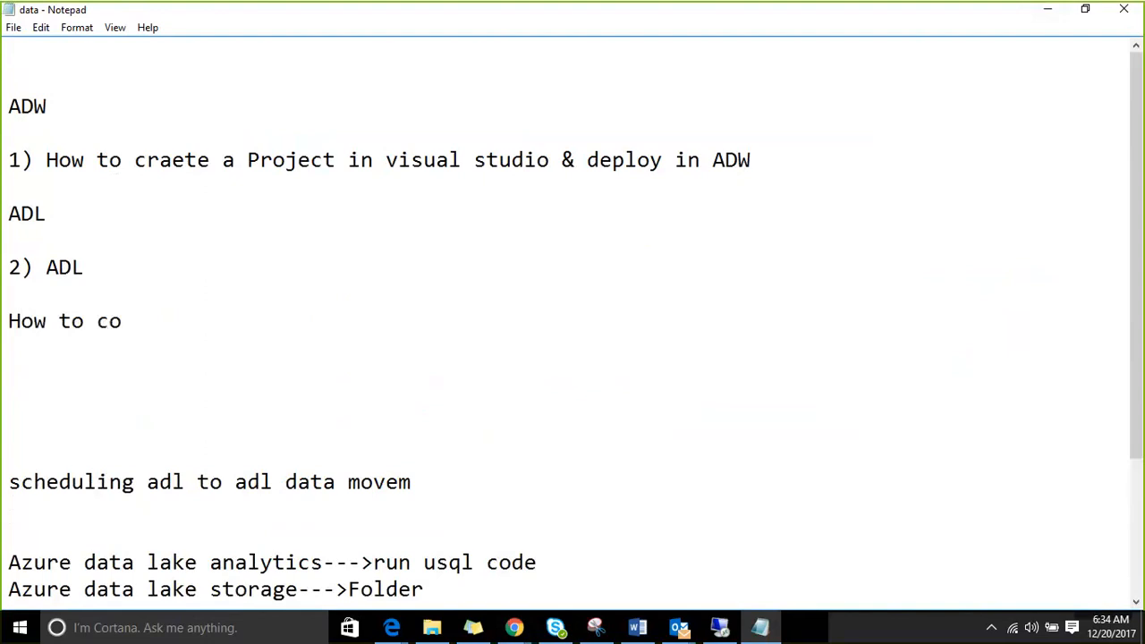
key(BackSpace)
text(reate adl ana)
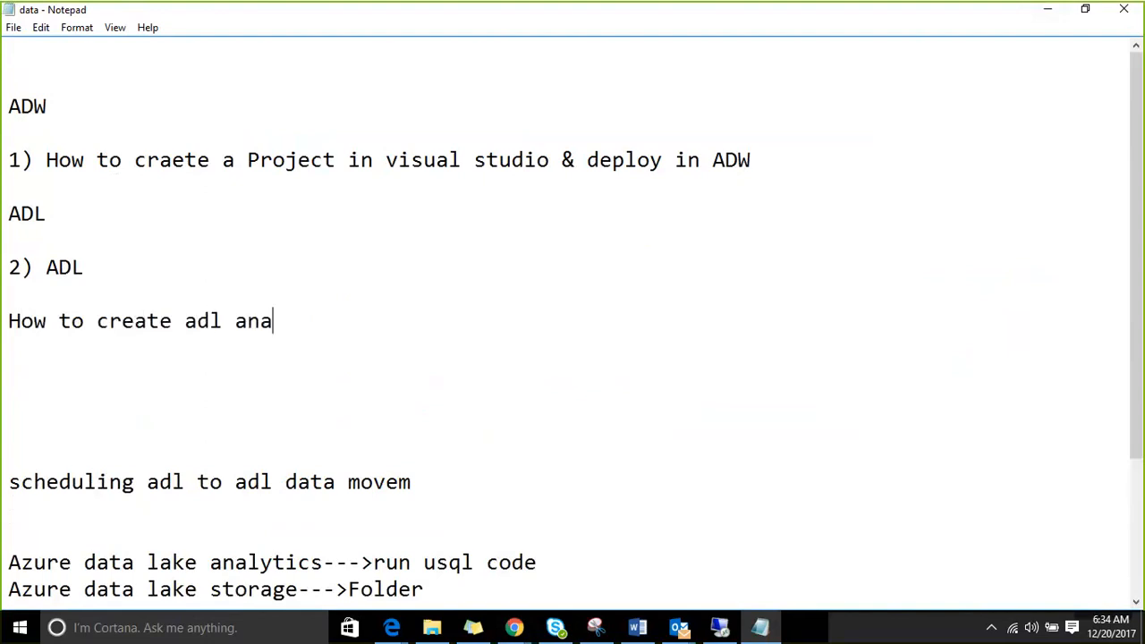
text(lytics)
key(Return)
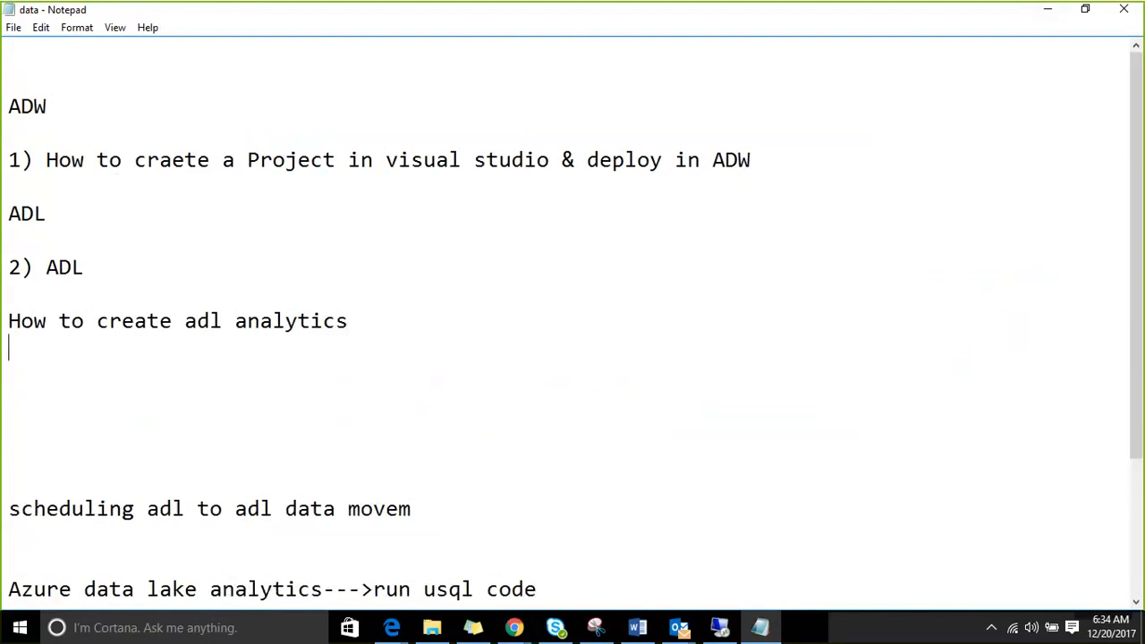
key(Up)
key(shift+Down)
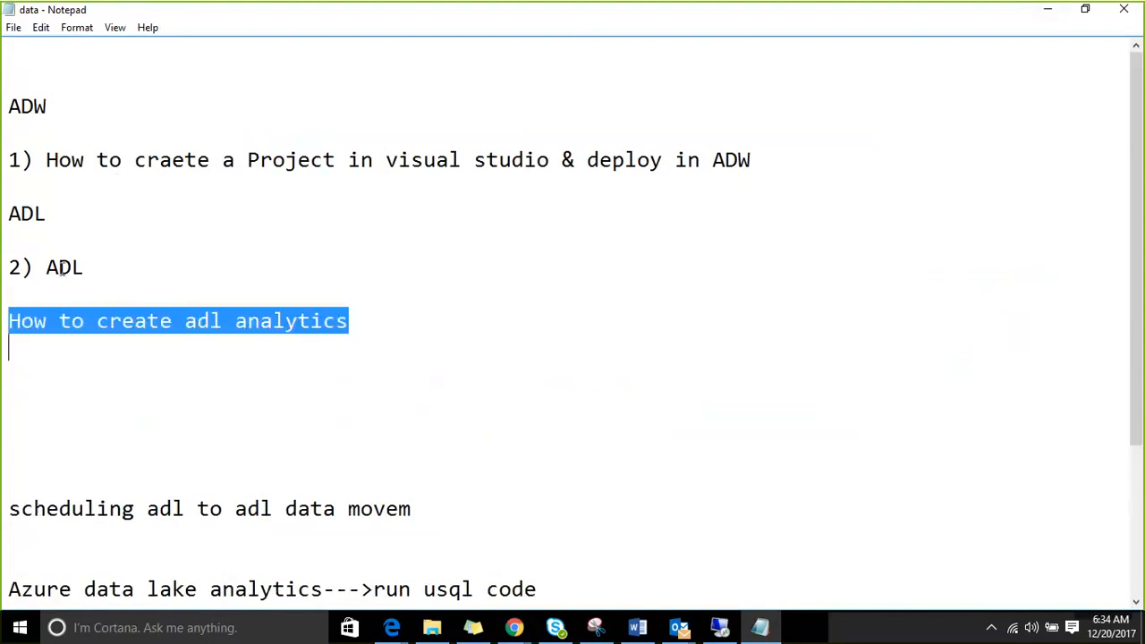
key(Down)
key(Up)
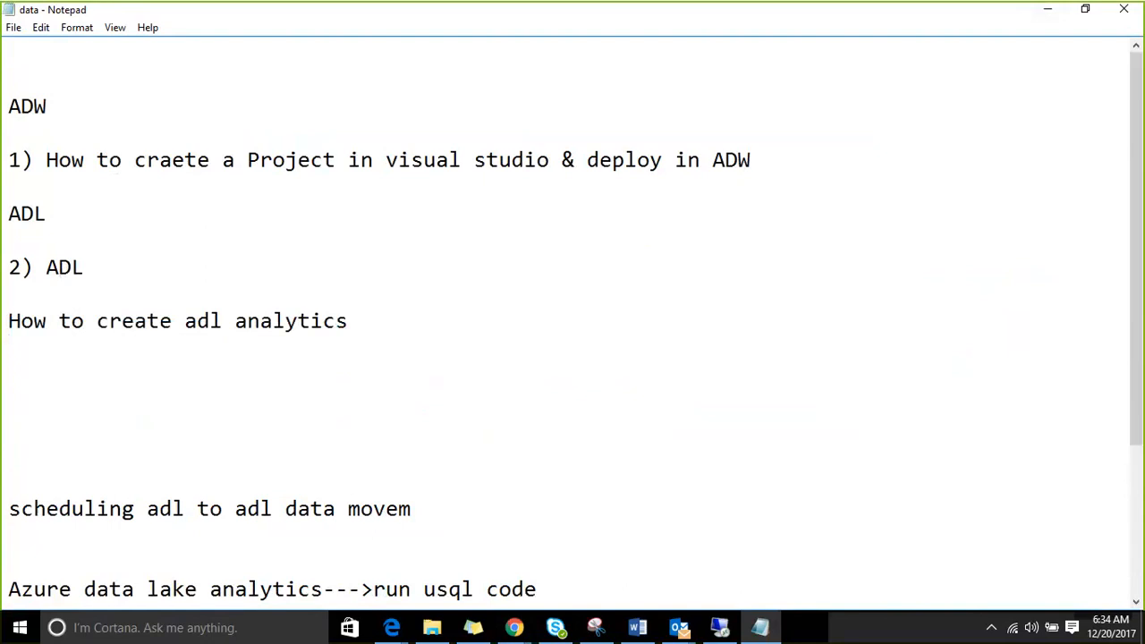
Step: Add topics 'How to execute usql script', 'wht is usql' and 'how to automate usql script'
text(How to exec)
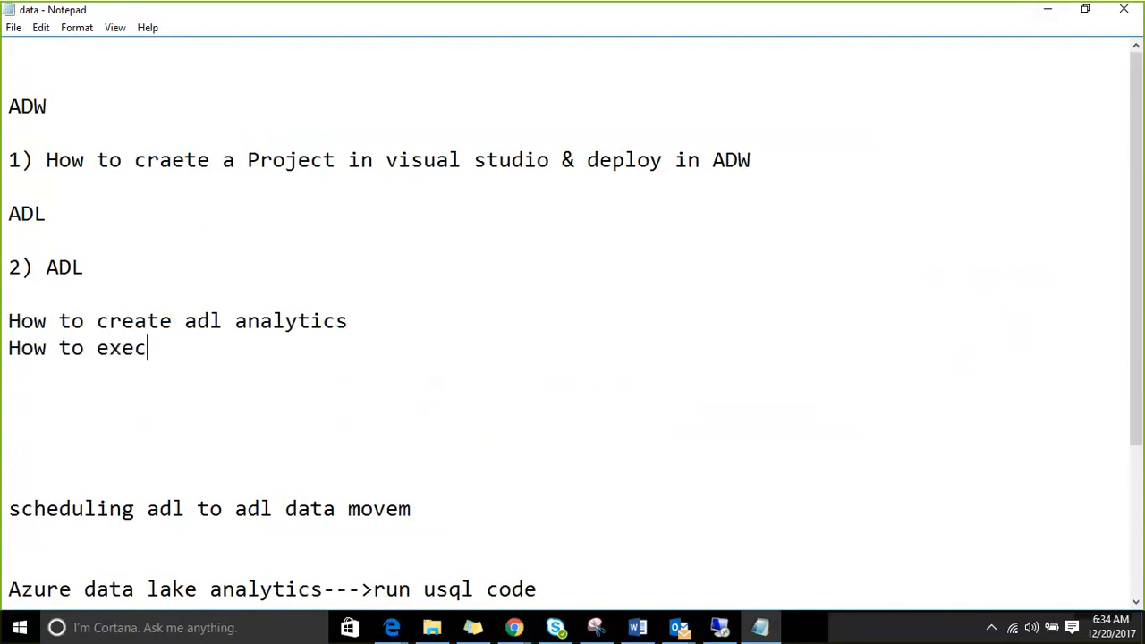
text(ute usql script)
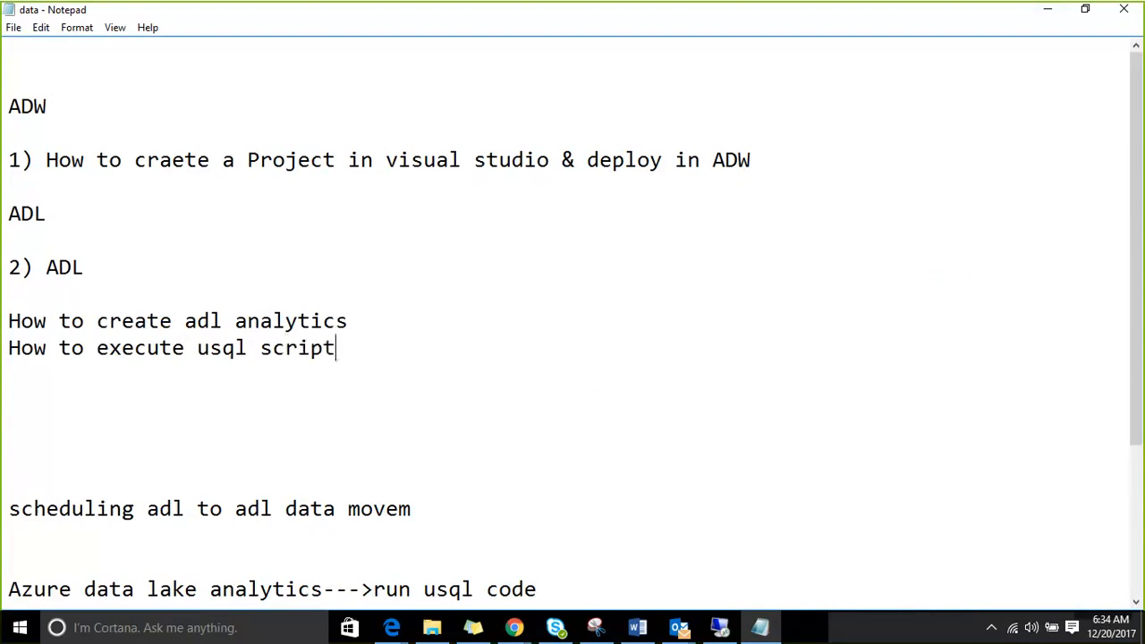
key(Return)
text(wht)
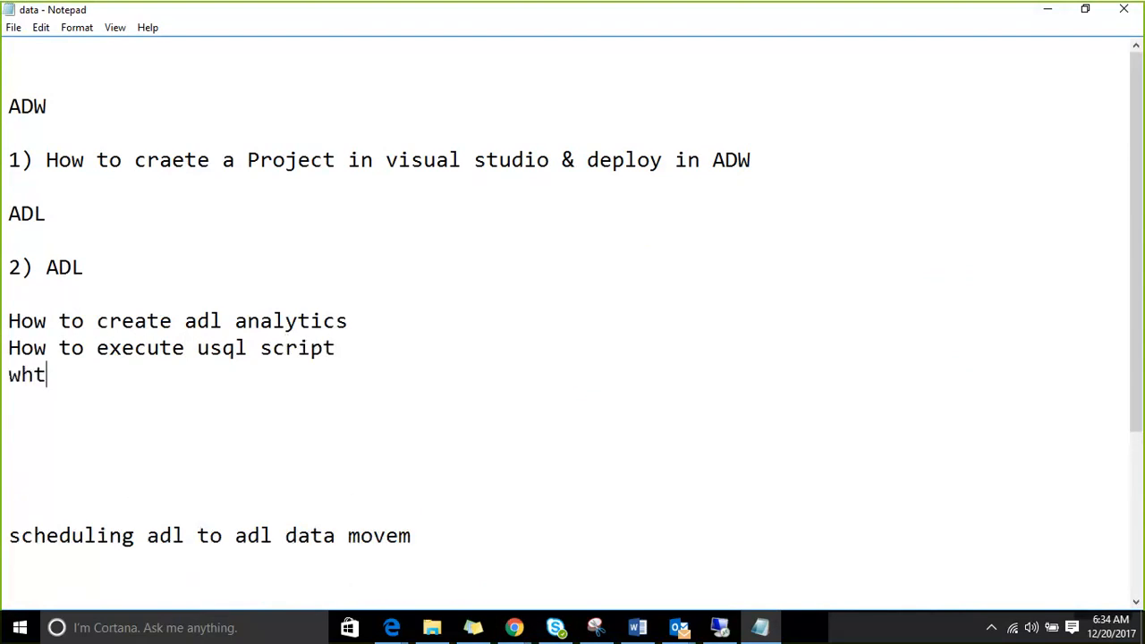
text( is usql)
key(Return)
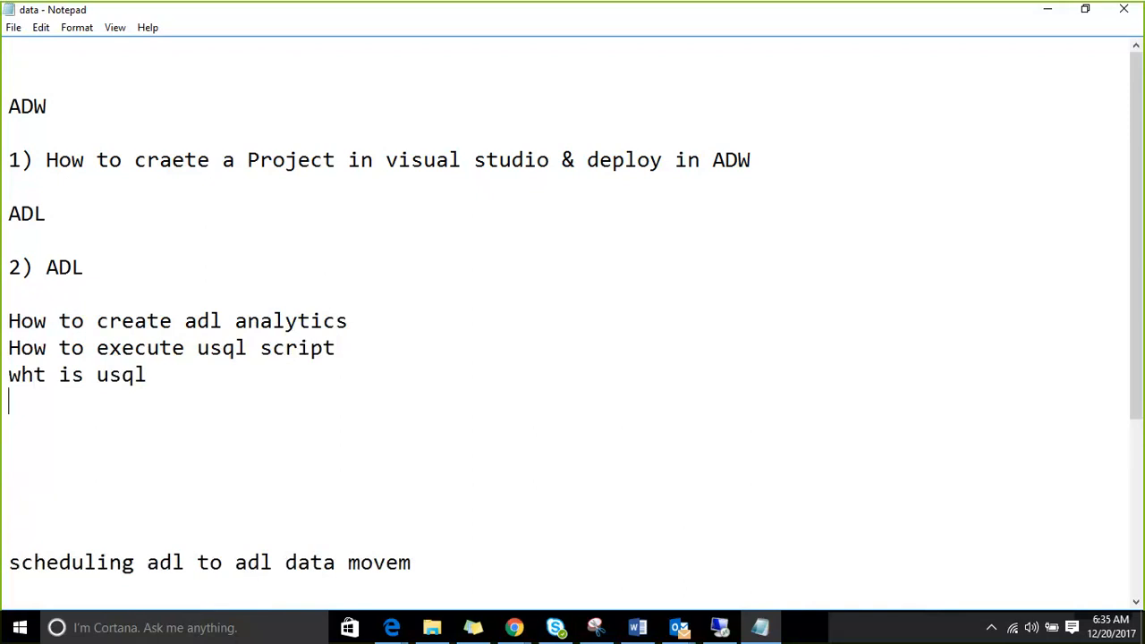
text(how to au)
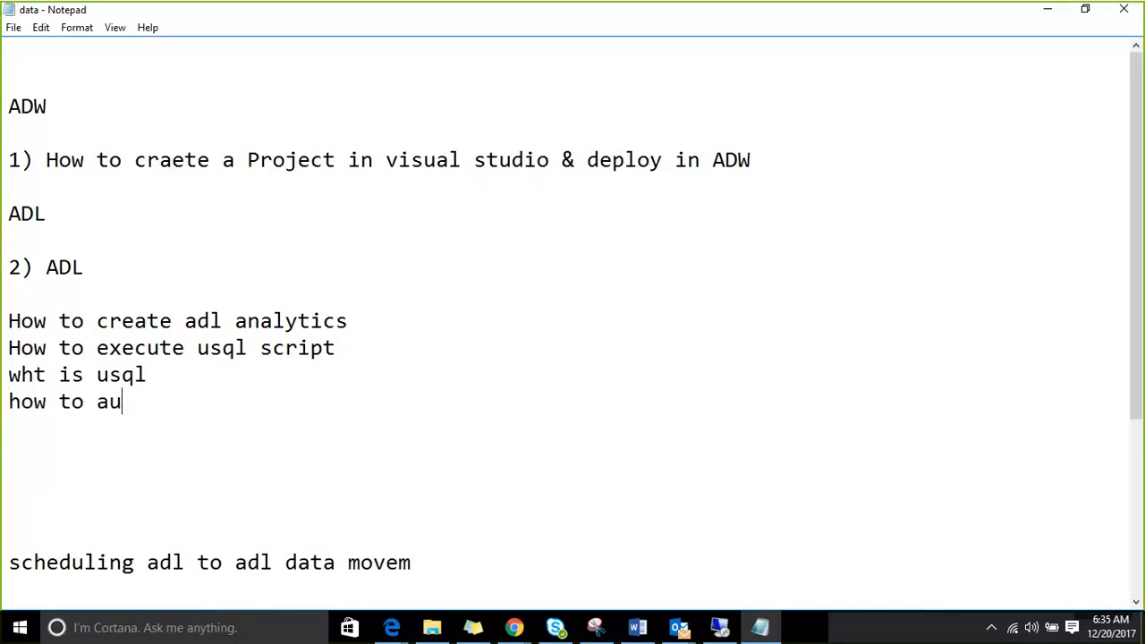
text(tomate us)
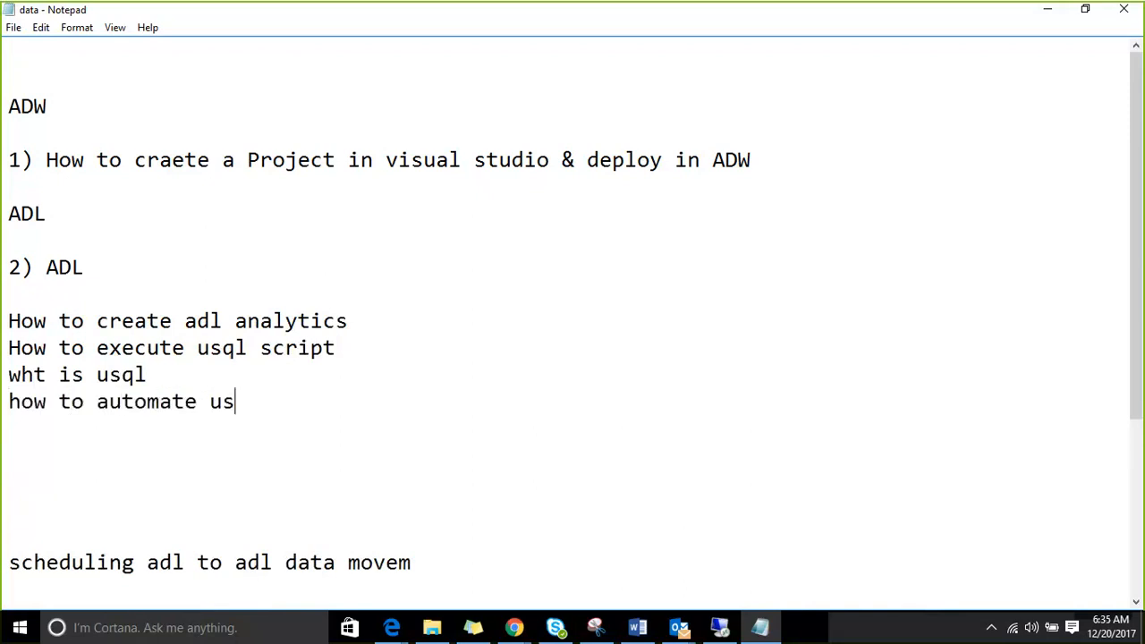
text(ql script)
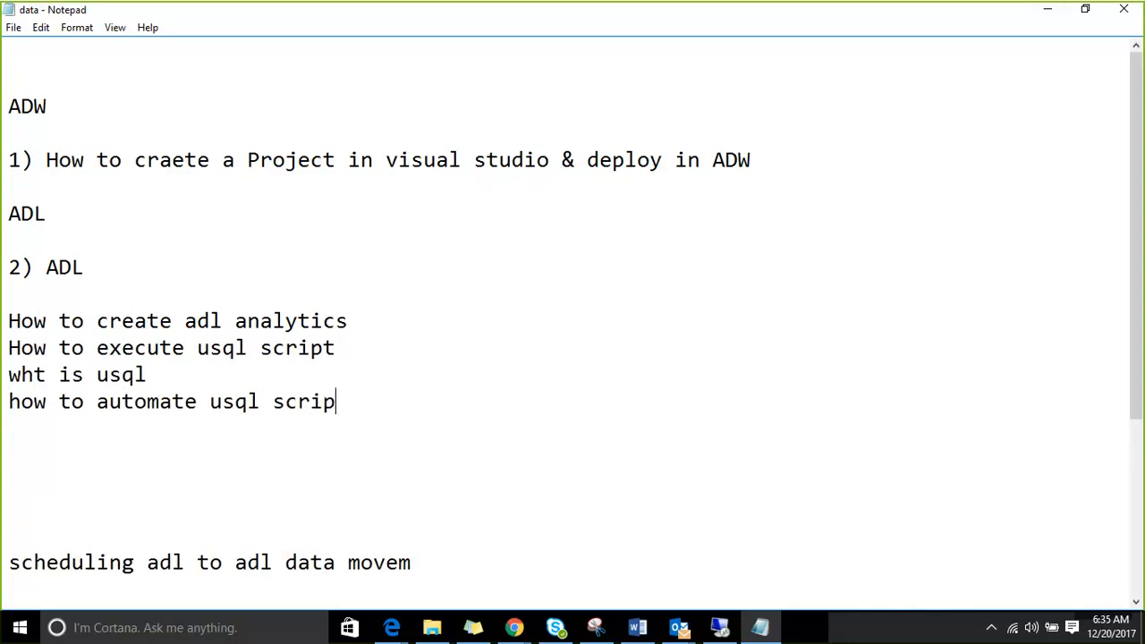
key(shift+Up)
key(shift+Up)
key(shift+Up)
key(shift+Up)
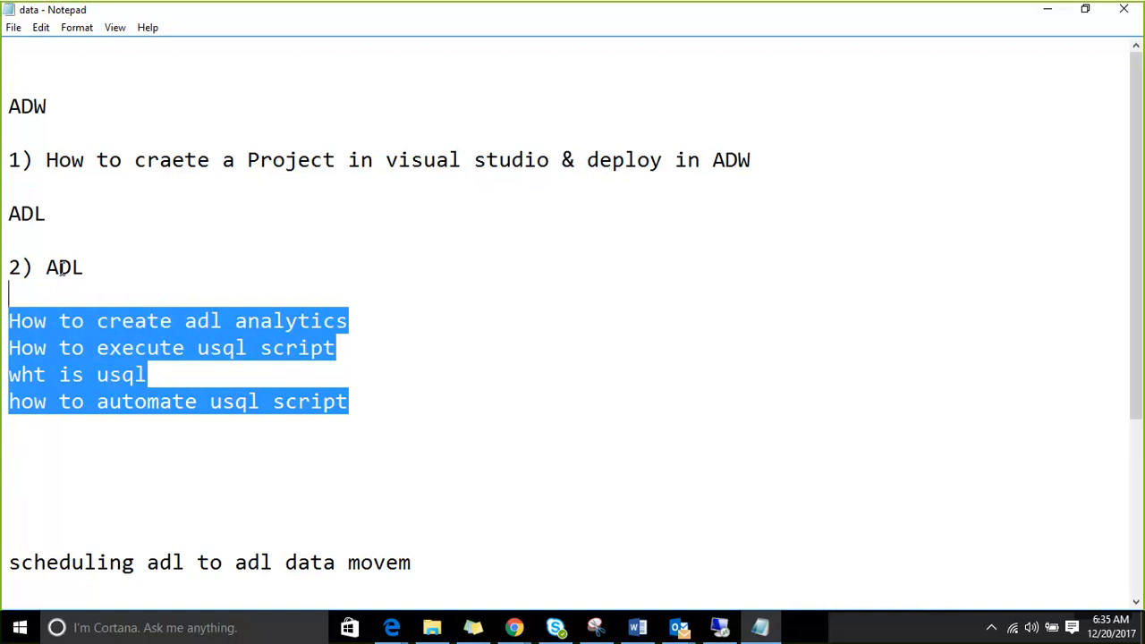
Step: Prefix '***' to the 'wht is usql' and 'how to automate usql script' lines
key(Left)
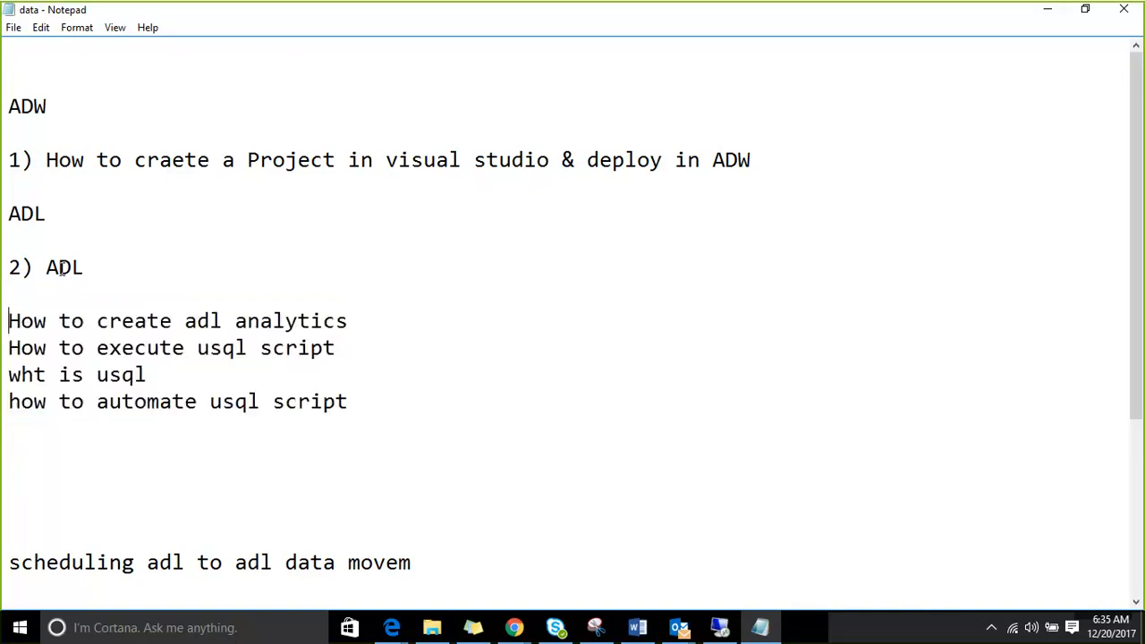
key(Right)
key(Down)
key(Down)
key(Left)
text(***)
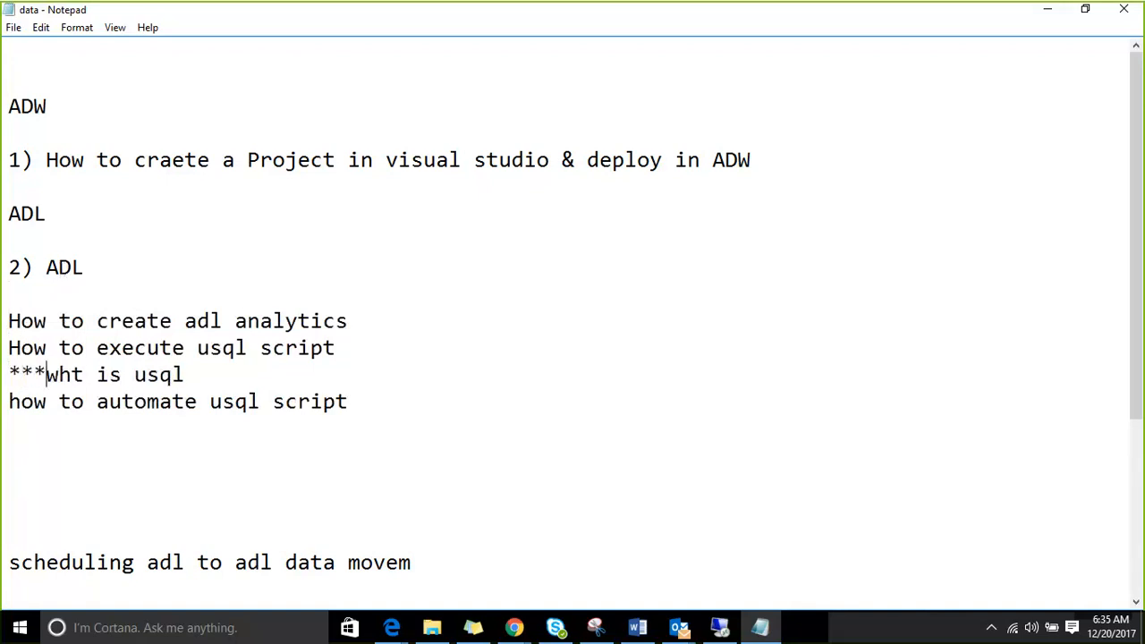
key(Up)
key(End)
key(Up)
key(Up)
key(Down)
key(shift+End)
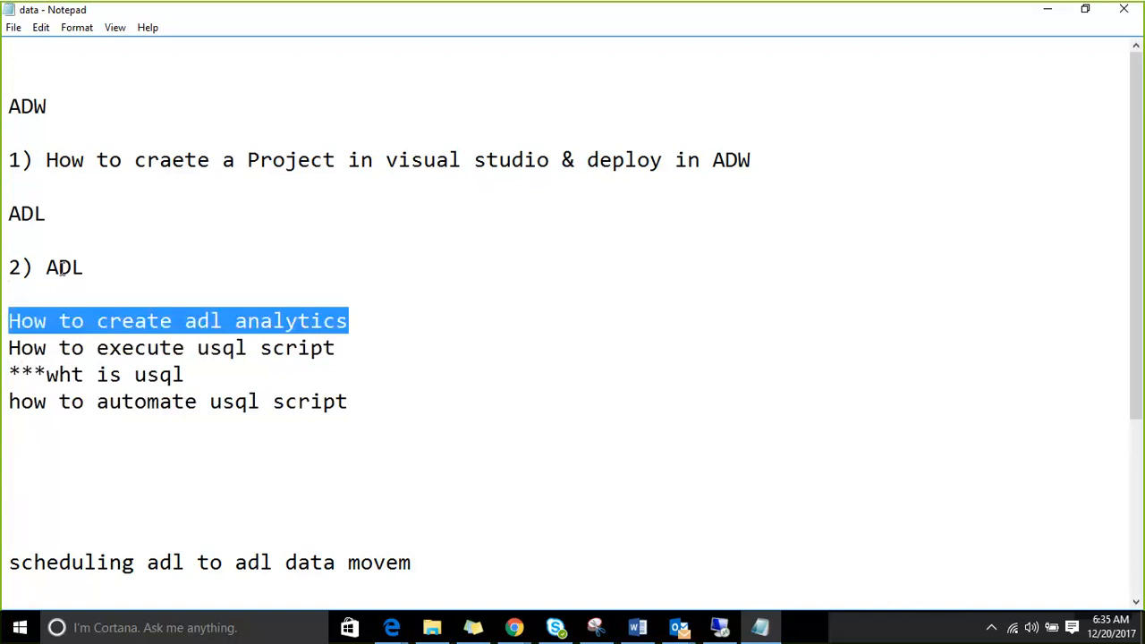
key(Down)
key(Down)
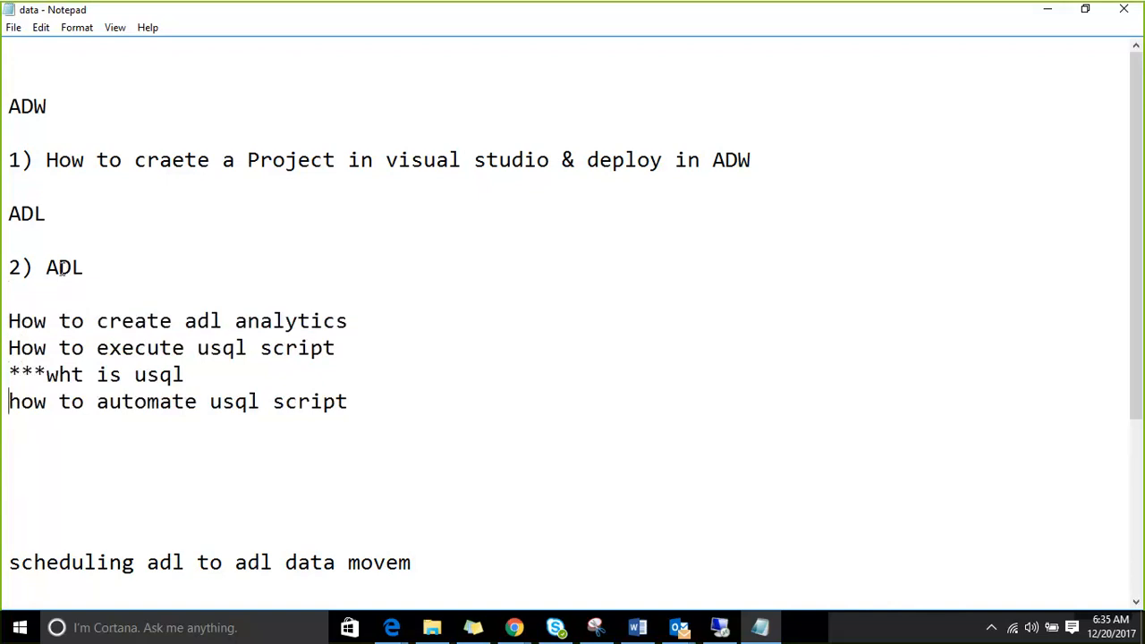
text(***)
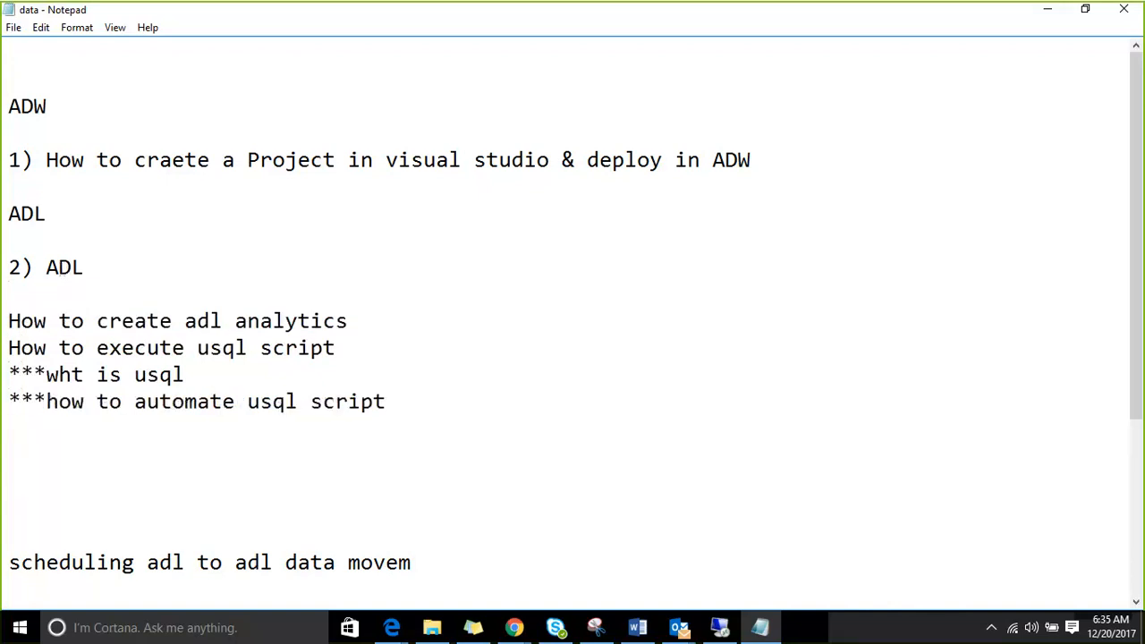
Step: Start a new numbered item '3)' below the ADL topic lines
key(Down)
key(Down)
key(Down)
key(Up)
text(3))
Step: Tidy the blank lines around the 3) heading
key(Up)
key(Up)
key(Up)
key(Up)
key(Up)
key(Up)
key(Up)
key(Up)
key(Up)
key(Up)
key(Up)
key(shift+End)
key(Down)
key(Down)
key(Down)
key(Up)
key(Up)
key(Up)
key(shift+Down)
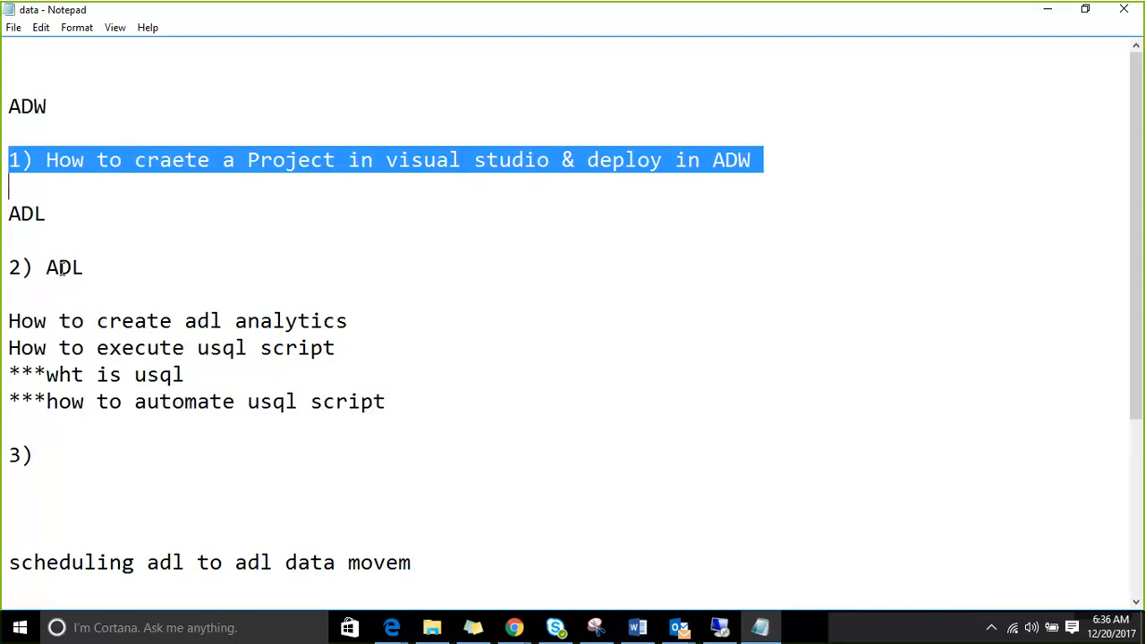
key(Down)
key(Down)
key(Down)
key(Down)
key(Down)
key(Down)
key(Down)
key(Down)
key(Down)
key(Down)
key(Down)
key(Down)
key(Down)
key(Down)
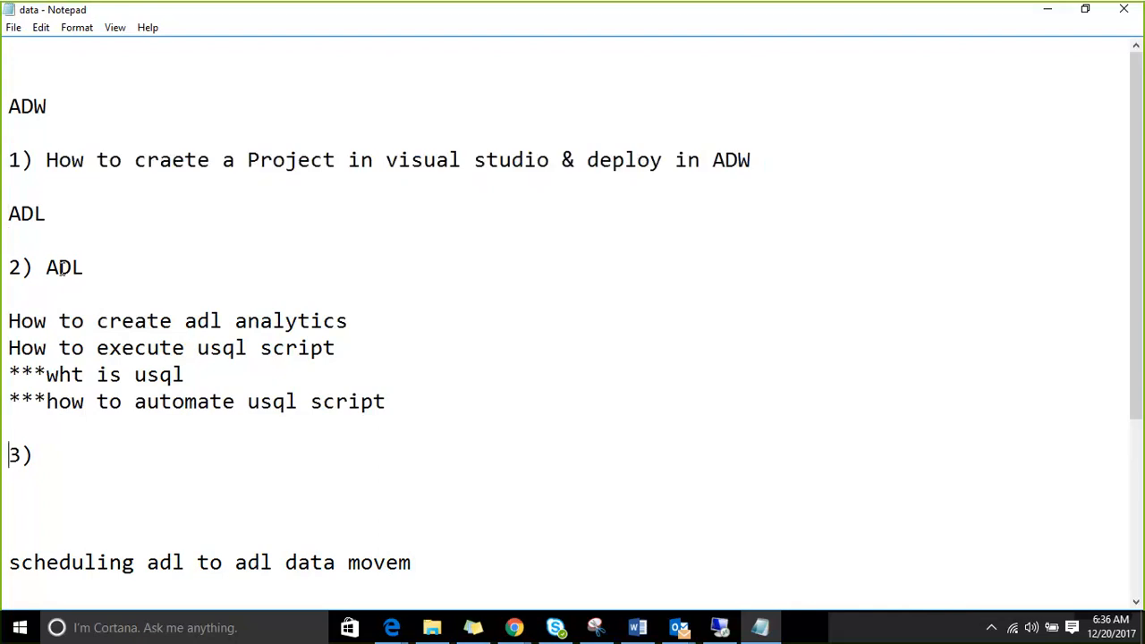
key(BackSpace)
key(BackSpace)
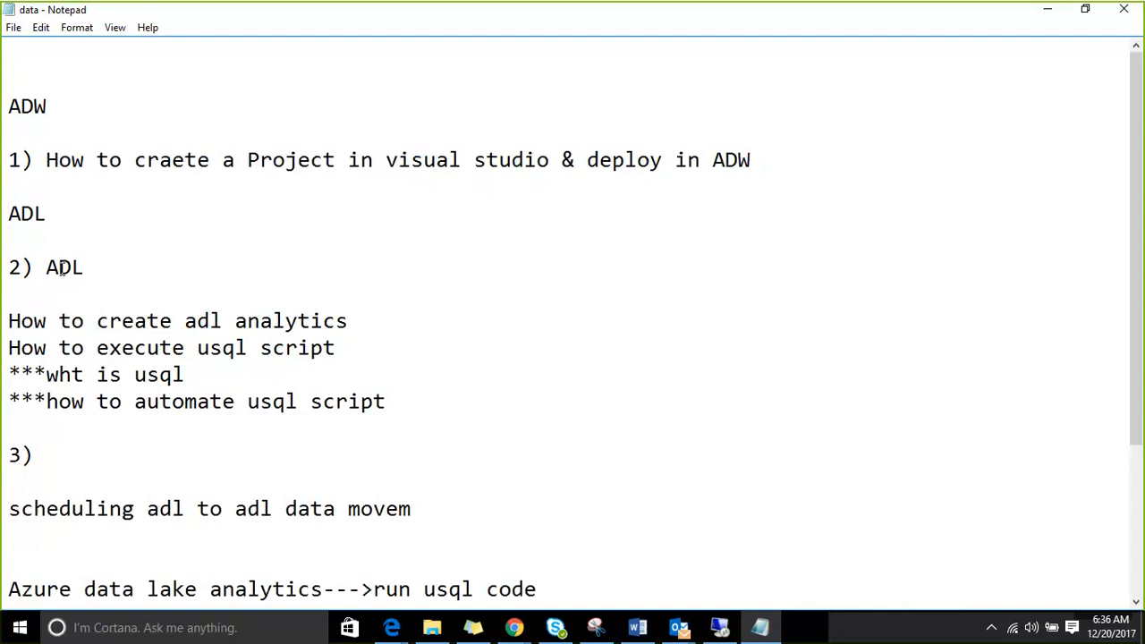
key(Return)
key(Return)
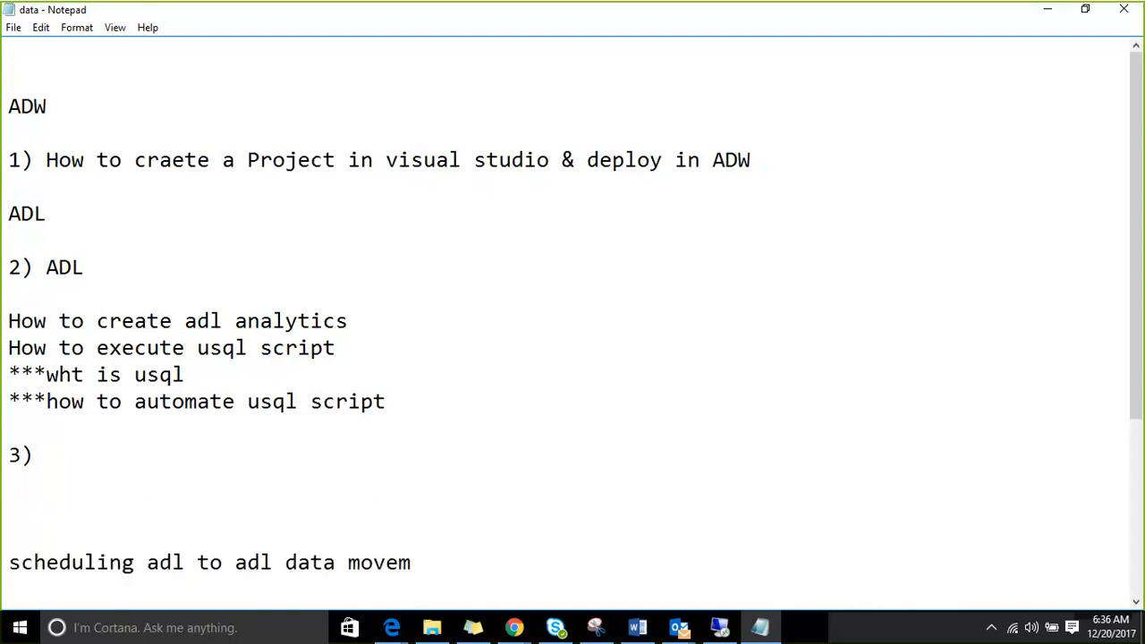
Step: Add 'What is the terminology' under item 3)
text(What is the ter)
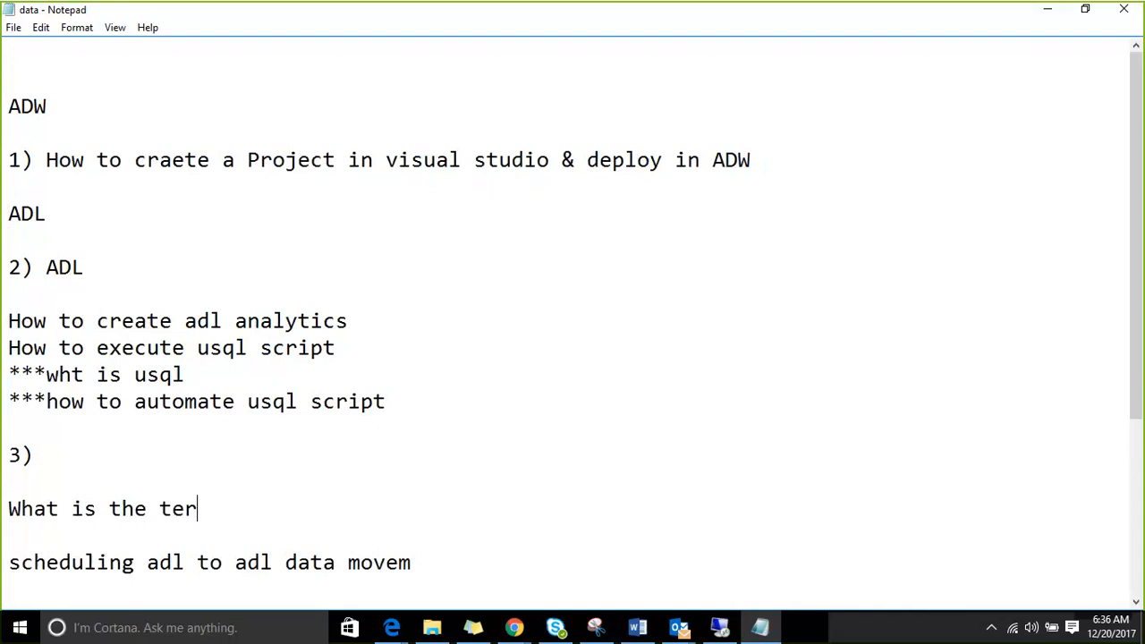
text(mina)
key(BackSpace)
text(ology)
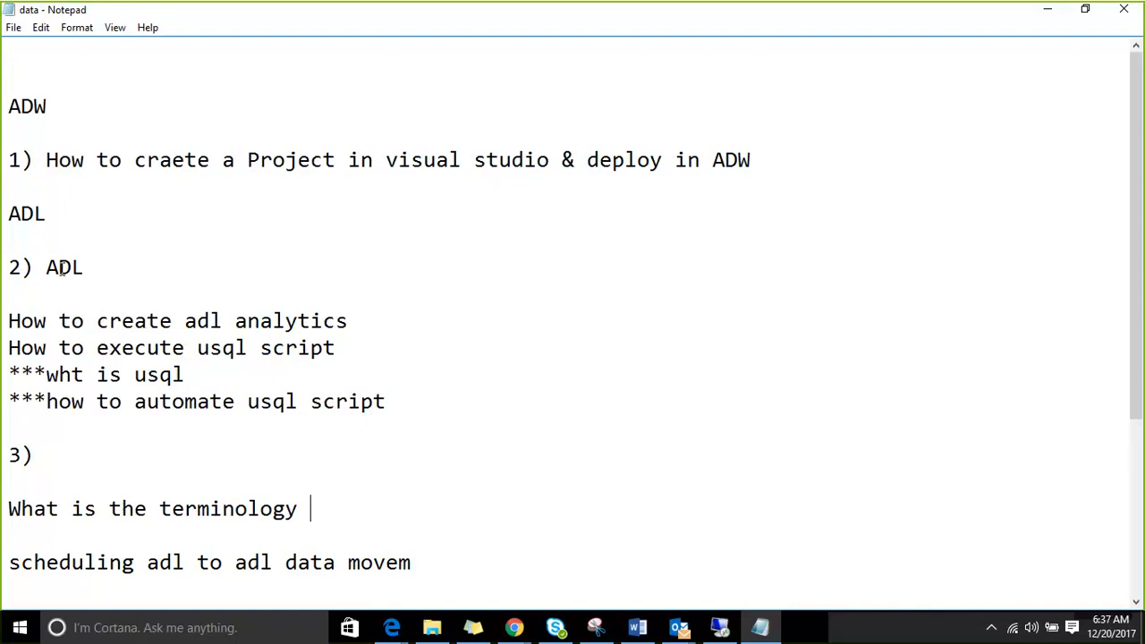
key(Down)
key(BackSpace)
Step: Replace the unfinished scheduling line with 'how to run usql/procedure with adf'
key(Down)
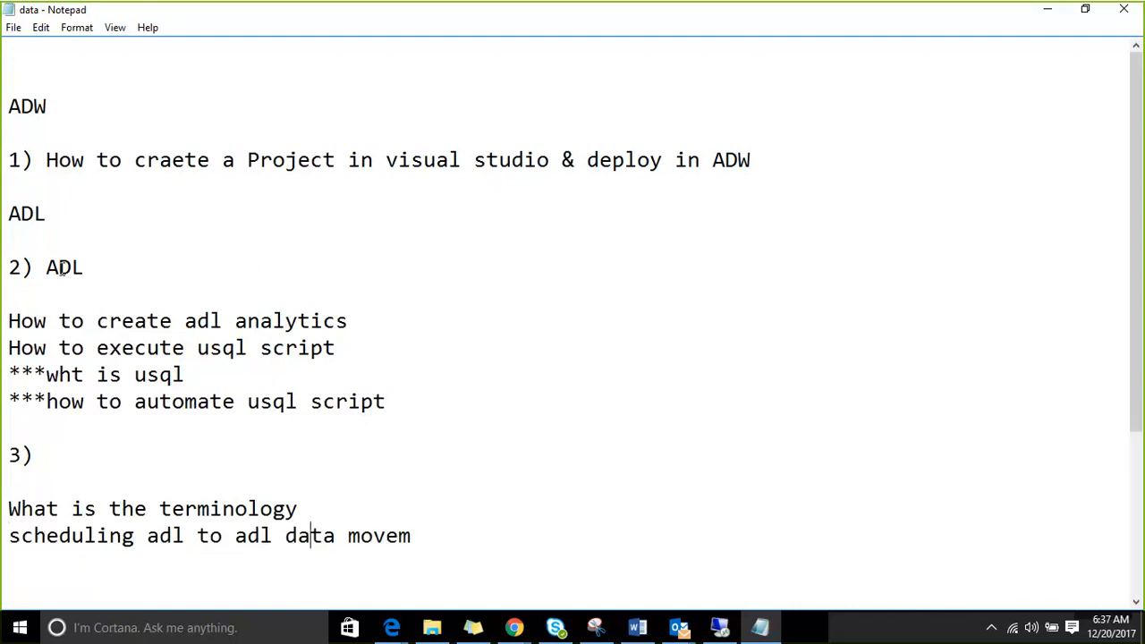
key(Left)
key(Left)
key(Left)
key(Left)
key(Left)
key(Left)
key(Left)
key(Left)
key(Left)
key(Left)
key(Left)
key(End)
key(shift+Home)
key(BackSpace)
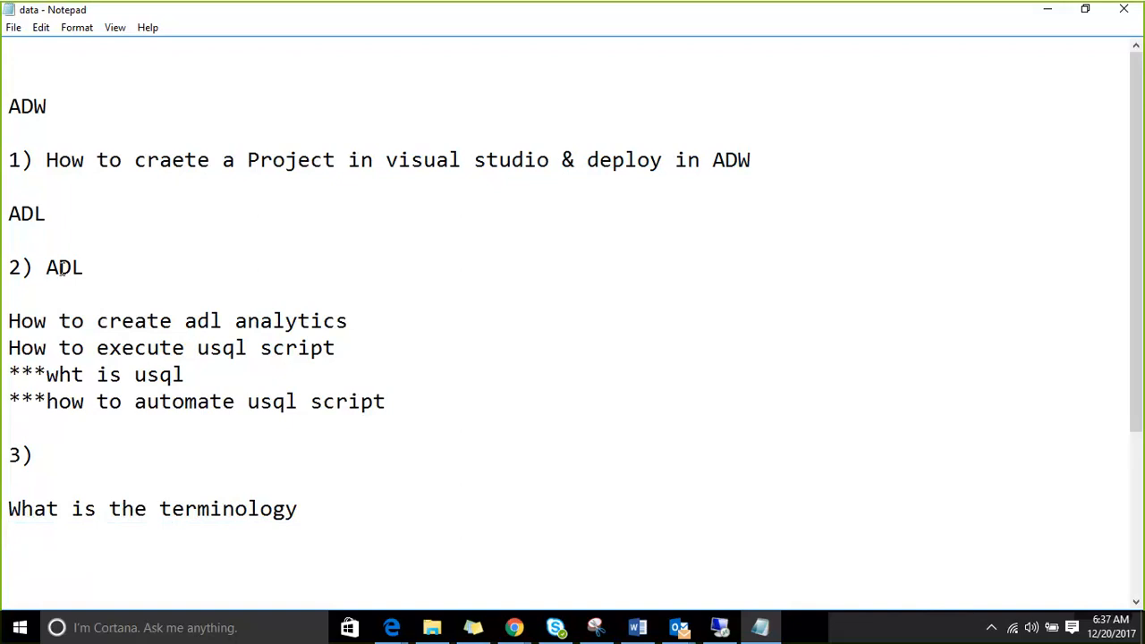
text(how to run u)
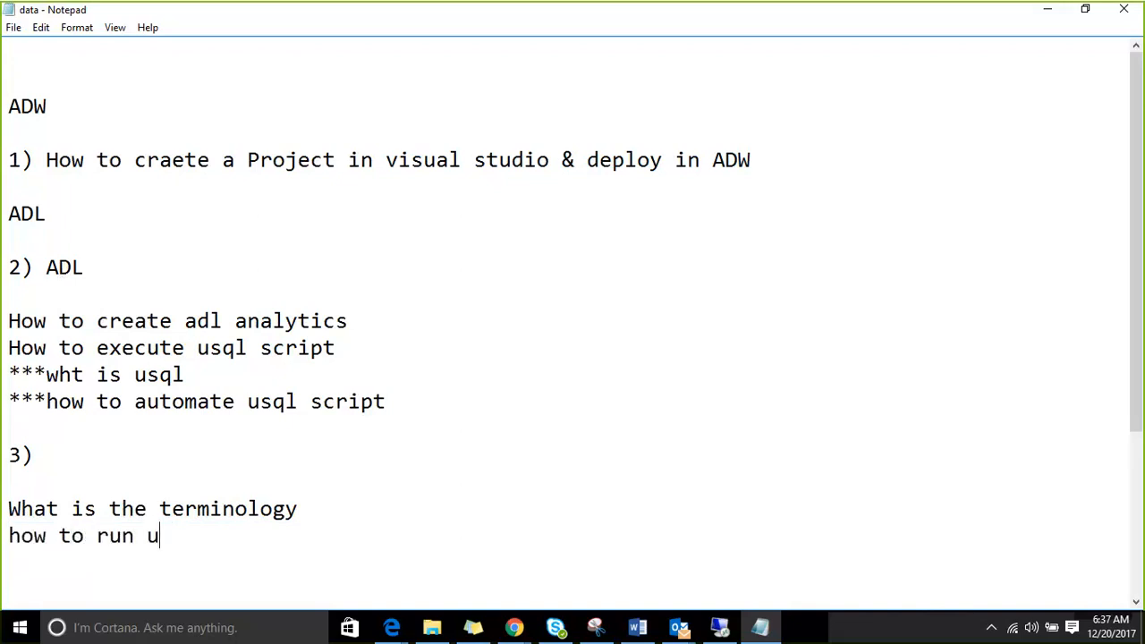
text(sql/procedur)
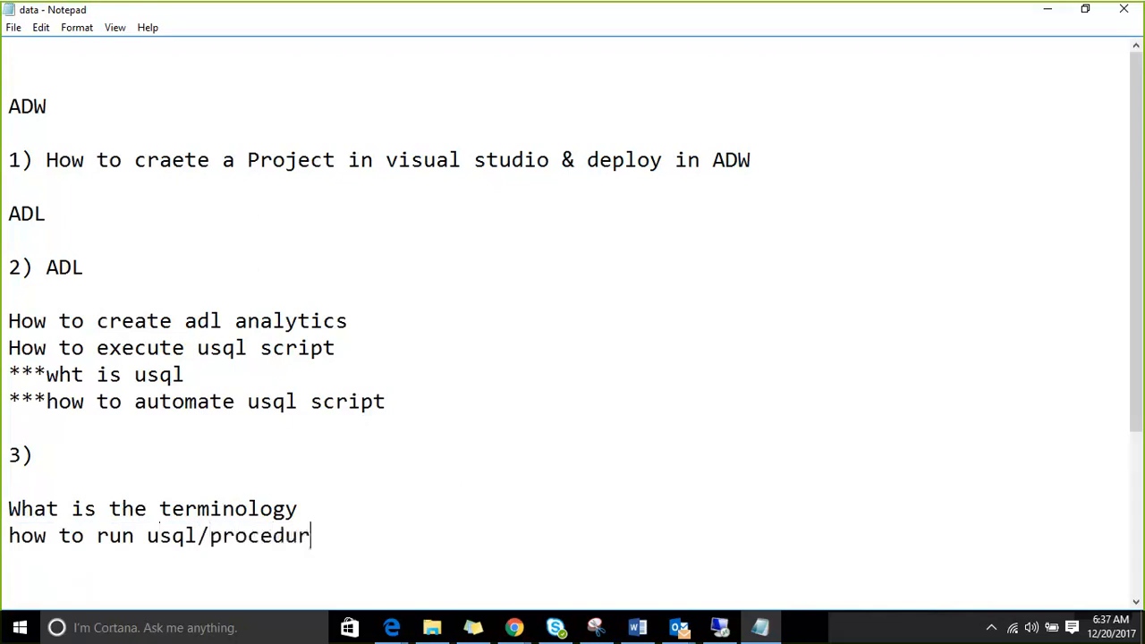
text(e with adf)
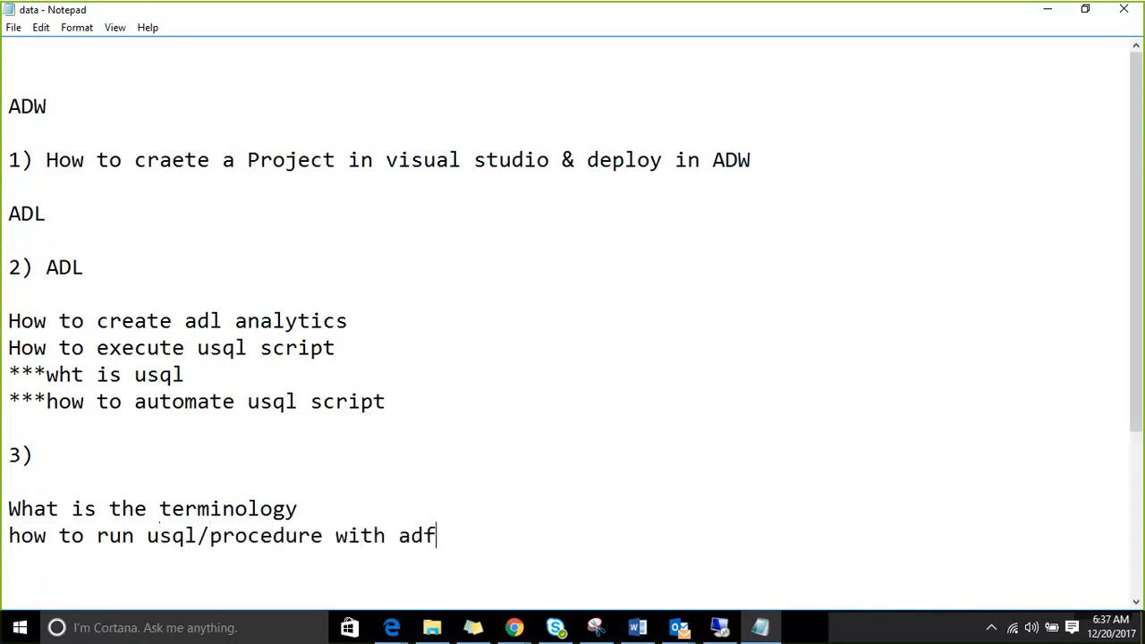
key(Return)
key(Return)
Step: Add 'Poc:' with the step 'keep the data in onprimise sql server (transcational data)'
text(Poc:)
key(Return)
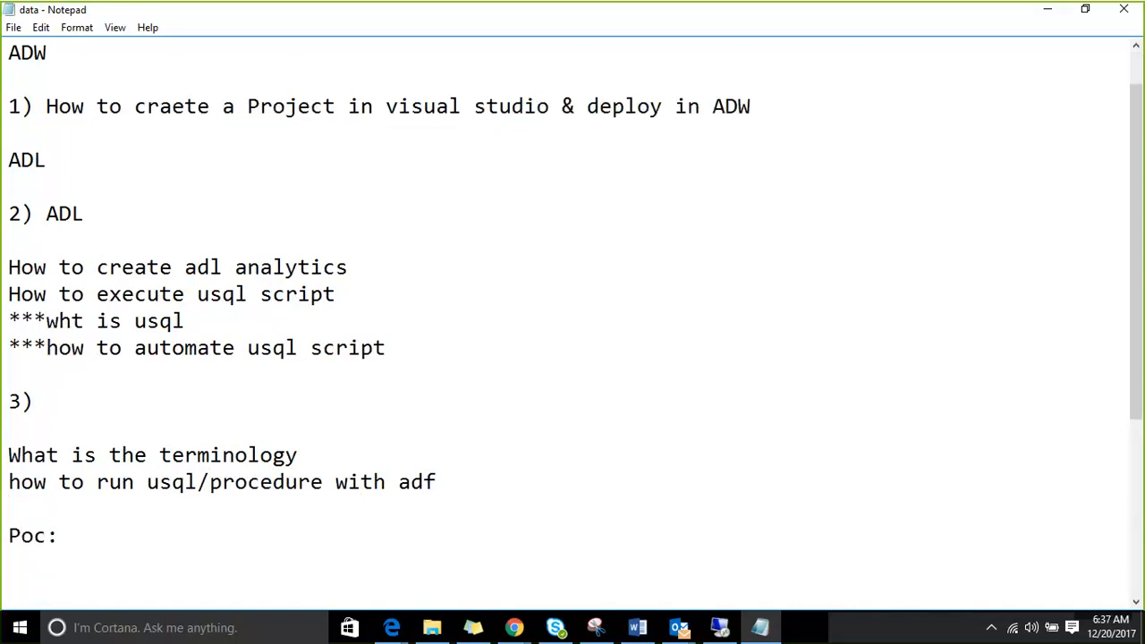
text(keep the data in o)
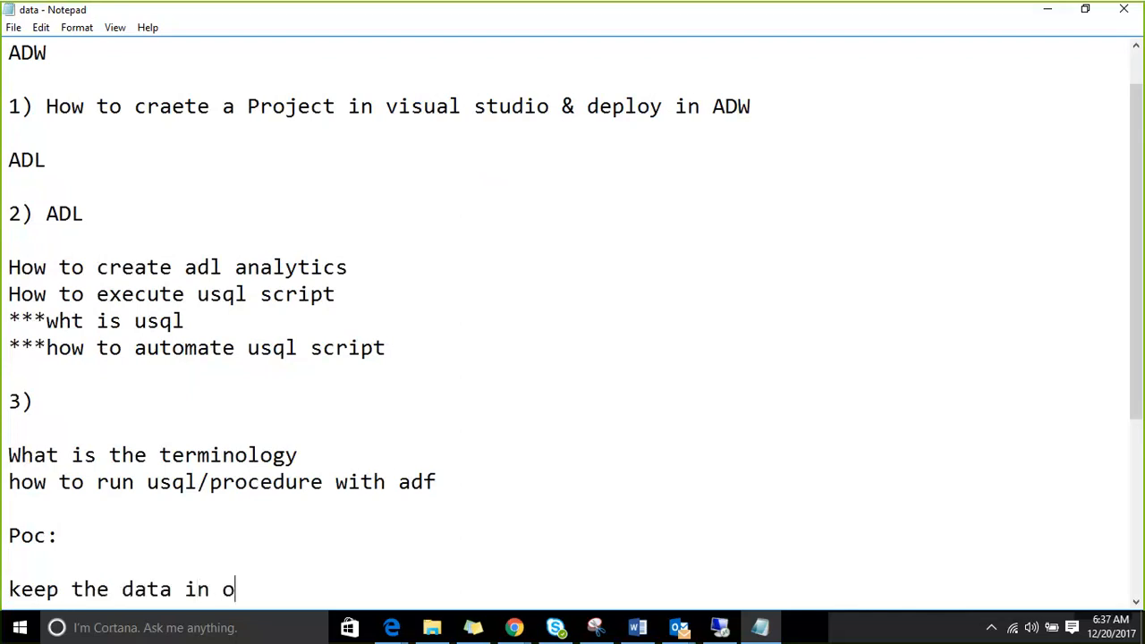
text(nprimise )
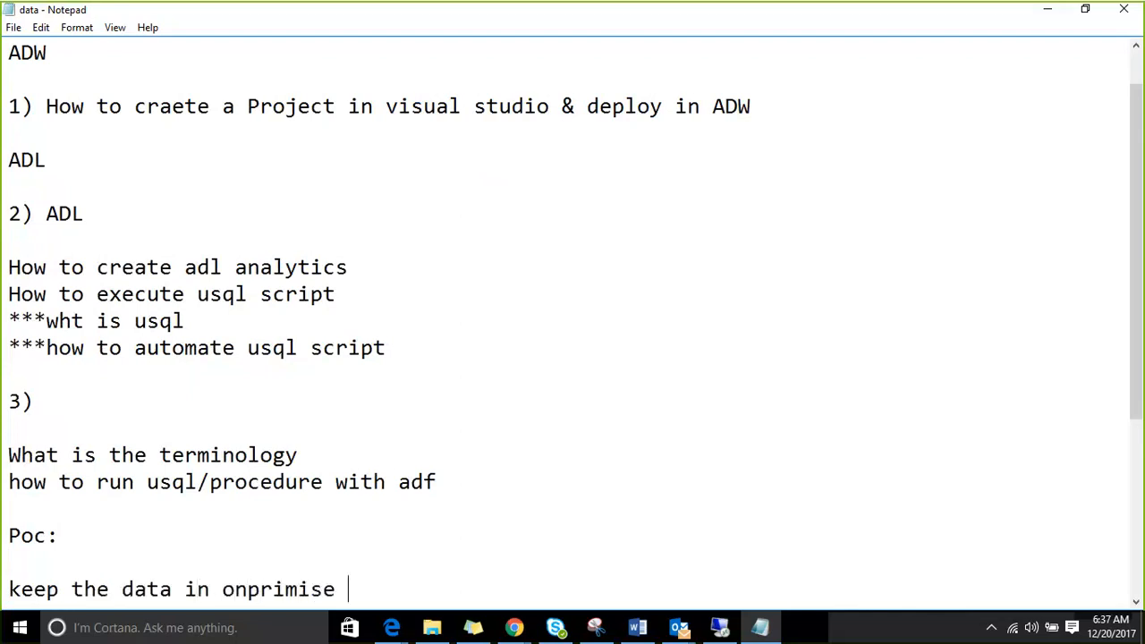
text(sql server)
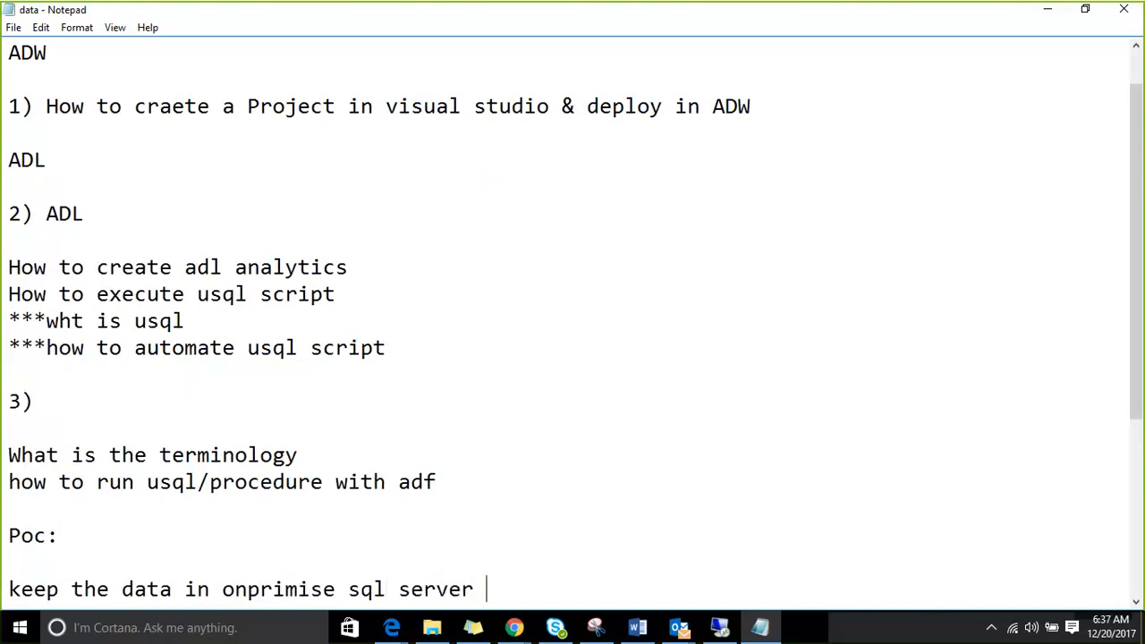
key(Return)
text(load the)
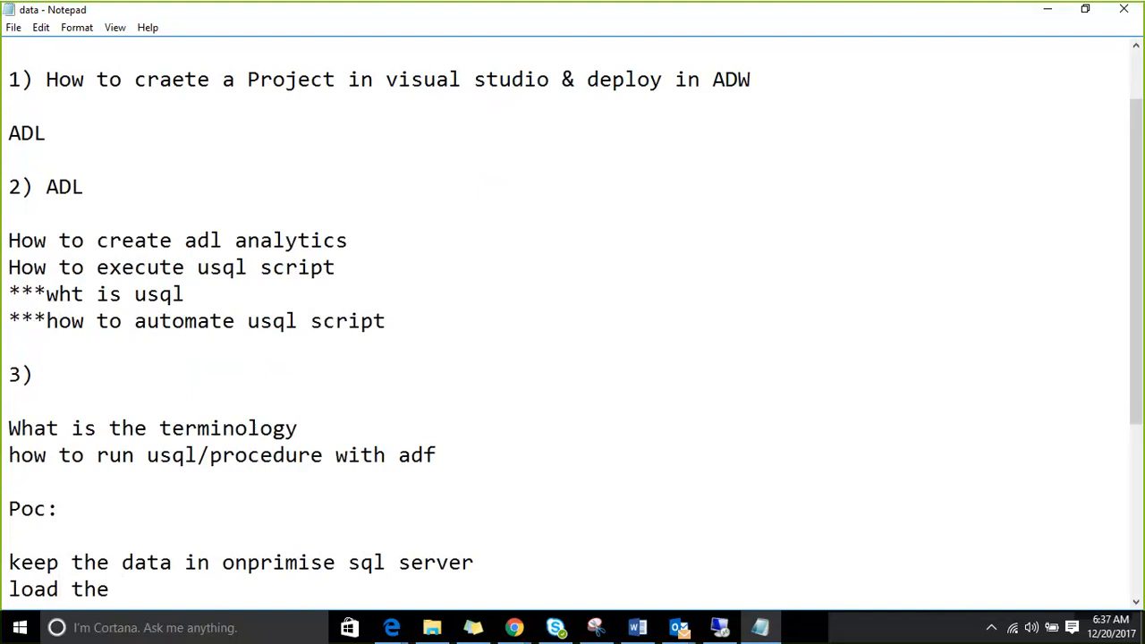
key(Up)
key(End)
text(())
key(Left)
text(transcational )
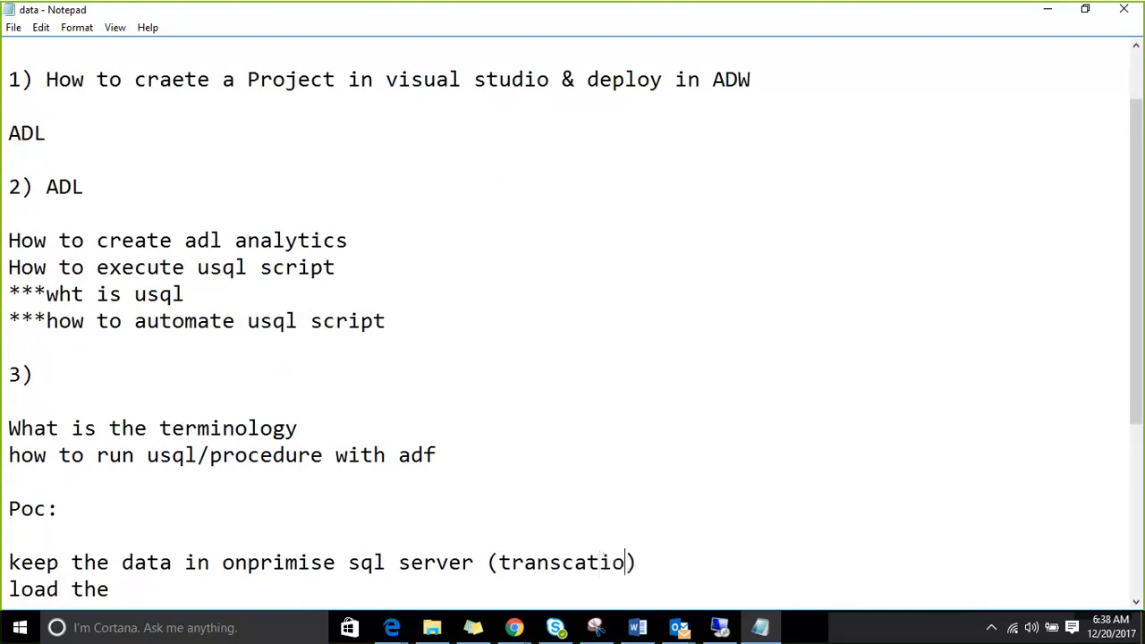
text(data)
Step: Add steps 'load the data into adw with adf' and 'call a procedure… after data movement'
key(Down)
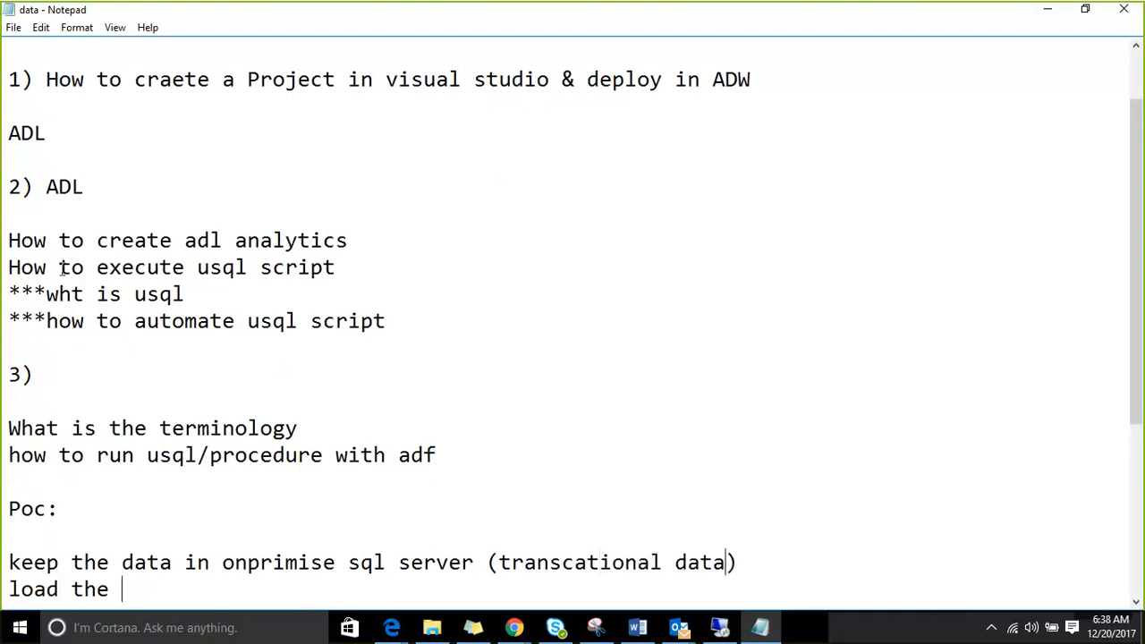
text(data into)
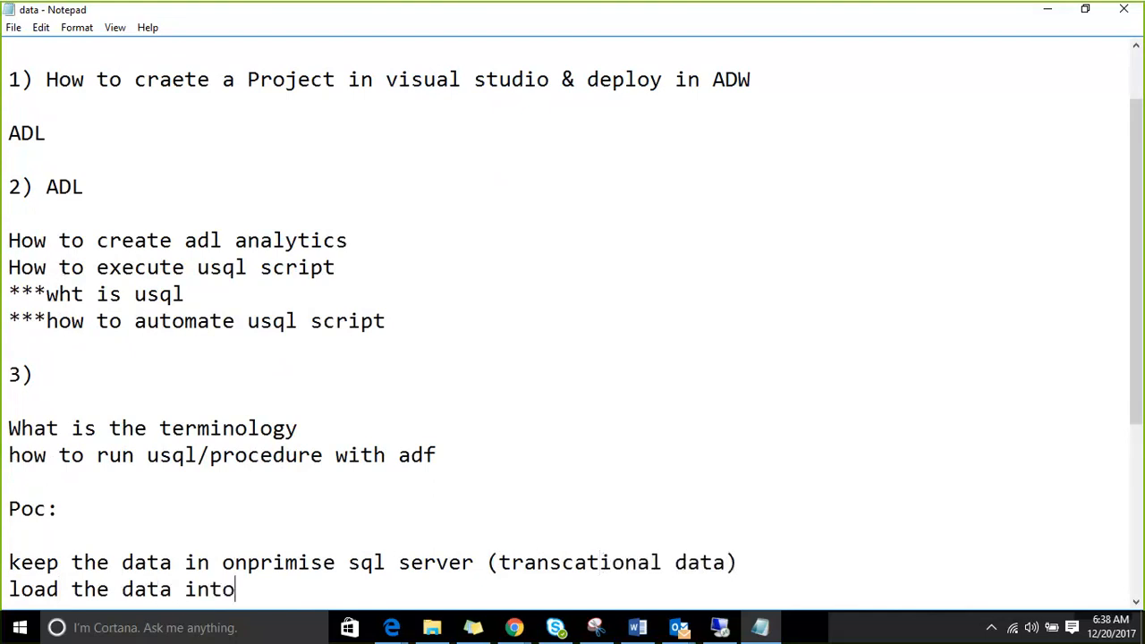
text( adw wi)
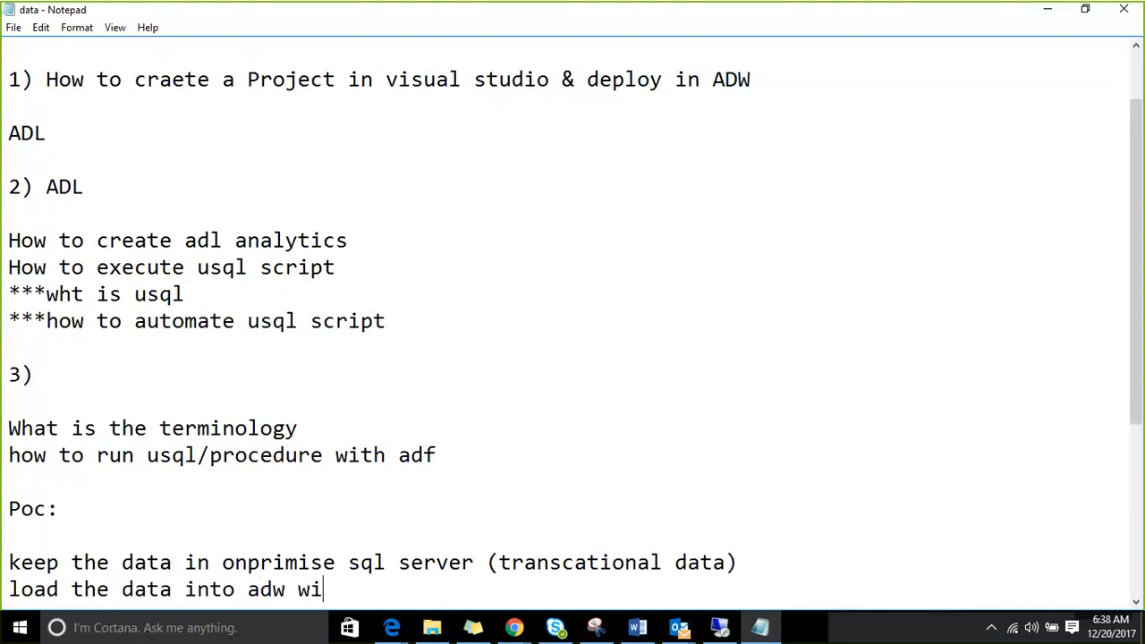
text(th adf)
key(Return)
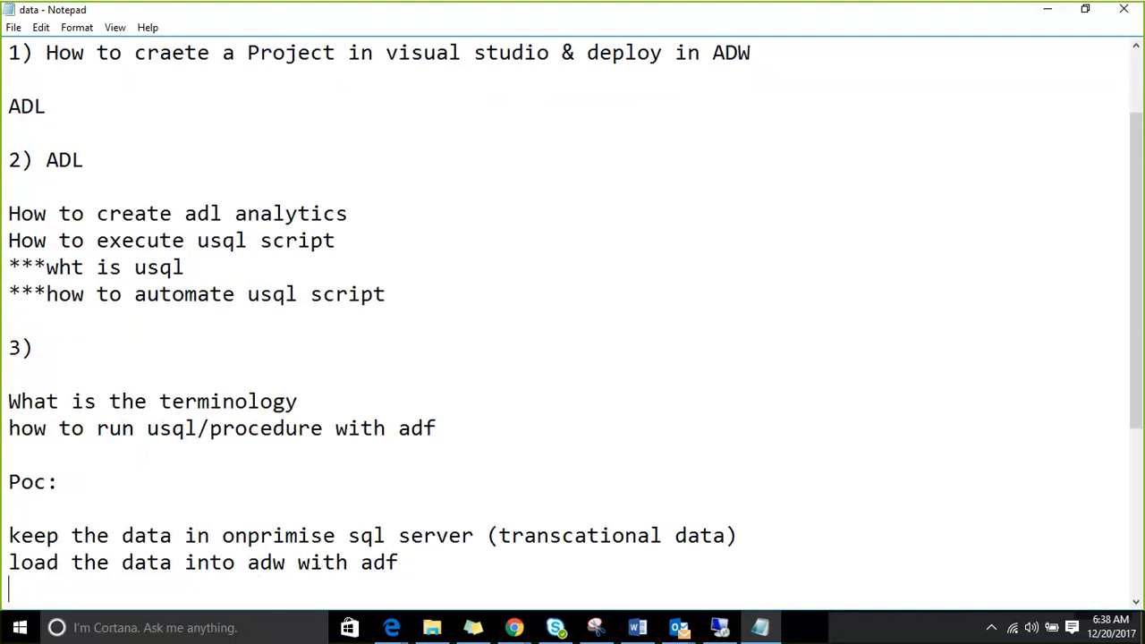
text(call a proce)
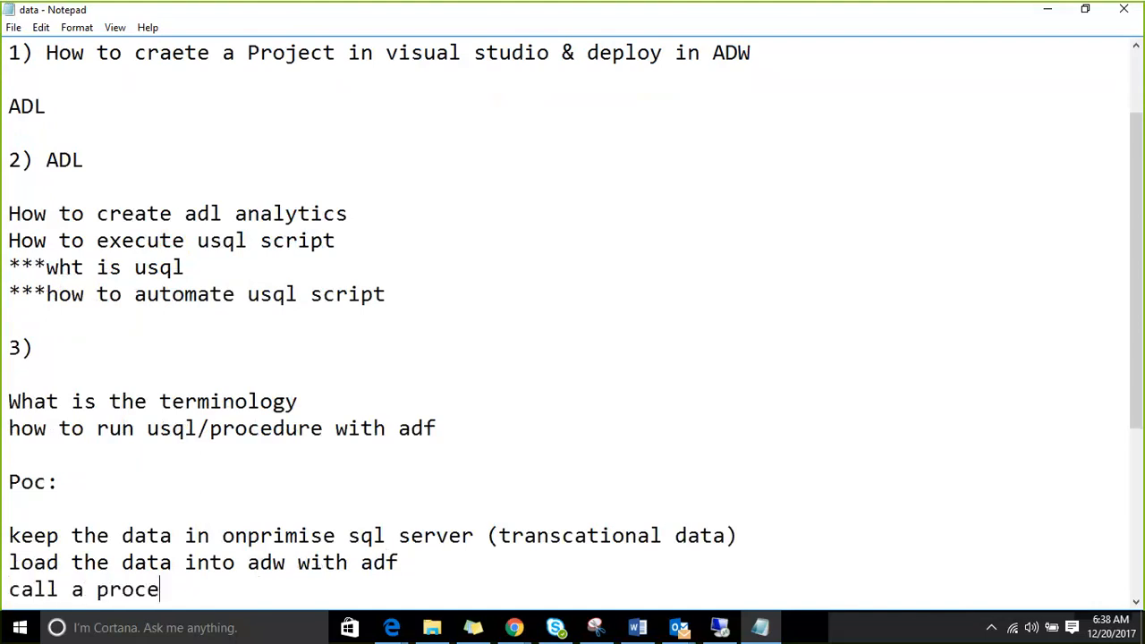
text(dure which i)
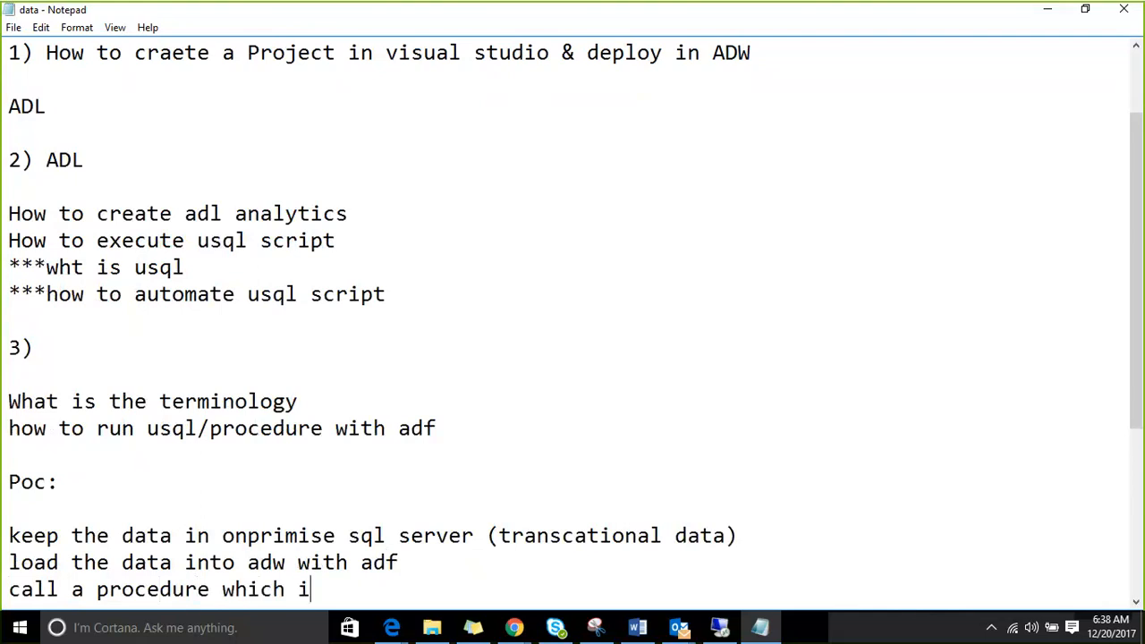
text(s adw with the )
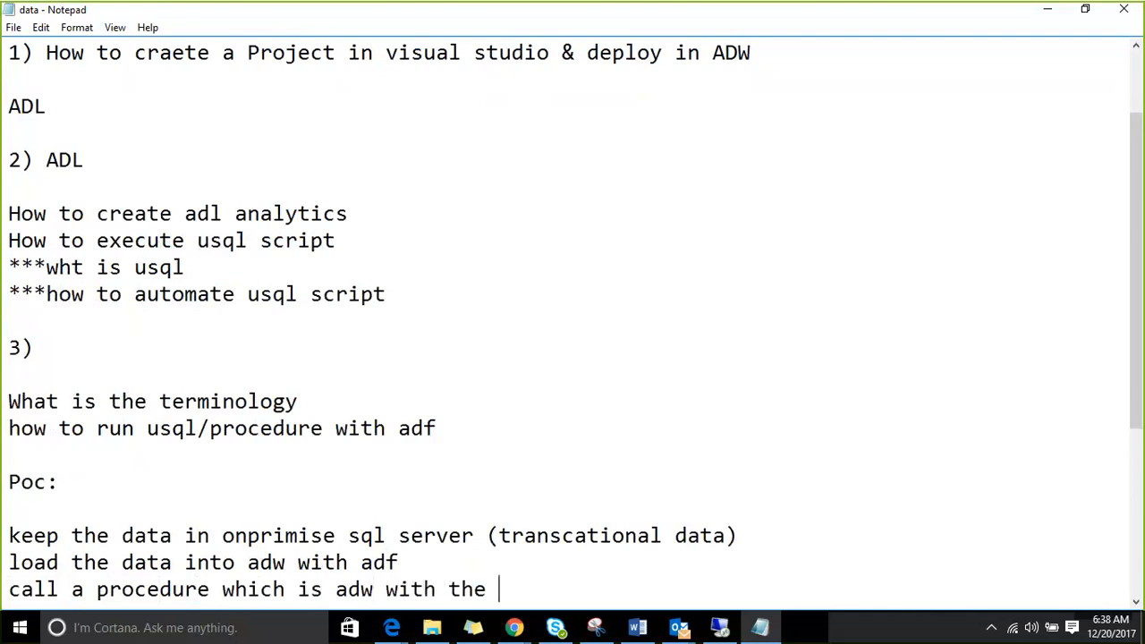
text(help adf )
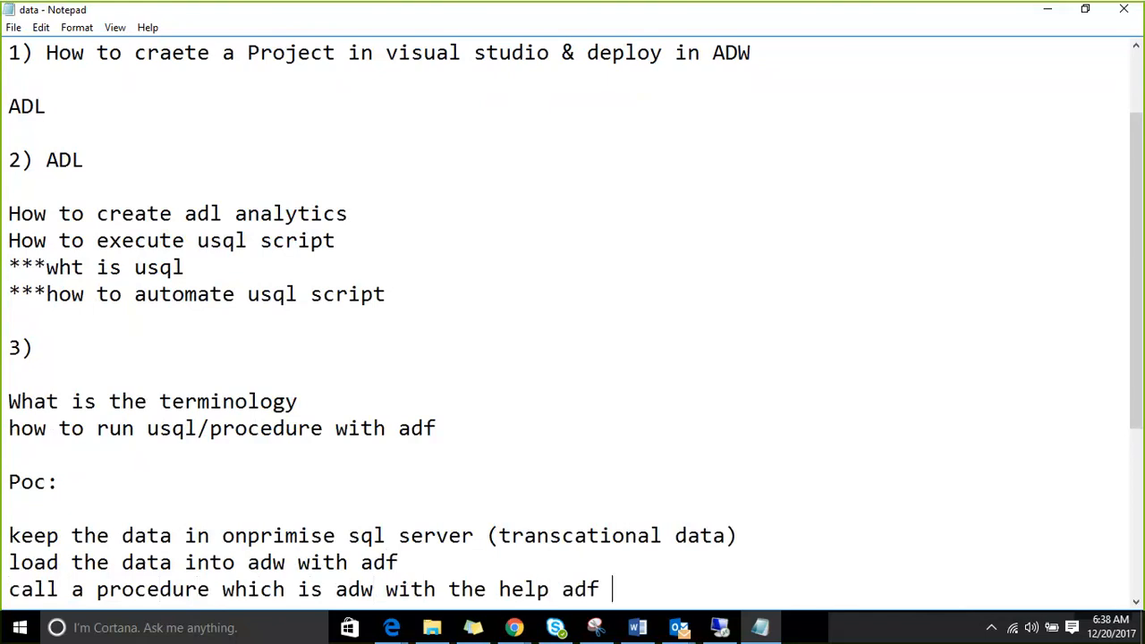
text(after data )
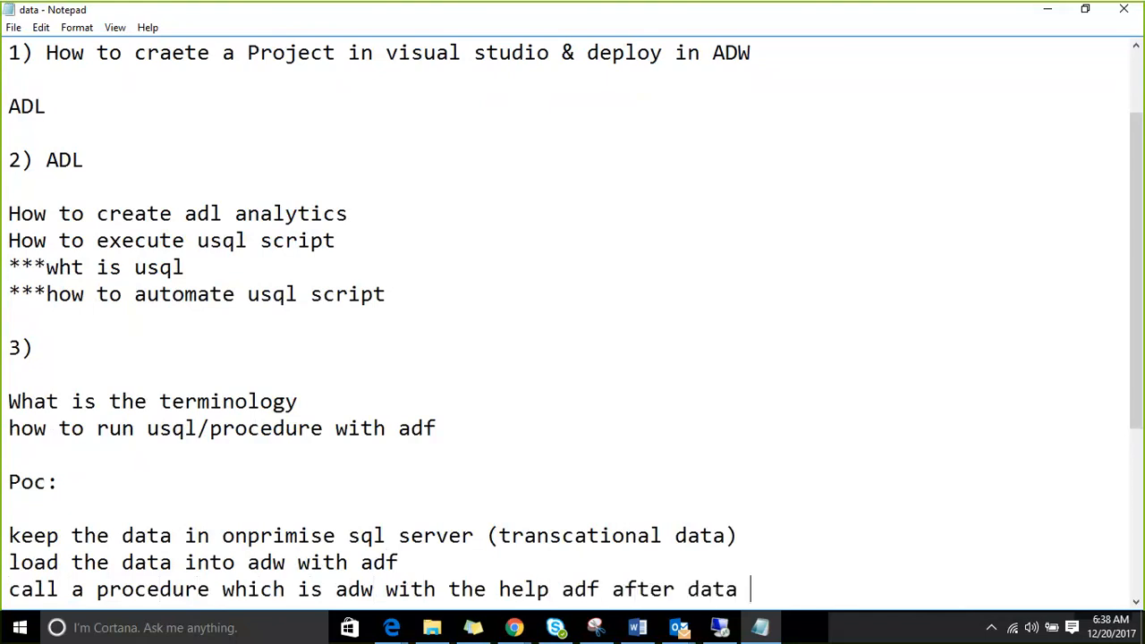
text(mo vemnety)
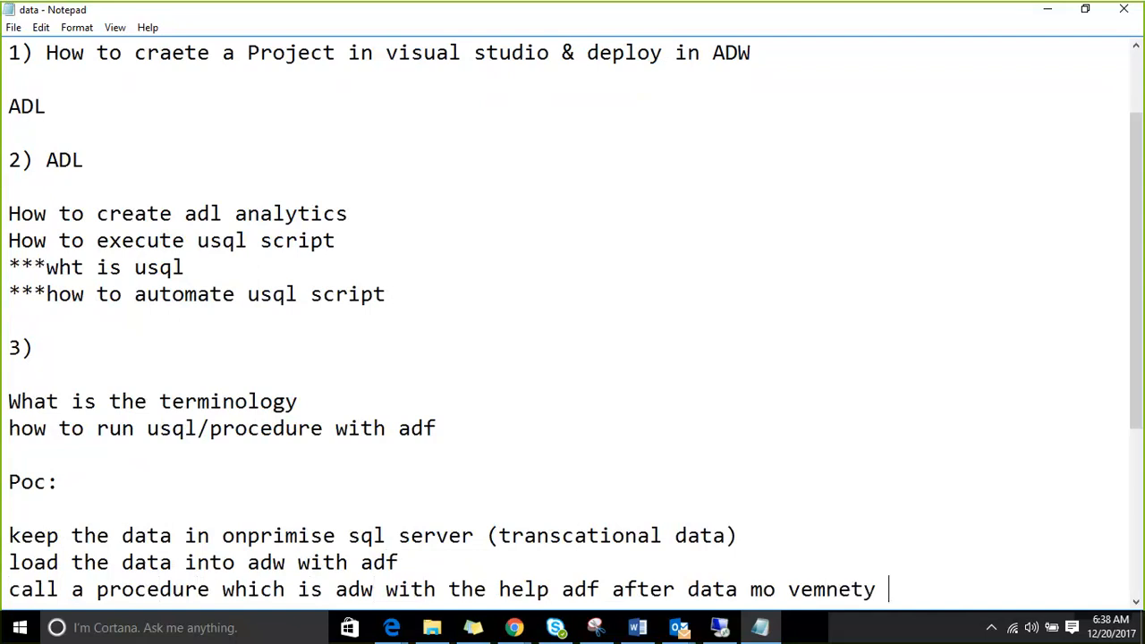
key(shift+Up)
key(shift+Up)
key(shift+Up)
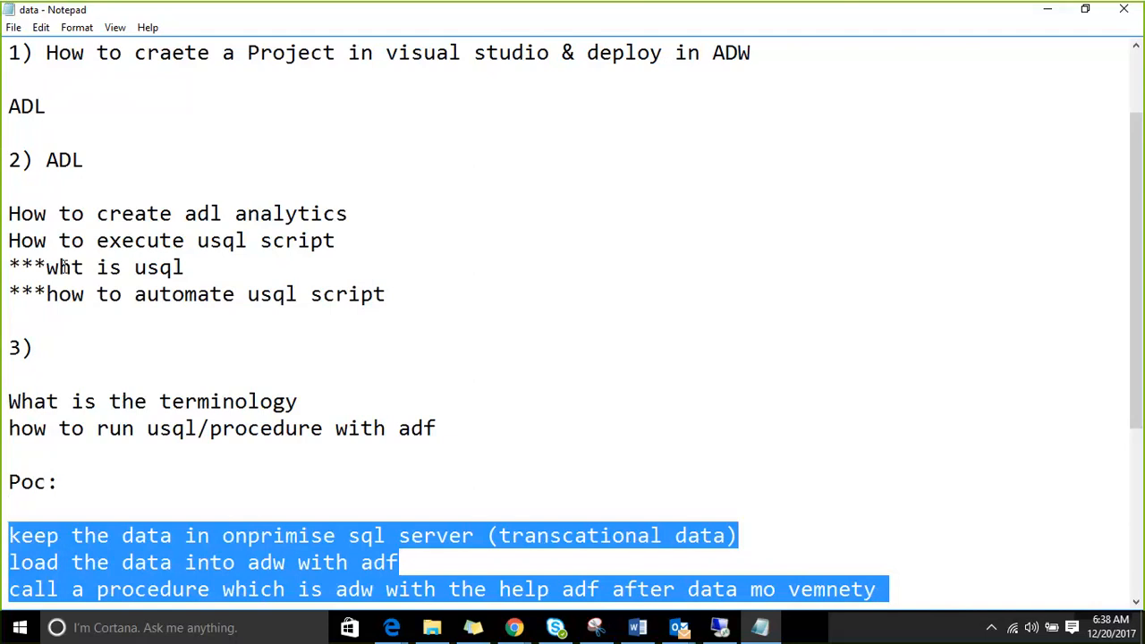
key(Down)
key(Down)
key(Down)
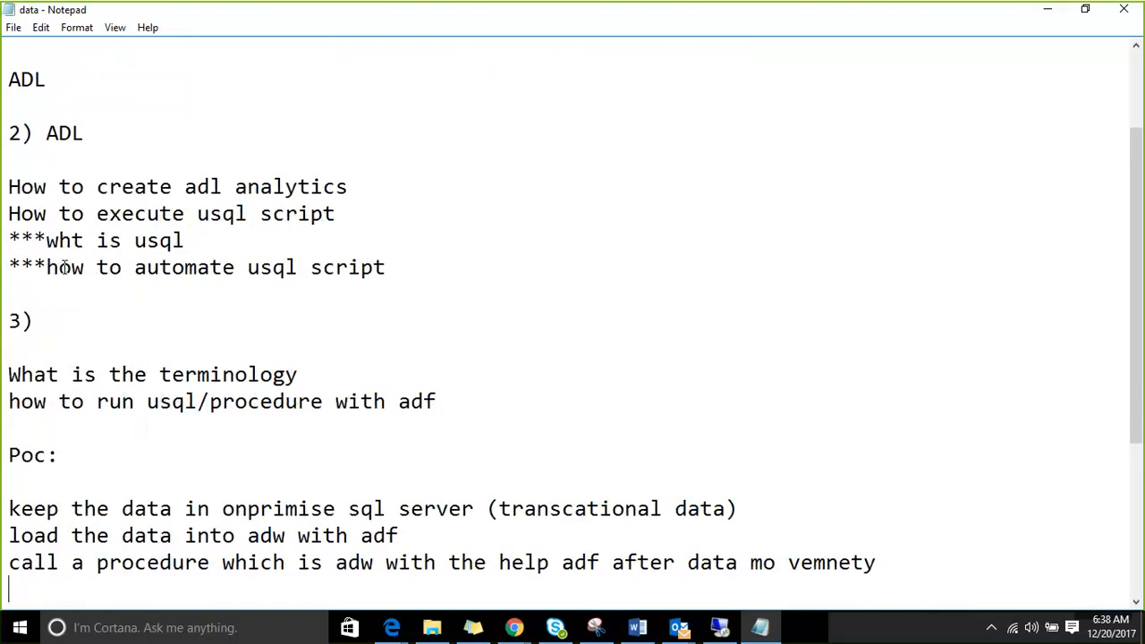
text(scheduling)
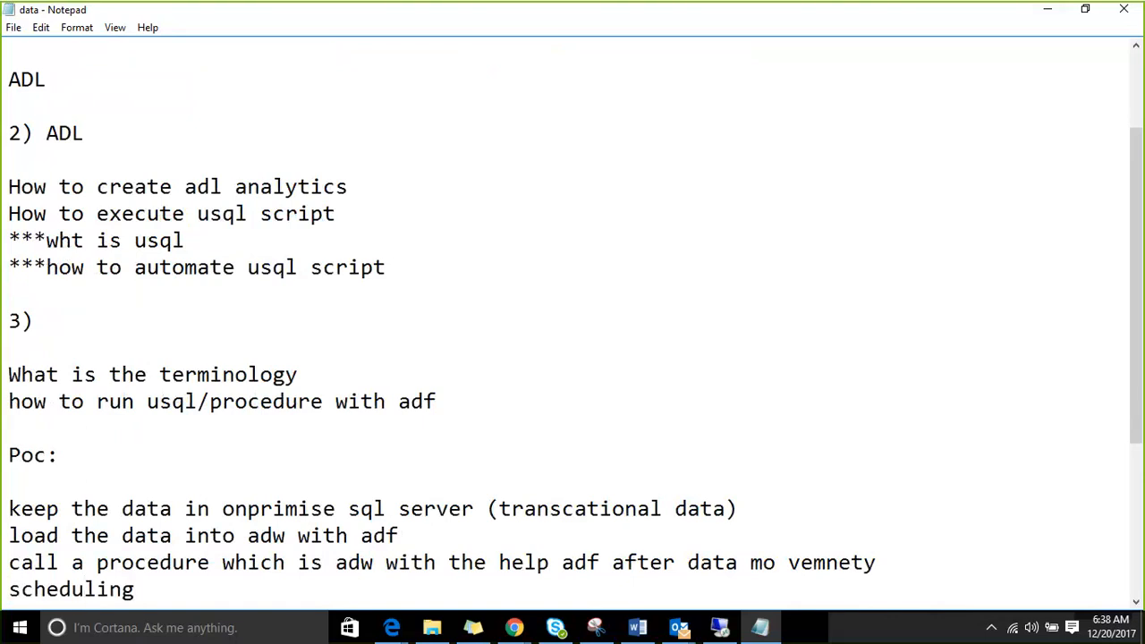
text( is)
key(shift+Home)
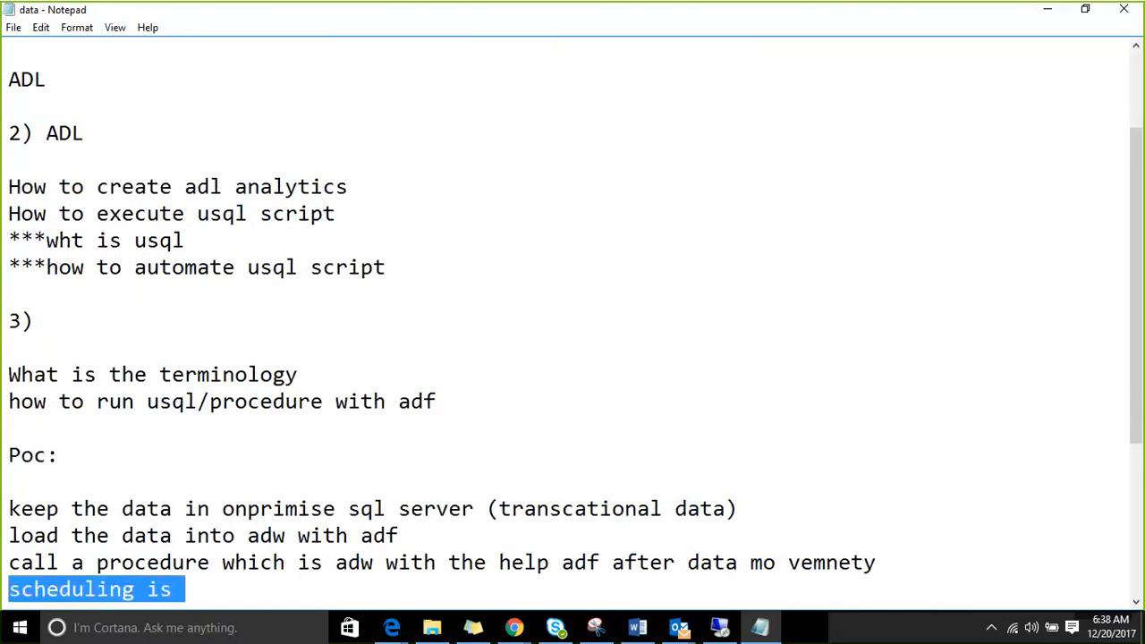
key(BackSpace)
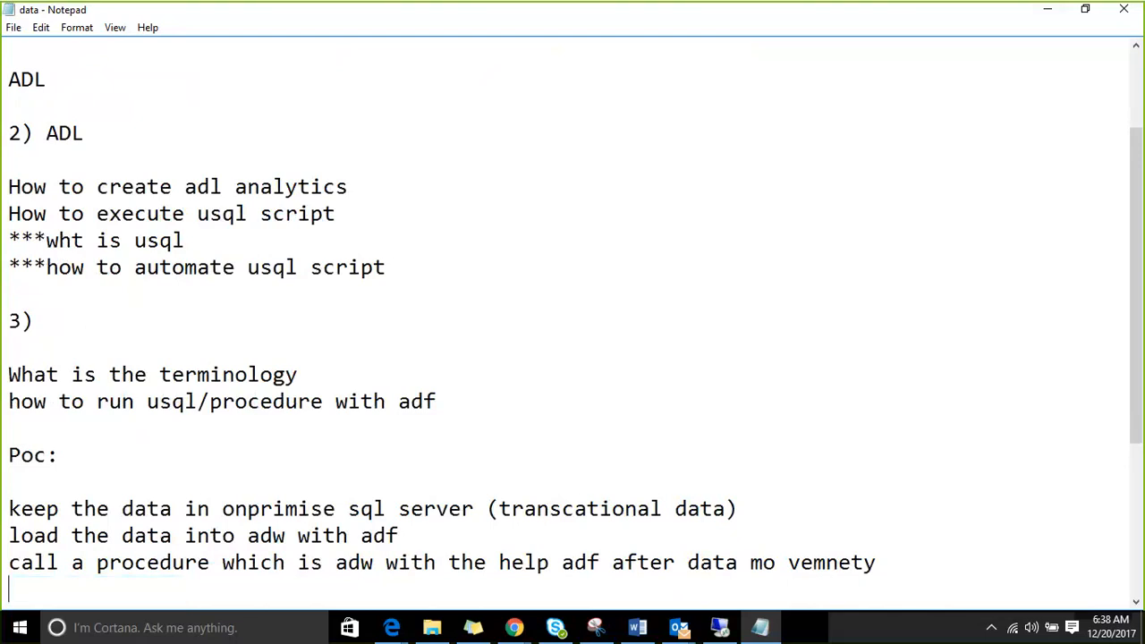
key(shift+Up)
key(shift+Up)
key(shift+Up)
key(shift+Up)
key(shift+Up)
key(shift+Up)
key(shift+Up)
key(shift+Up)
key(shift+Up)
key(shift+Up)
key(shift+Up)
key(shift+Up)
key(shift+Up)
key(shift+Up)
key(shift+Up)
key(shift+Up)
key(shift+Up)
key(shift+Up)
key(shift+Up)
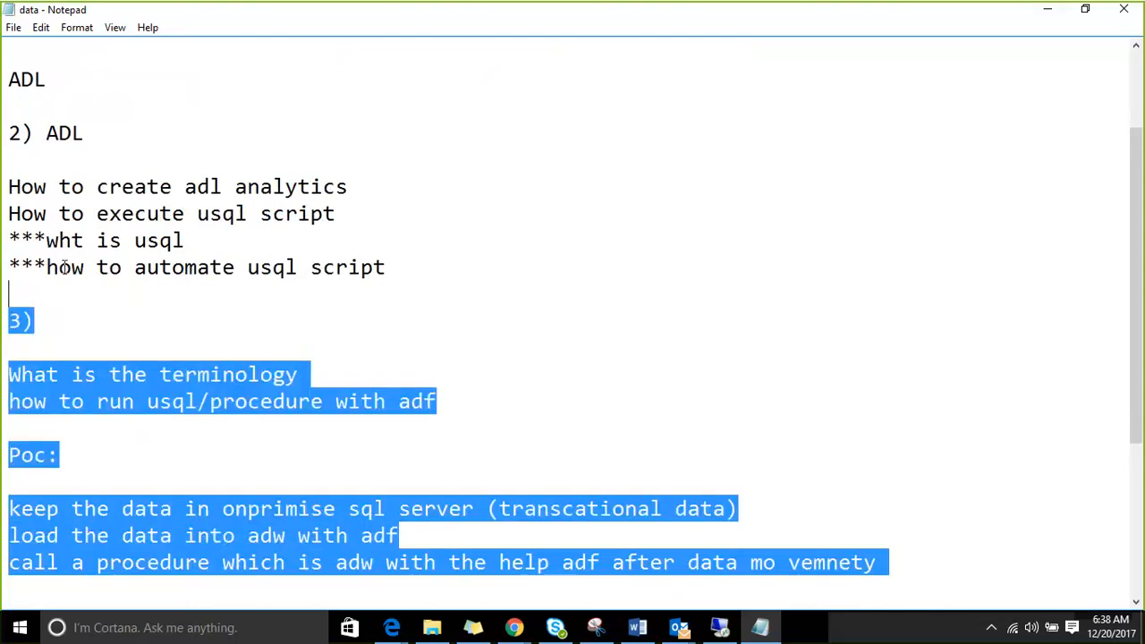
key(shift+Up)
key(shift+Up)
key(shift+Up)
key(shift+Up)
key(shift+Up)
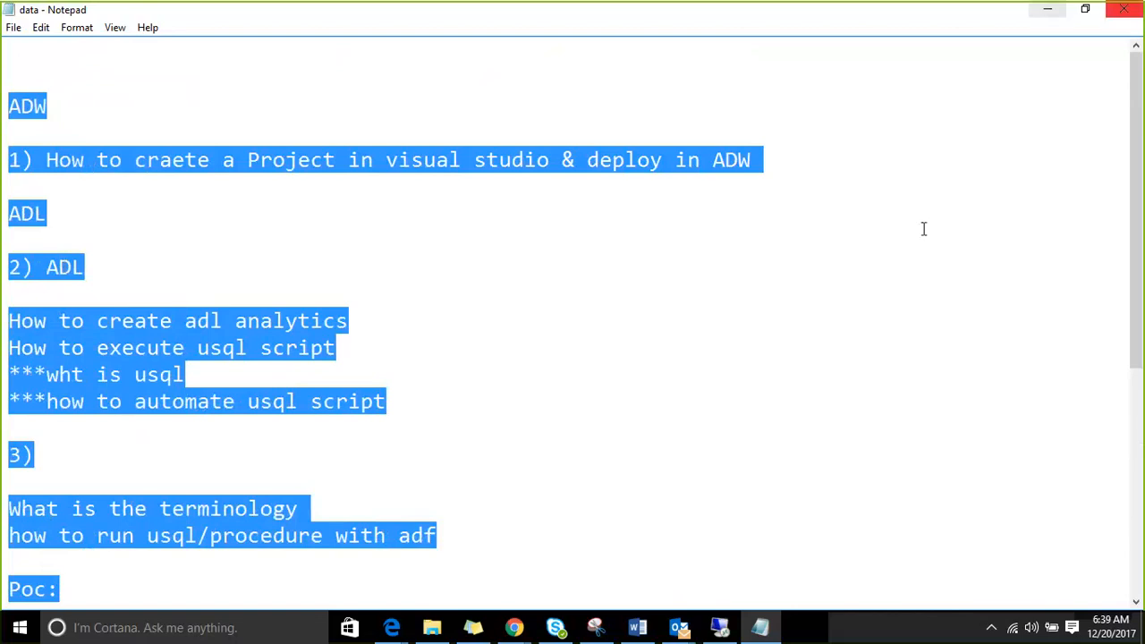
scroll(1022, 248, down, 2)
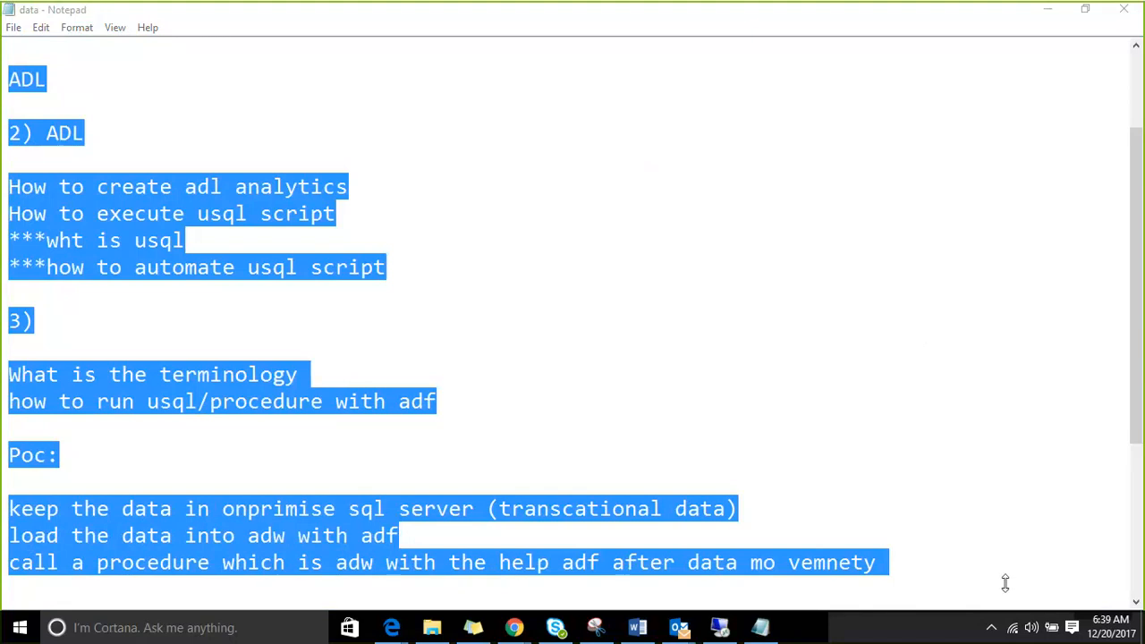
click(343, 259)
scroll(263, 266, up, 2)
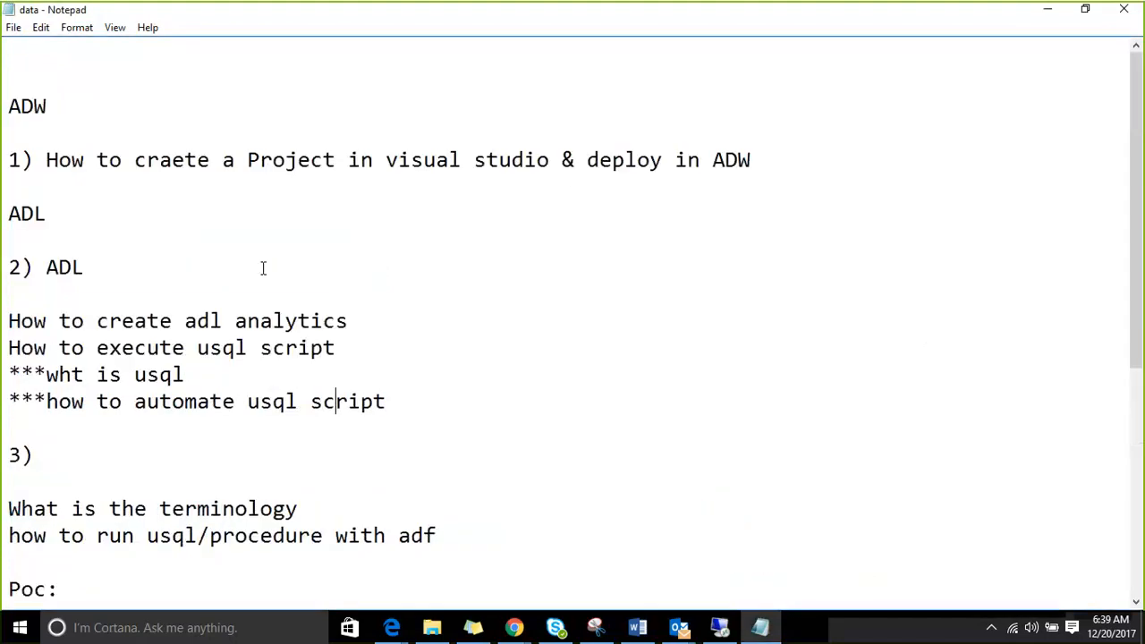
Step: Below item 1), add a line naming the two assignees separated by a slash
click(580, 161)
key(End)
key(Return)
key(Return)
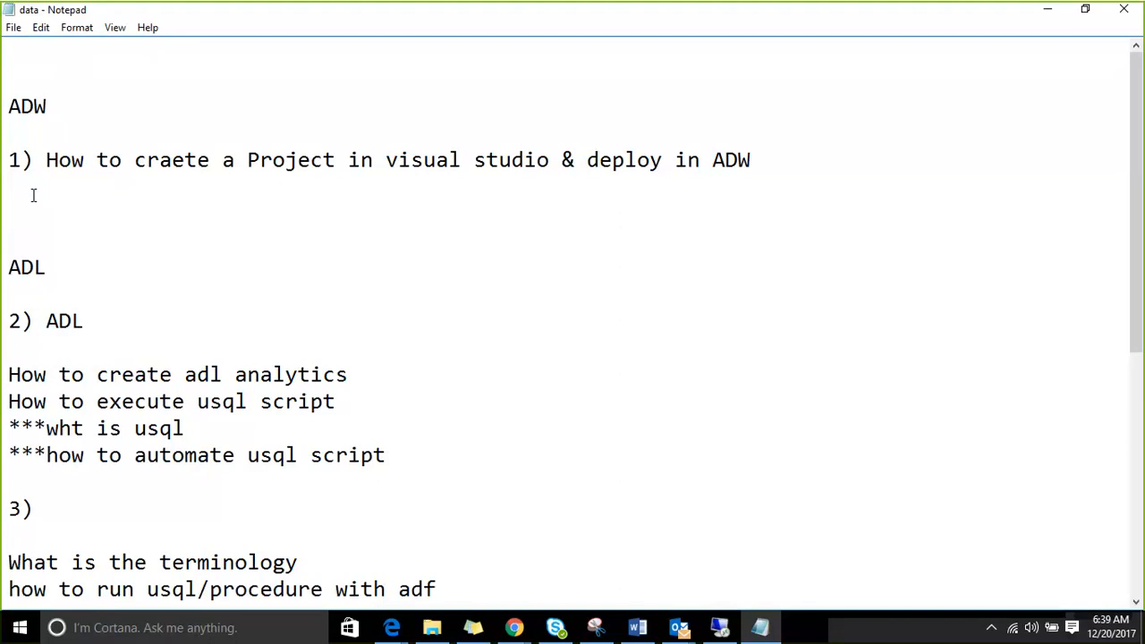
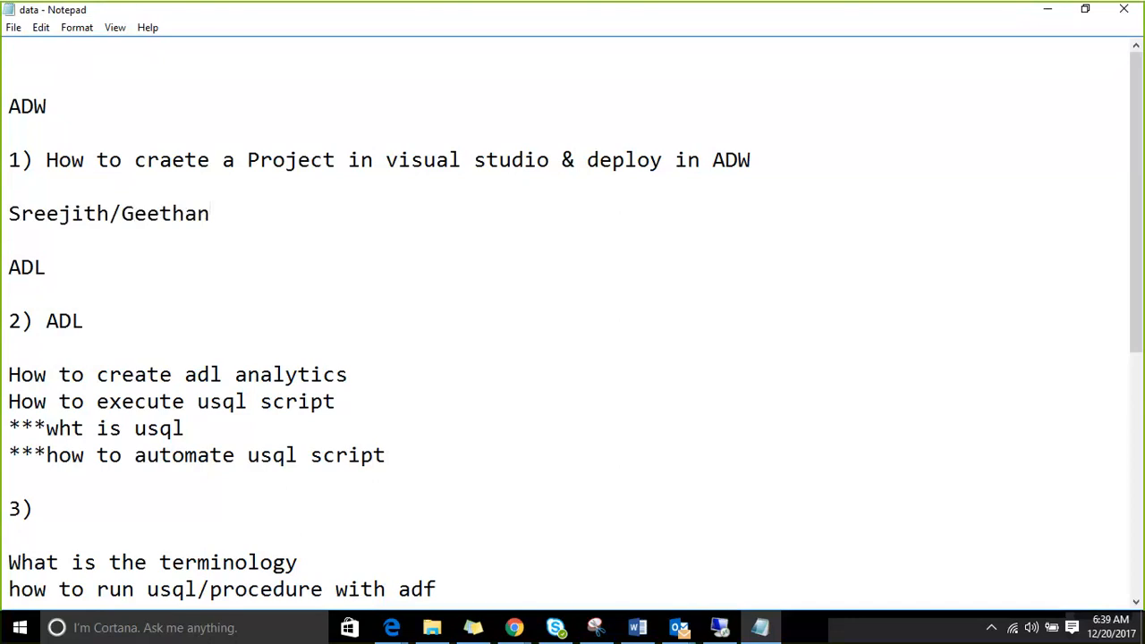
key(shift+Left)
drag(122, 214, 109, 214)
Step: Type a dashed separator line on the empty line under 2) ADL
scroll(223, 371, down, 5)
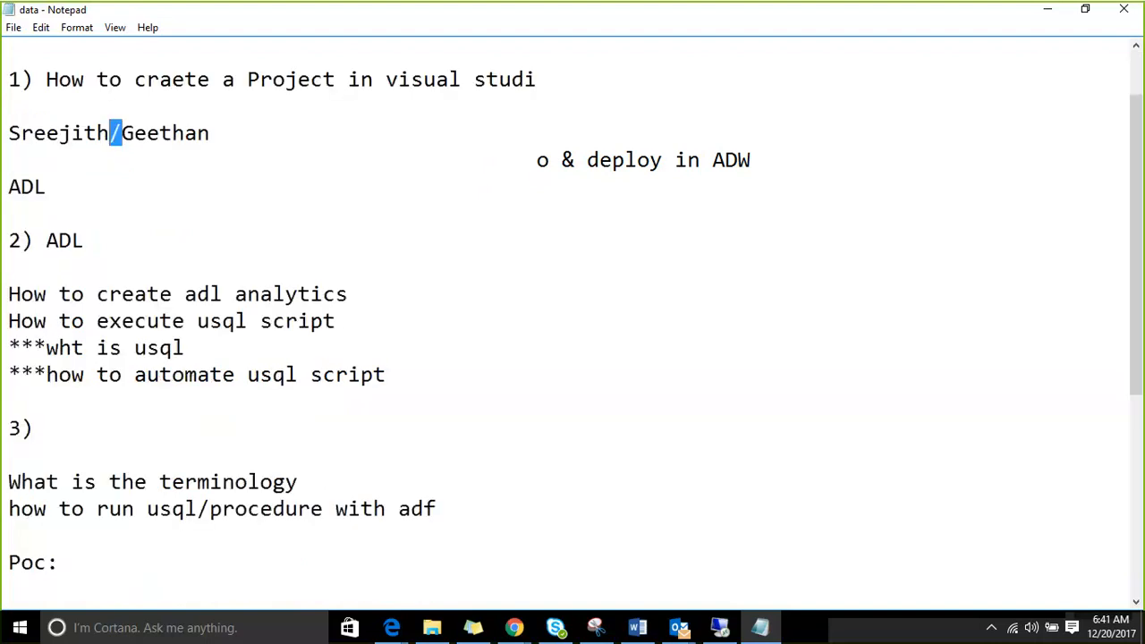
click(248, 373)
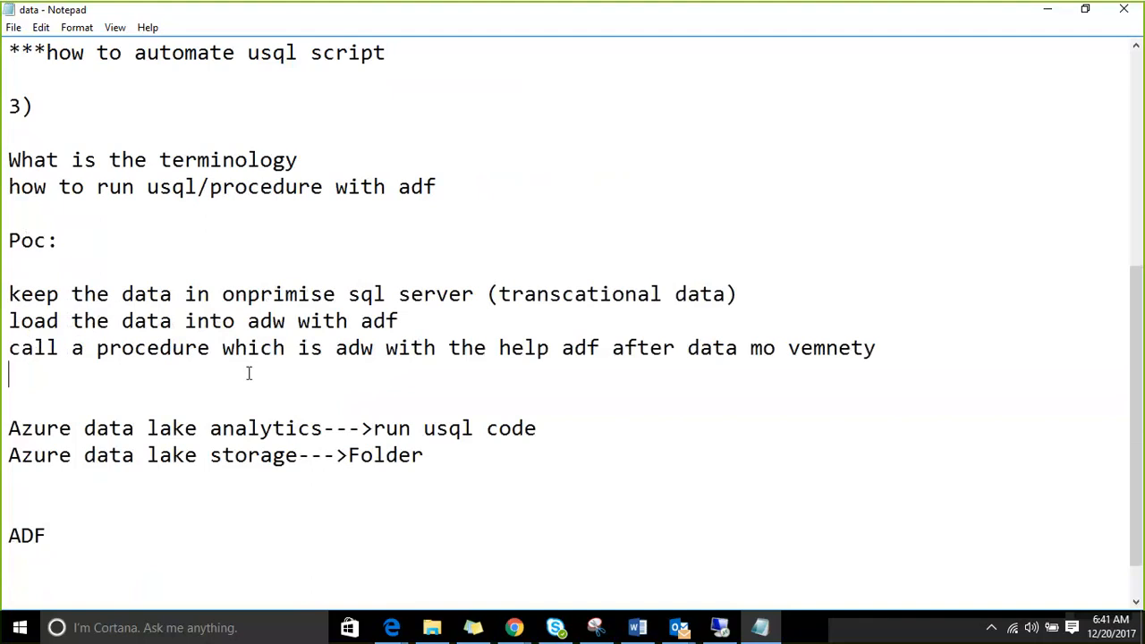
scroll(248, 373, up, 5)
click(209, 214)
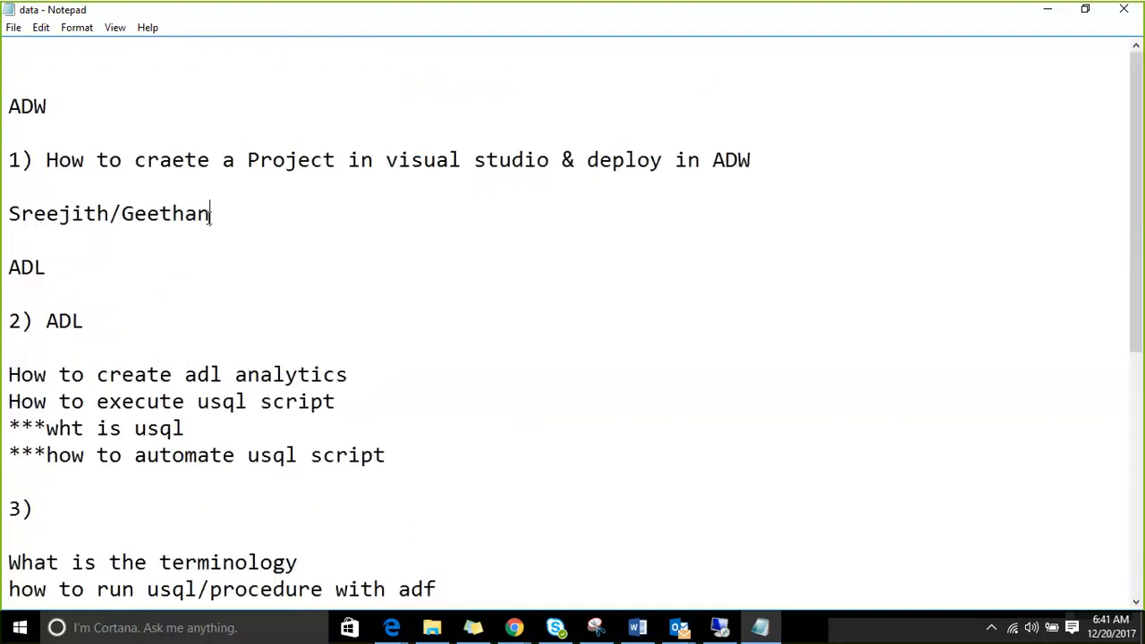
click(138, 330)
click(8, 279)
text(-----------------------------------------------------)
Step: End the automate usql script line with '---->' followed by an assignee's name
key(Down)
key(Down)
key(Down)
key(Down)
key(End)
key(Down)
key(End)
text(---->)
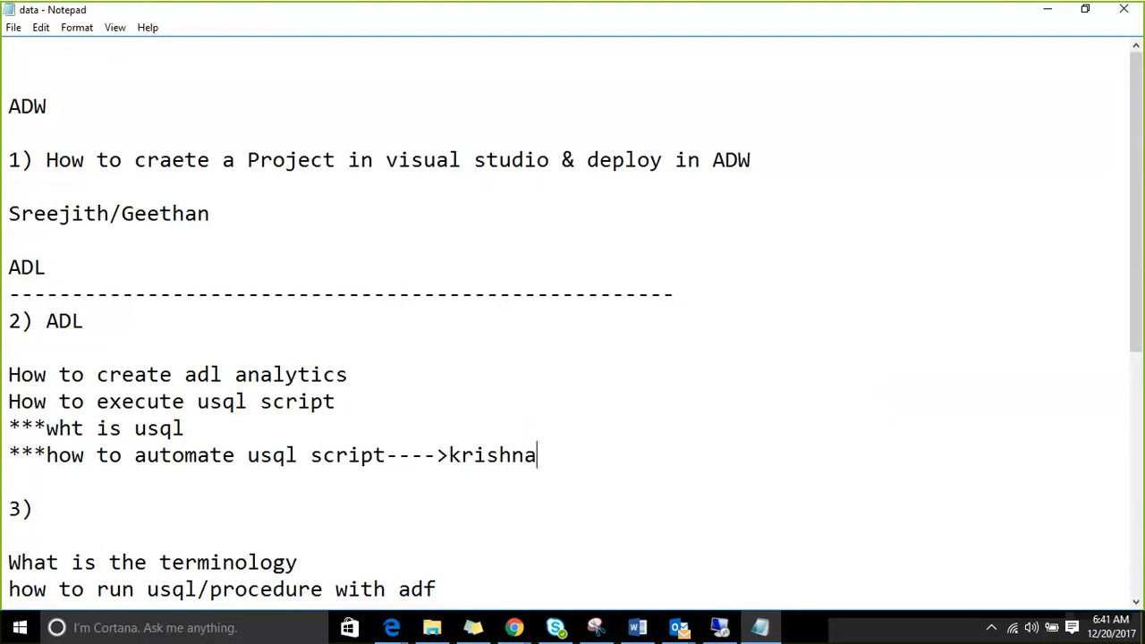
Step: Try pasting before the wht is usql item, then undo to restore its asterisk
key(shift+Left)
key(shift+Left)
key(shift+Left)
key(shift+Left)
key(shift+Left)
key(shift+Left)
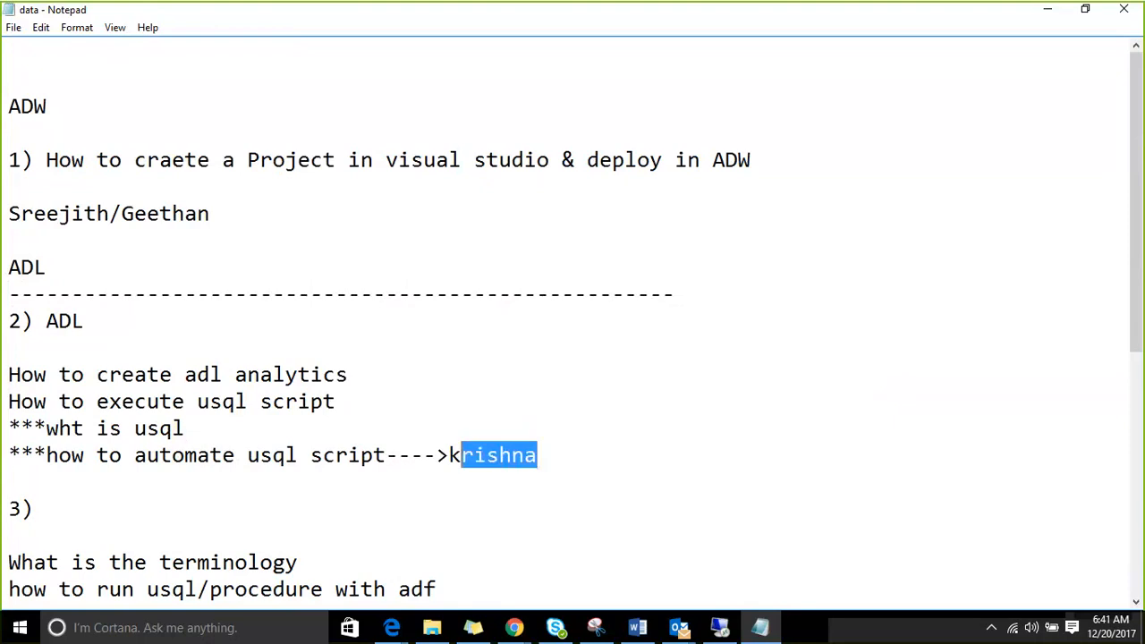
key(Left)
key(Left)
key(Left)
key(Left)
key(Left)
key(Left)
key(Left)
key(shift+Home)
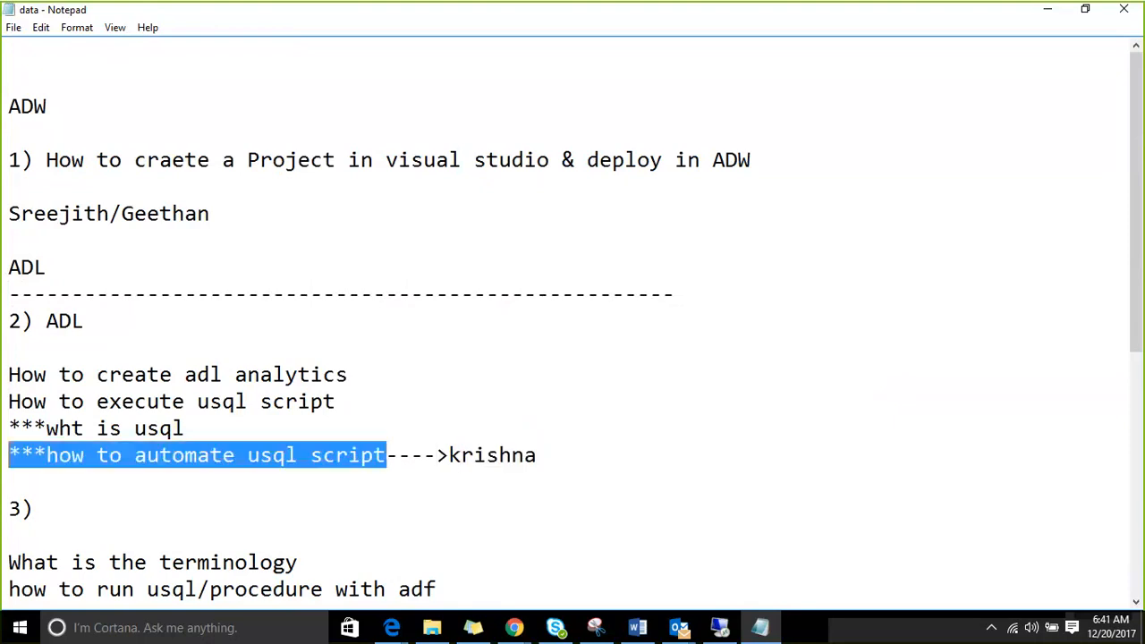
key(Up)
key(shift+Right)
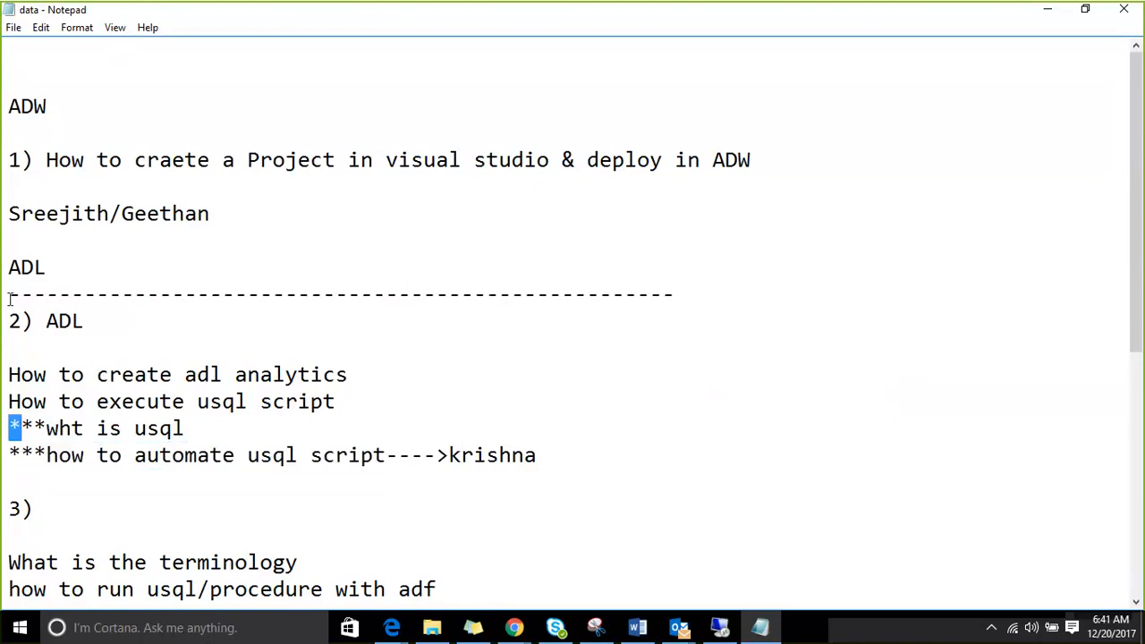
key(BackSpace)
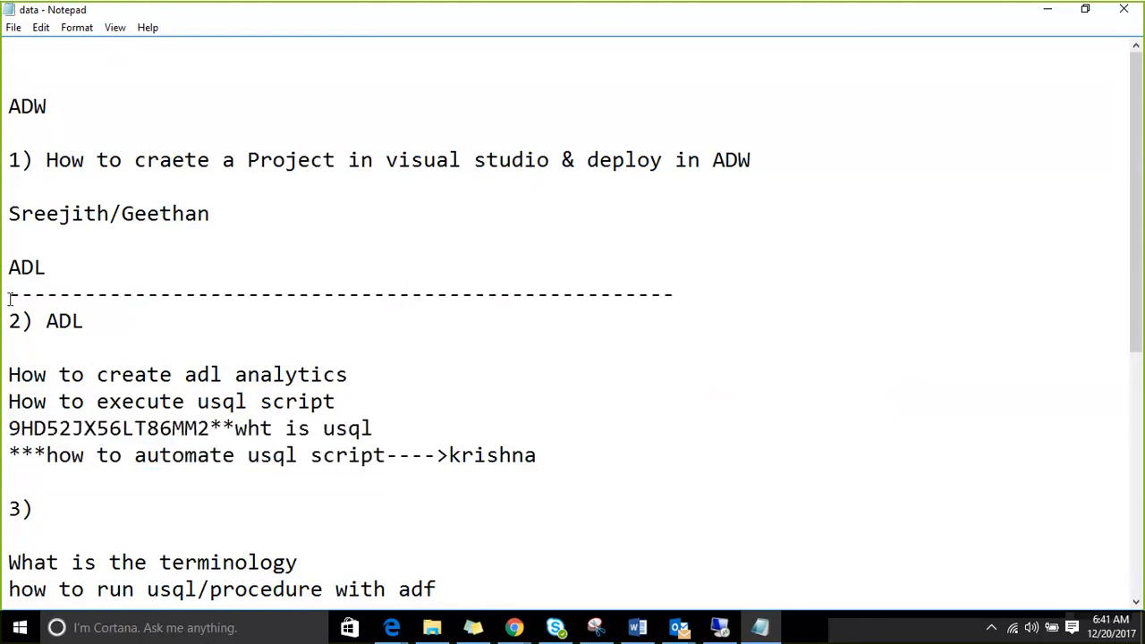
key(ctrl+z)
Step: Select and review the four ADL topic lines, leaving them unchanged
key(Up)
key(Up)
key(Up)
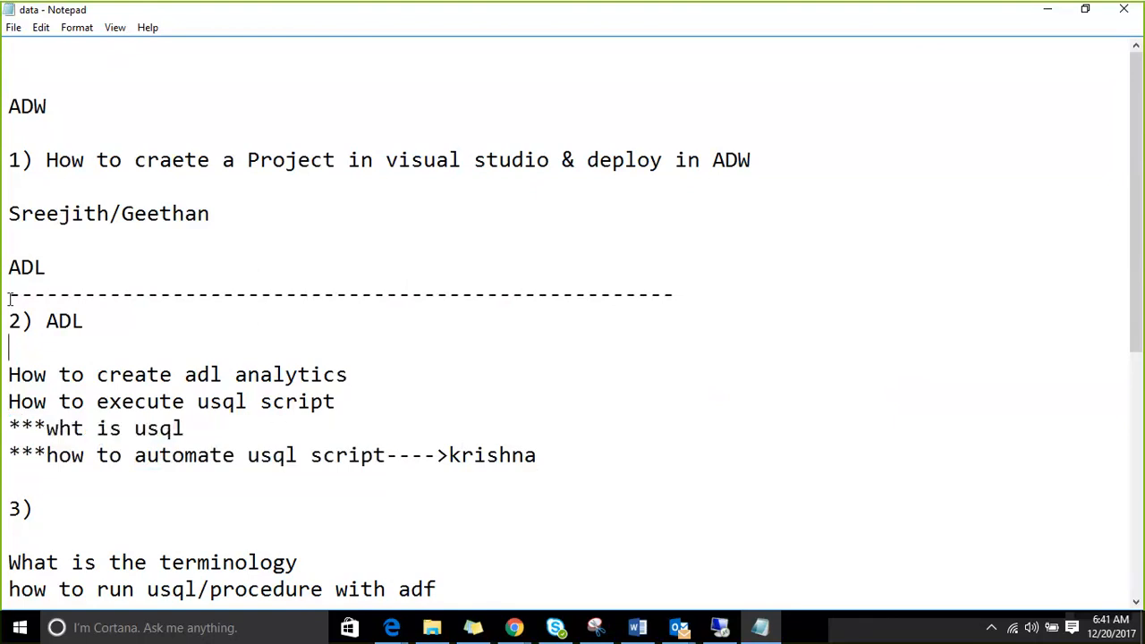
key(Down)
key(shift+Down)
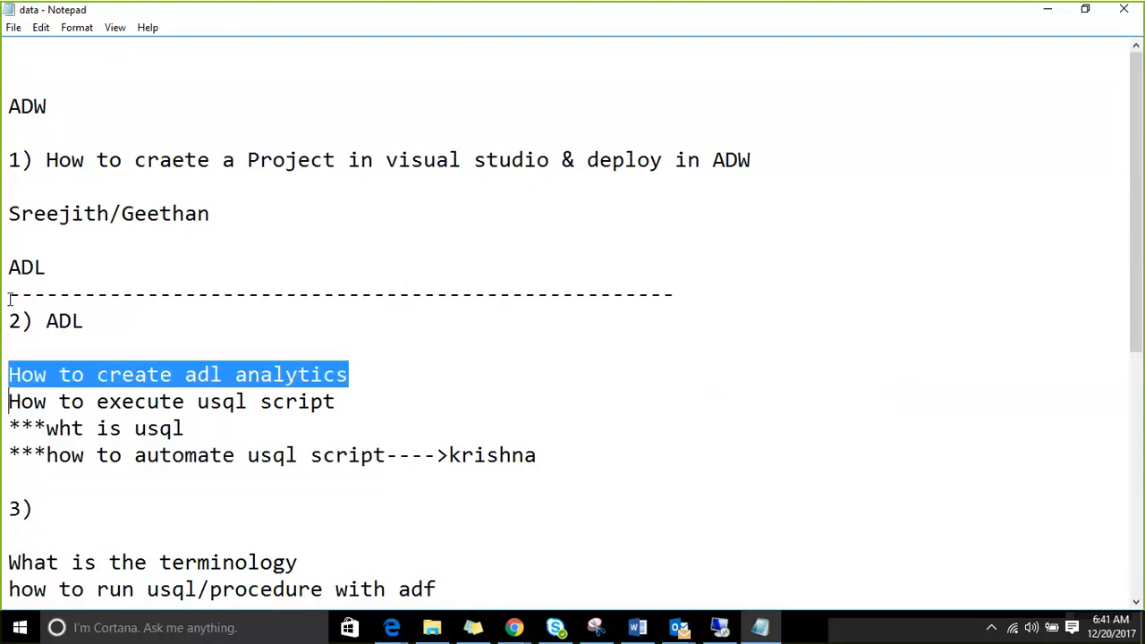
key(Down)
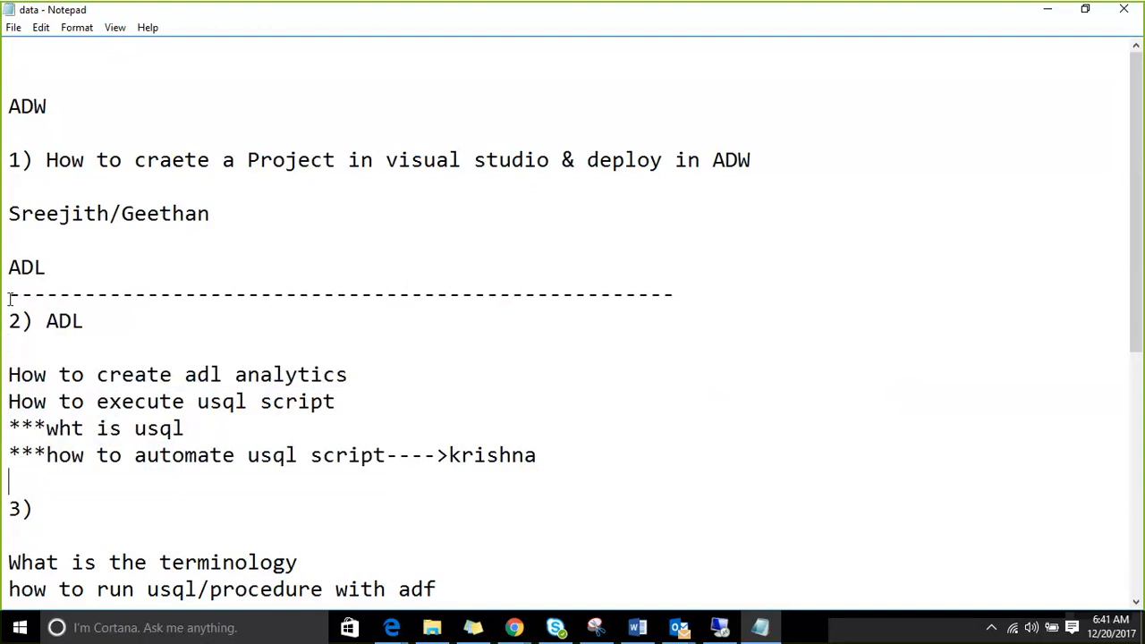
key(Down)
key(Down)
key(Up)
key(Up)
key(shift+Up)
key(shift+Up)
key(shift+Up)
key(shift+Up)
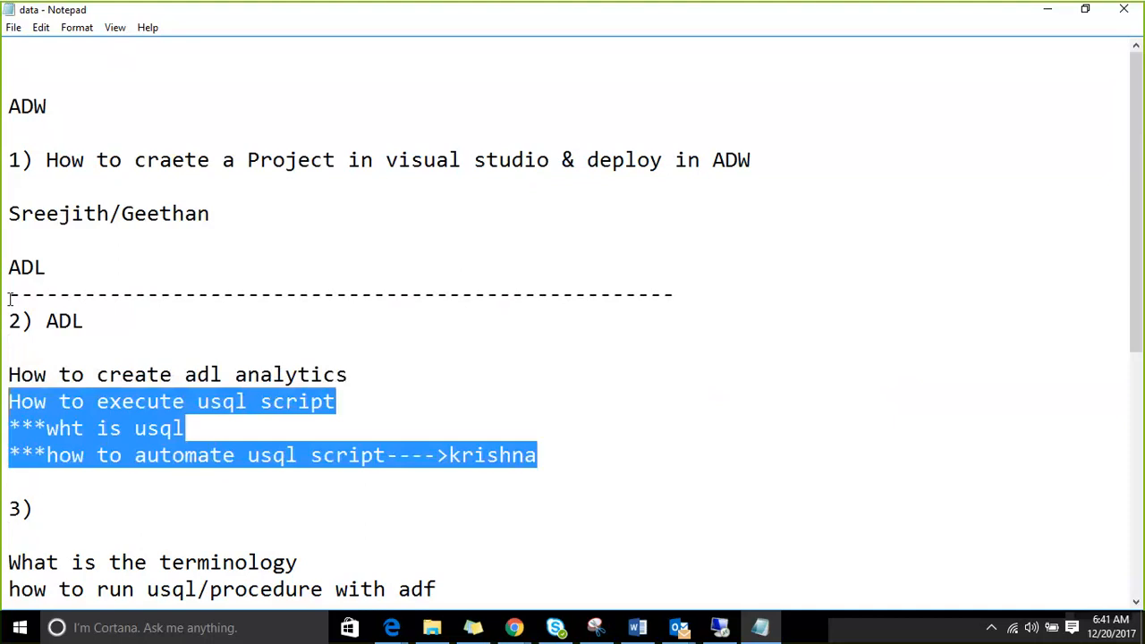
key(Down)
key(Down)
key(Down)
key(Down)
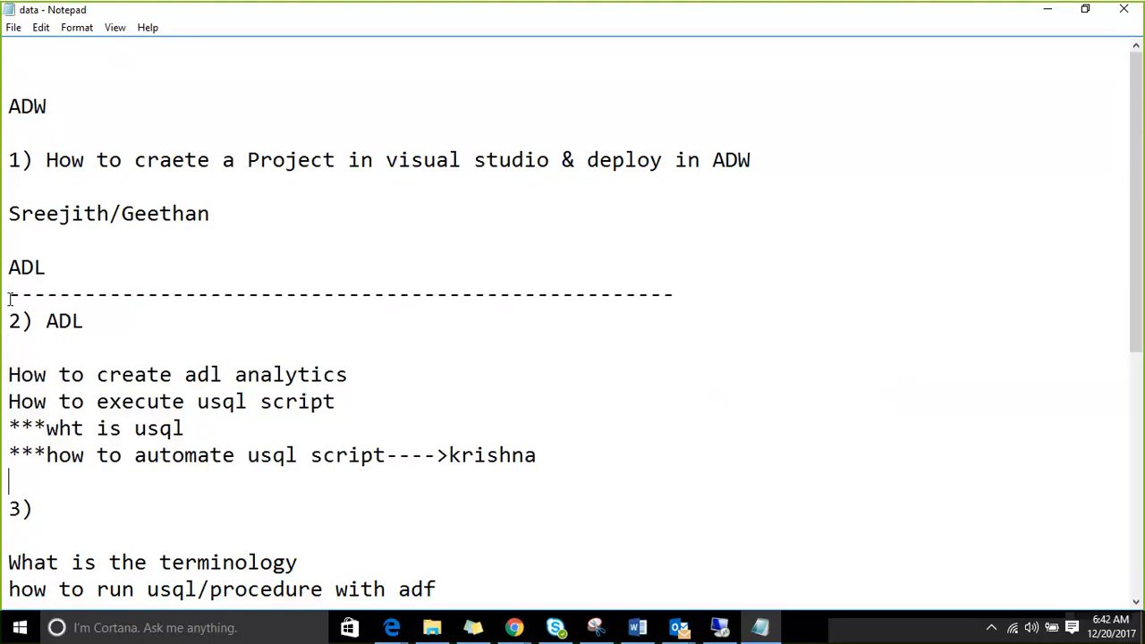
key(shift+Up)
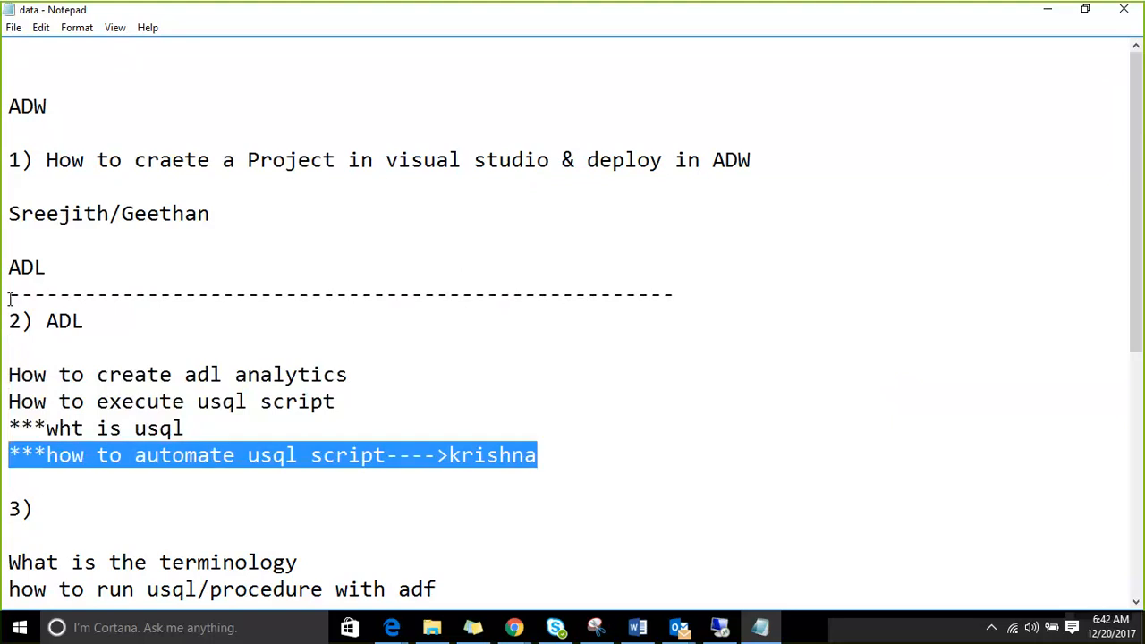
key(shift+Up)
key(shift+Up)
key(shift+Up)
key(Right)
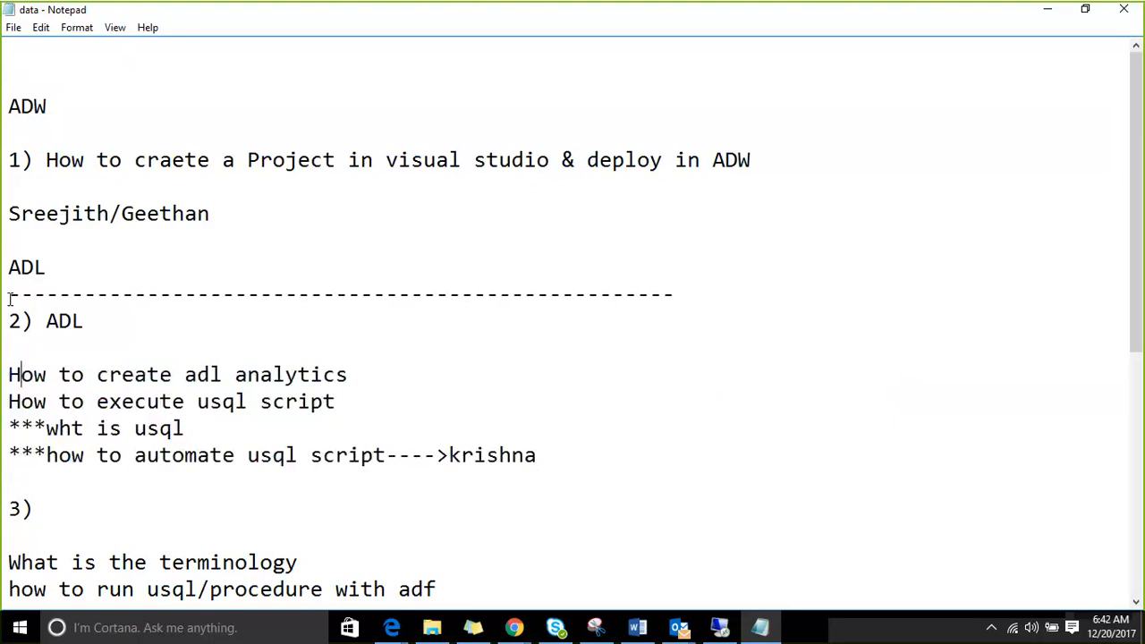
key(Down)
key(Down)
key(Down)
key(Right)
key(Right)
key(Right)
key(Right)
key(Right)
key(Right)
key(Right)
key(Right)
key(Right)
key(Right)
key(Right)
key(Right)
key(Right)
key(Right)
key(Right)
key(Right)
key(Right)
key(Right)
key(Right)
key(Right)
click(614, 472)
Step: Add a '---->' arrow at the end of the What is the terminology line
scroll(605, 436, down, 3)
scroll(604, 436, down, 2)
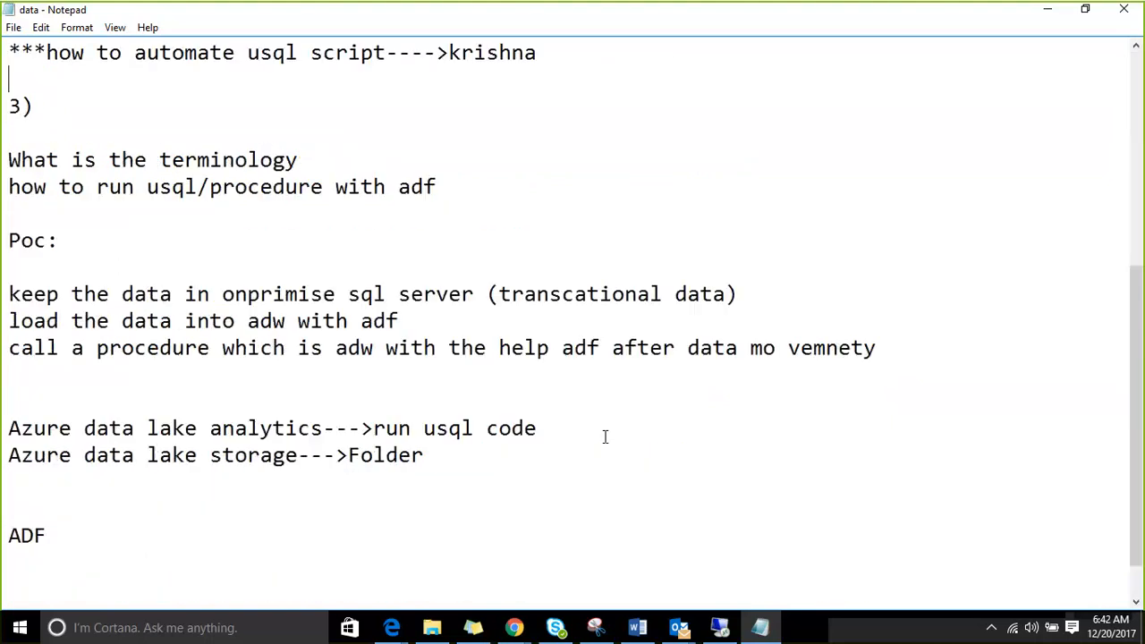
click(82, 161)
click(304, 159)
text(---->)
Step: After the terminology arrow, enter two assignees' names joined by a slash
key(Down)
key(Right)
key(Right)
key(Right)
key(Right)
key(Up)
key(Up)
key(Down)
key(Down)
click(419, 156)
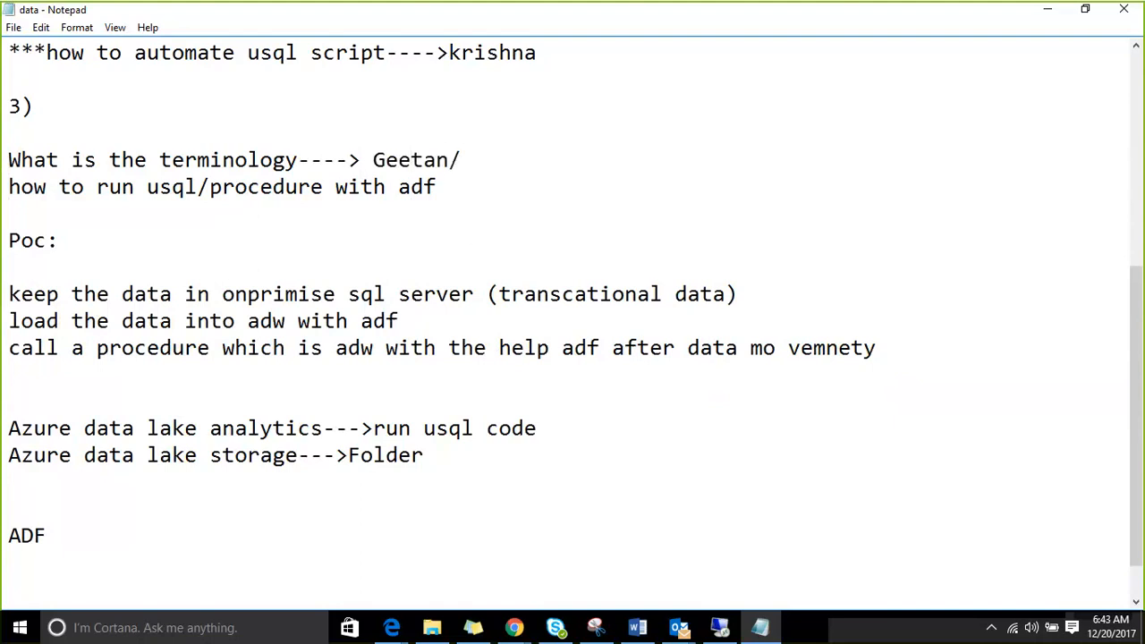
text(venkatram)
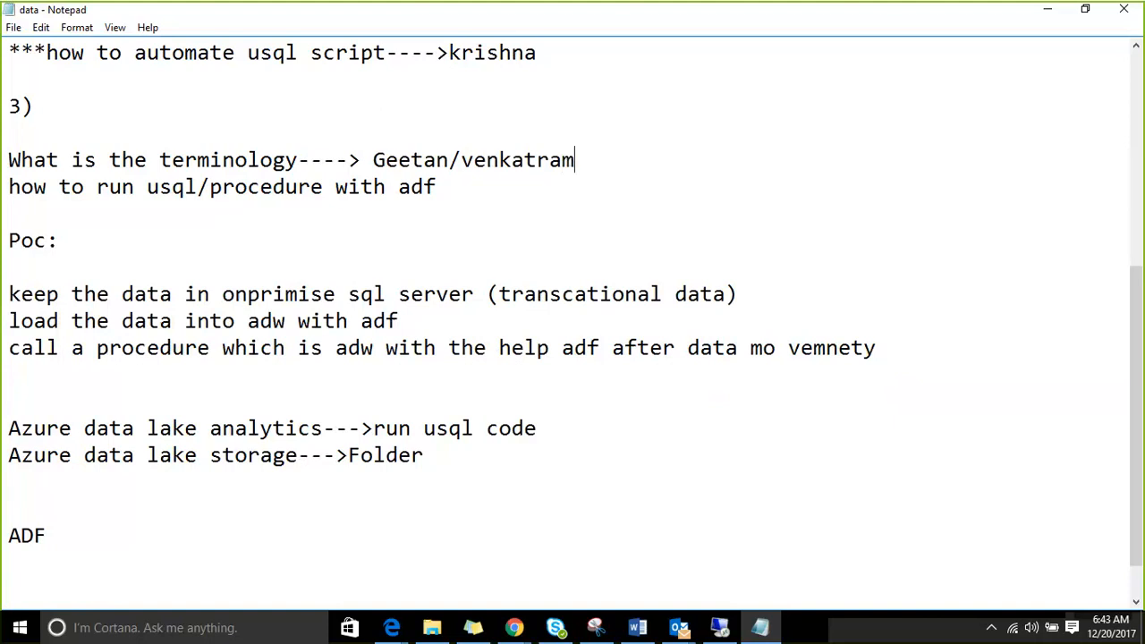
key(BackSpace)
key(BackSpace)
key(BackSpace)
key(BackSpace)
key(BackSpace)
key(BackSpace)
key(BackSpace)
key(BackSpace)
key(BackSpace)
key(BackSpace)
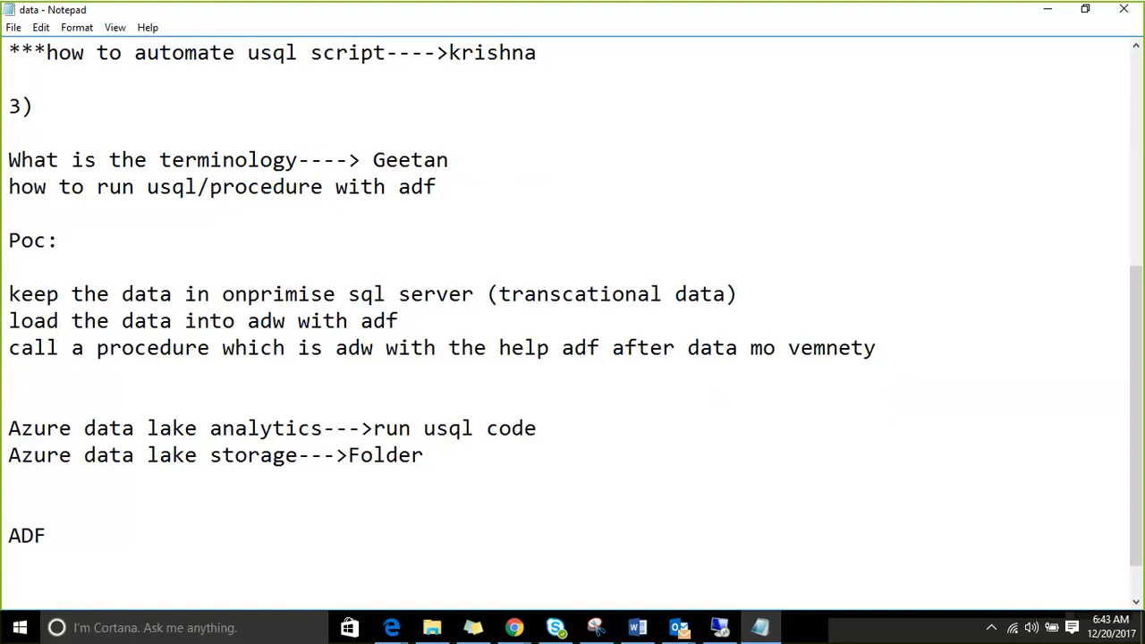
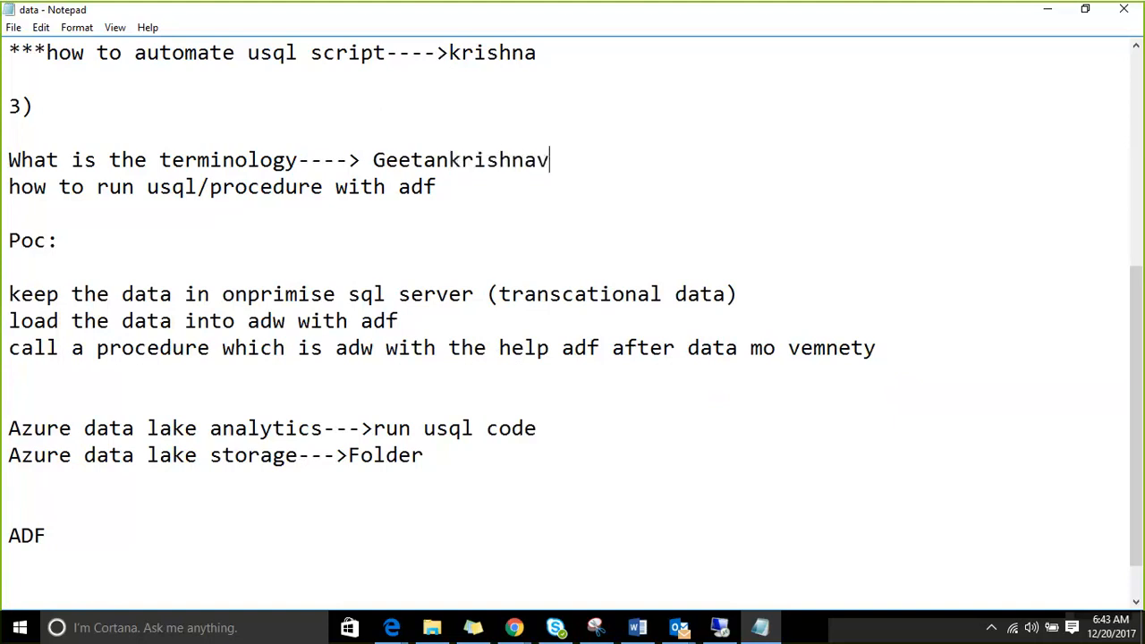
key(Left)
key(Left)
key(Left)
key(Left)
key(Left)
key(Left)
key(Left)
key(Left)
key(Left)
key(Left)
key(Left)
text(/)
Step: End the usql/procedure with adf line with '--->' and the same two names
key(Left)
key(Left)
key(Left)
key(Left)
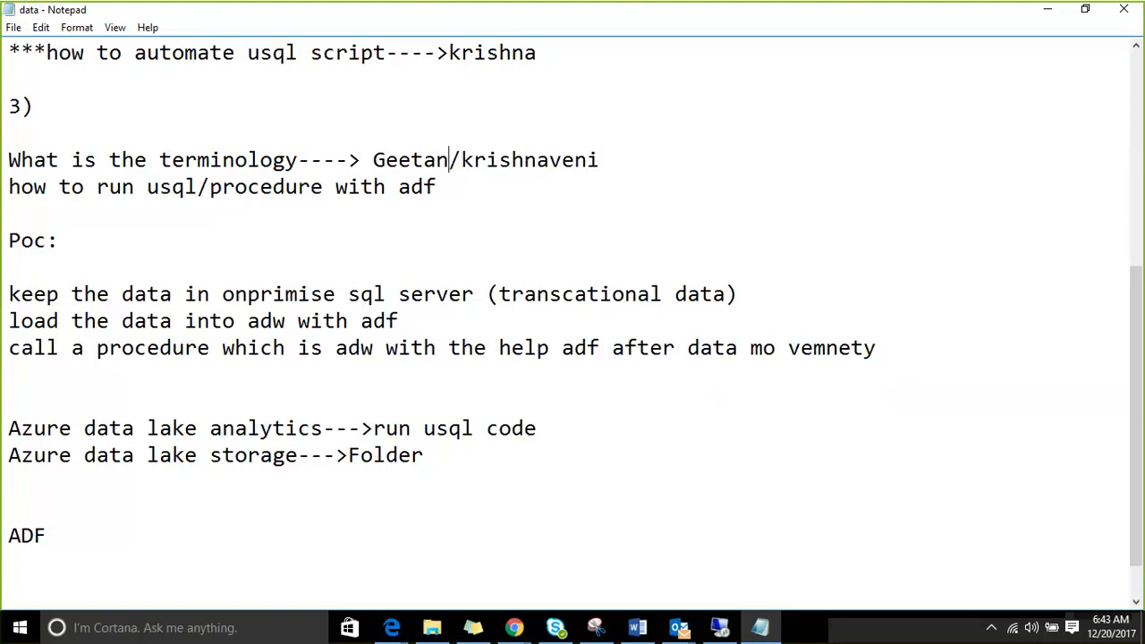
key(Left)
key(Left)
key(Left)
key(shift+End)
key(ctrl+c)
key(Down)
text(---)
text(>?)
key(BackSpace)
key(ctrl+v)
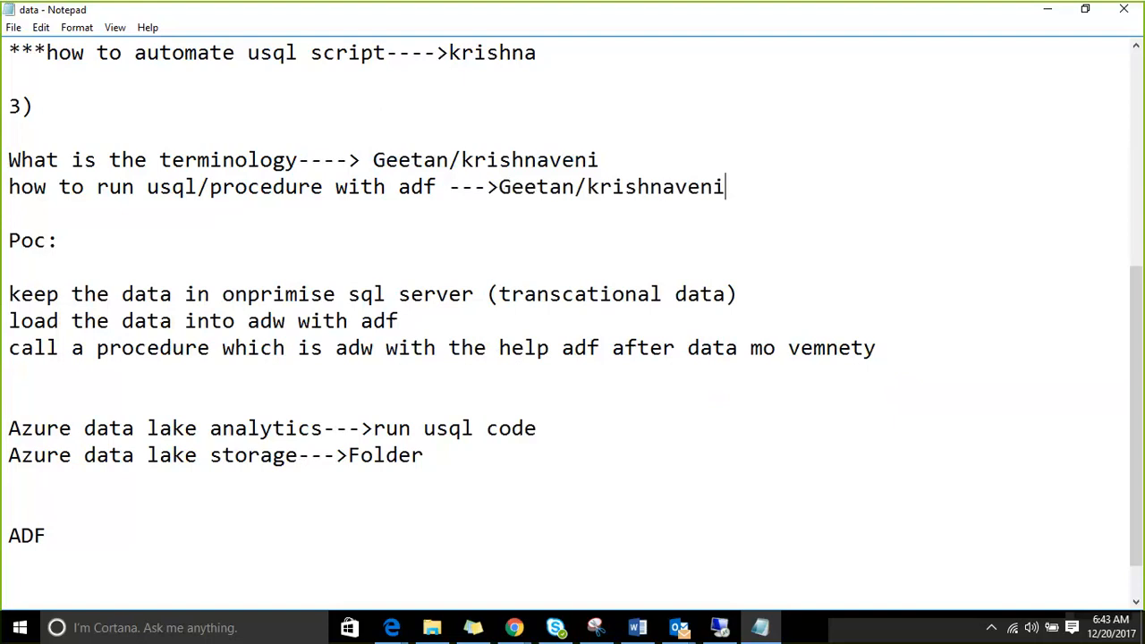
key(shift+Up)
key(shift+Home)
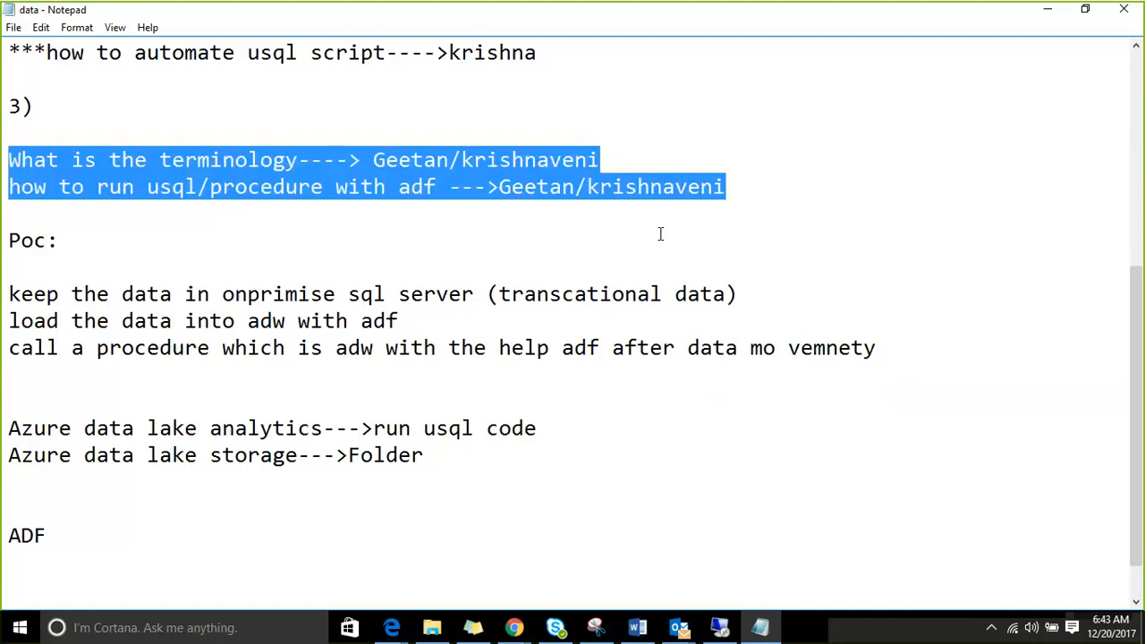
key(Down)
key(Down)
key(Down)
key(Down)
key(Down)
key(Down)
key(Down)
key(Down)
key(Down)
key(Down)
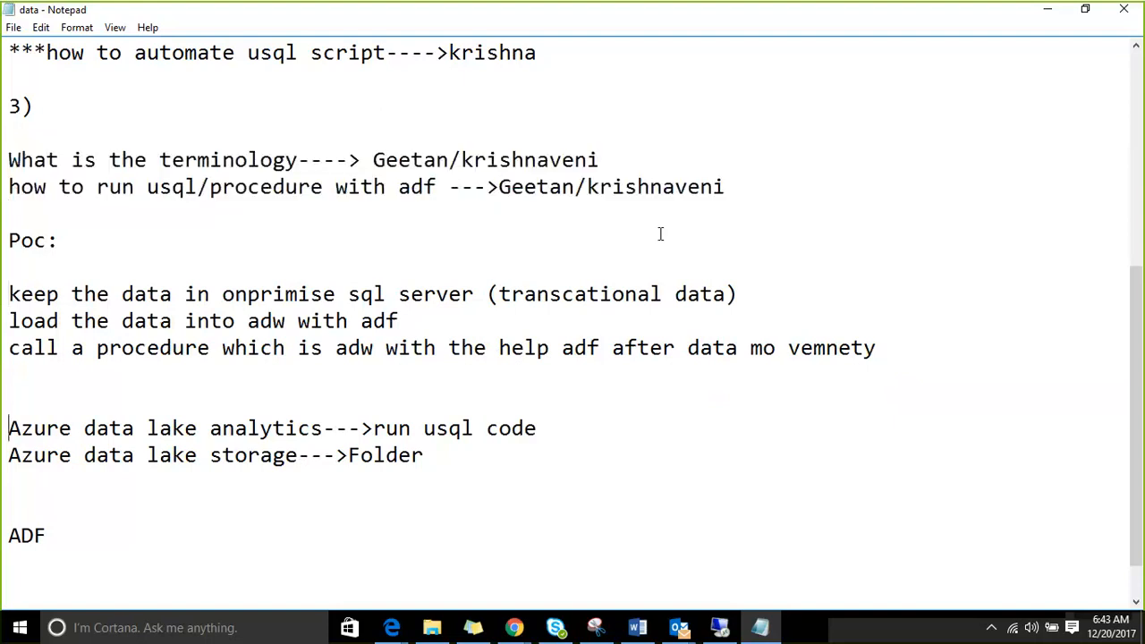
Step: Move the Azure data lake analytics and storage lines below ADF
key(shift+Down)
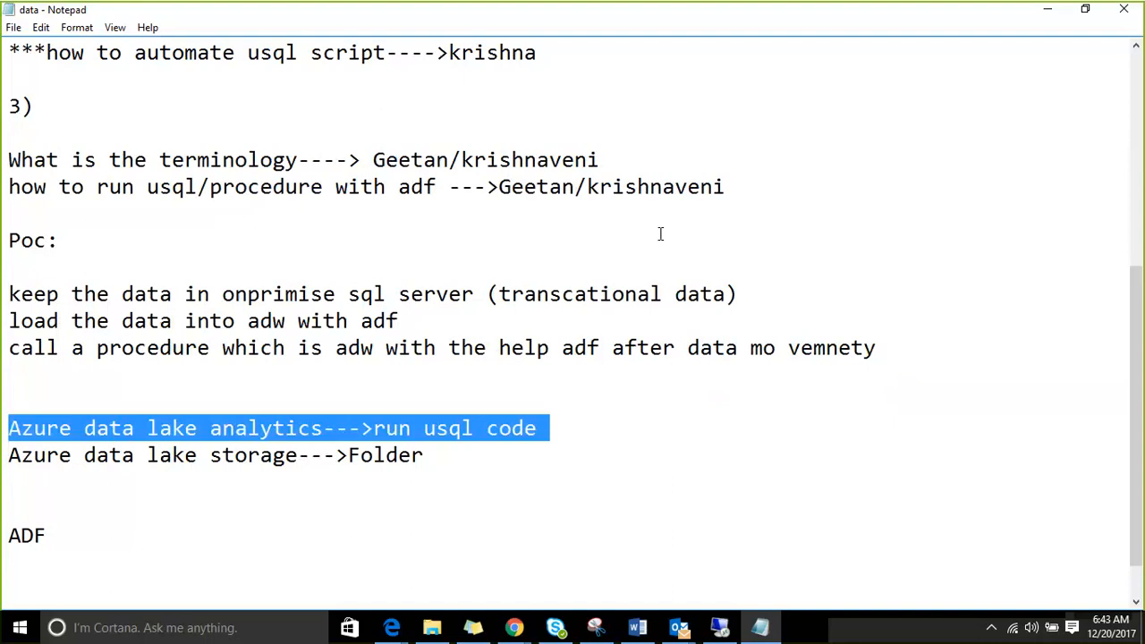
key(shift+Down)
key(ctrl+x)
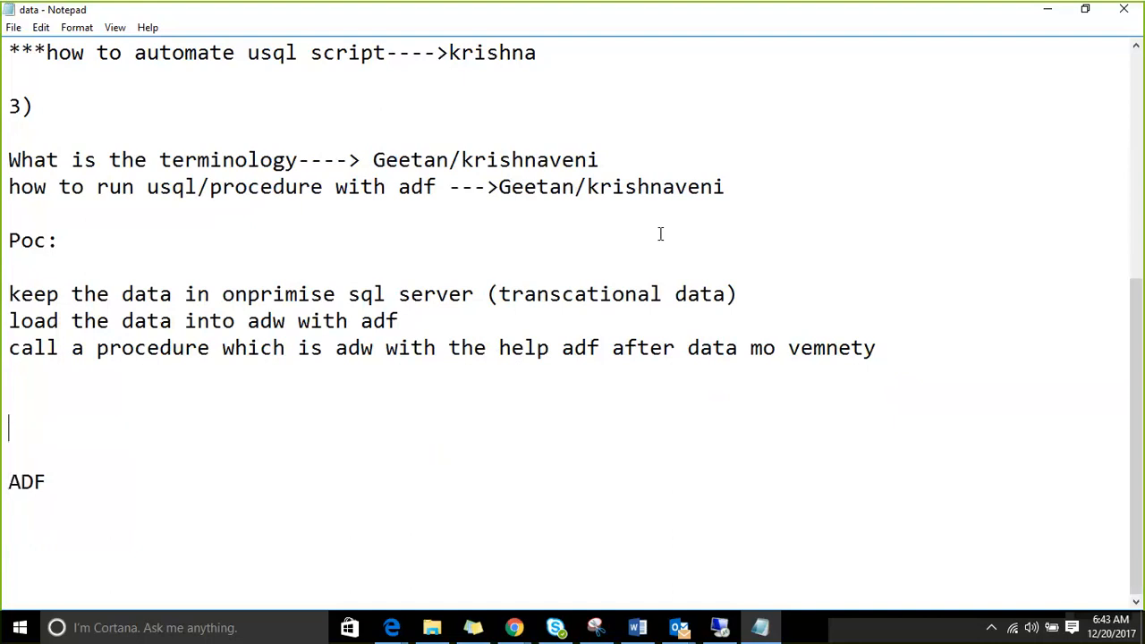
key(Down)
key(Down)
key(Down)
key(Down)
key(Down)
key(ctrl+v)
Step: Under Poc:, list the sources 'Oracle/', 'sql server' and 'ADL' on separate lines
key(Up)
key(Up)
key(Up)
key(Up)
key(Up)
key(Up)
key(Up)
key(Up)
key(Up)
key(Up)
key(Up)
key(Up)
key(Up)
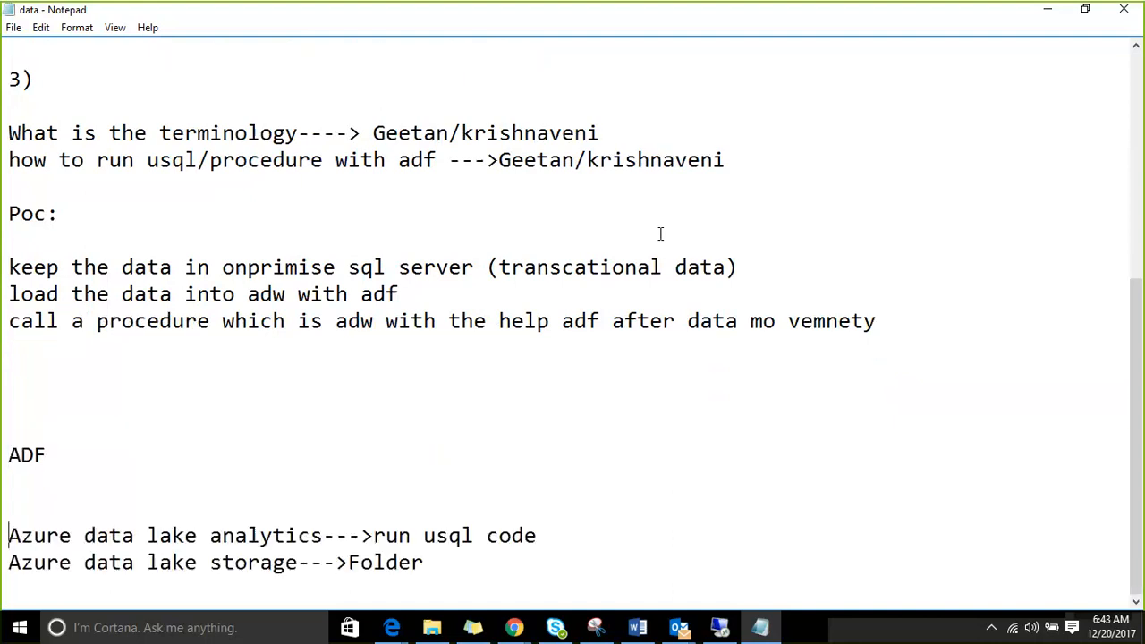
key(Return)
key(Return)
key(Return)
key(Return)
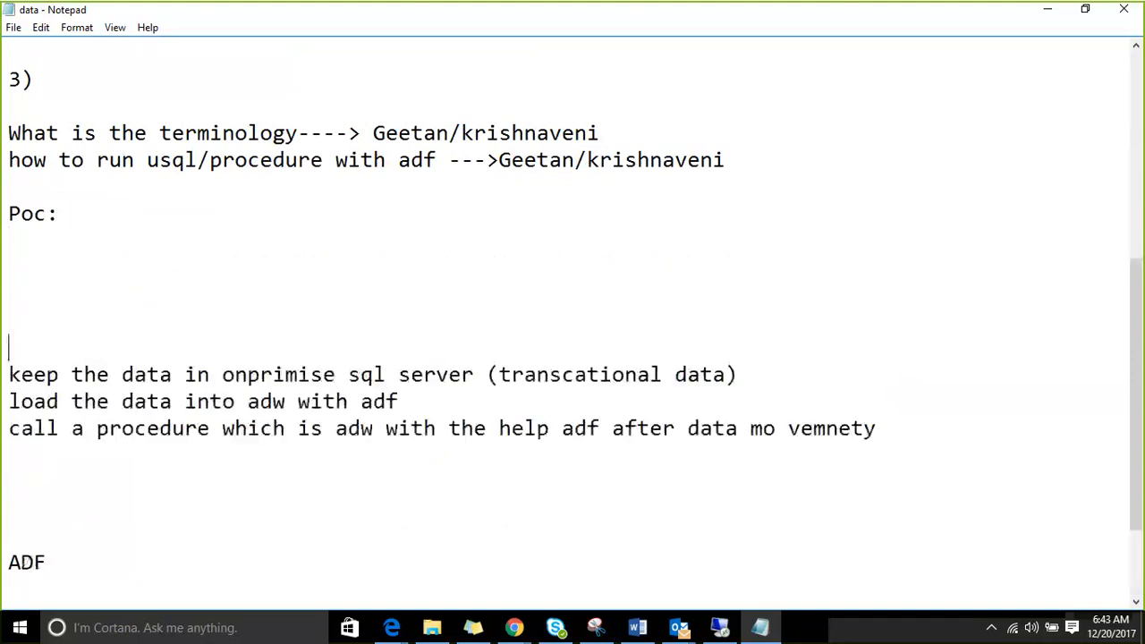
key(Up)
key(Up)
text(Oracl)
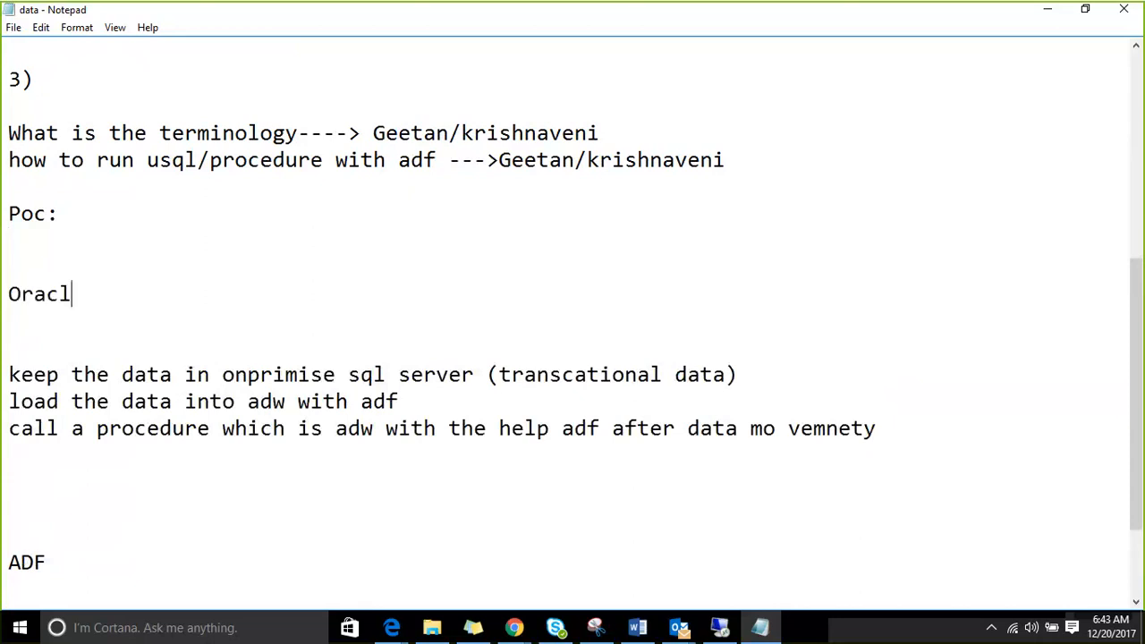
text(e/sql server)
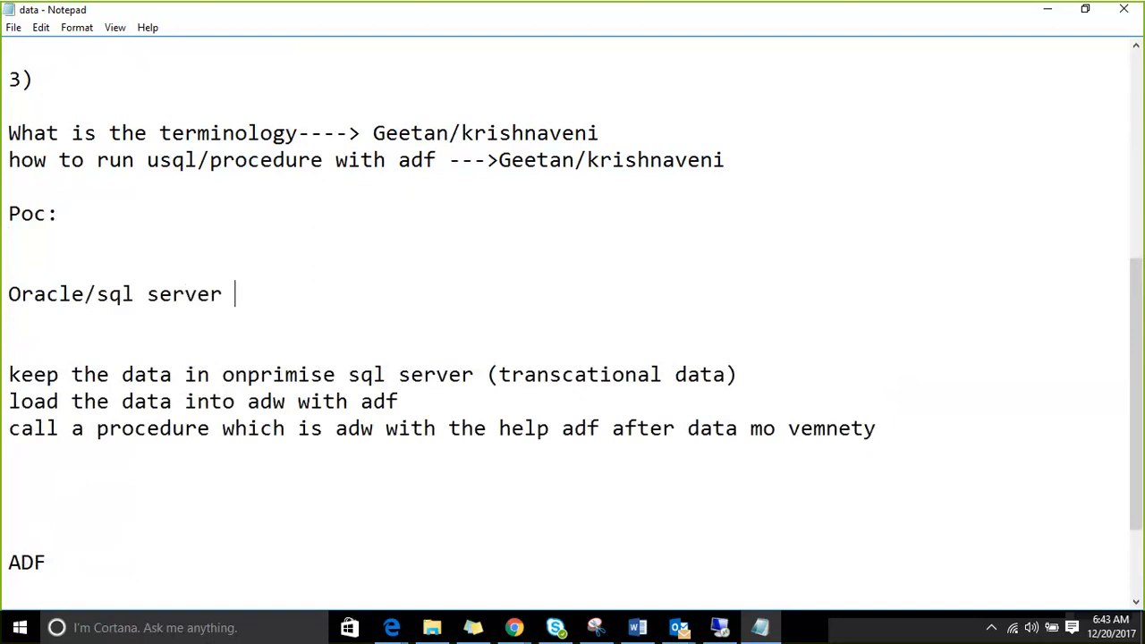
key(BackSpace)
key(Left)
key(Left)
key(Left)
key(Left)
key(Left)
key(Left)
key(Left)
key(Left)
key(Left)
key(Left)
key(Return)
key(Down)
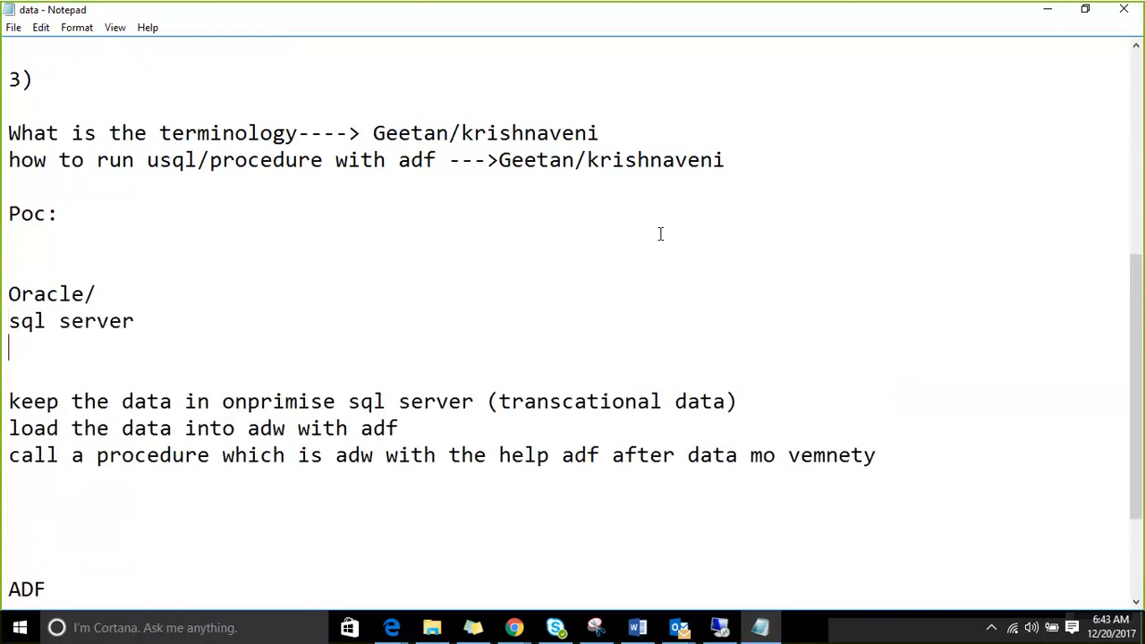
text(ADL)
key(shift+Home)
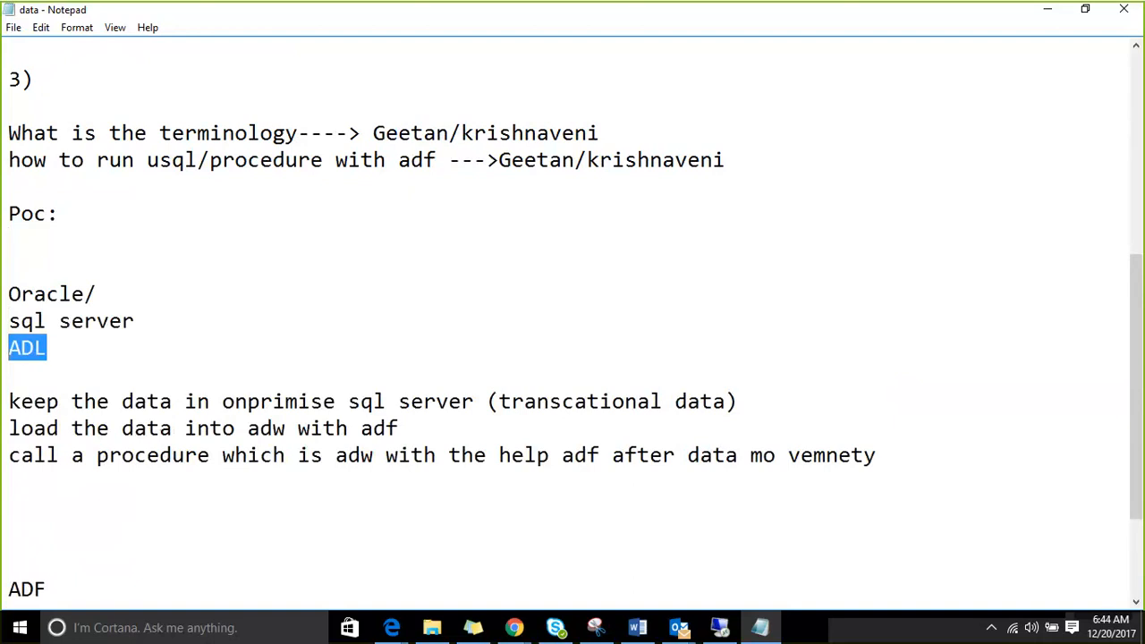
Step: Delete the ADL and Oracle/ entries, leaving sql server as the only source
key(BackSpace)
key(Up)
key(Up)
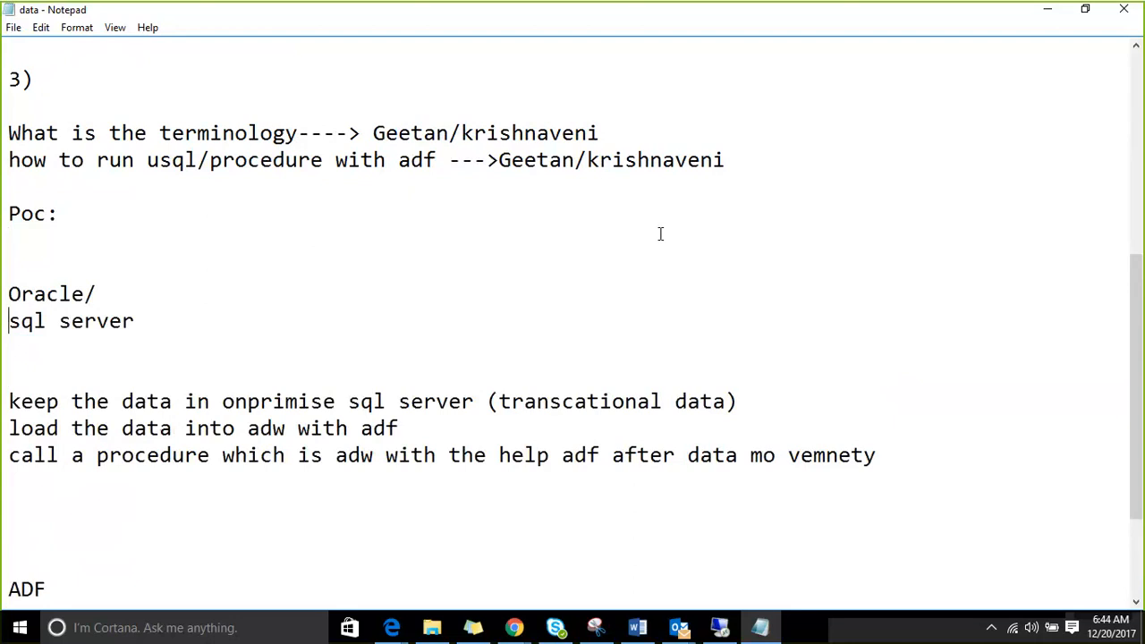
key(shift+End)
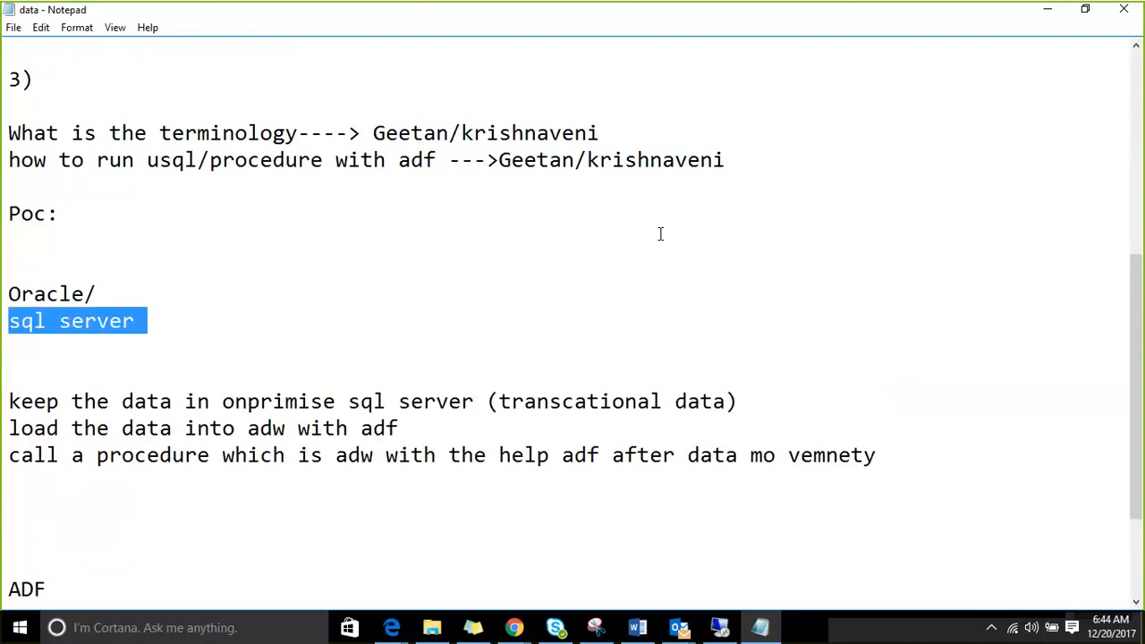
key(Up)
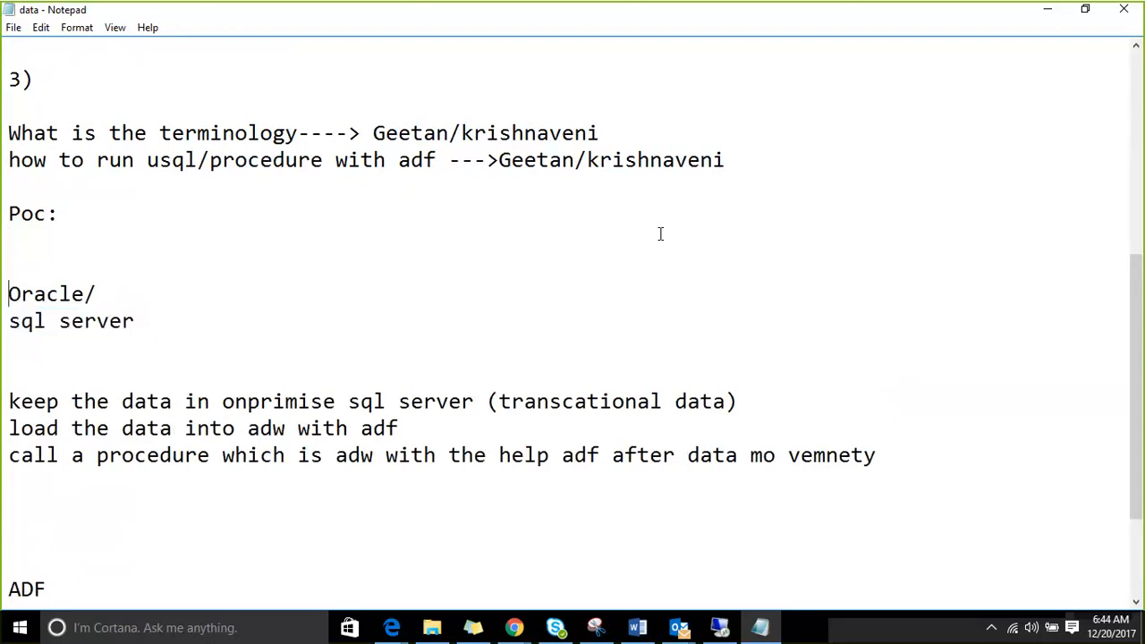
key(shift+Down)
key(Delete)
Step: Below the POC procedure step, add a line listing three owners separated by slashes
key(Down)
key(Down)
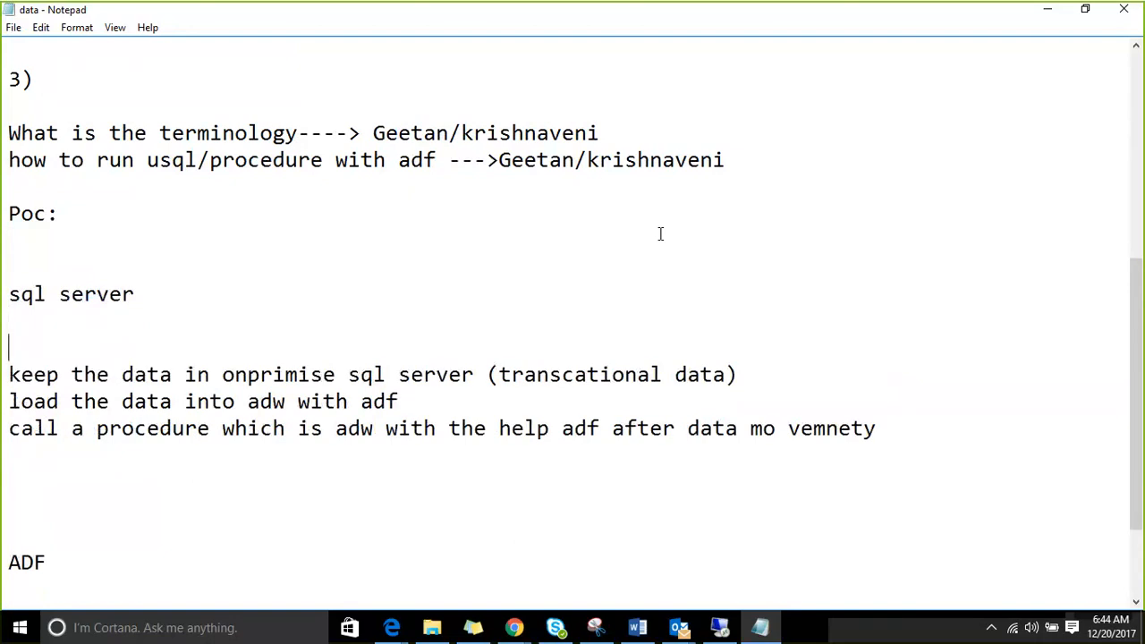
key(Down)
key(Down)
key(Down)
key(Down)
key(Down)
key(Up)
key(Return)
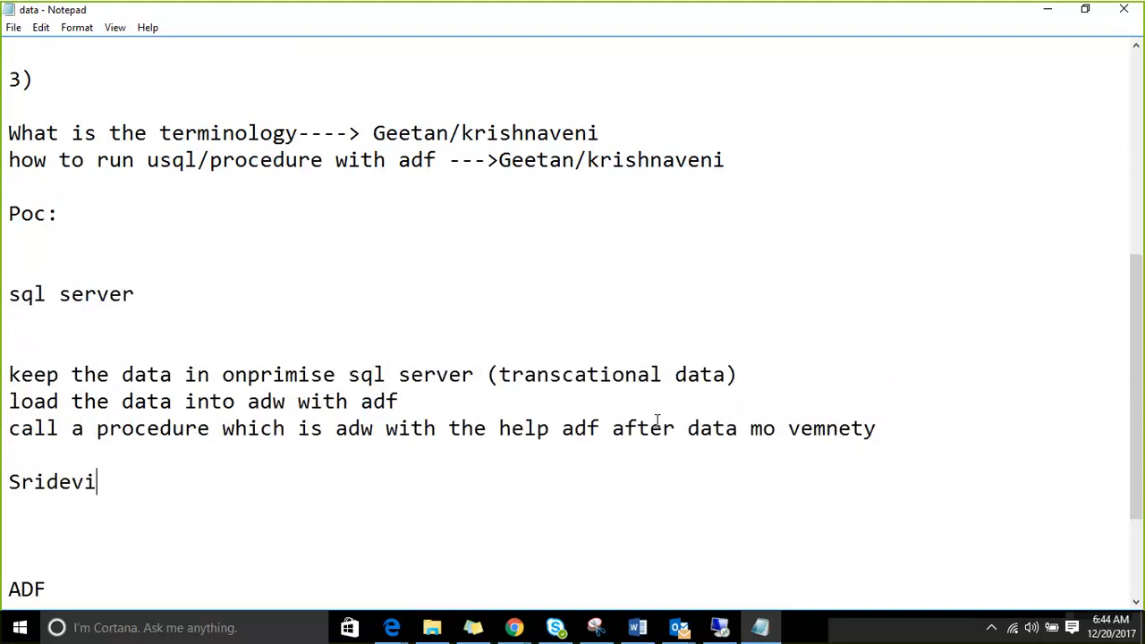
text(>)
key(BackSpace)
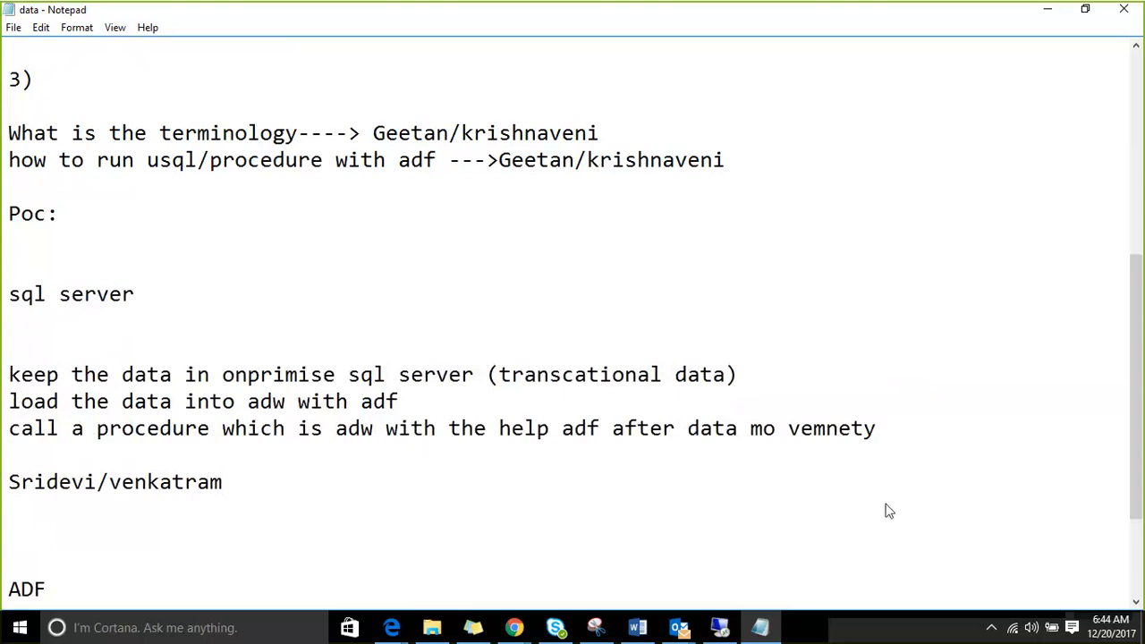
click(793, 94)
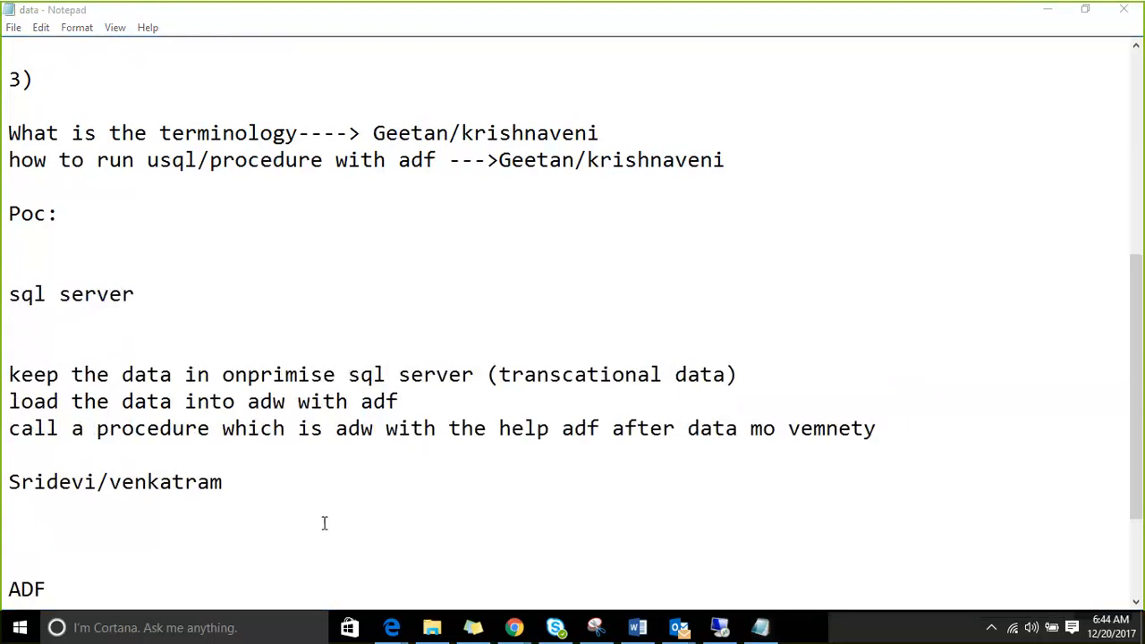
click(317, 491)
text(/Sui)
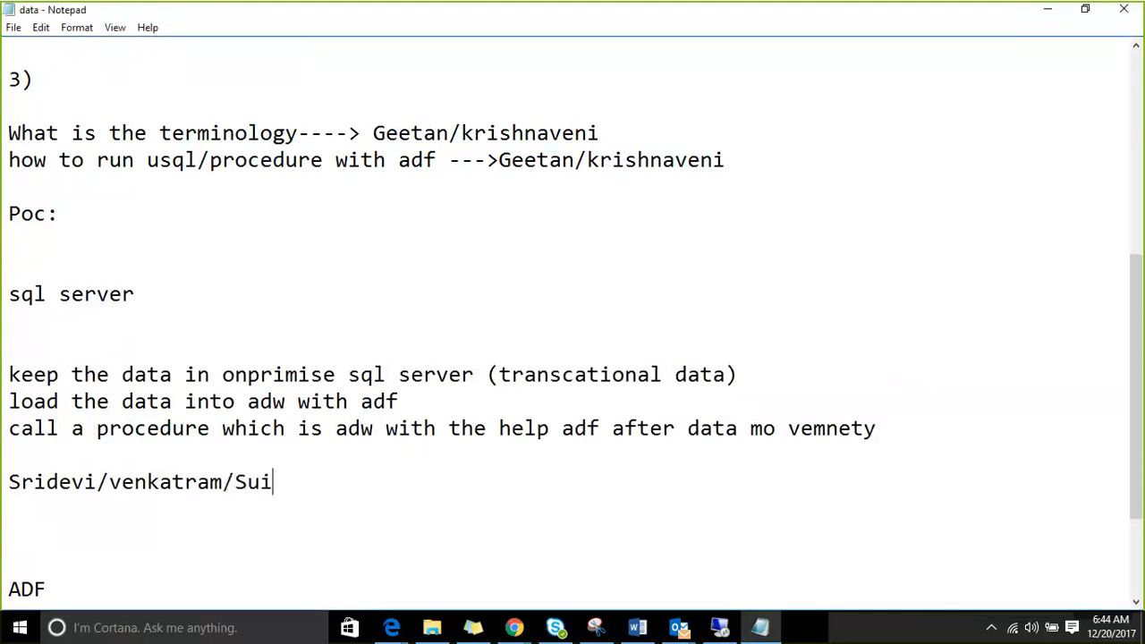
key(BackSpace)
key(BackSpace)
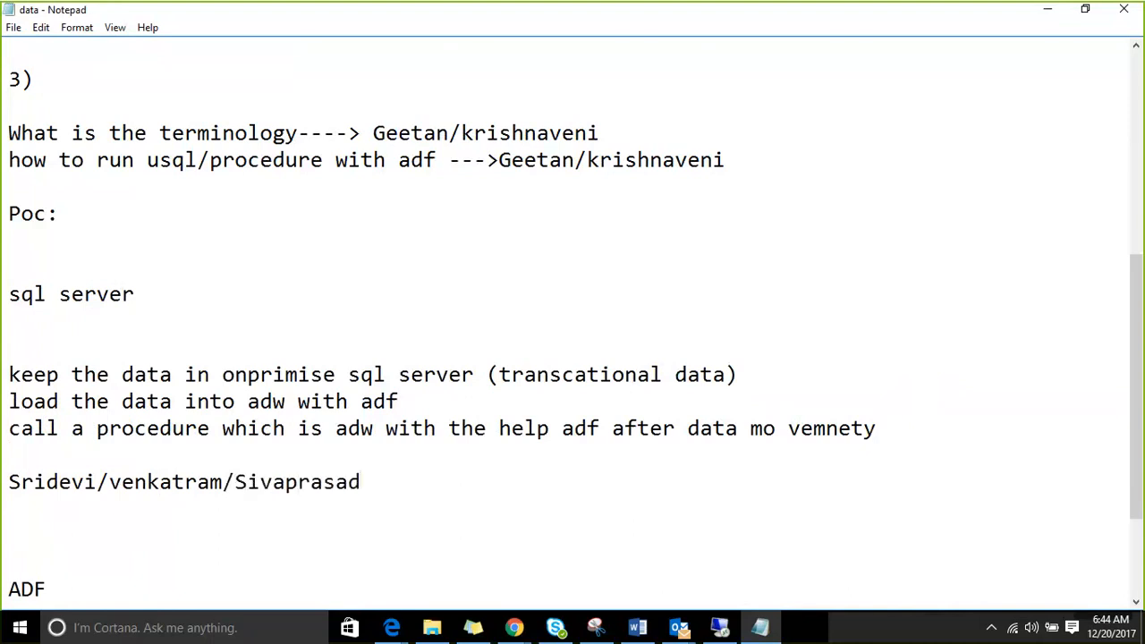
Step: Delete the ADF heading and type a dashed separator above the Azure data lake lines
key(Down)
key(Down)
key(Down)
key(Down)
key(Down)
key(Down)
key(Down)
key(Down)
key(Down)
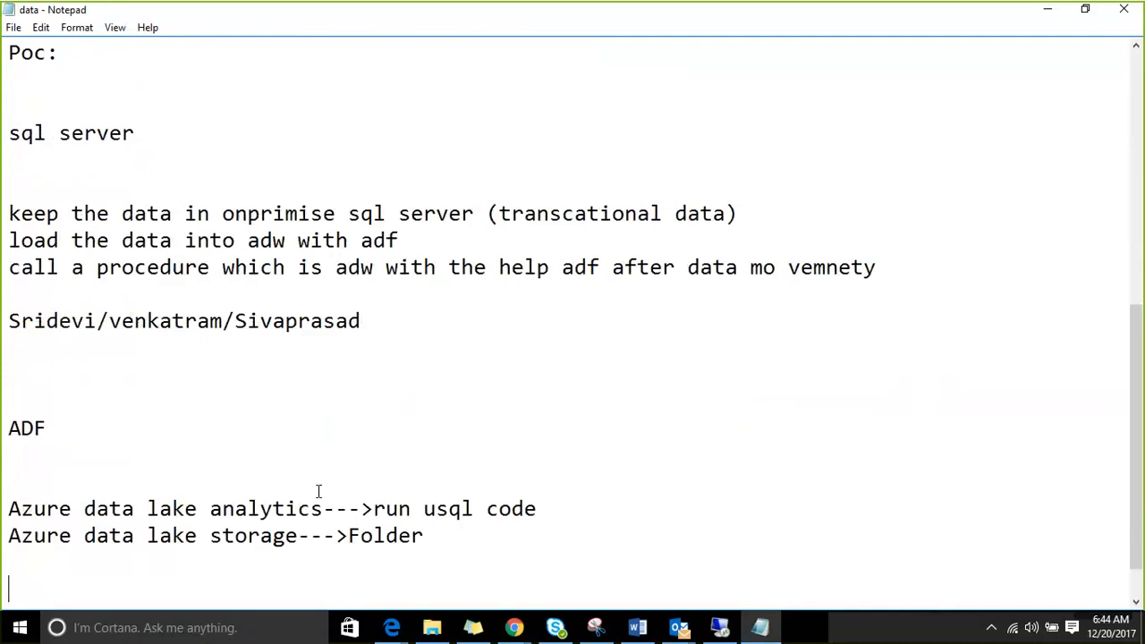
key(Up)
key(Up)
key(Up)
key(Up)
key(Up)
key(shift+Up)
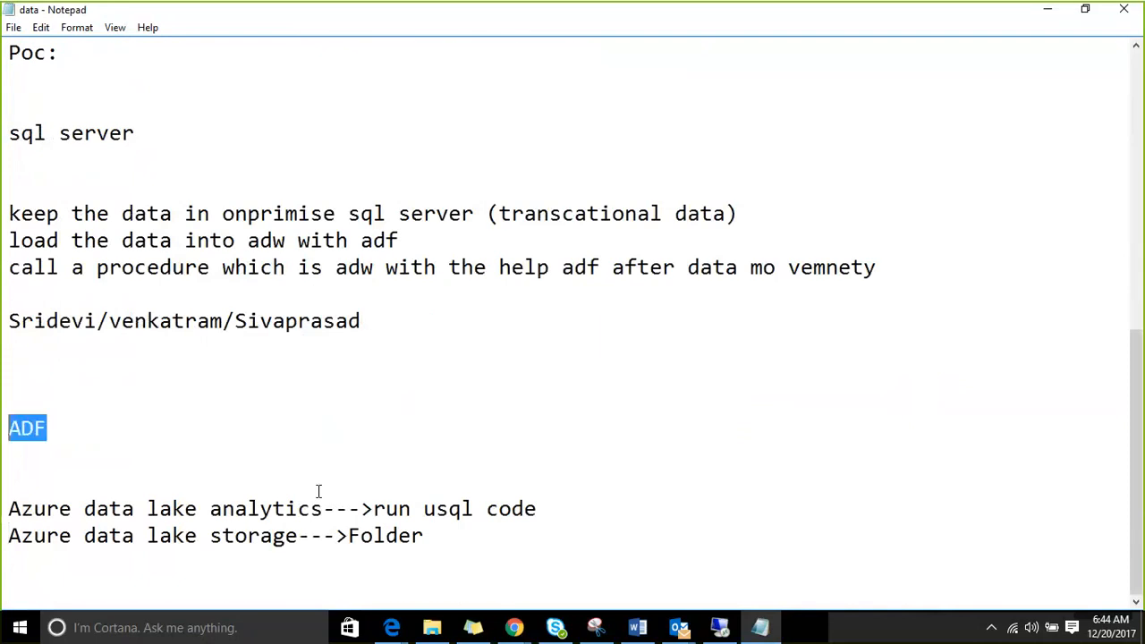
key(BackSpace)
key(BackSpace)
key(BackSpace)
key(BackSpace)
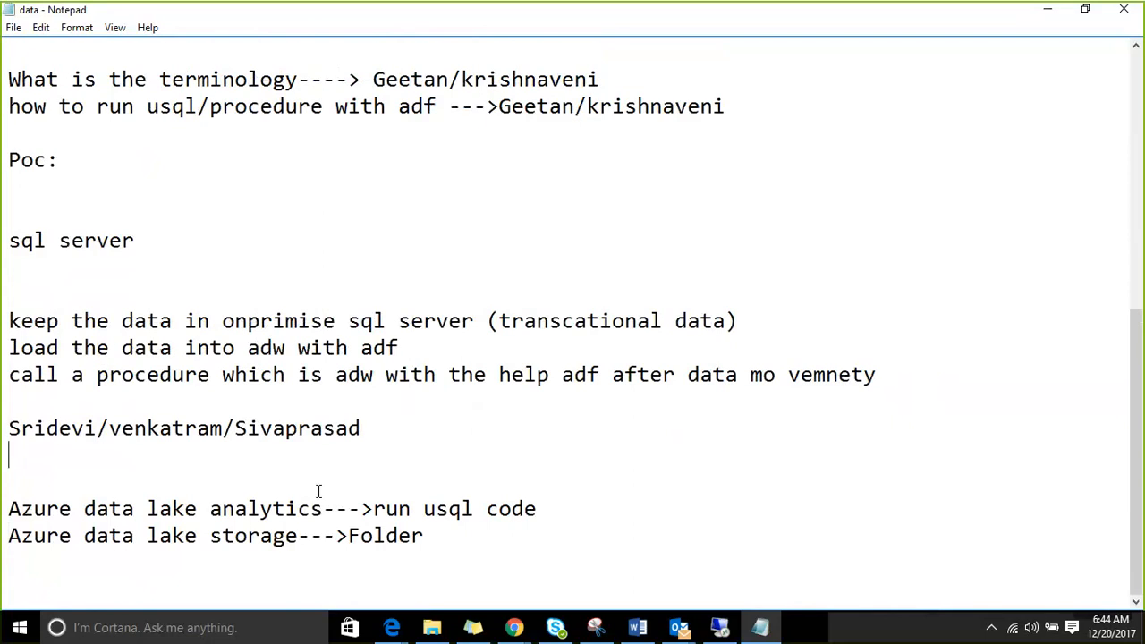
key(Down)
key(Down)
key(BackSpace)
key(Return)
key(Return)
key(Up)
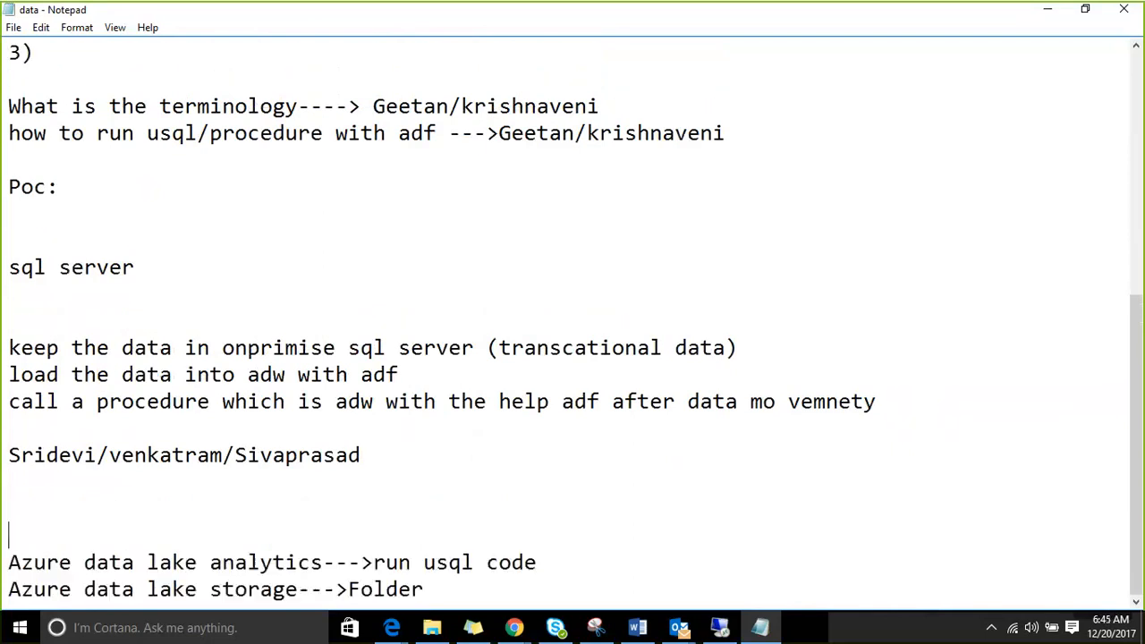
text(--------------------------------------------)
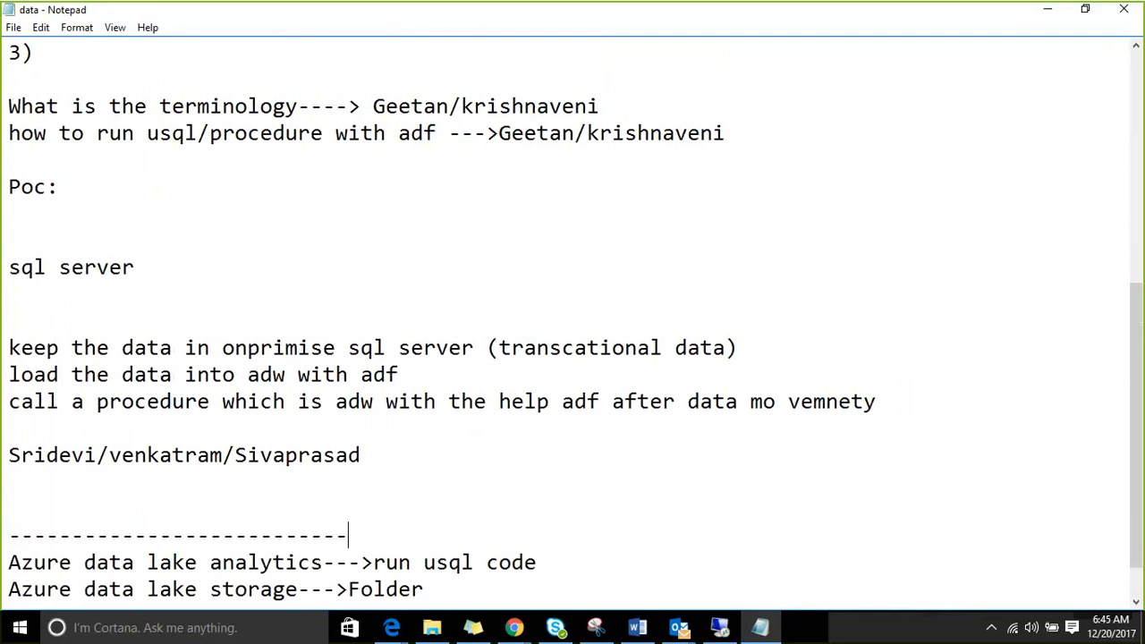
text(-------------------------------------)
scroll(313, 416, up, 3)
drag(373, 294, 10, 286)
scroll(174, 274, up, 3)
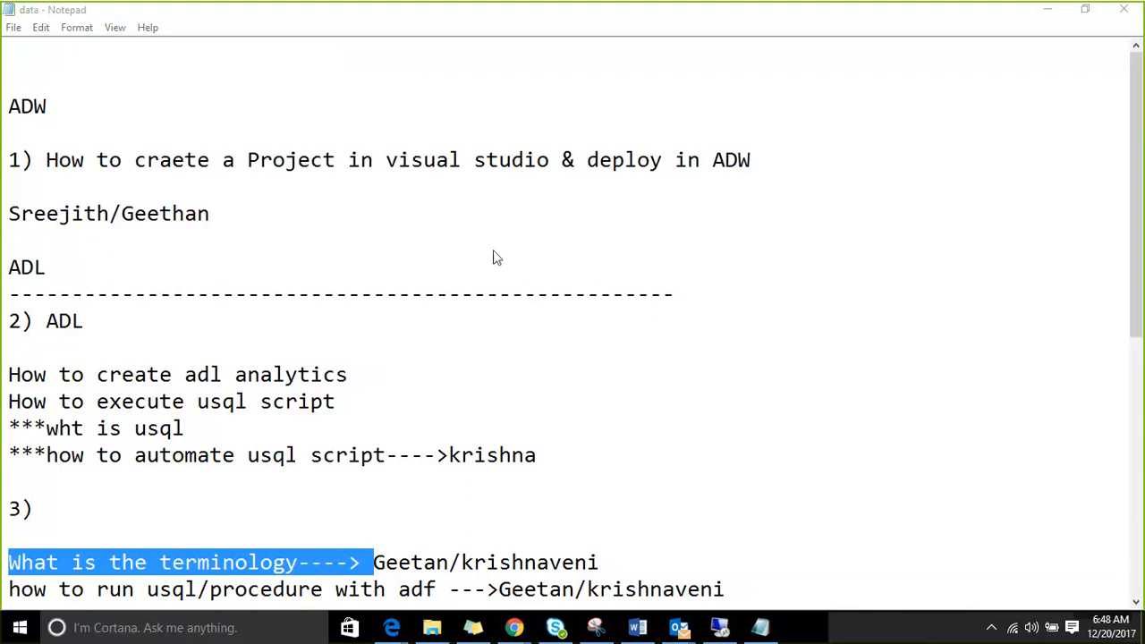
click(1109, 627)
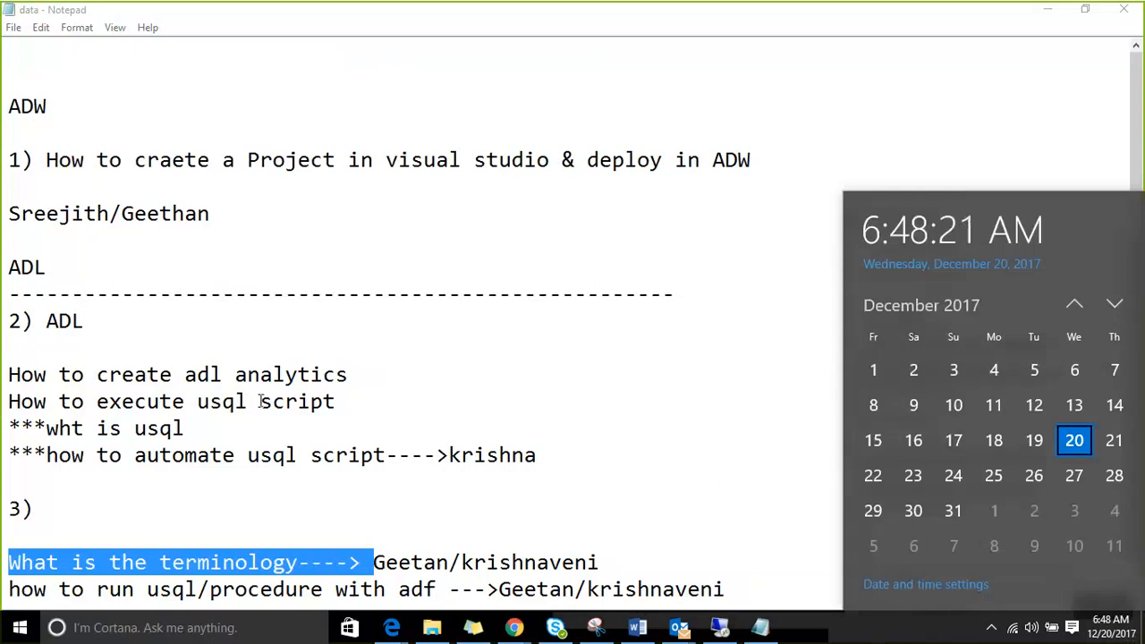
scroll(246, 358, down, 3)
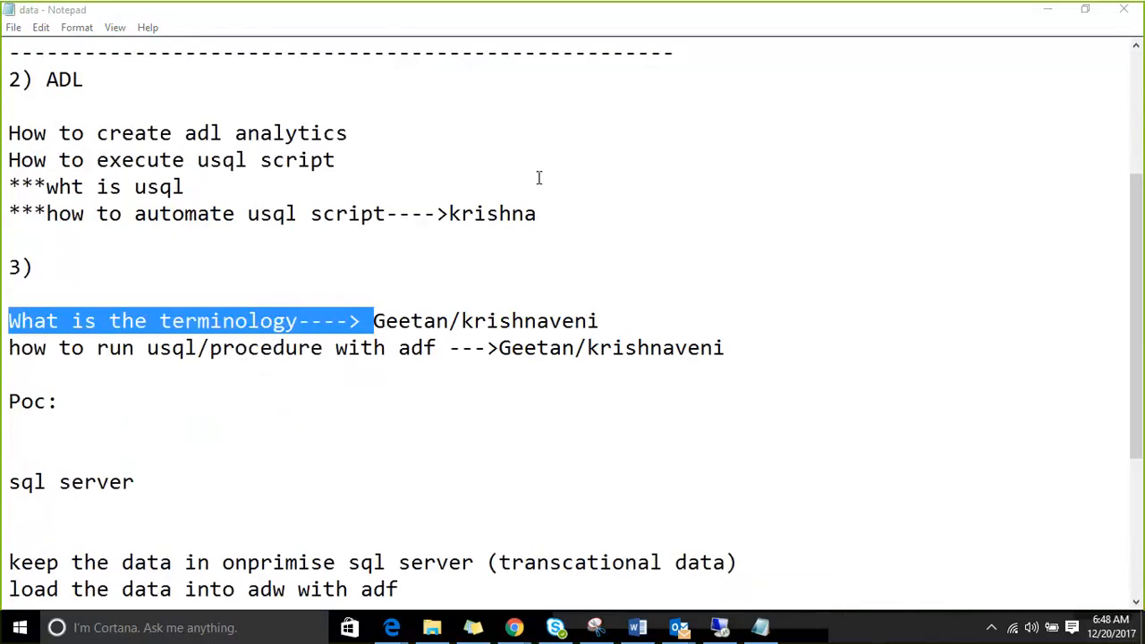
scroll(273, 347, down, 3)
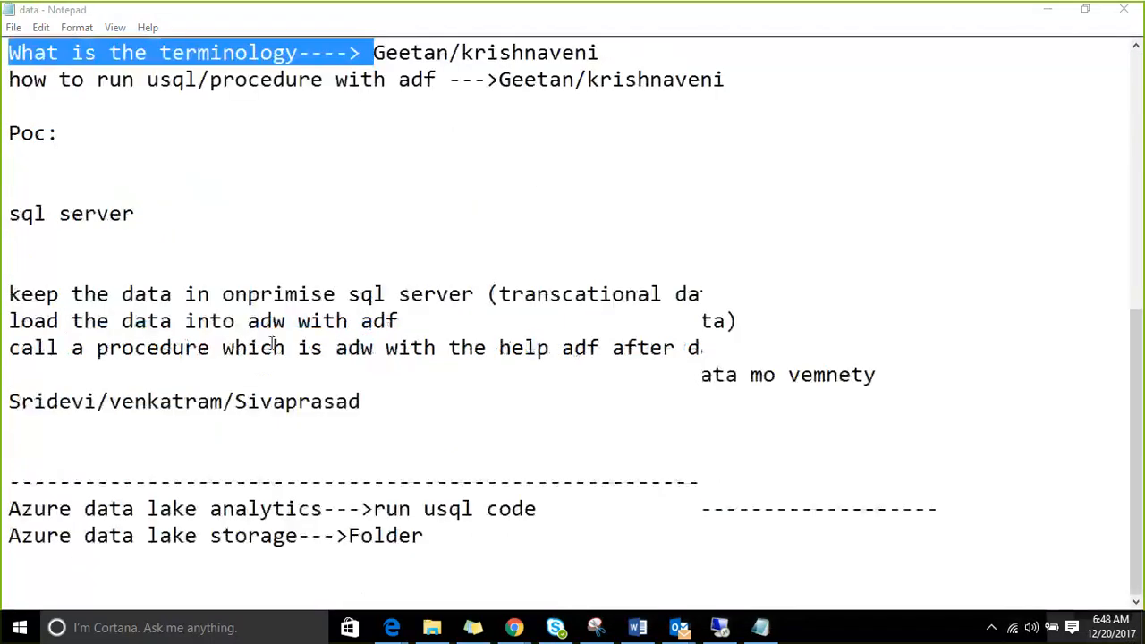
click(386, 366)
drag(171, 296, 517, 405)
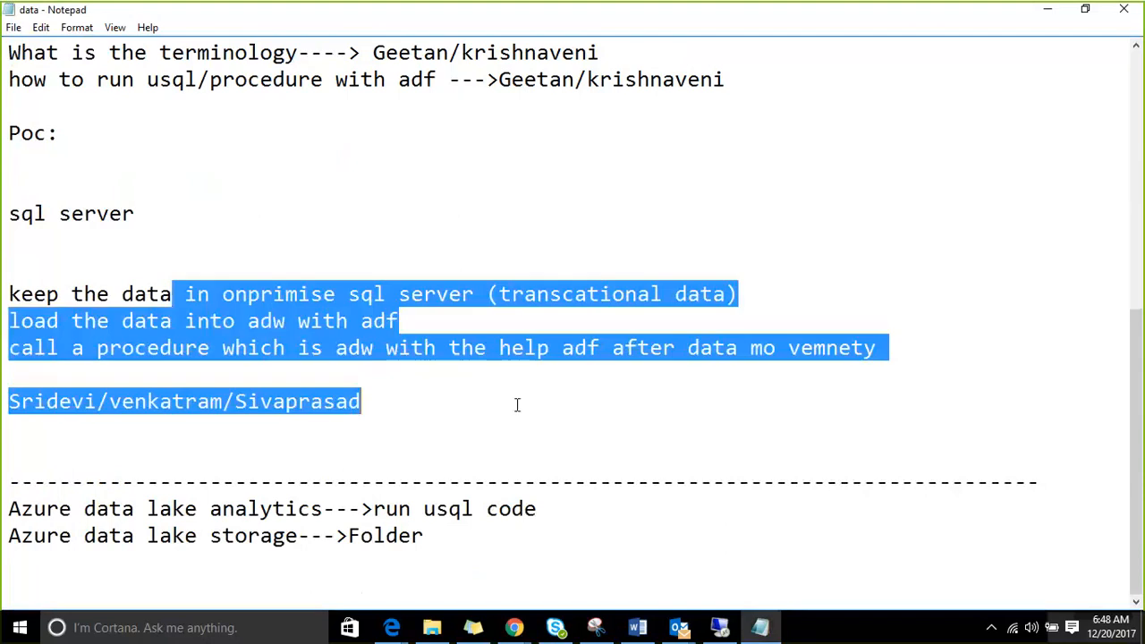
click(387, 398)
double_click(359, 402)
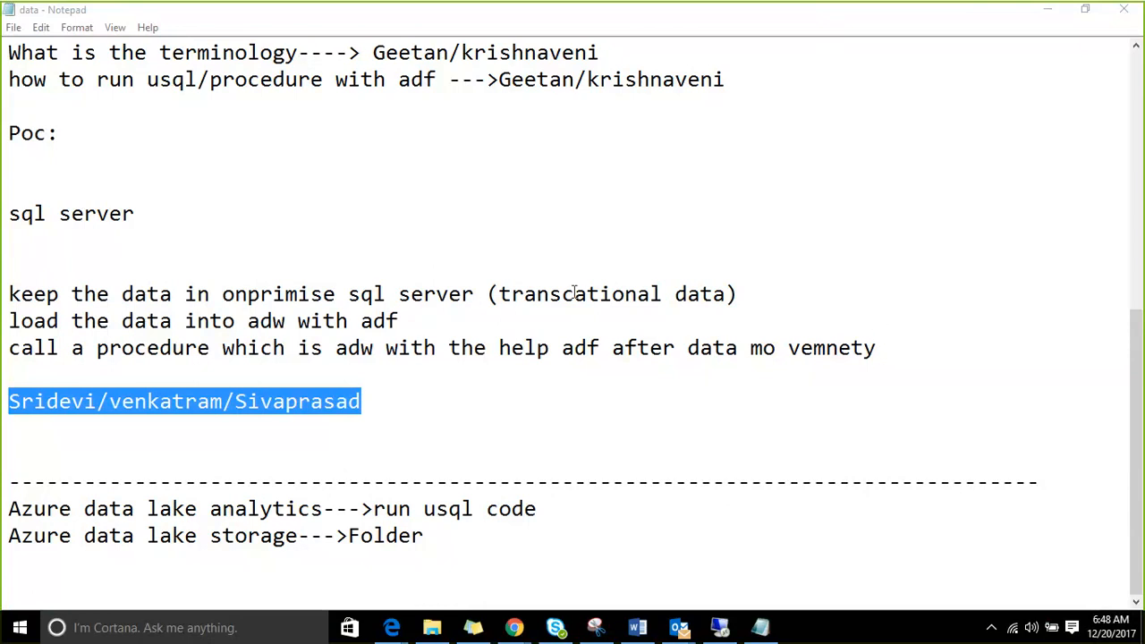
click(390, 400)
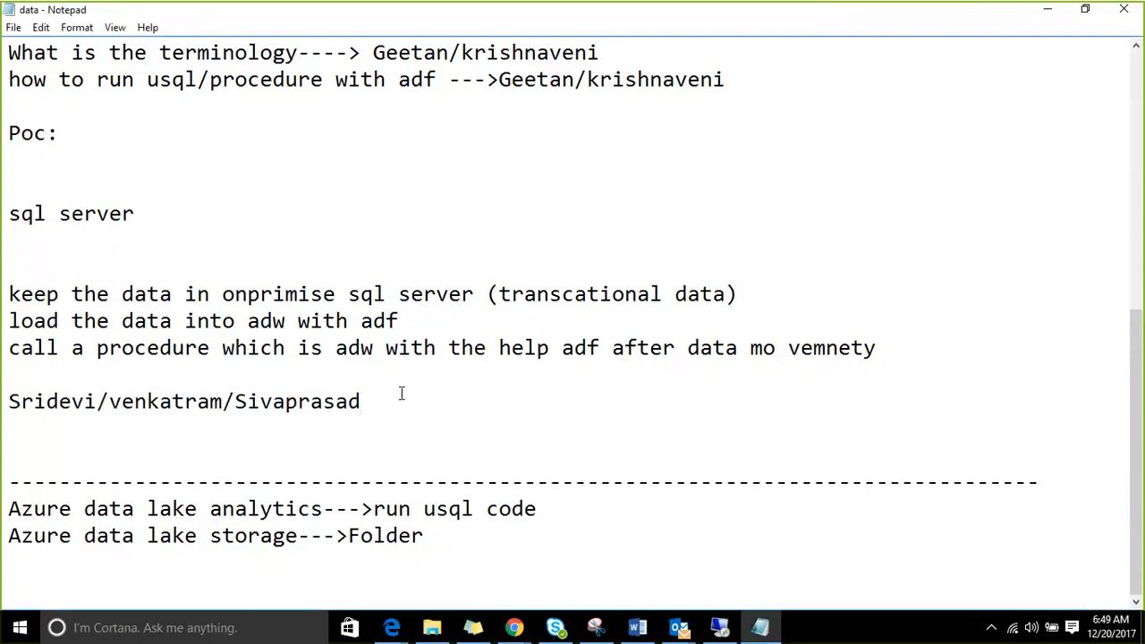
drag(401, 395, 7, 293)
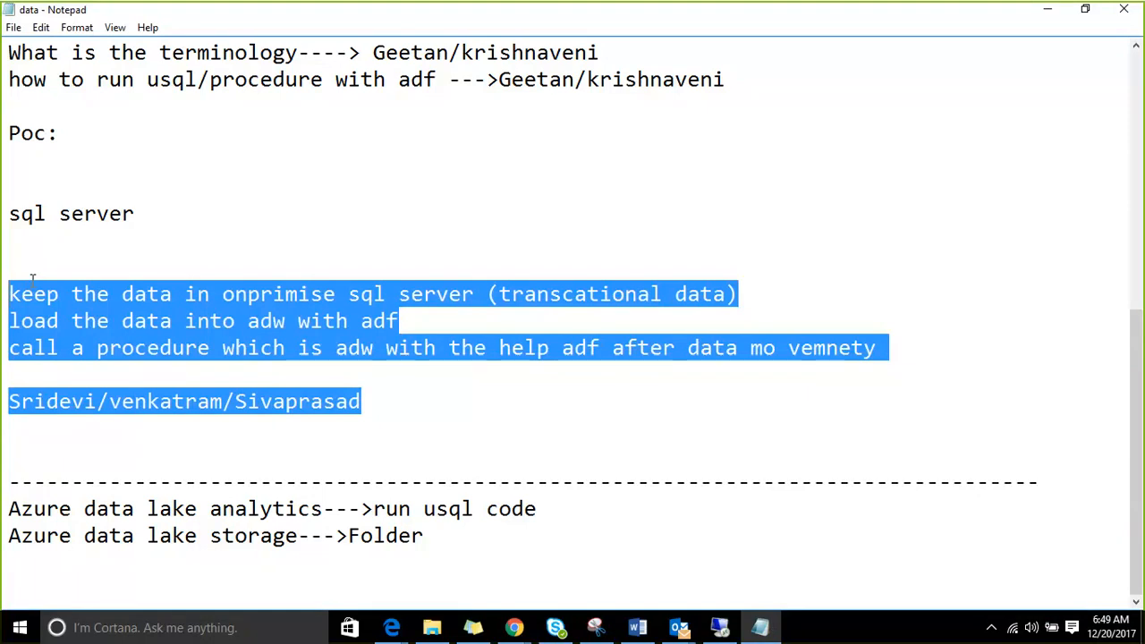
click(362, 252)
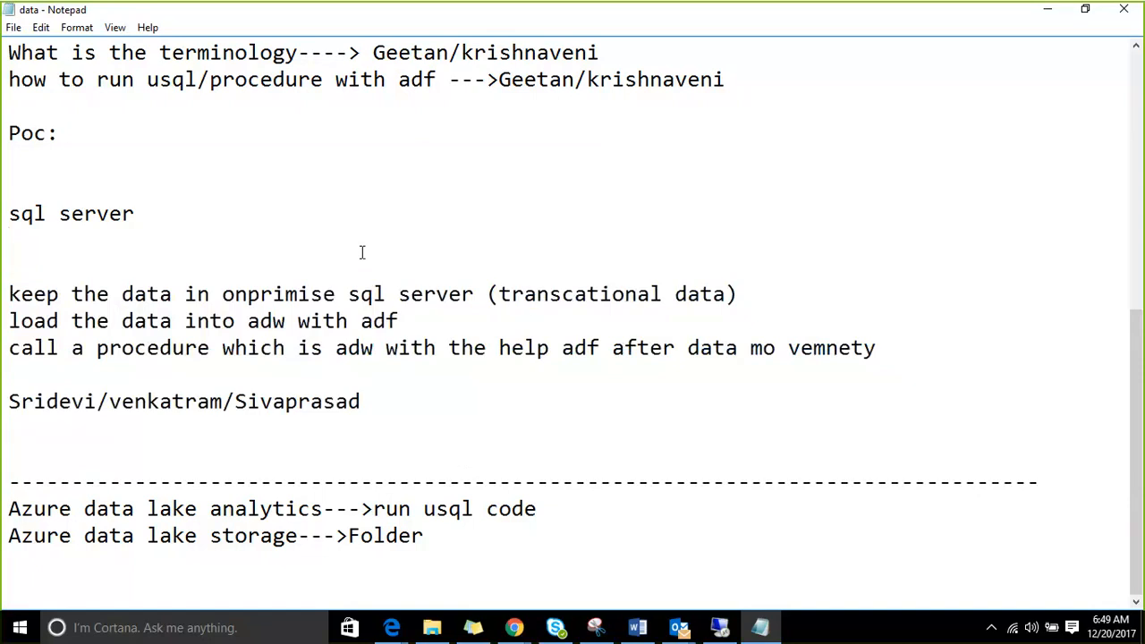
click(1101, 630)
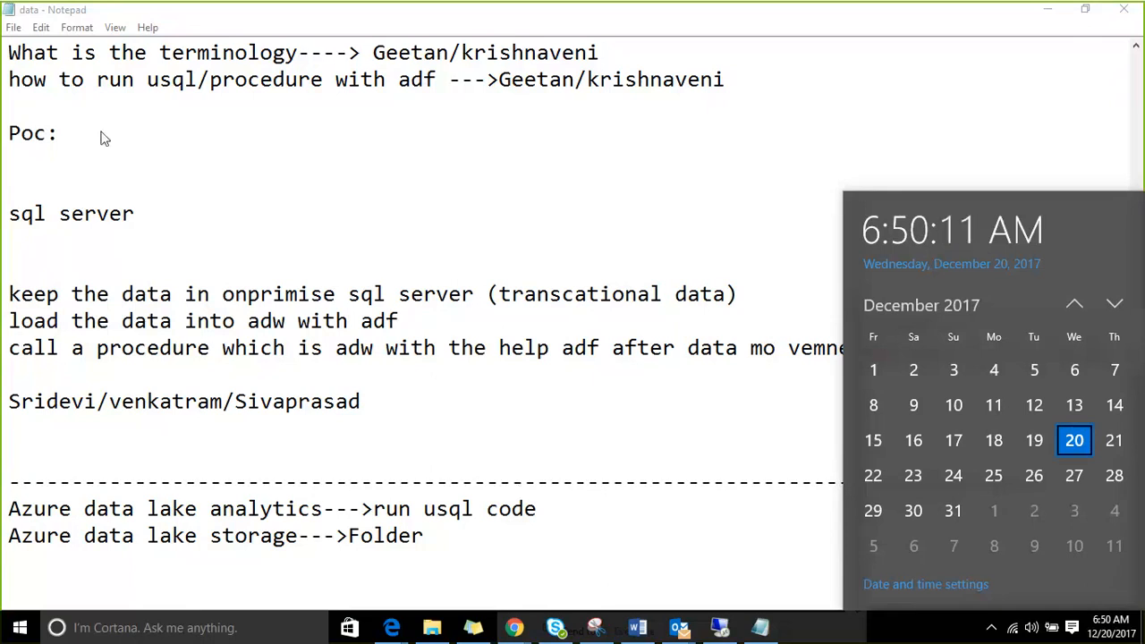
click(196, 154)
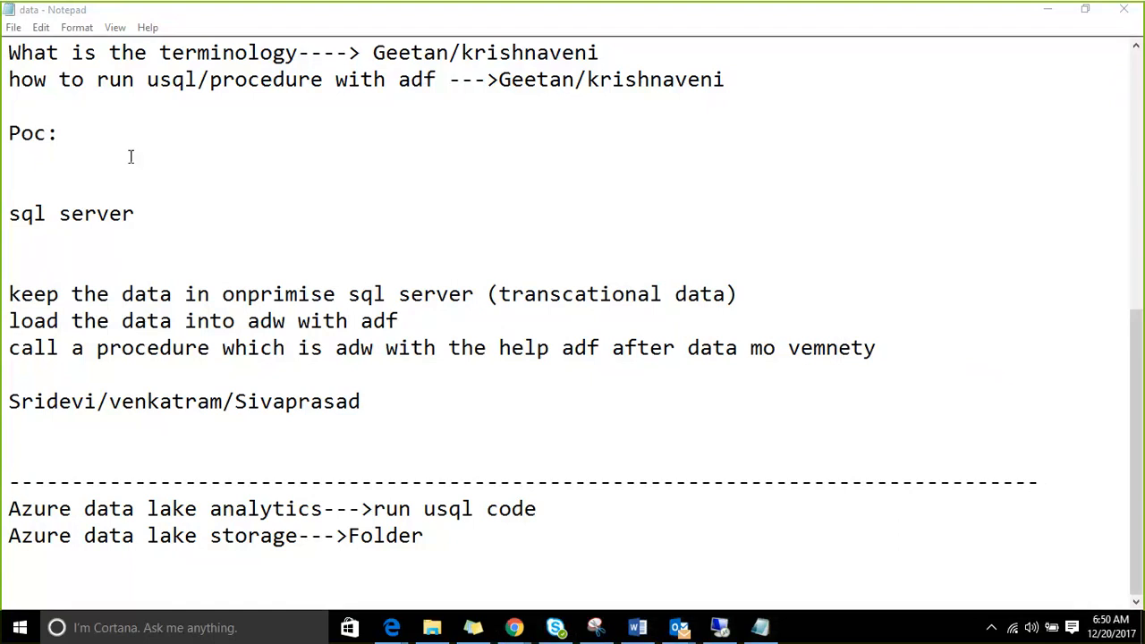
Step: Save the notes on the Desktop as 'Azure-POC', replacing the old name 'data', then re-save
click(14, 27)
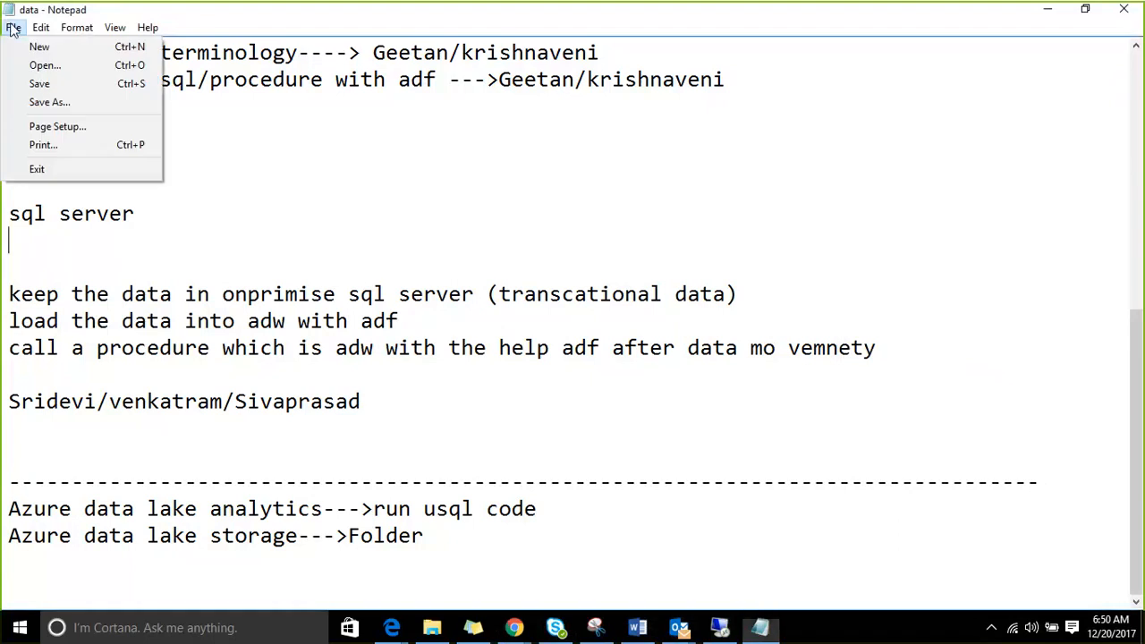
click(64, 111)
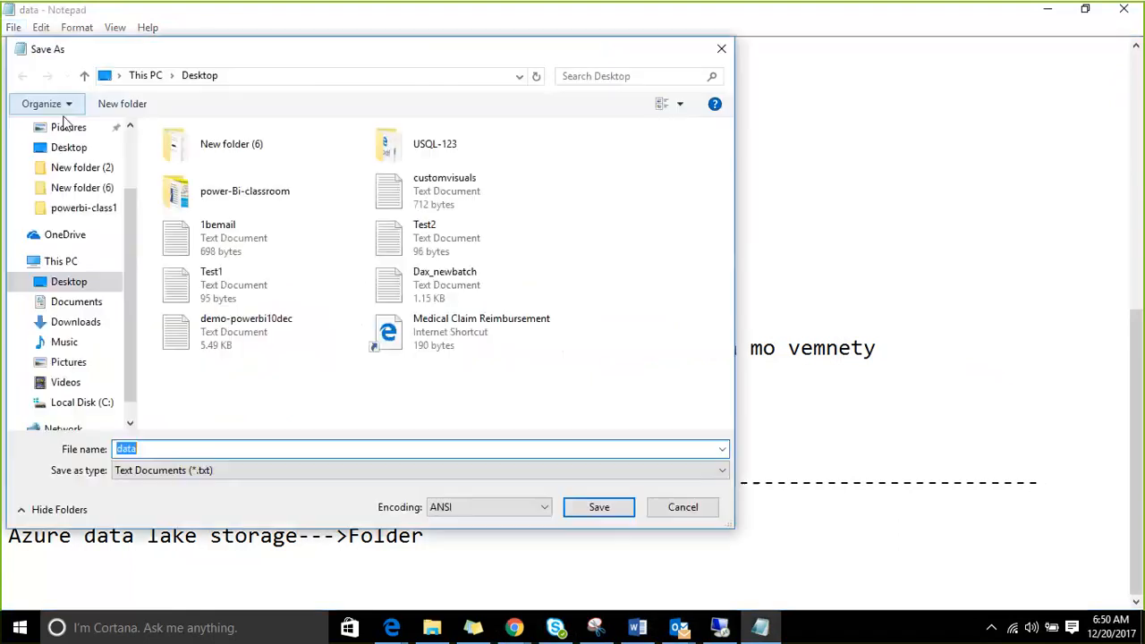
click(63, 154)
double_click(141, 449)
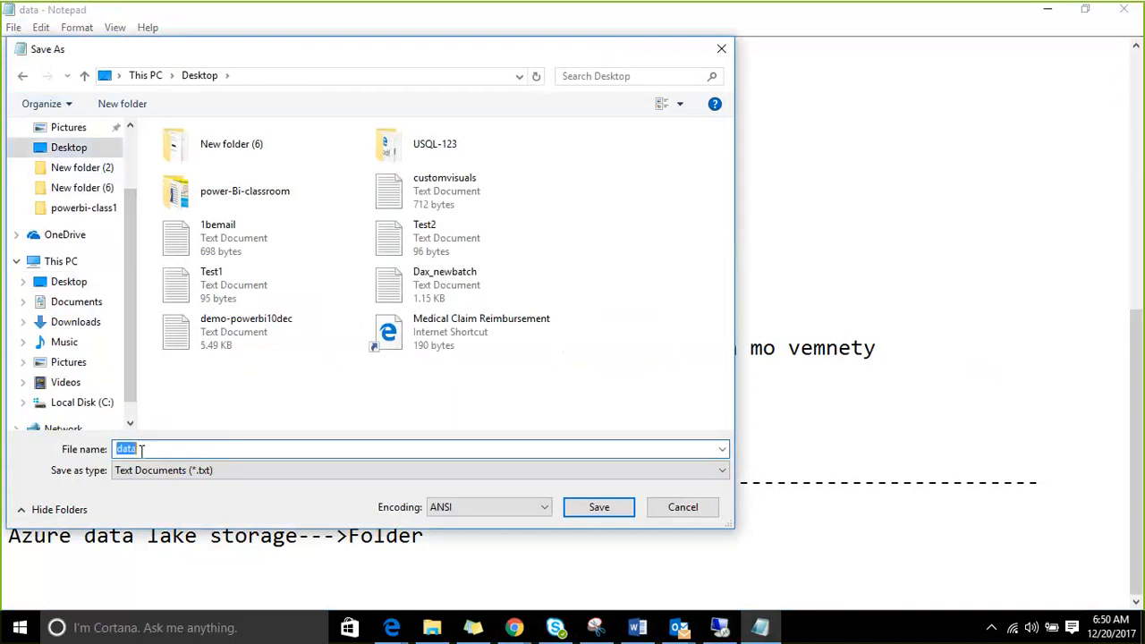
text(Azure)
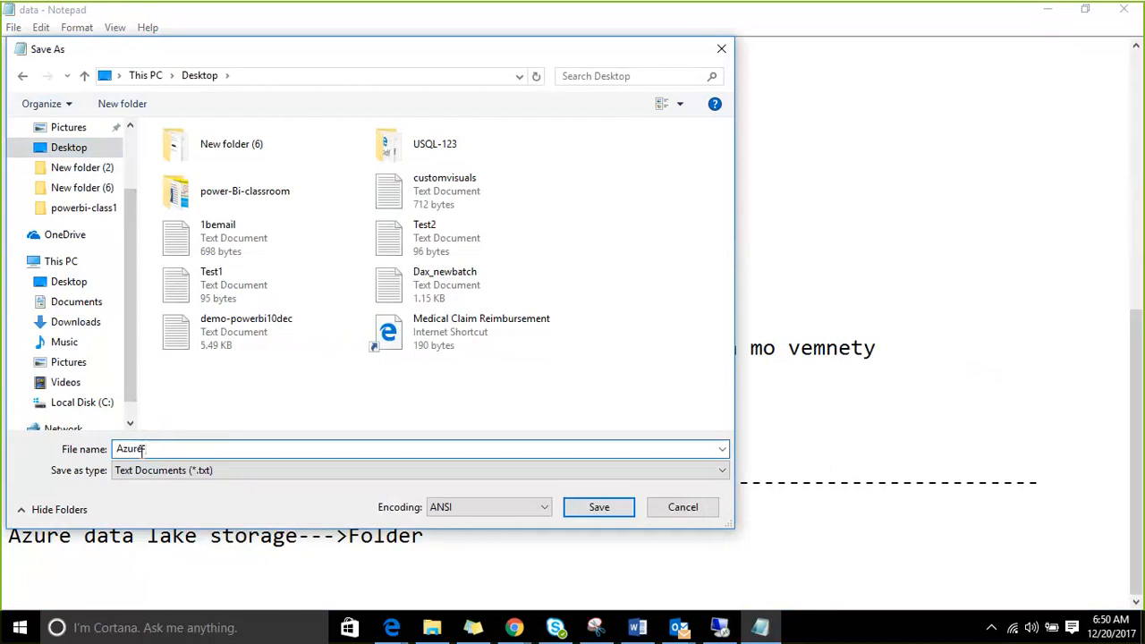
text(-POC)
click(598, 508)
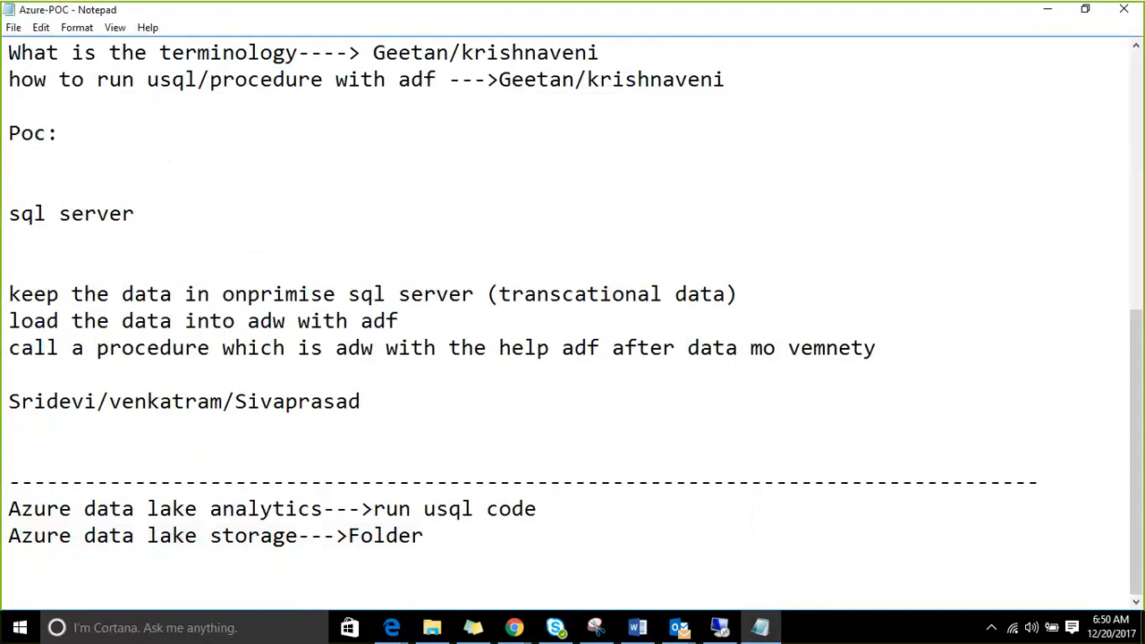
click(16, 28)
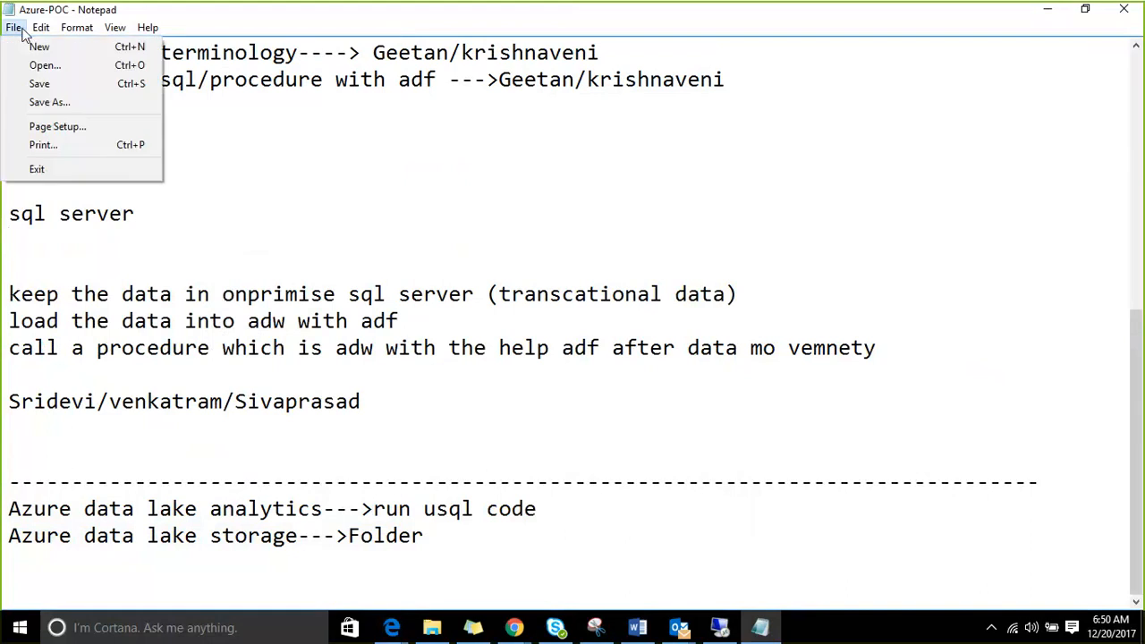
click(40, 83)
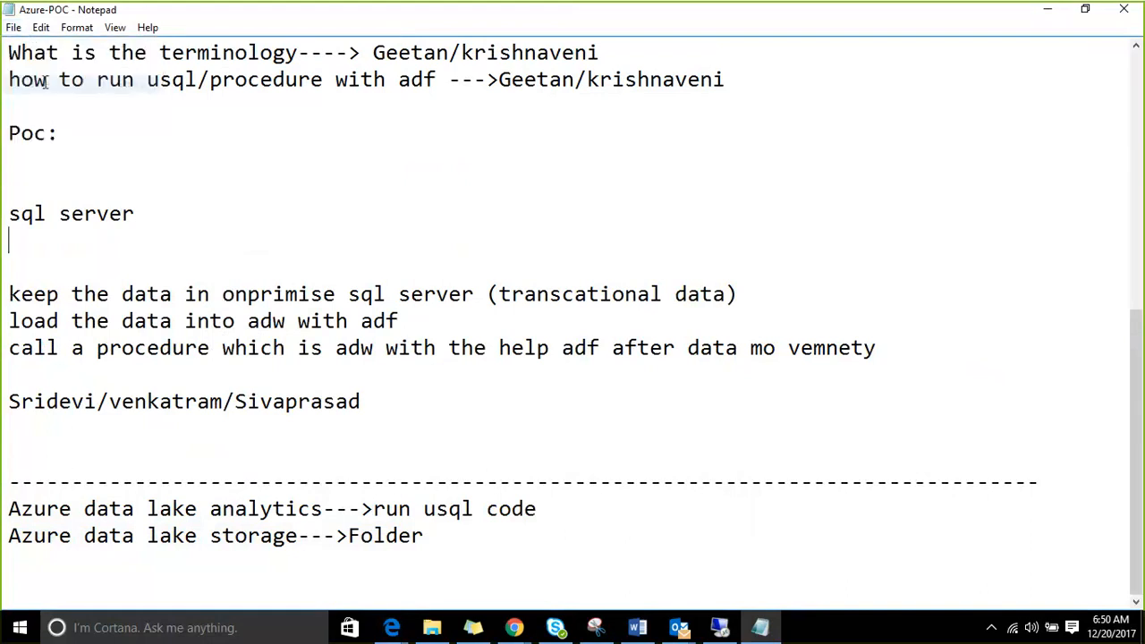
Step: Minimize Notepad so the open Outlook reply message is in front
click(1055, 11)
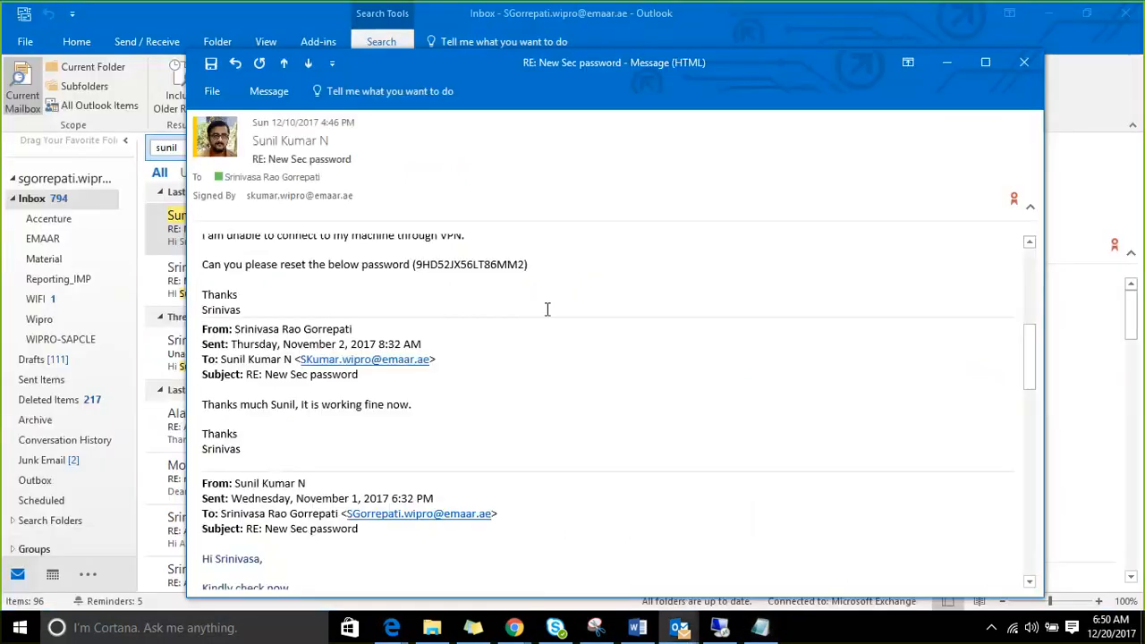
double_click(470, 265)
click(514, 629)
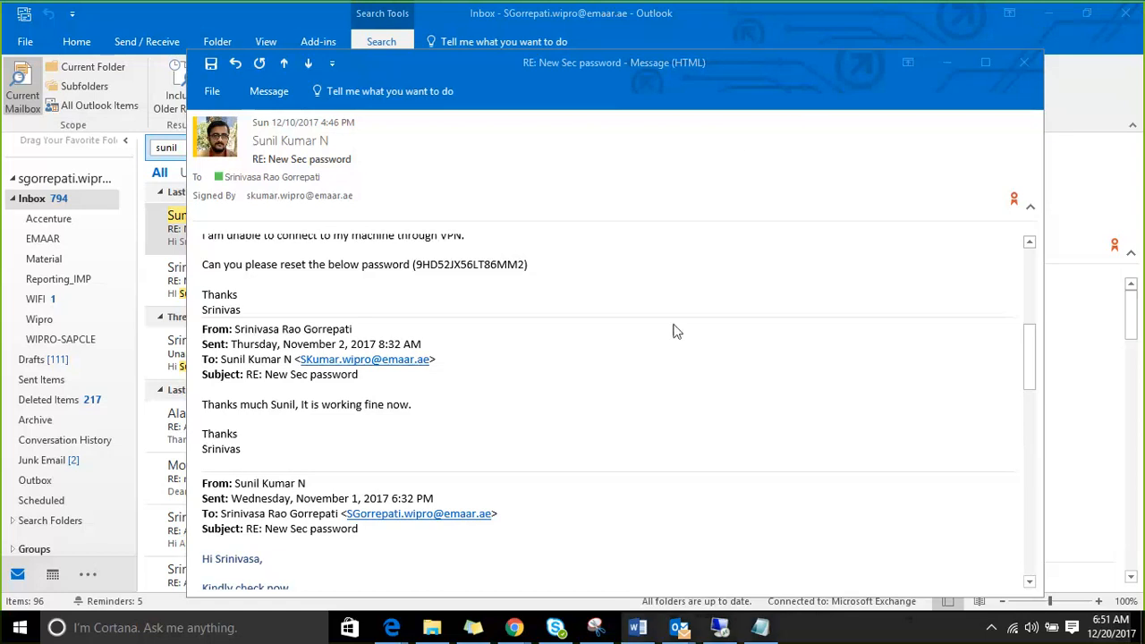
Step: Switch Chrome to the PowerBi-classroom1 Drive tab and zoom the page to 125%
mouse_move(514, 626)
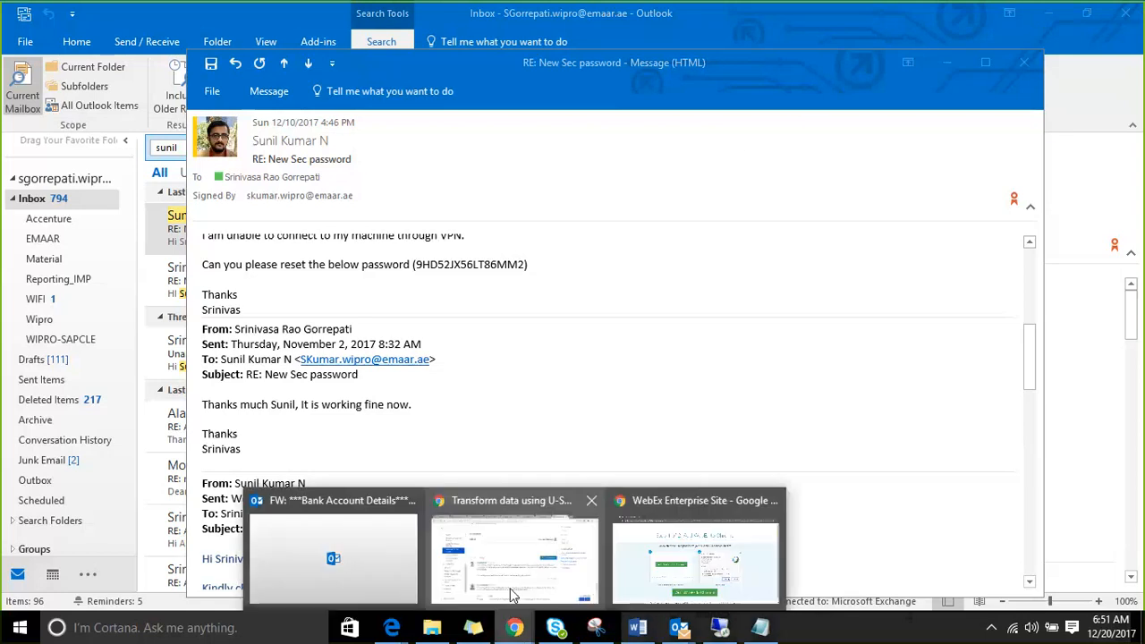
click(467, 549)
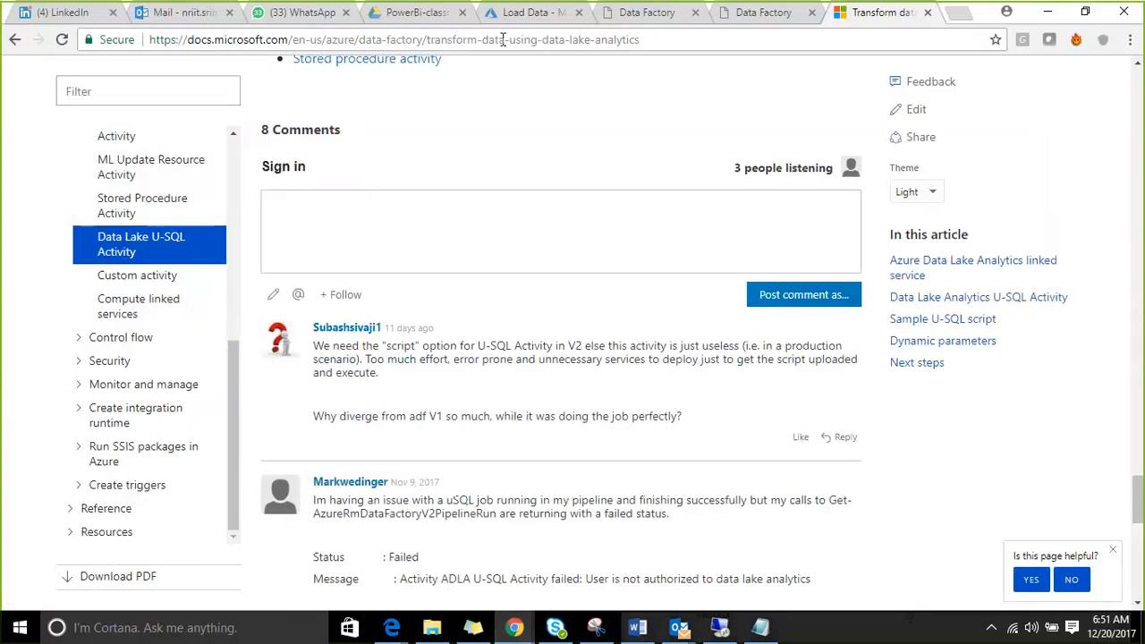
click(401, 16)
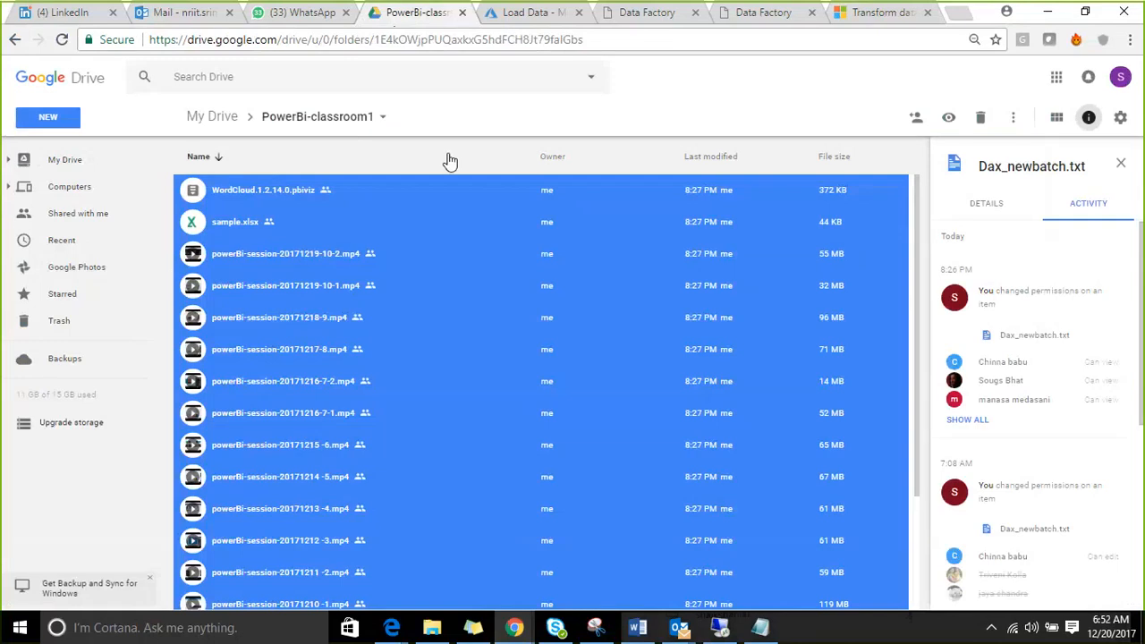
key(ctrl+minus)
key(ctrl+plus)
key(ctrl+plus)
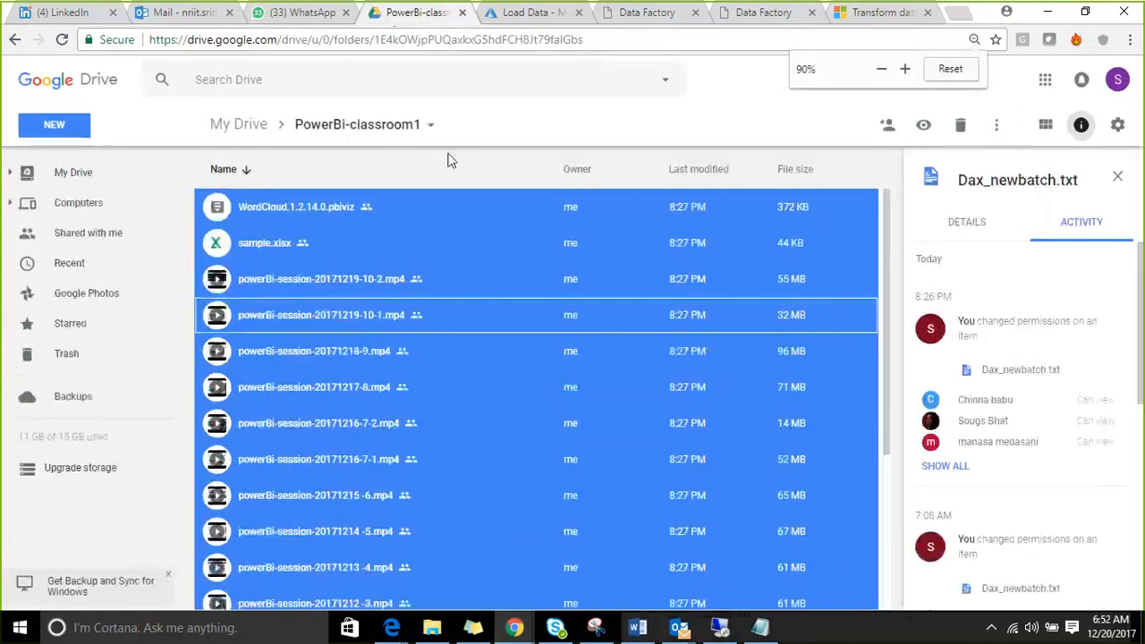
key(ctrl+plus)
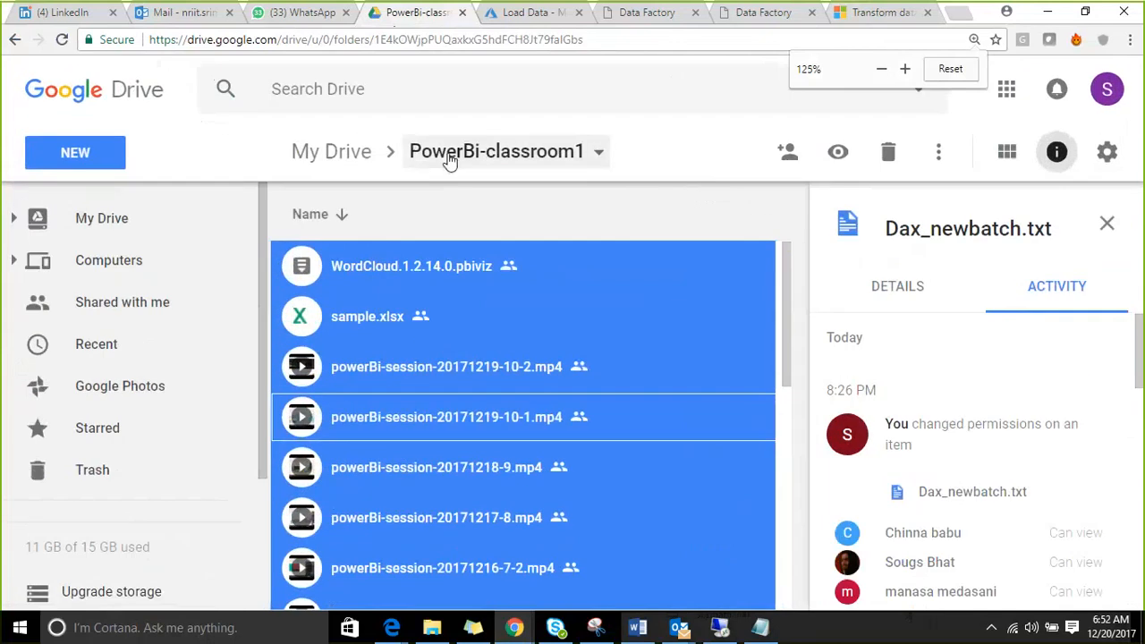